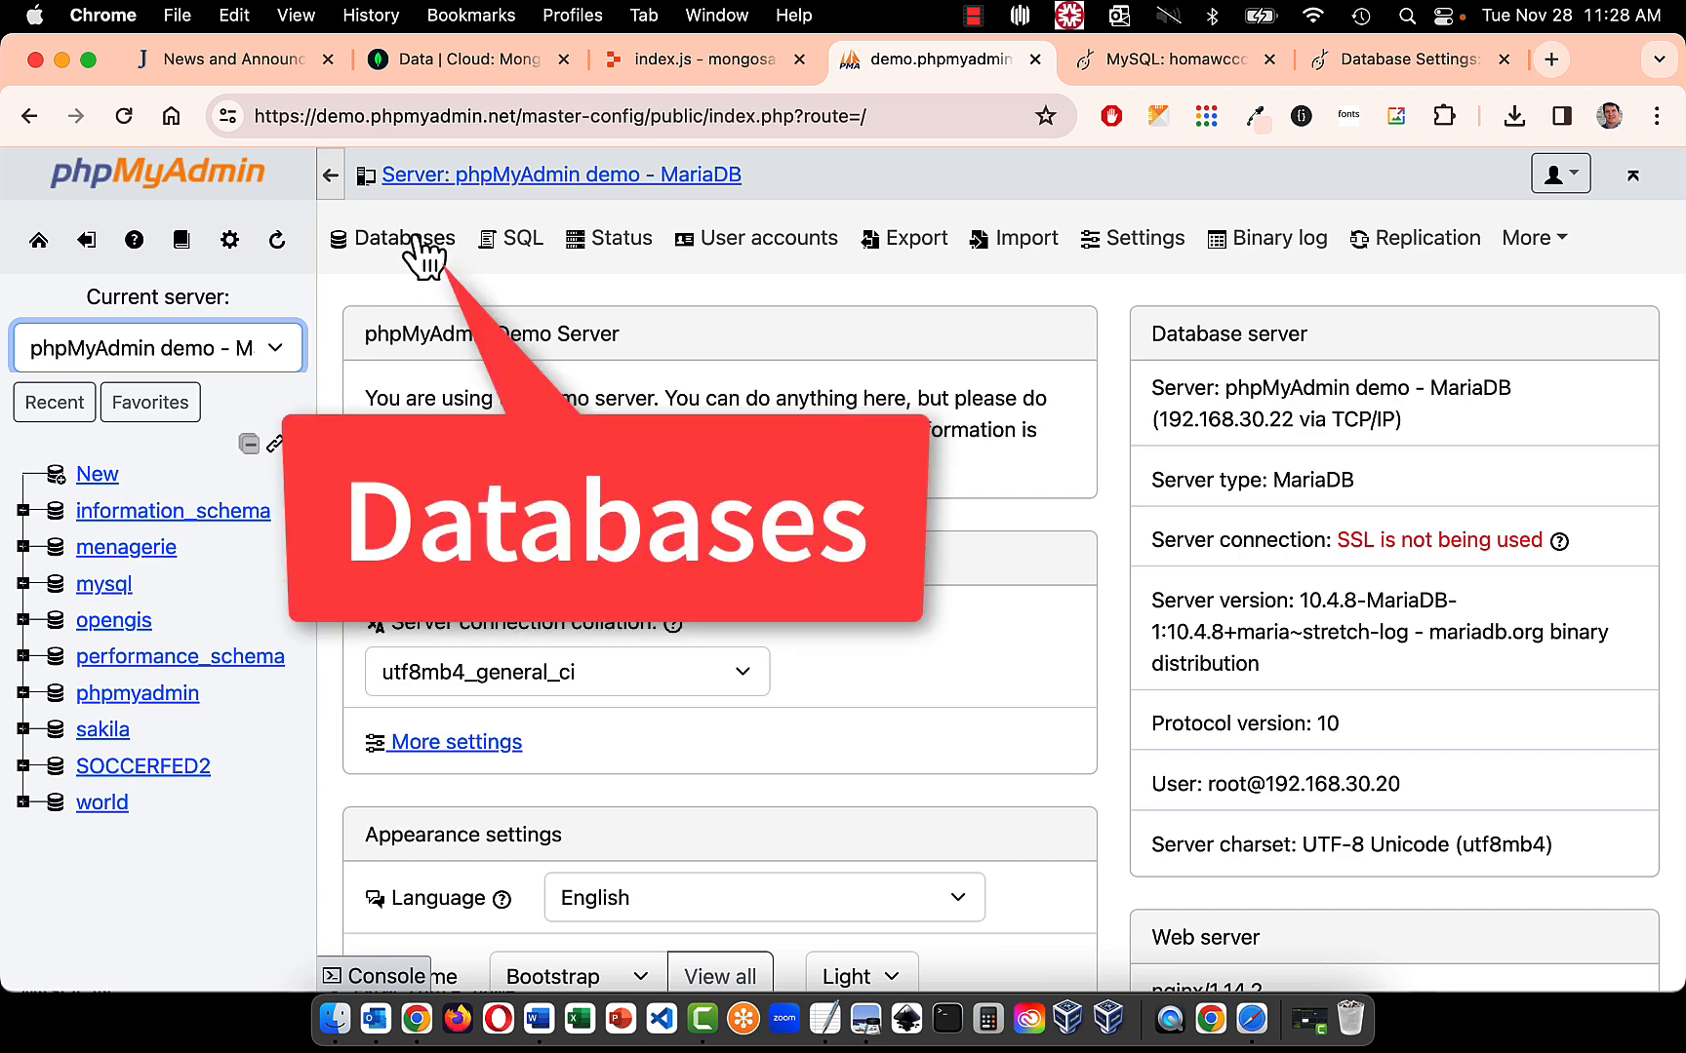
# - Create a new database named sb_rmh on the server, keeping the utf8mb4_general_ci collation
pyautogui.click(412, 246)
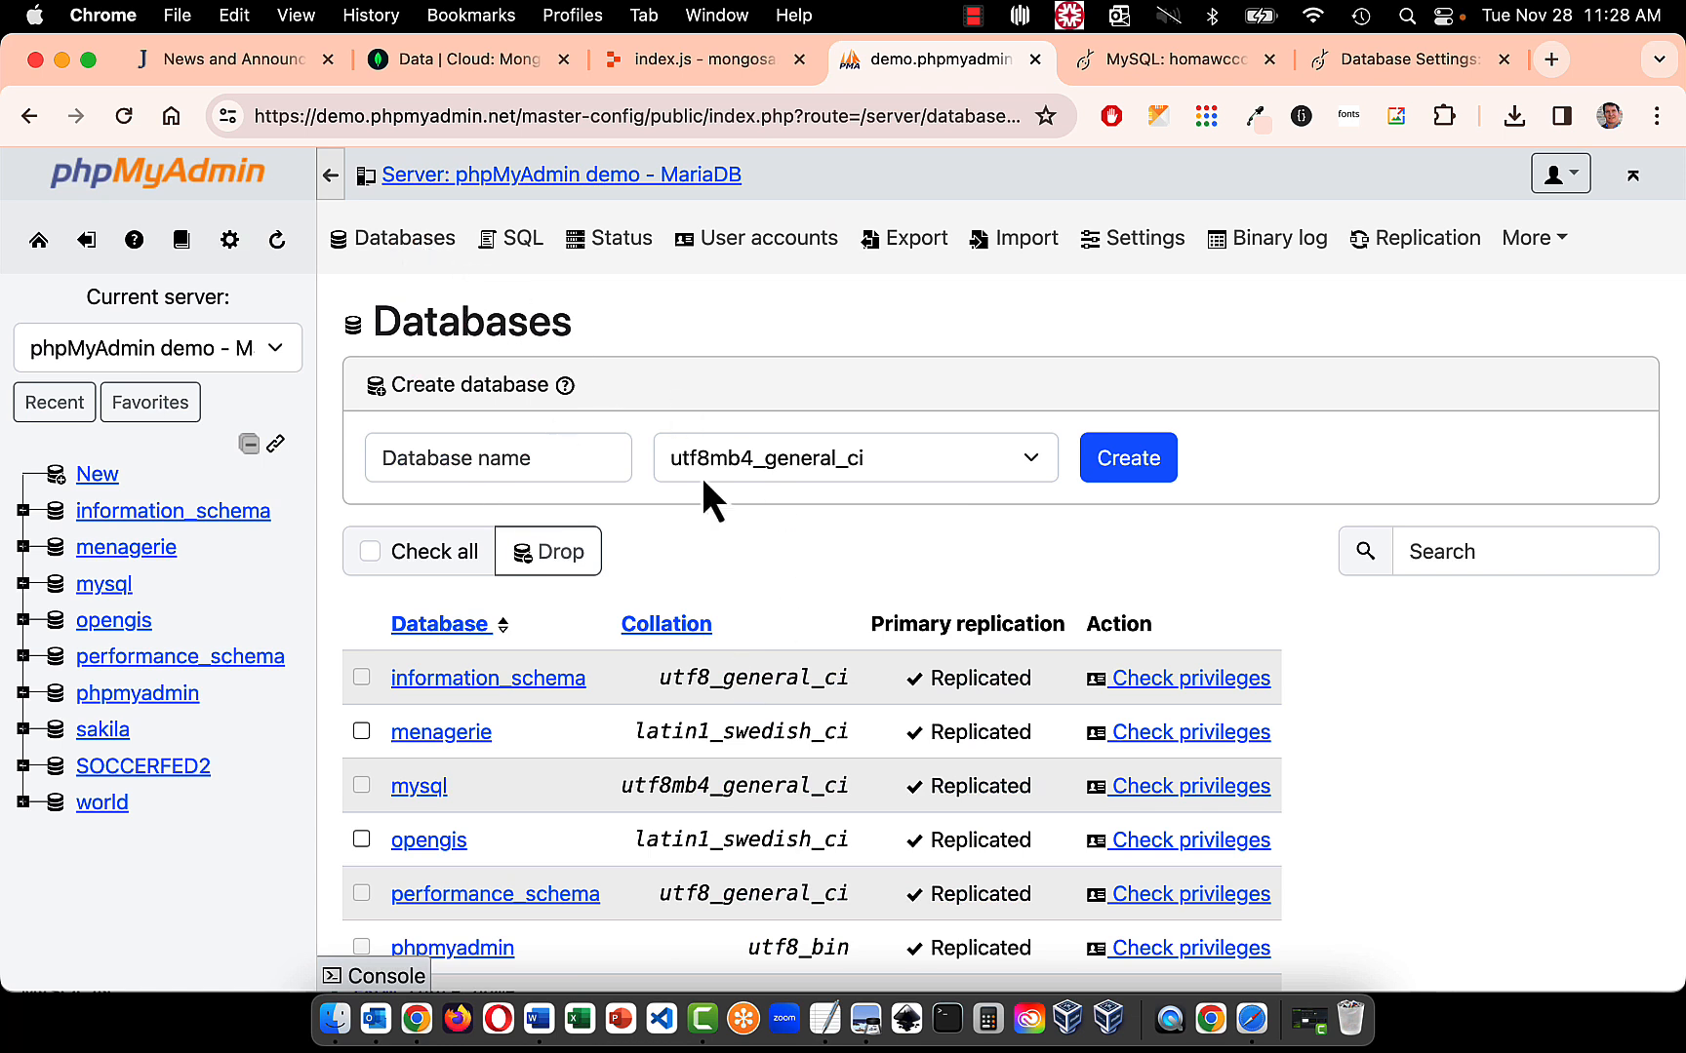
pyautogui.click(585, 452)
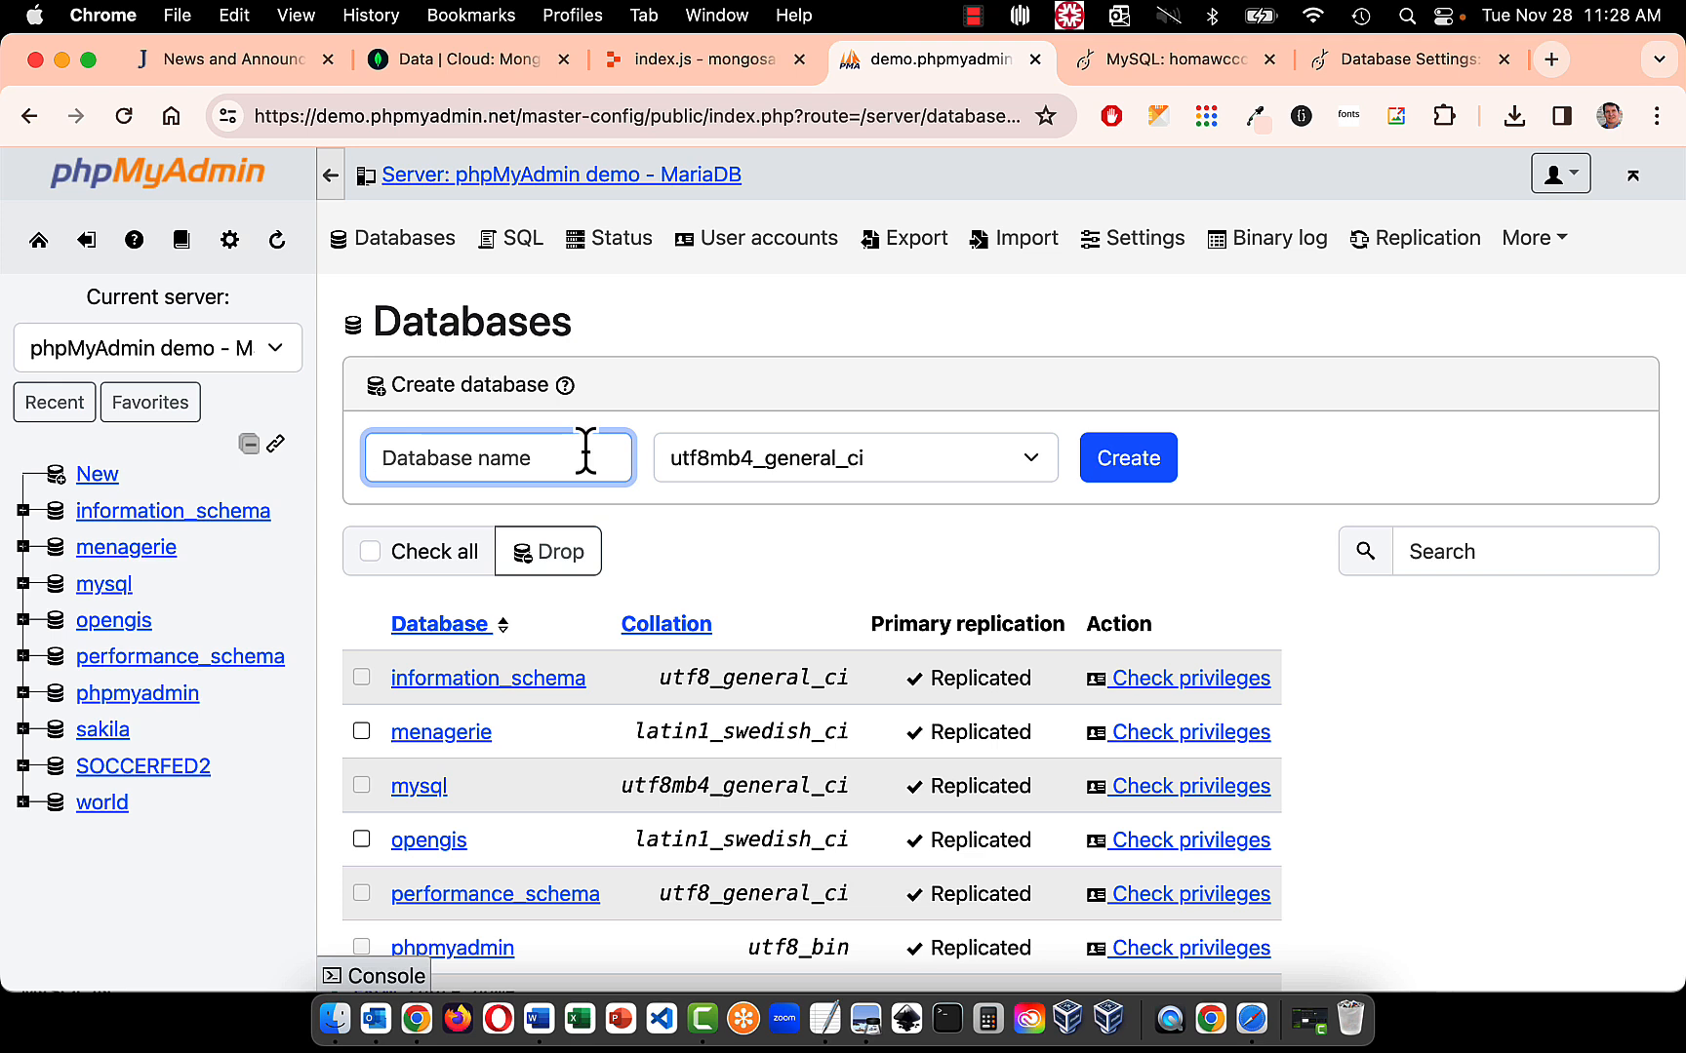
pyautogui.write('sb')
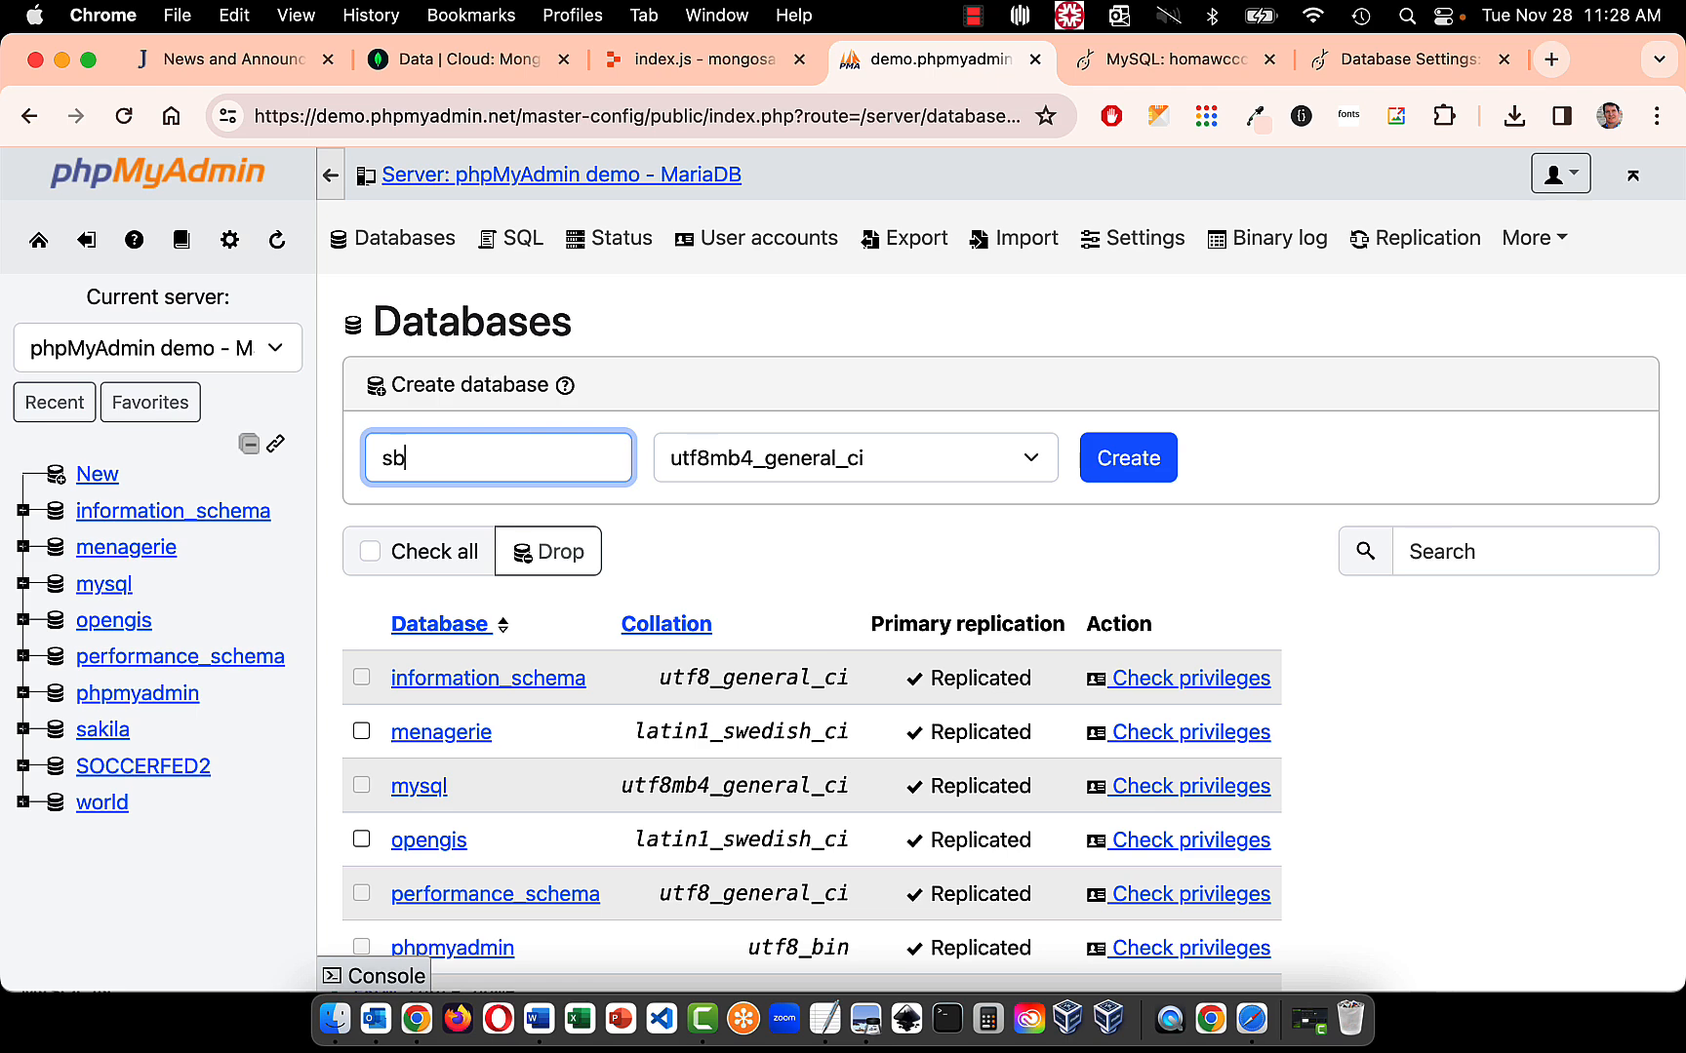
pyautogui.write('-rmh')
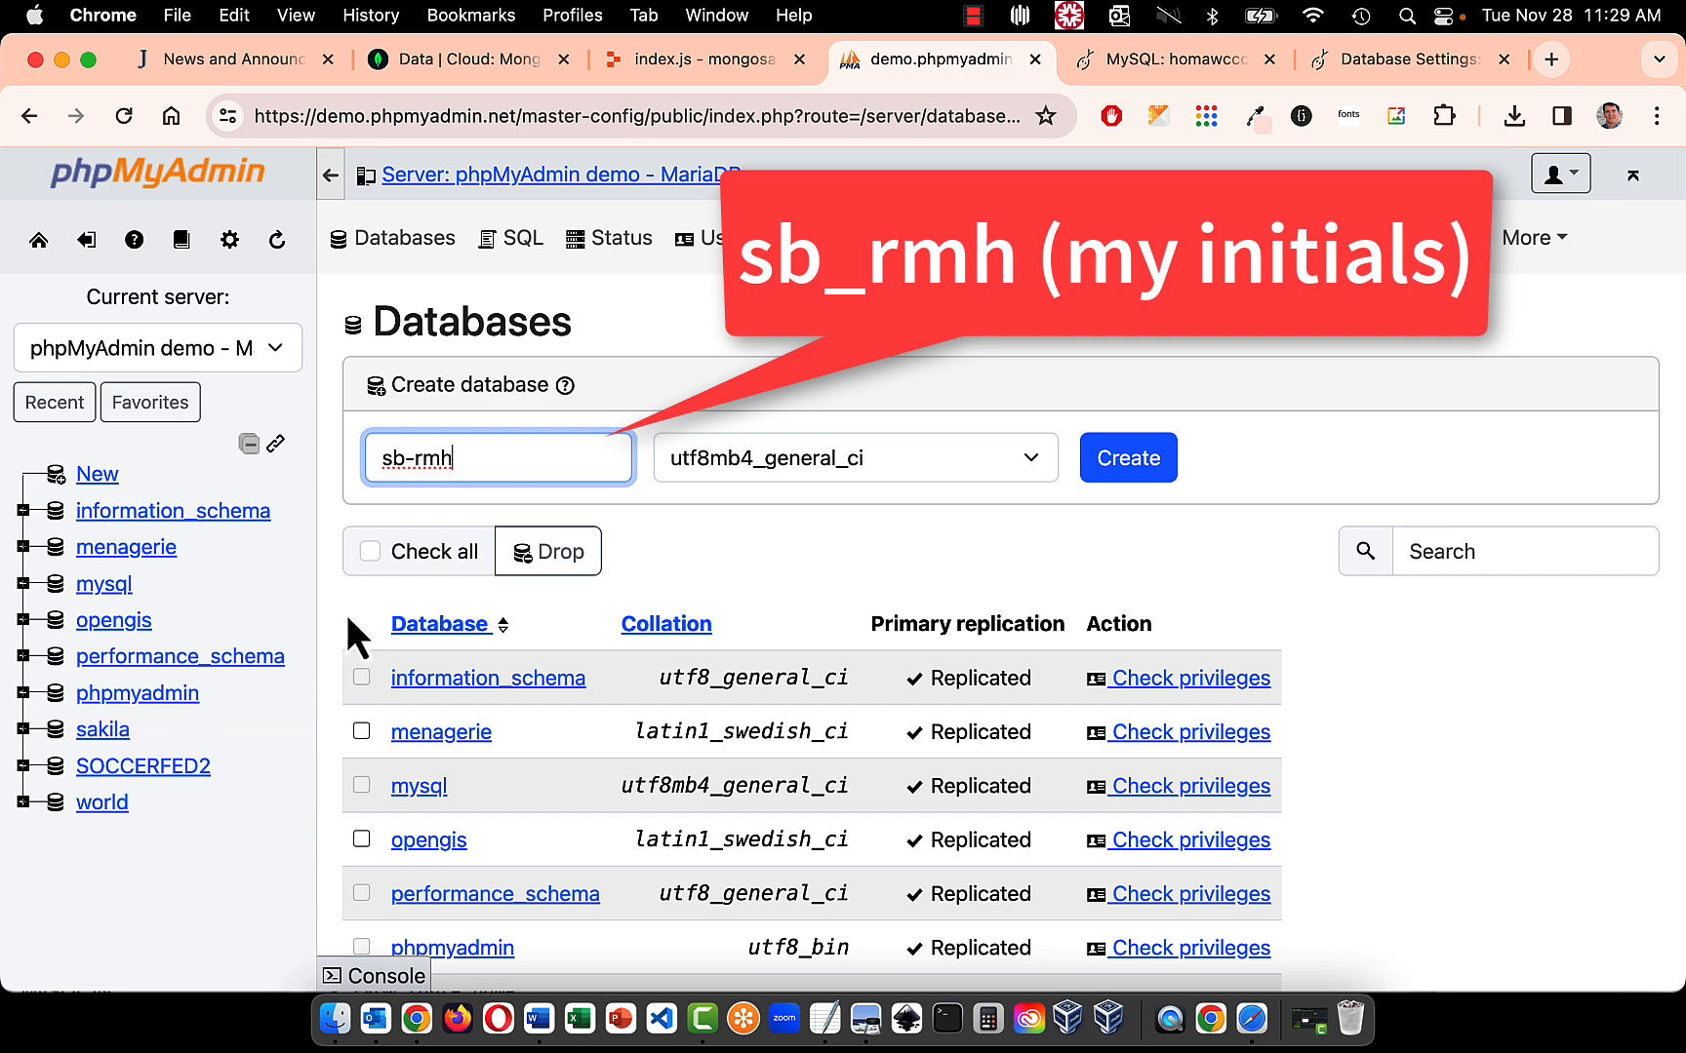
pyautogui.click(414, 458)
pyautogui.press('BackSpace')
pyautogui.write('_')
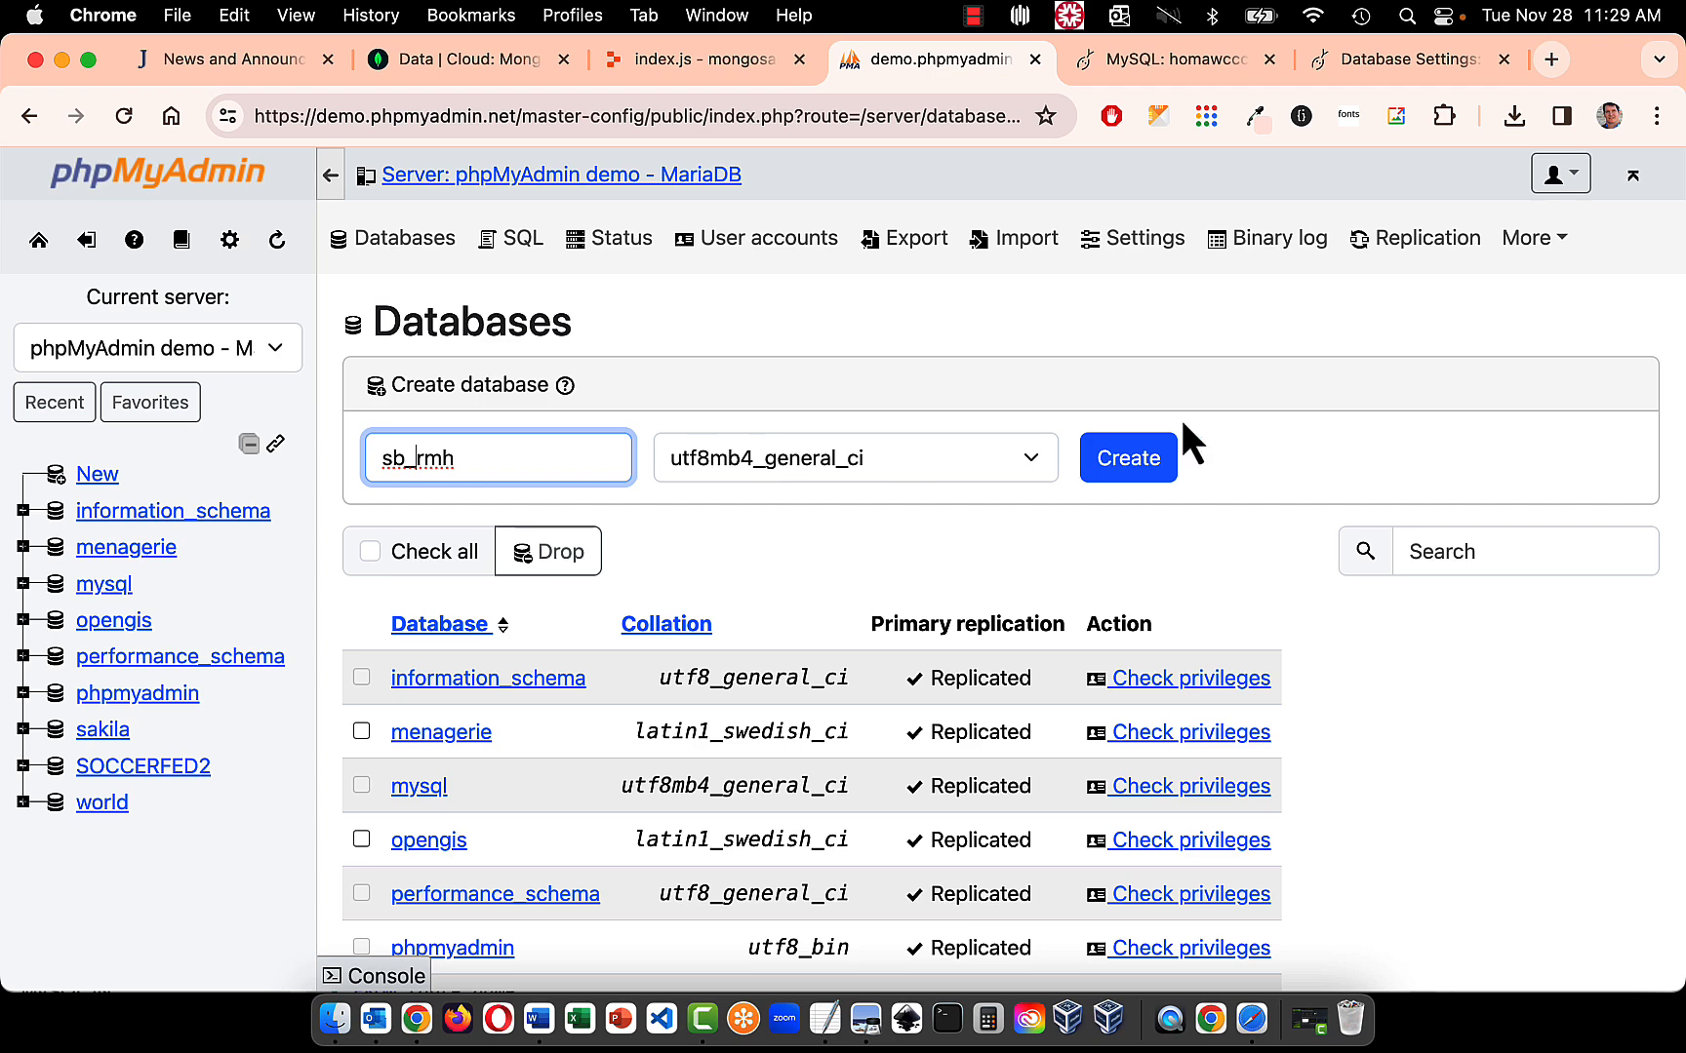
pyautogui.click(1135, 462)
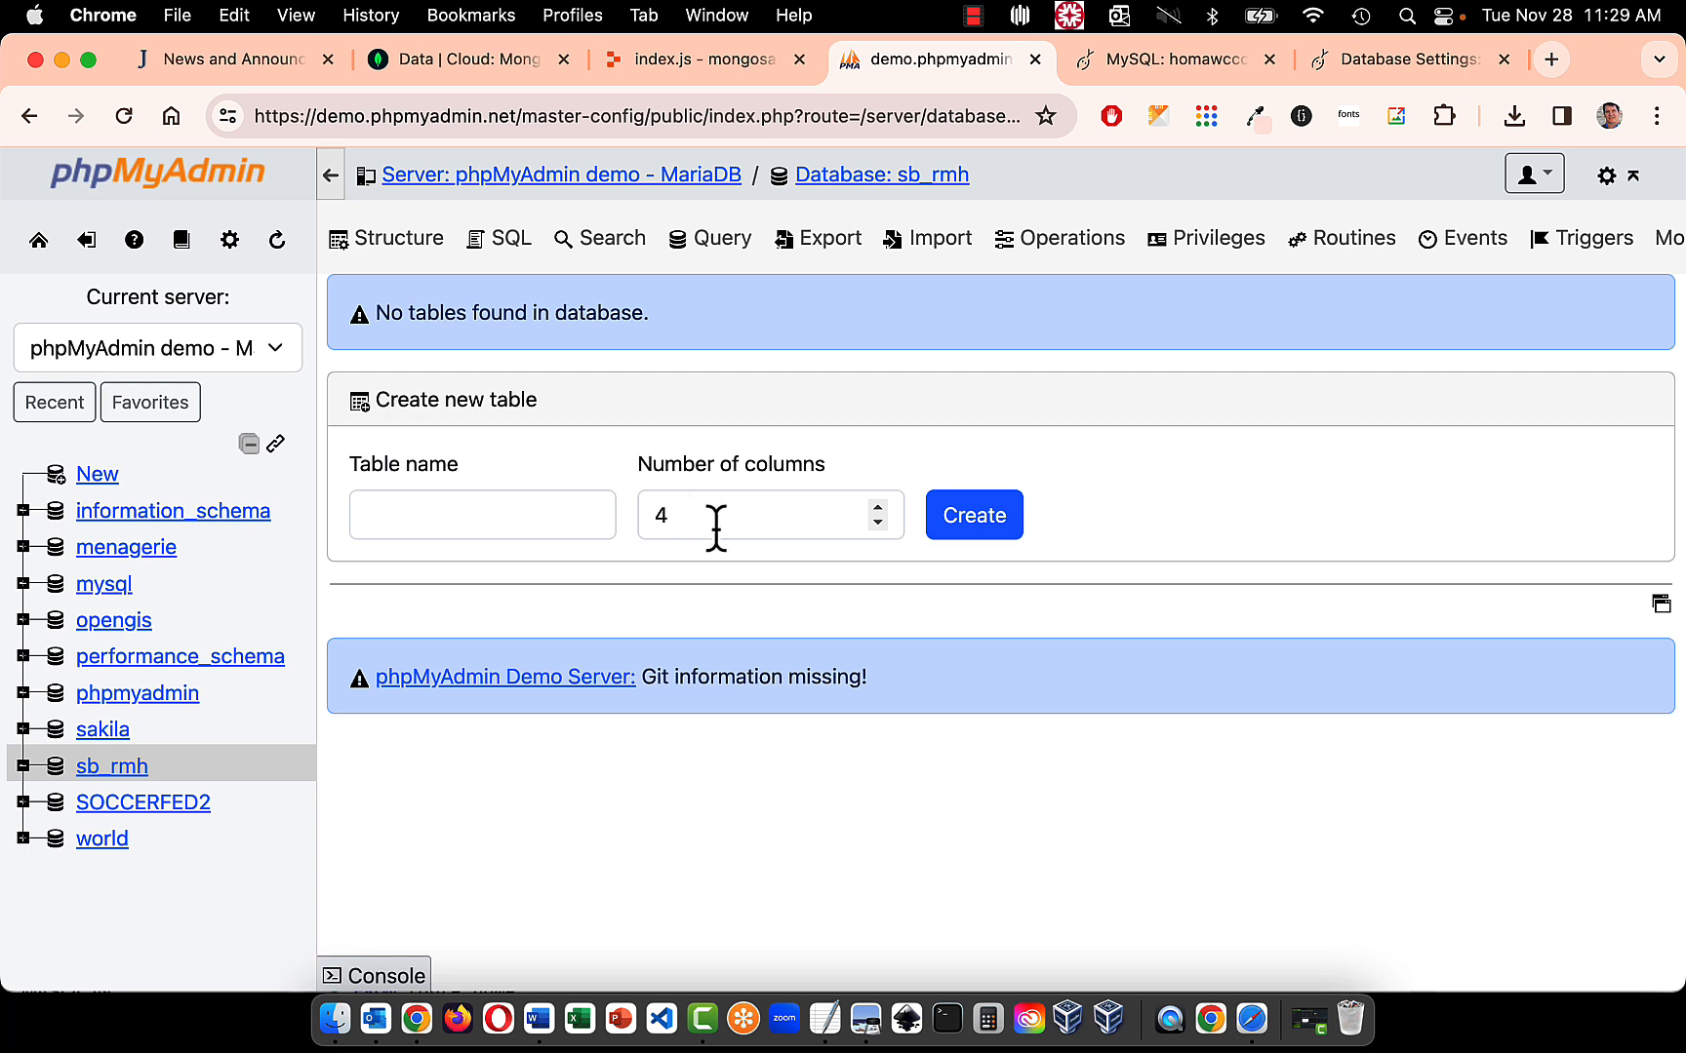
# - Start a new table named Characters with 5 columns in the sb_rmh database
pyautogui.click(881, 510)
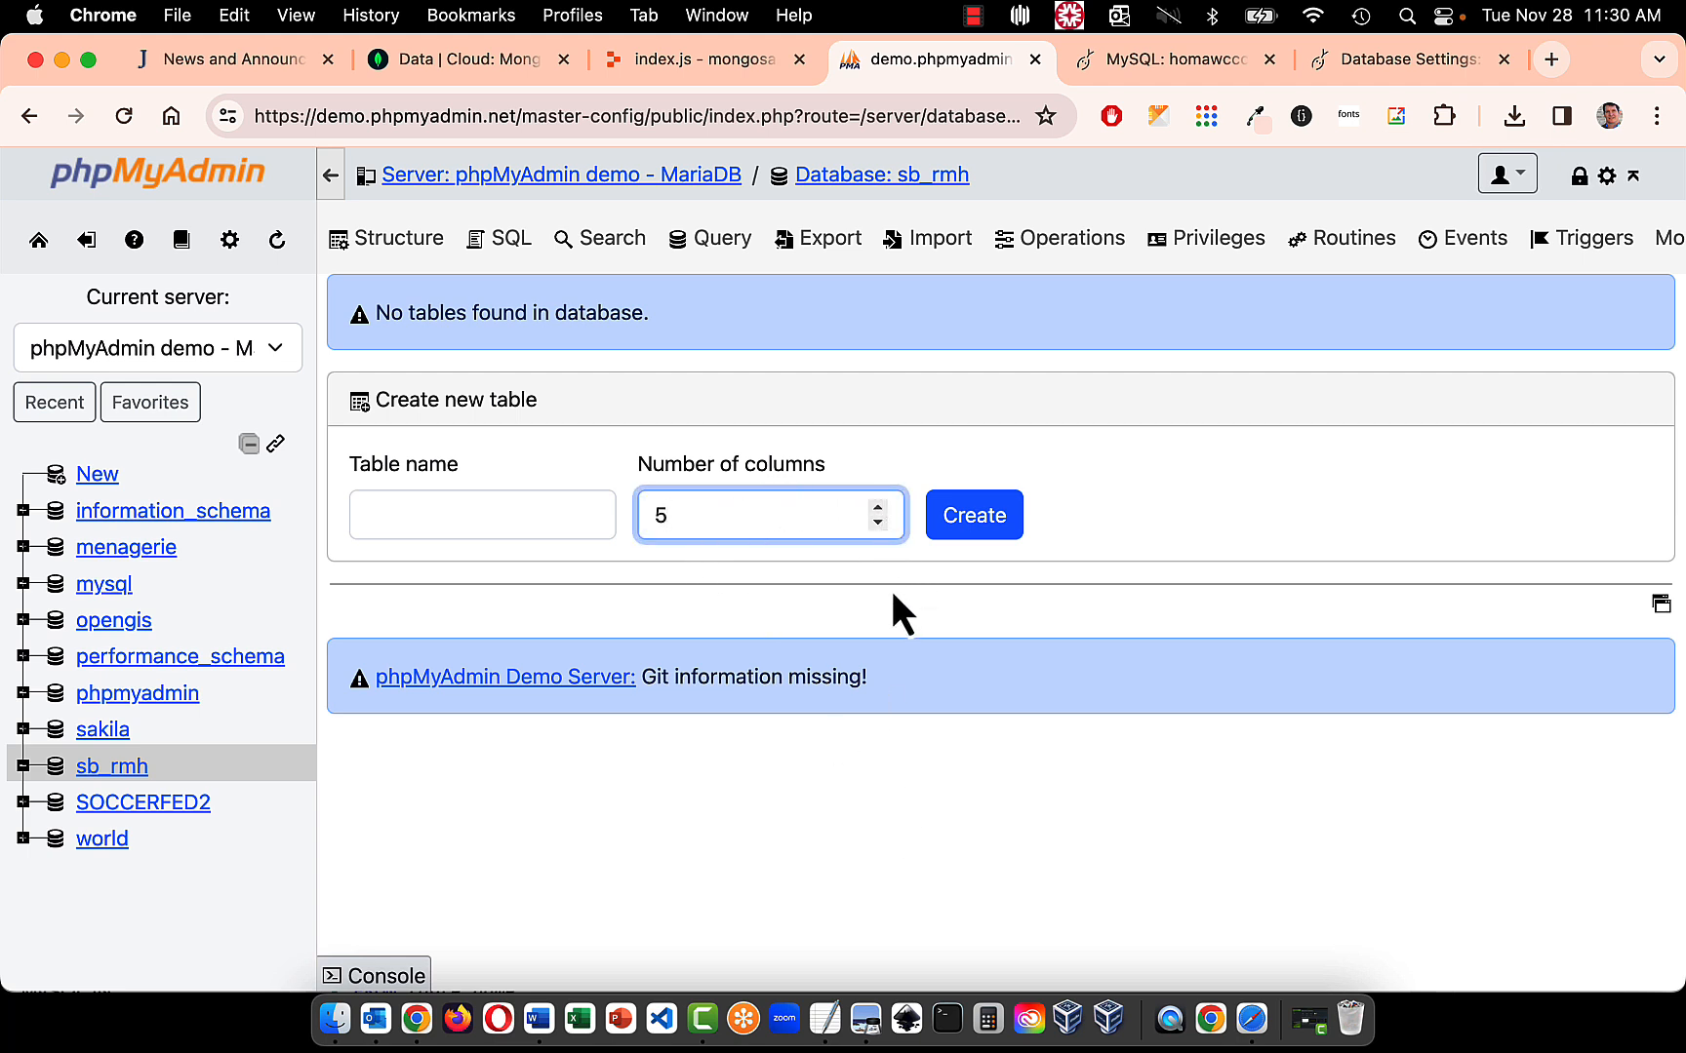
pyautogui.click(543, 501)
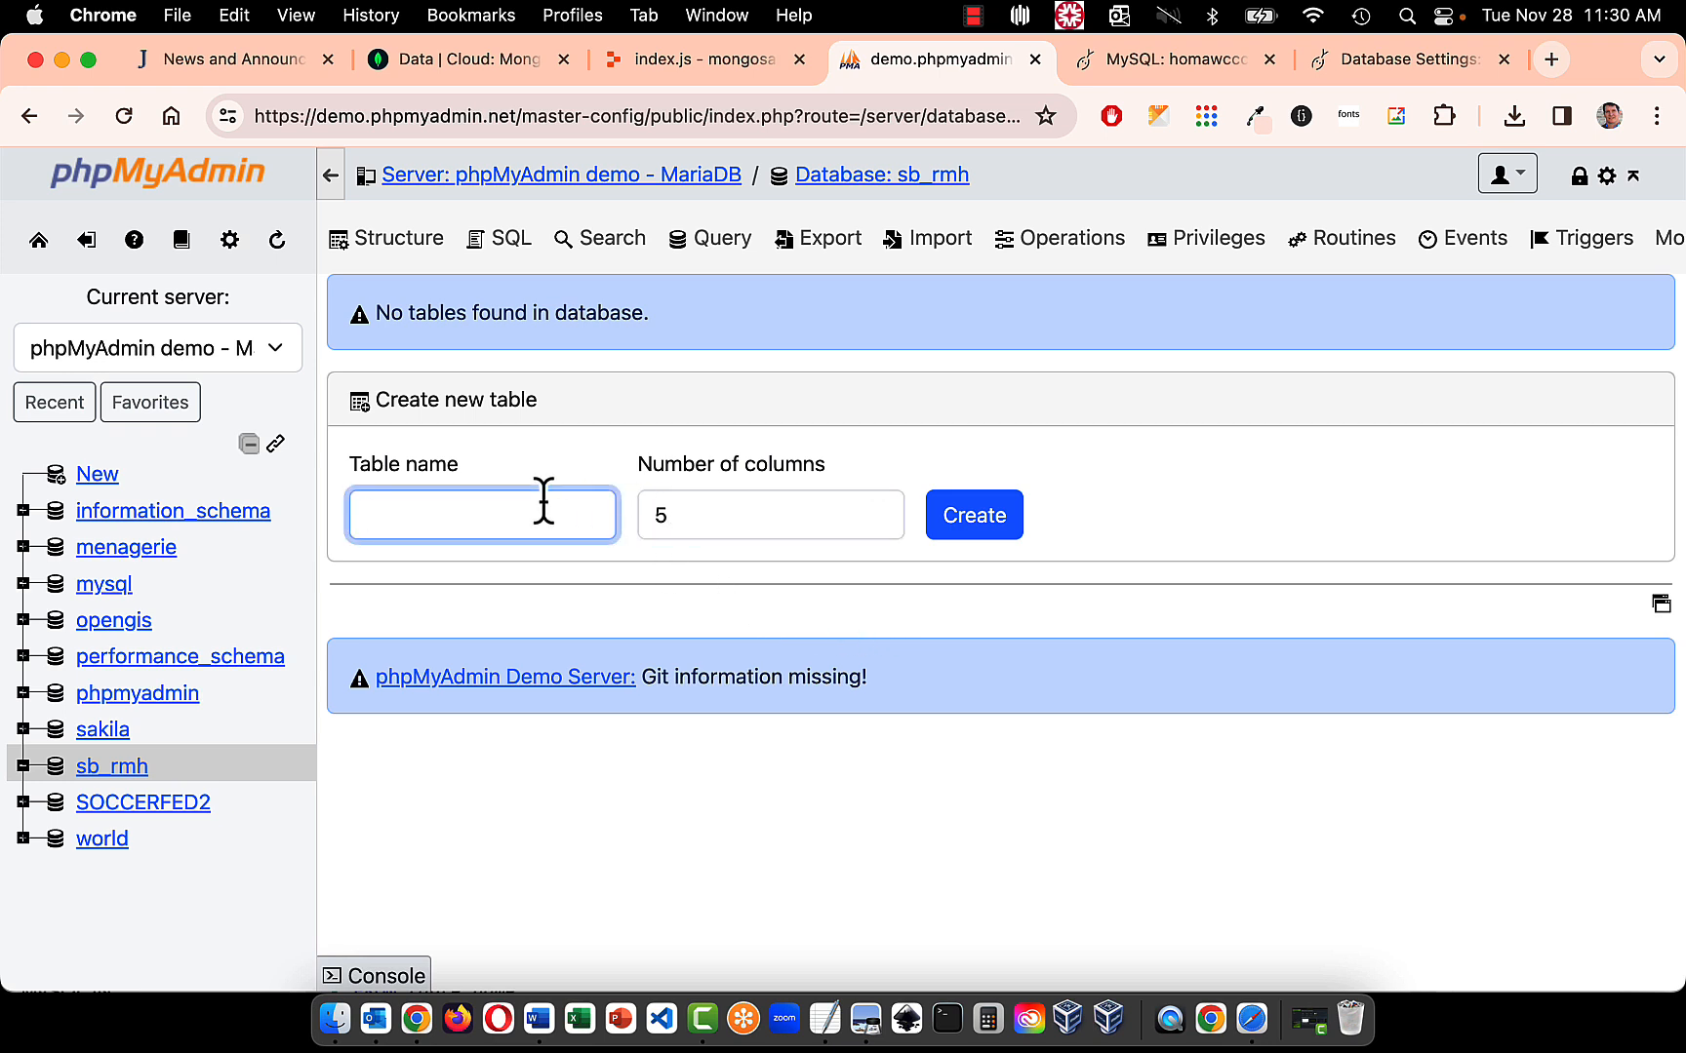
pyautogui.write('Charactersd')
pyautogui.press('BackSpace')
pyautogui.click(995, 522)
pyautogui.click(996, 522)
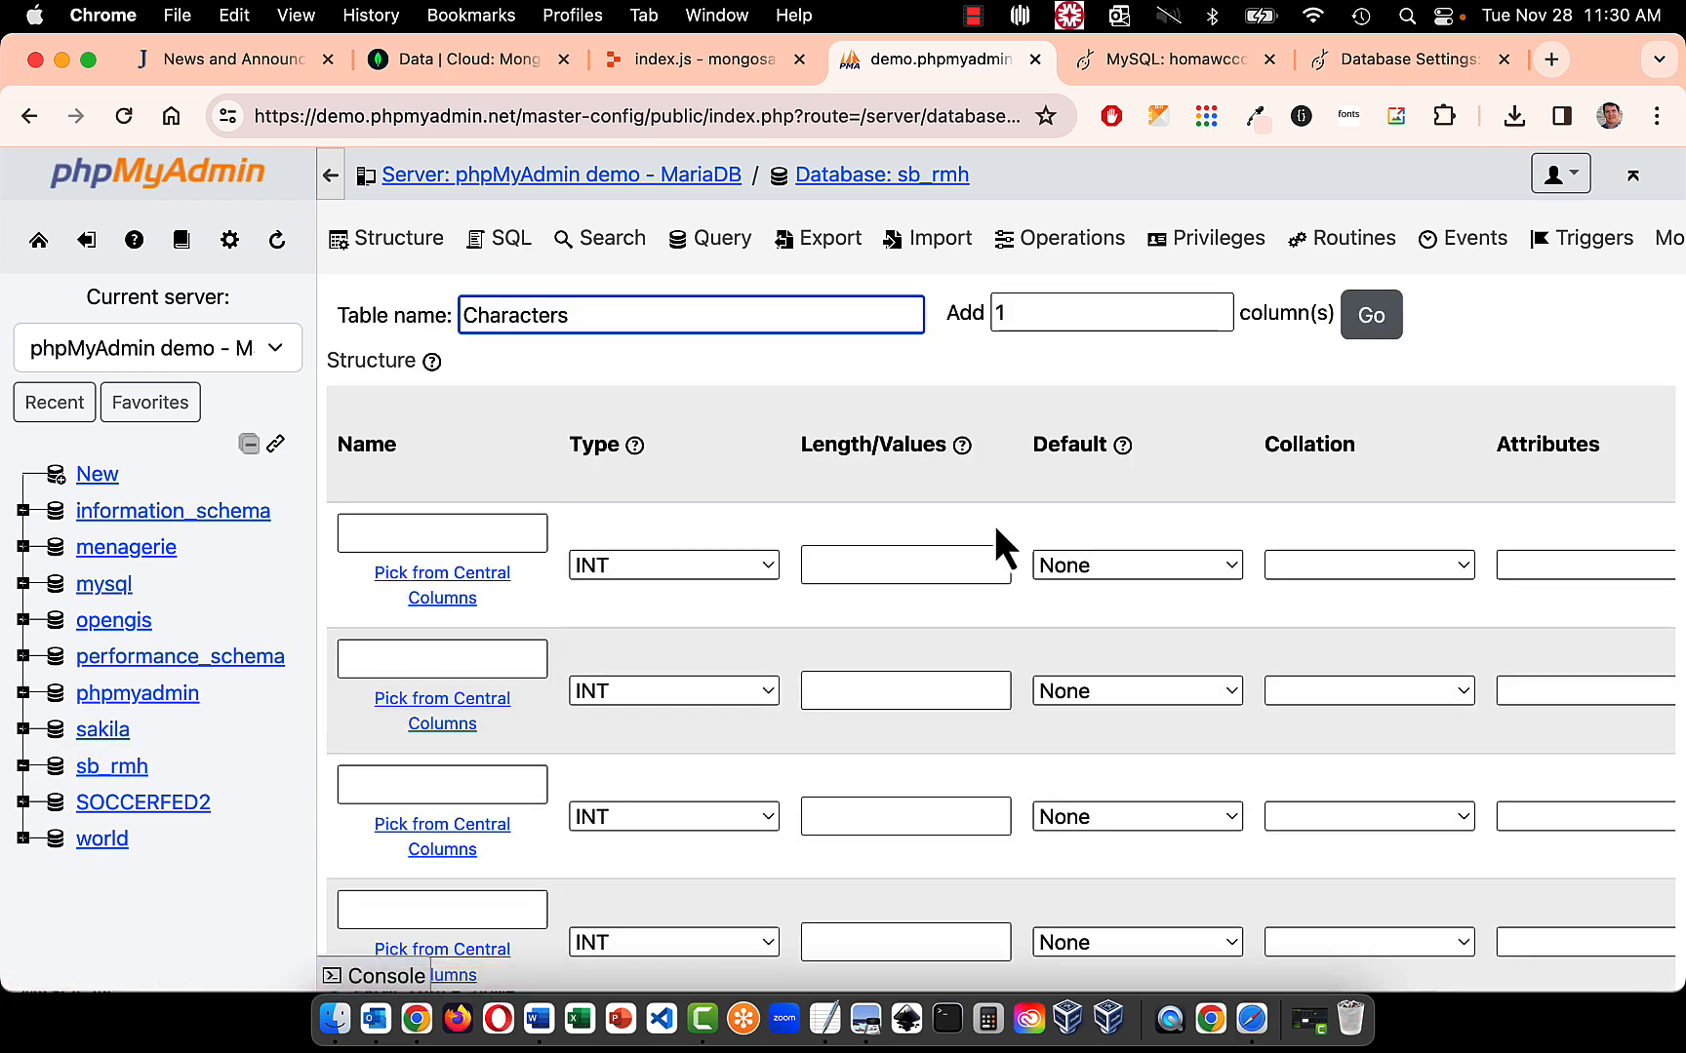
pyautogui.click(673, 63)
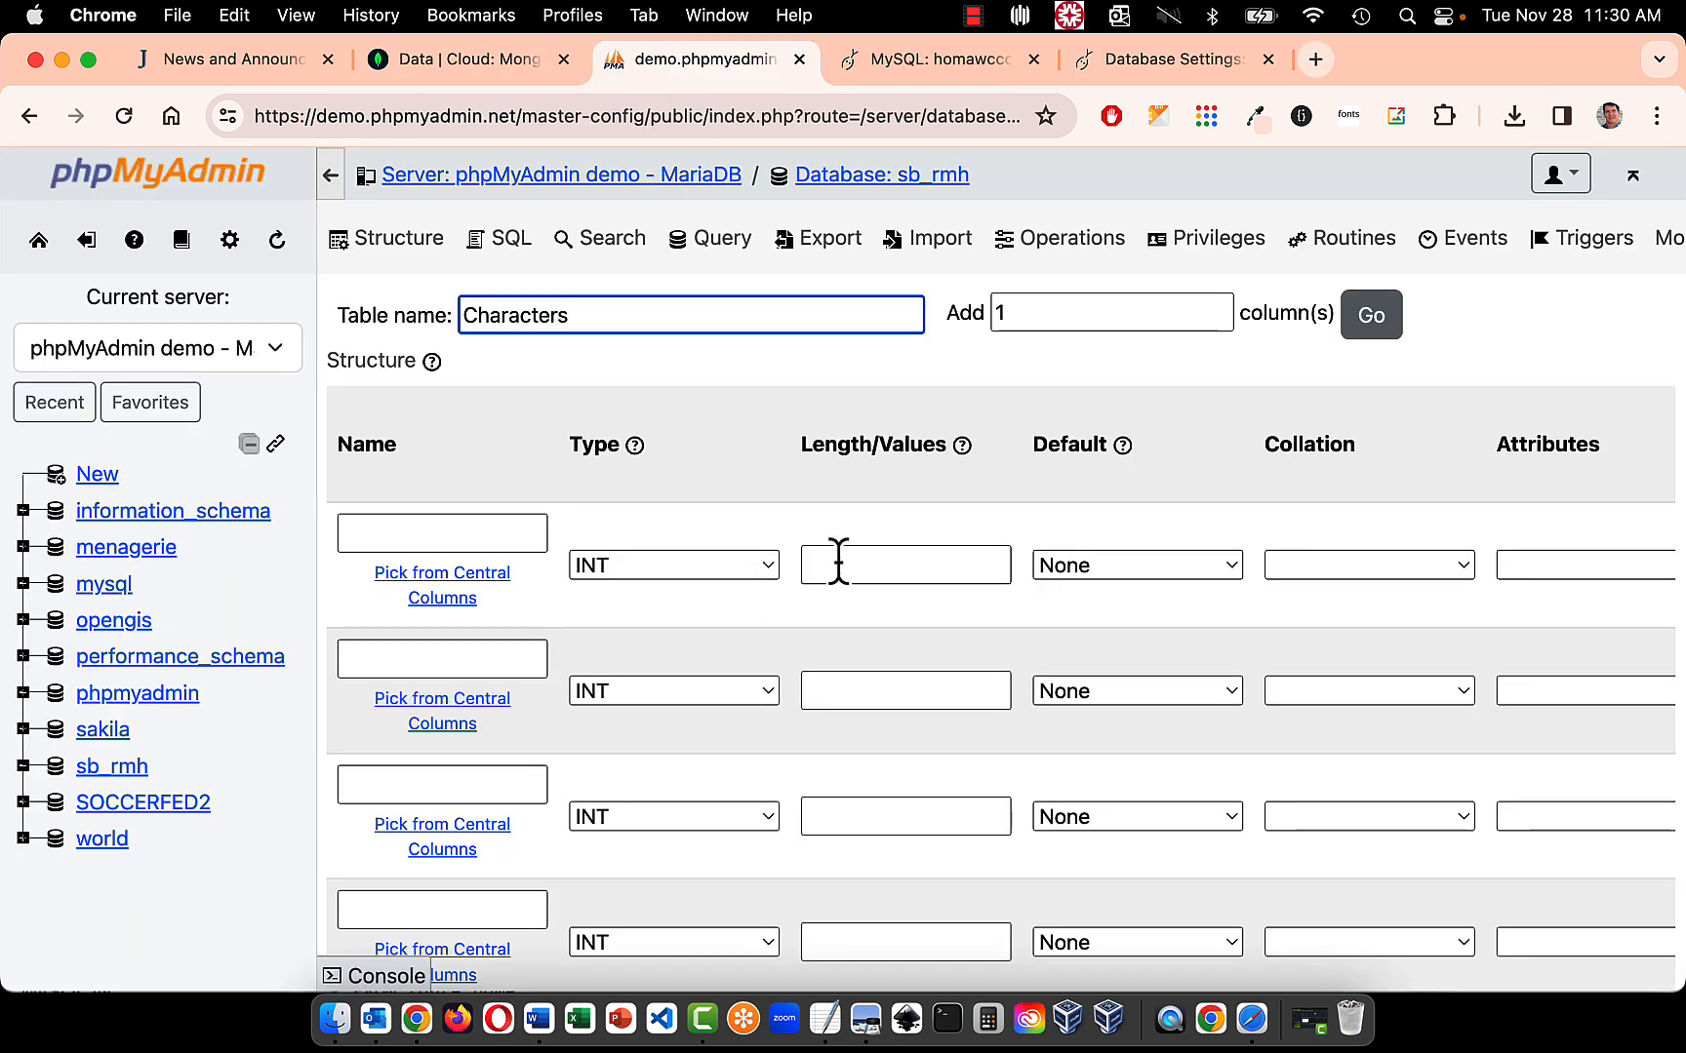
pyautogui.scroll(-3, 839, 561)
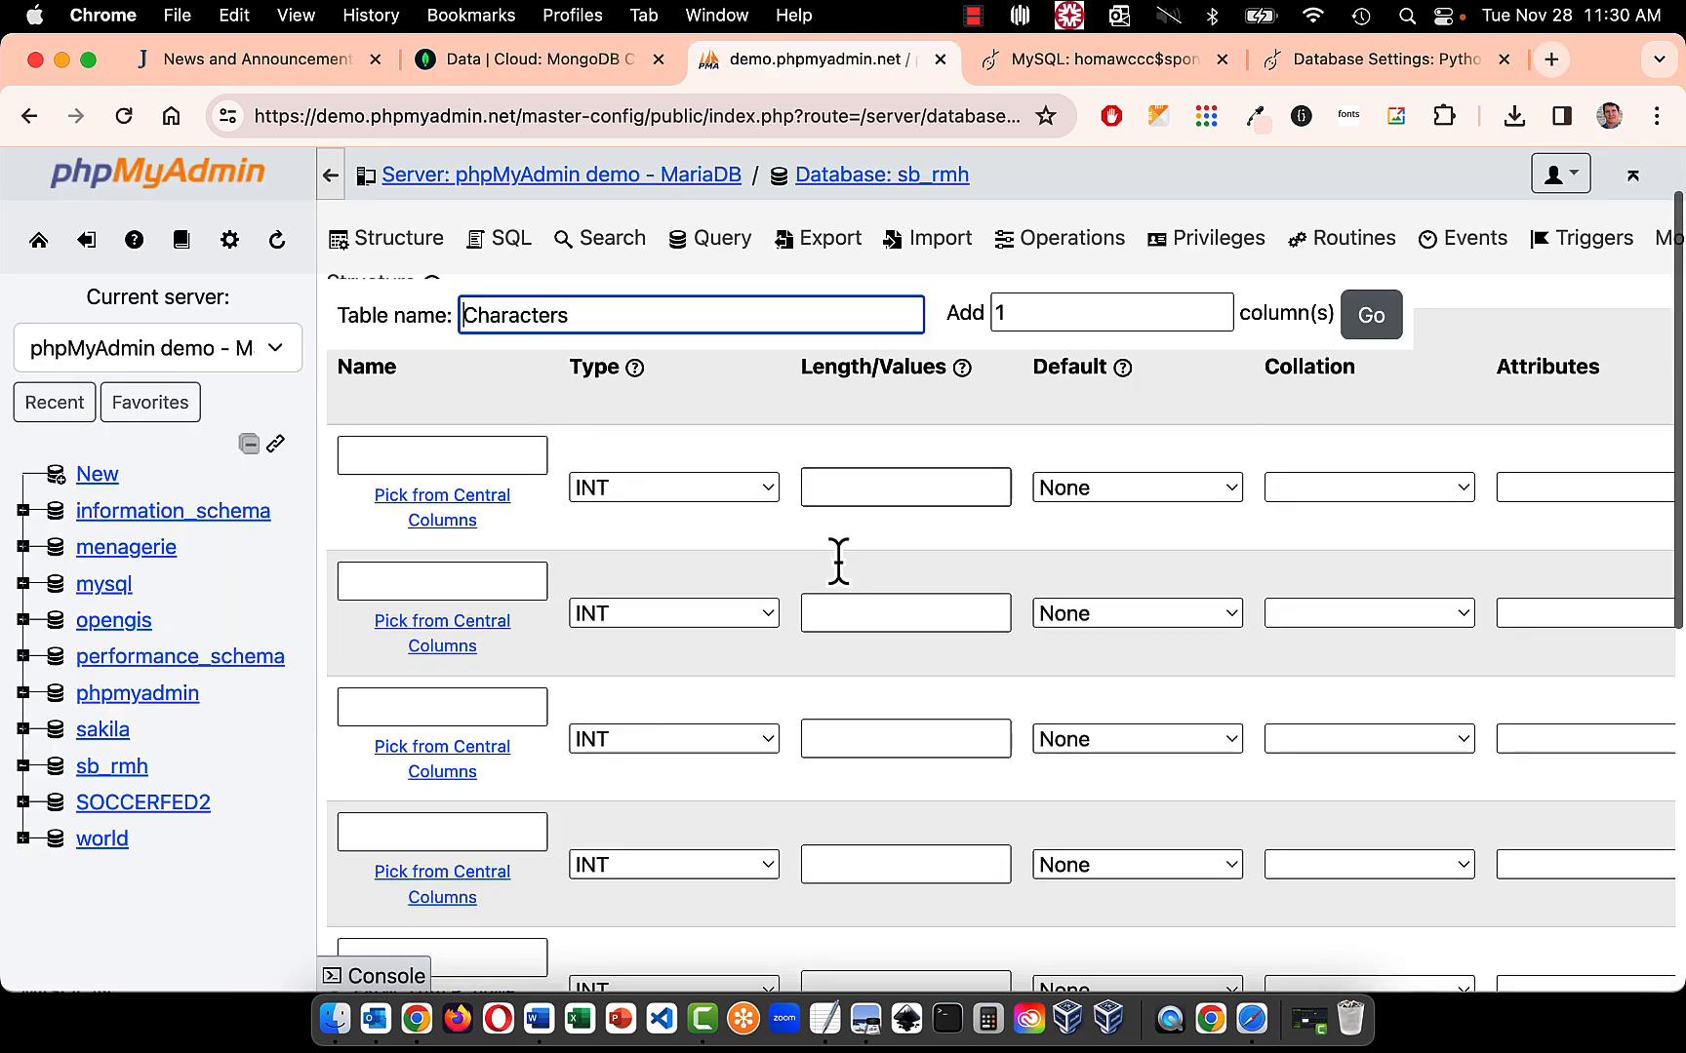
pyautogui.scroll(3, 839, 561)
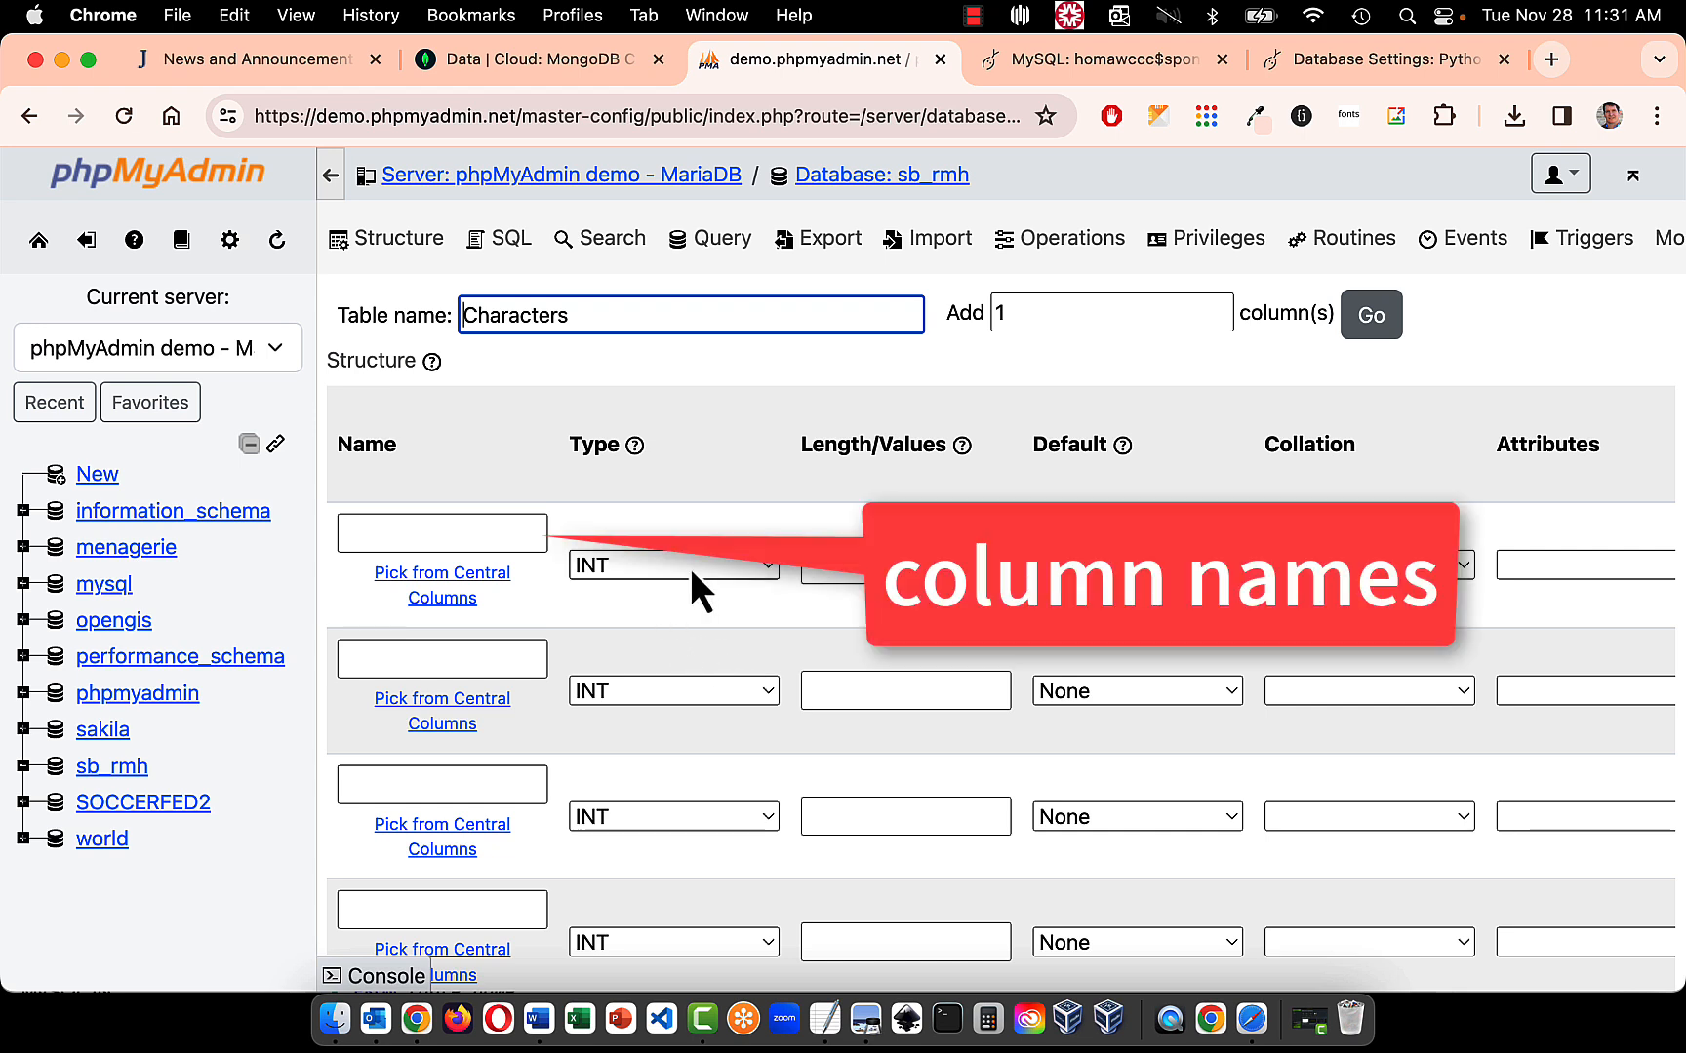
# - Name the first three columns of the Characters table id, fname and lname
pyautogui.click(499, 532)
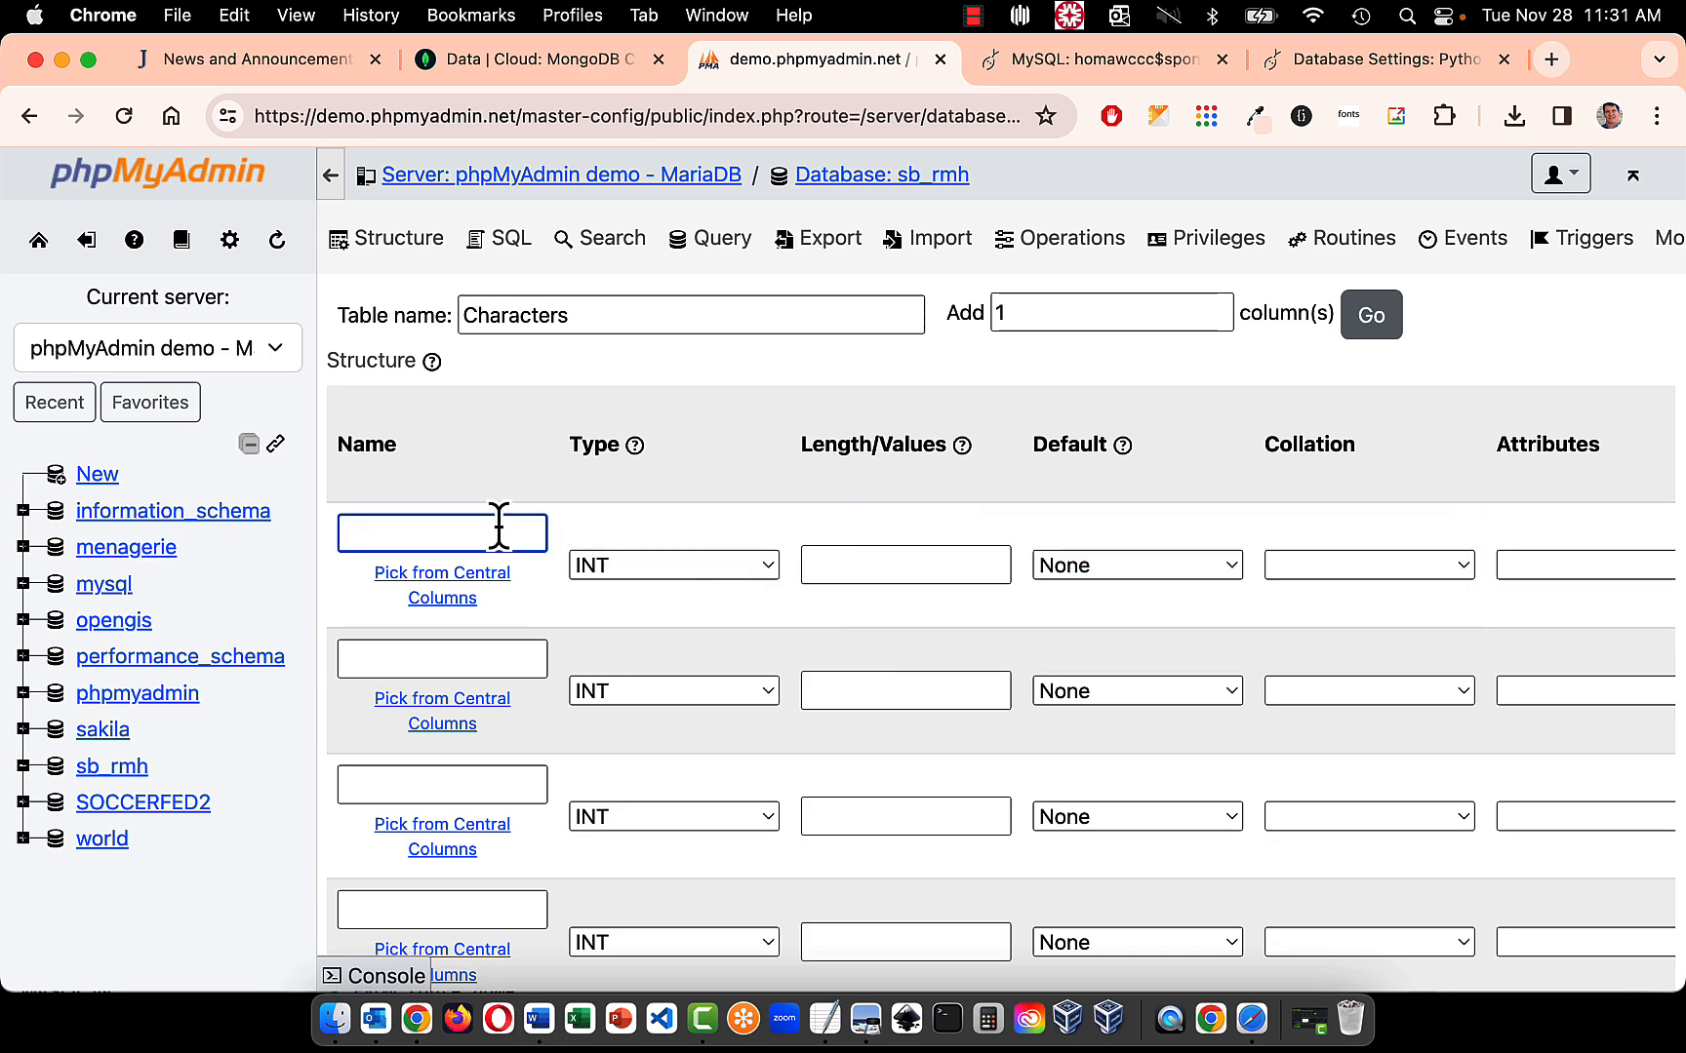
pyautogui.write('id')
pyautogui.click(427, 655)
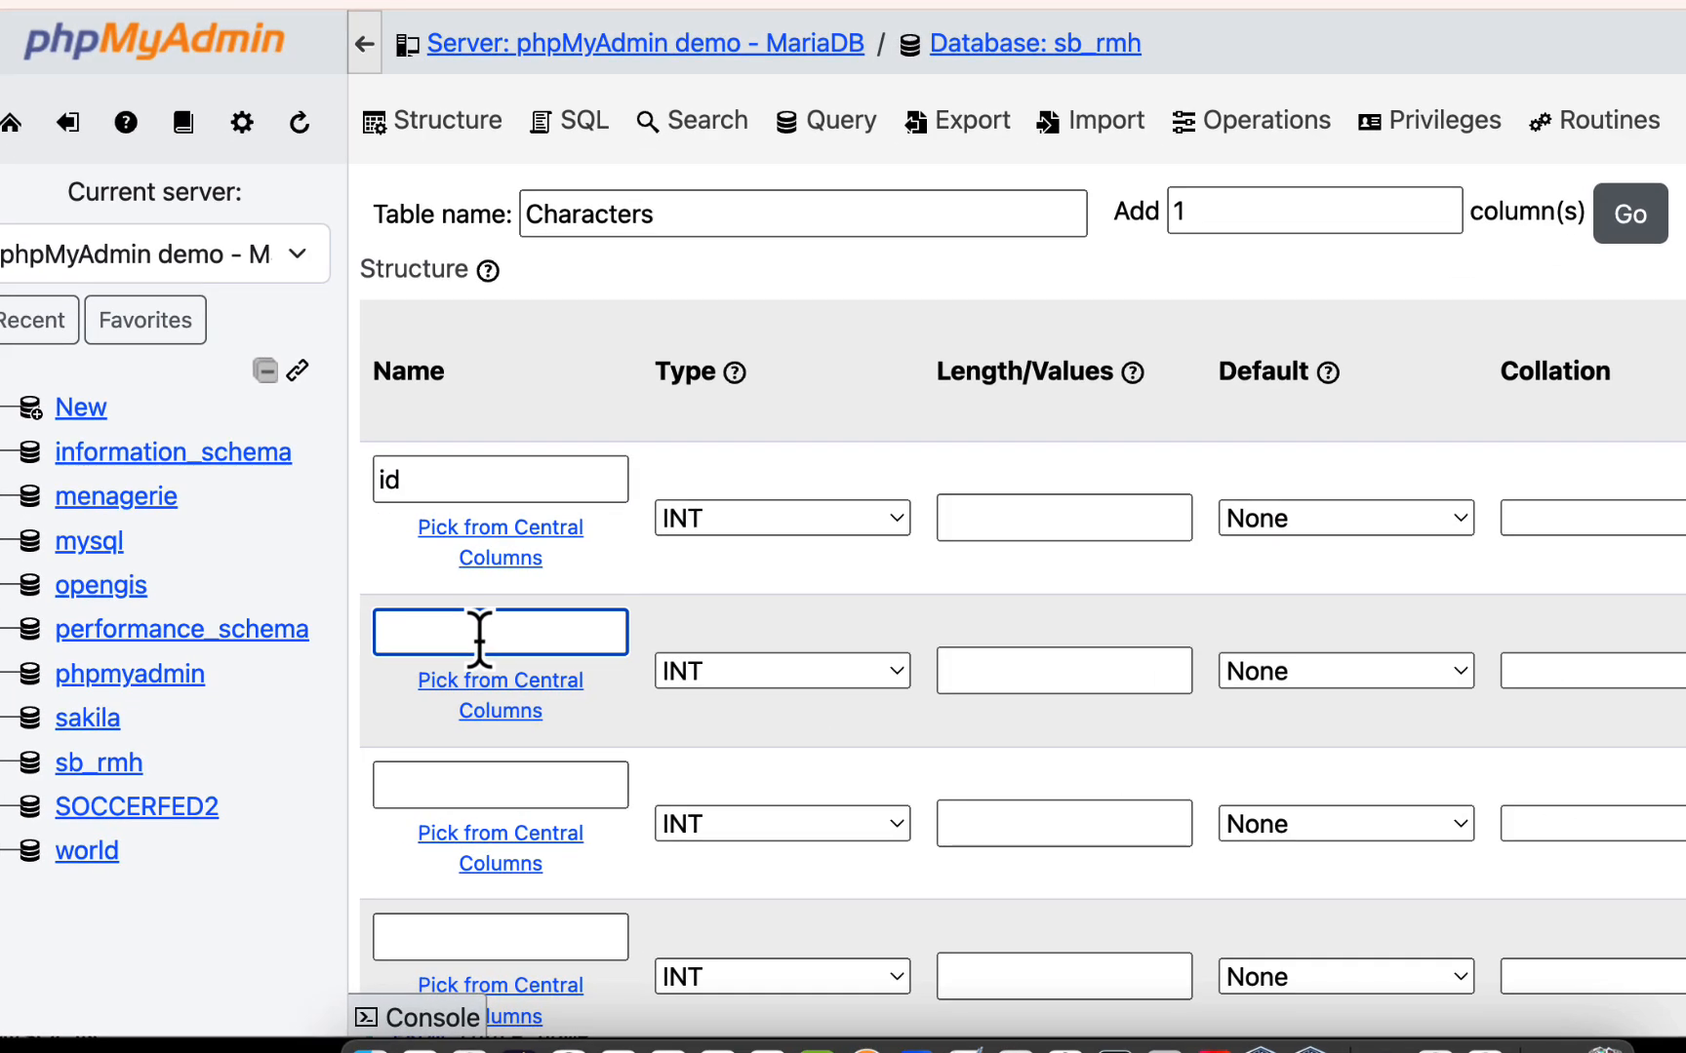
pyautogui.write('fname')
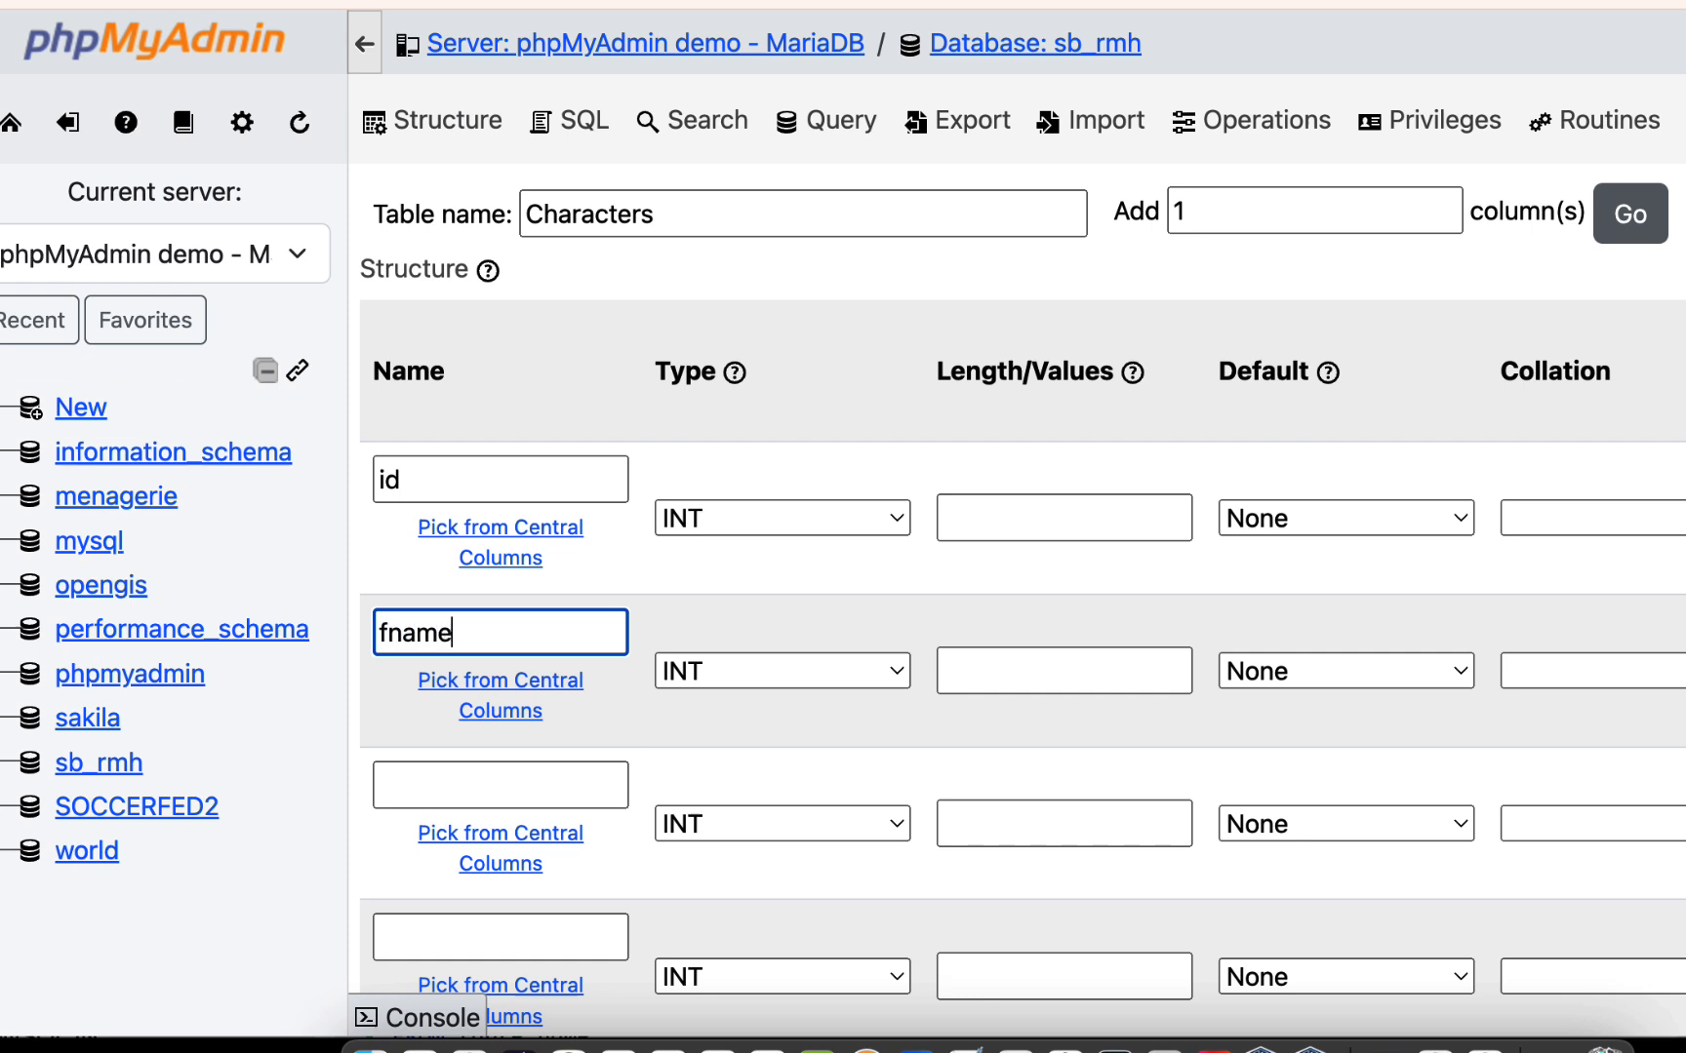
pyautogui.click(462, 788)
pyautogui.write('lname')
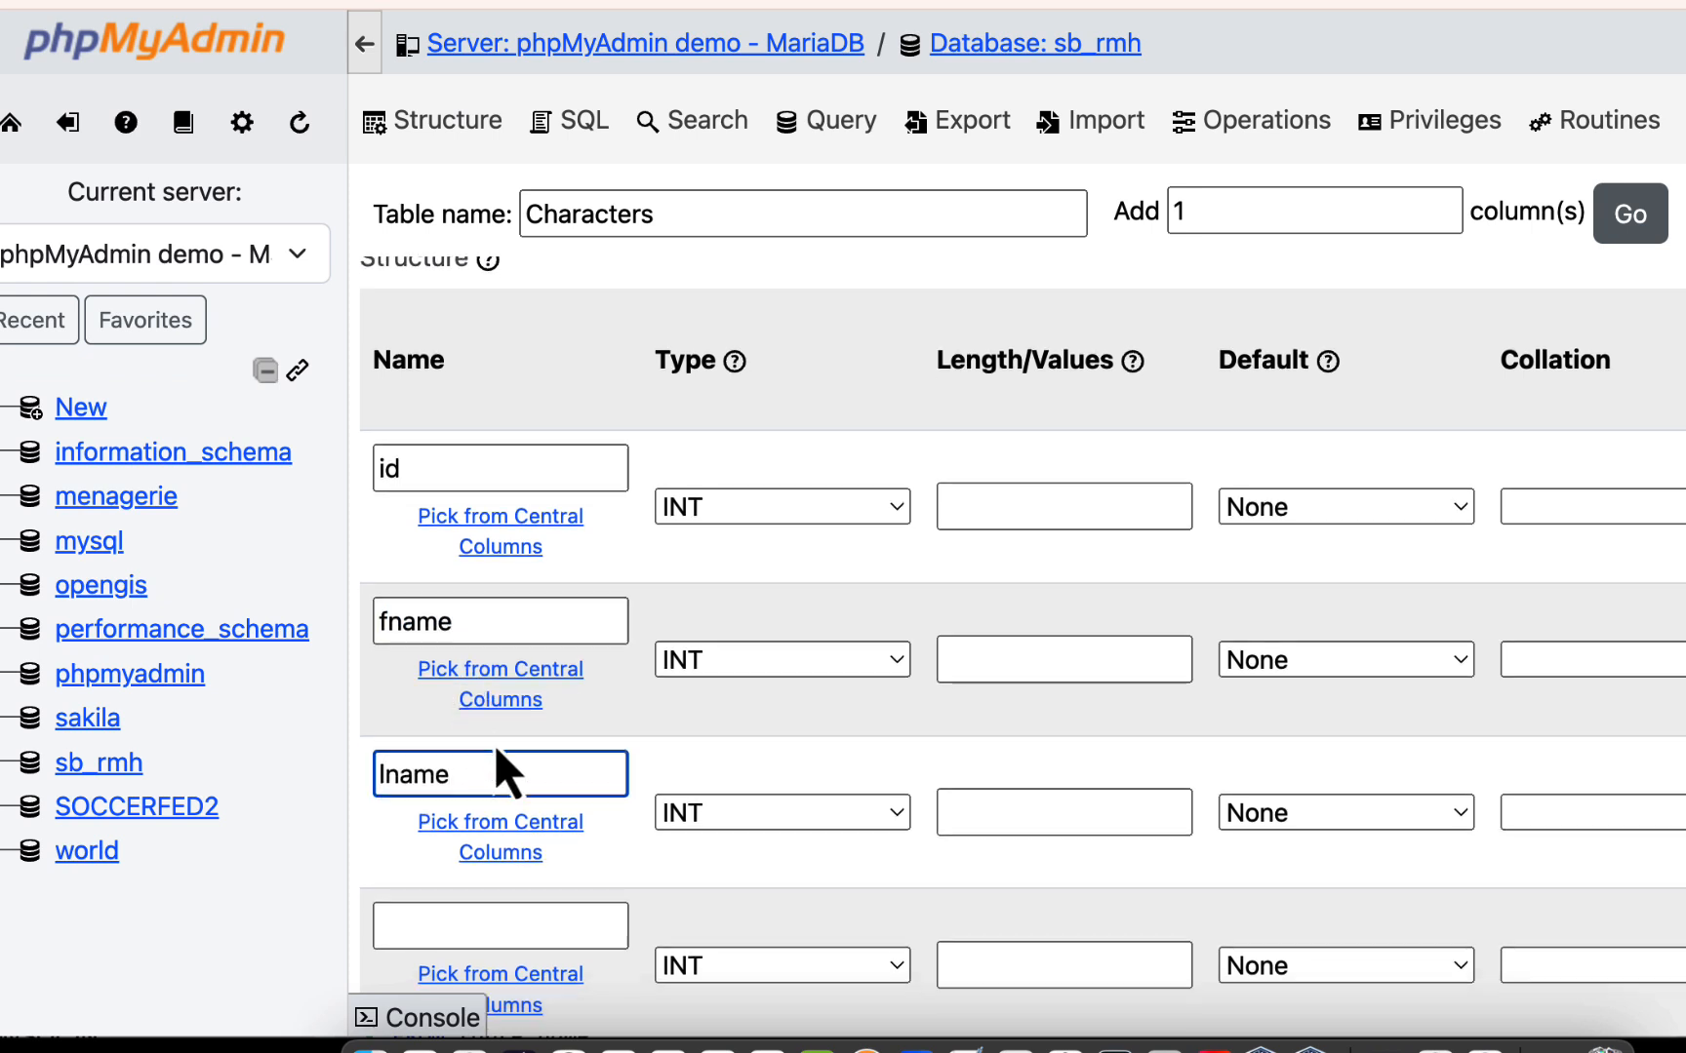
# - Name the fourth column of the Characters table species
pyautogui.scroll(-3, 500, 772)
pyautogui.click(491, 720)
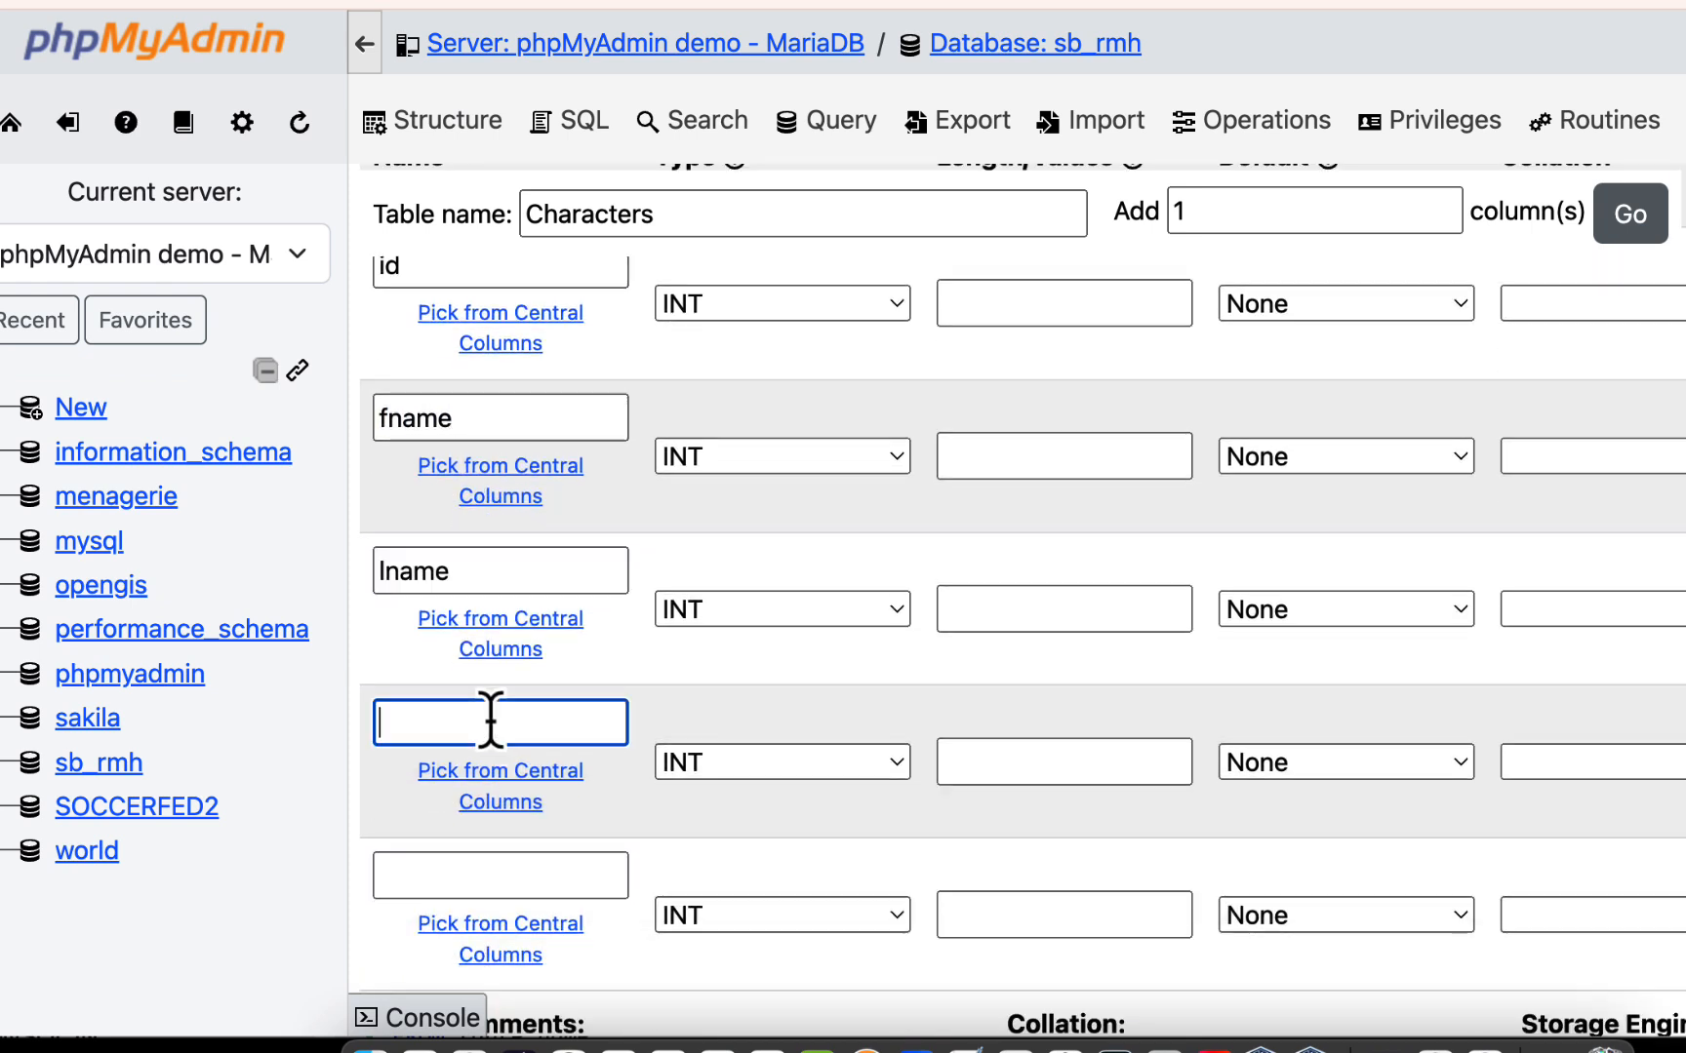
pyautogui.write('specieds')
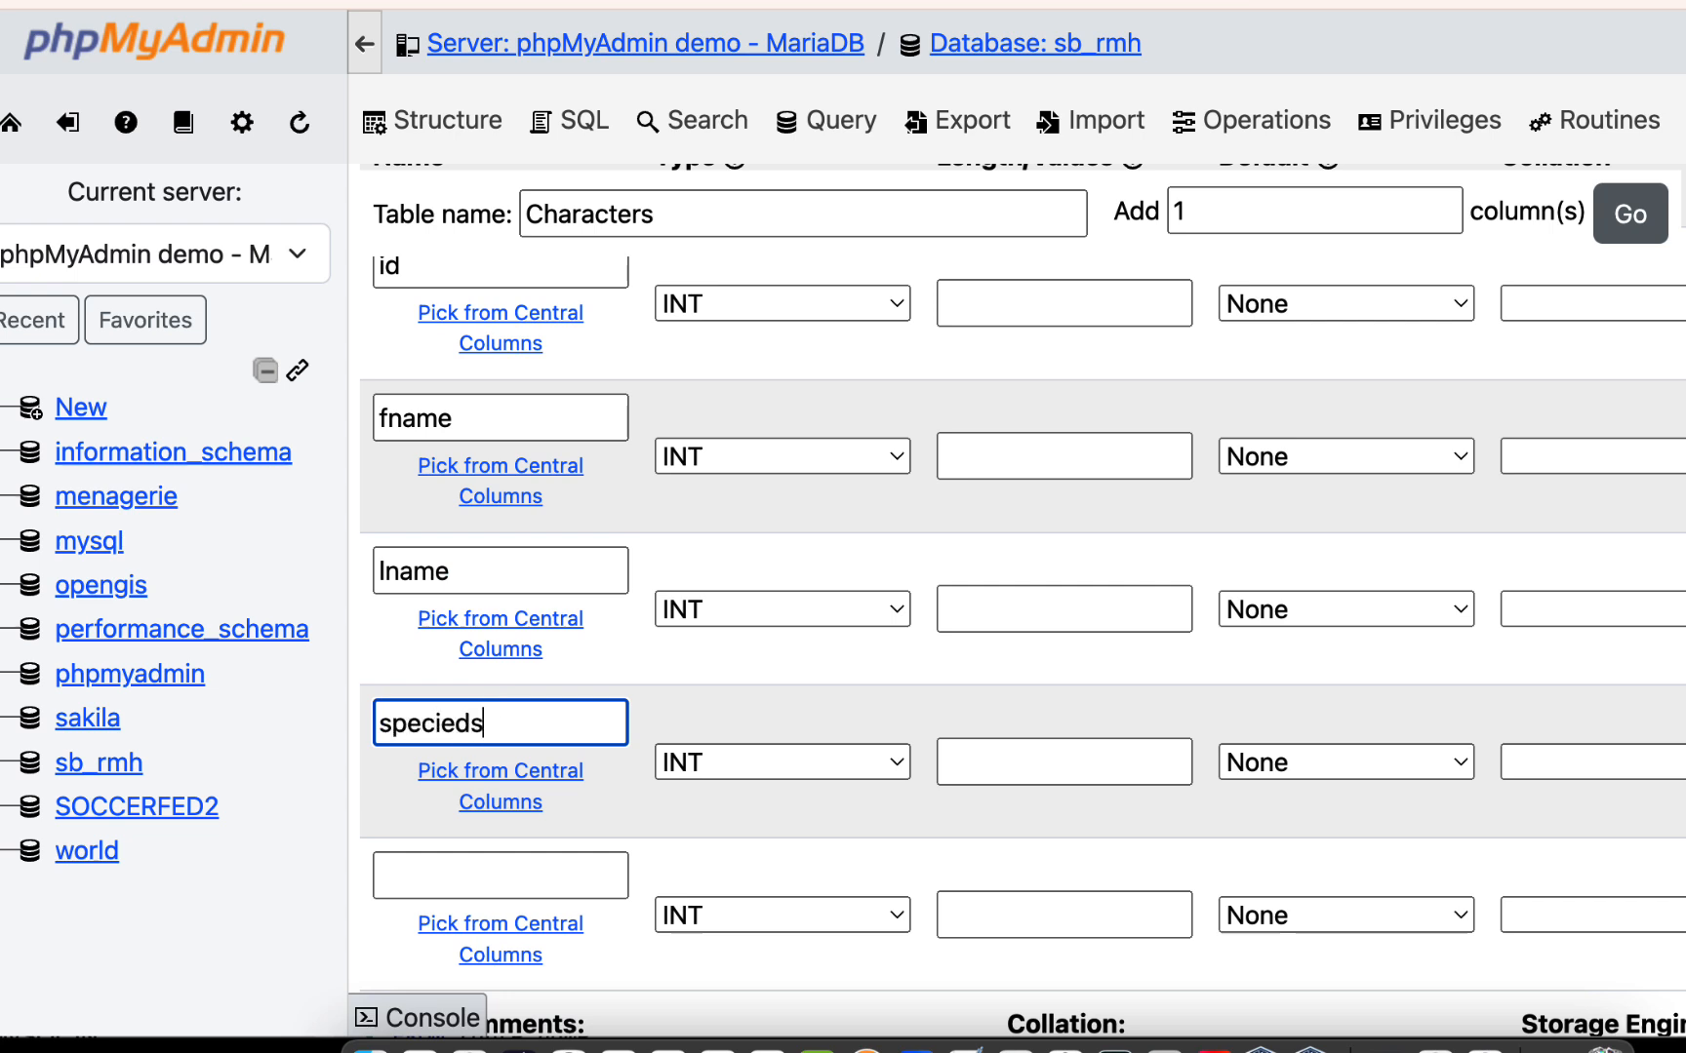
pyautogui.press('BackSpace')
pyautogui.press('BackSpace')
pyautogui.write('s')
# - Name the fifth column of the Characters table gender
pyautogui.scroll(-2, 464, 707)
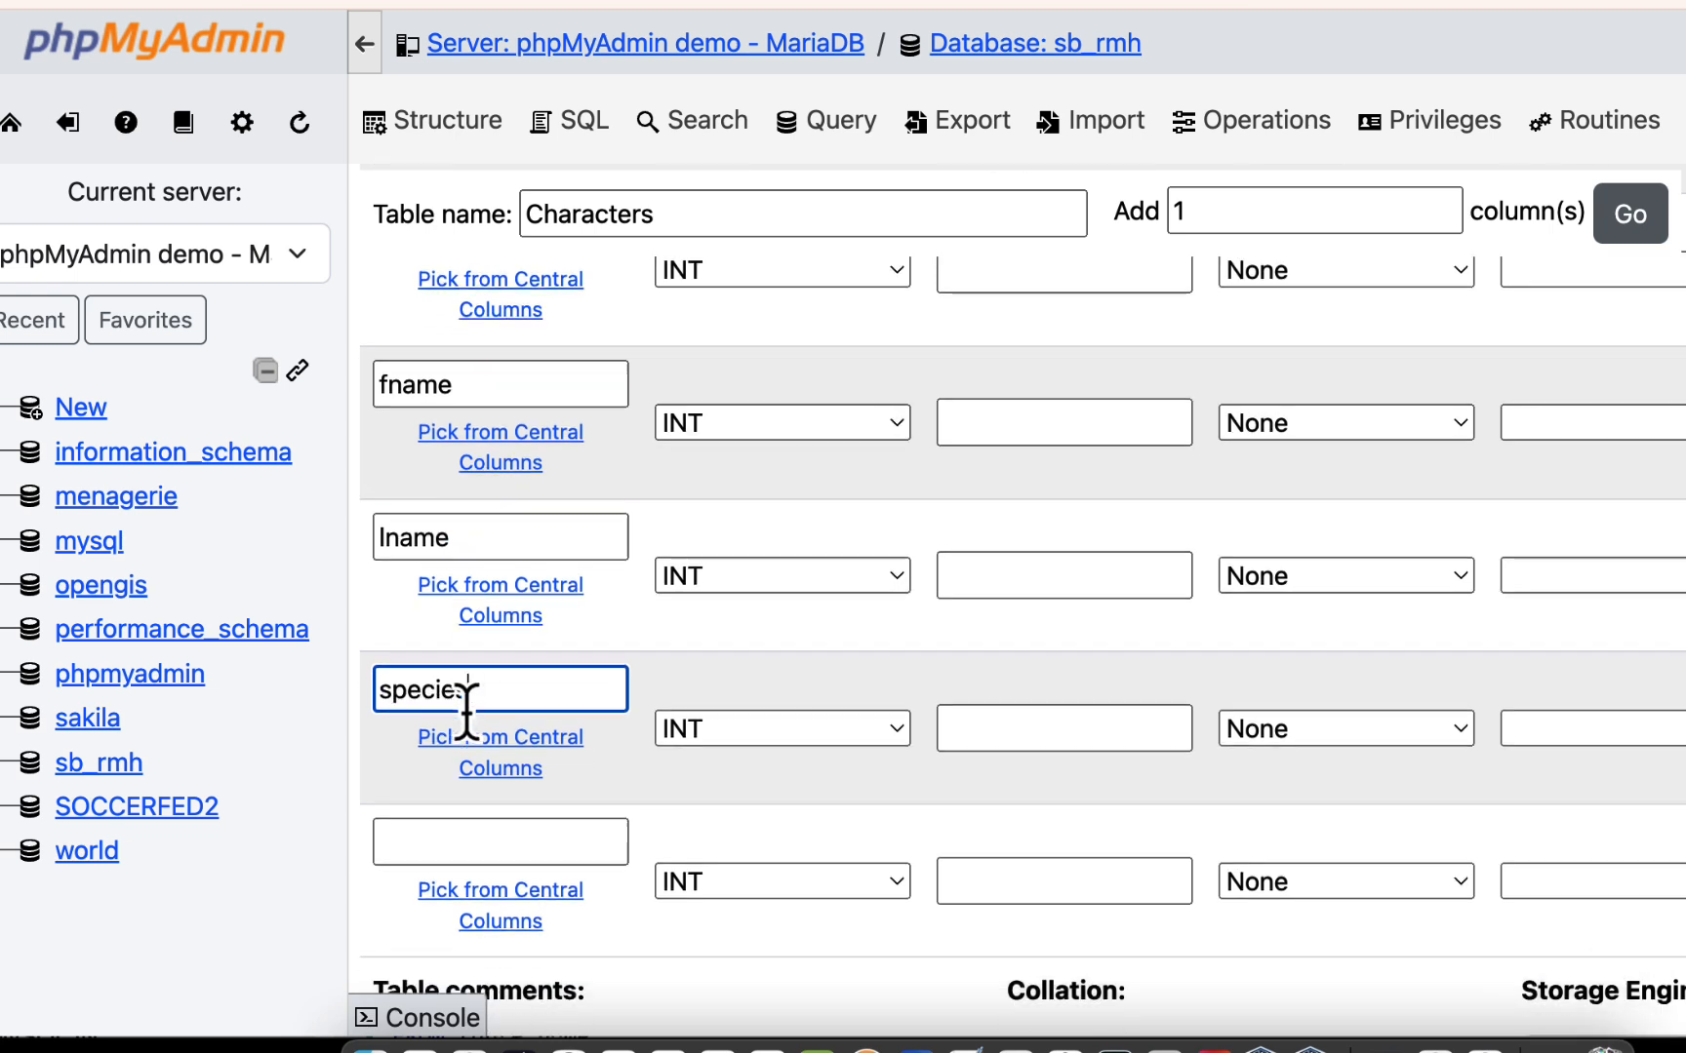
pyautogui.click(449, 771)
pyautogui.write('ge')
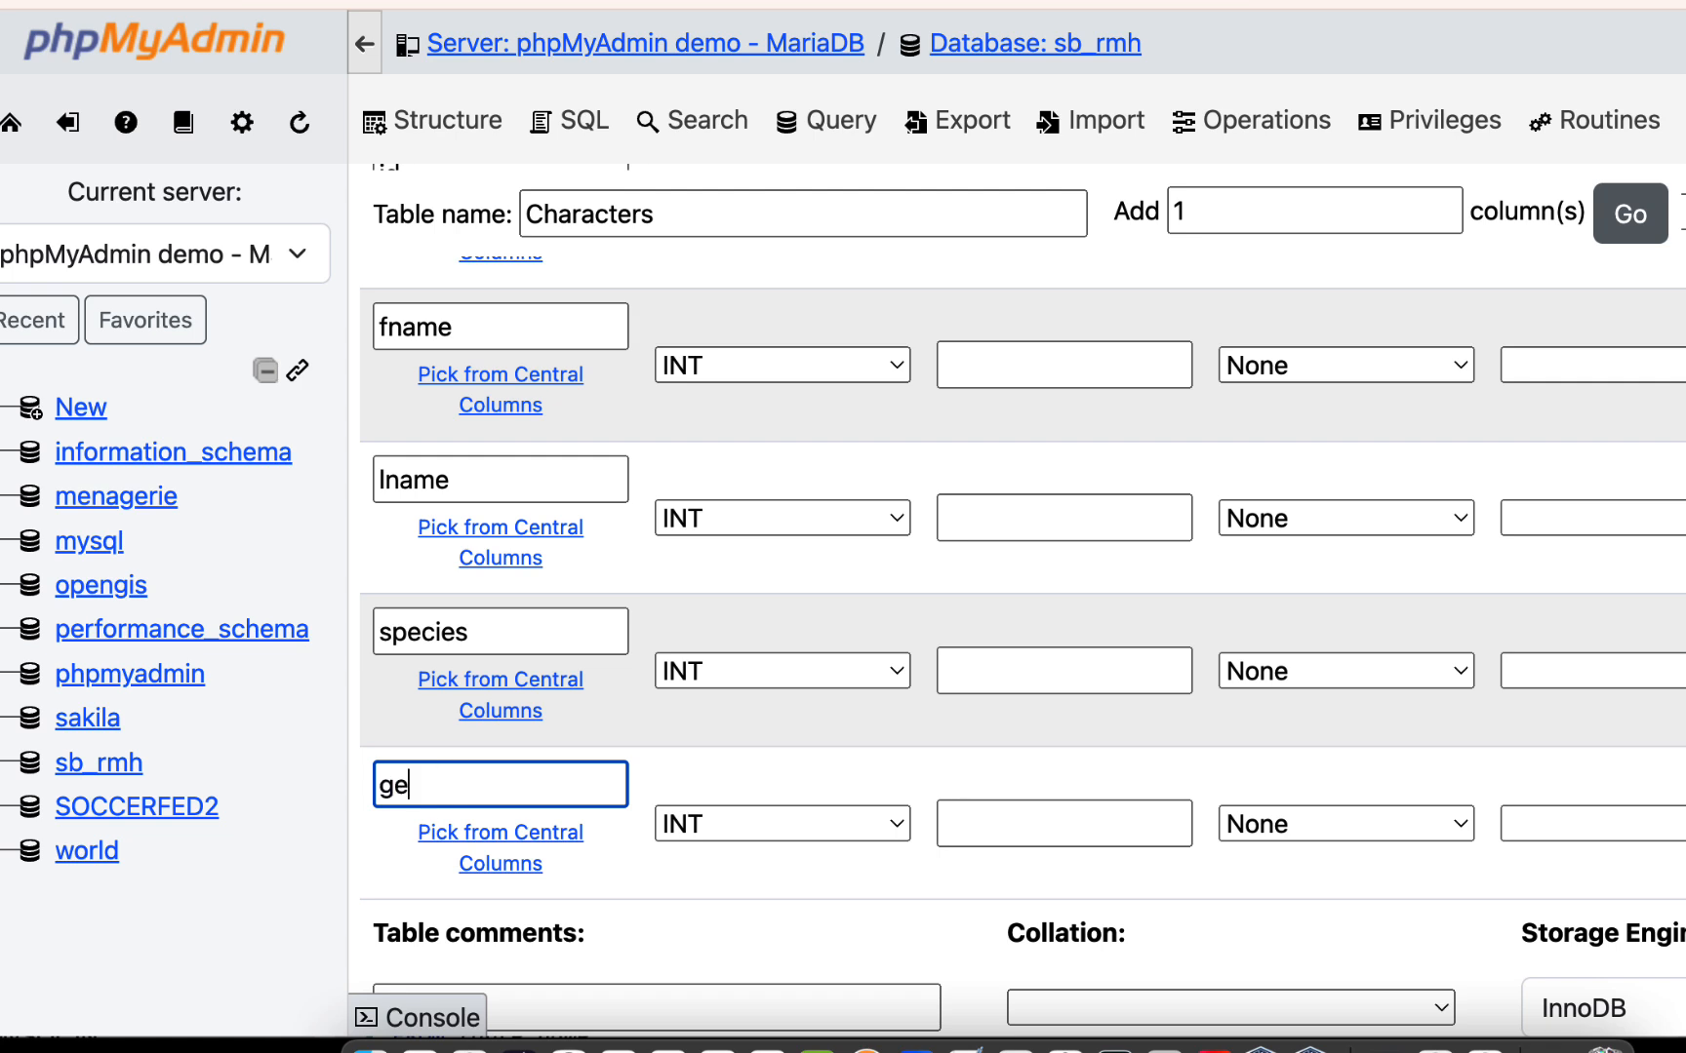
pyautogui.write('nder')
# - Replace the name of the fifth column with color
pyautogui.scroll(2, 557, 859)
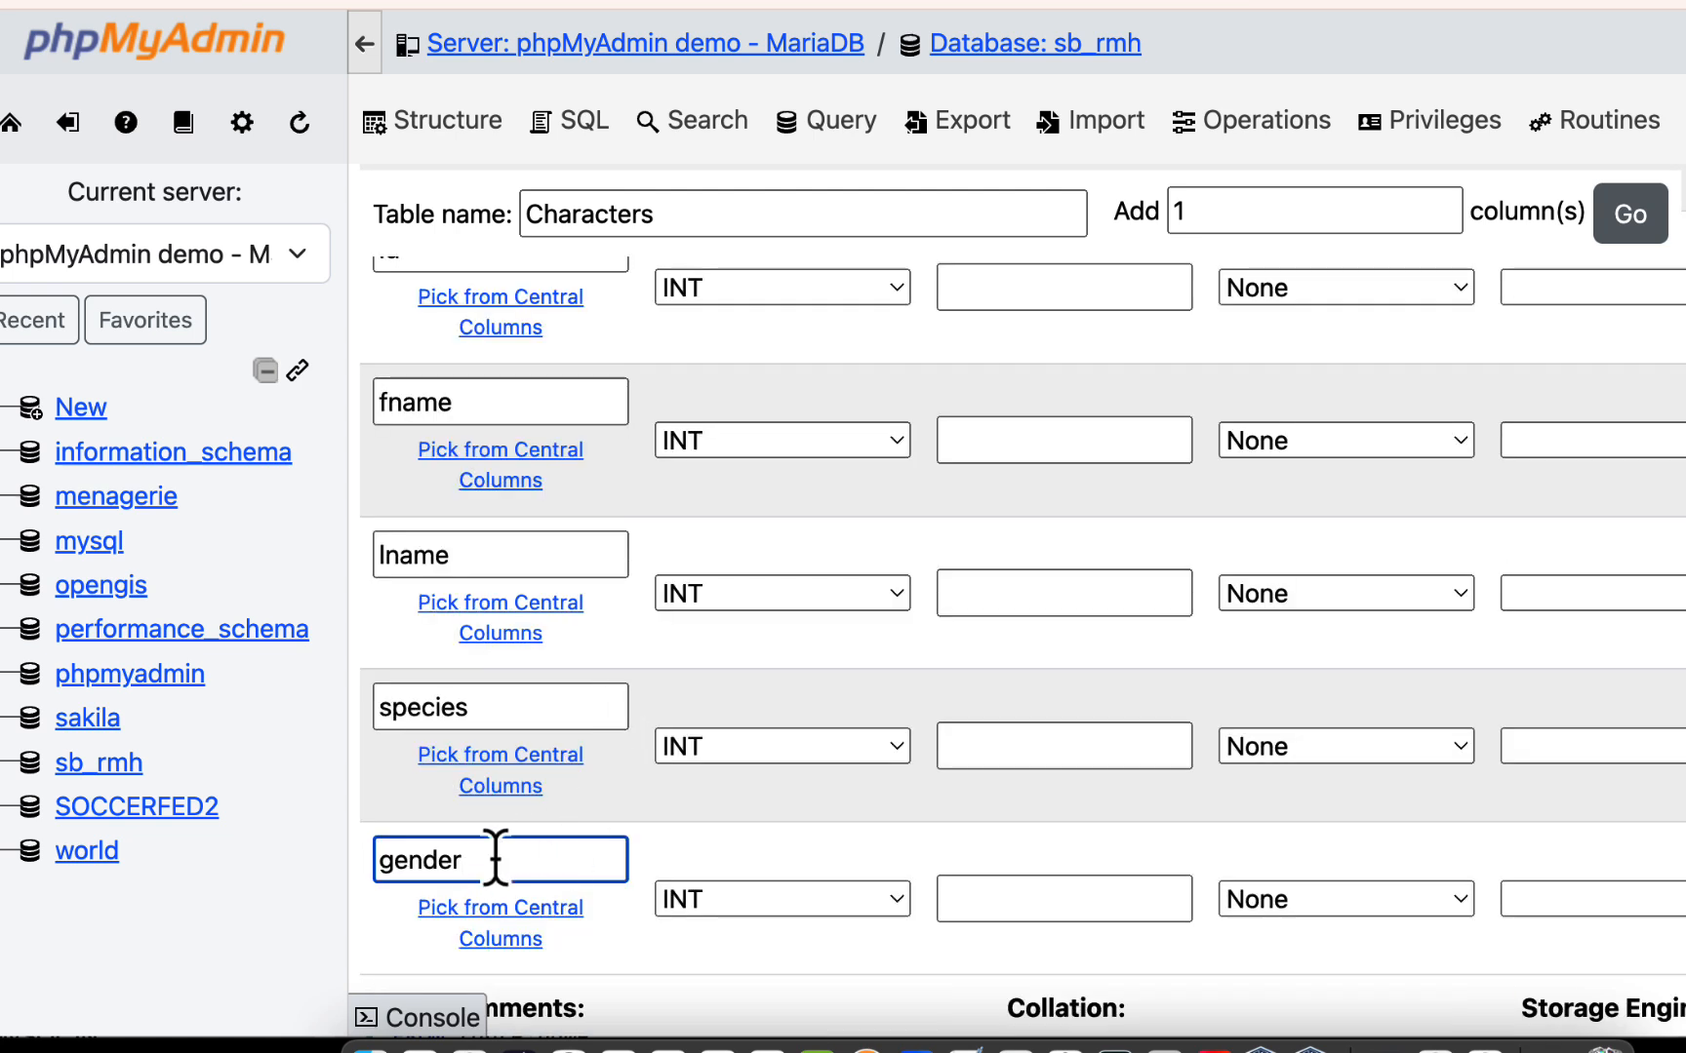
pyautogui.moveTo(496, 858); pyautogui.dragTo(295, 871)
pyautogui.write('colou')
pyautogui.press('BackSpace')
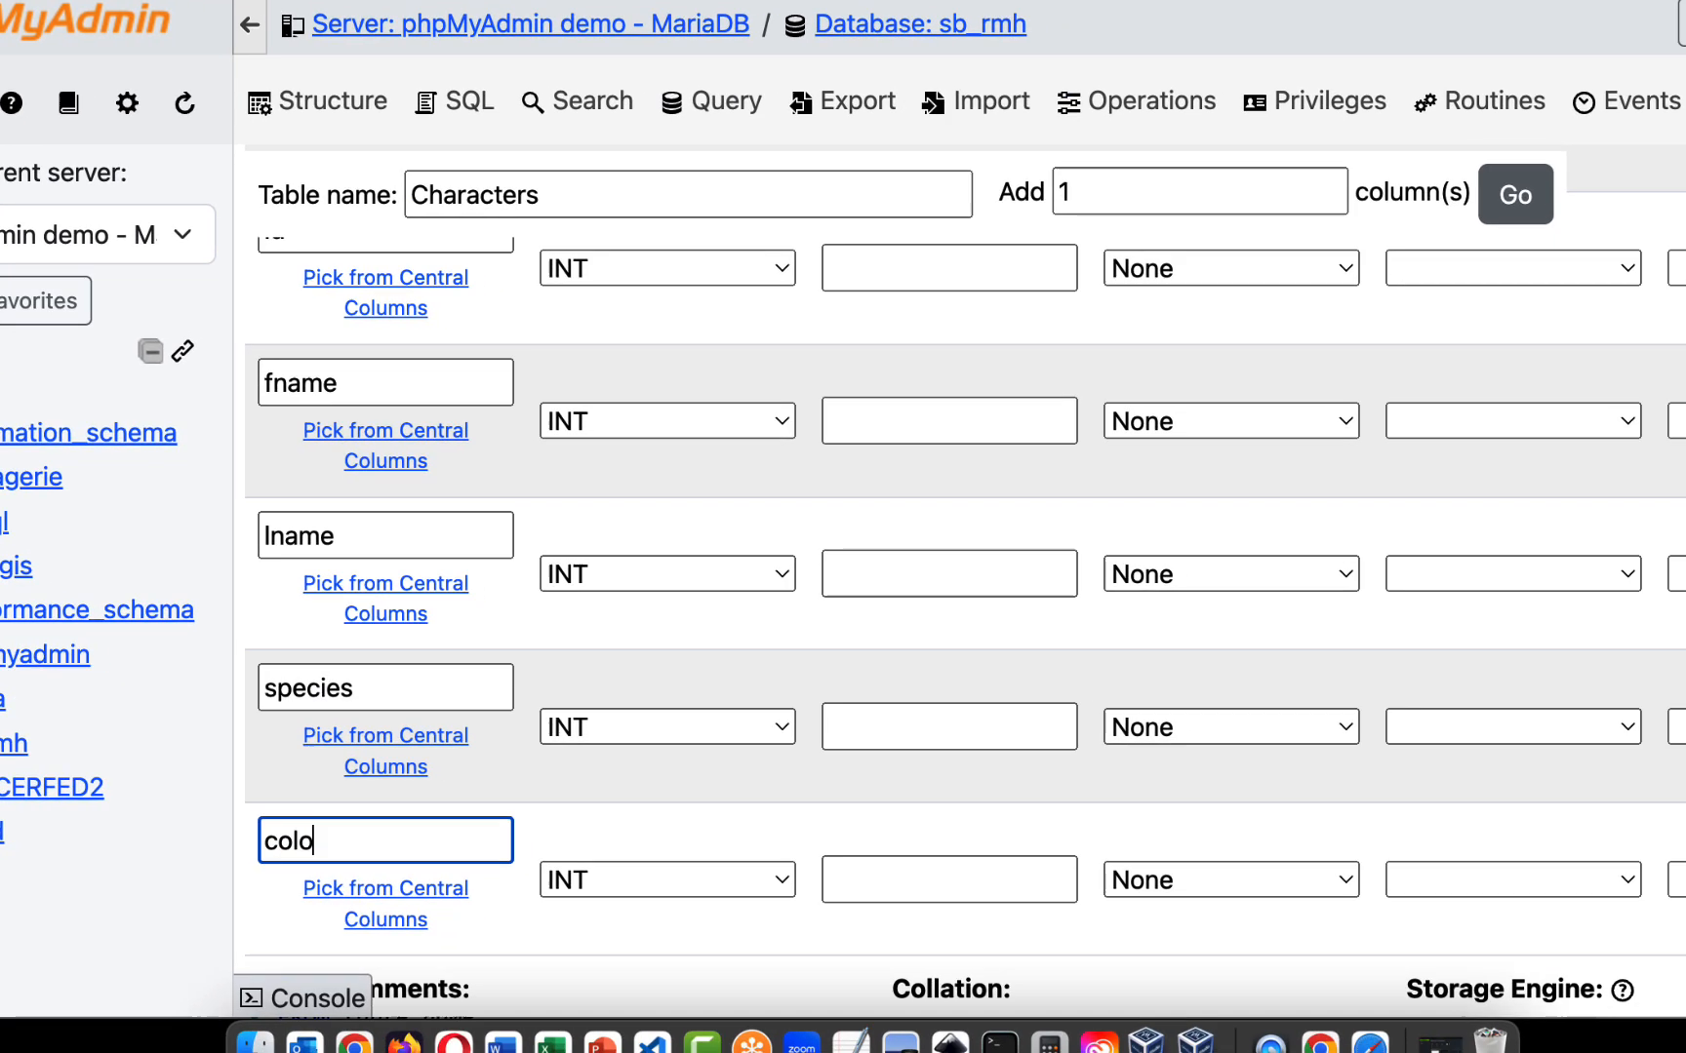
pyautogui.write('r')
# - Review the column definitions of the Characters table, from id through color
pyautogui.scroll(5, 1503, 204)
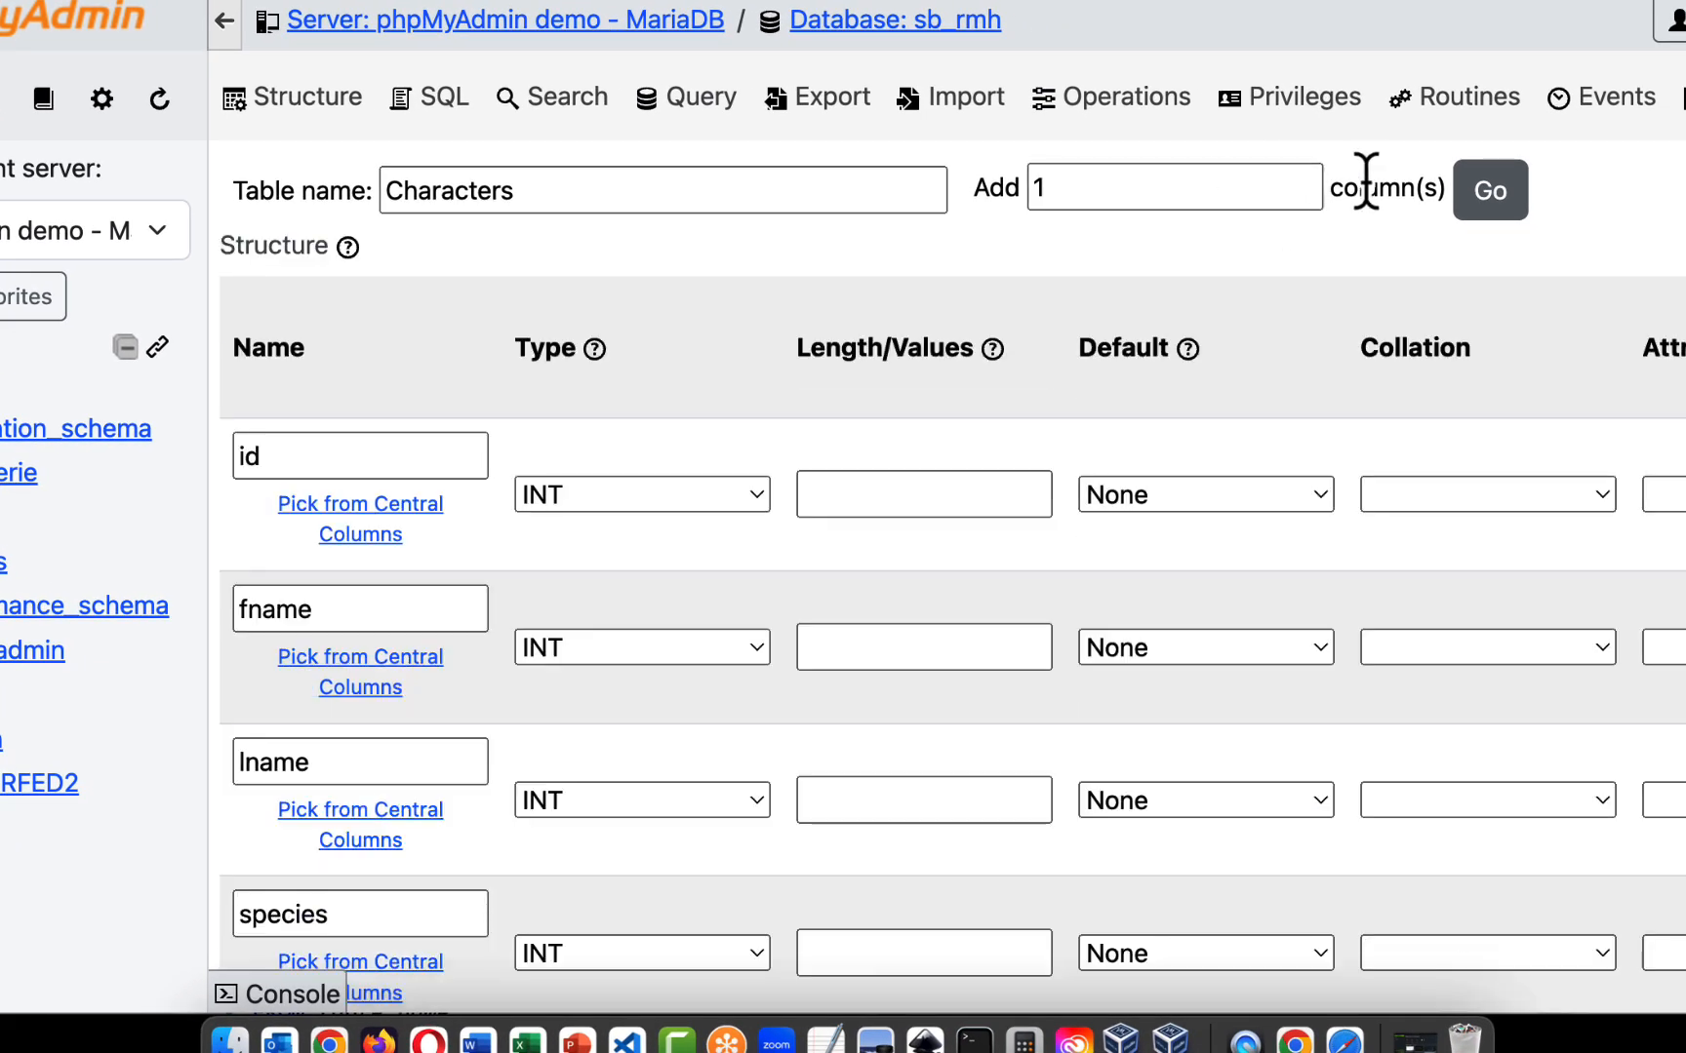
pyautogui.scroll(-4, 844, 409)
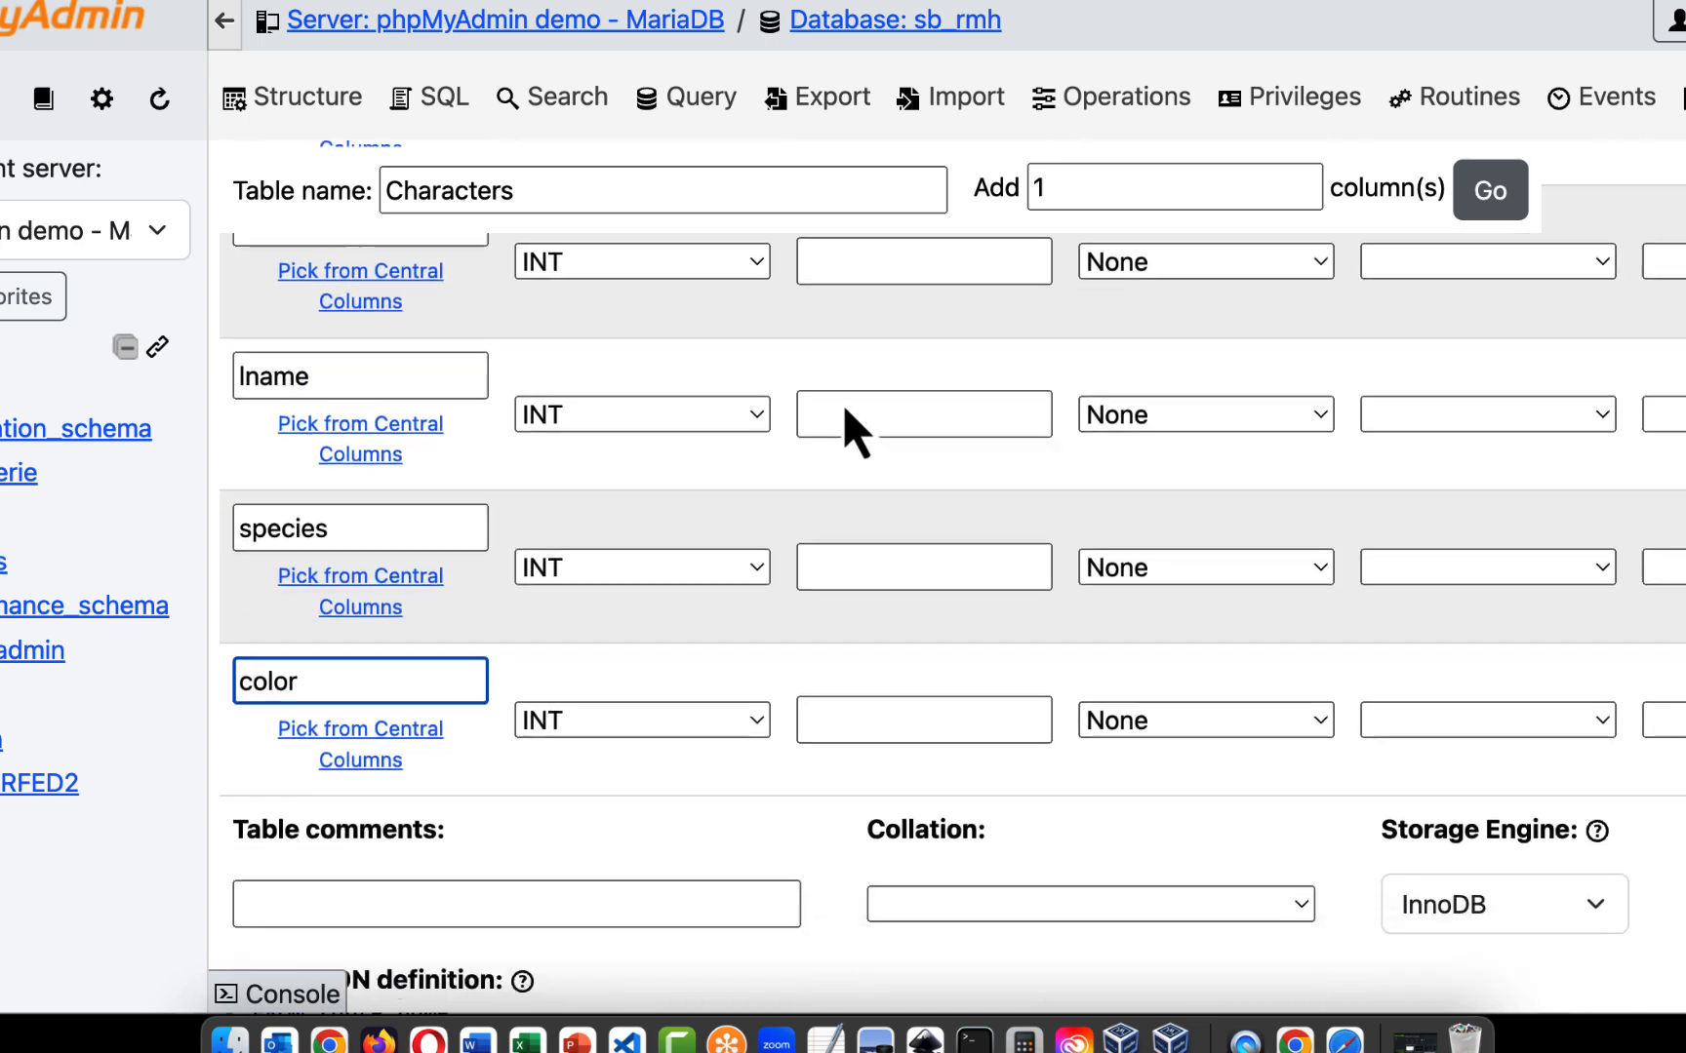
pyautogui.scroll(-1, 845, 409)
pyautogui.scroll(4, 1148, 295)
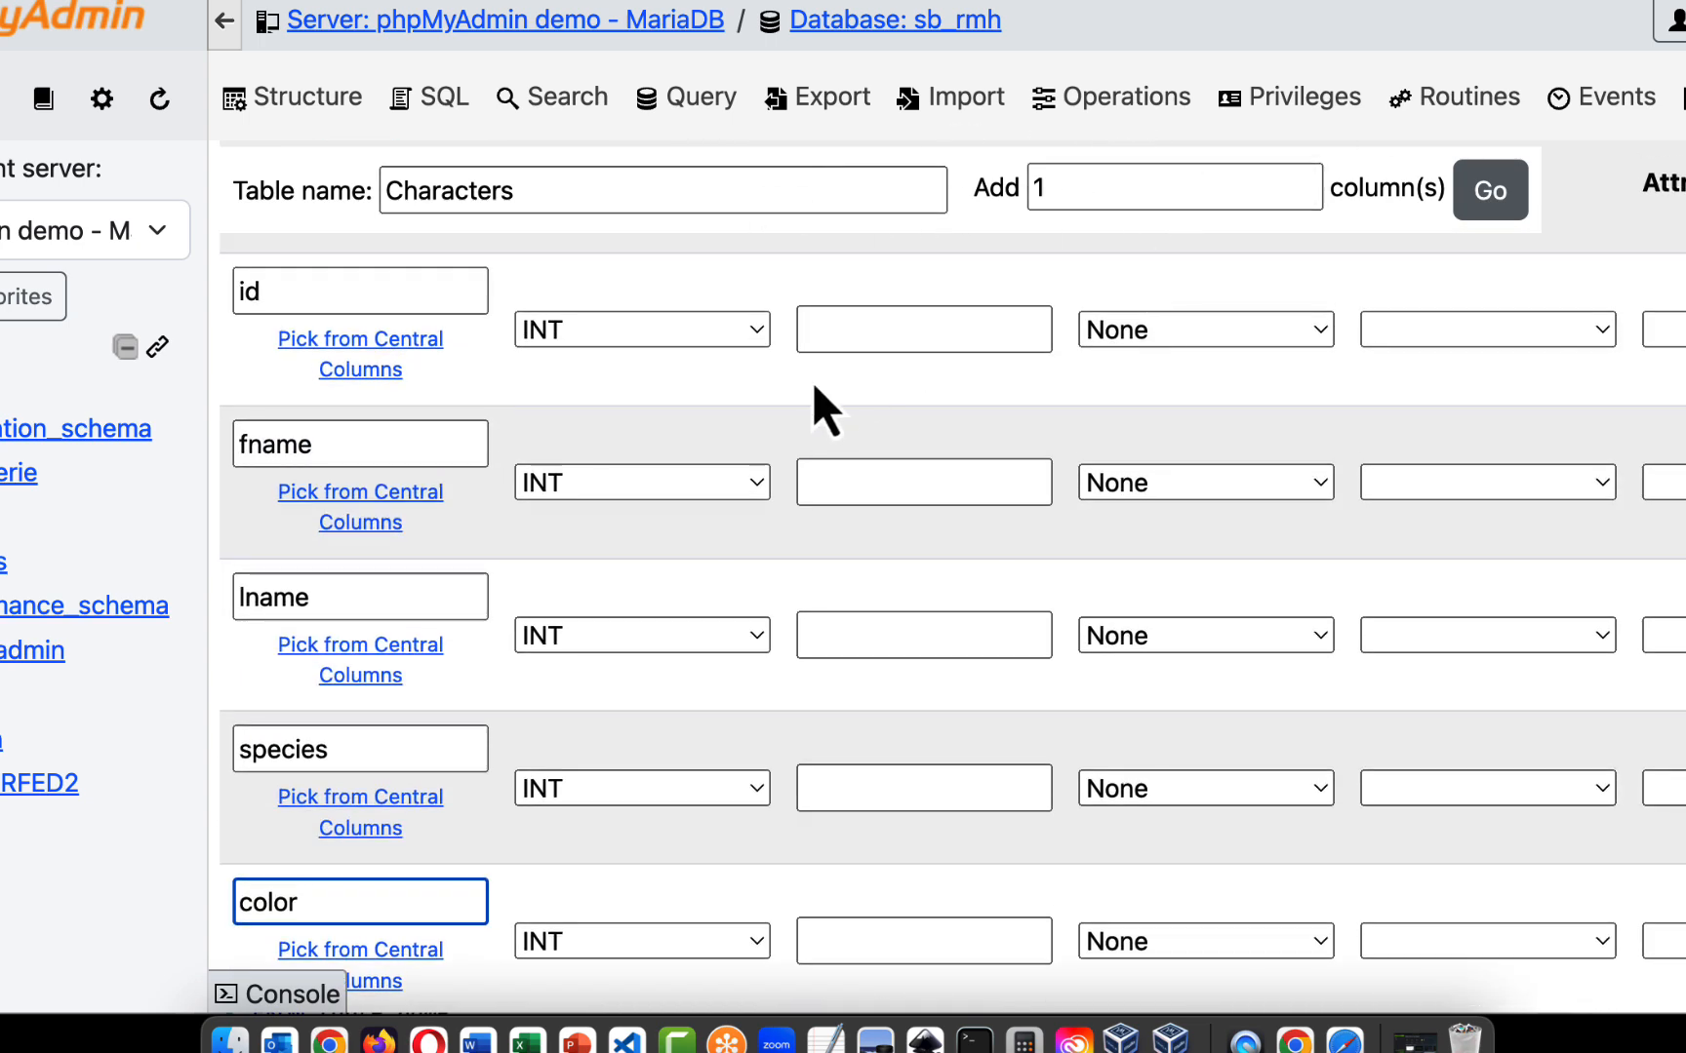
pyautogui.scroll(-3, 814, 391)
pyautogui.scroll(5, 814, 390)
pyautogui.scroll(-4, 814, 390)
pyautogui.scroll(-3, 813, 382)
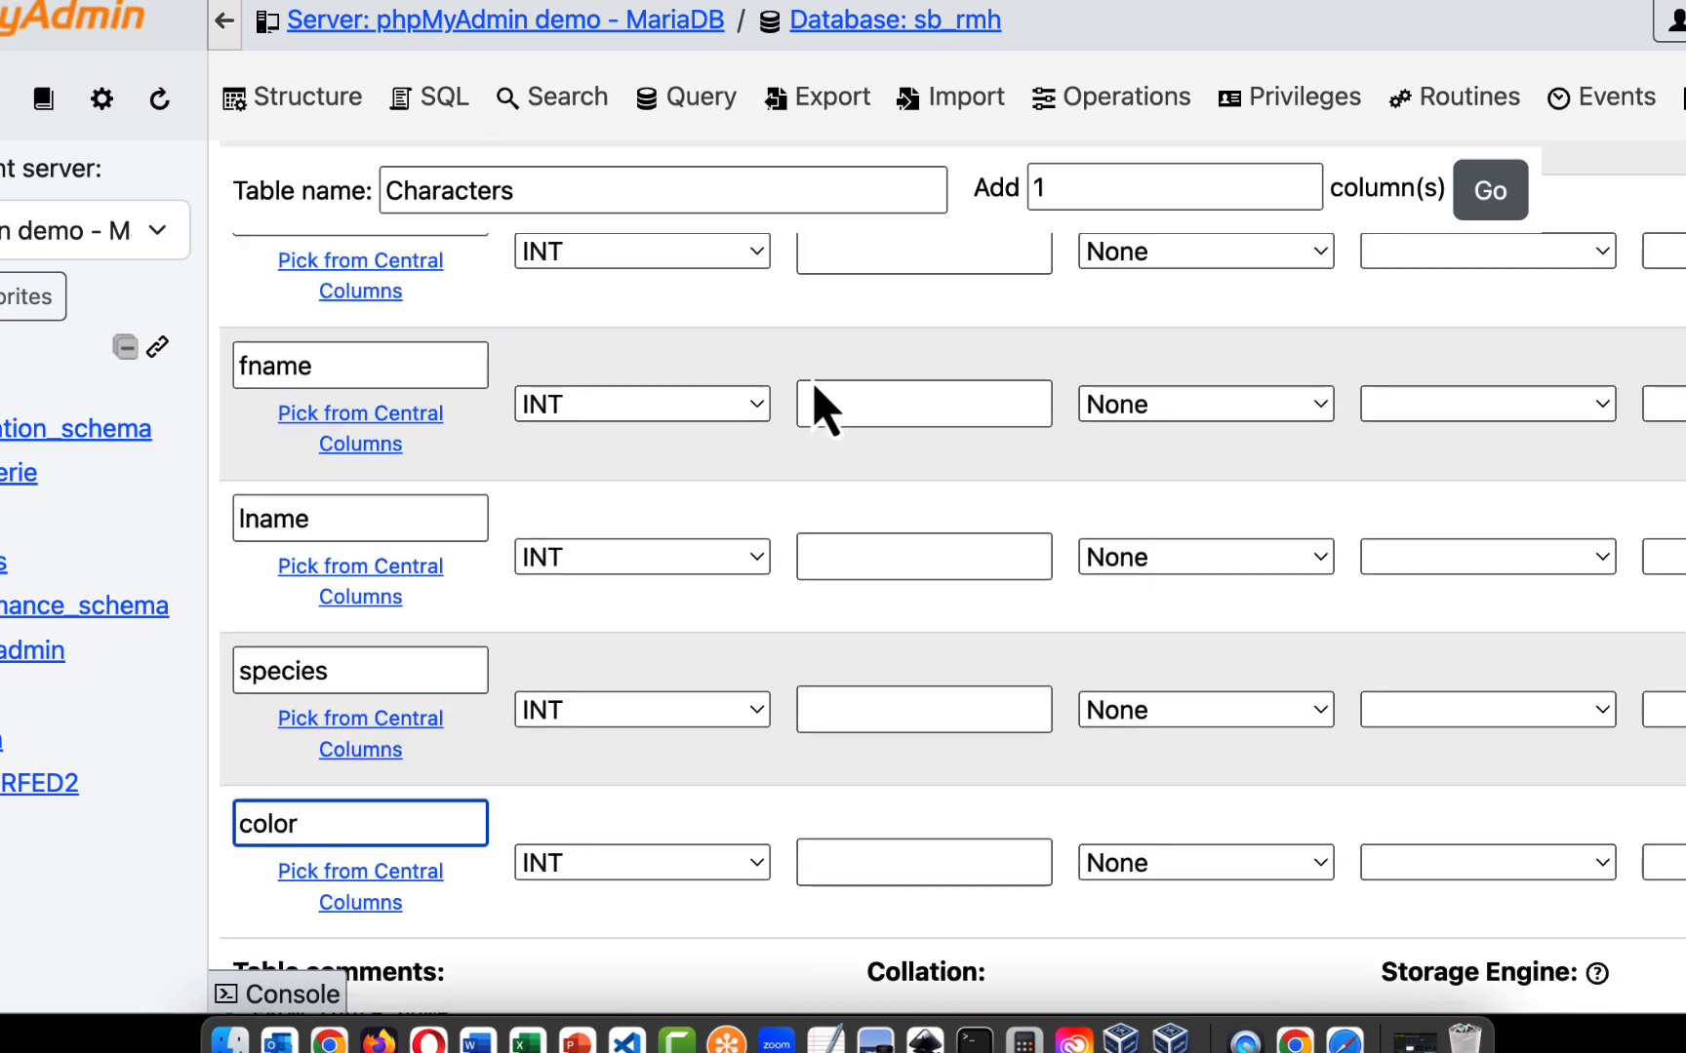
pyautogui.scroll(5, 809, 407)
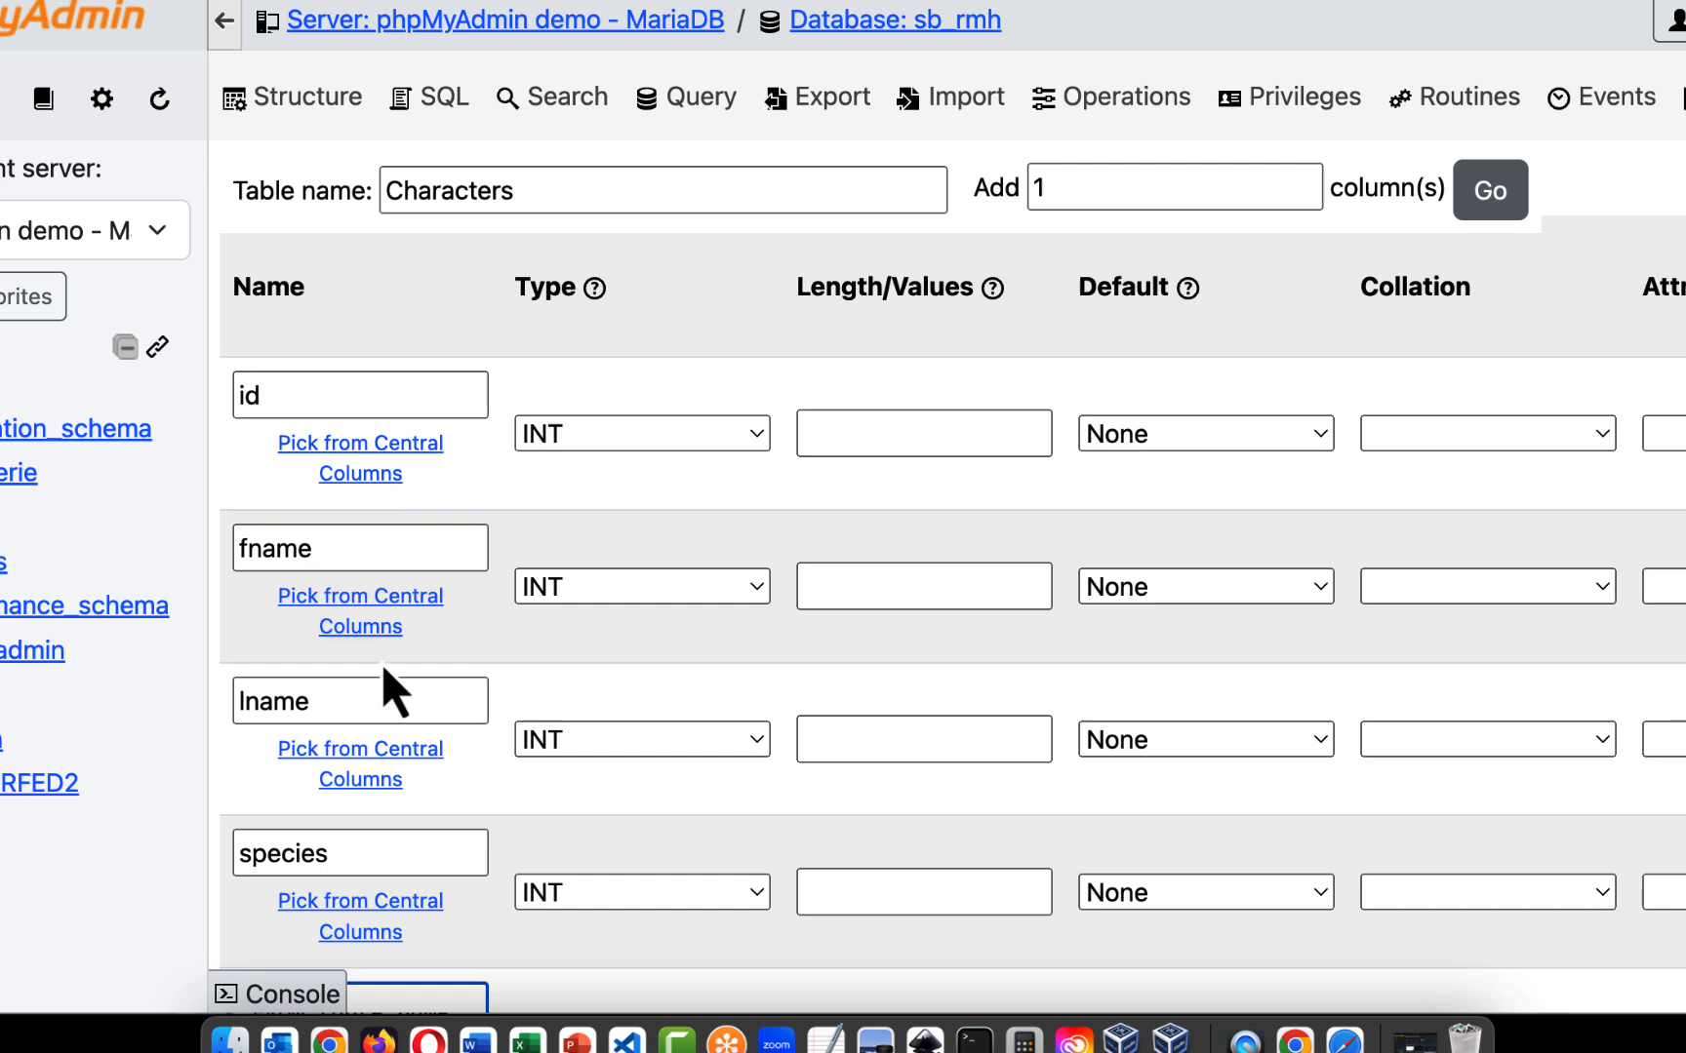
# - Add 1 more column to the Characters table and name it age
pyautogui.scroll(-5, 382, 663)
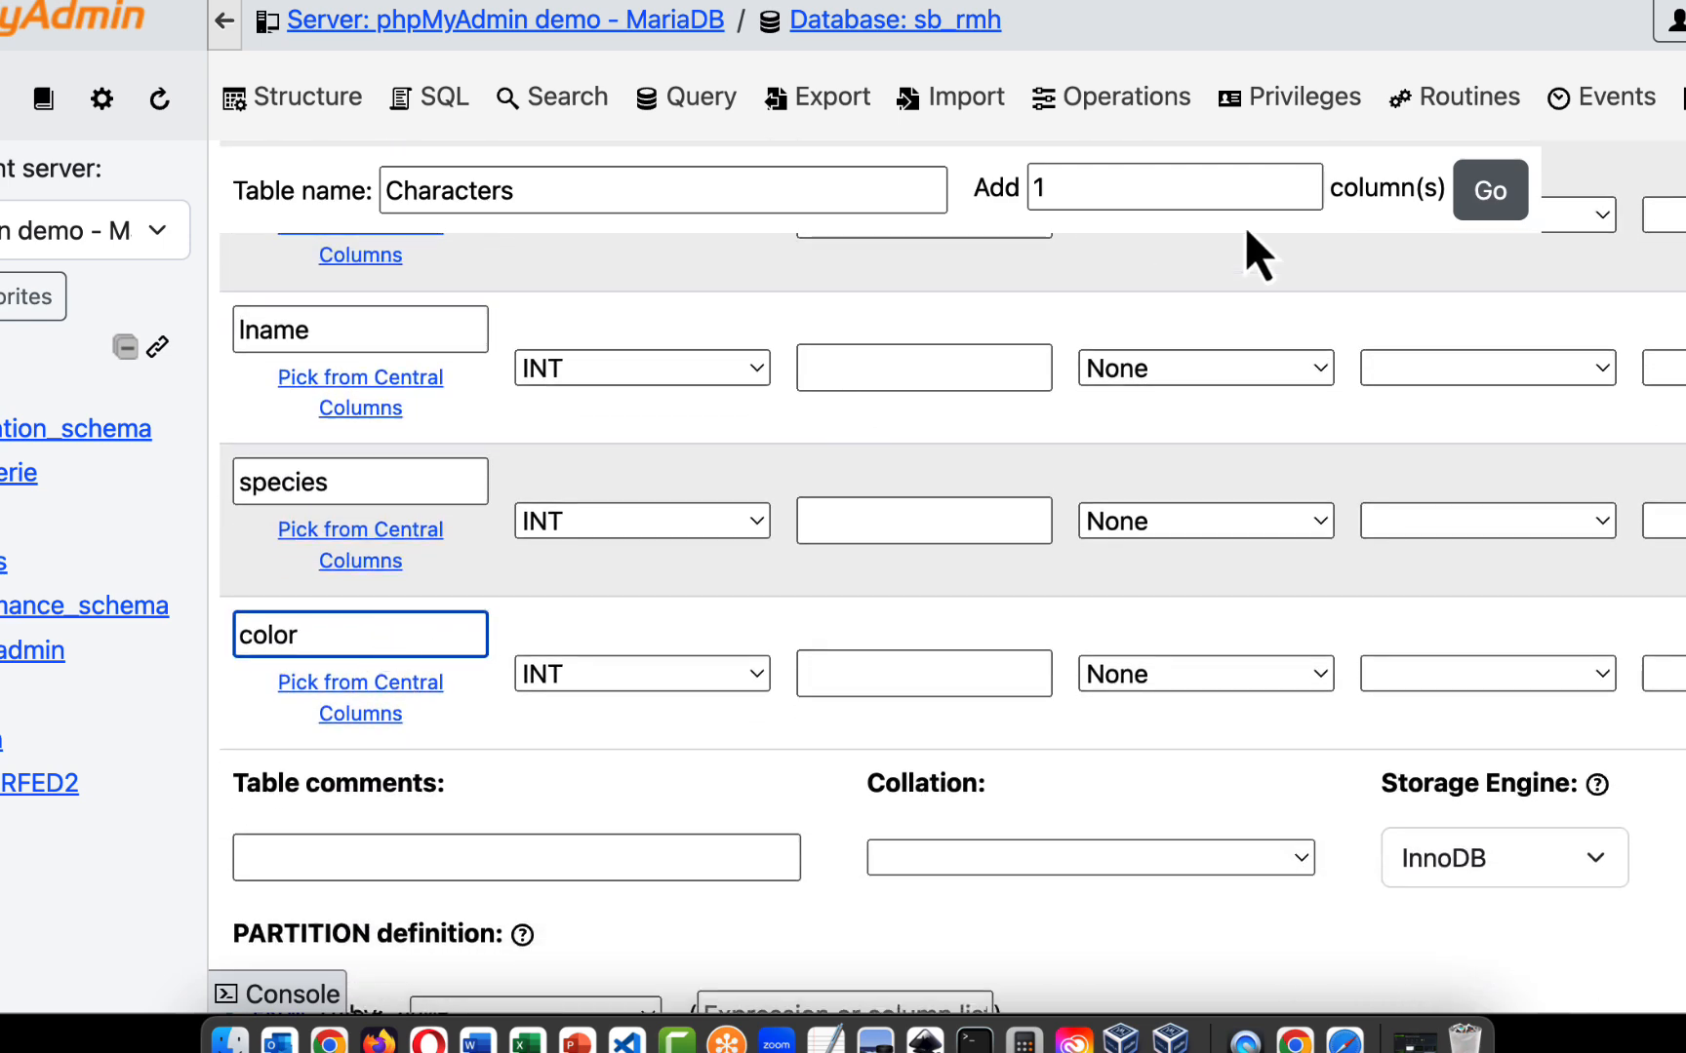
pyautogui.click(1490, 196)
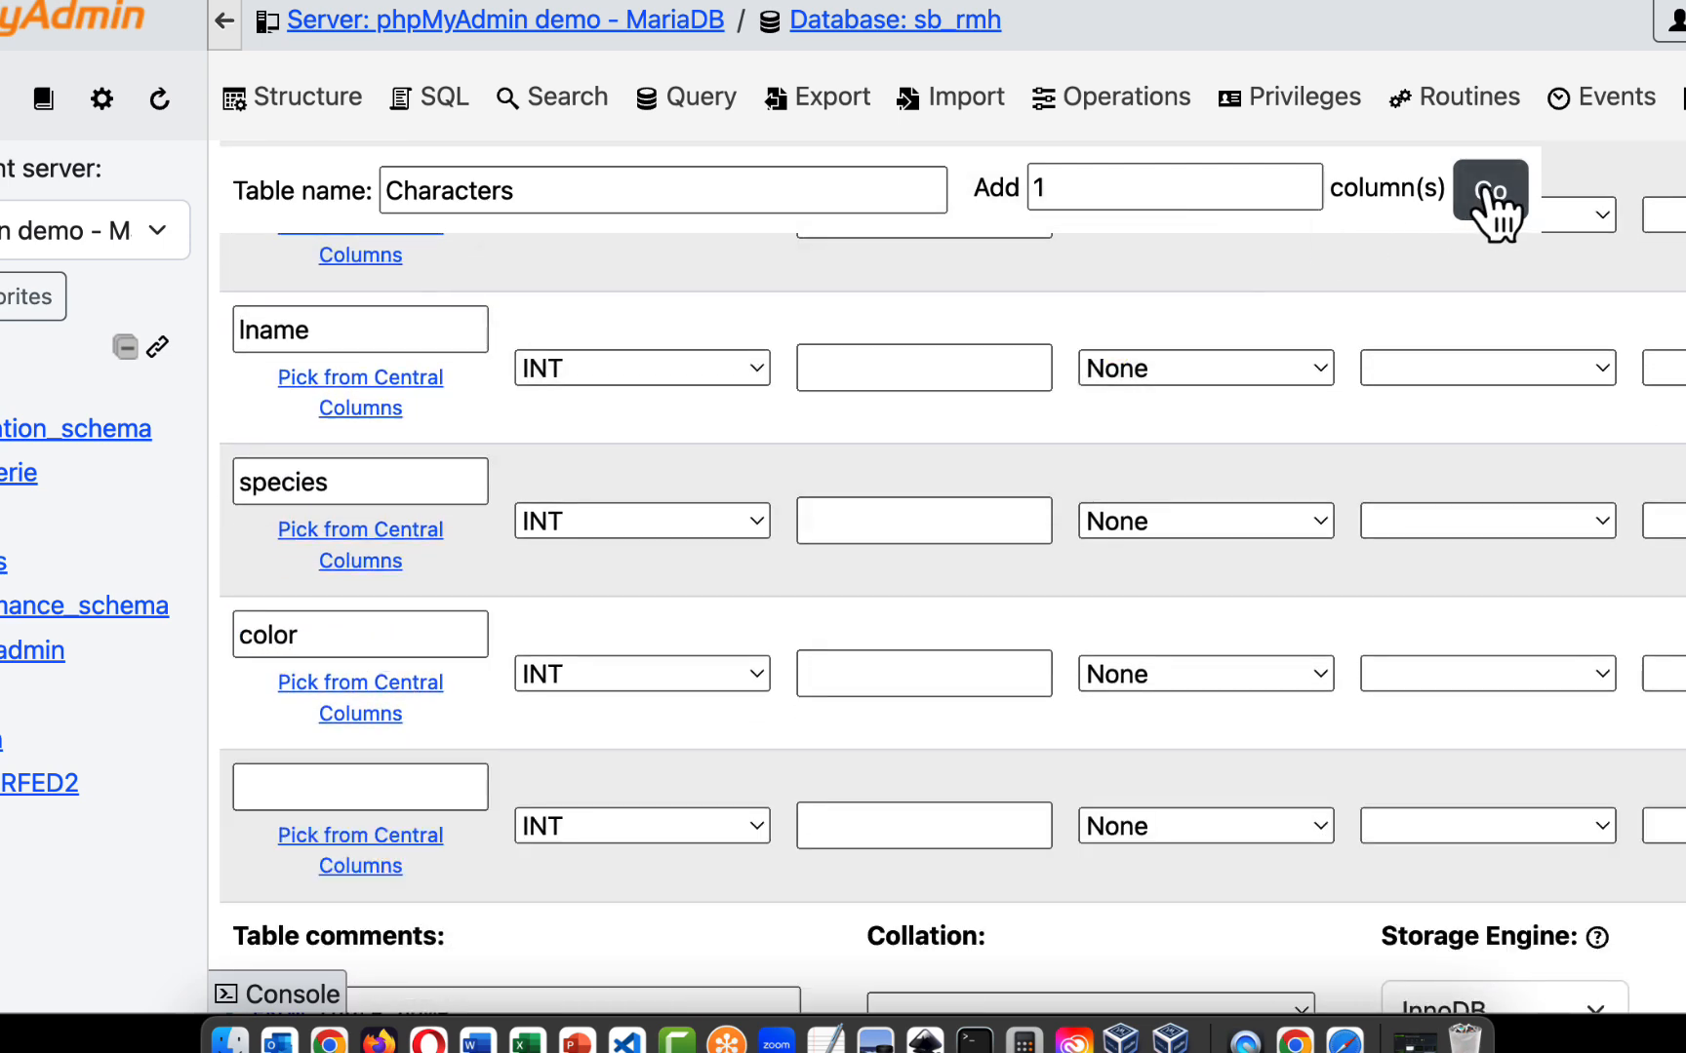
pyautogui.click(374, 785)
pyautogui.write('age')
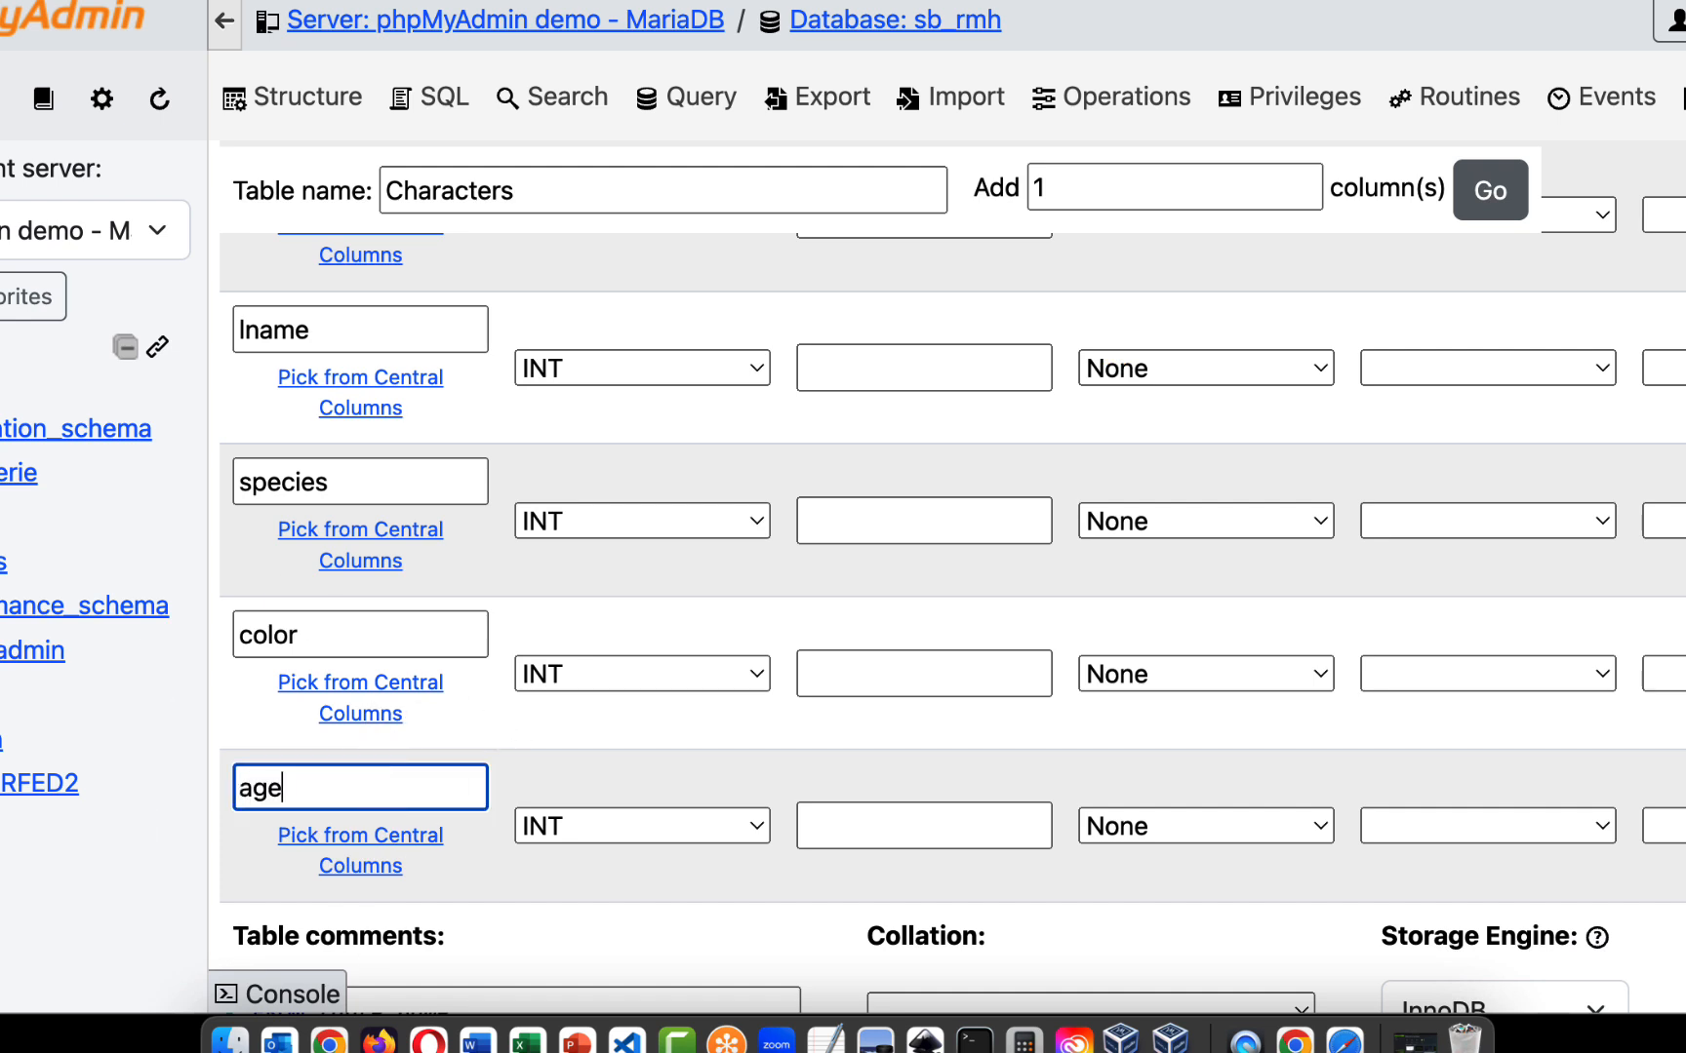
# - Set the data type of the fname and lname columns to VARCHAR
pyautogui.scroll(5, 542, 786)
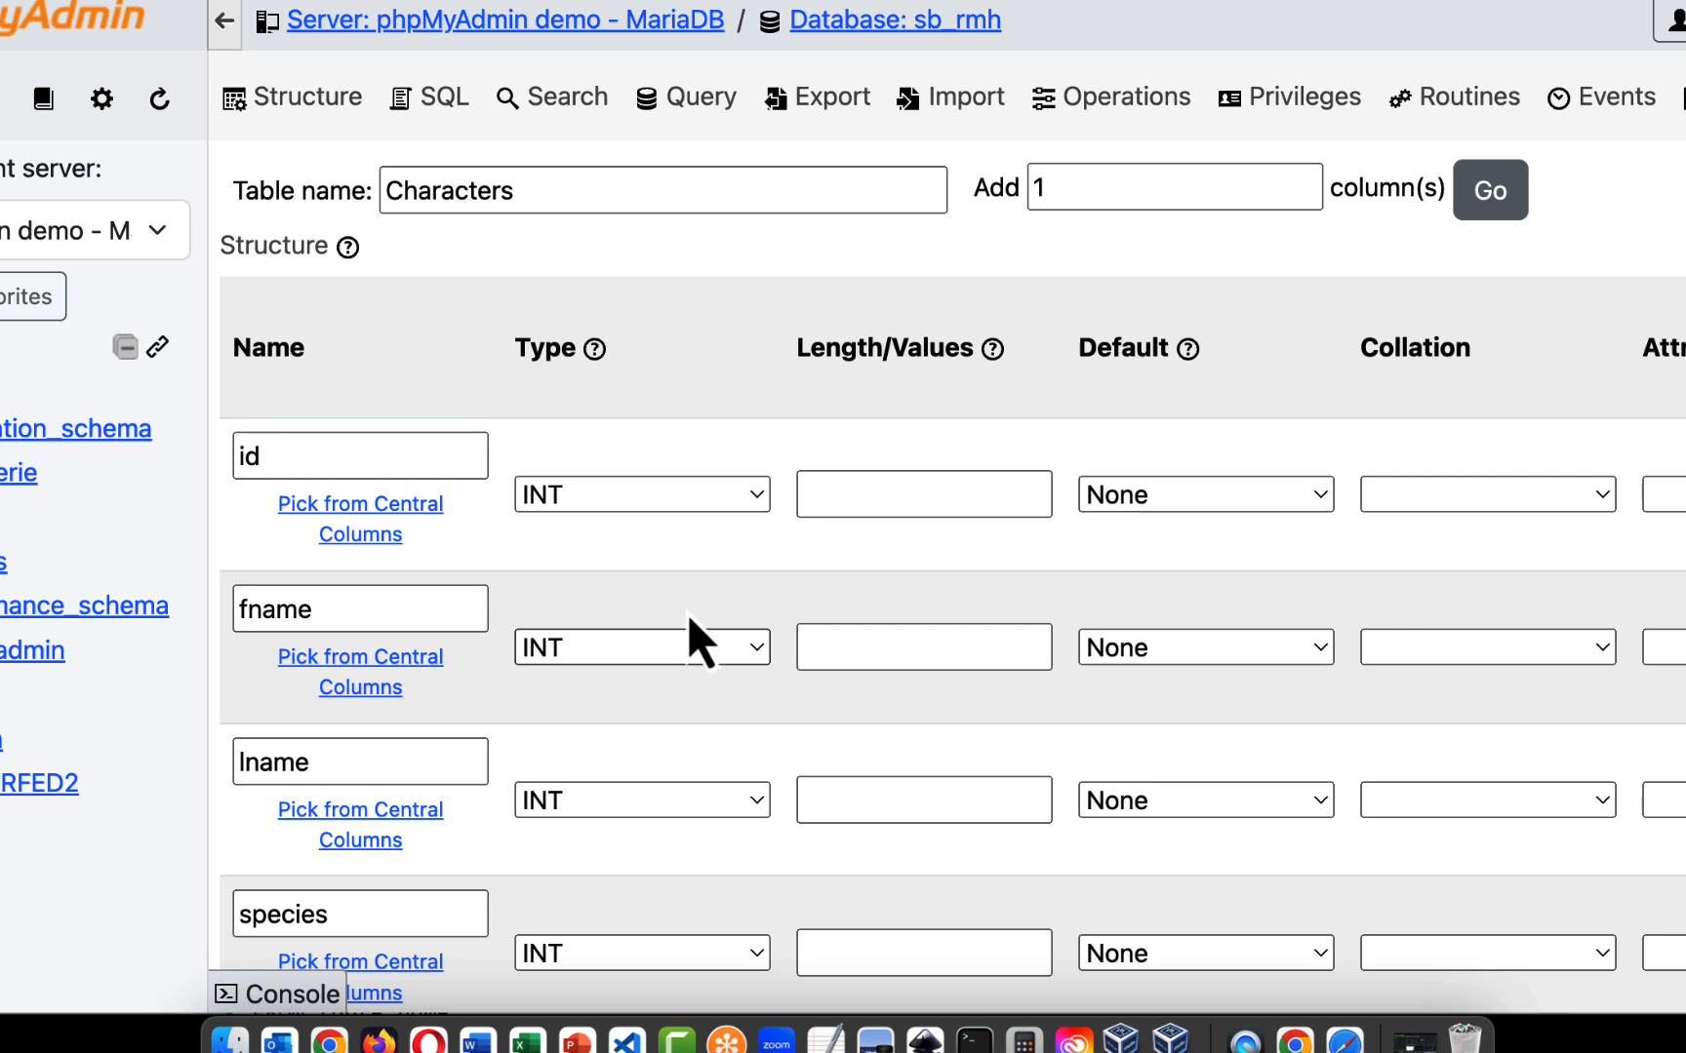
pyautogui.scroll(-3, 708, 513)
pyautogui.click(709, 513)
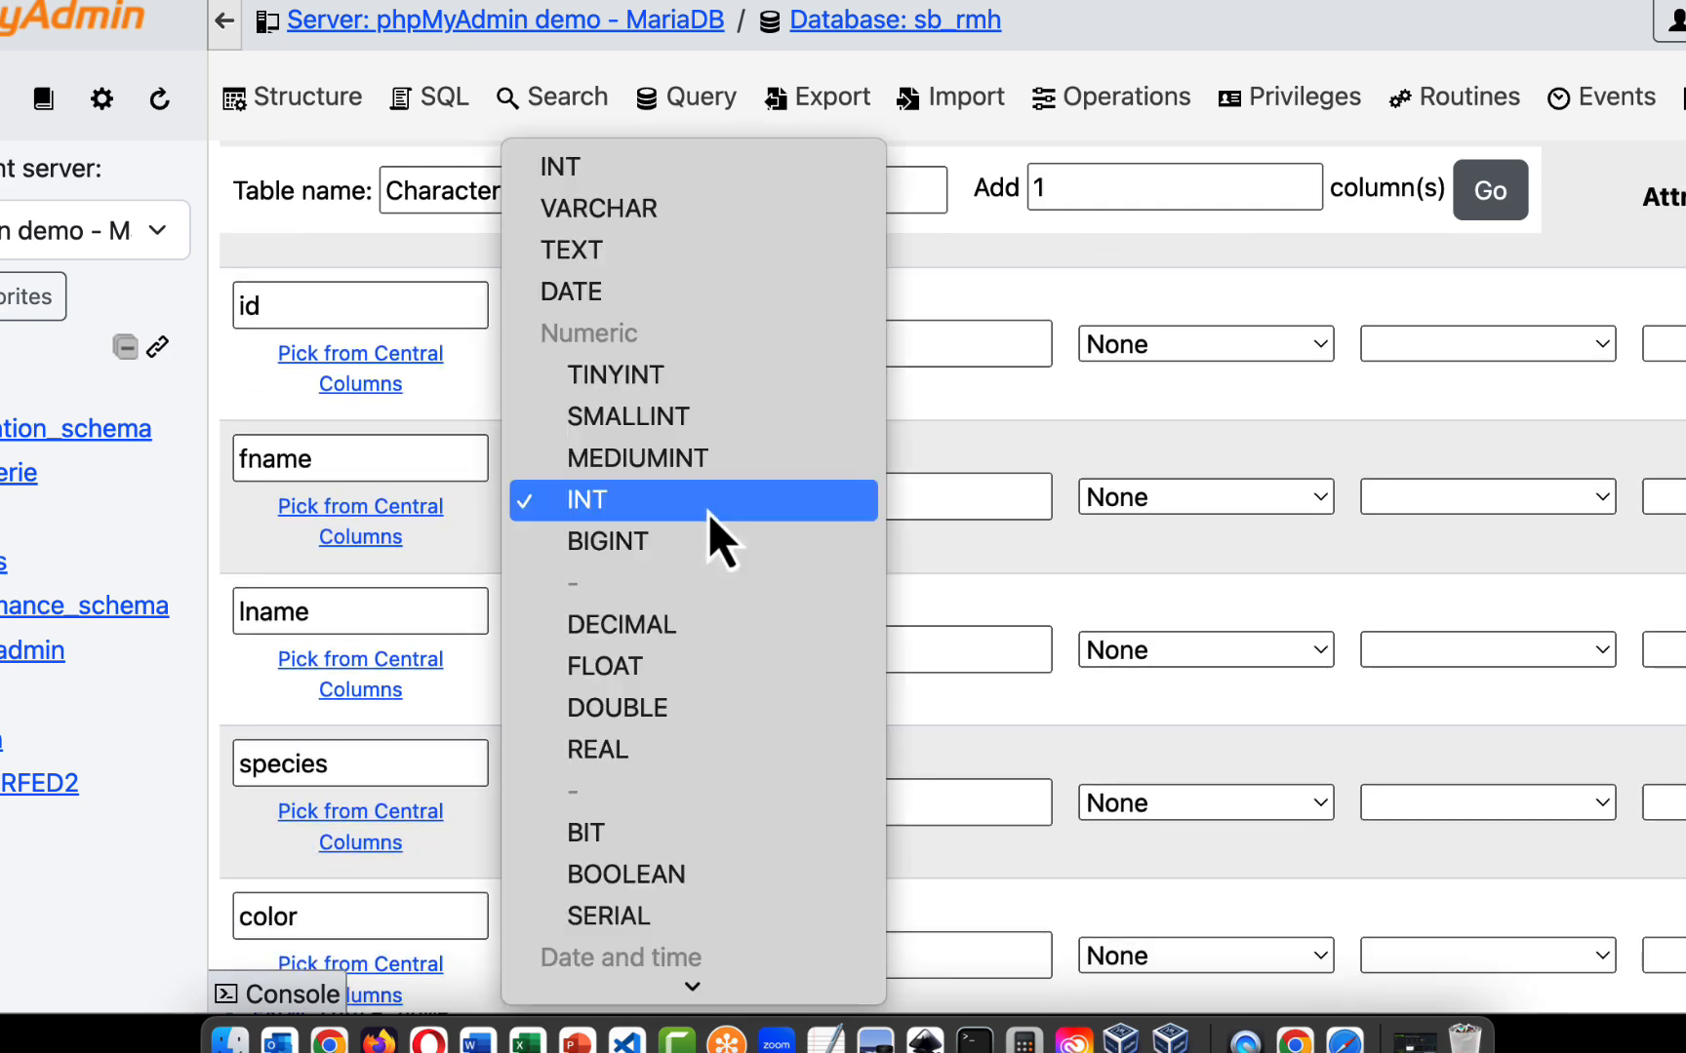
pyautogui.click(649, 207)
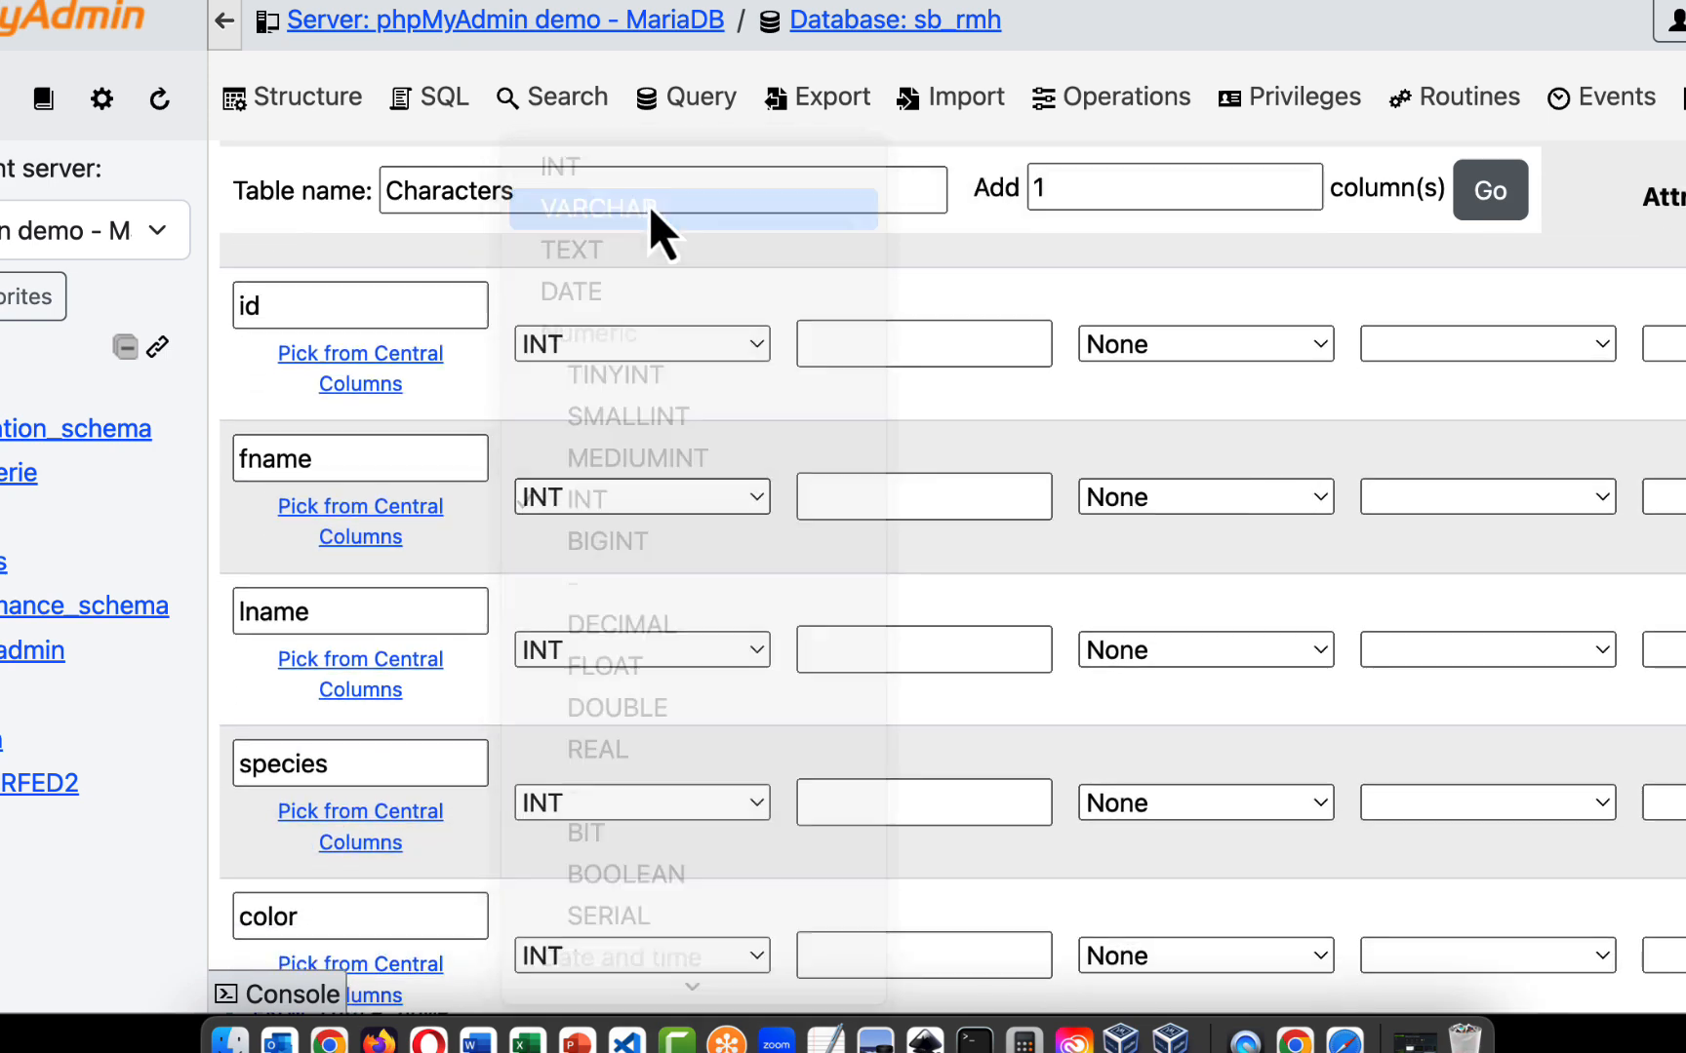
pyautogui.scroll(-3, 658, 530)
pyautogui.click(659, 513)
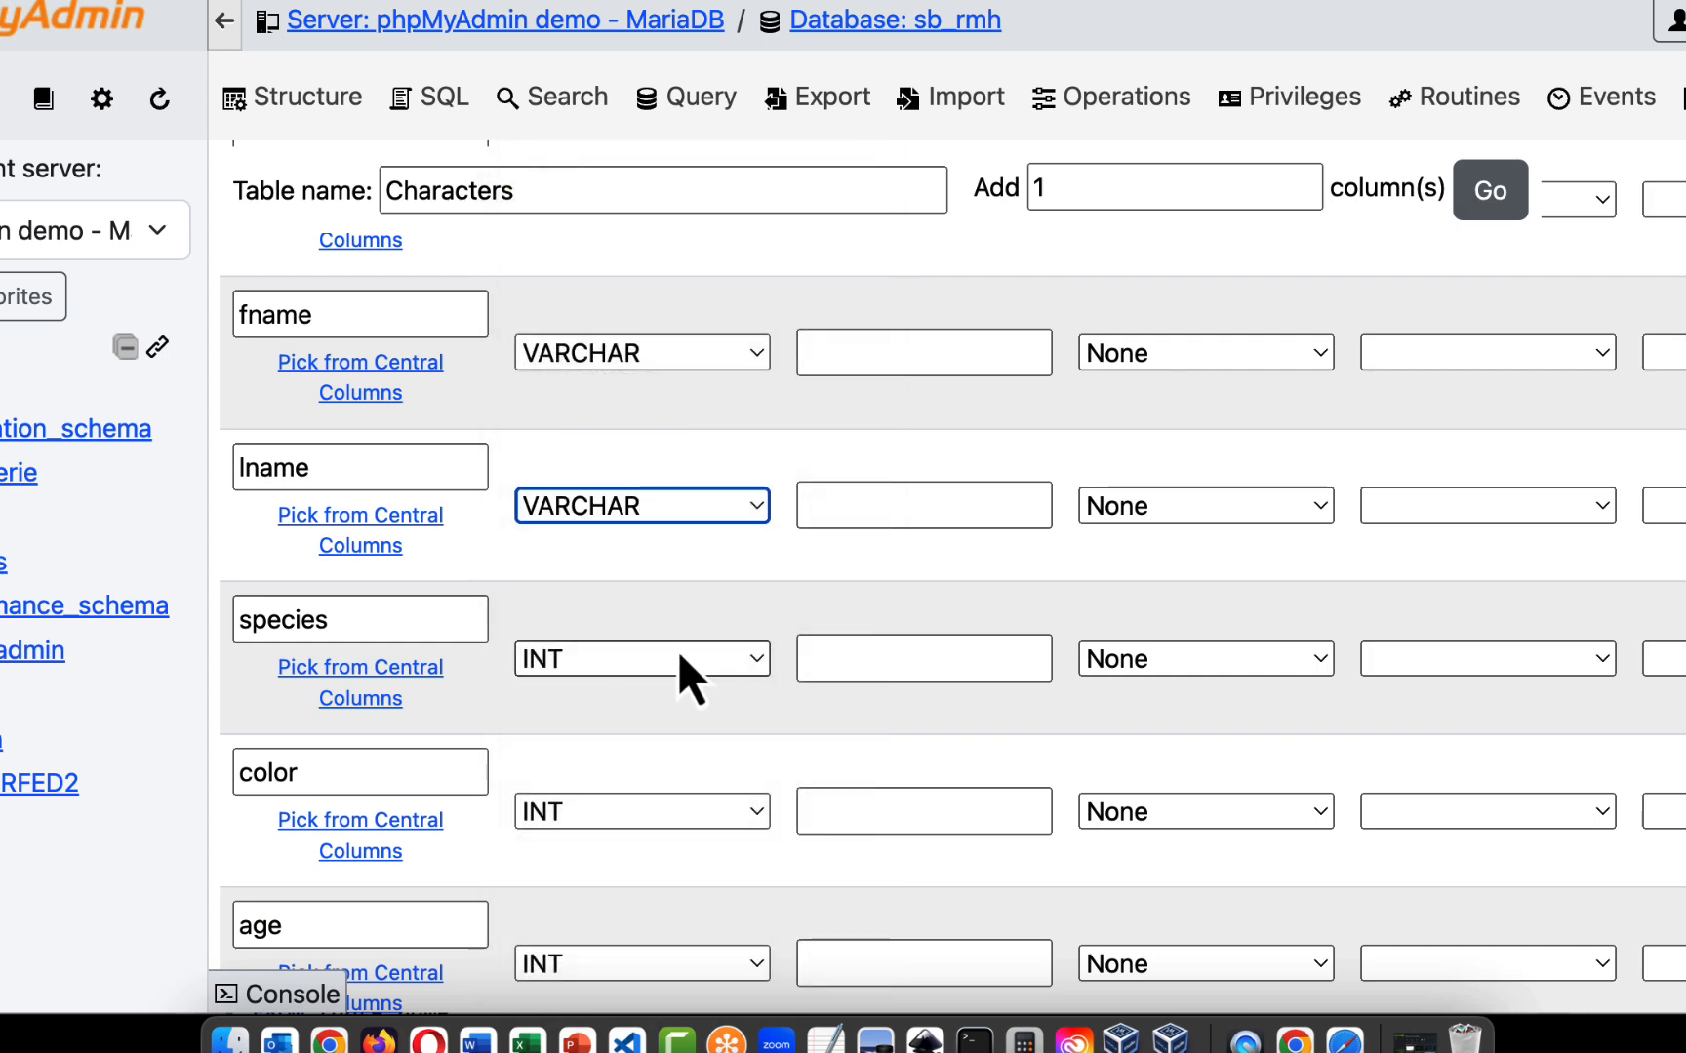
# - Set the data type of the species and color columns to VARCHAR
pyautogui.click(678, 658)
pyautogui.click(694, 367)
pyautogui.scroll(-3, 683, 547)
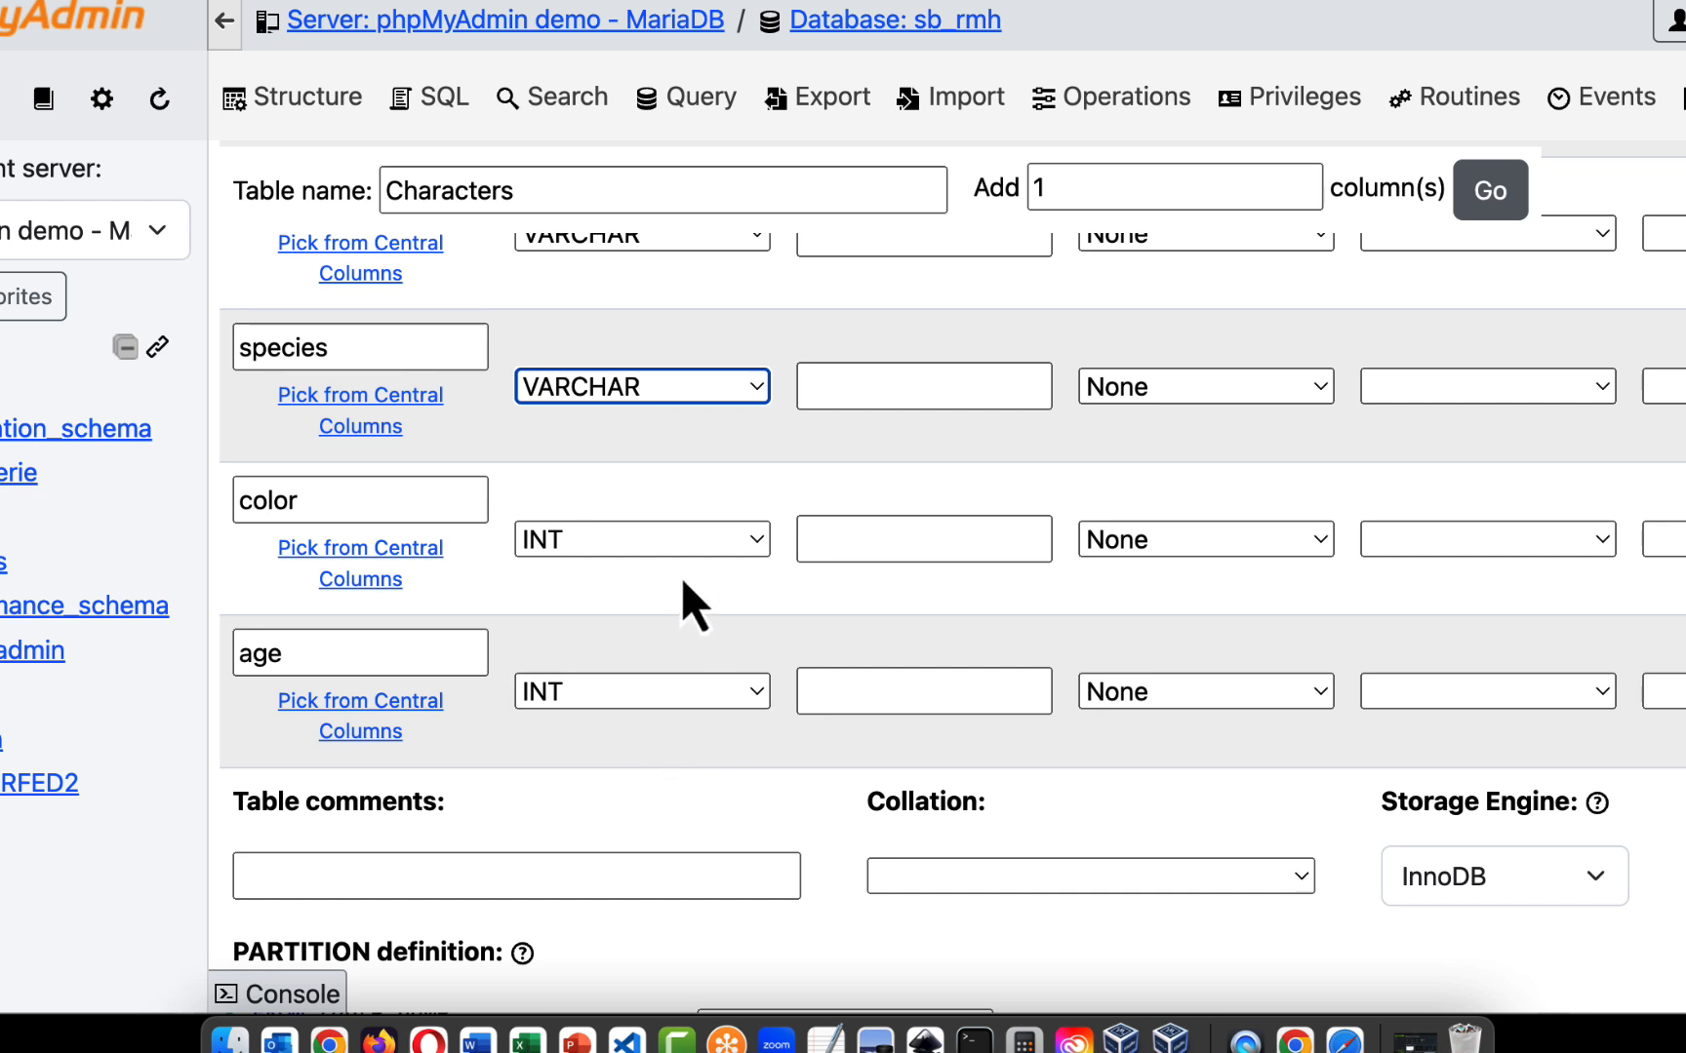
pyautogui.click(734, 546)
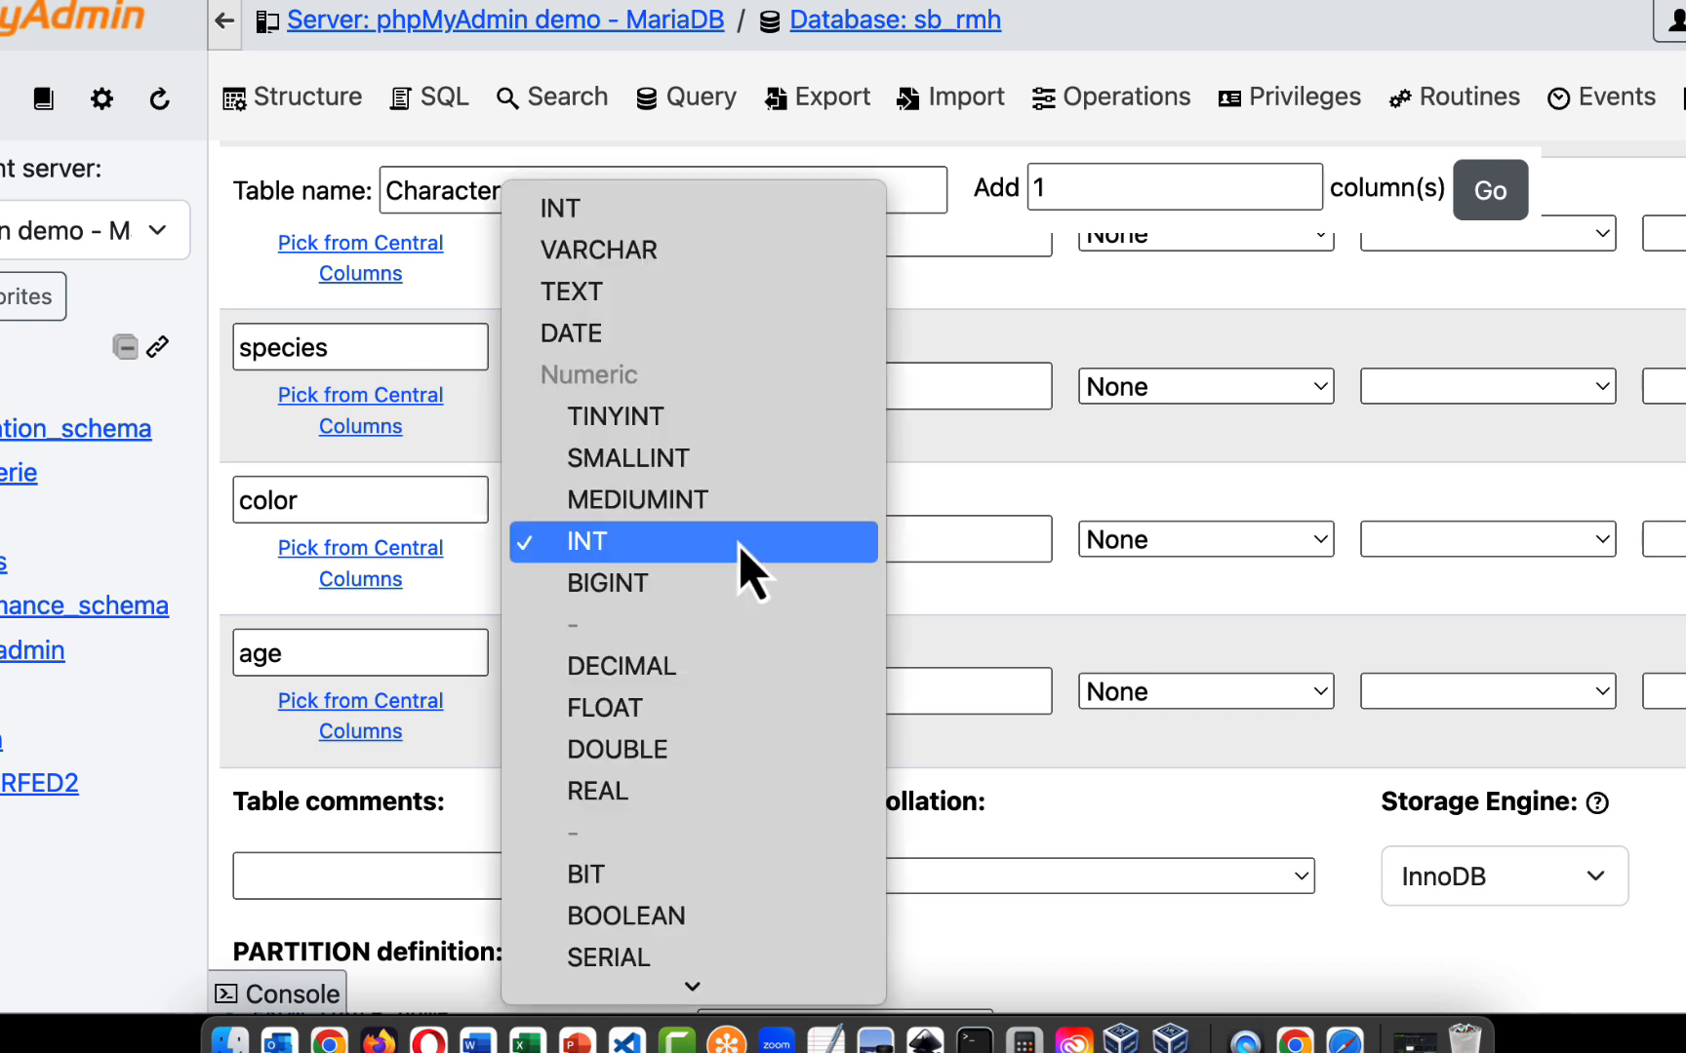
pyautogui.click(681, 260)
# - Keep INT as the data type of the age column and set its length to 3
pyautogui.click(673, 695)
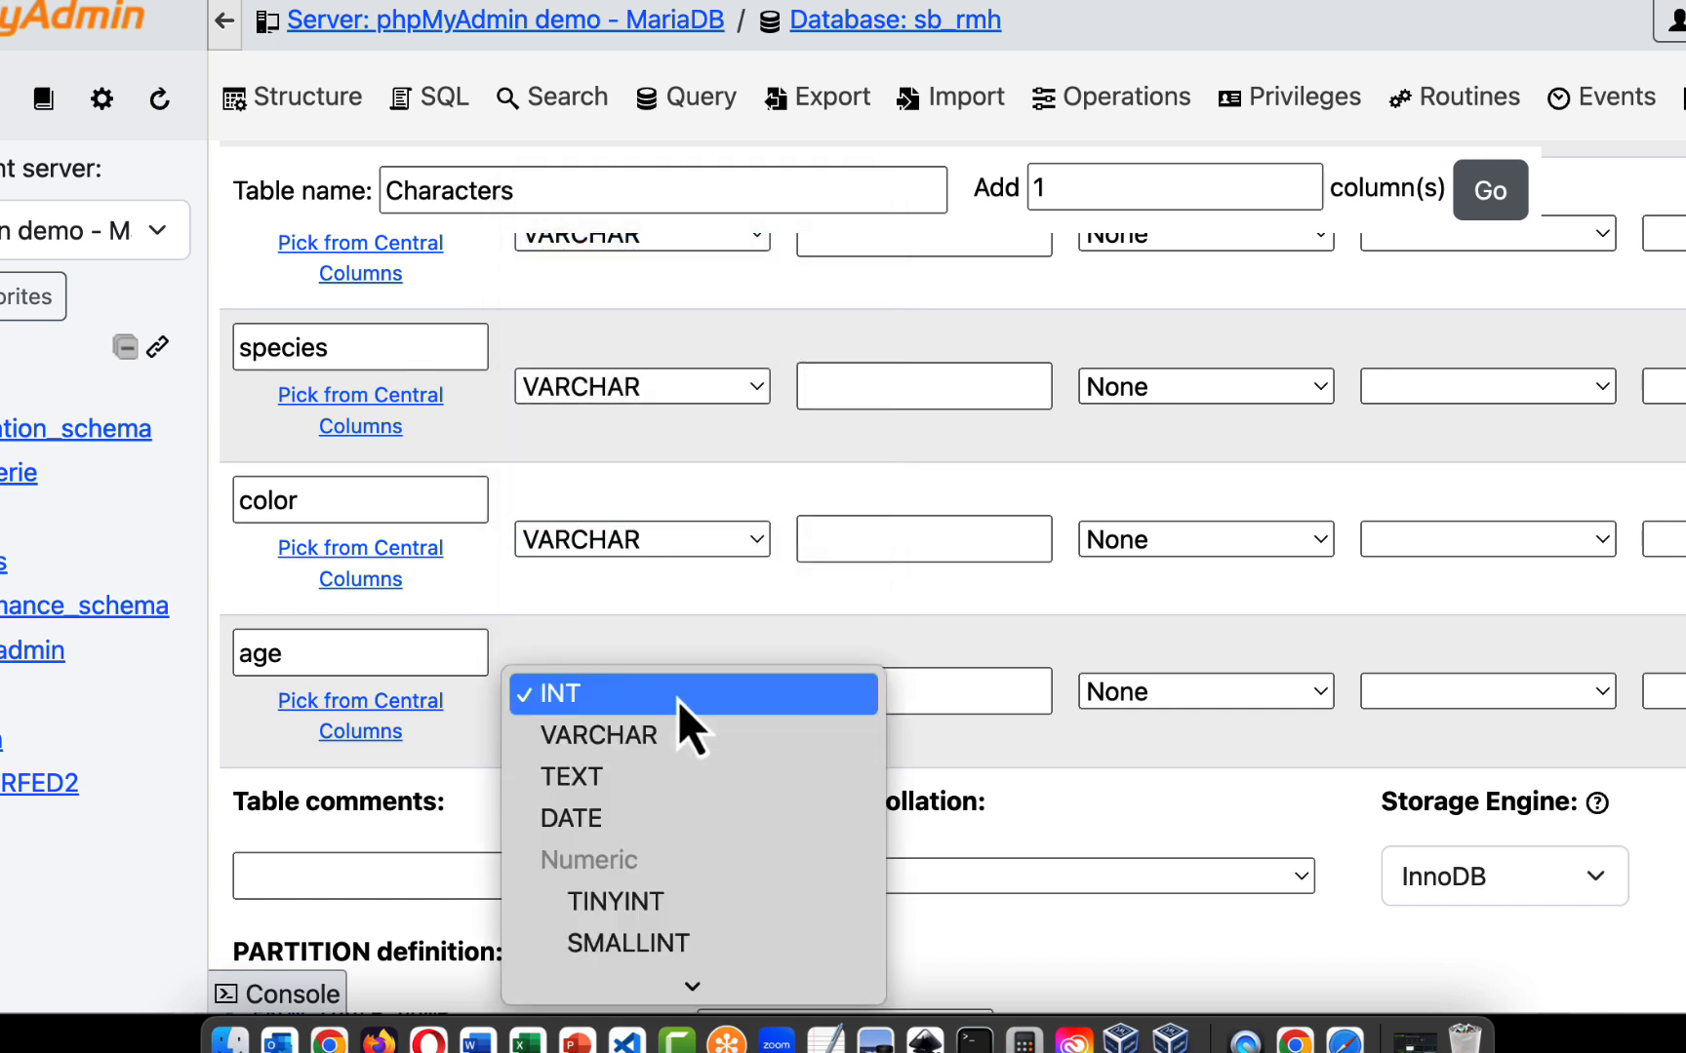
pyautogui.scroll(-5, 678, 700)
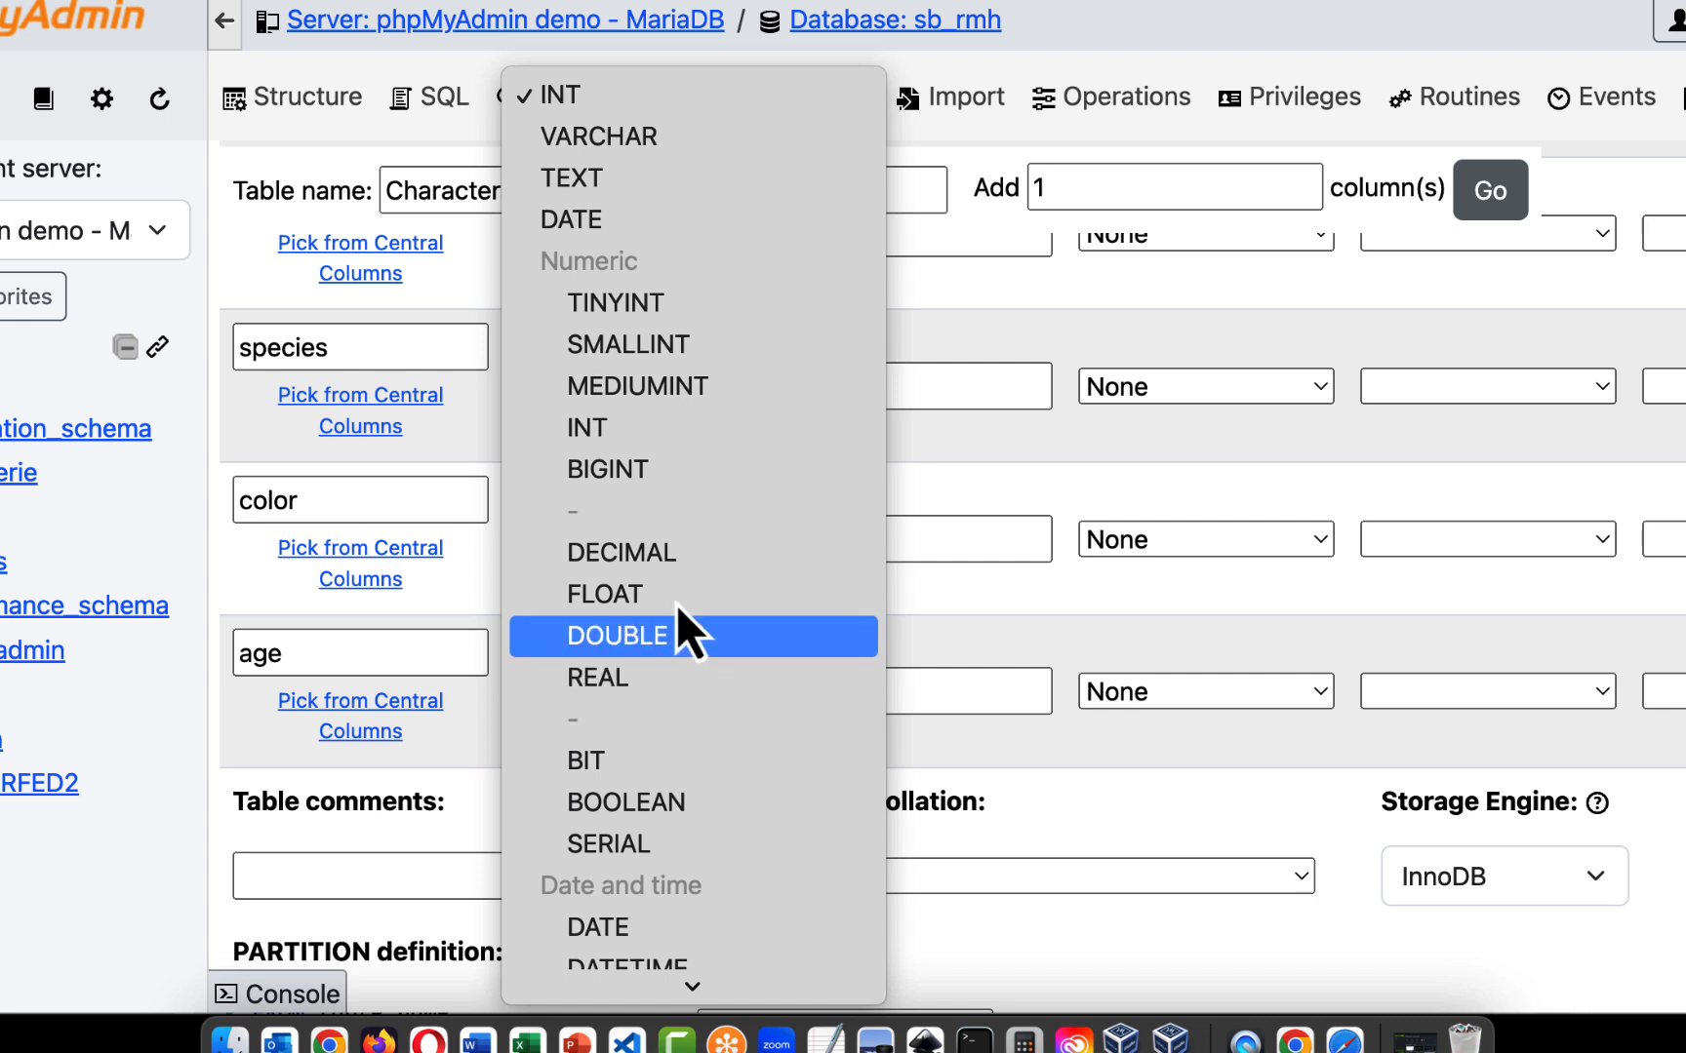
pyautogui.click(629, 97)
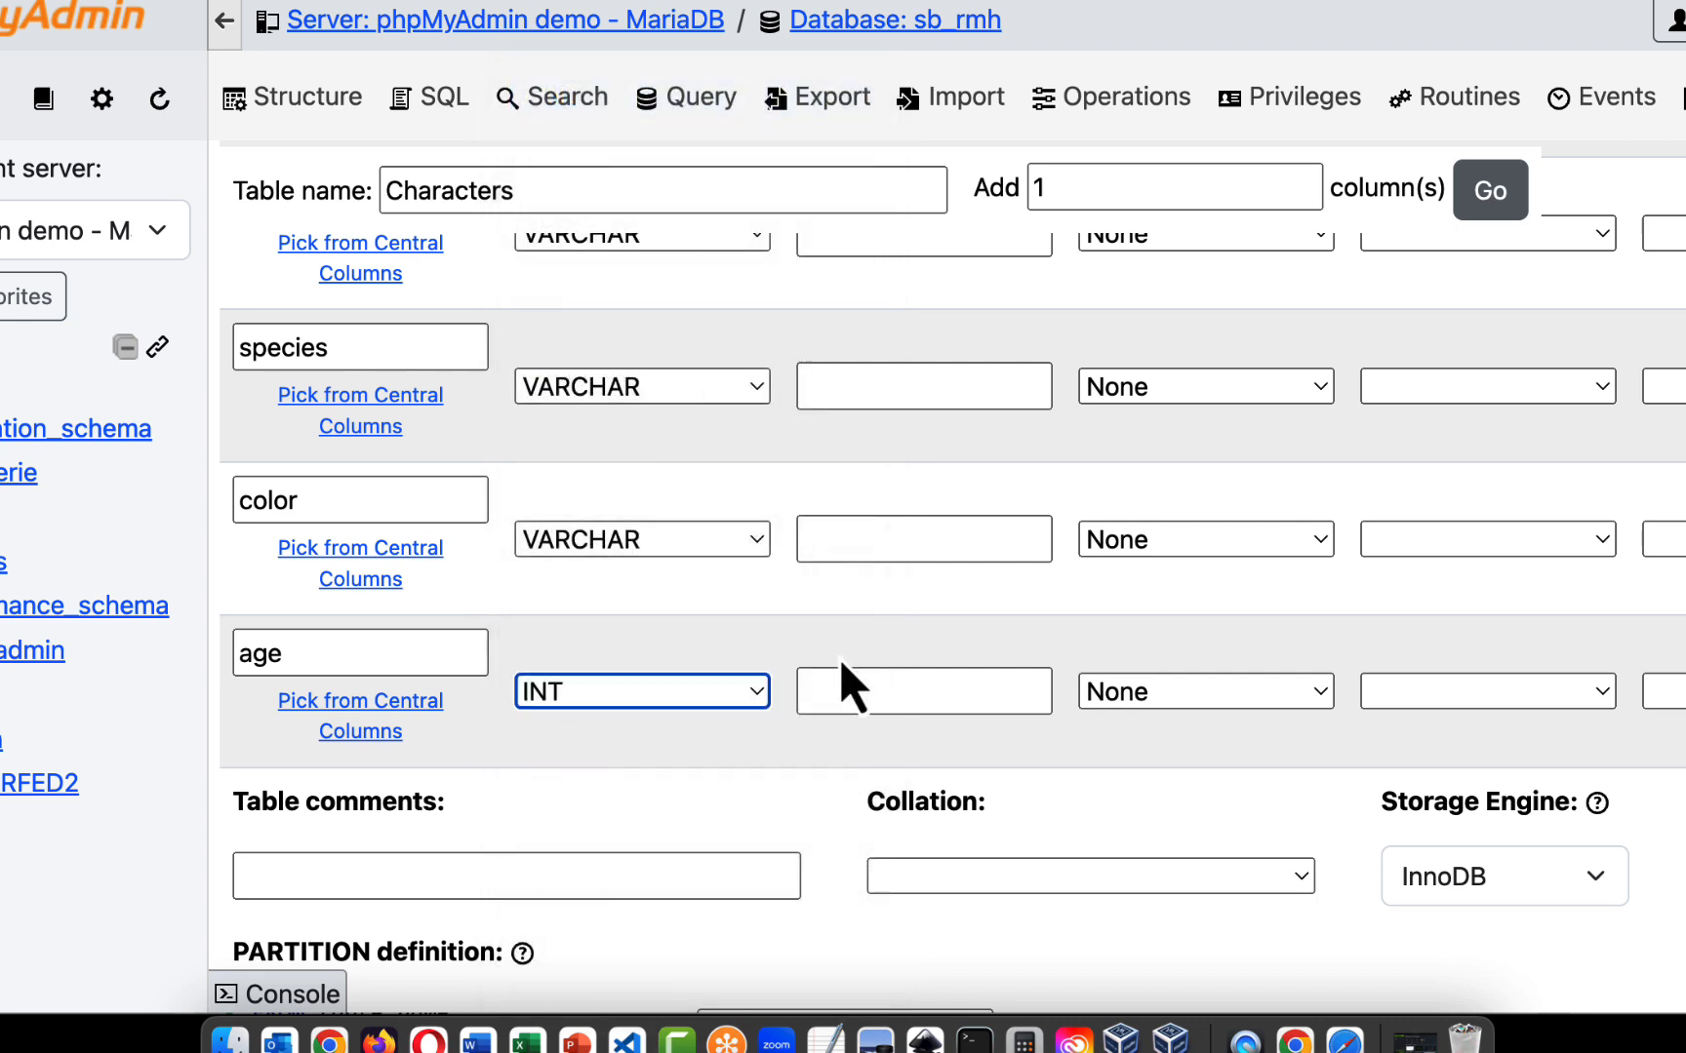
pyautogui.click(897, 693)
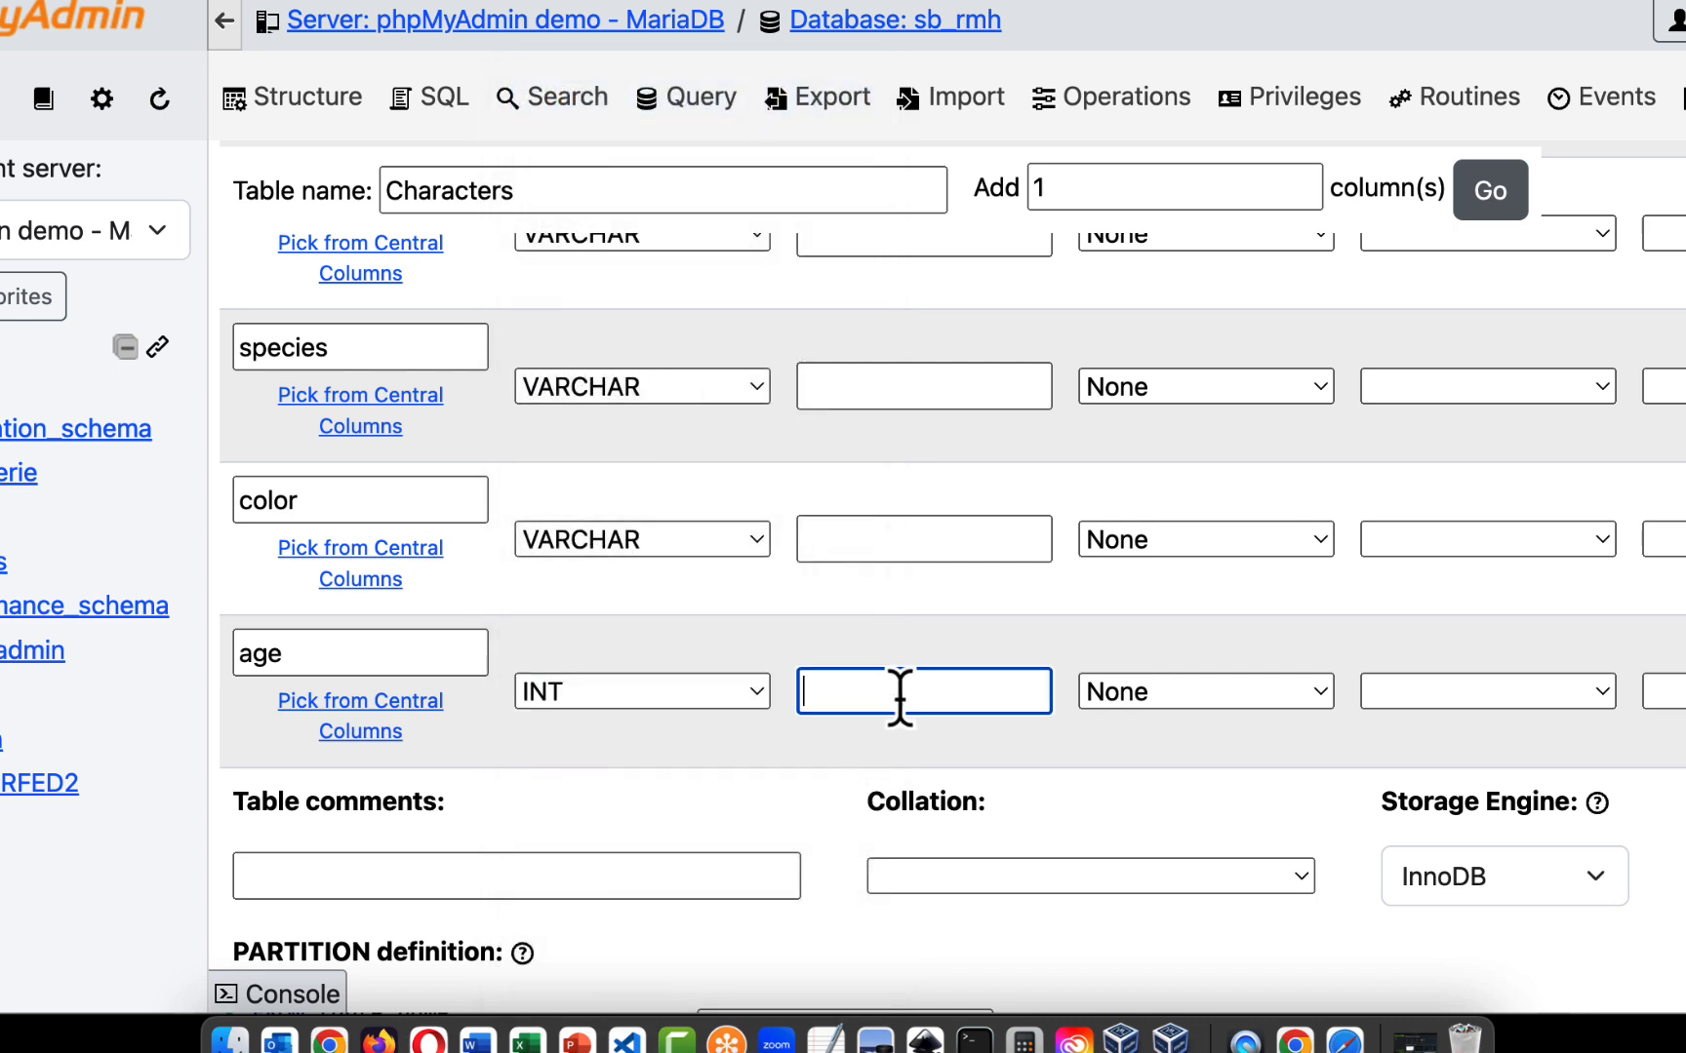
pyautogui.write('3')
# - Set the length of the color, species, lname and fname columns to 30 each
pyautogui.click(885, 541)
pyautogui.scroll(3, 885, 538)
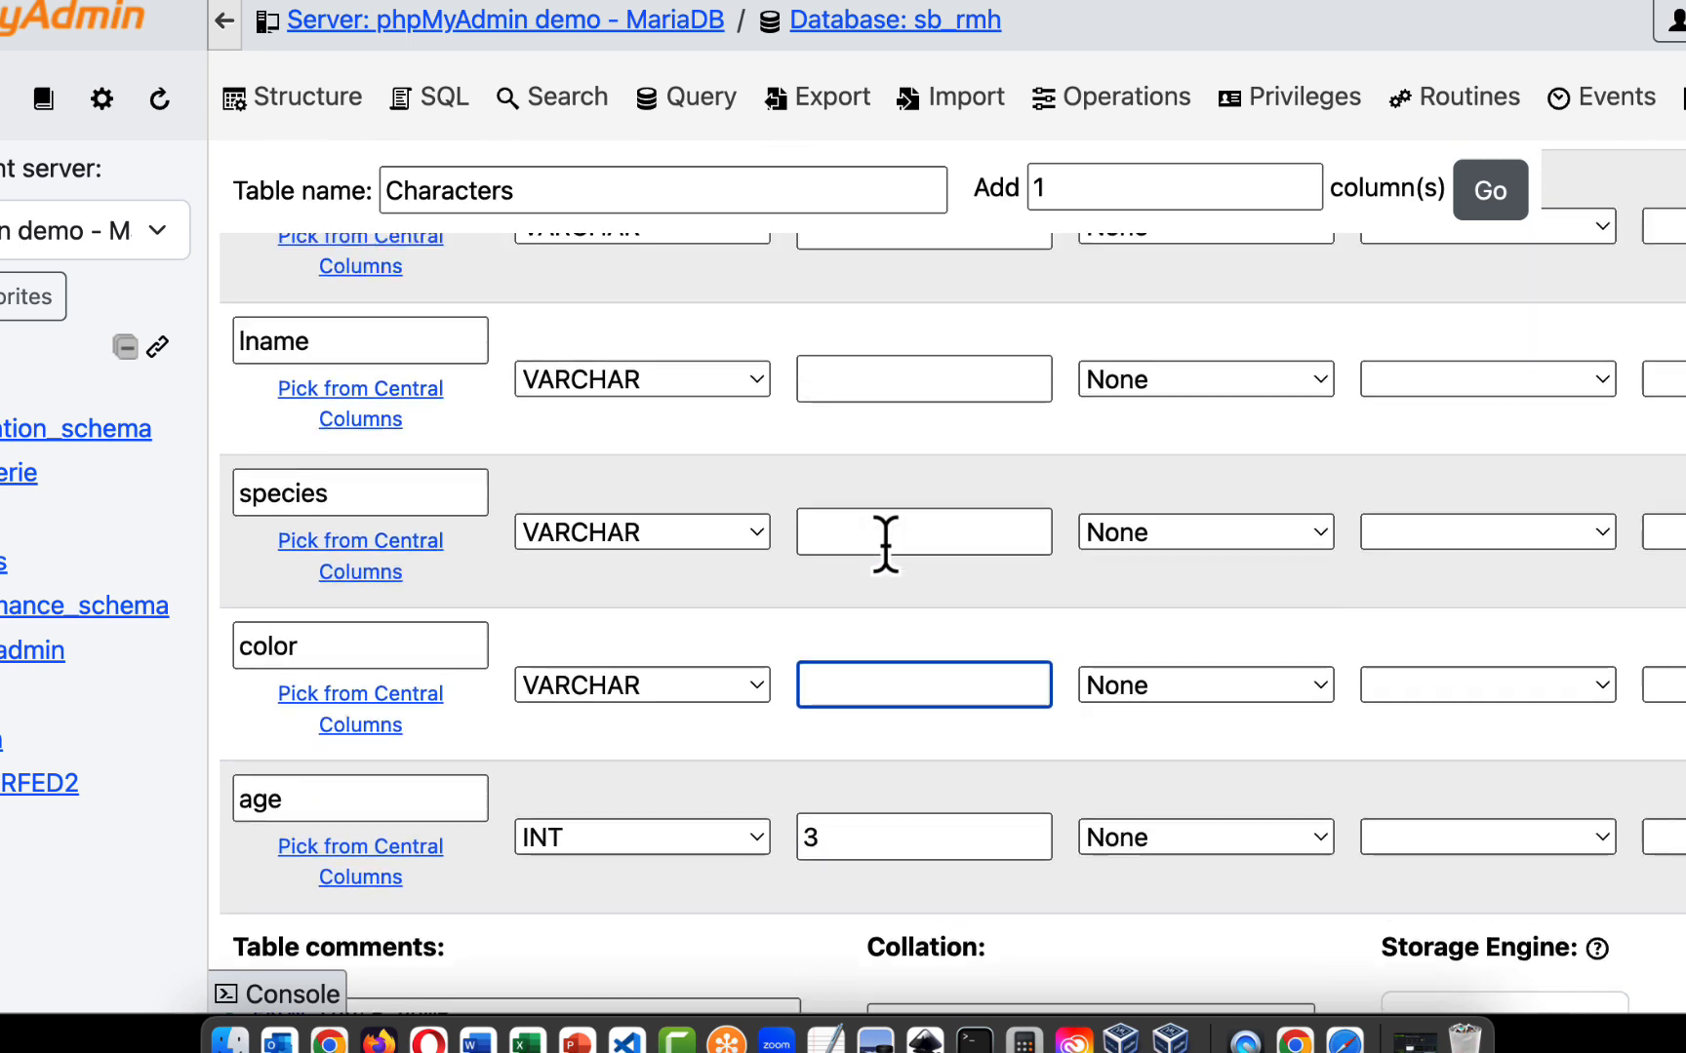
pyautogui.write('30')
pyautogui.click(871, 554)
pyautogui.write('30')
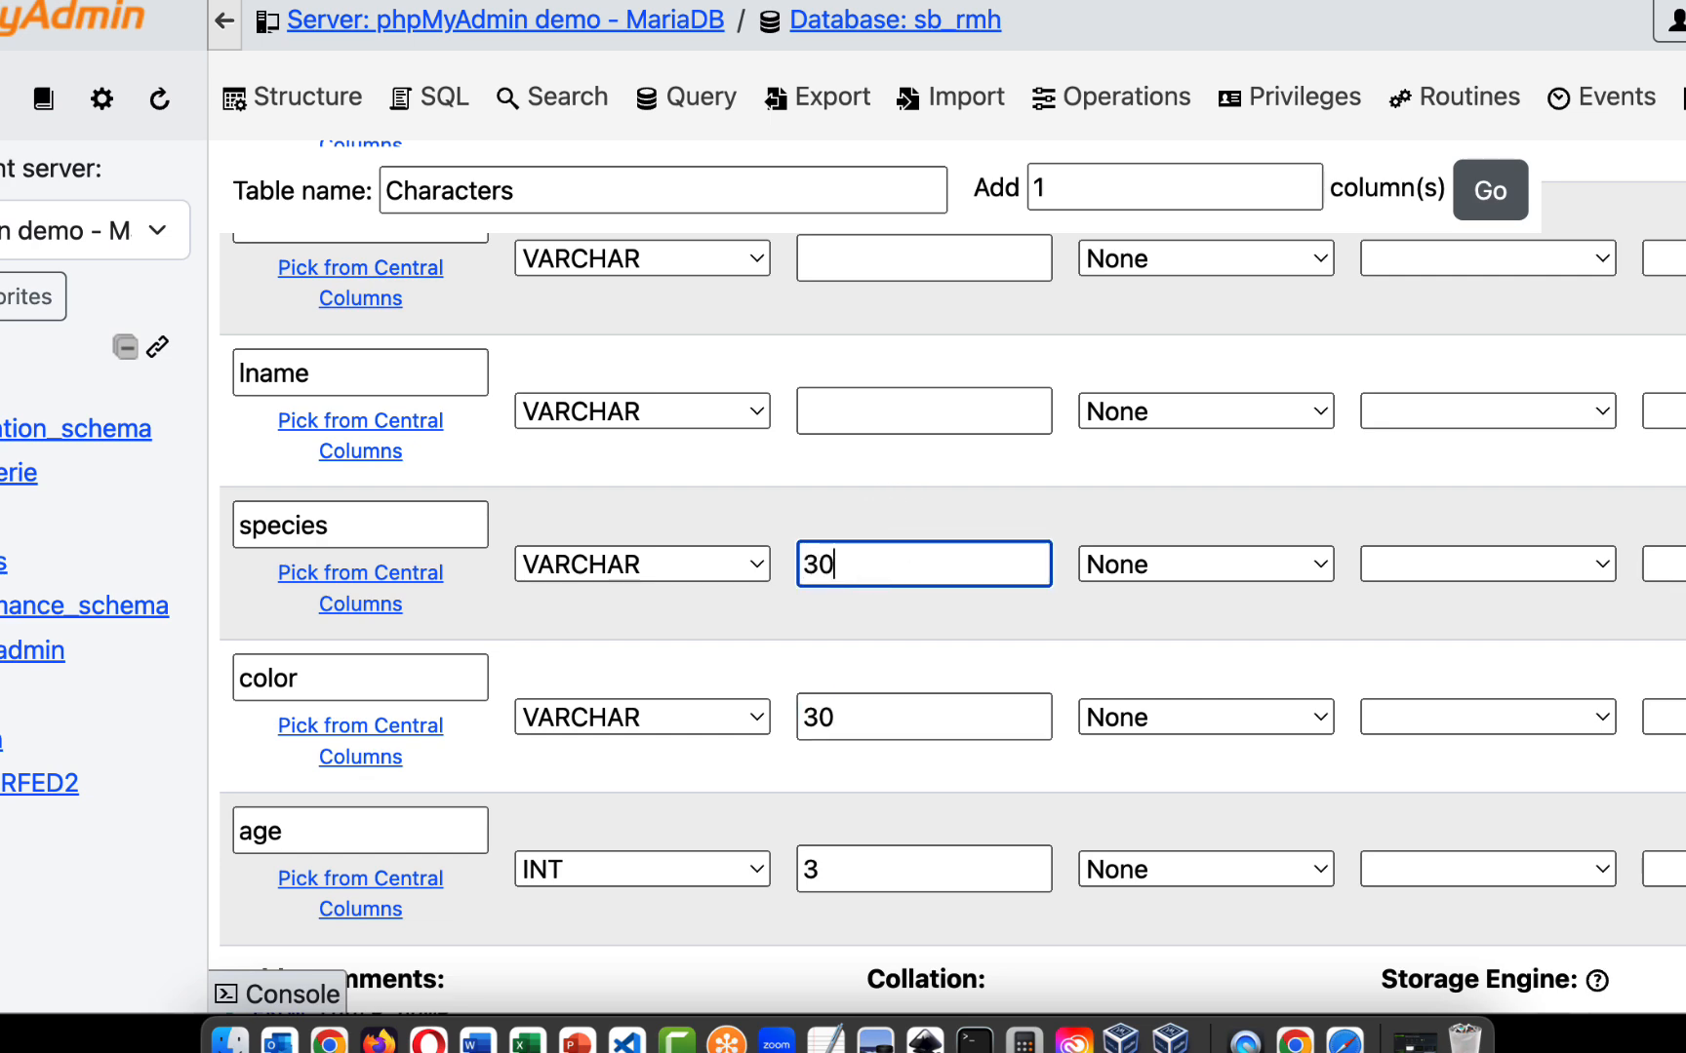
pyautogui.scroll(4, 873, 556)
pyautogui.click(881, 680)
pyautogui.write('30')
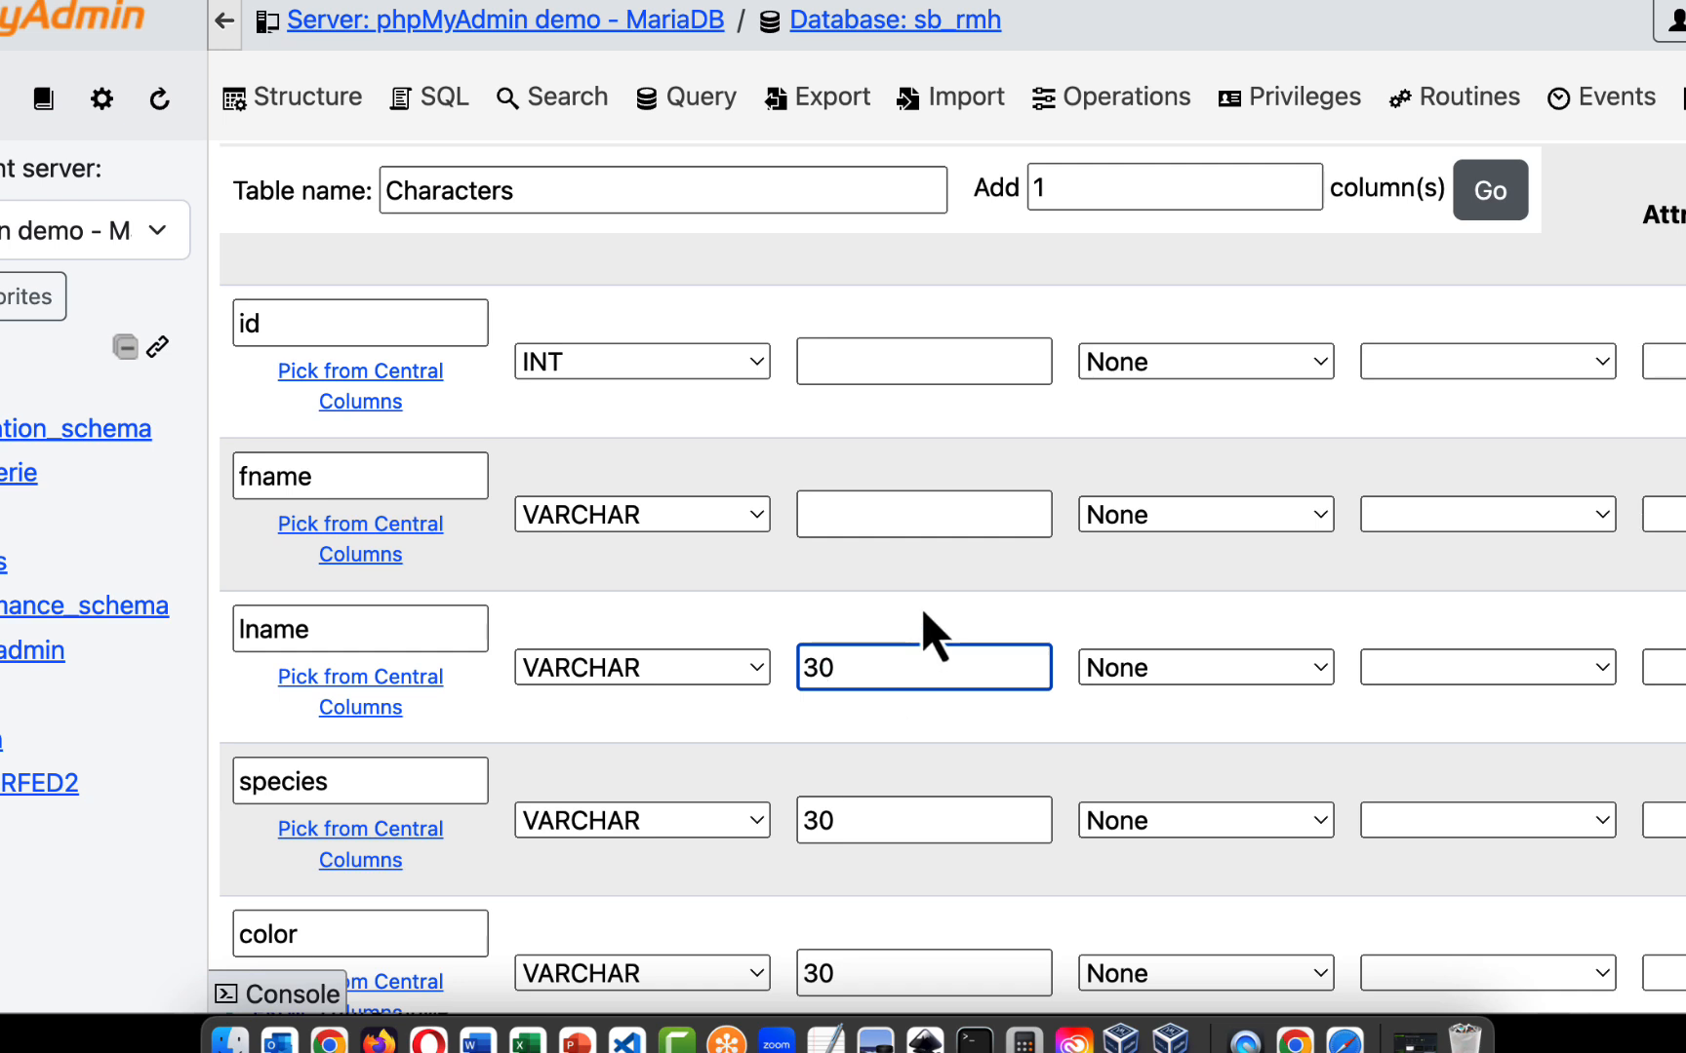
pyautogui.click(881, 515)
pyautogui.write('30')
pyautogui.click(880, 362)
pyautogui.write('3')
pyautogui.press('BackSpace')
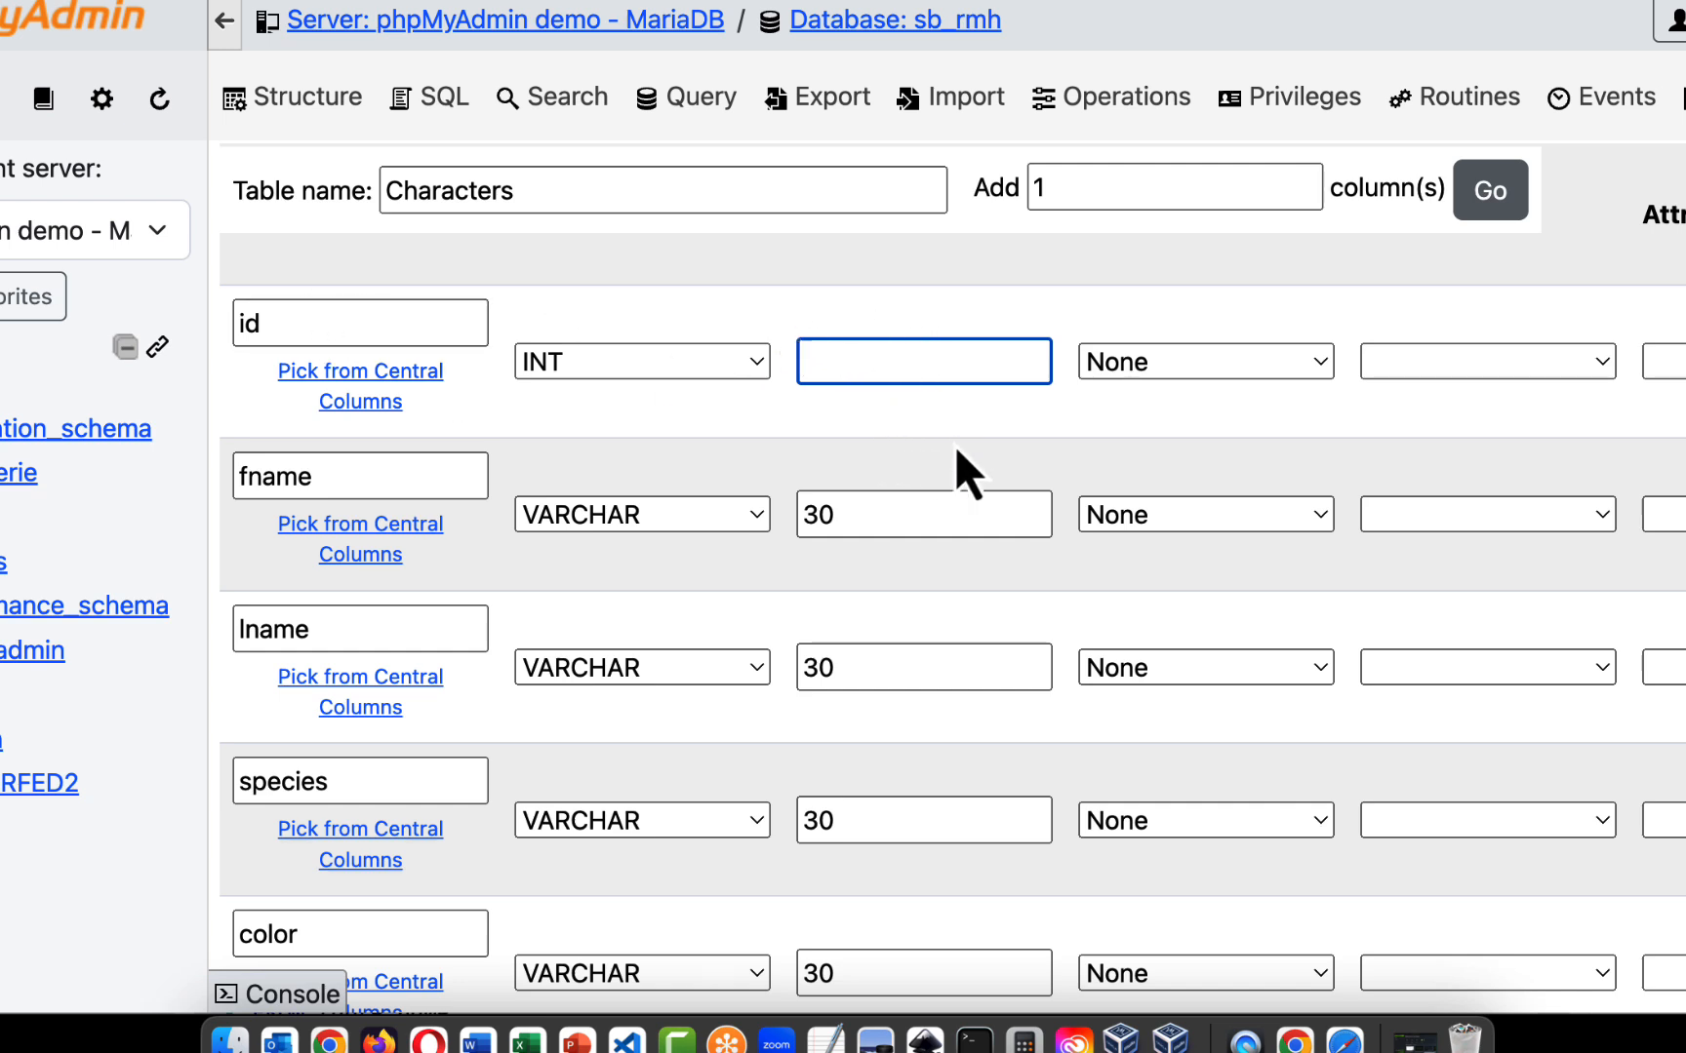
# - Enable auto increment (A_I) for the id column of the Characters table
pyautogui.hscroll(2, 878, 455)
pyautogui.hscroll(4, 876, 452)
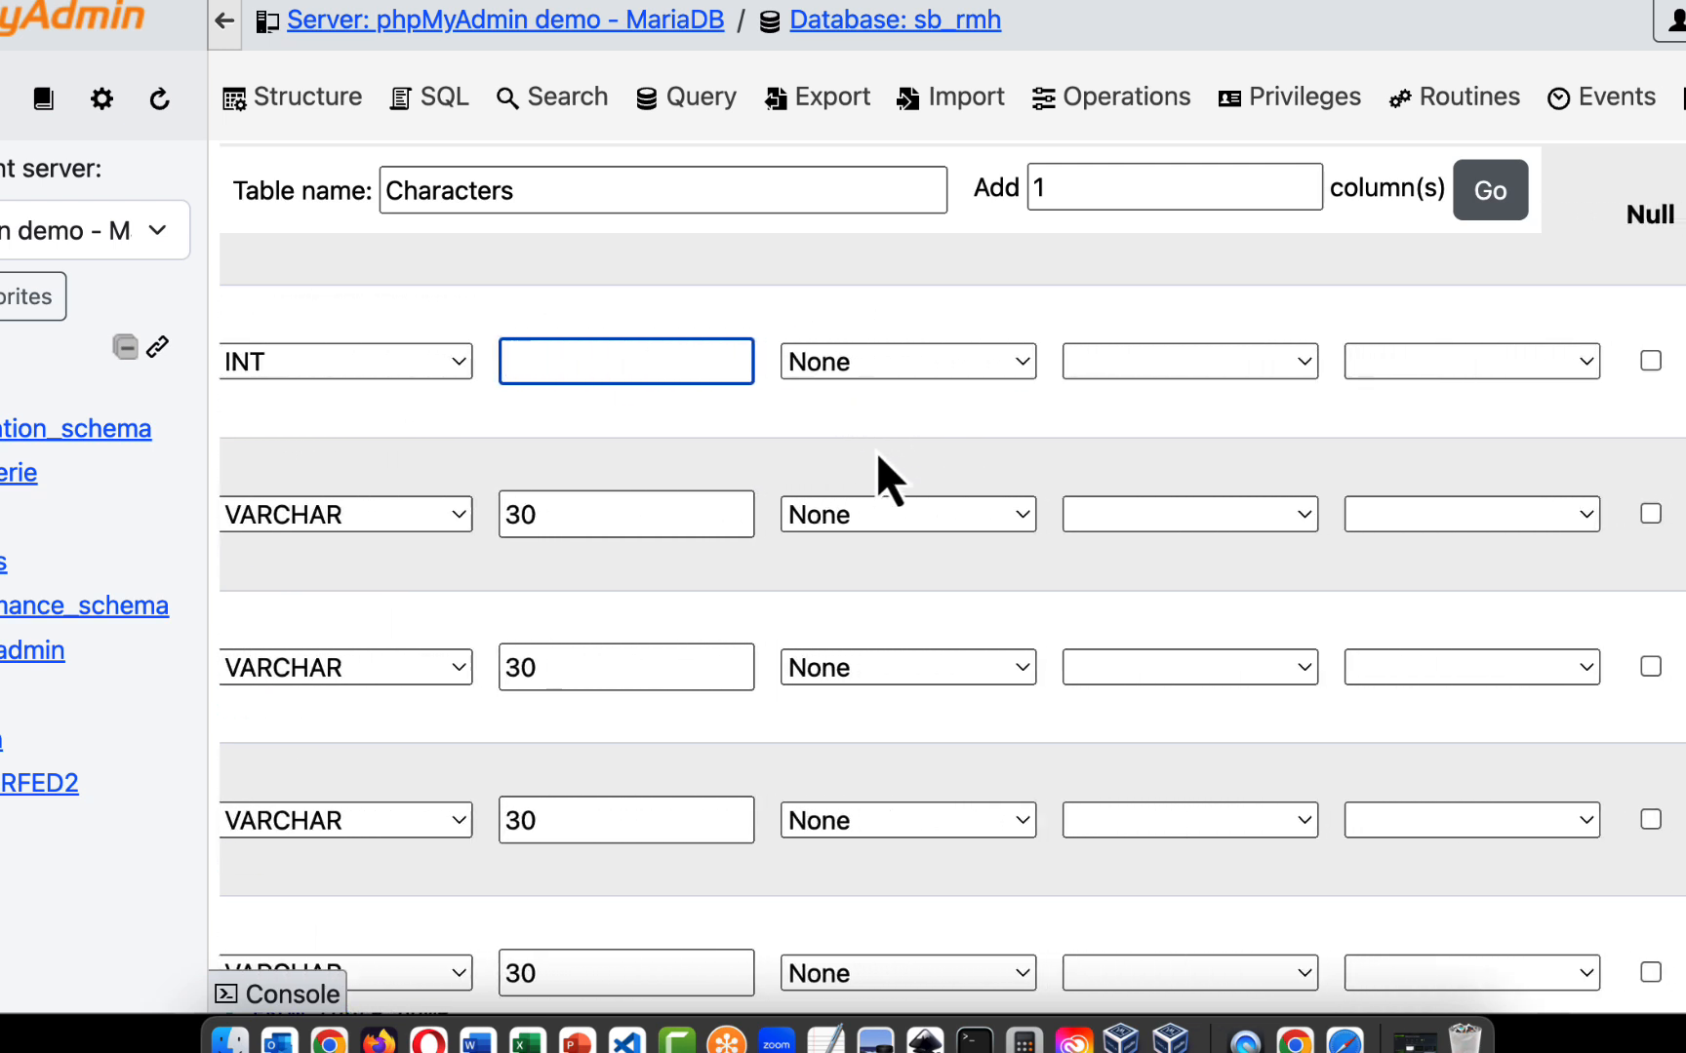
pyautogui.scroll(2, 876, 452)
pyautogui.scroll(1, 876, 451)
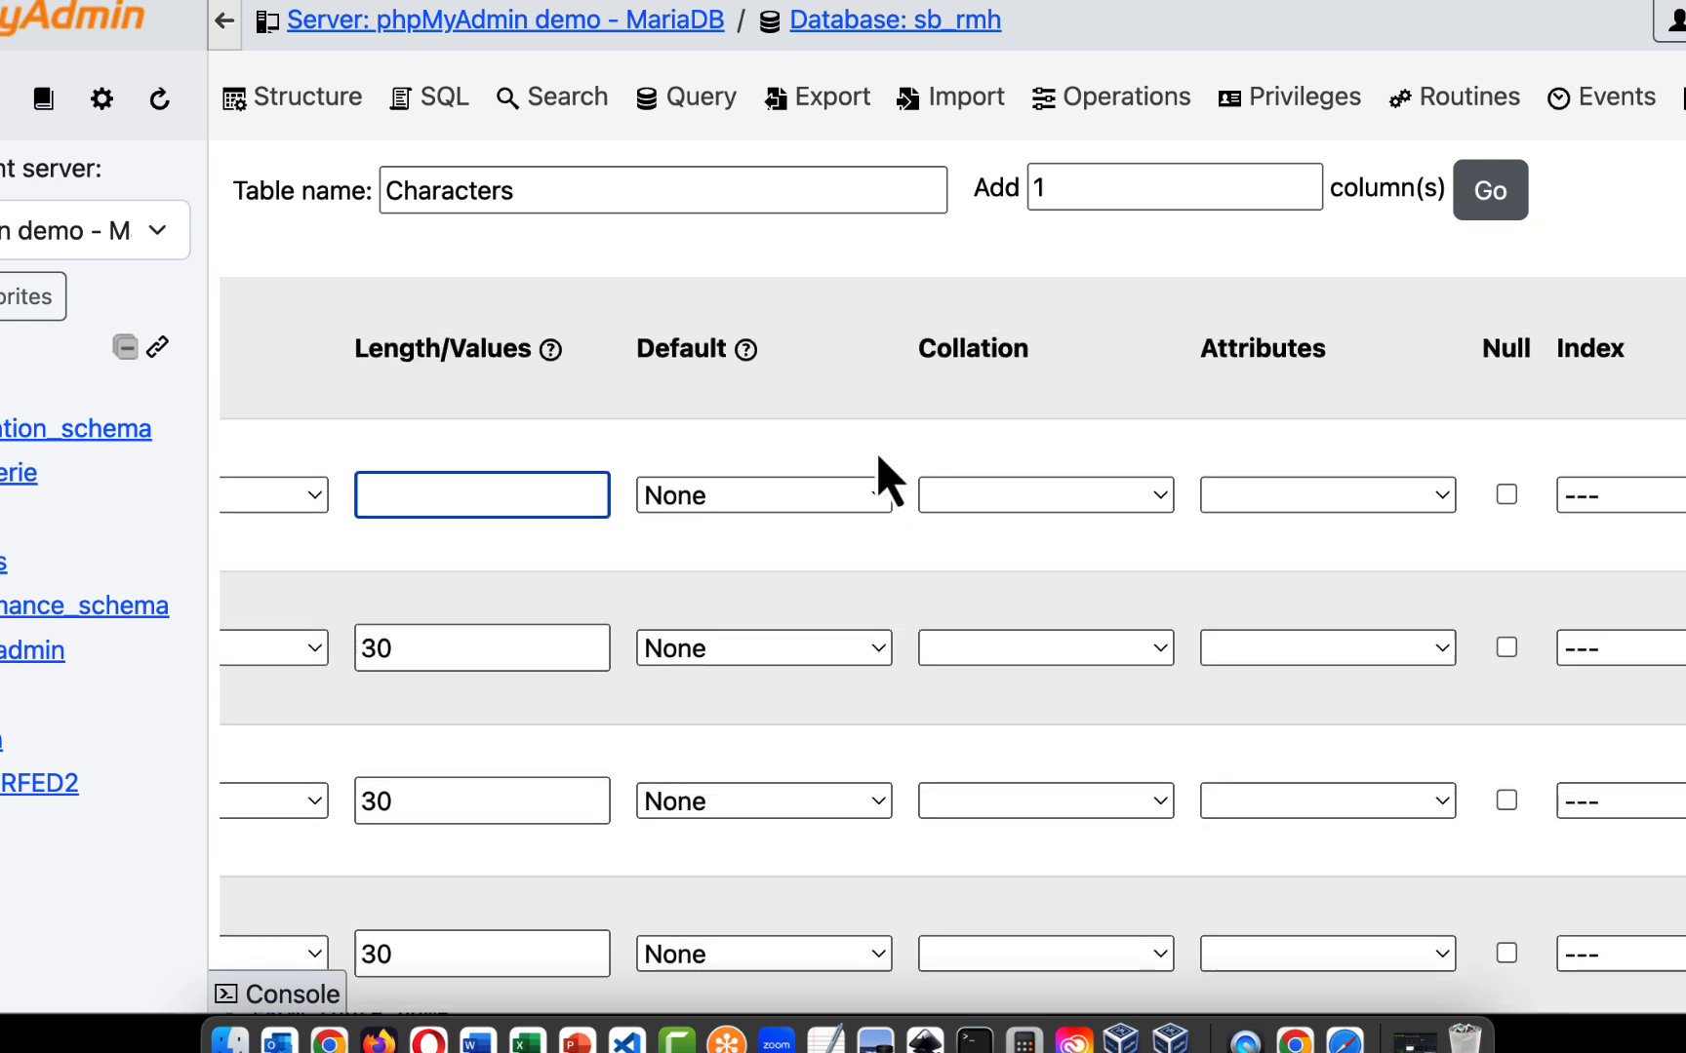
pyautogui.hscroll(3, 793, 482)
pyautogui.hscroll(14, 921, 424)
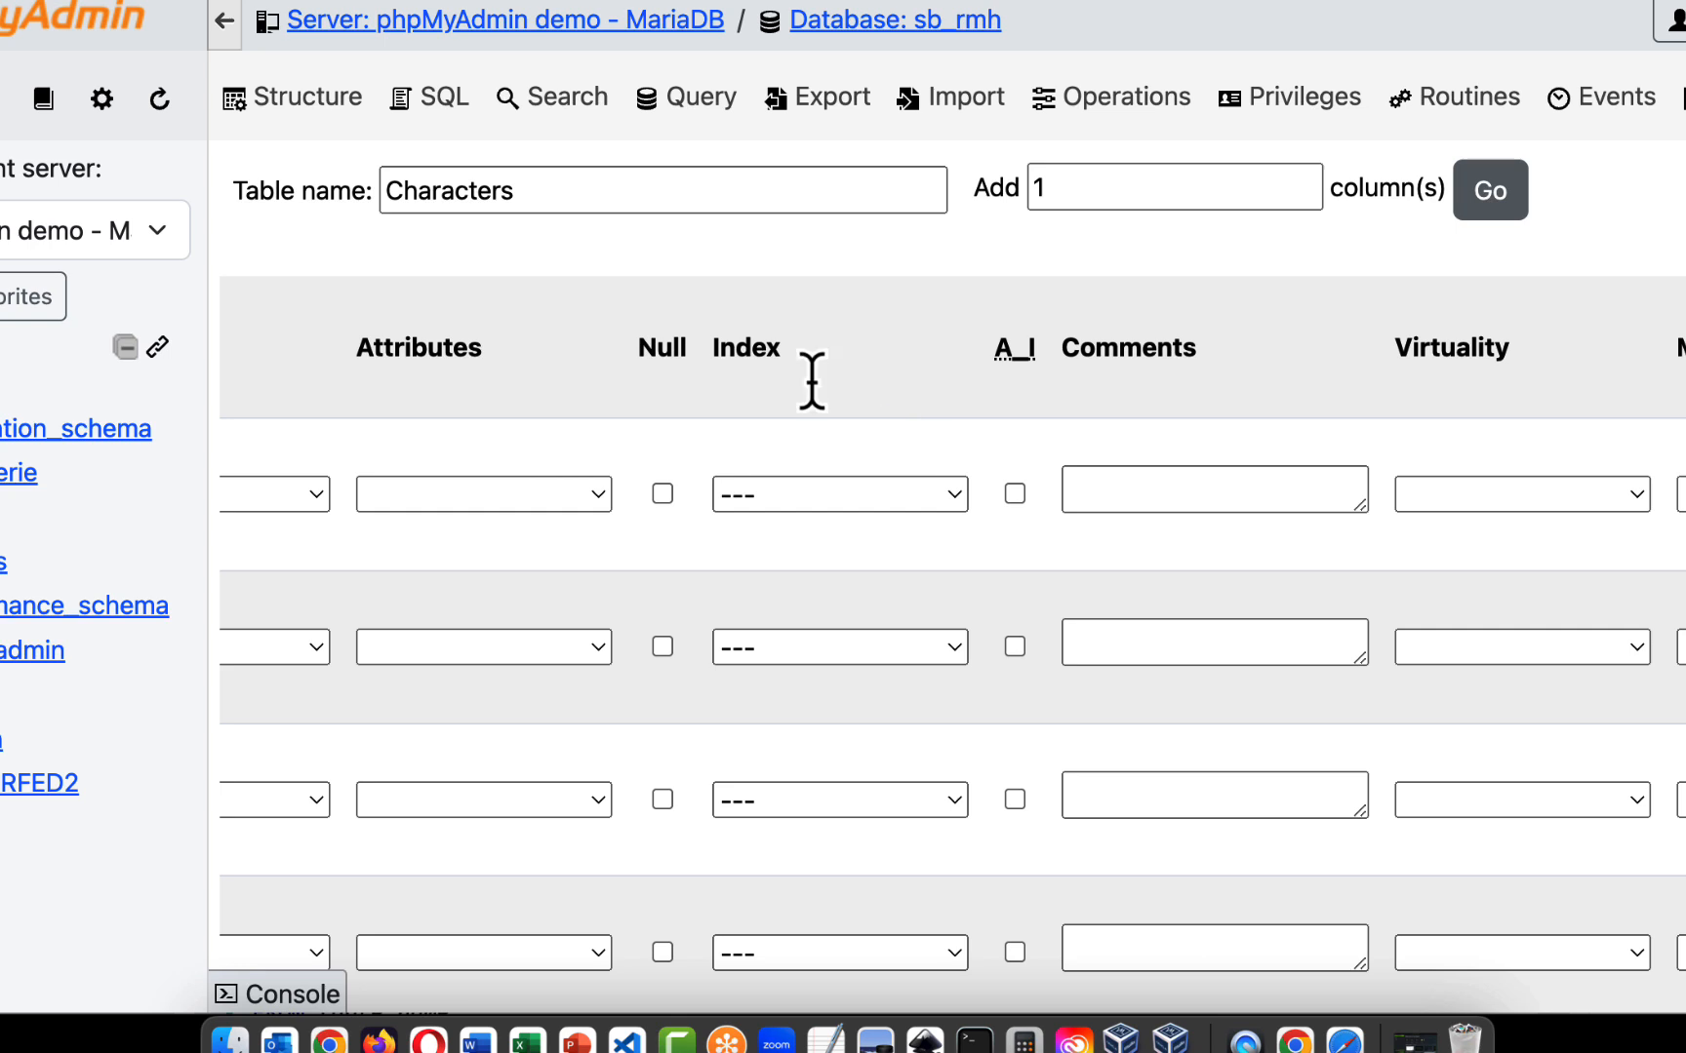
pyautogui.hscroll(5, 741, 420)
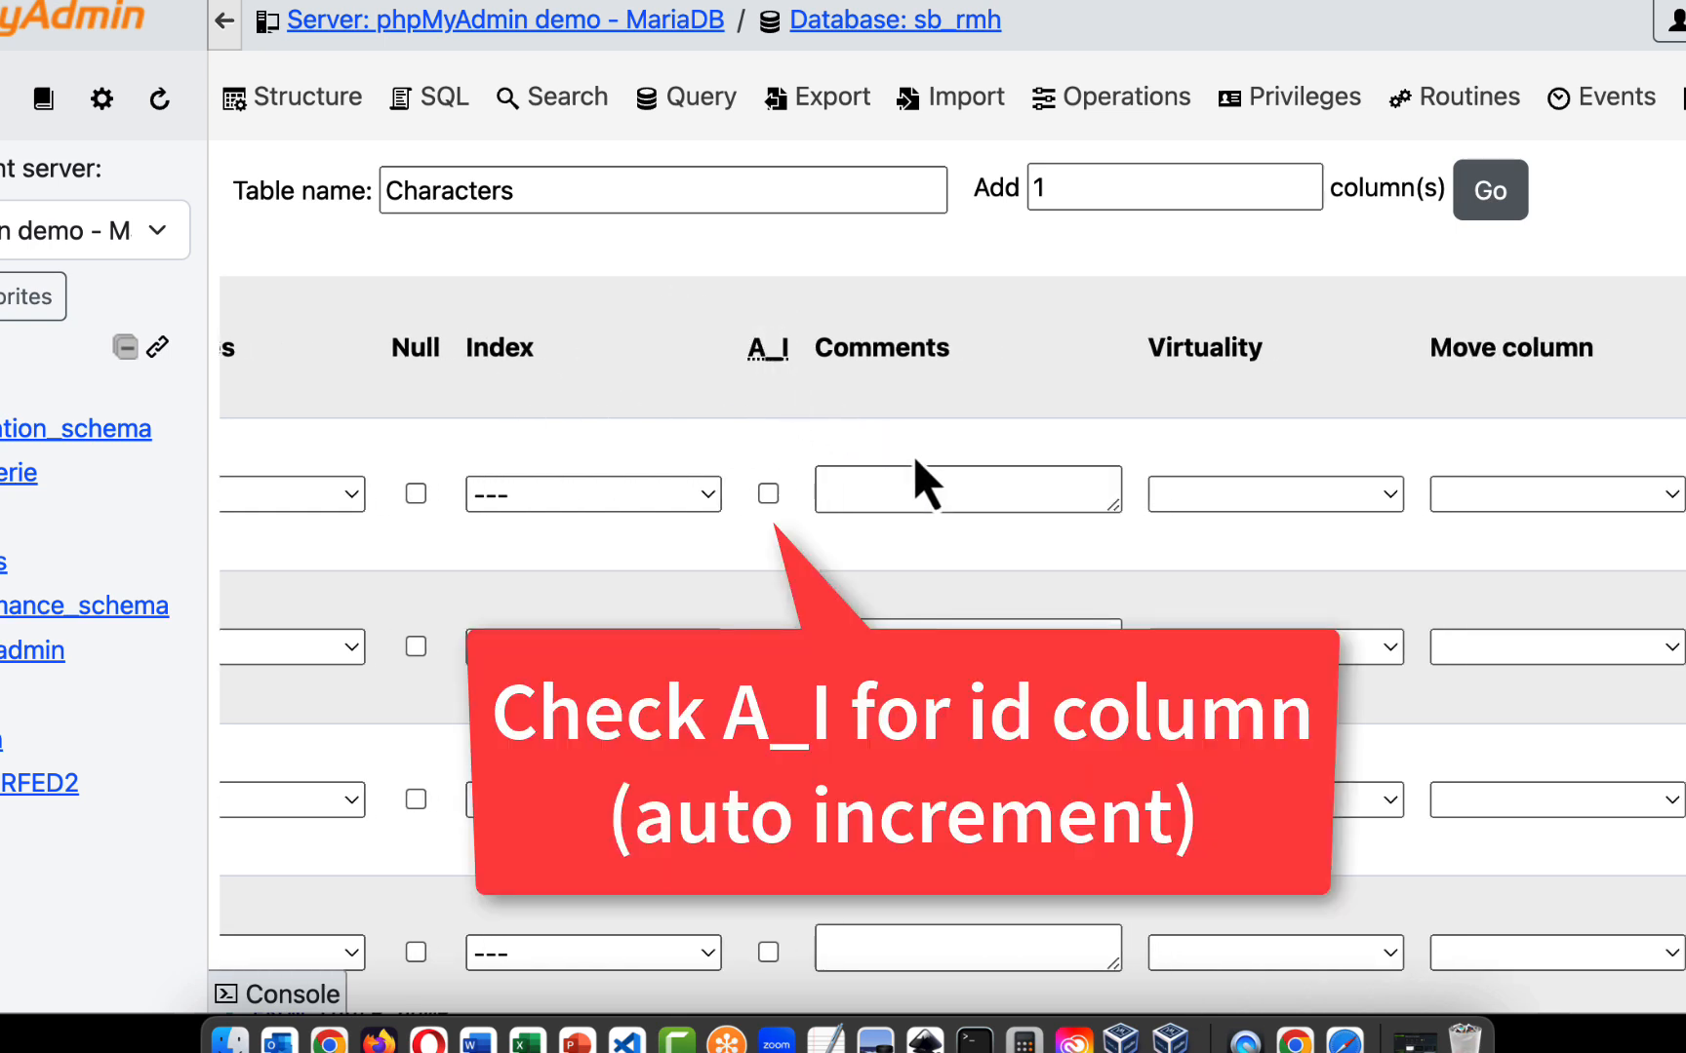
pyautogui.click(770, 495)
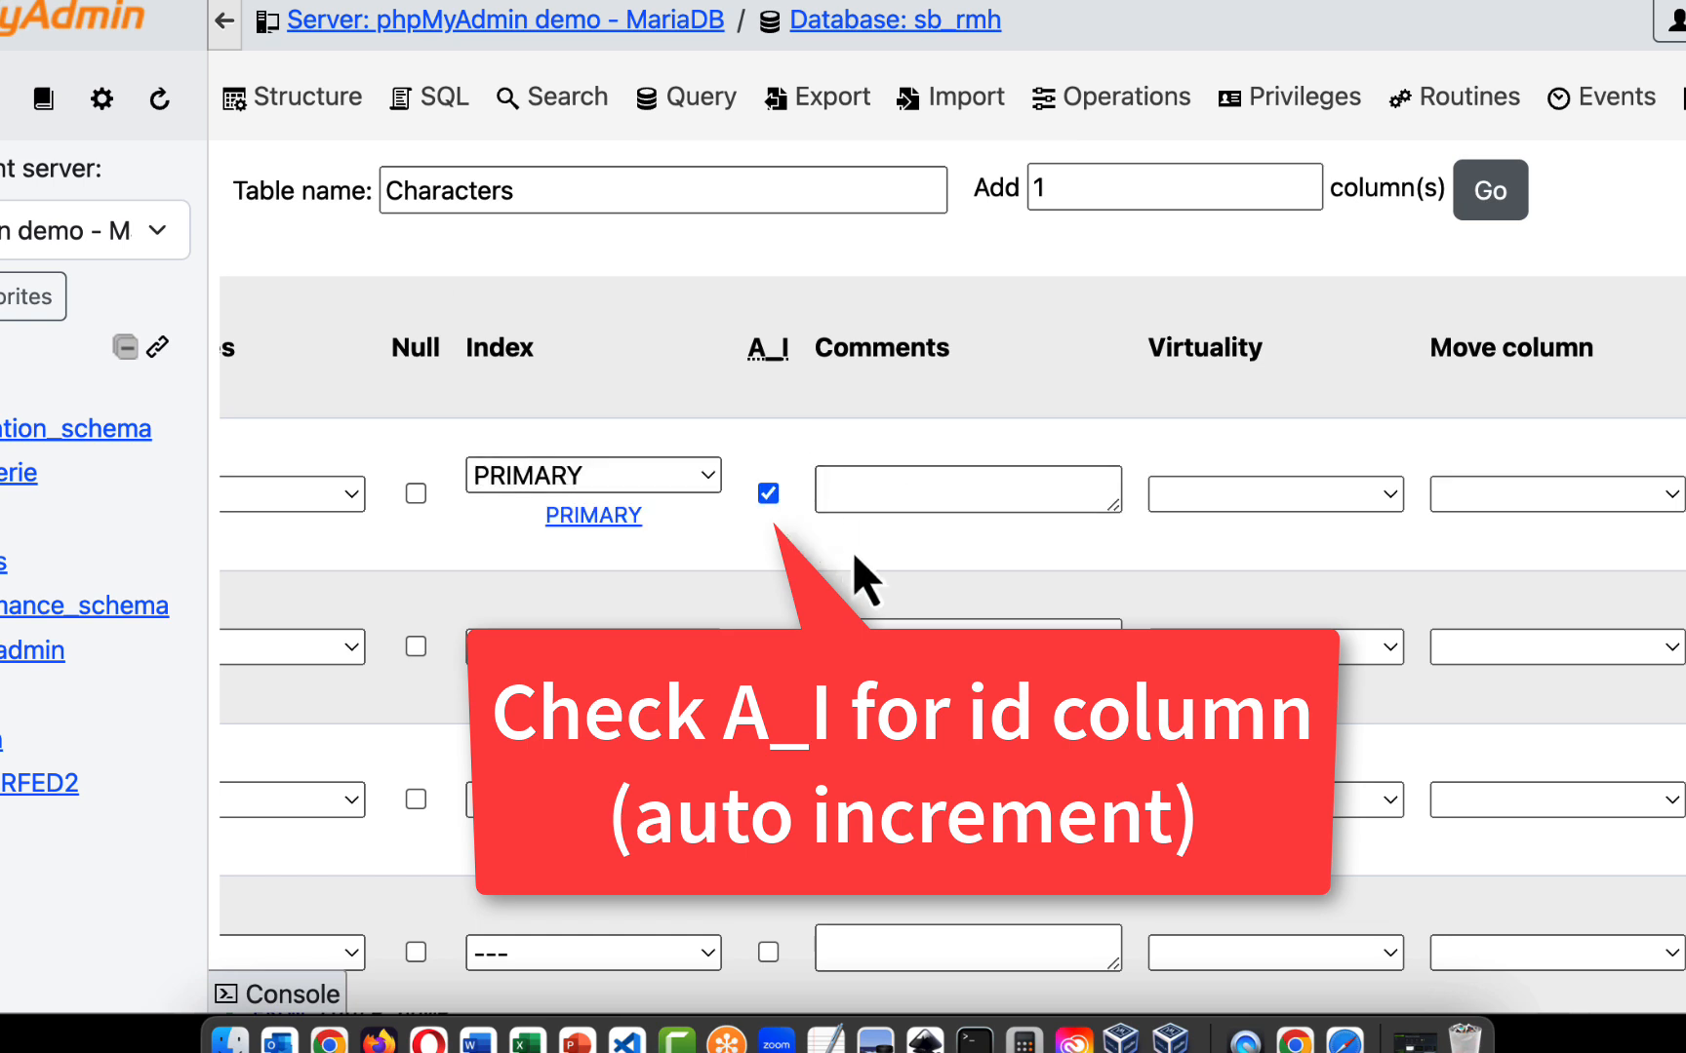
# - Review the names, types, lengths and further attributes of the Characters table's columns, from id through age
pyautogui.hscroll(-3, 852, 552)
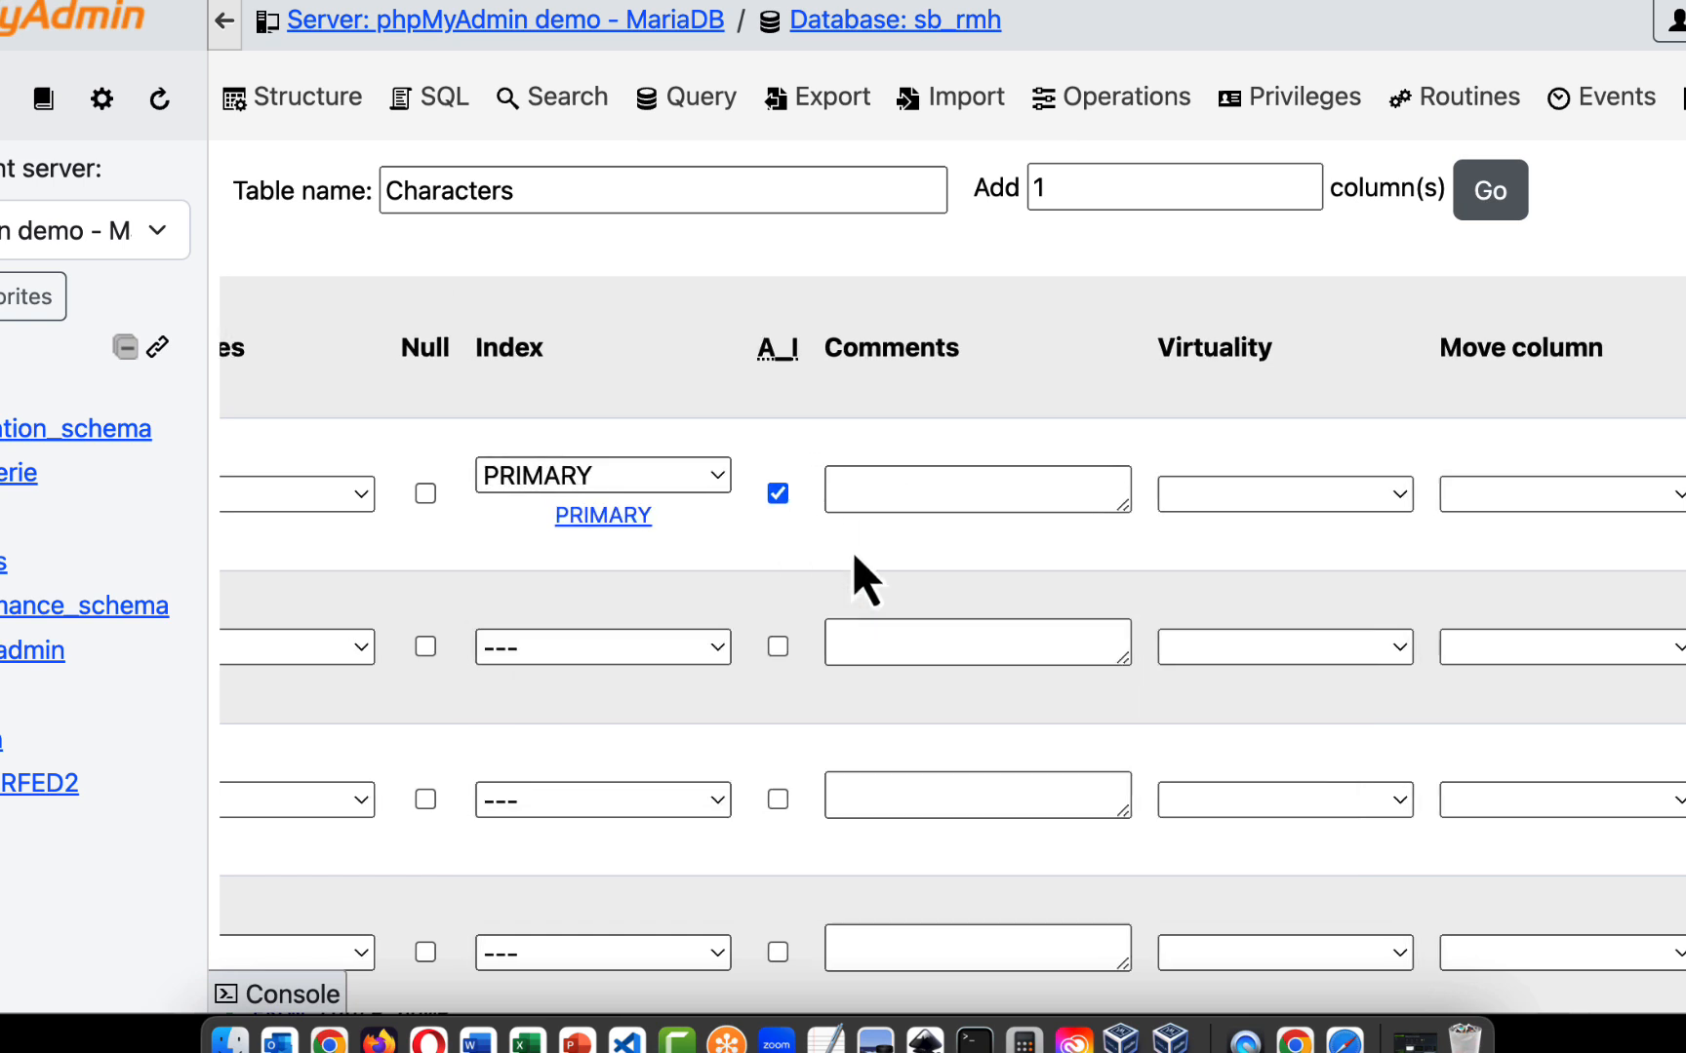
pyautogui.hscroll(-3, 851, 552)
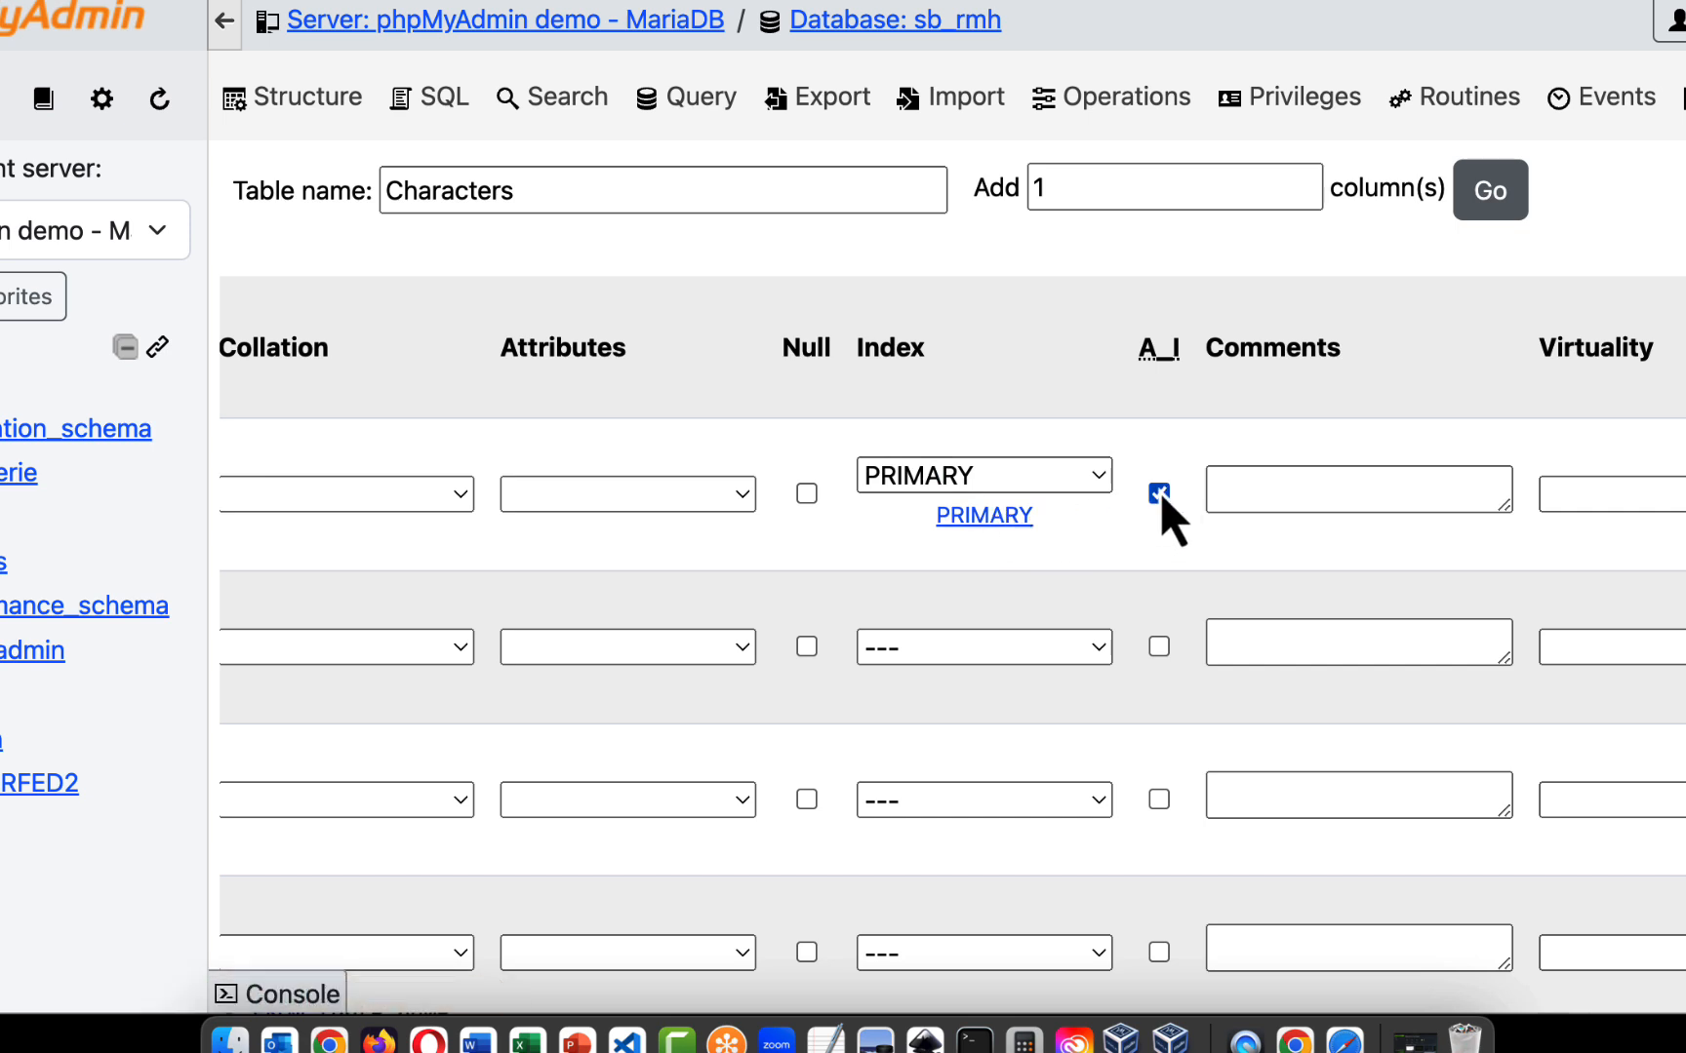
pyautogui.hscroll(10, 1128, 505)
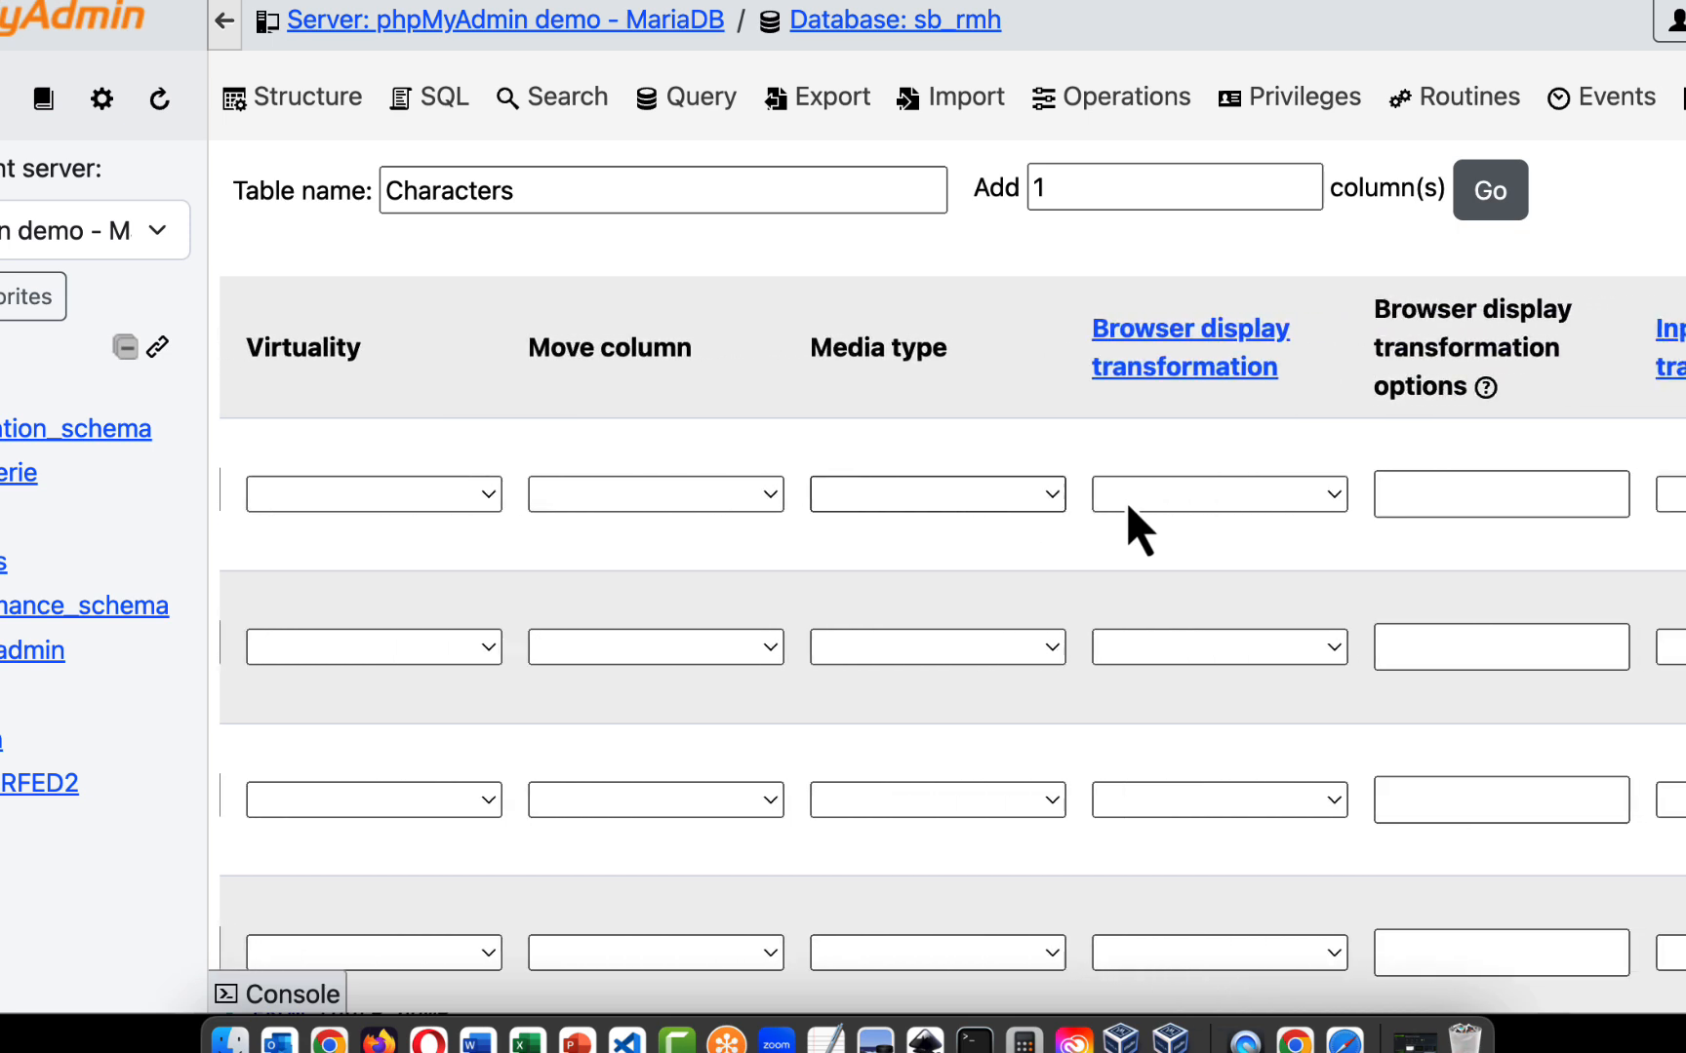
pyautogui.hscroll(-10, 1129, 505)
pyautogui.hscroll(-10, 1126, 502)
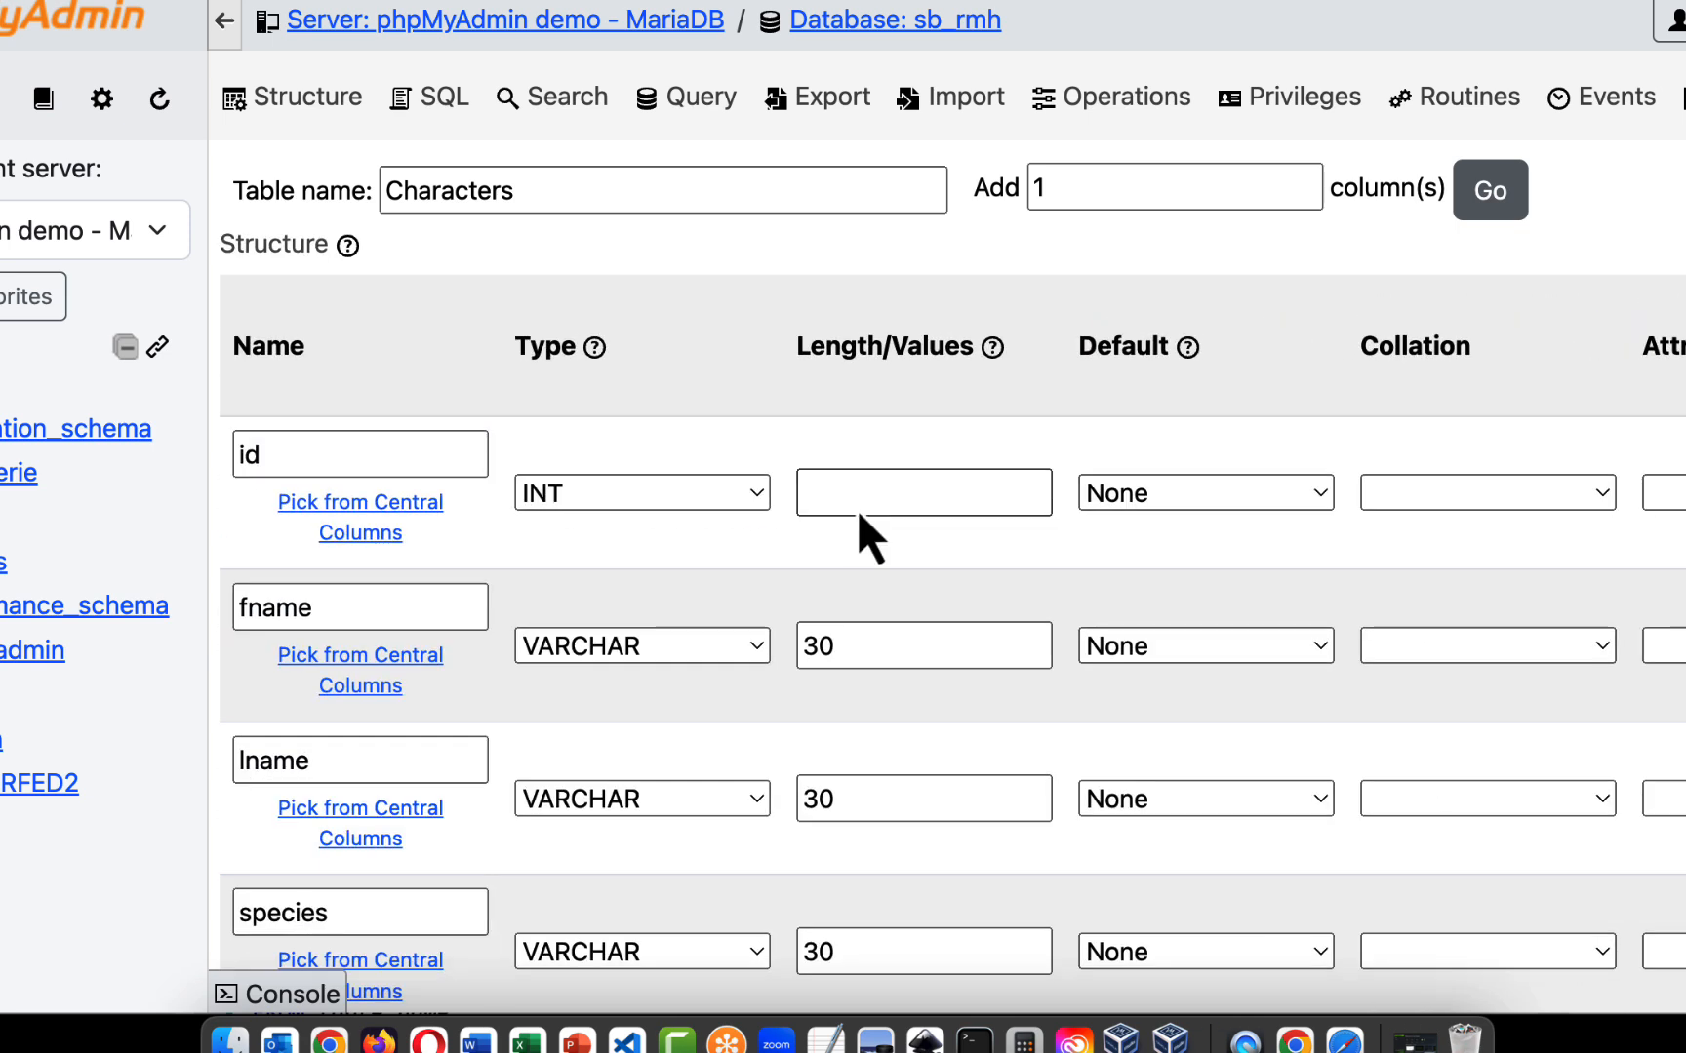
pyautogui.scroll(-10, 1125, 463)
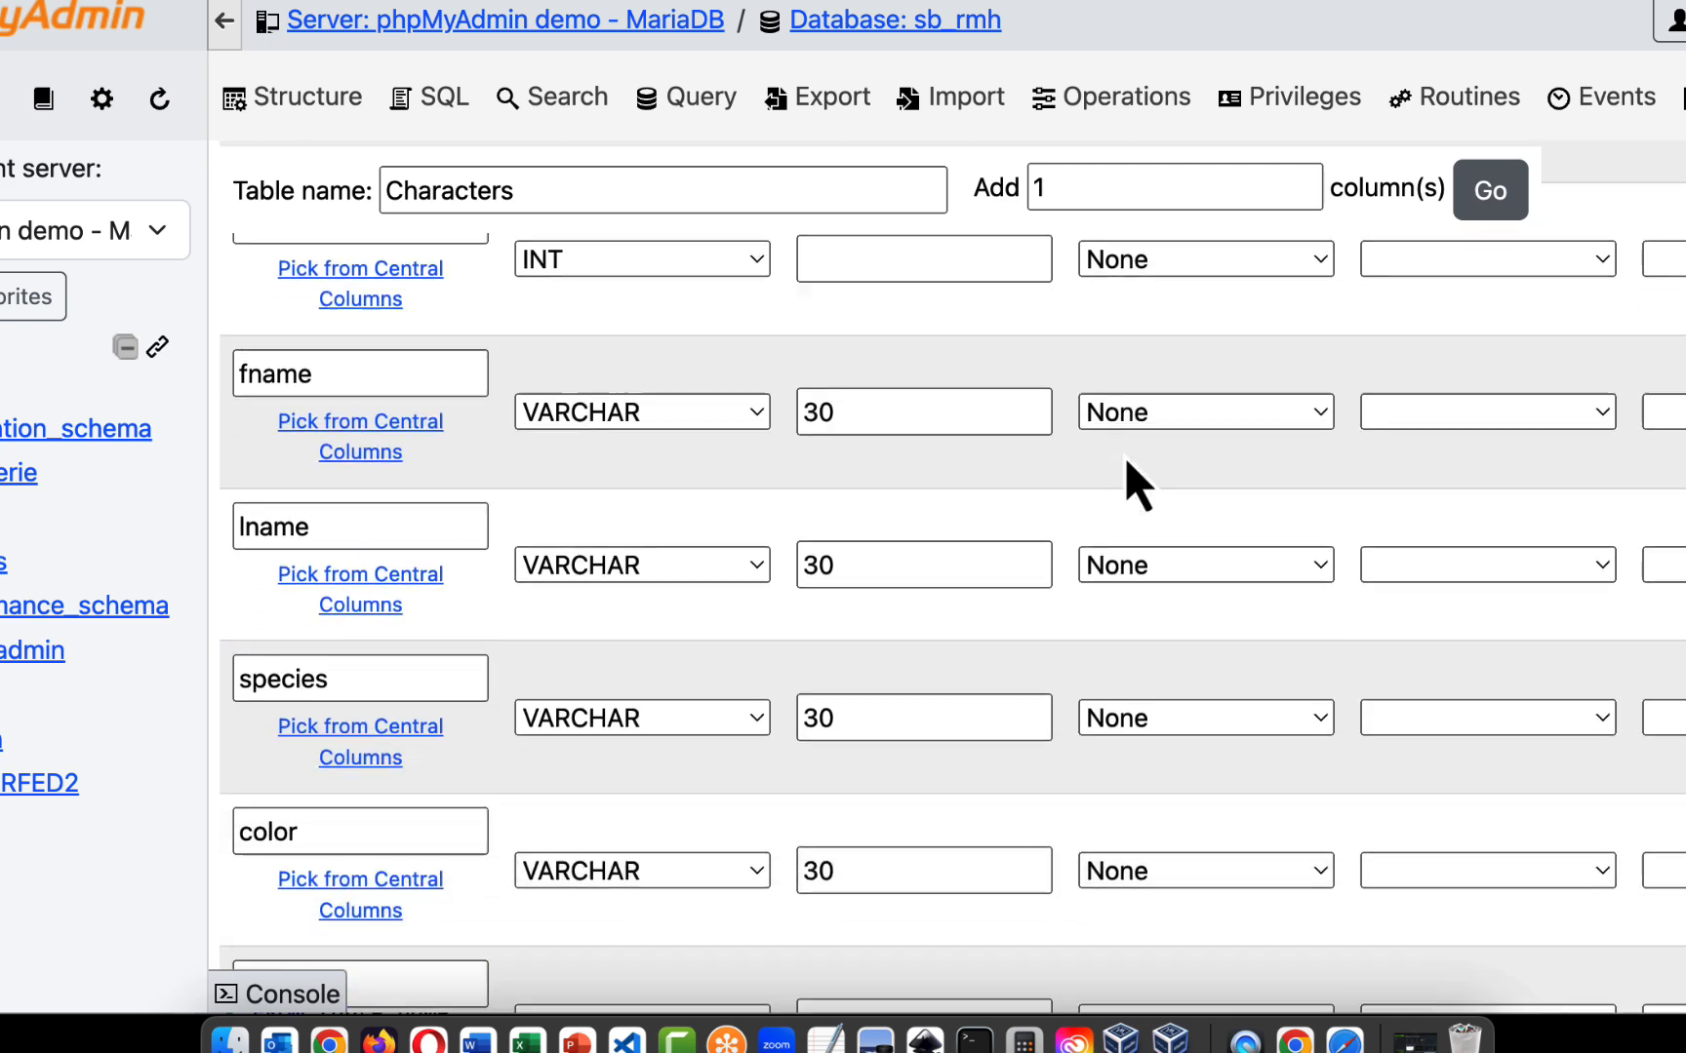
pyautogui.scroll(10, 1127, 463)
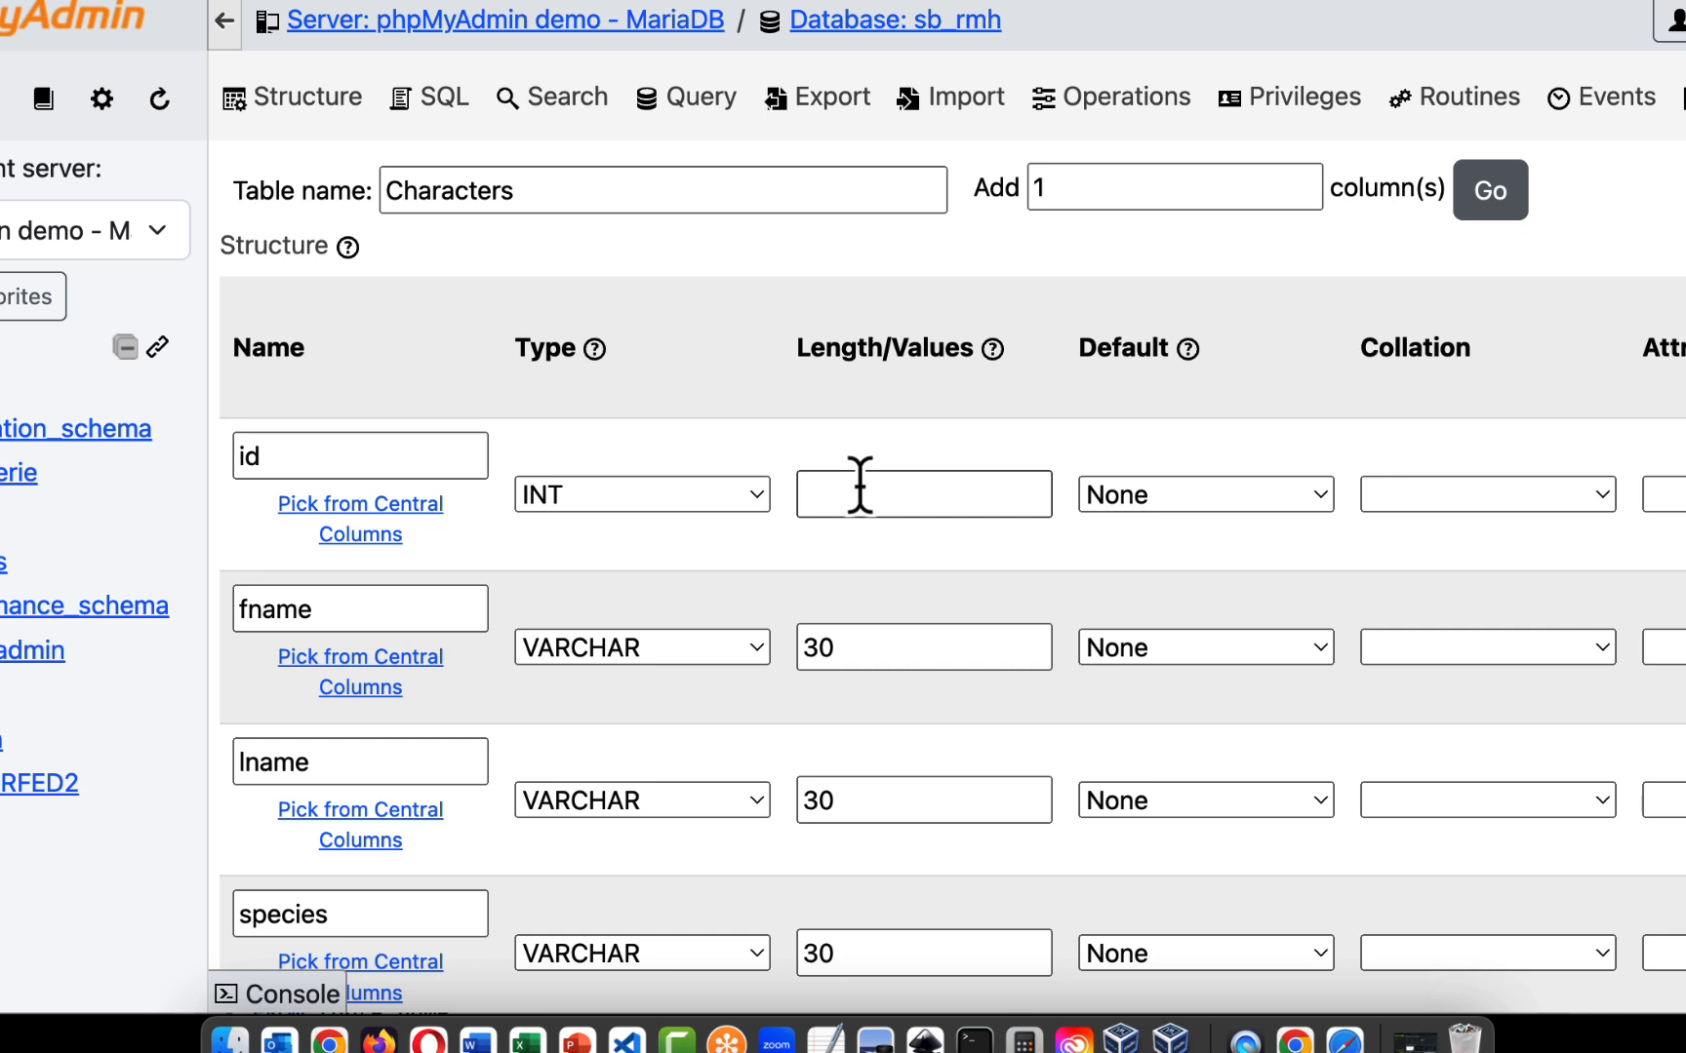
pyautogui.scroll(-3, 457, 475)
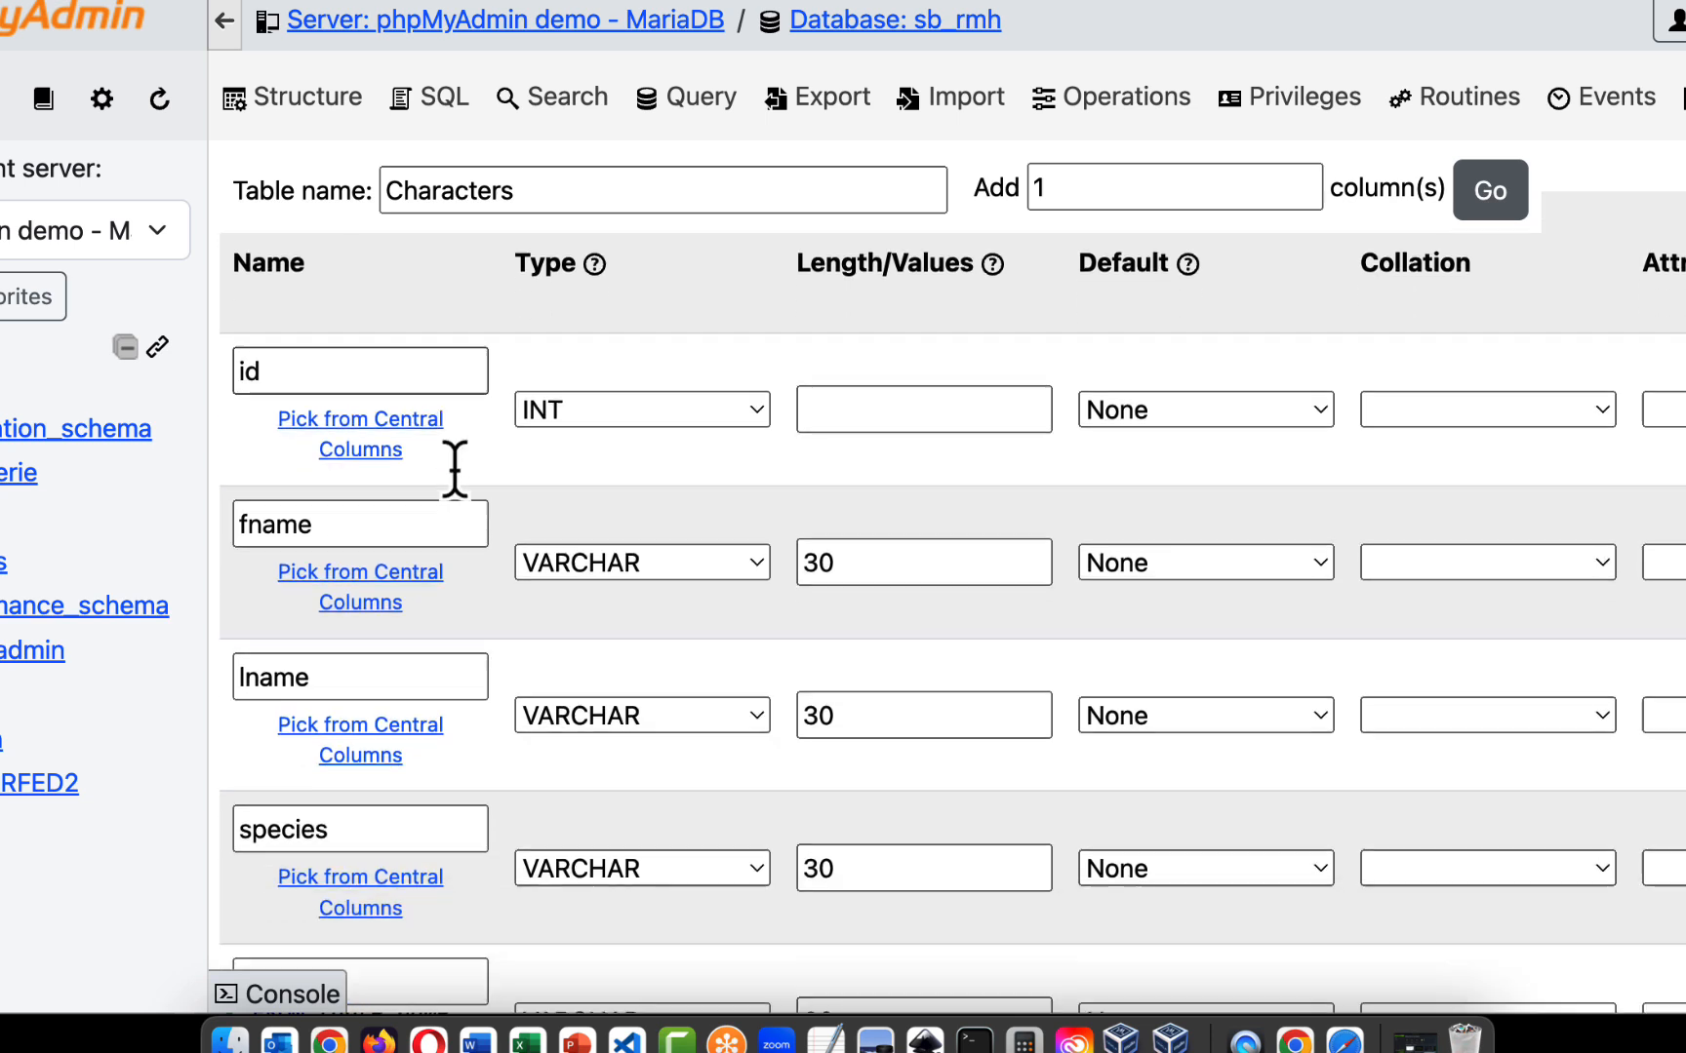
pyautogui.scroll(3, 456, 475)
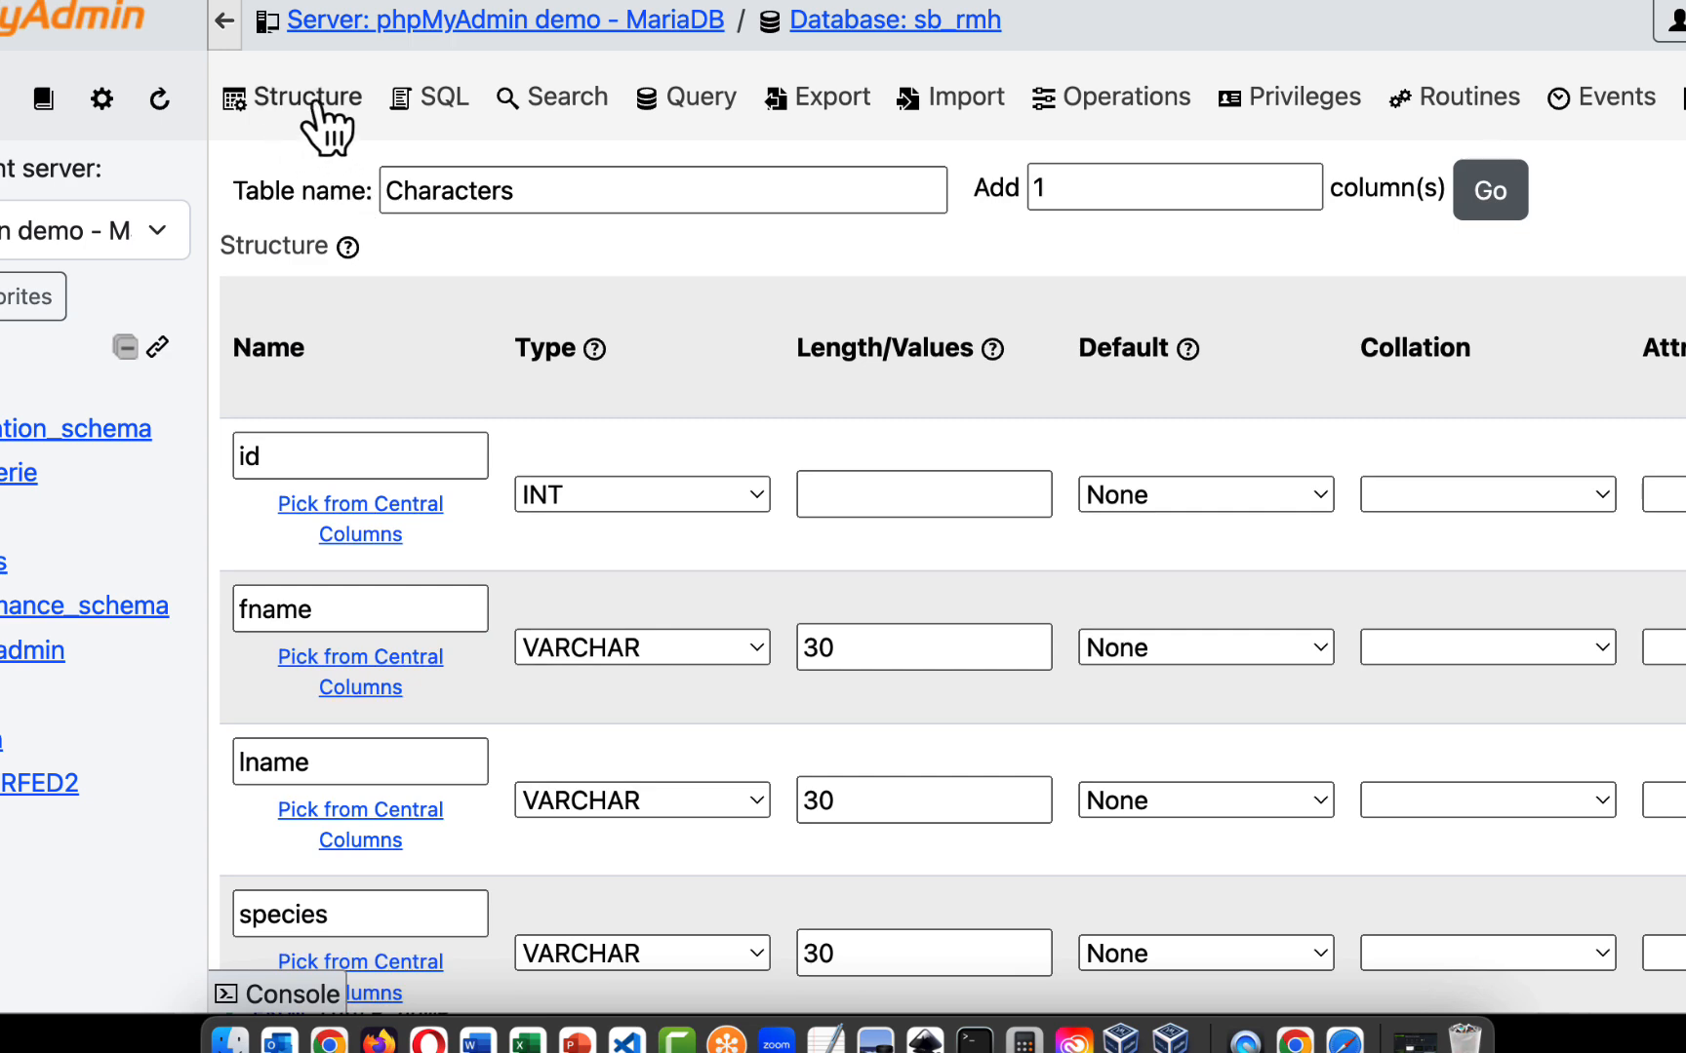
pyautogui.scroll(-10, 468, 461)
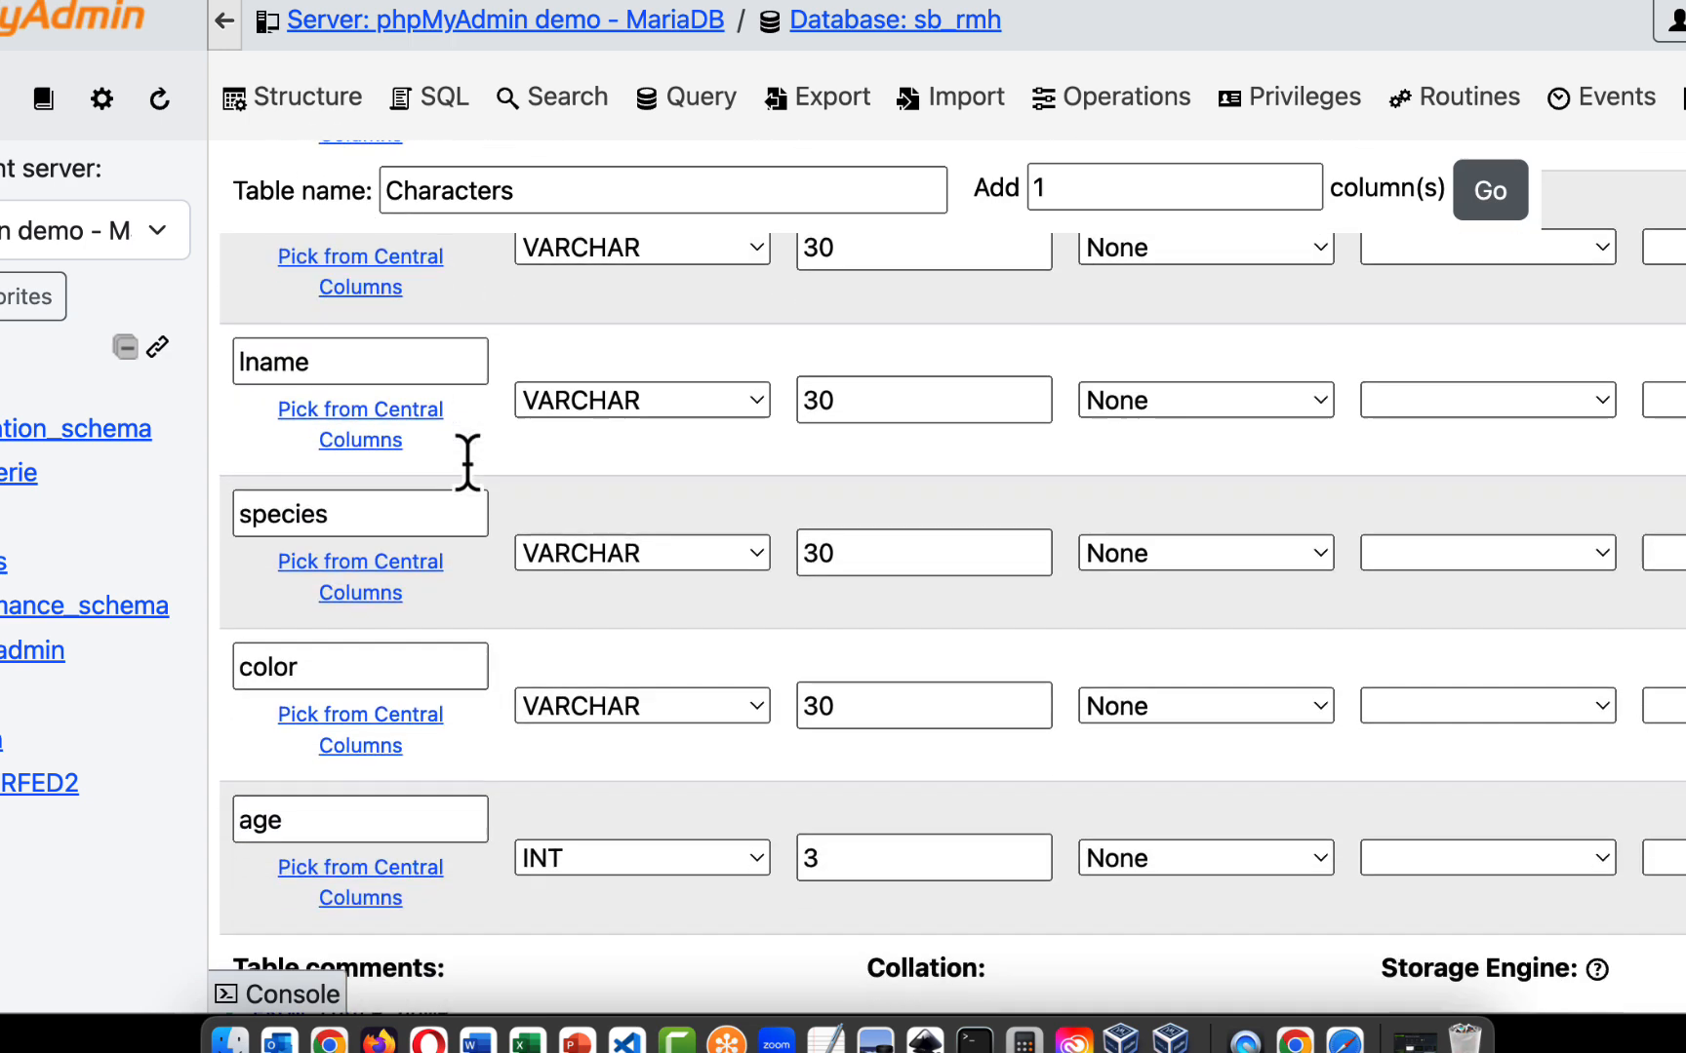
pyautogui.scroll(10, 456, 677)
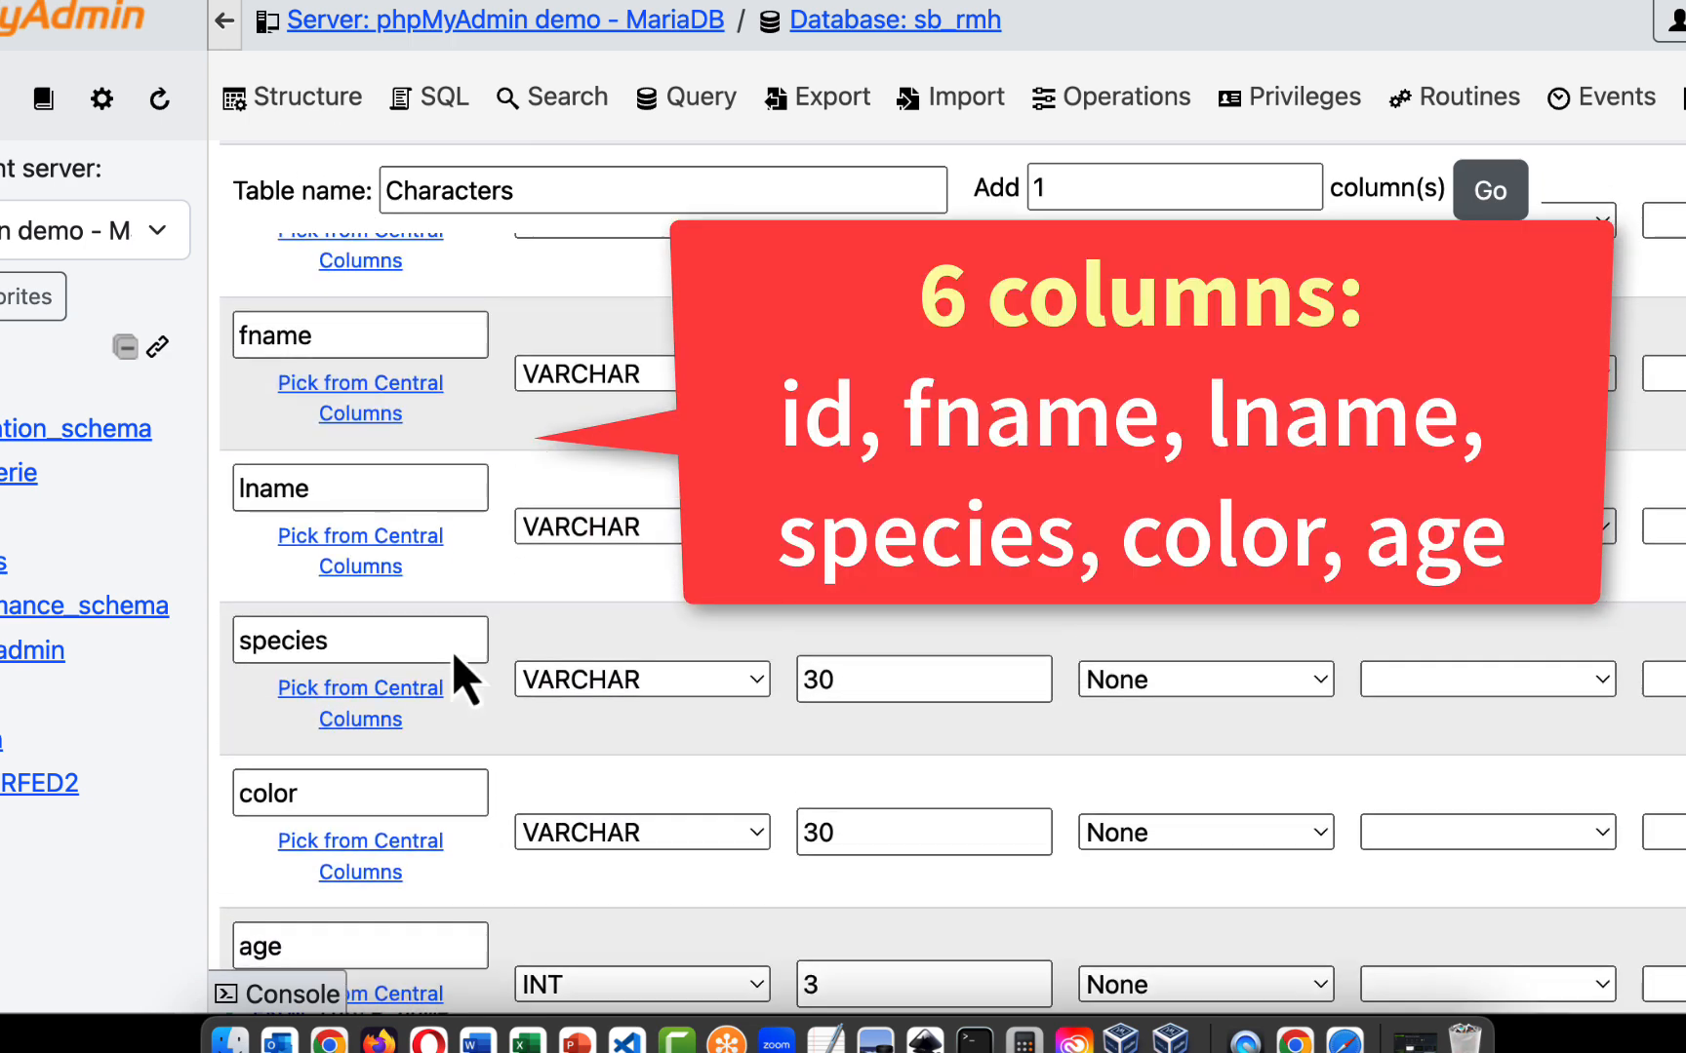
pyautogui.scroll(-3, 348, 456)
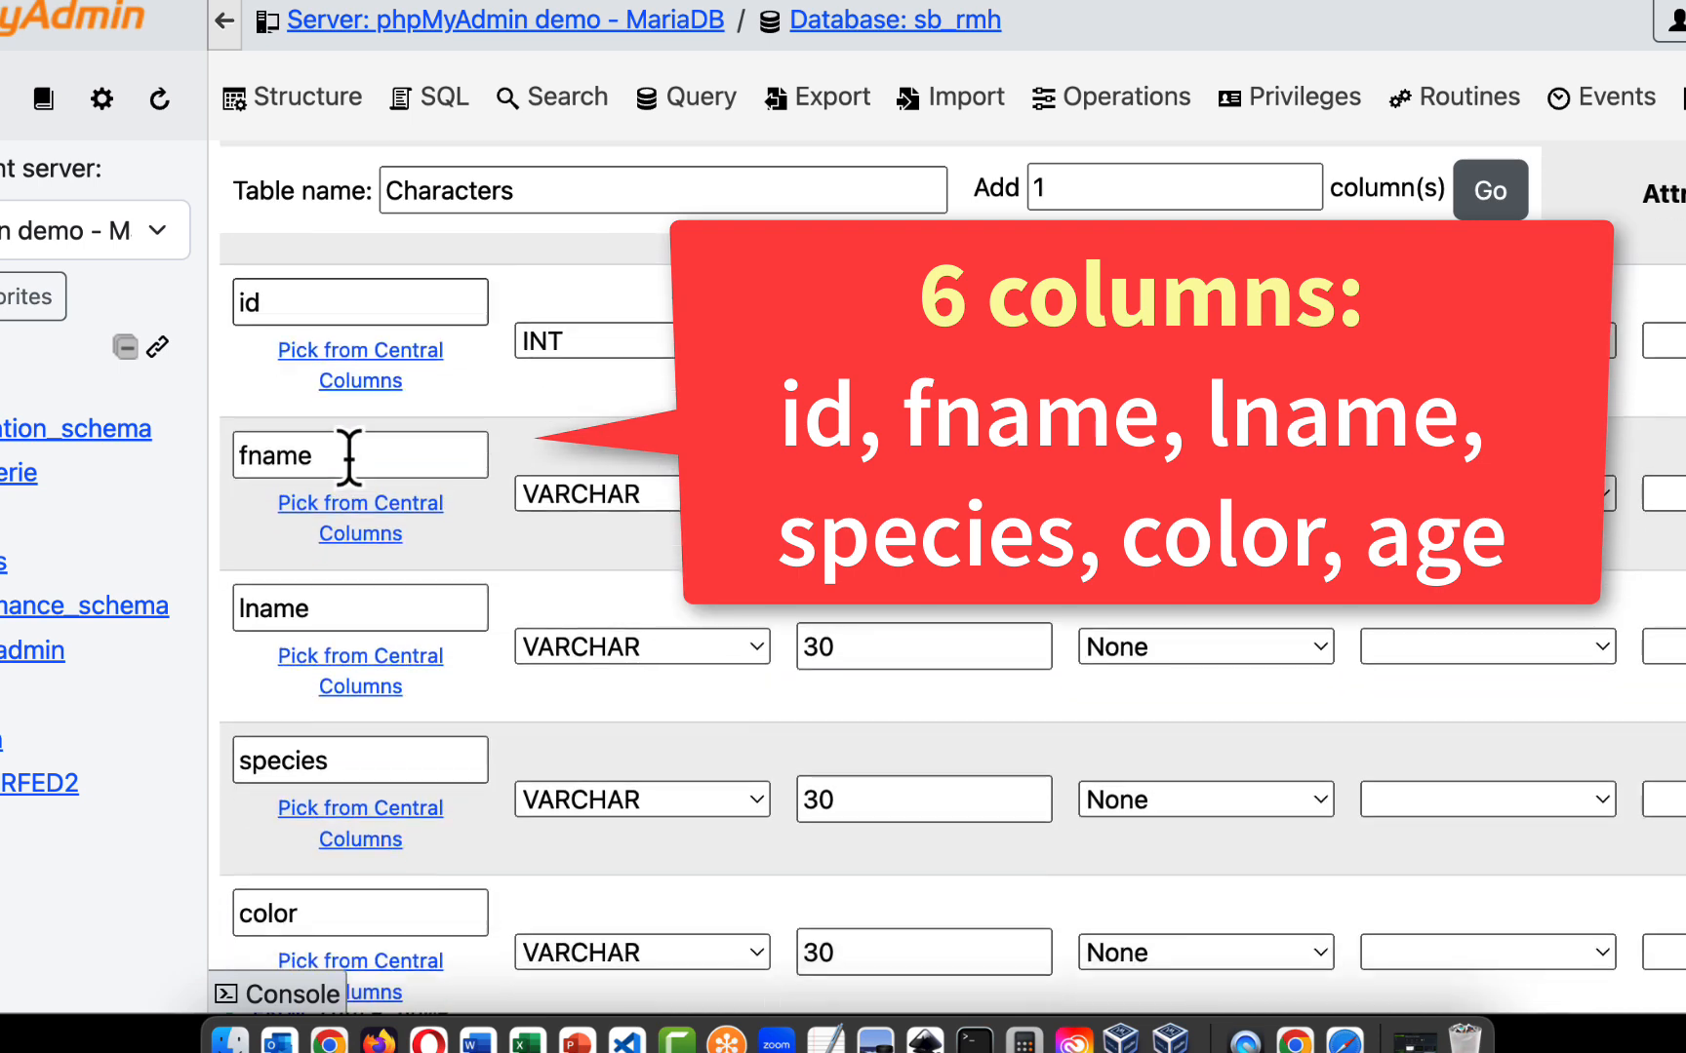
pyautogui.scroll(-5, 364, 562)
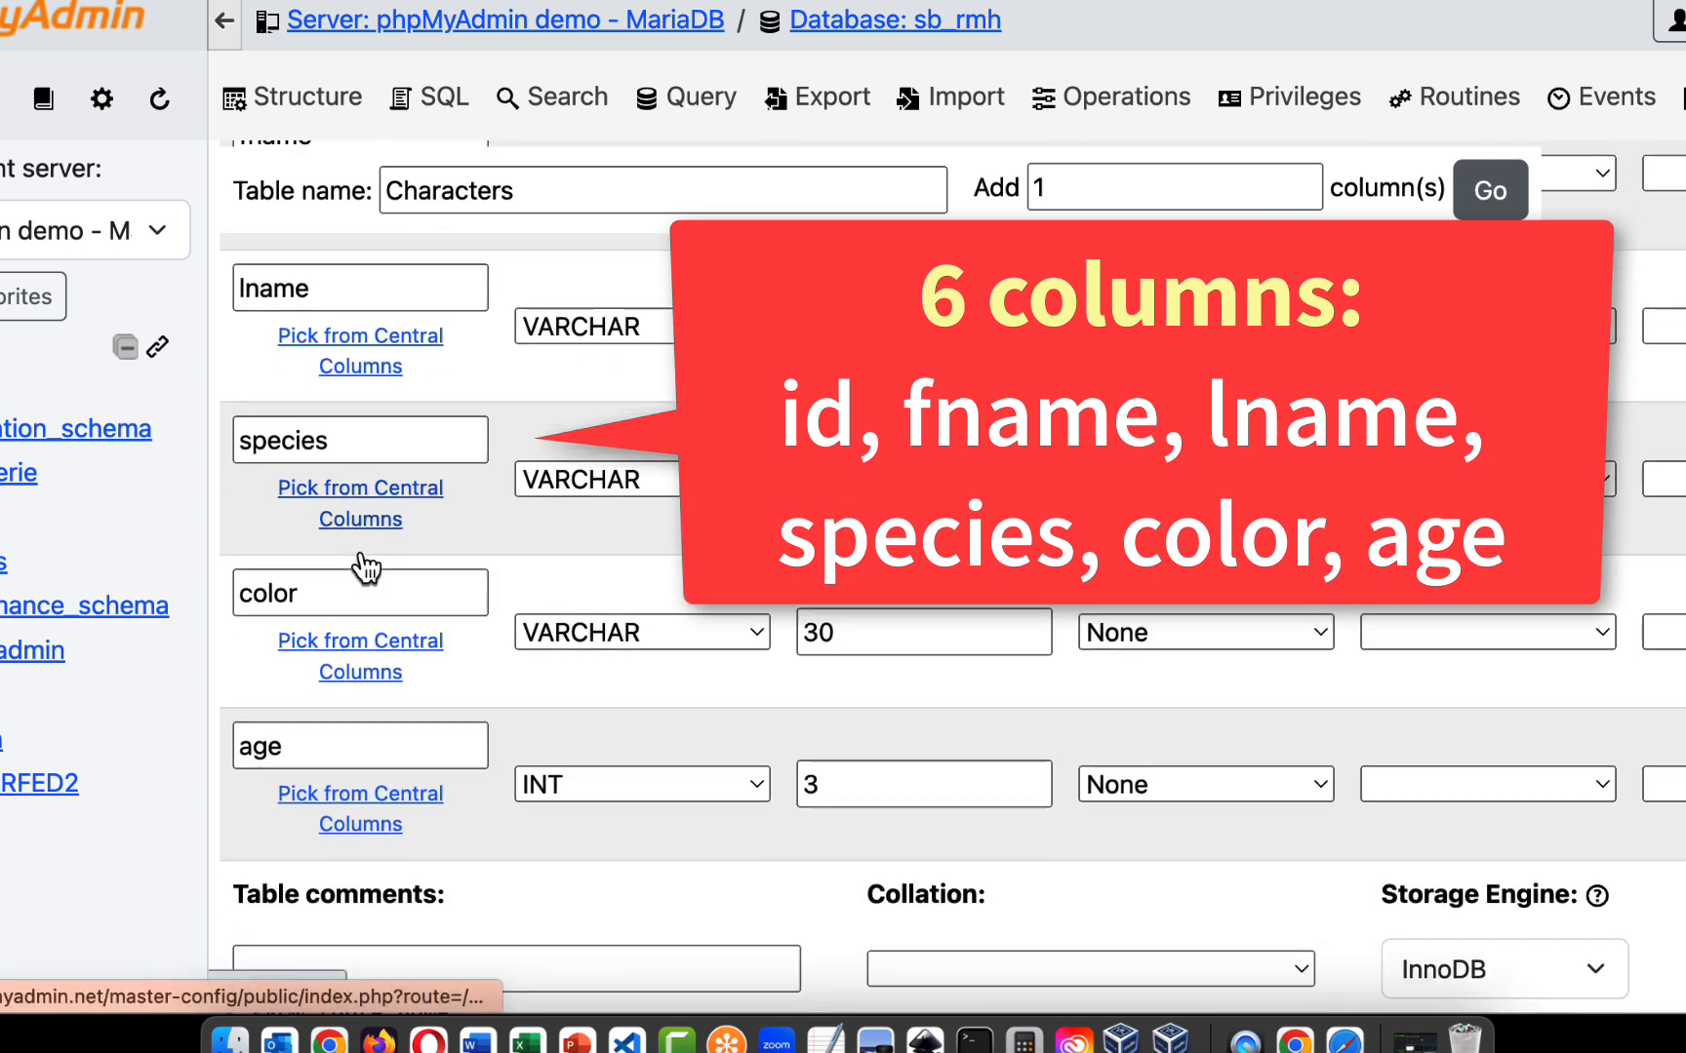
pyautogui.scroll(8, 530, 764)
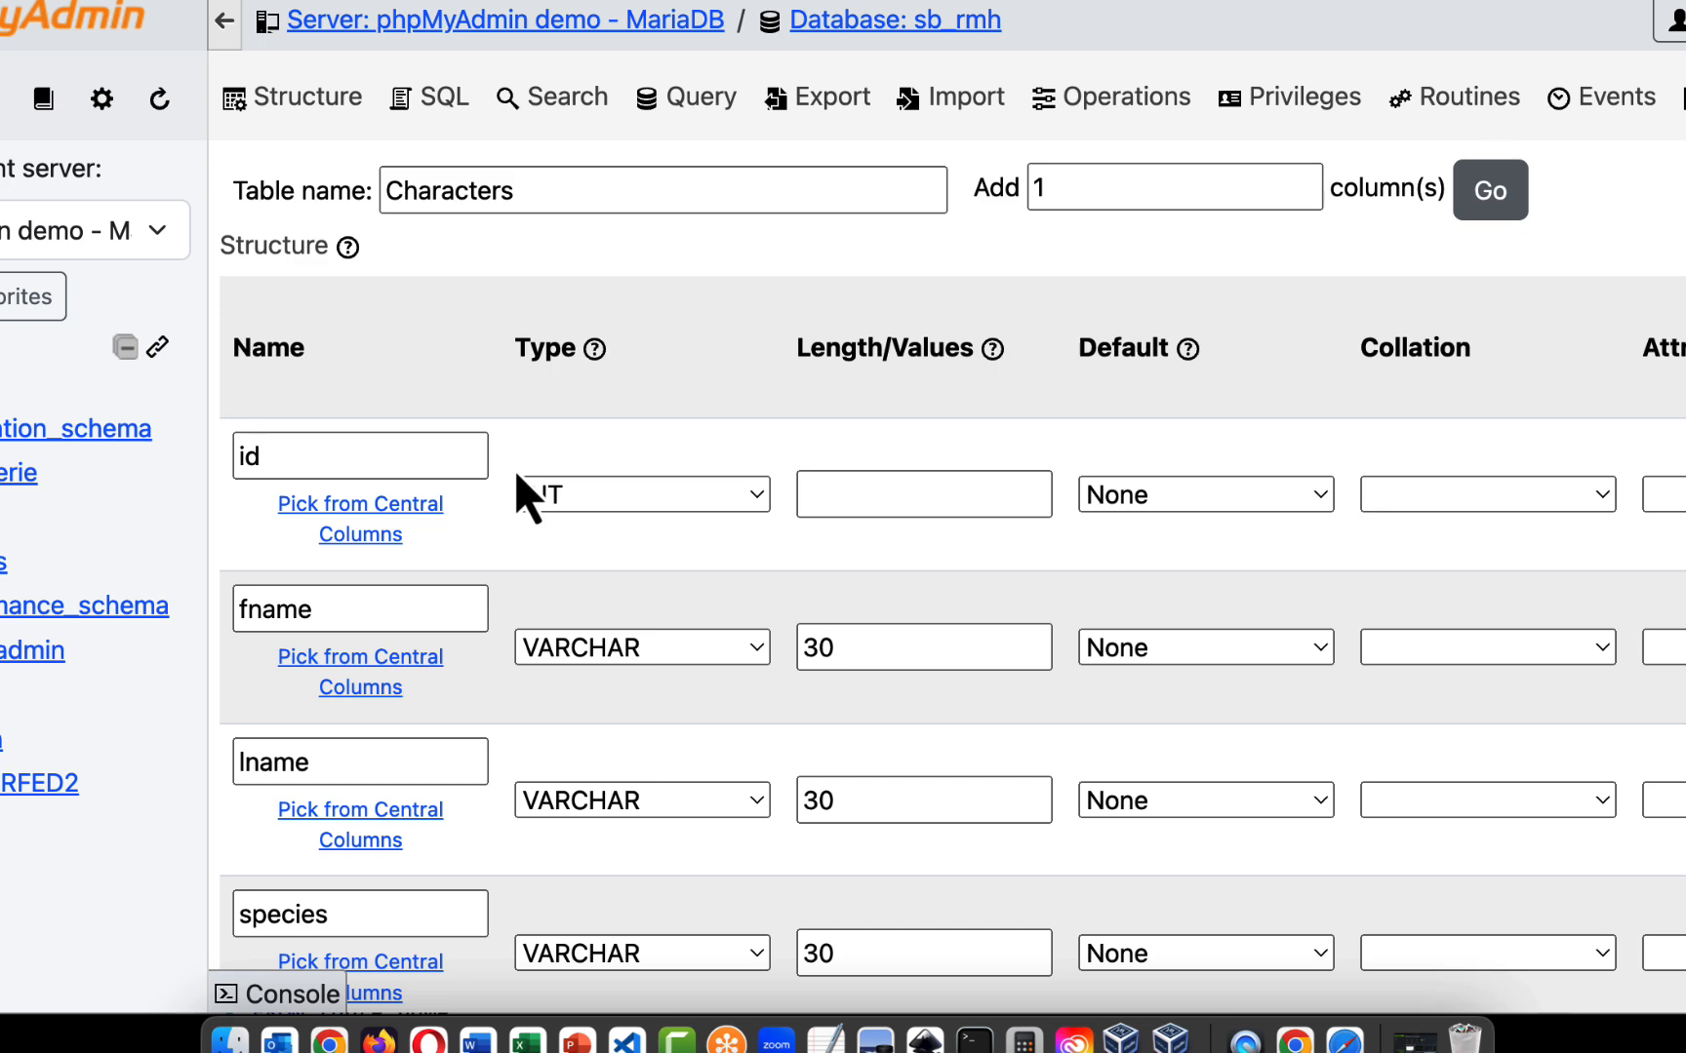
# - Save the column definitions to create the Characters table in the sb_rmh database
pyautogui.scroll(-15, 517, 478)
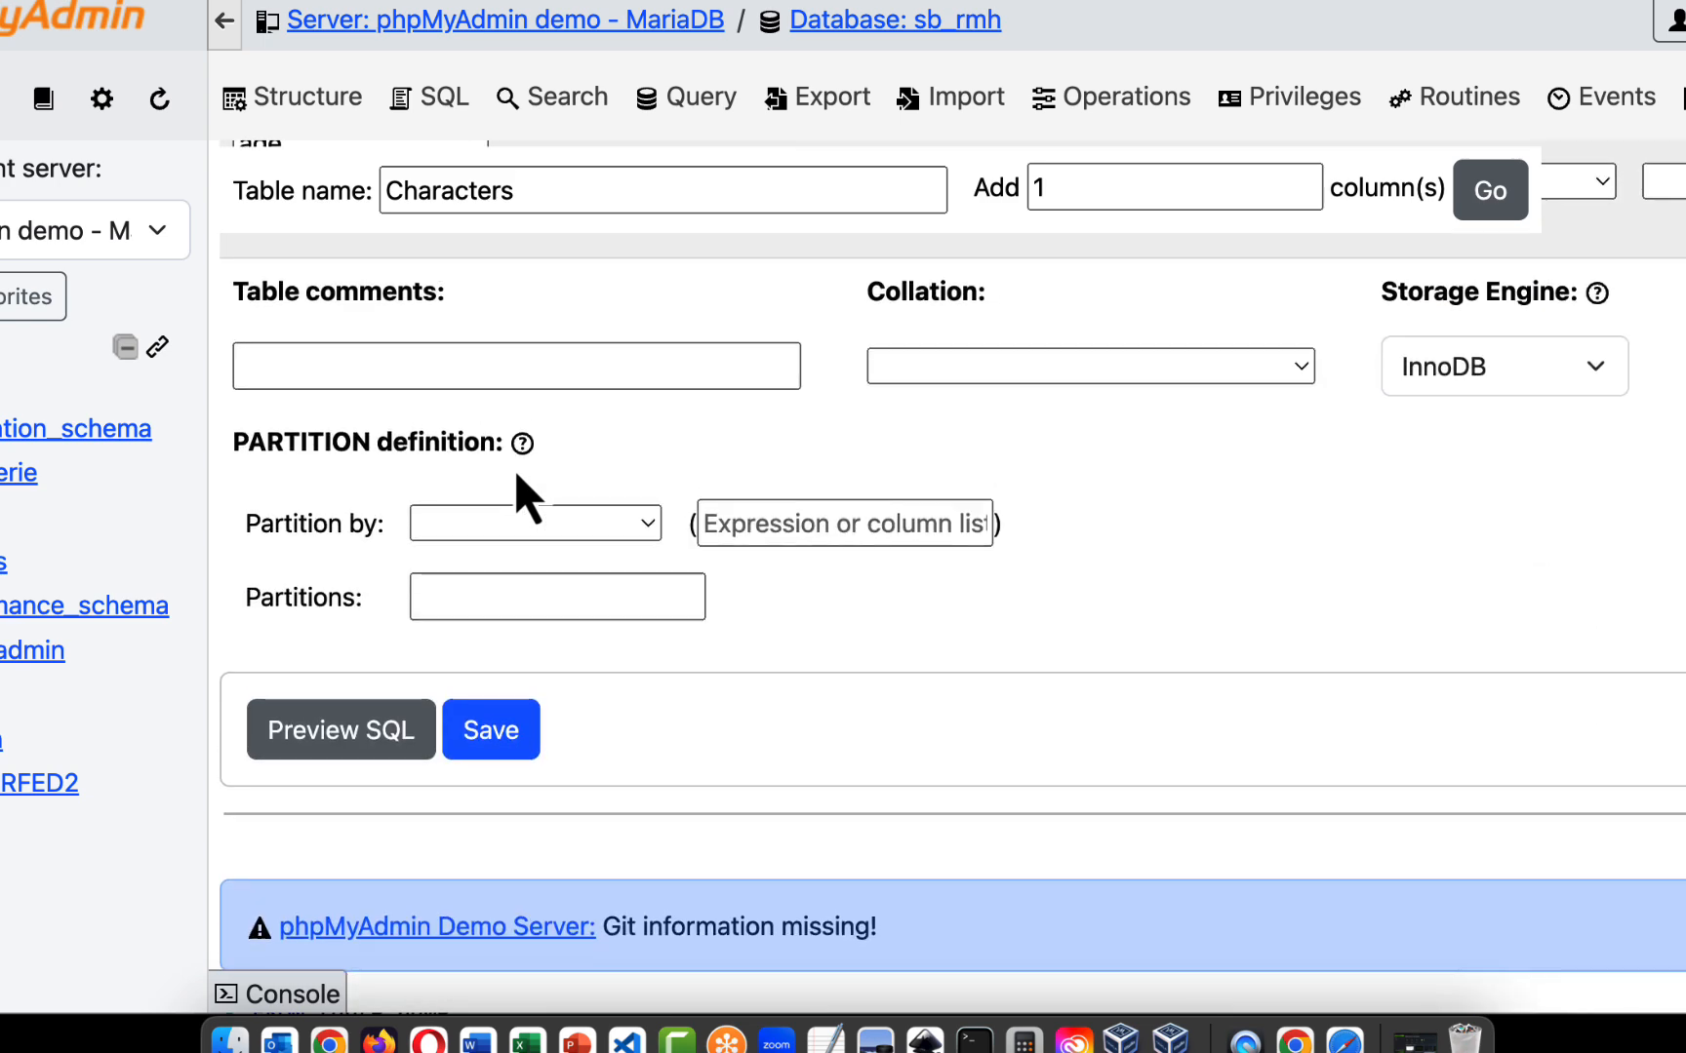
pyautogui.scroll(7, 517, 476)
pyautogui.scroll(-6, 517, 476)
pyautogui.scroll(4, 517, 476)
pyautogui.scroll(-4, 517, 476)
pyautogui.scroll(-1, 513, 469)
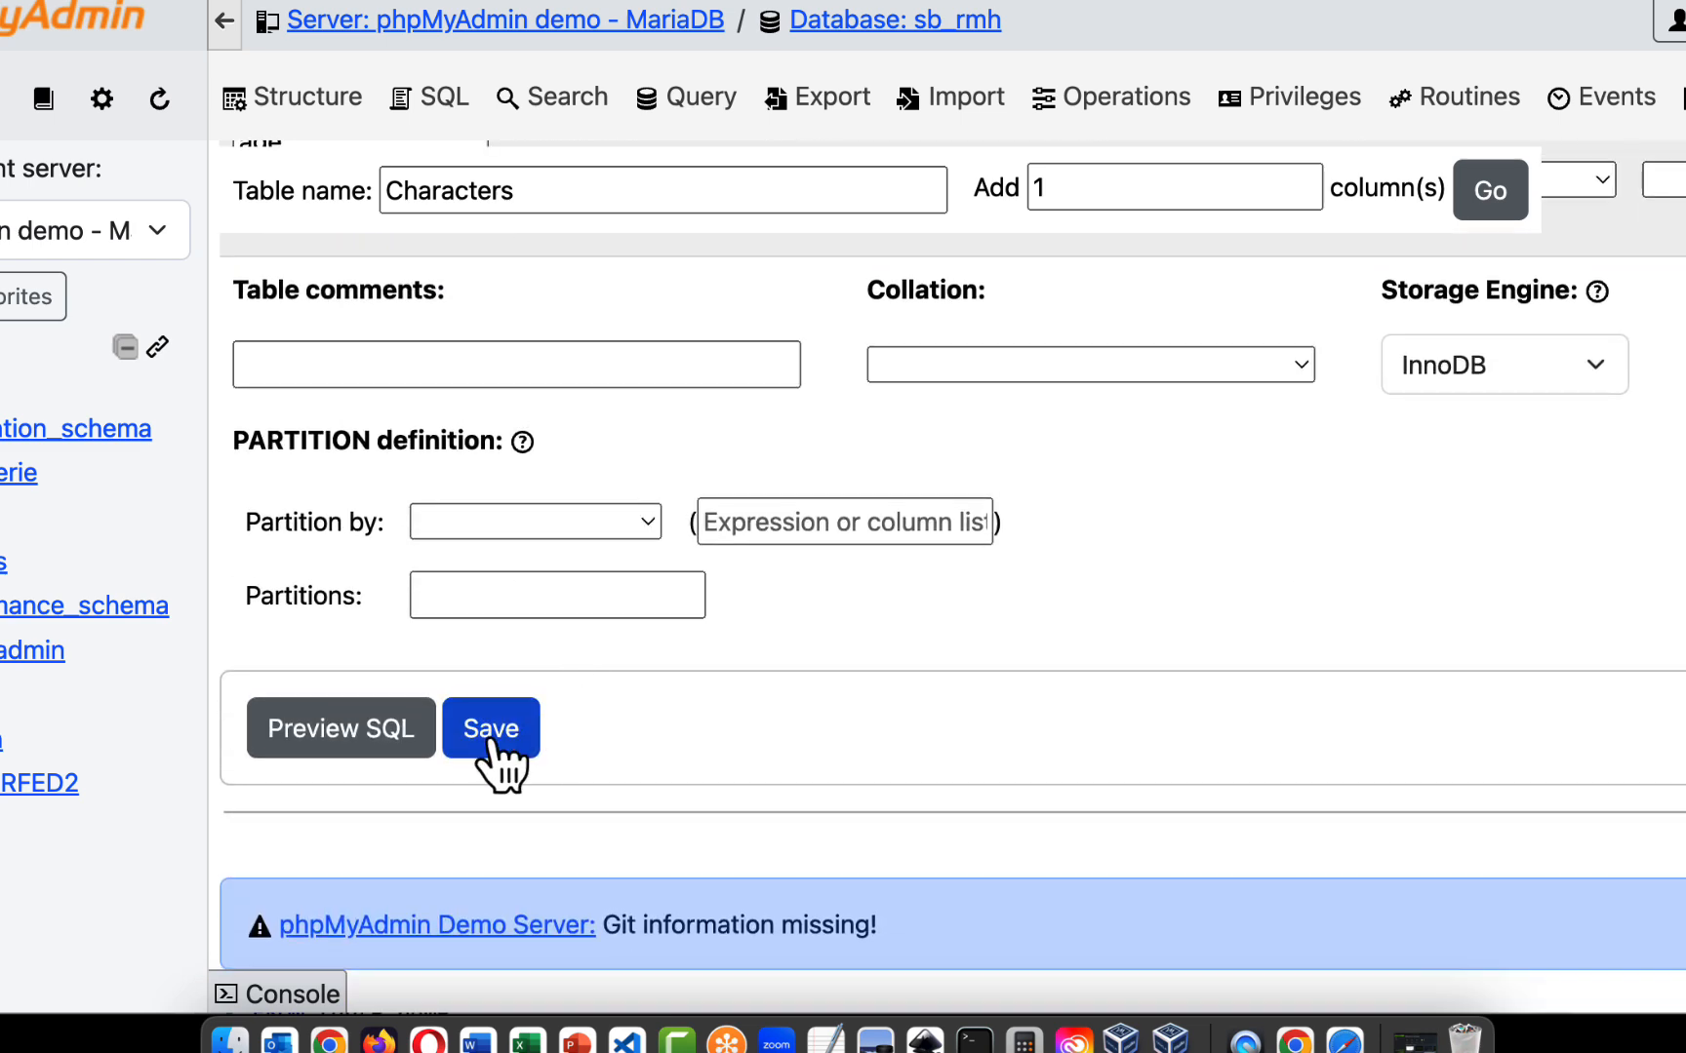
pyautogui.scroll(5, 799, 560)
pyautogui.scroll(-5, 798, 561)
pyautogui.scroll(1, 799, 561)
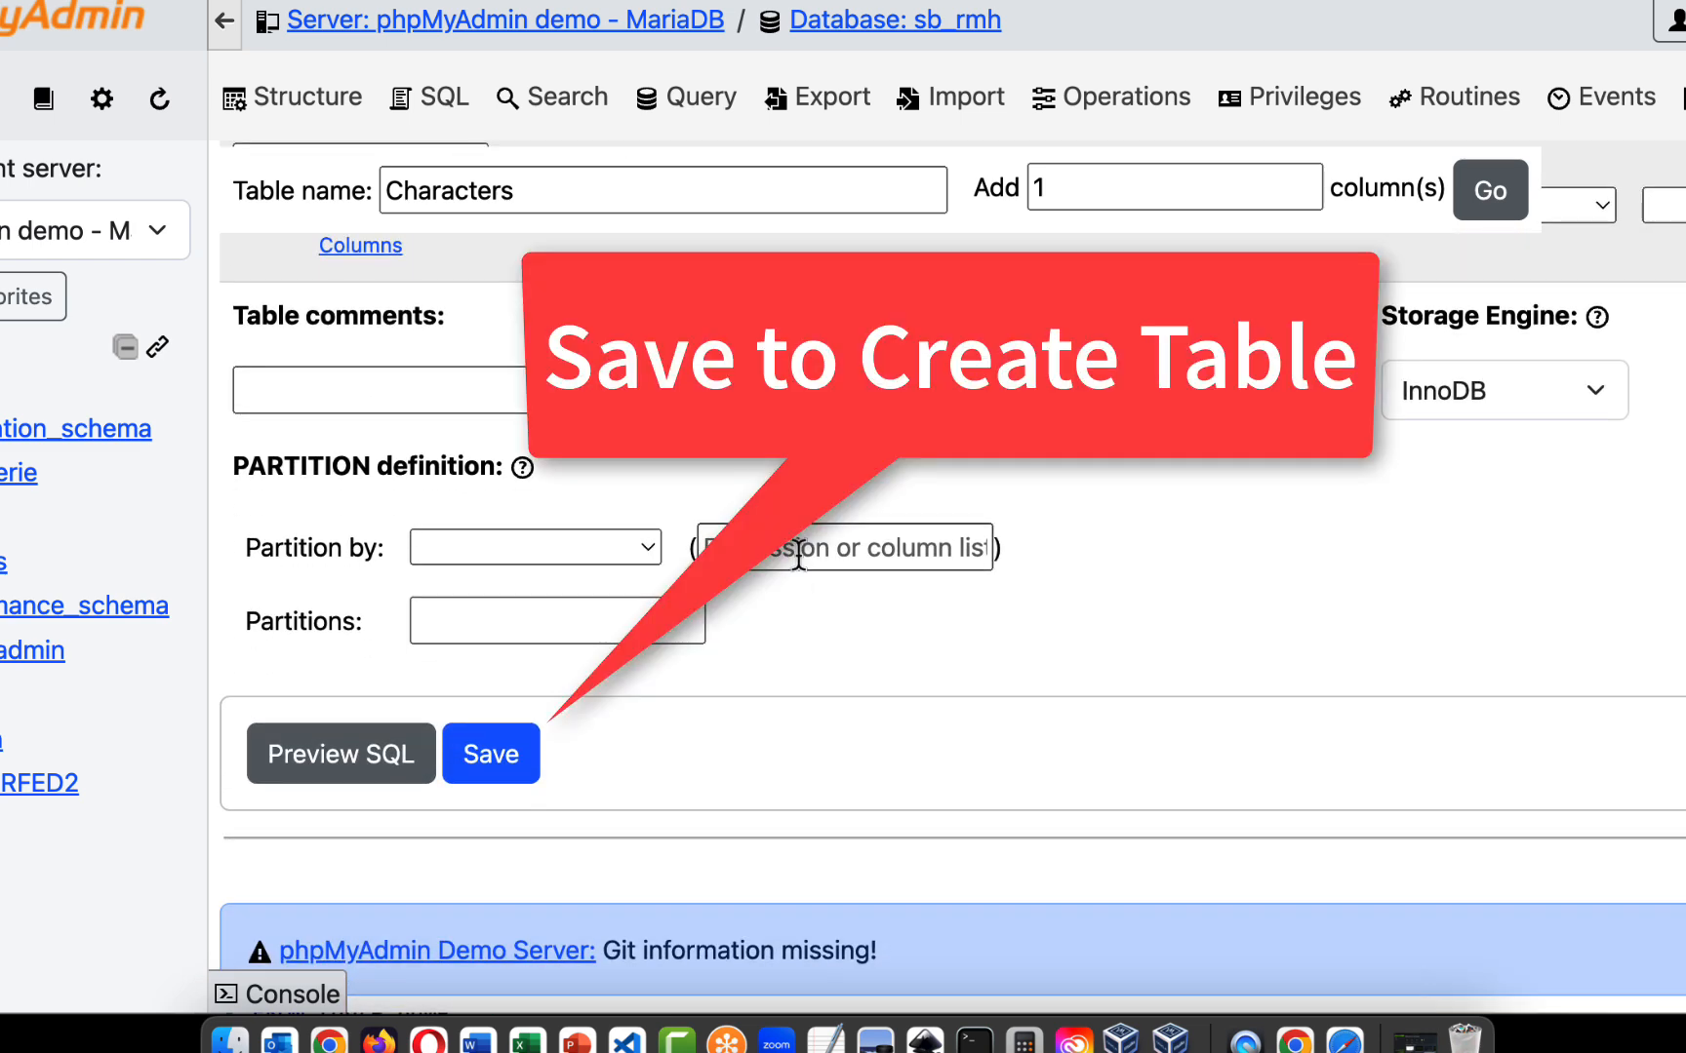
pyautogui.click(501, 759)
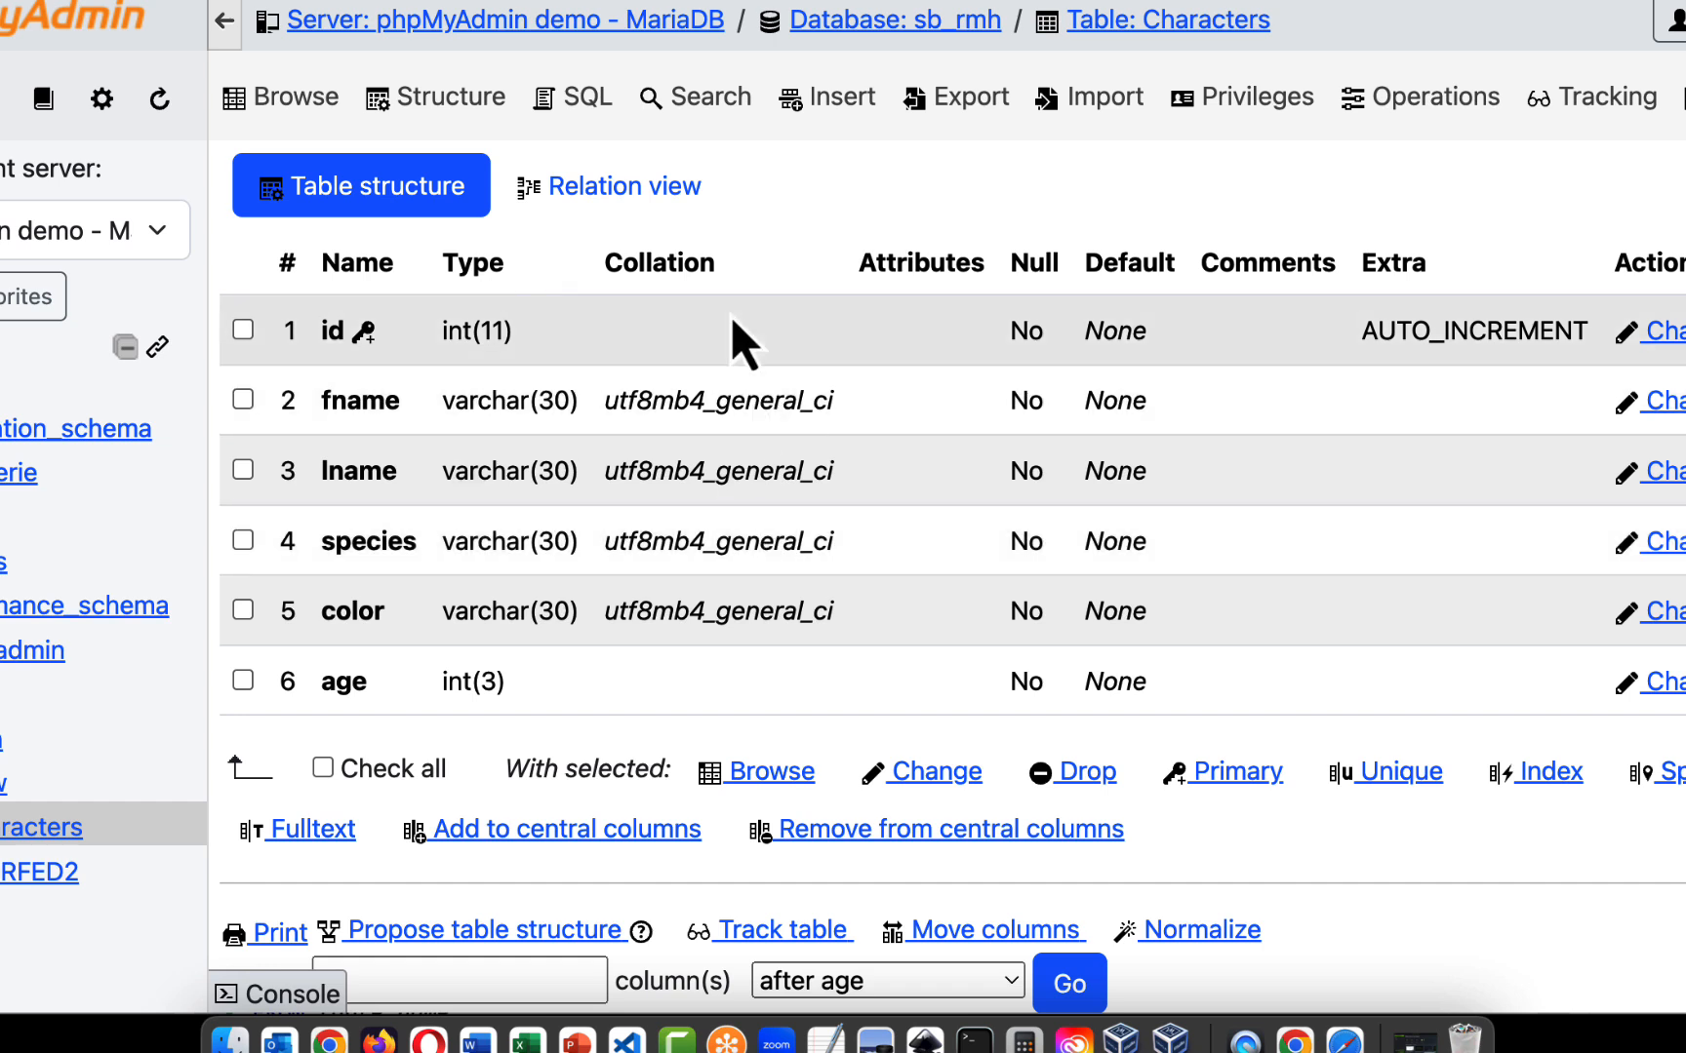
# - Open the form for inserting rows into the Characters table and look over its entry fields
pyautogui.moveTo(827, 549)
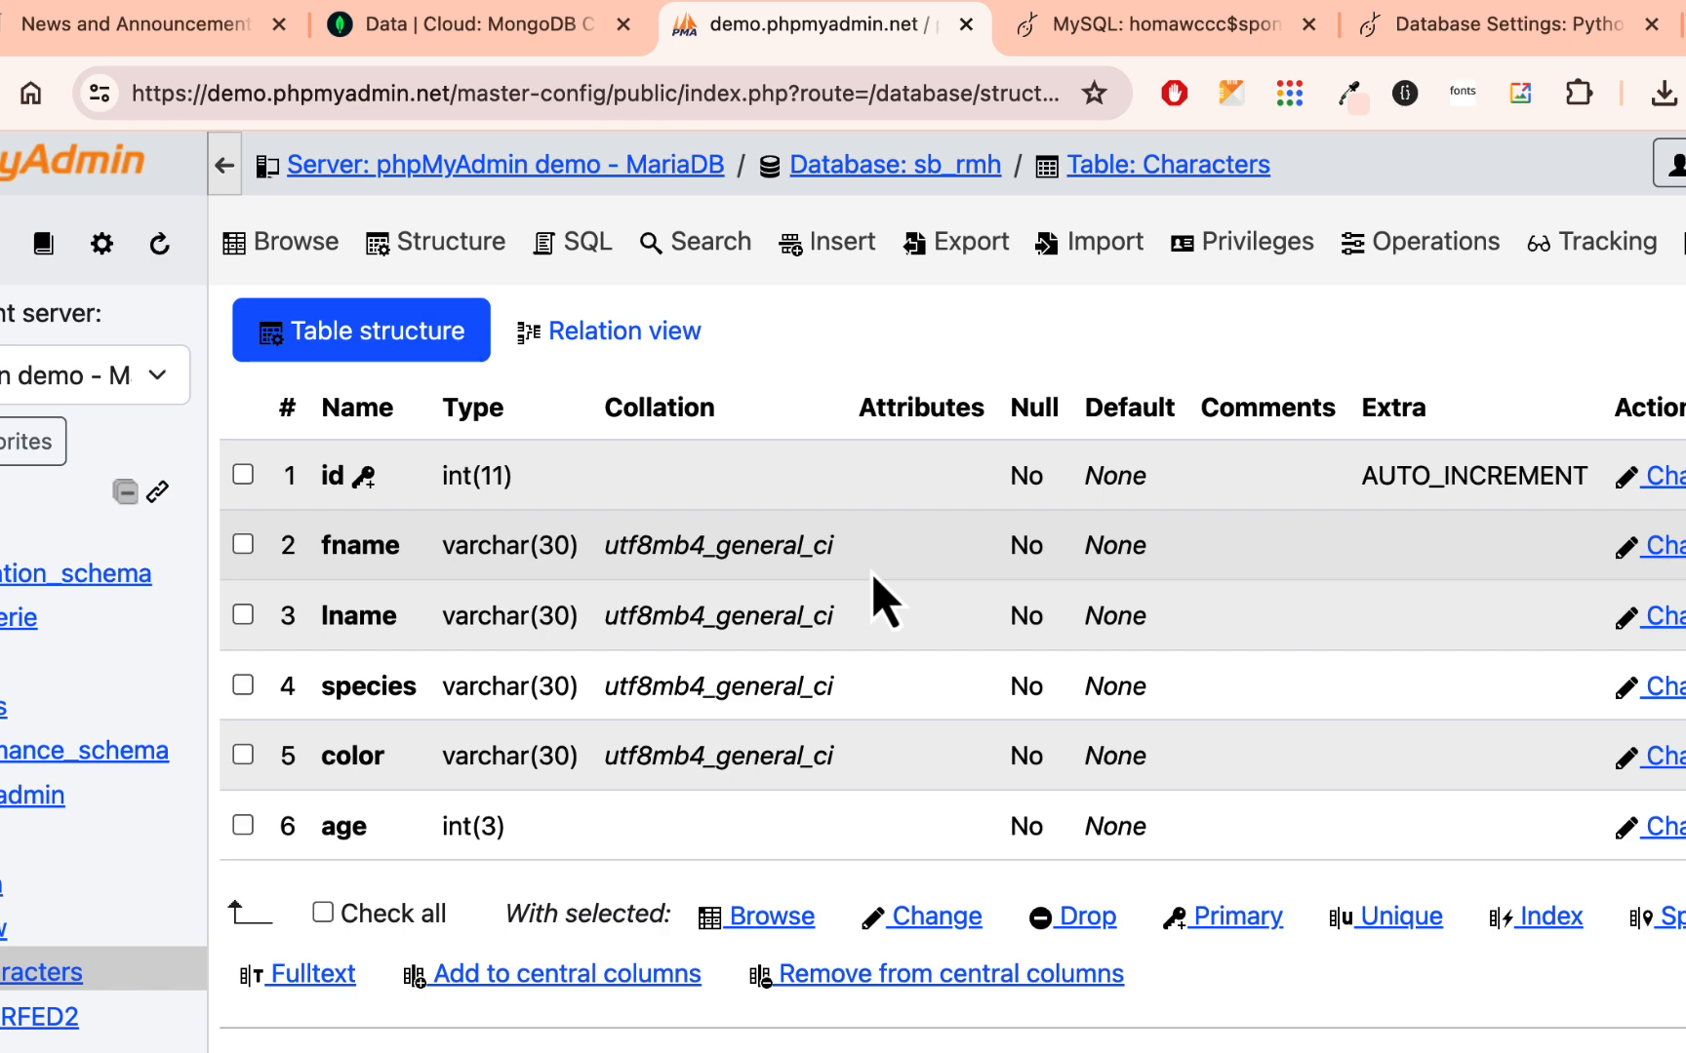
pyautogui.click(844, 246)
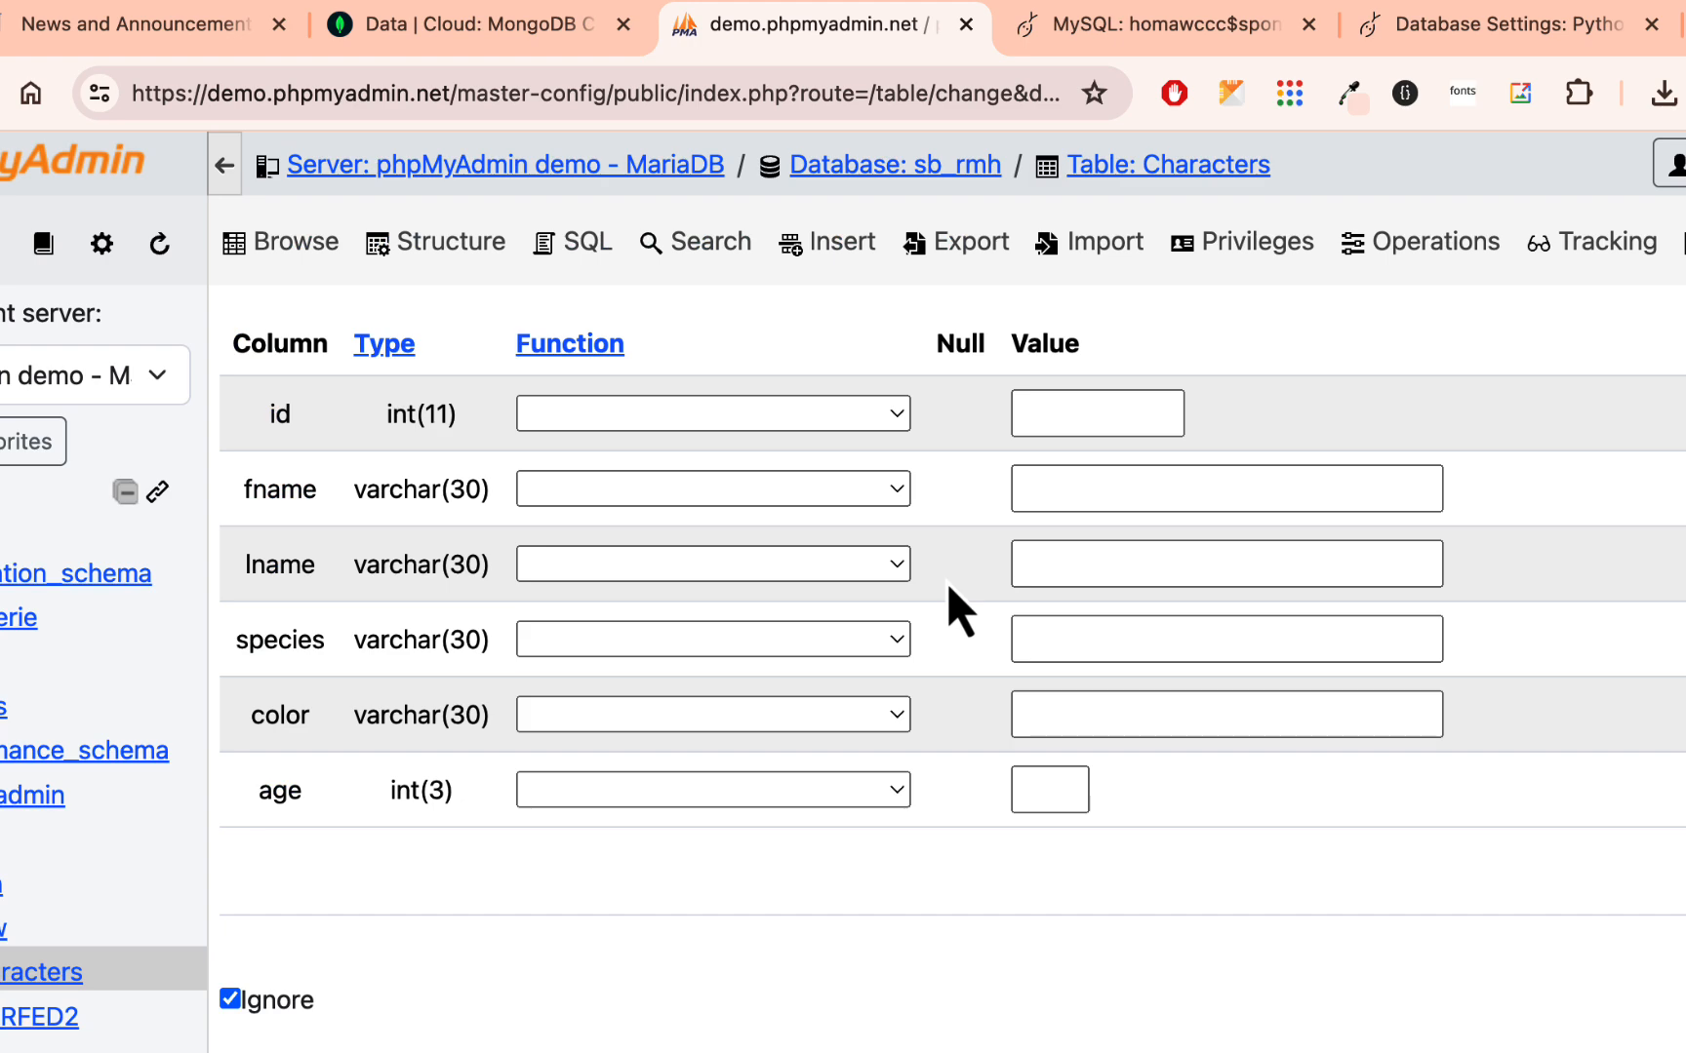
pyautogui.scroll(-3, 949, 588)
pyautogui.scroll(-6, 950, 589)
pyautogui.scroll(5, 949, 588)
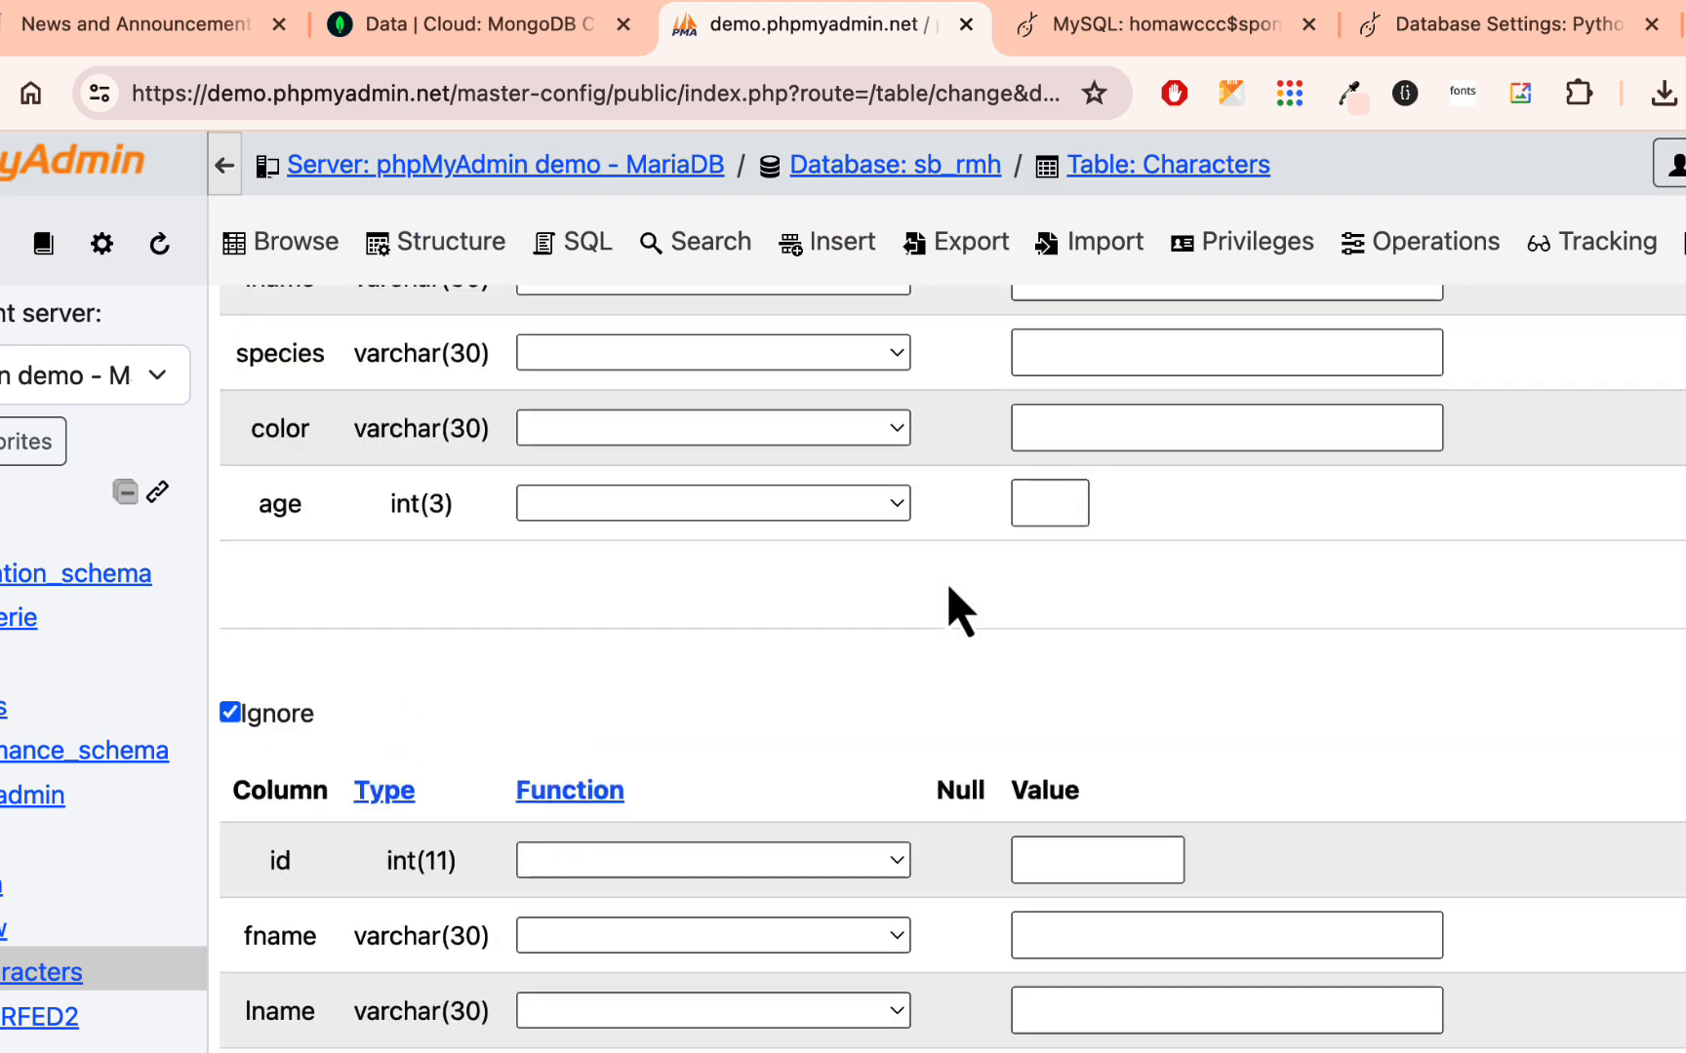
# - Check the functions offered for the fname column in the first row's entry form, leaving the function blank
pyautogui.scroll(-4, 949, 588)
pyautogui.scroll(-10, 947, 582)
pyautogui.scroll(8, 947, 585)
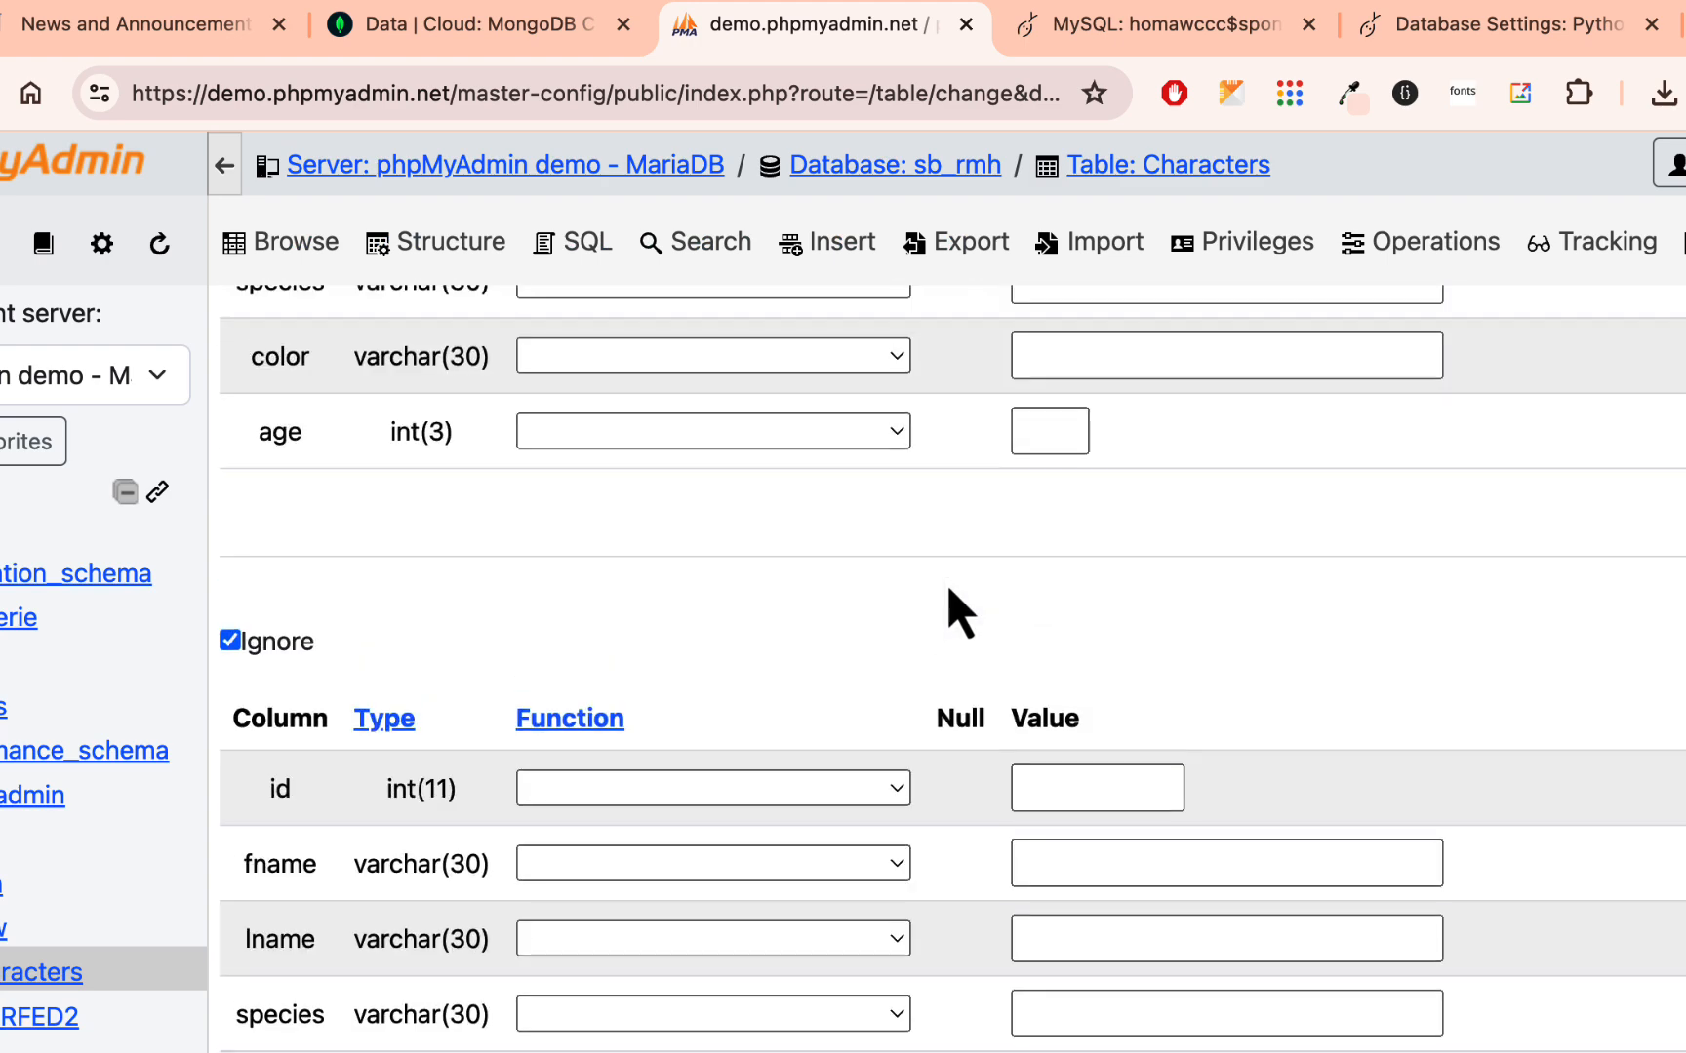
pyautogui.scroll(-5, 948, 584)
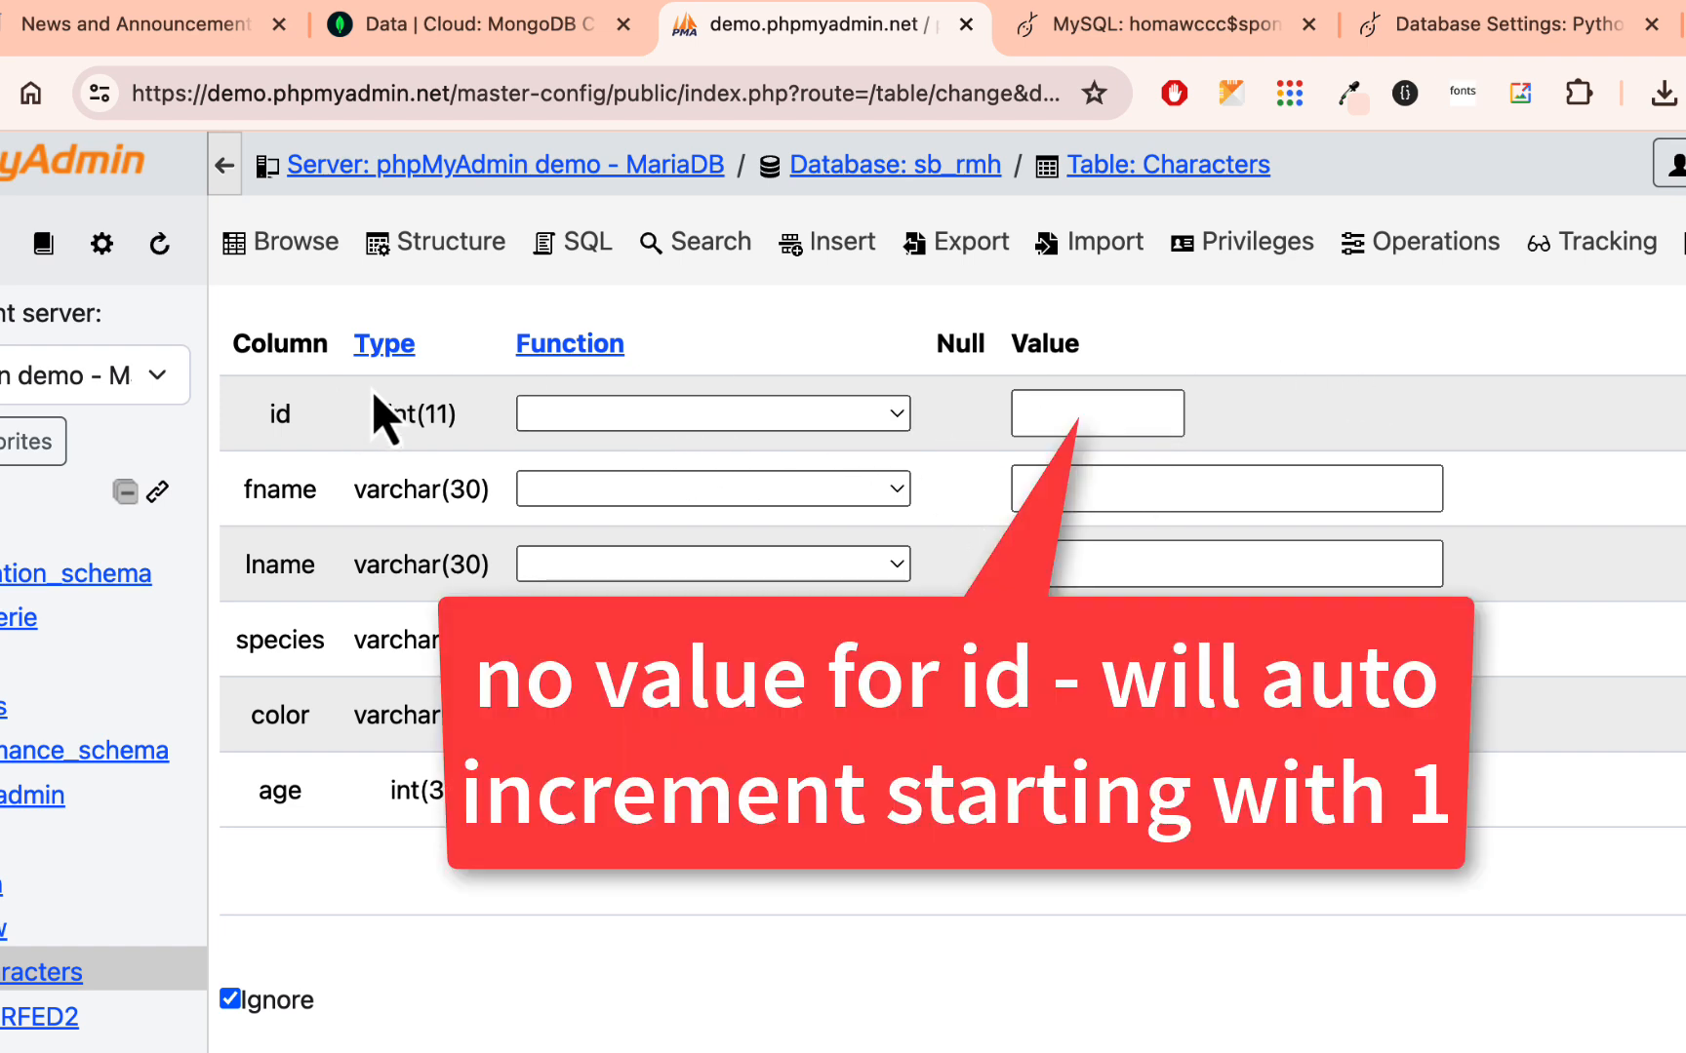
pyautogui.click(861, 492)
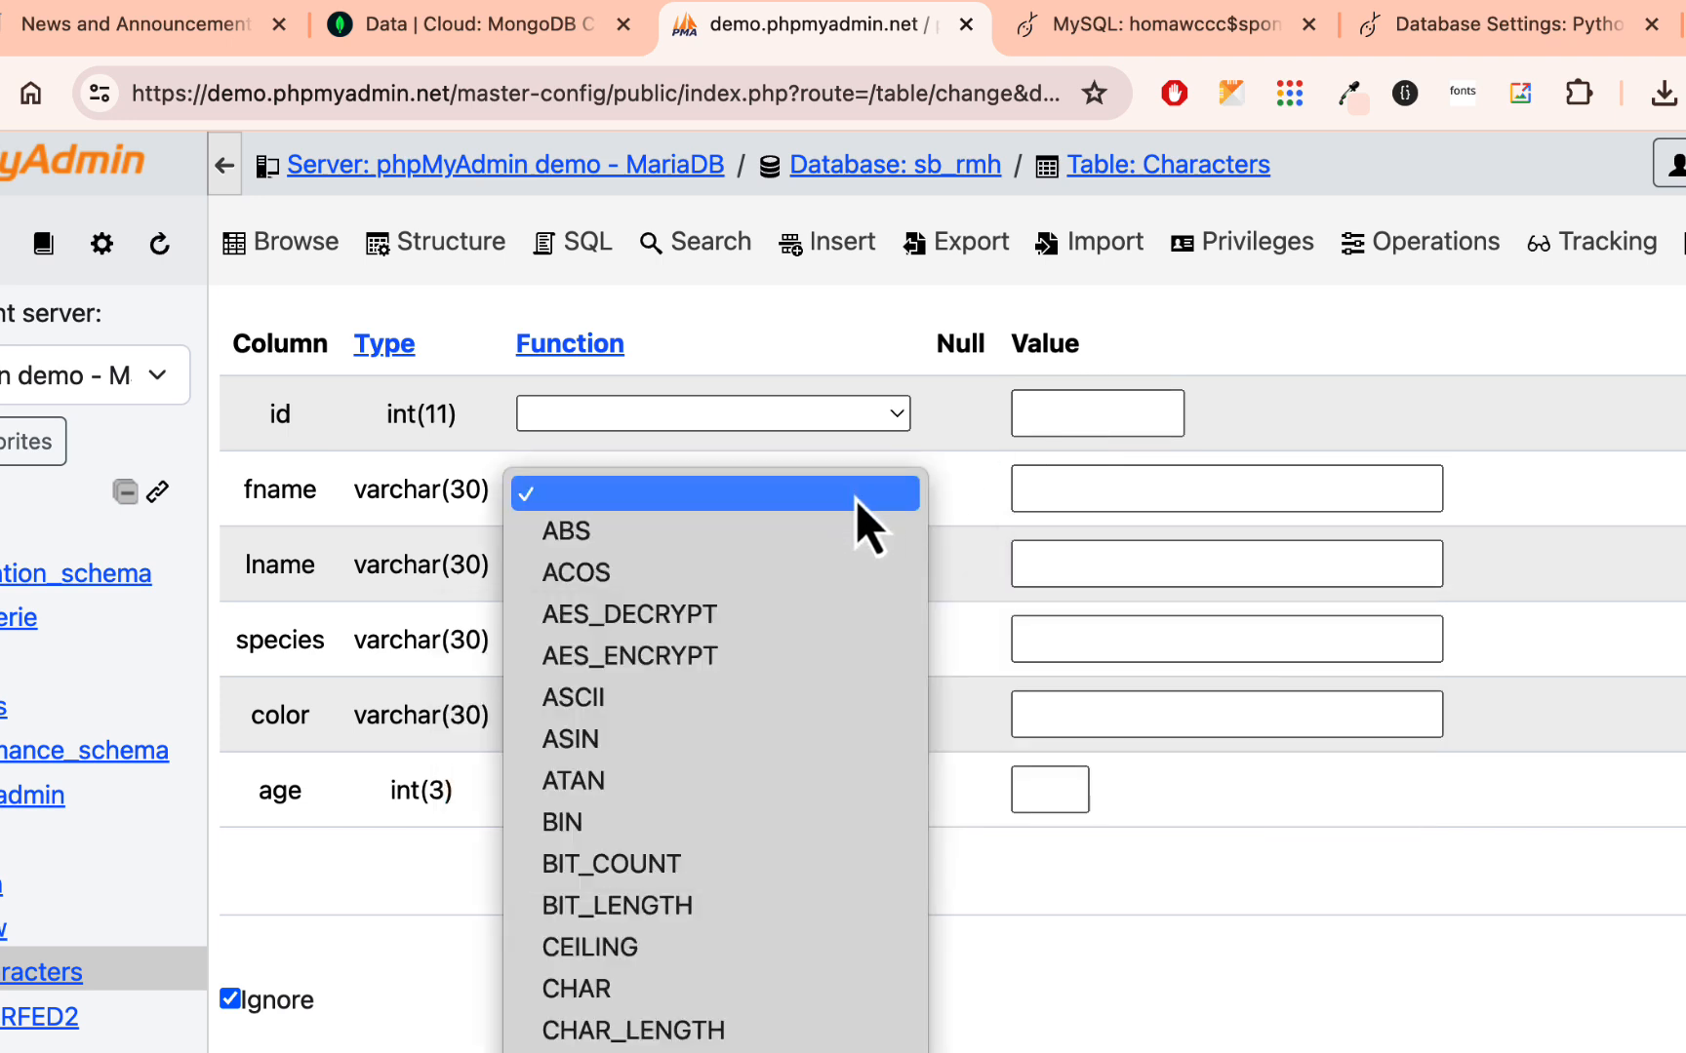
pyautogui.click(850, 498)
# - Consult the characters collection in MongoDB and enter fname Spongebob and lname Squarepants for the first new row
pyautogui.click(1141, 487)
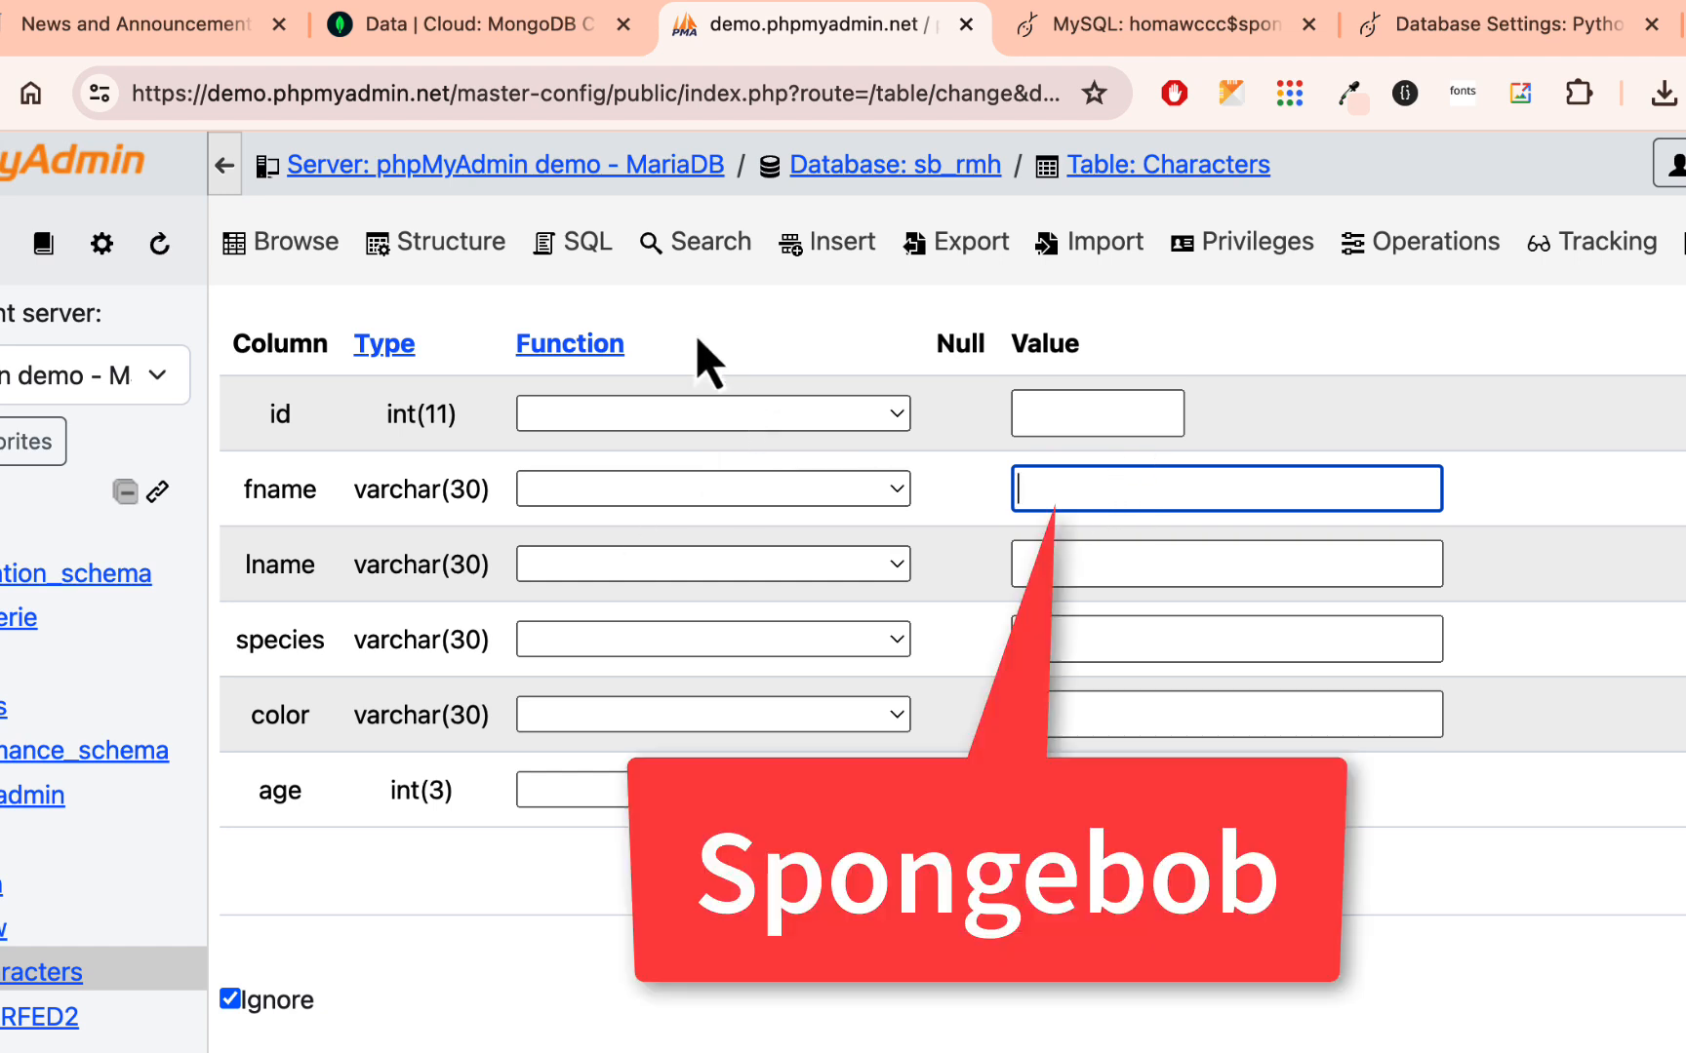
pyautogui.click(538, 21)
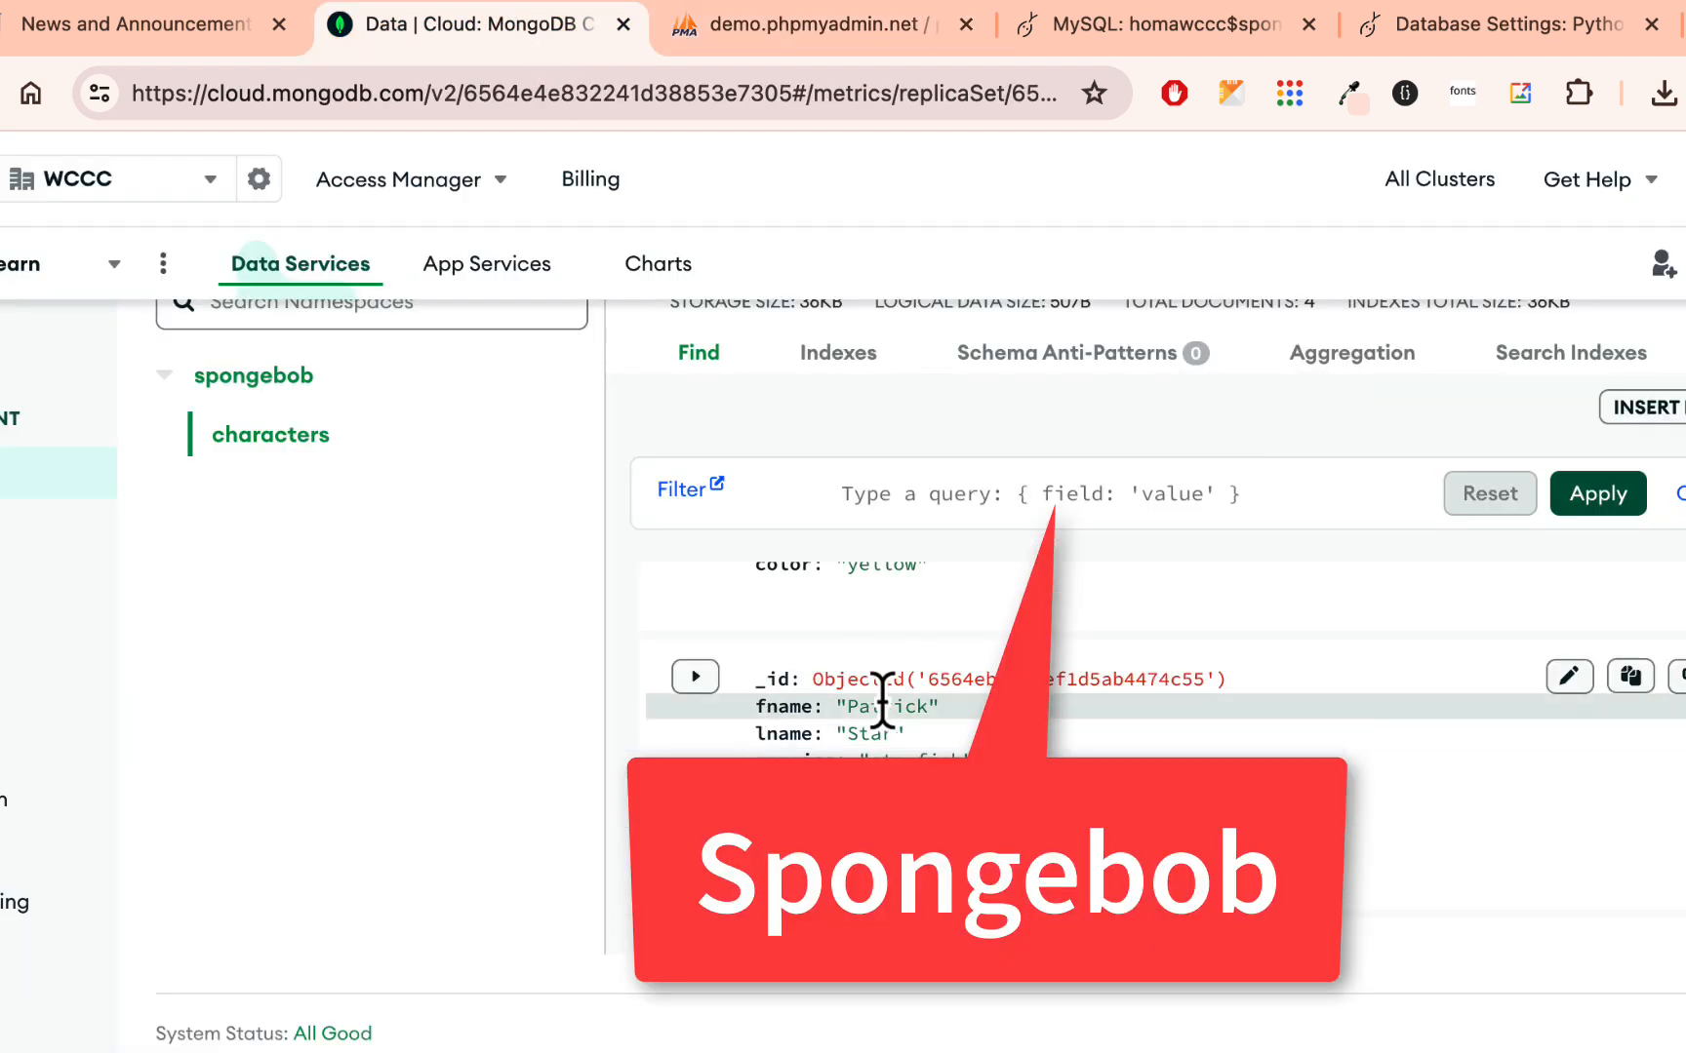
pyautogui.click(936, 24)
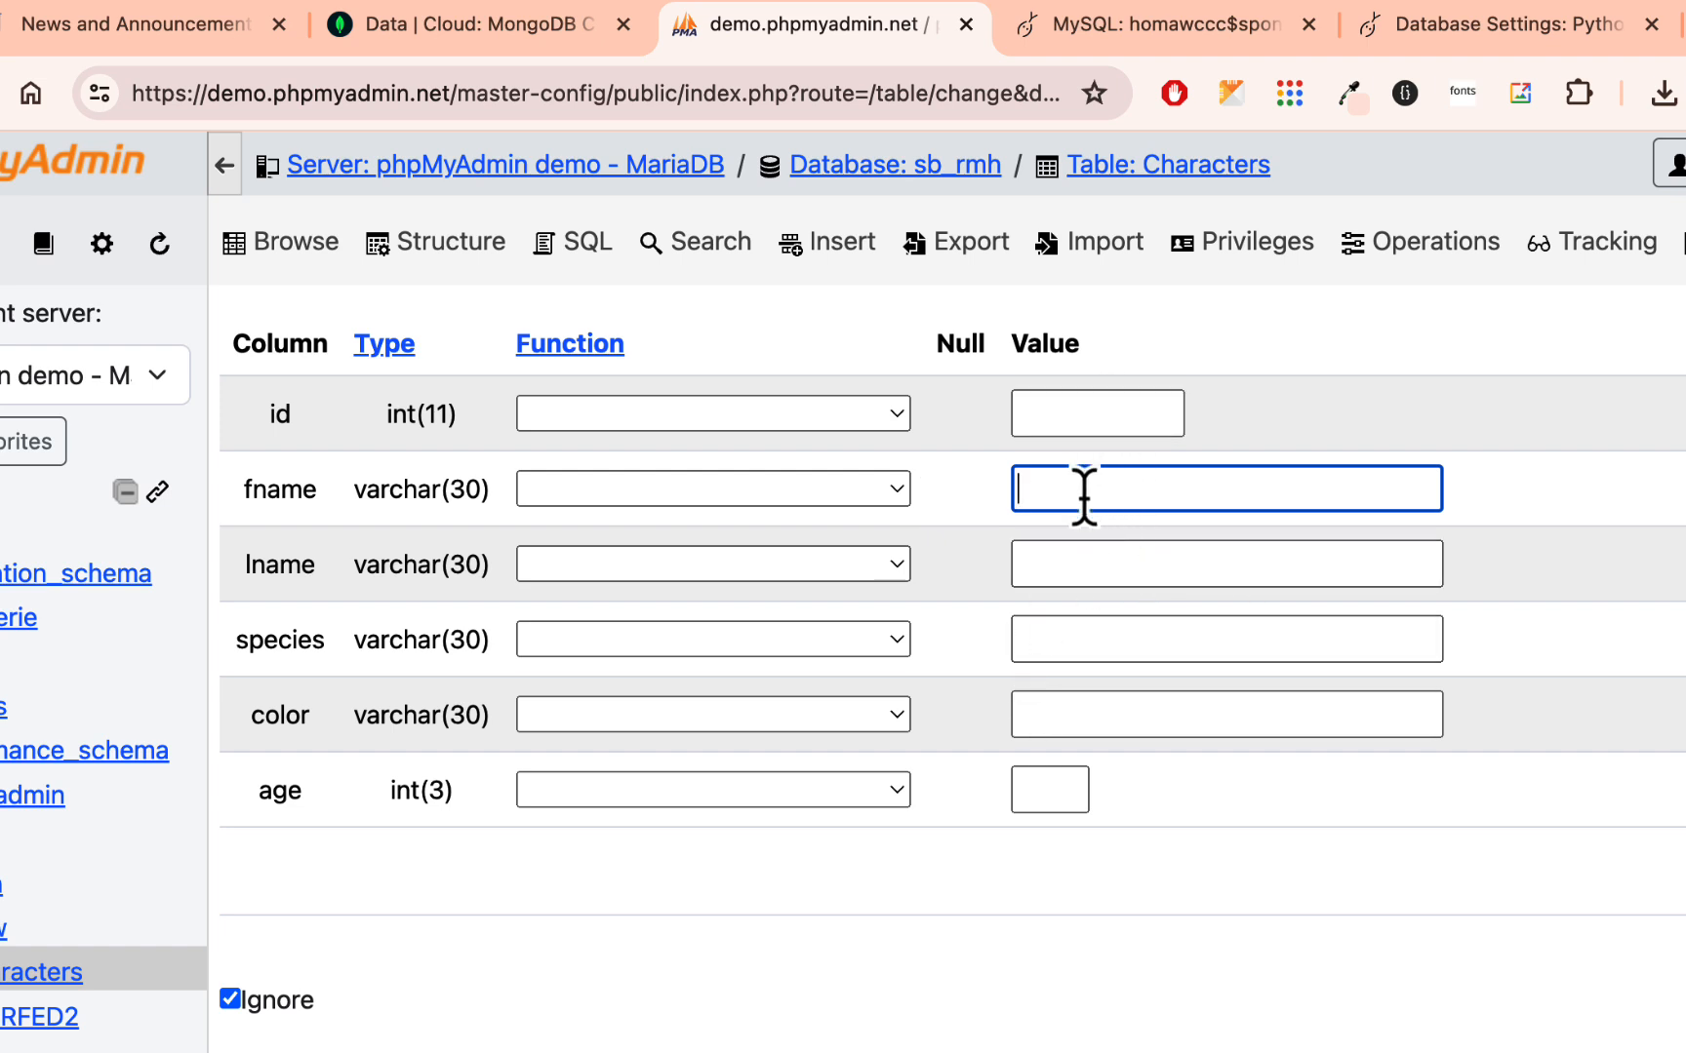
pyautogui.write('Spongebob')
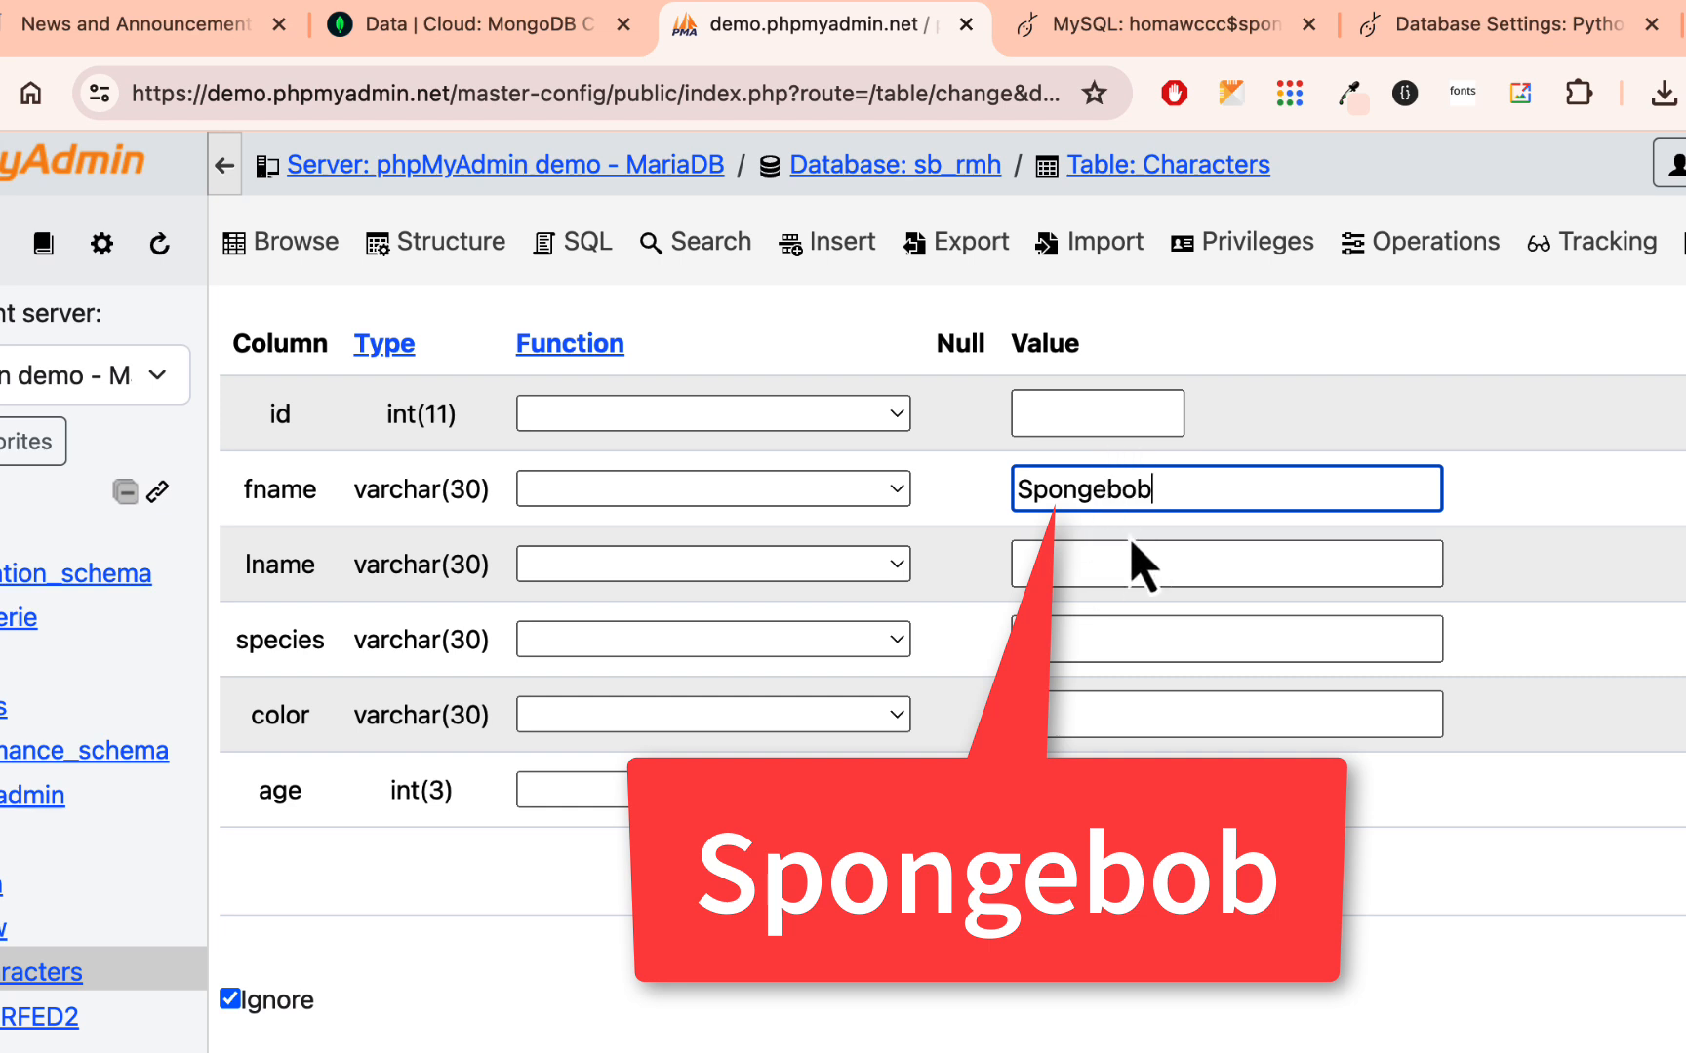
pyautogui.click(1043, 566)
pyautogui.write('Square')
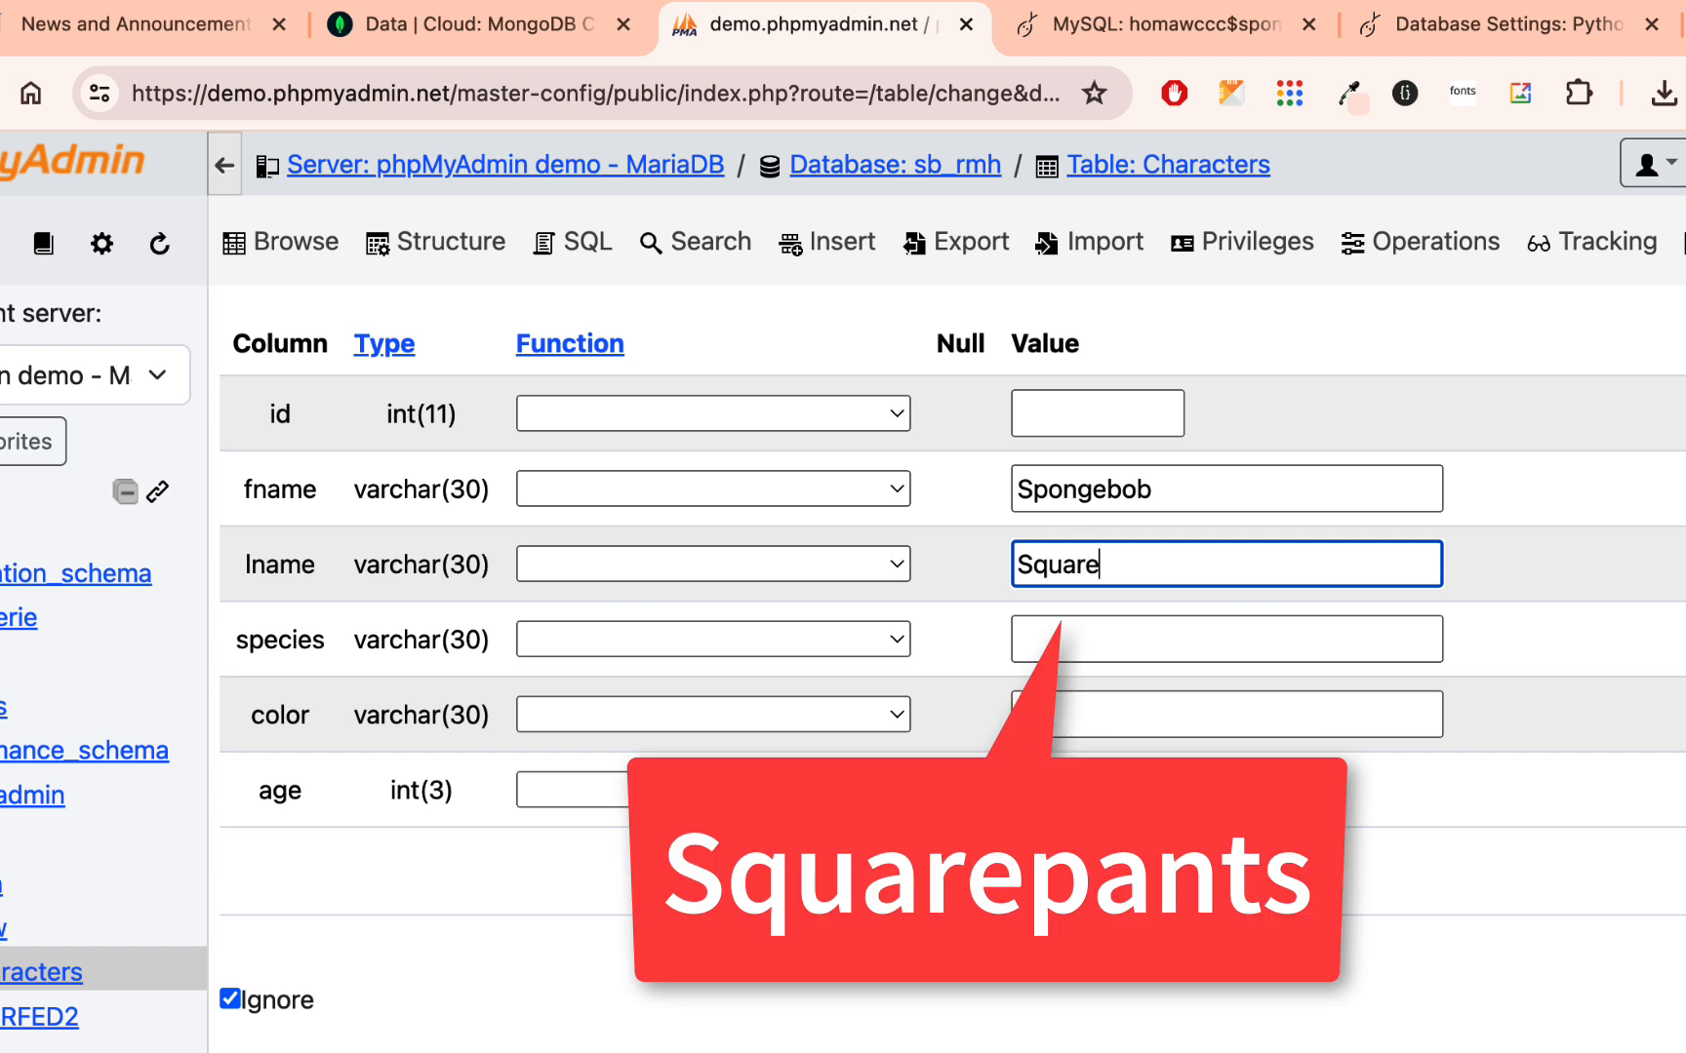
pyautogui.write('pants')
# - Complete the first new row with species sponge, color yellow and age 27
pyautogui.click(1054, 639)
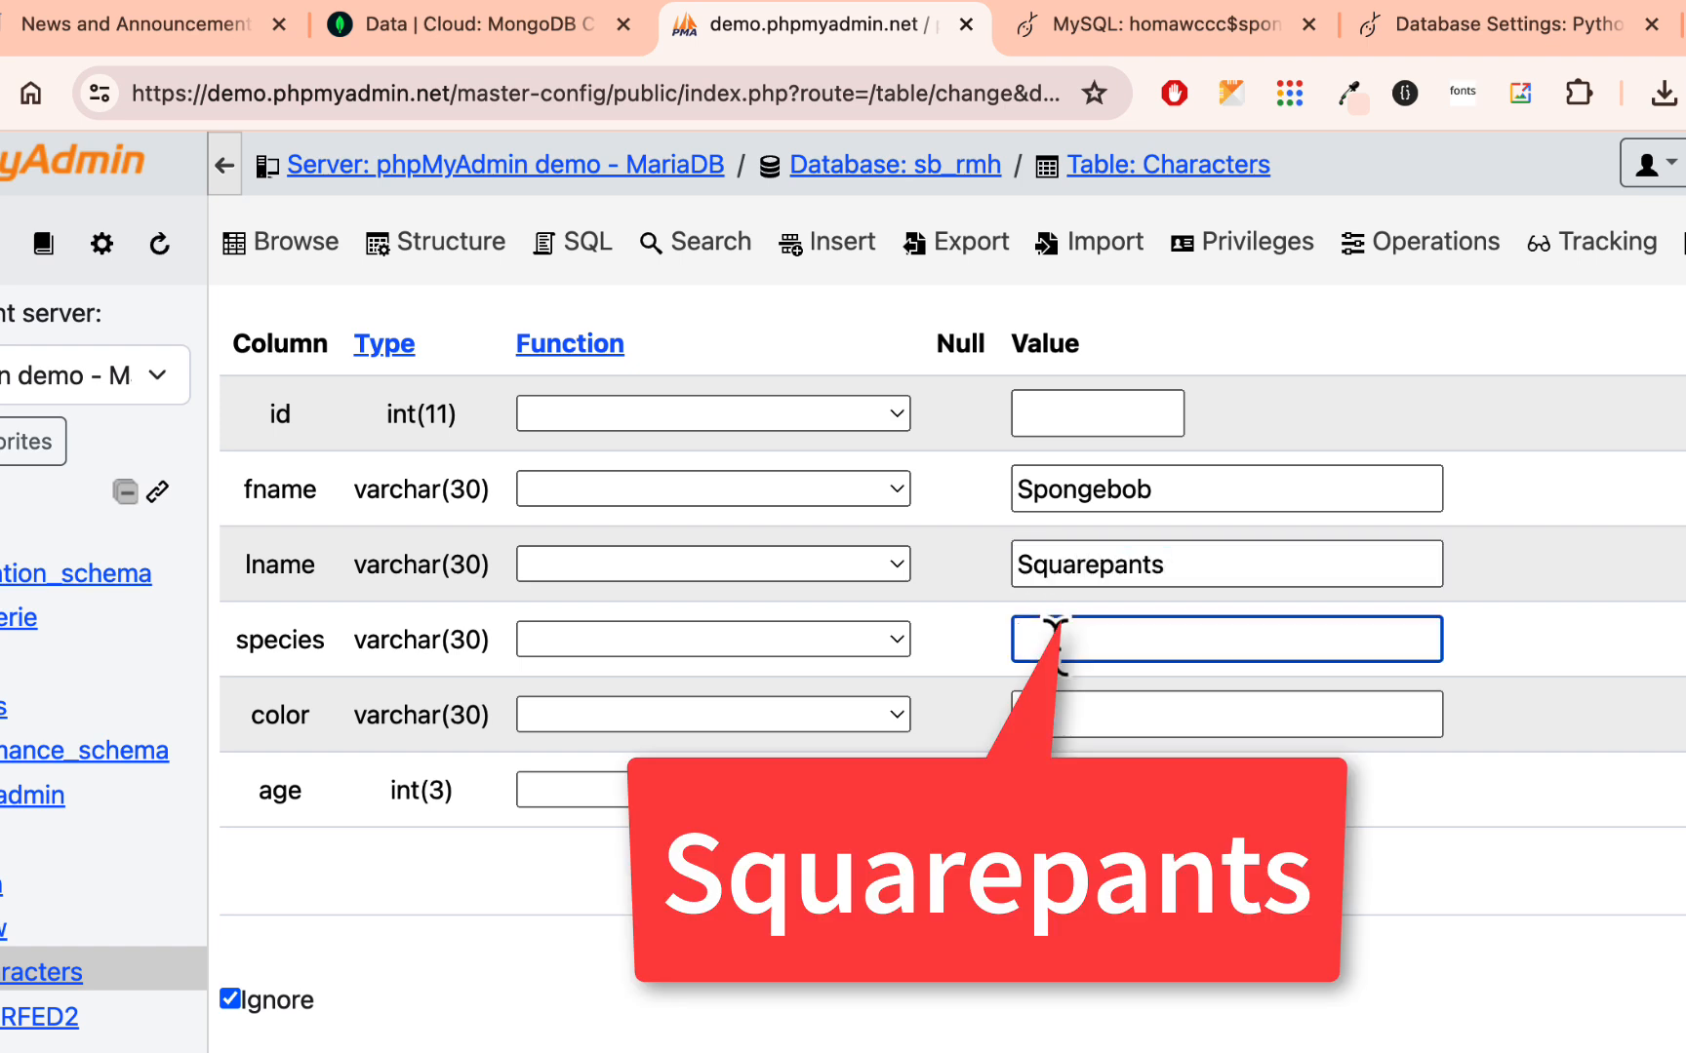
pyautogui.write('sponge')
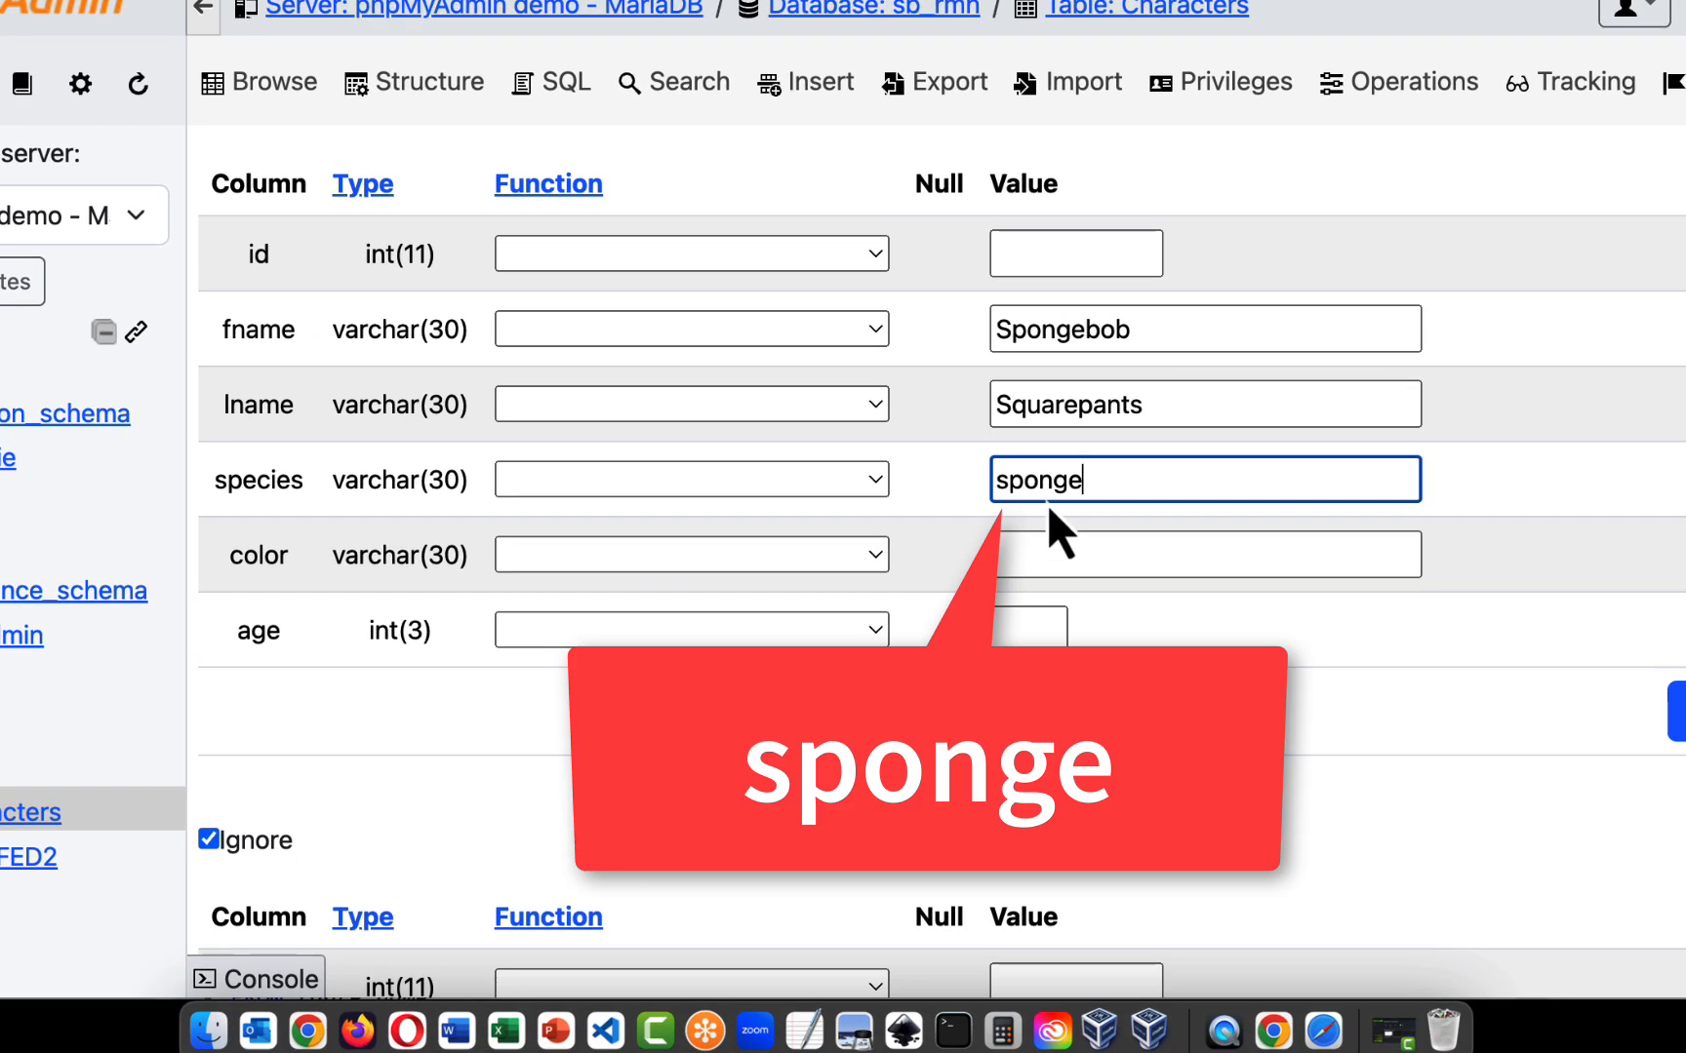
pyautogui.click(1042, 556)
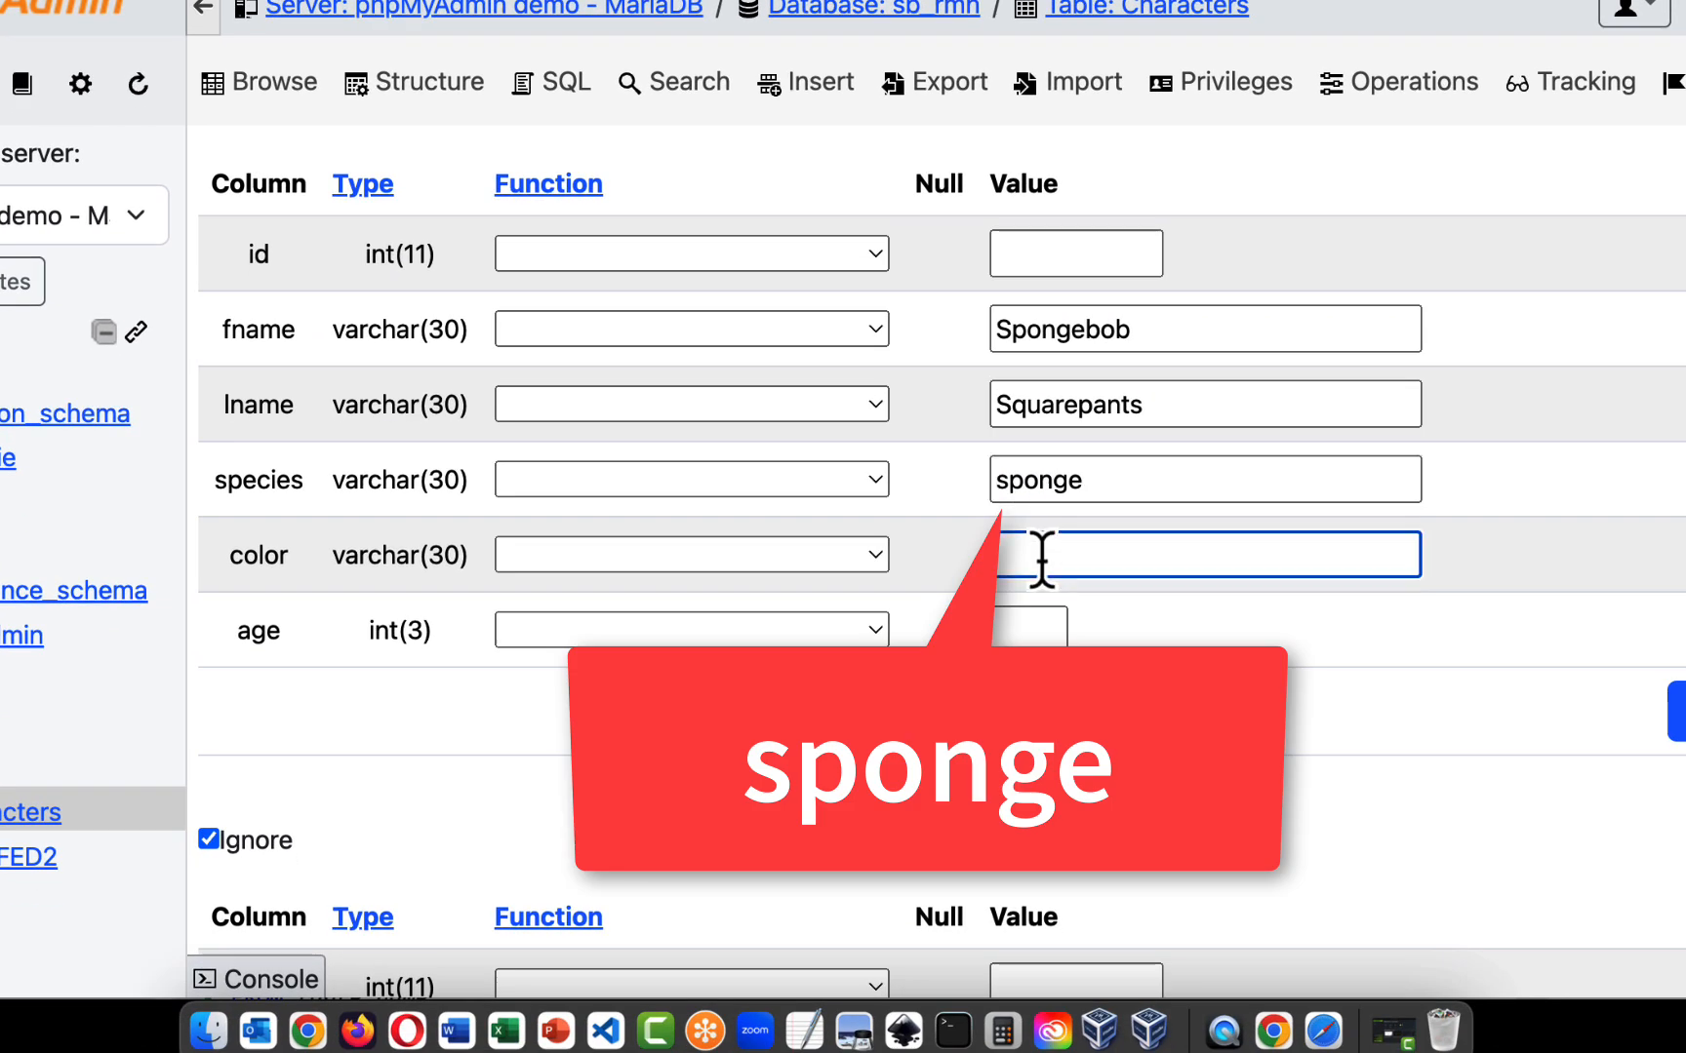
pyautogui.write('yellow')
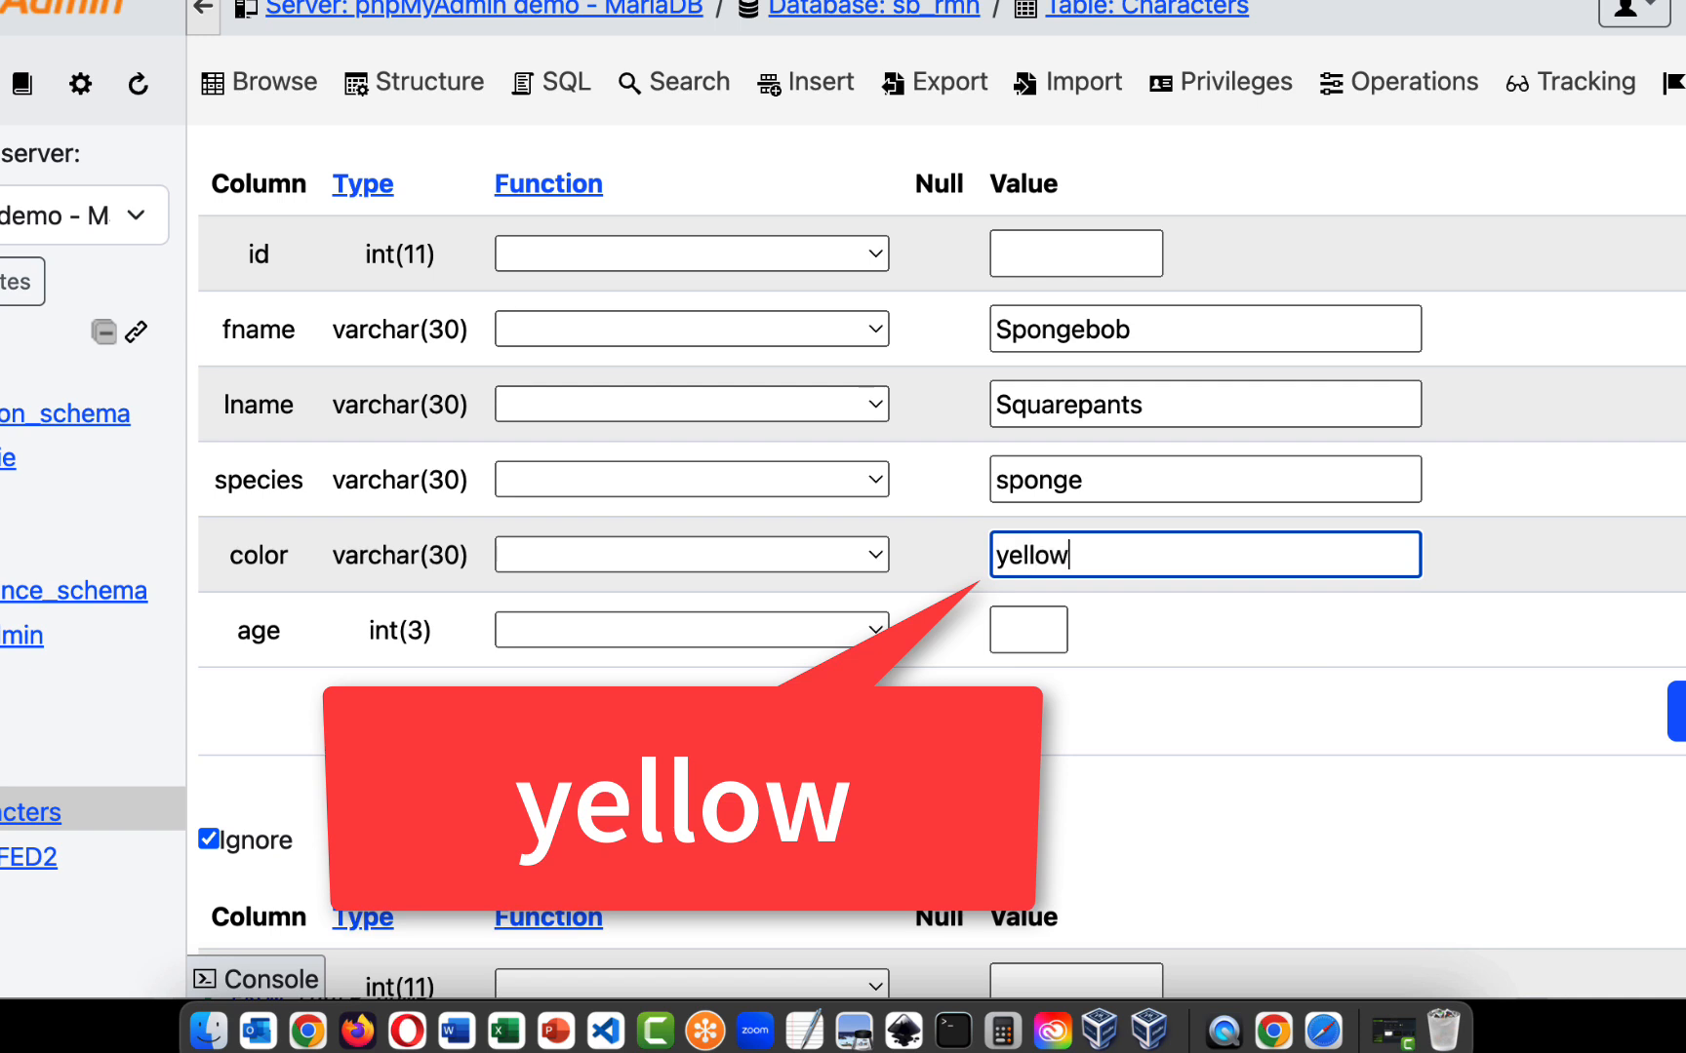
pyautogui.click(1024, 648)
pyautogui.write('27')
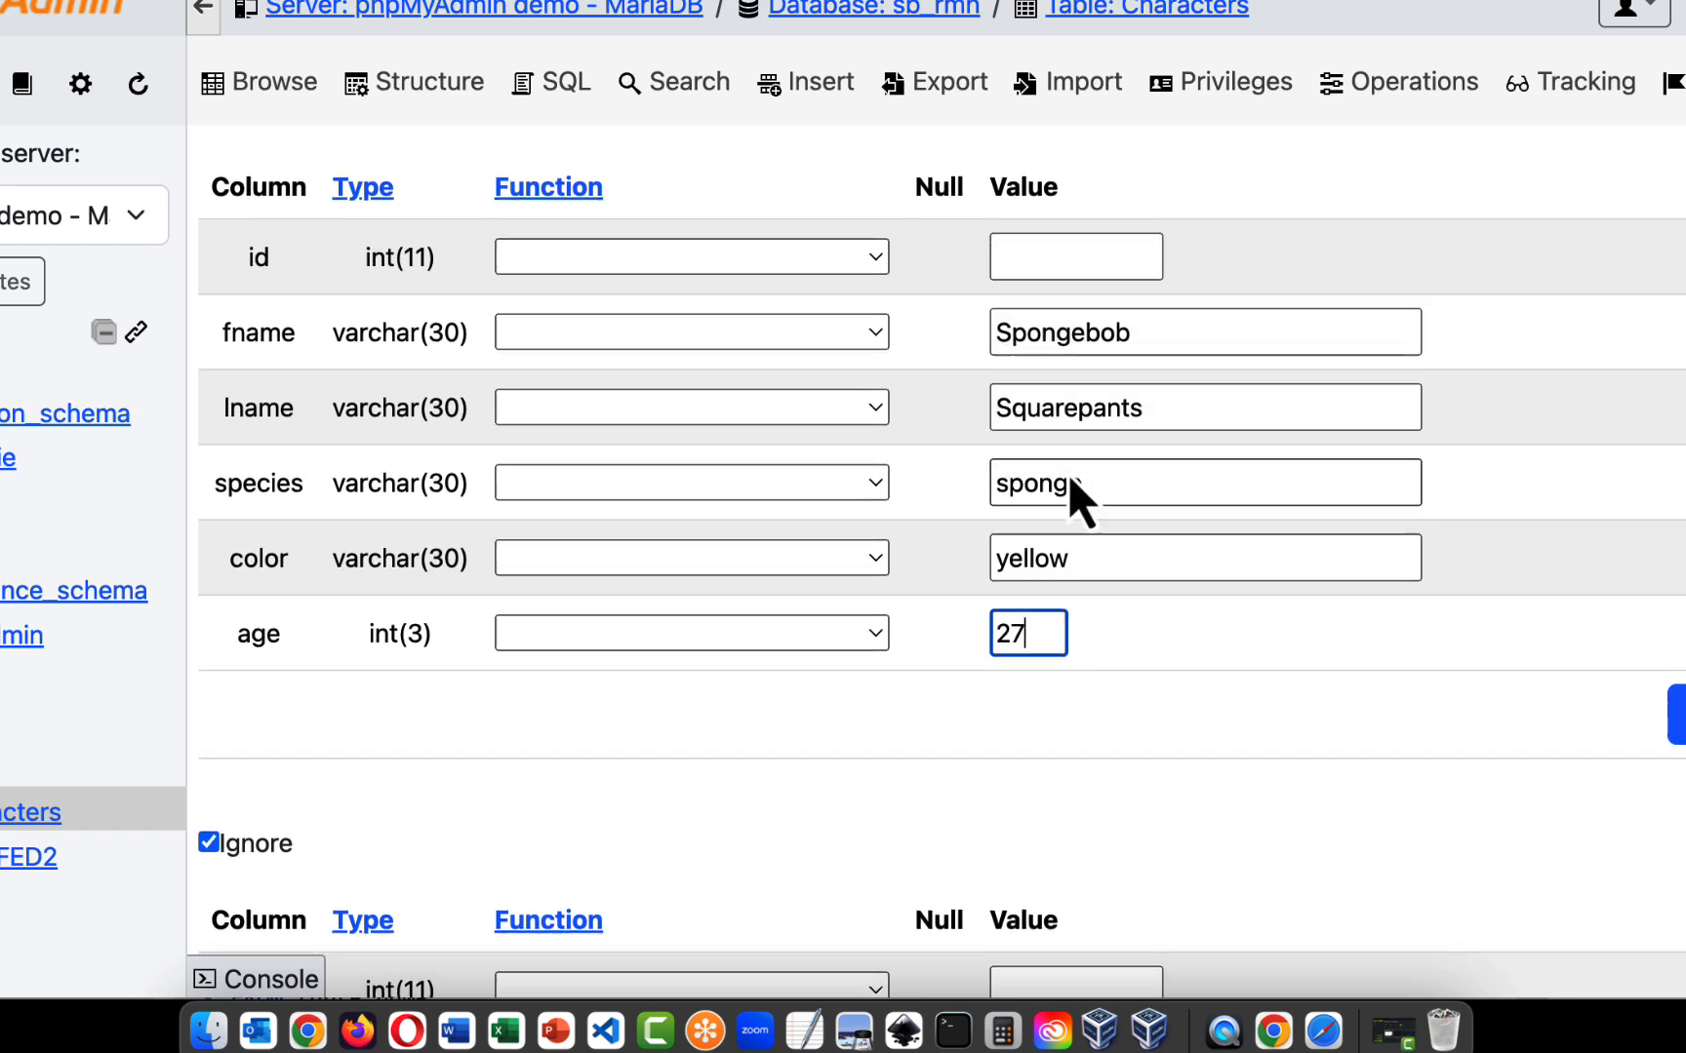
# - Enter fname Patrick and lname Star for the second new row, leaving id empty
pyautogui.scroll(-4, 1010, 712)
pyautogui.scroll(-2, 1011, 680)
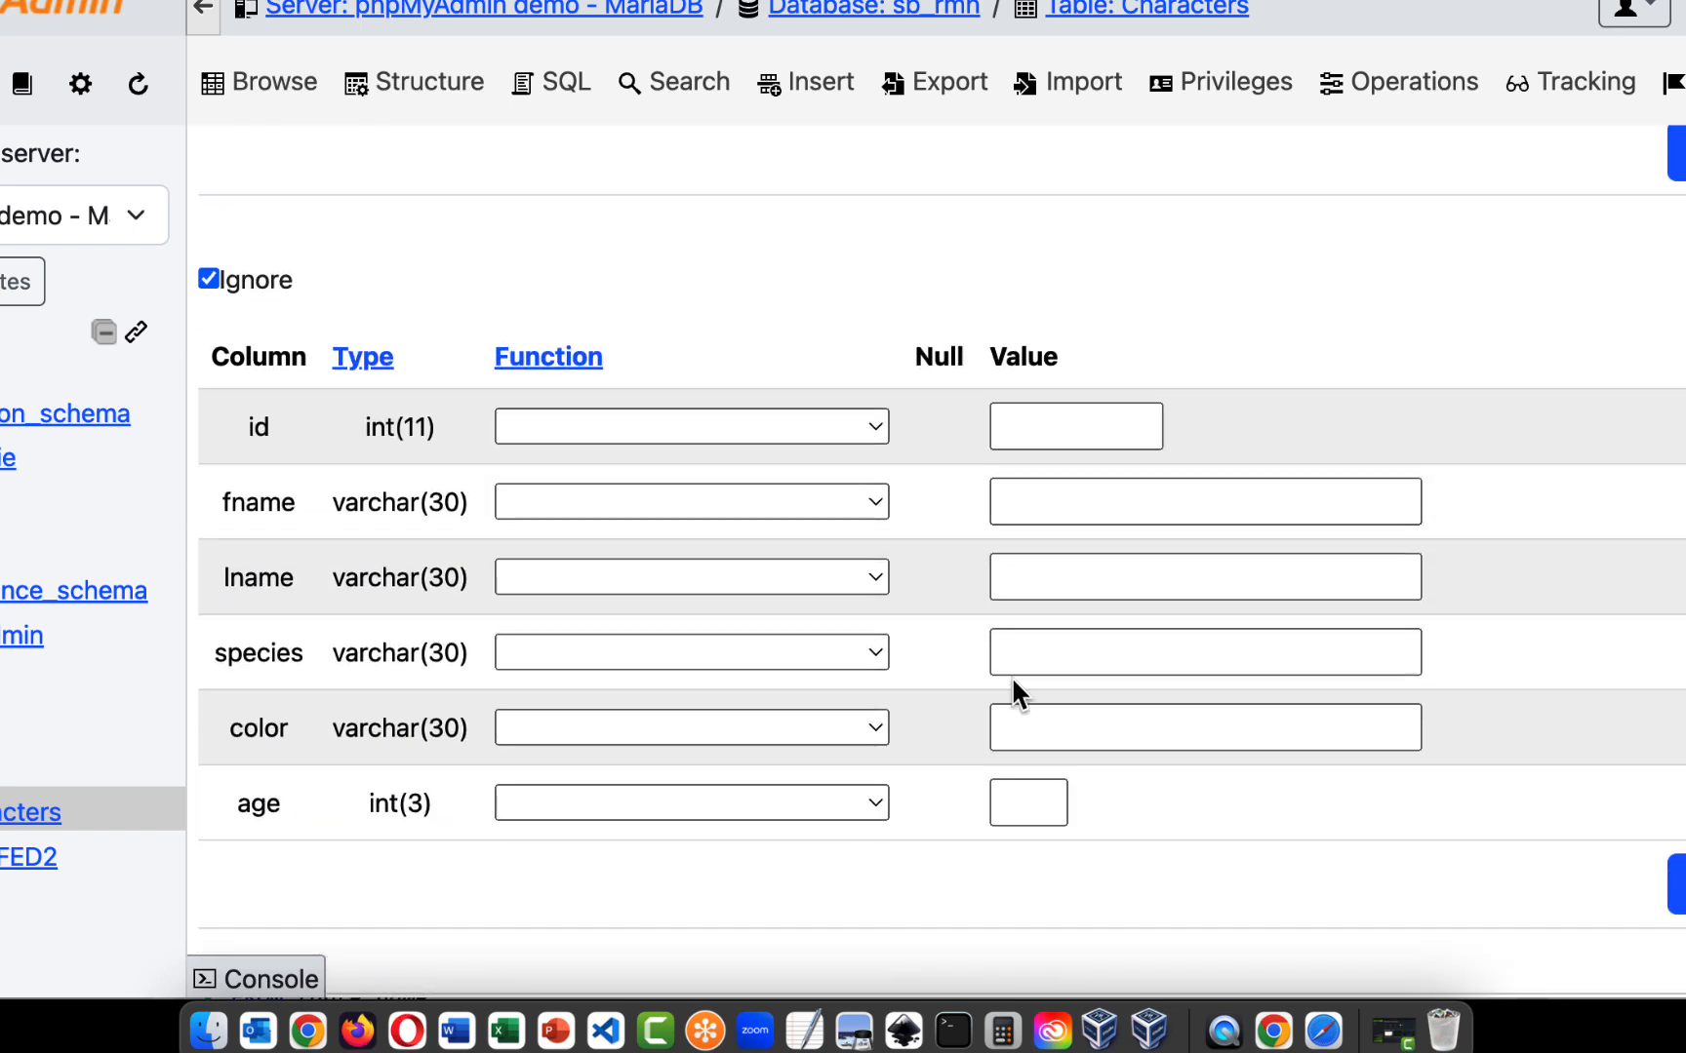
pyautogui.click(1041, 502)
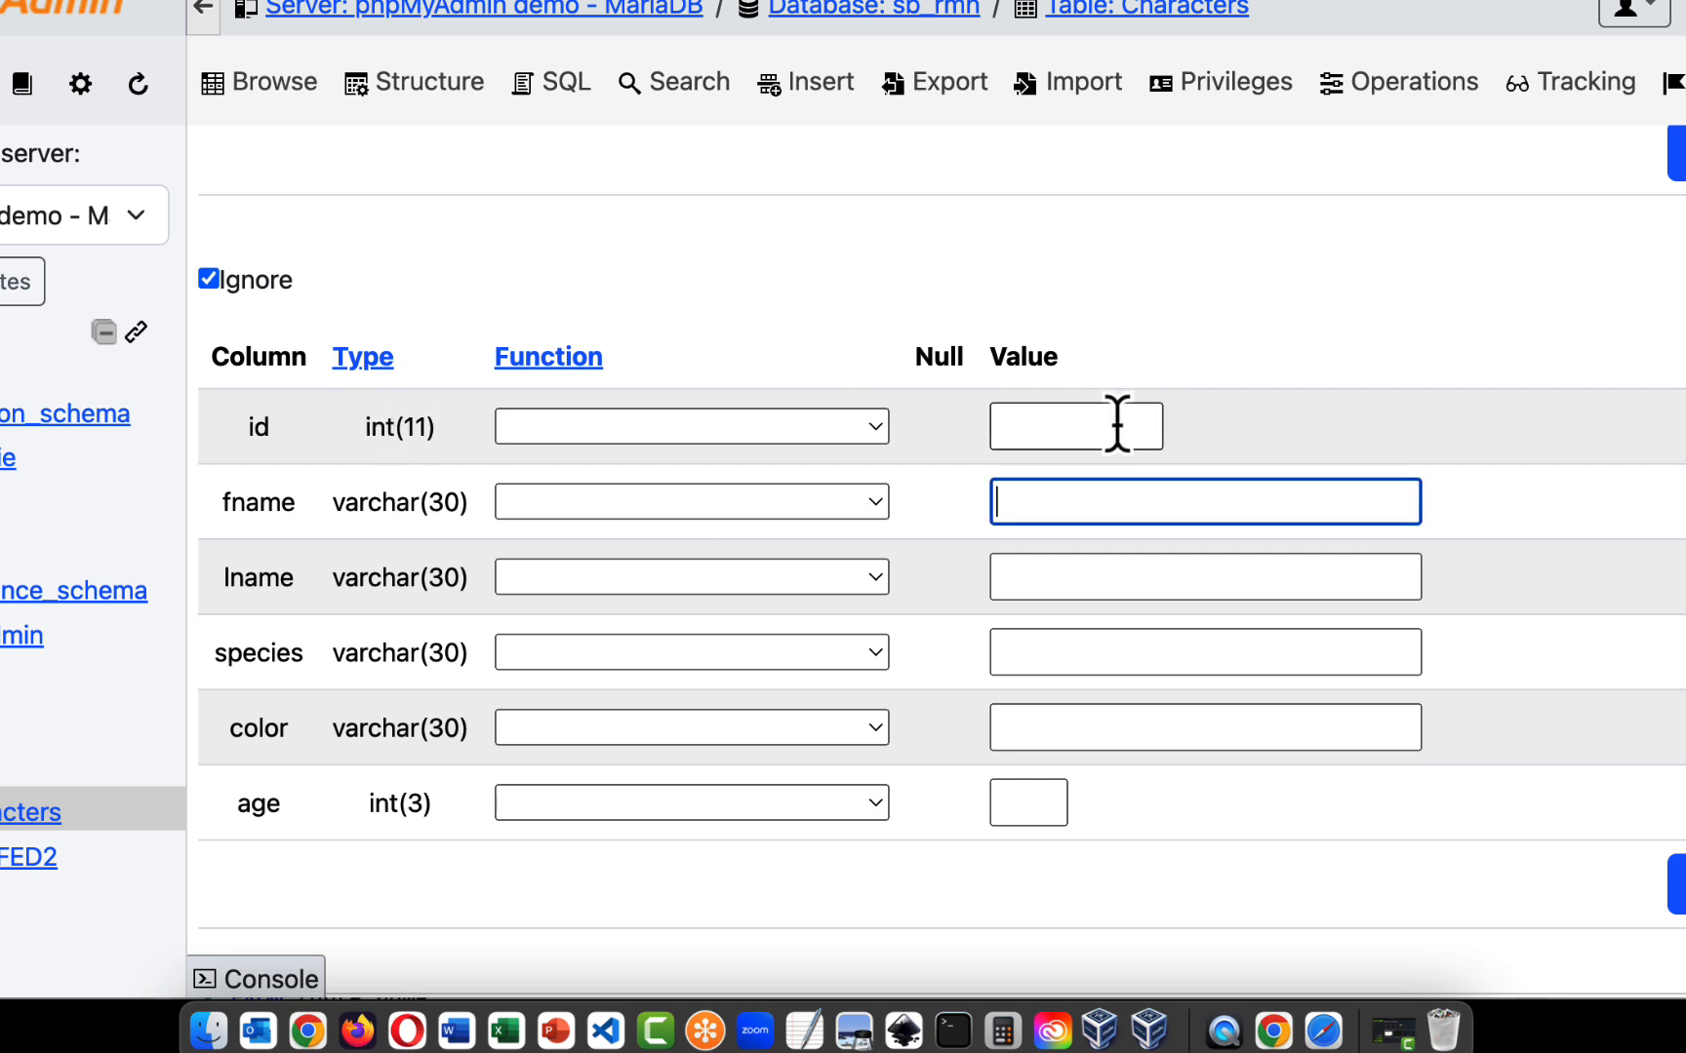
pyautogui.write('Patrick')
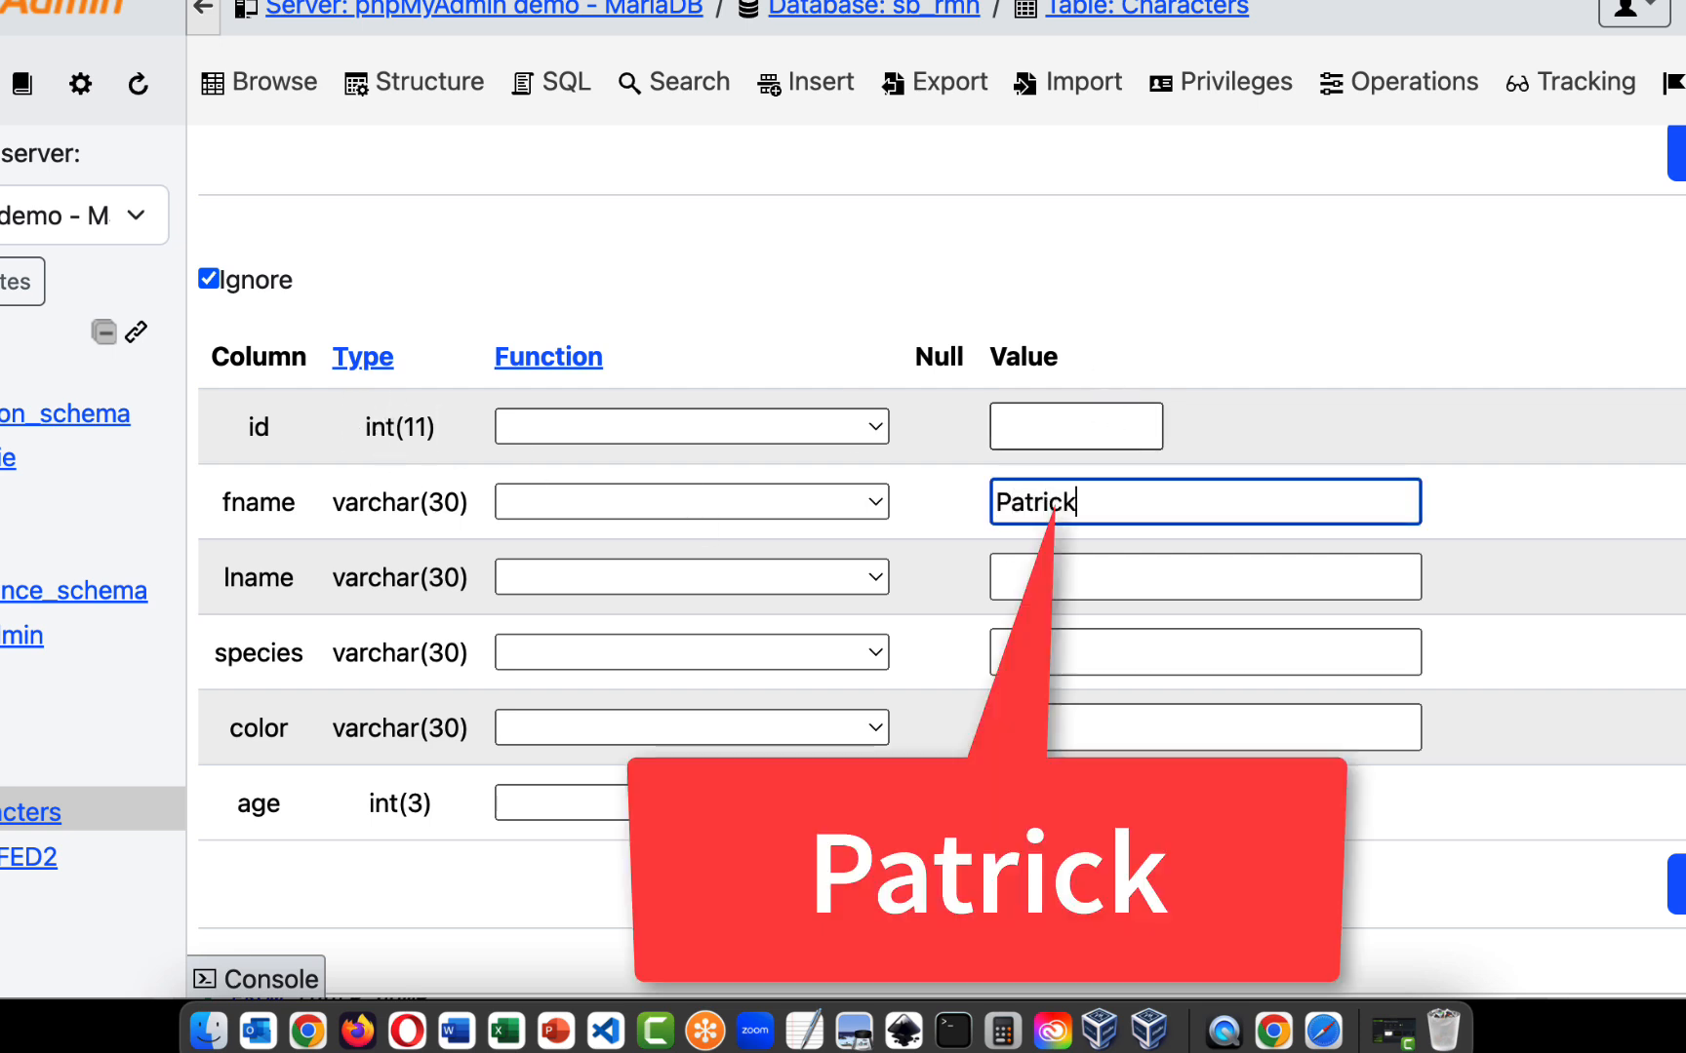
pyautogui.click(1112, 579)
pyautogui.write('Sya')
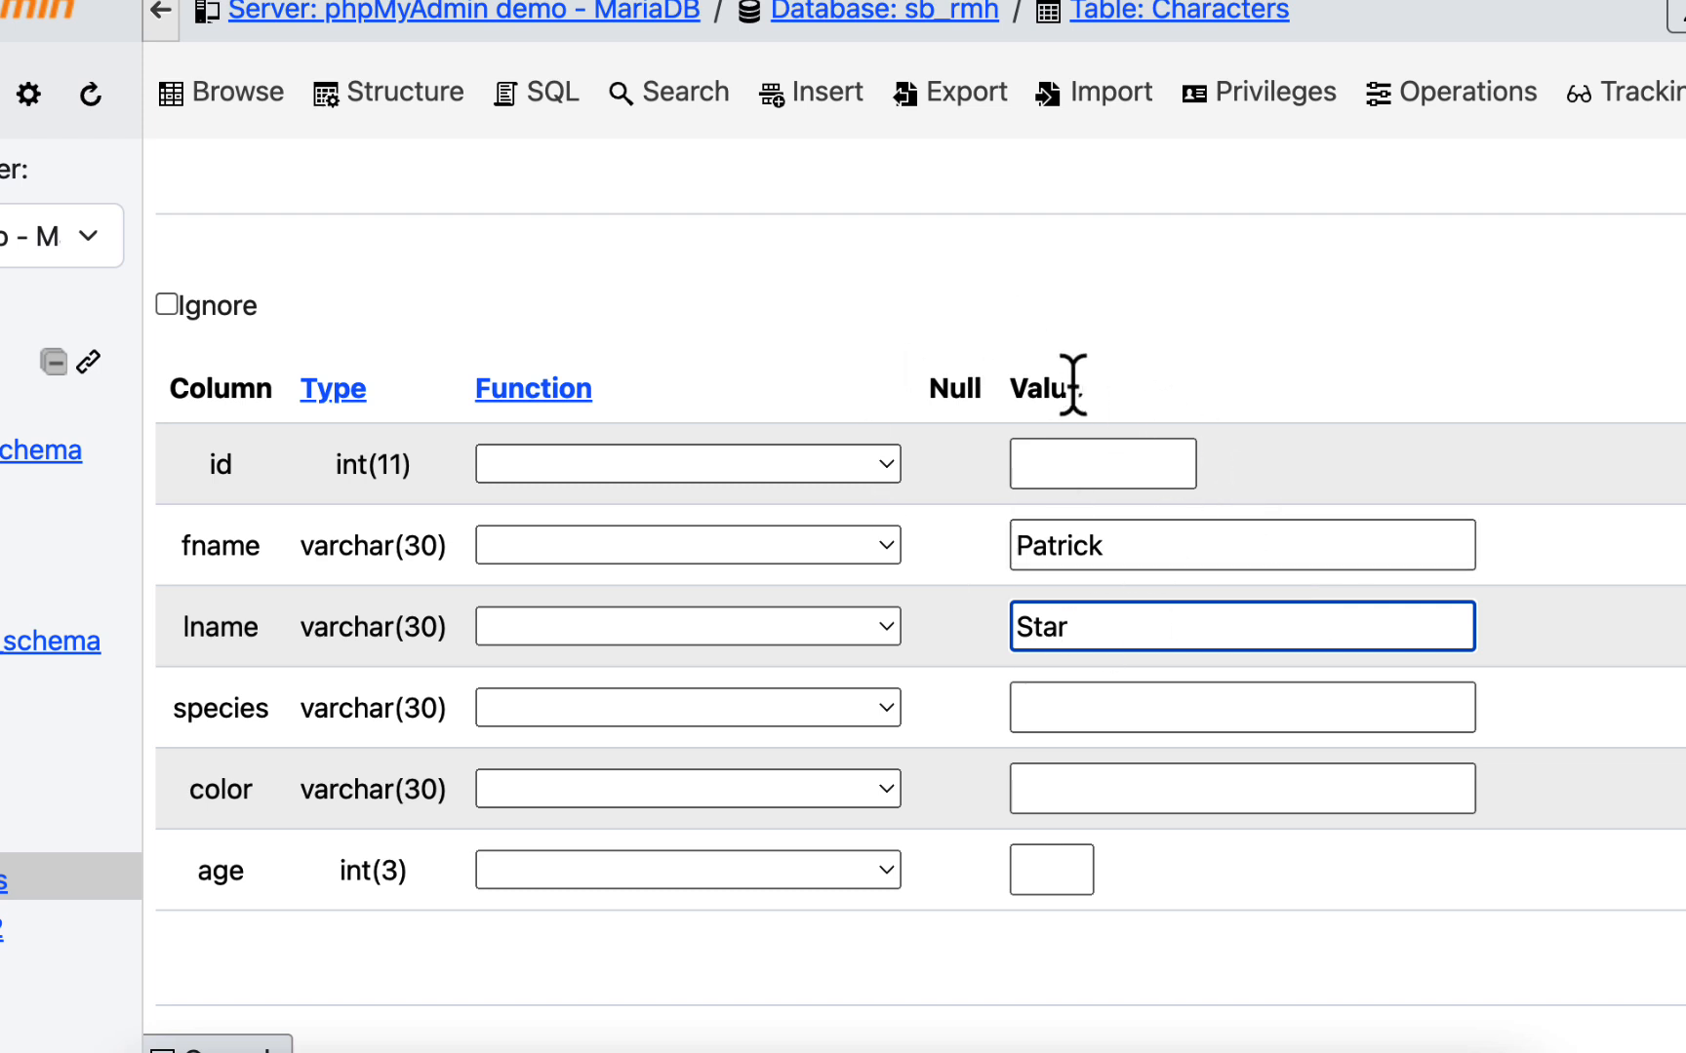
# - Complete the second new row with species starfish, color pink and age 28
pyautogui.click(1065, 708)
pyautogui.write('starfish')
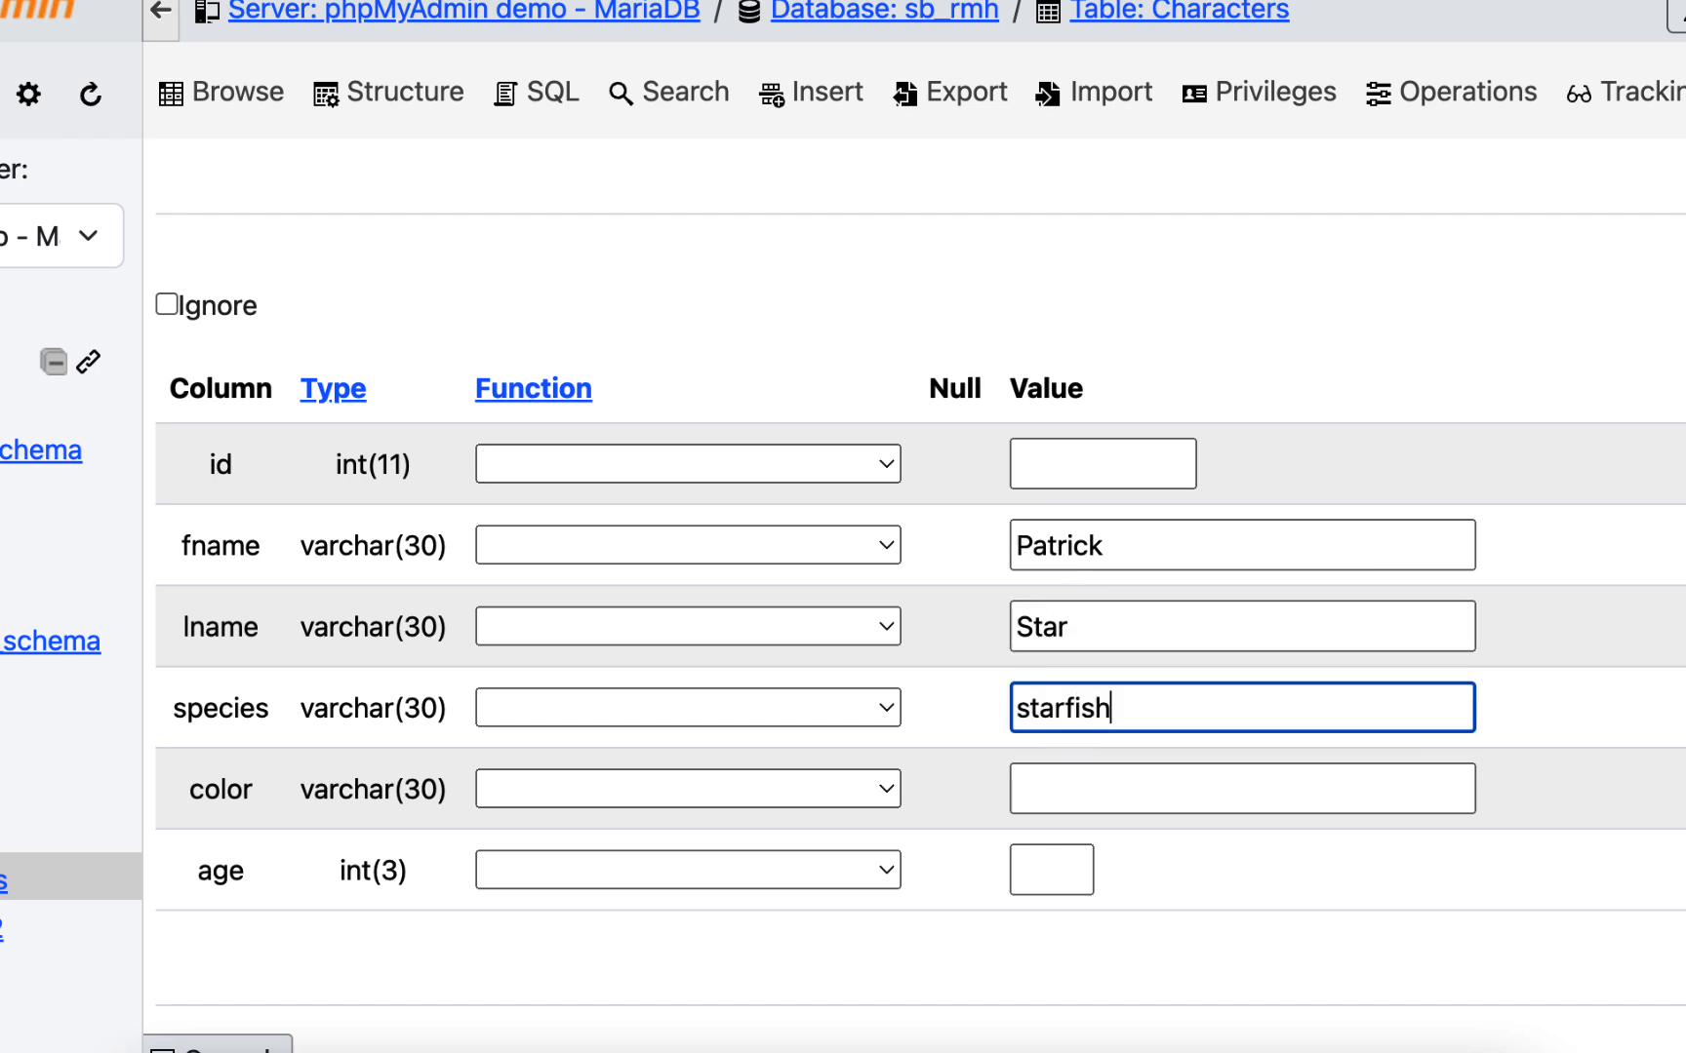
pyautogui.click(1050, 790)
pyautogui.write('pink')
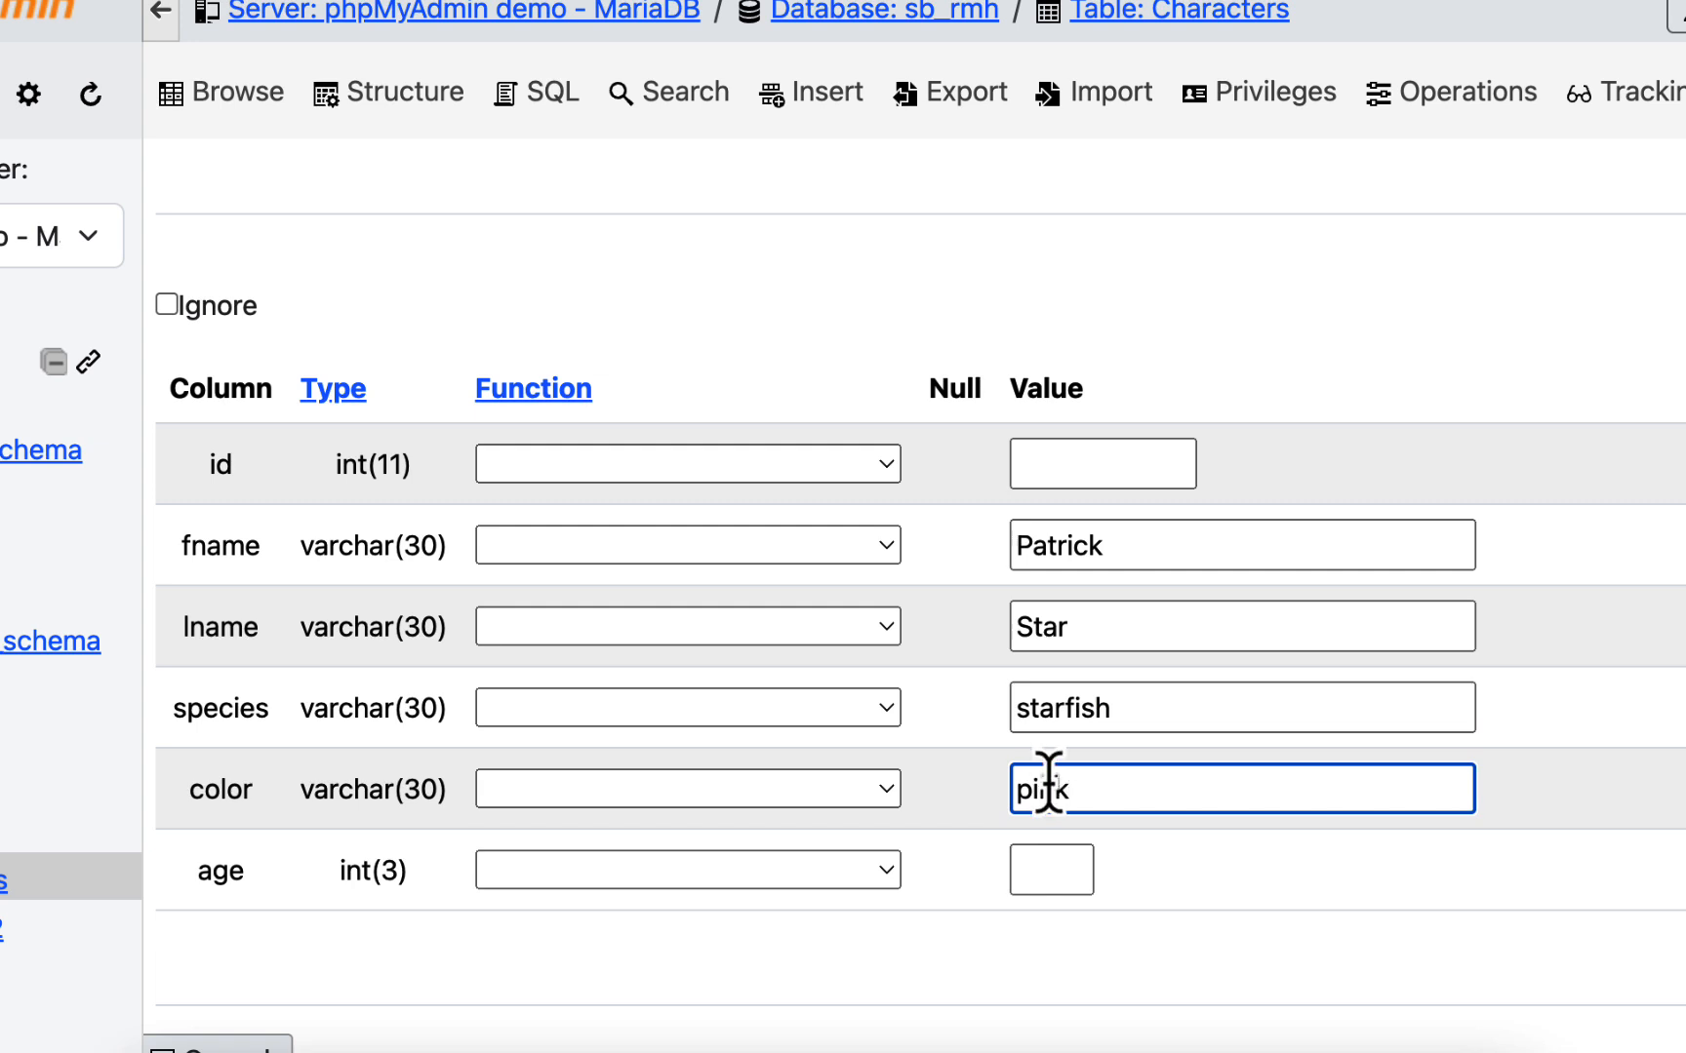
pyautogui.click(1056, 866)
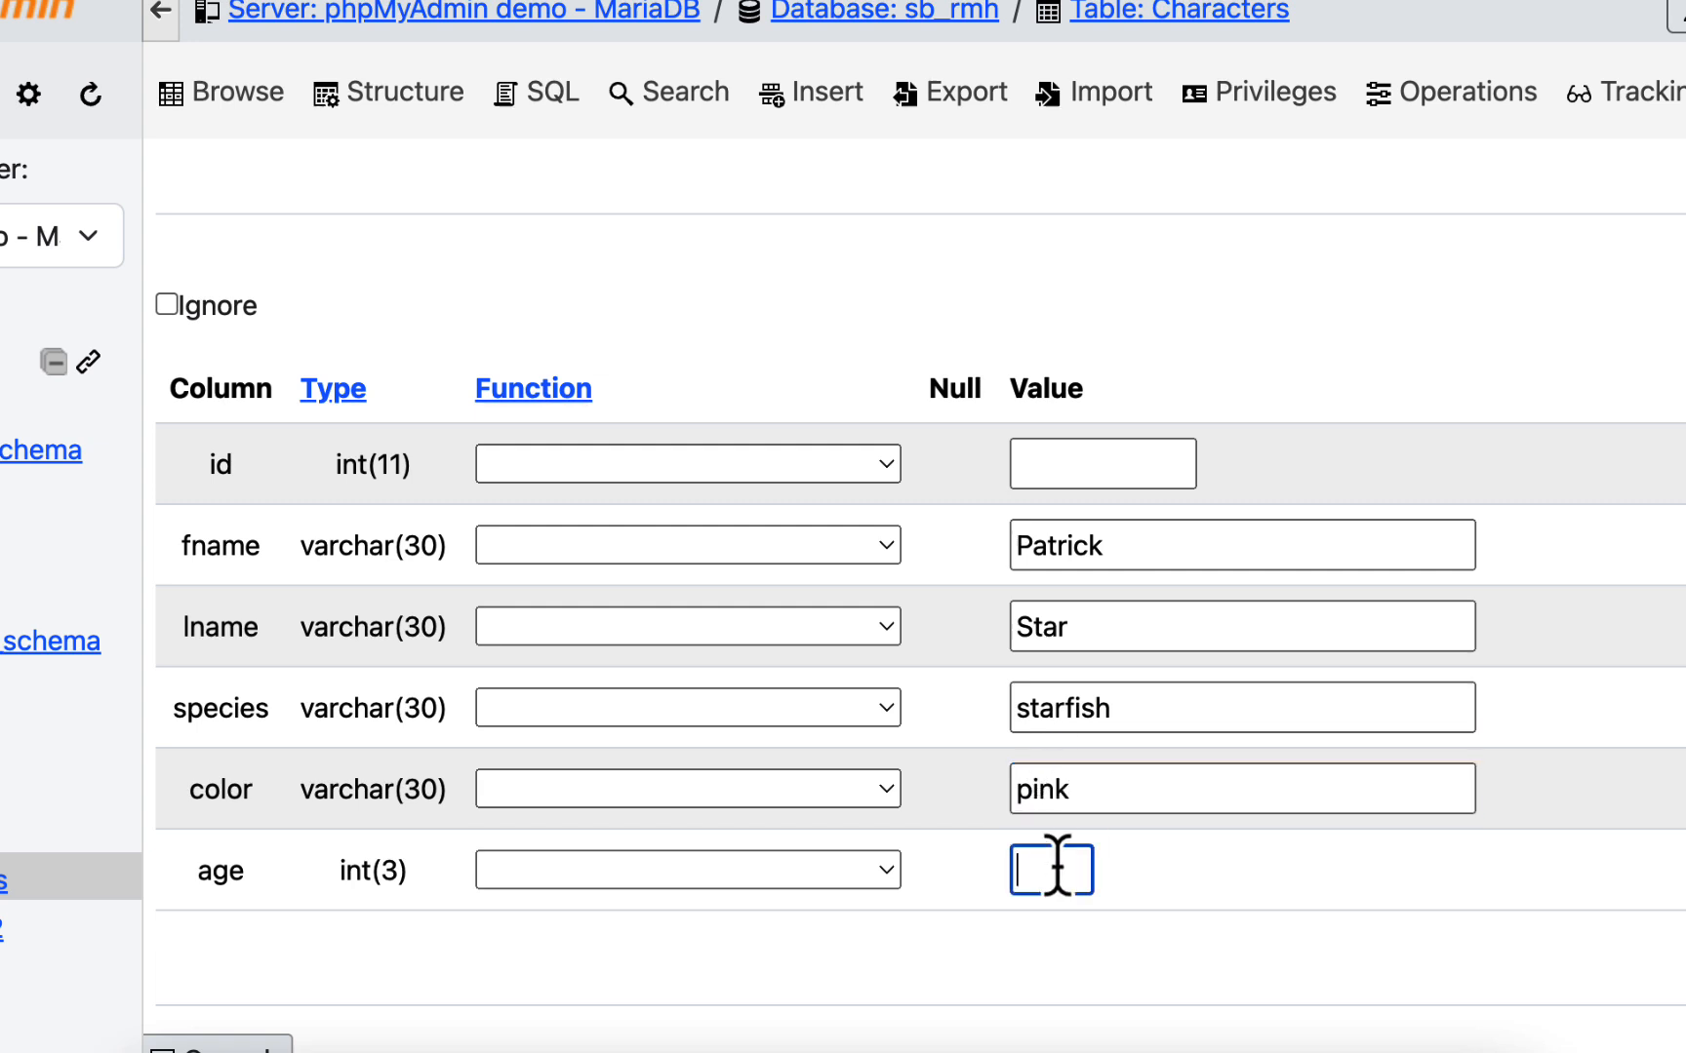
pyautogui.write('28')
# - Submit both filled-in entries as new rows of the Characters table
pyautogui.scroll(-3, 1211, 553)
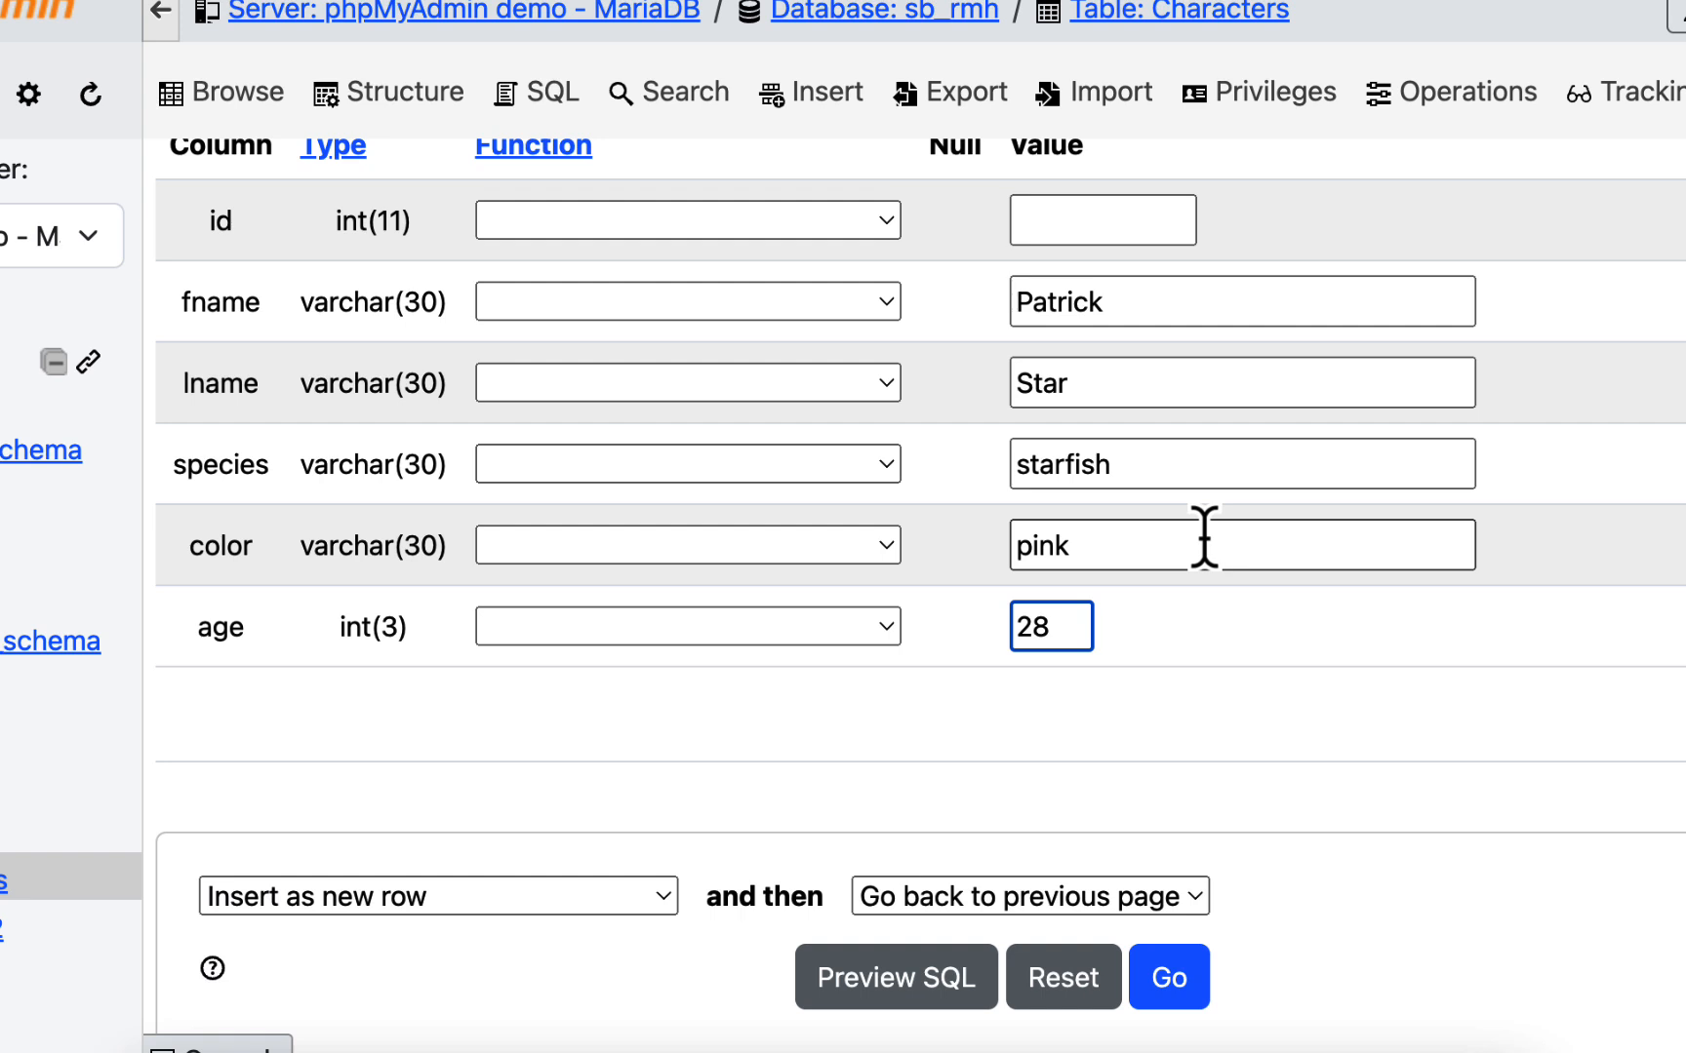
pyautogui.scroll(-1, 1204, 536)
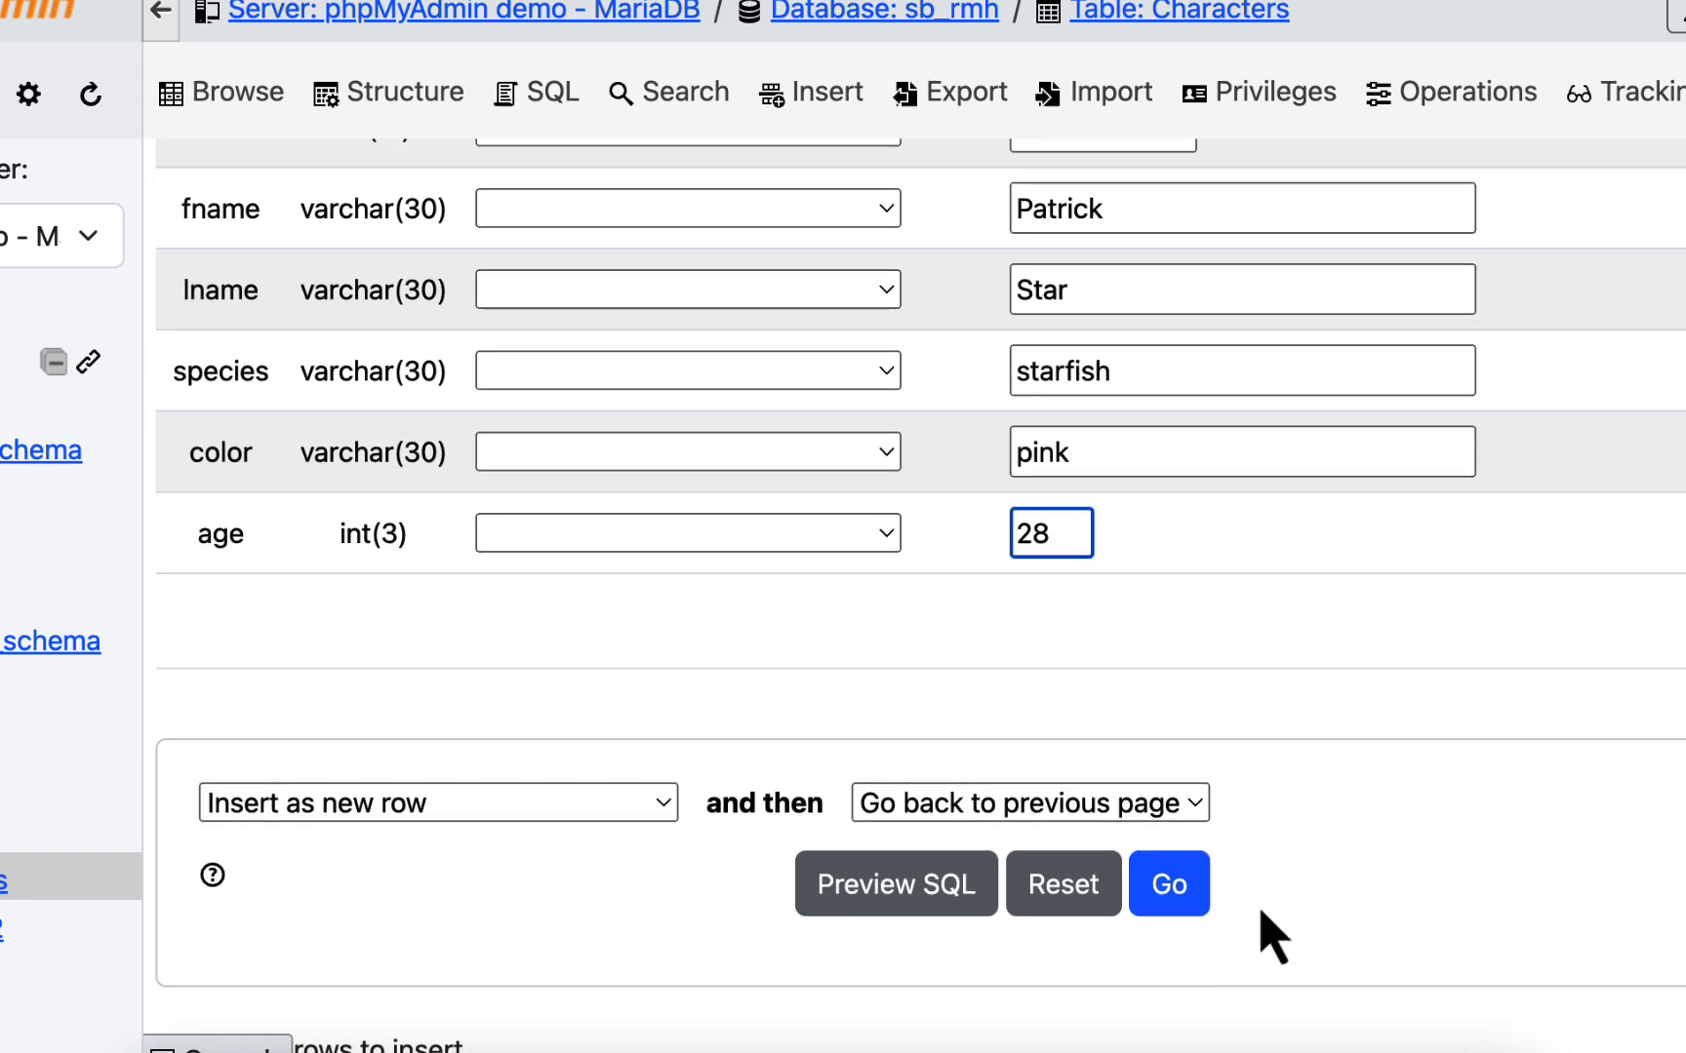
pyautogui.scroll(-3, 1266, 931)
pyautogui.scroll(3, 1390, 701)
pyautogui.scroll(-4, 1390, 700)
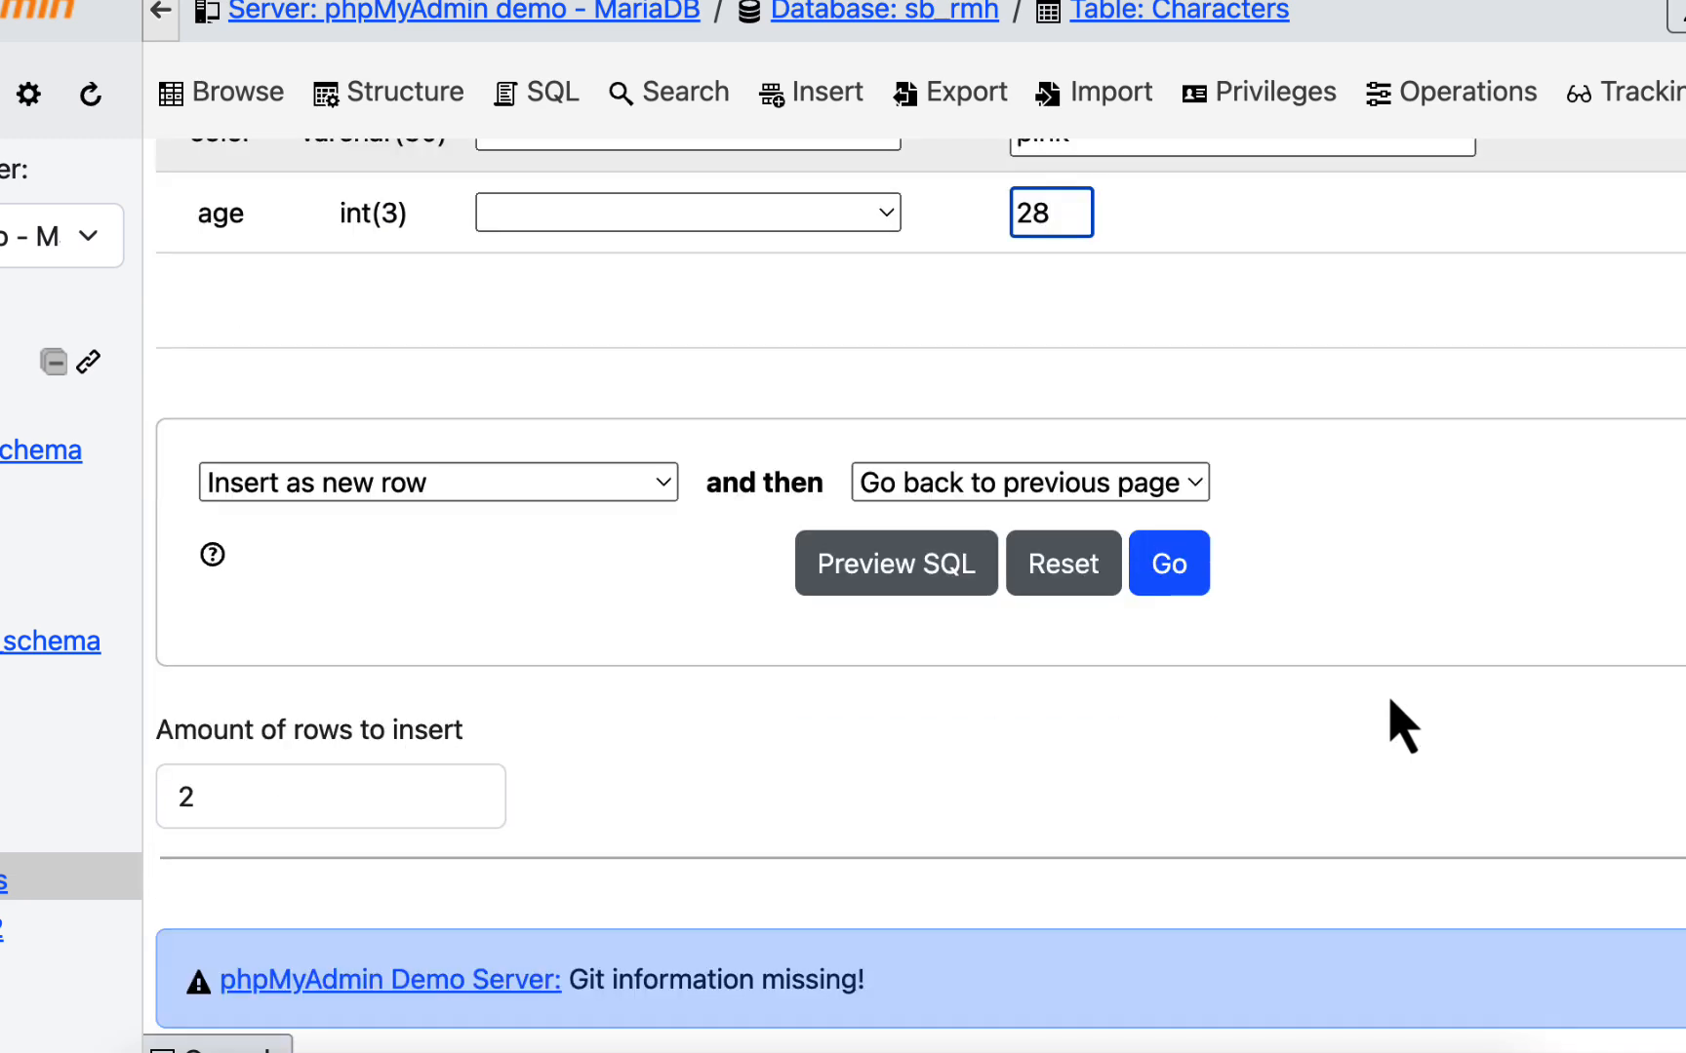
pyautogui.scroll(1, 1390, 700)
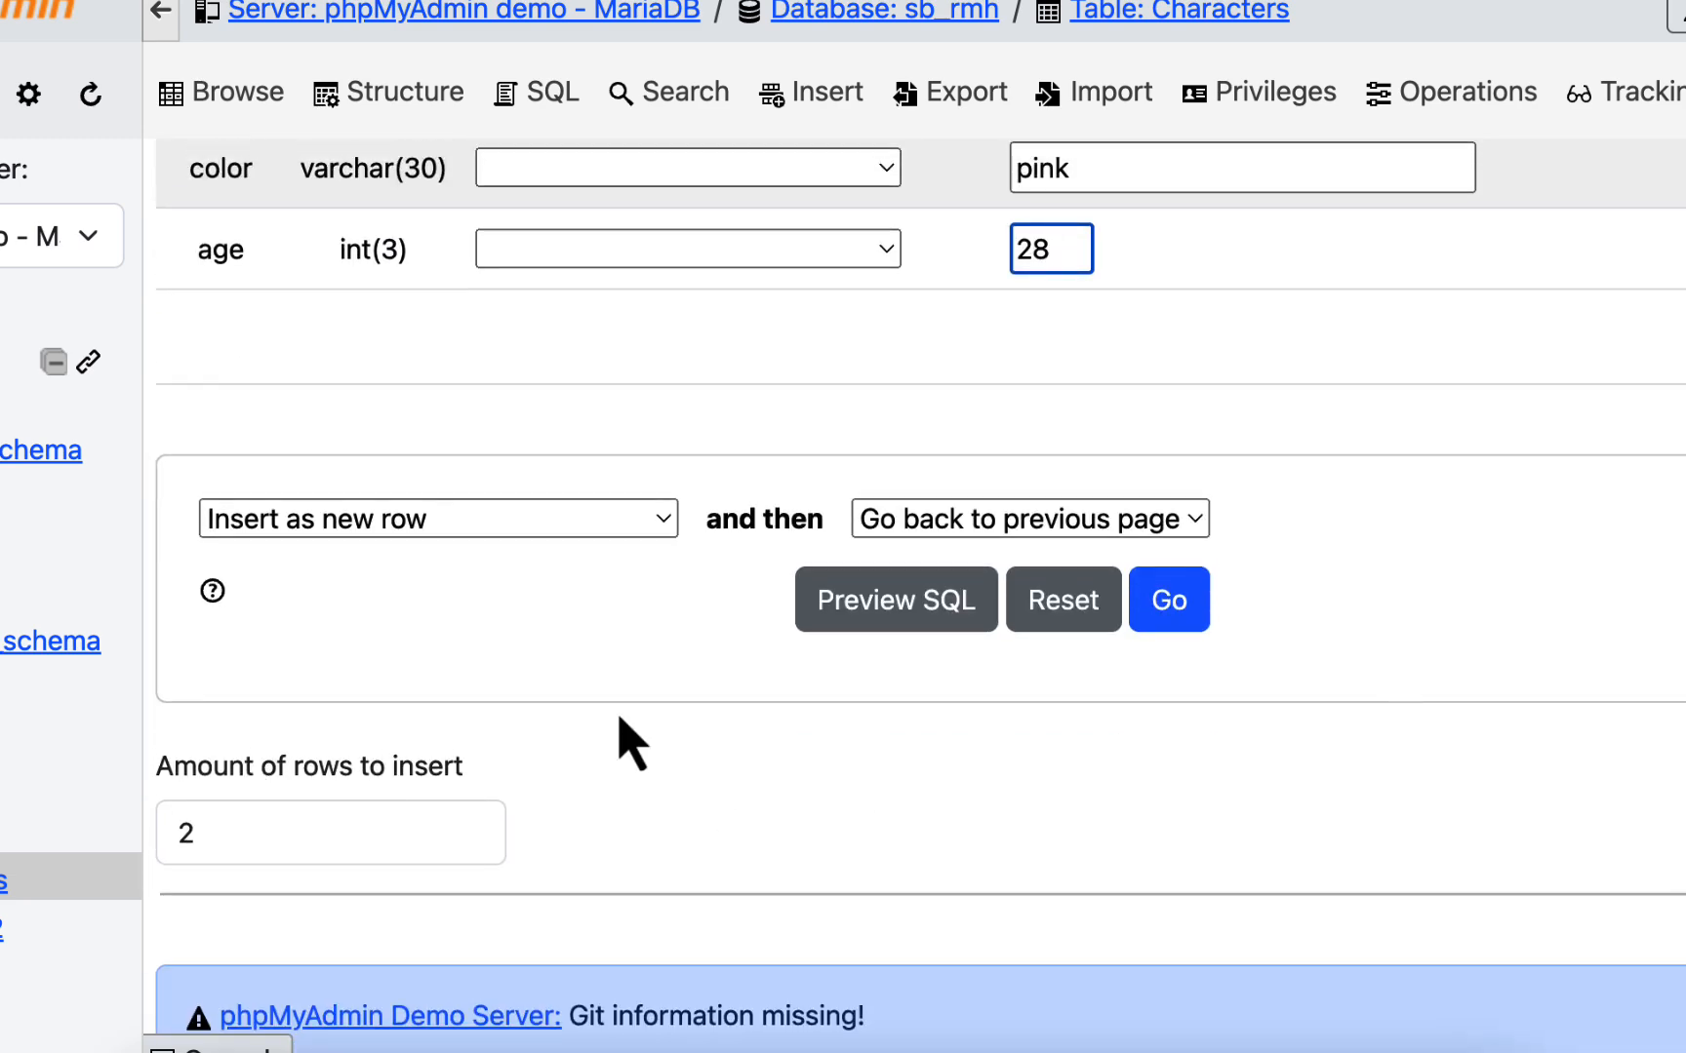
pyautogui.click(1169, 600)
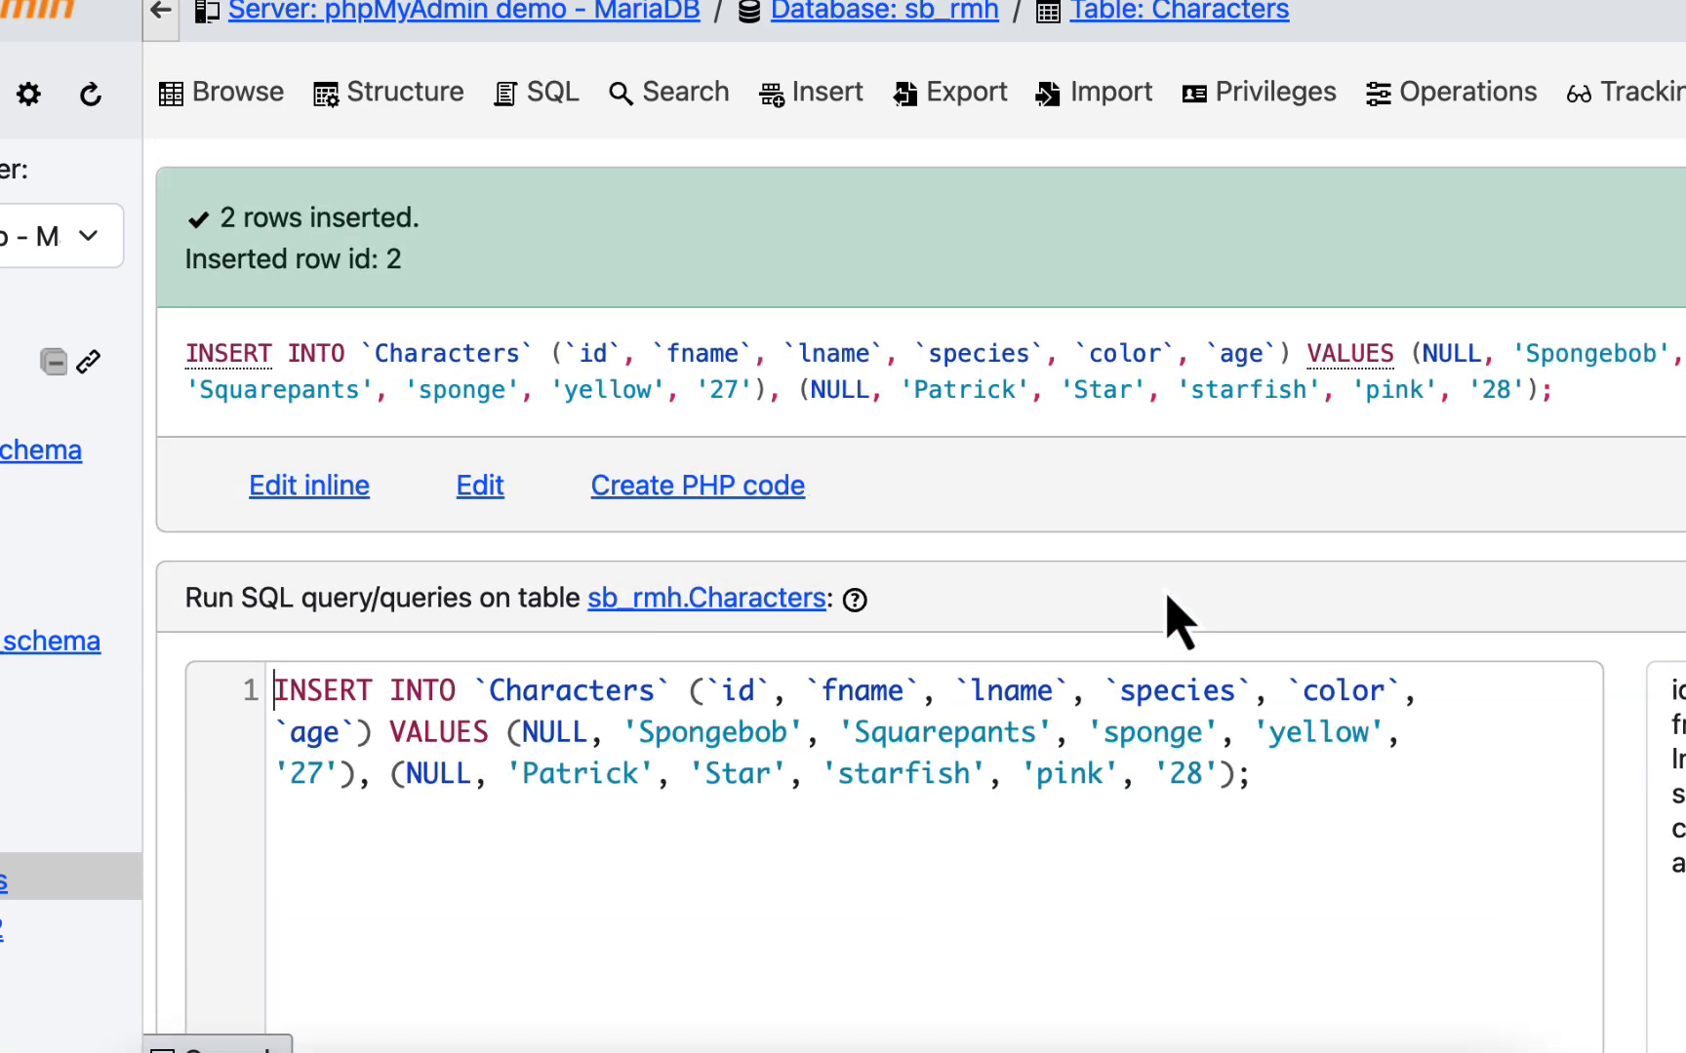
# - Review the generated INSERT statement for the Characters table and the query options below it
pyautogui.scroll(-3, 1008, 583)
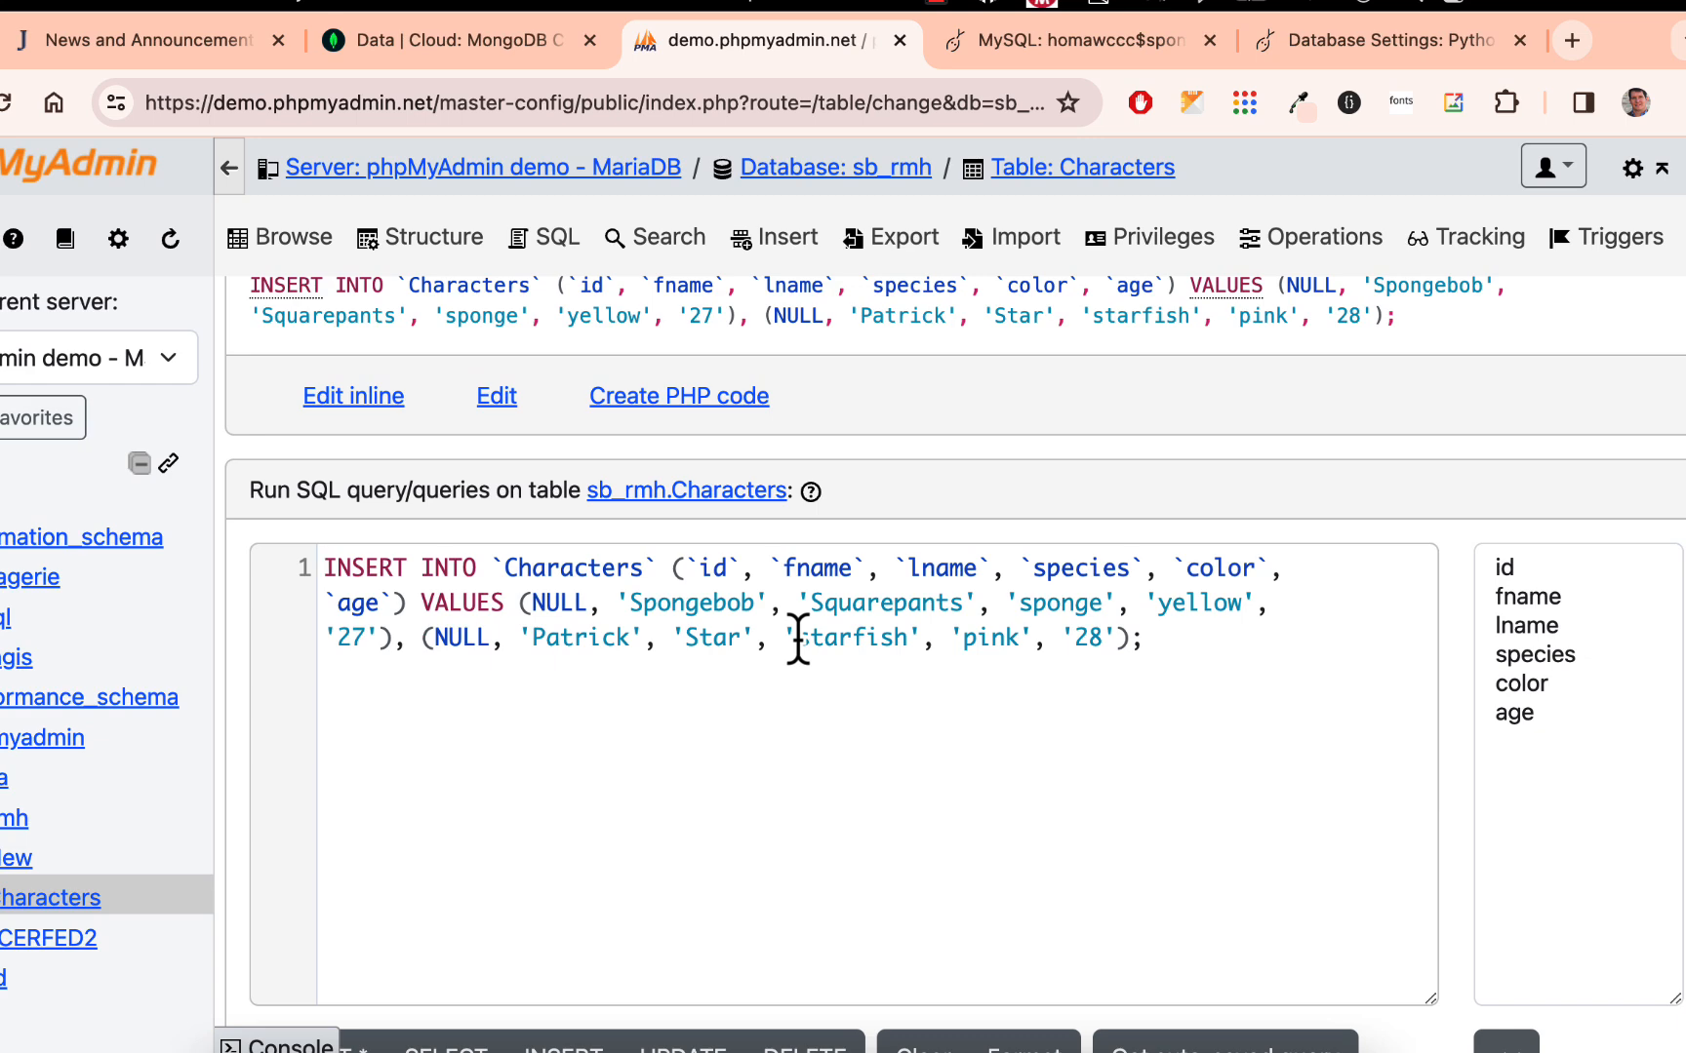
pyautogui.scroll(-5, 798, 639)
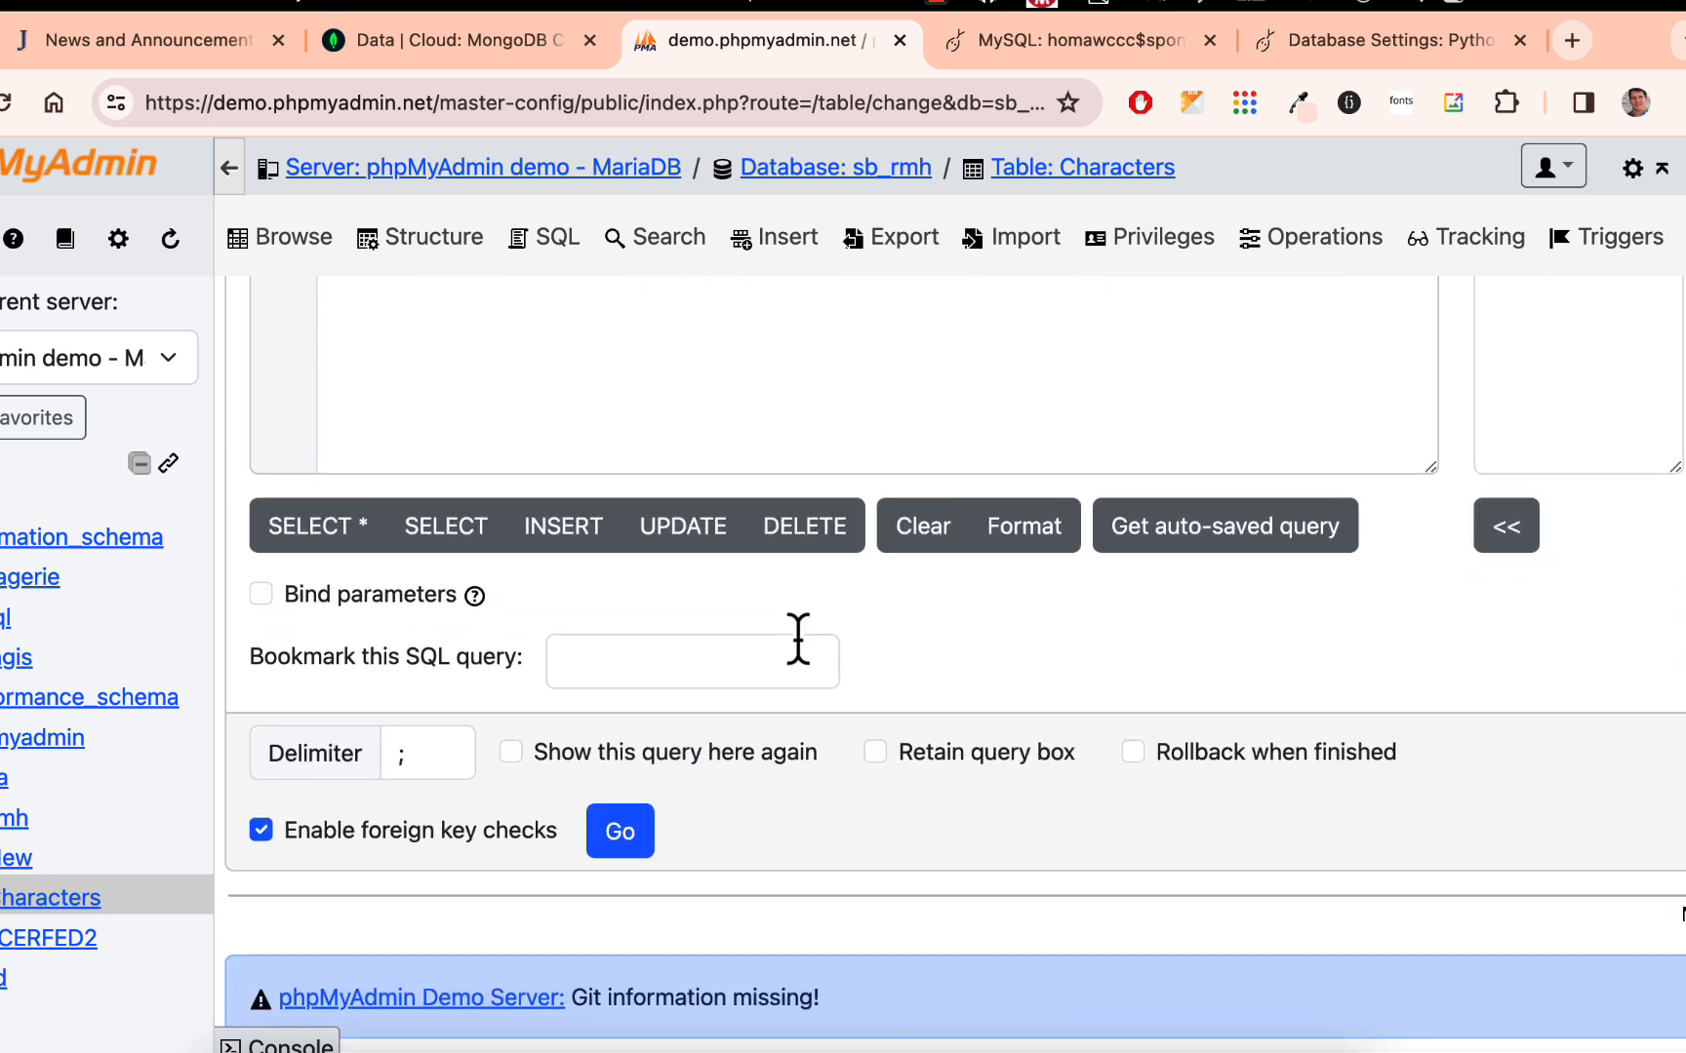
pyautogui.scroll(7, 798, 639)
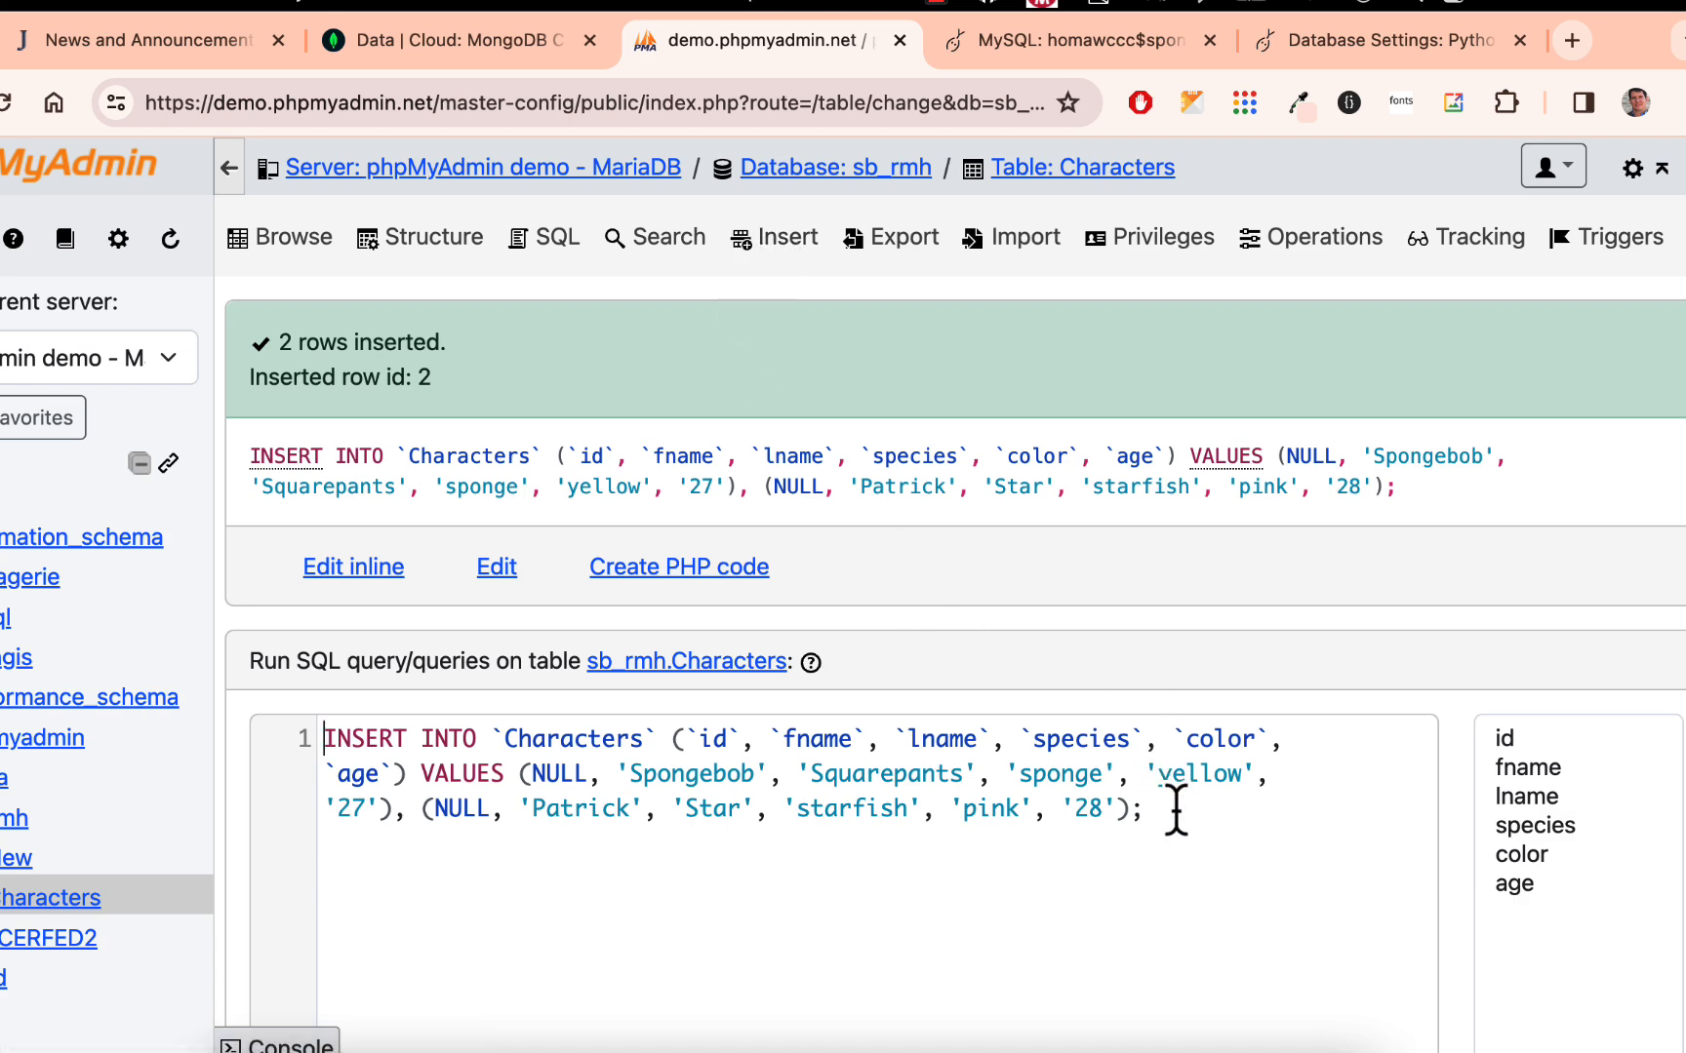
pyautogui.scroll(-5, 1083, 786)
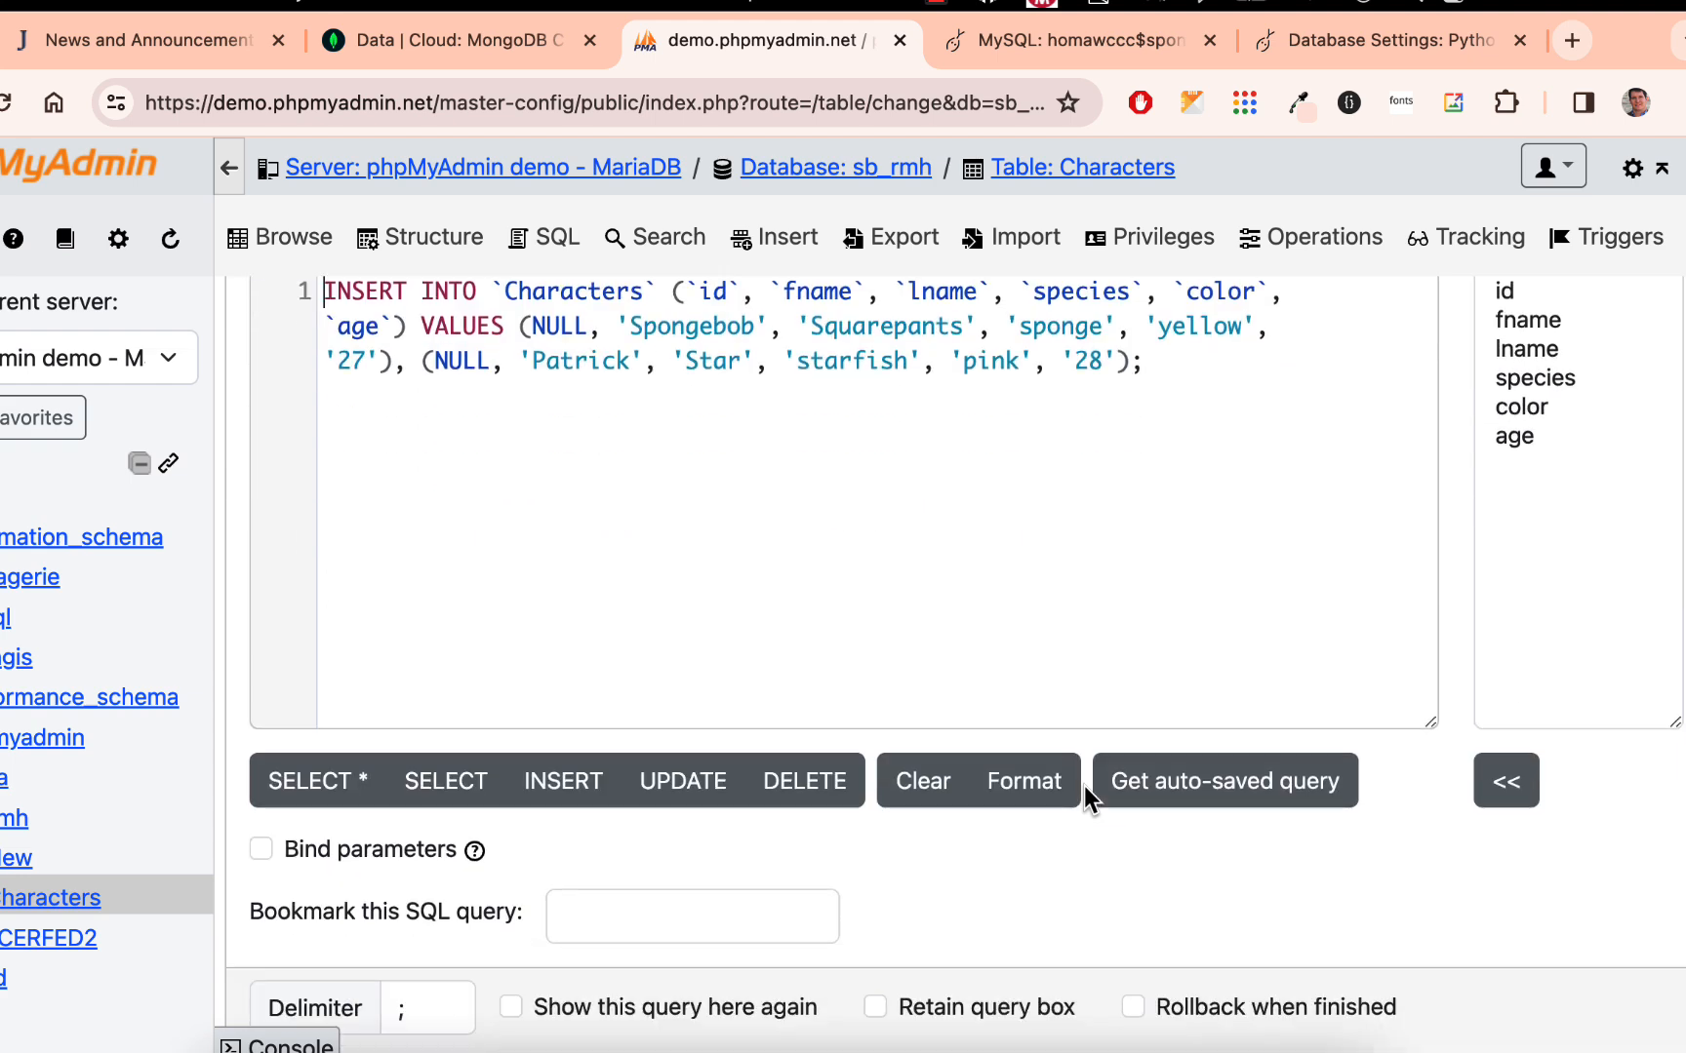
pyautogui.scroll(-3, 1084, 786)
pyautogui.scroll(10, 1081, 781)
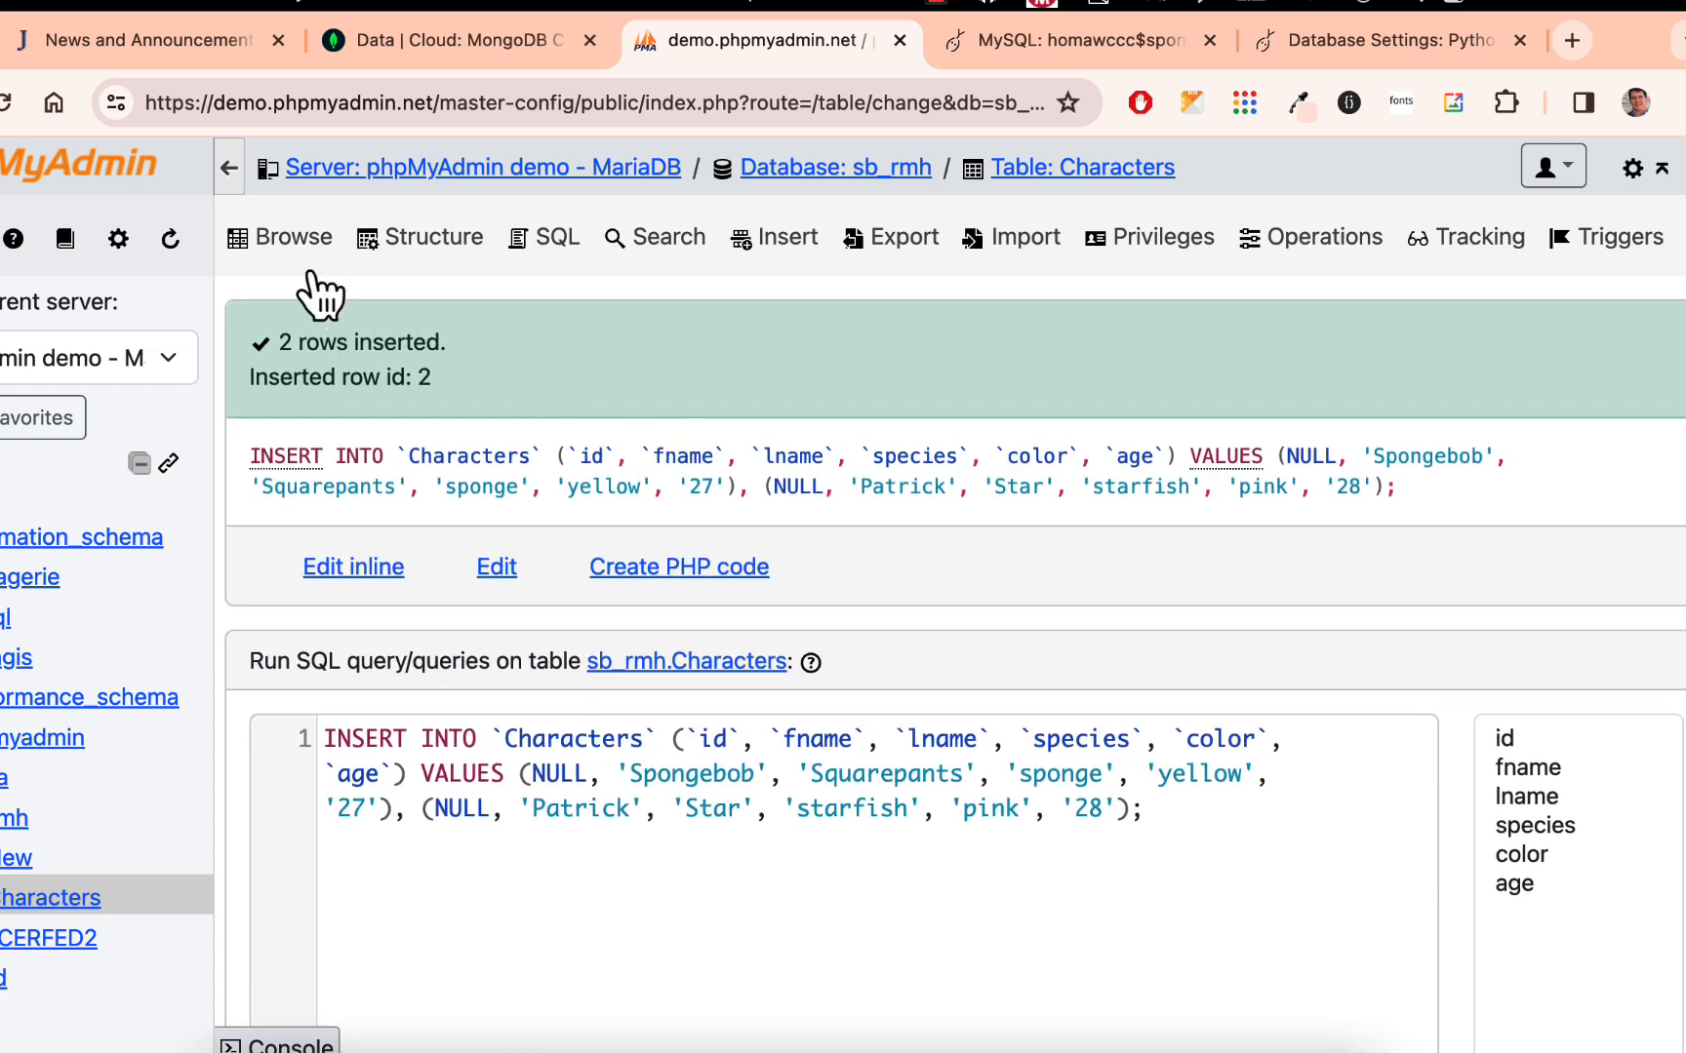
# - Browse the Characters table and examine the stored values of its rows
pyautogui.click(313, 246)
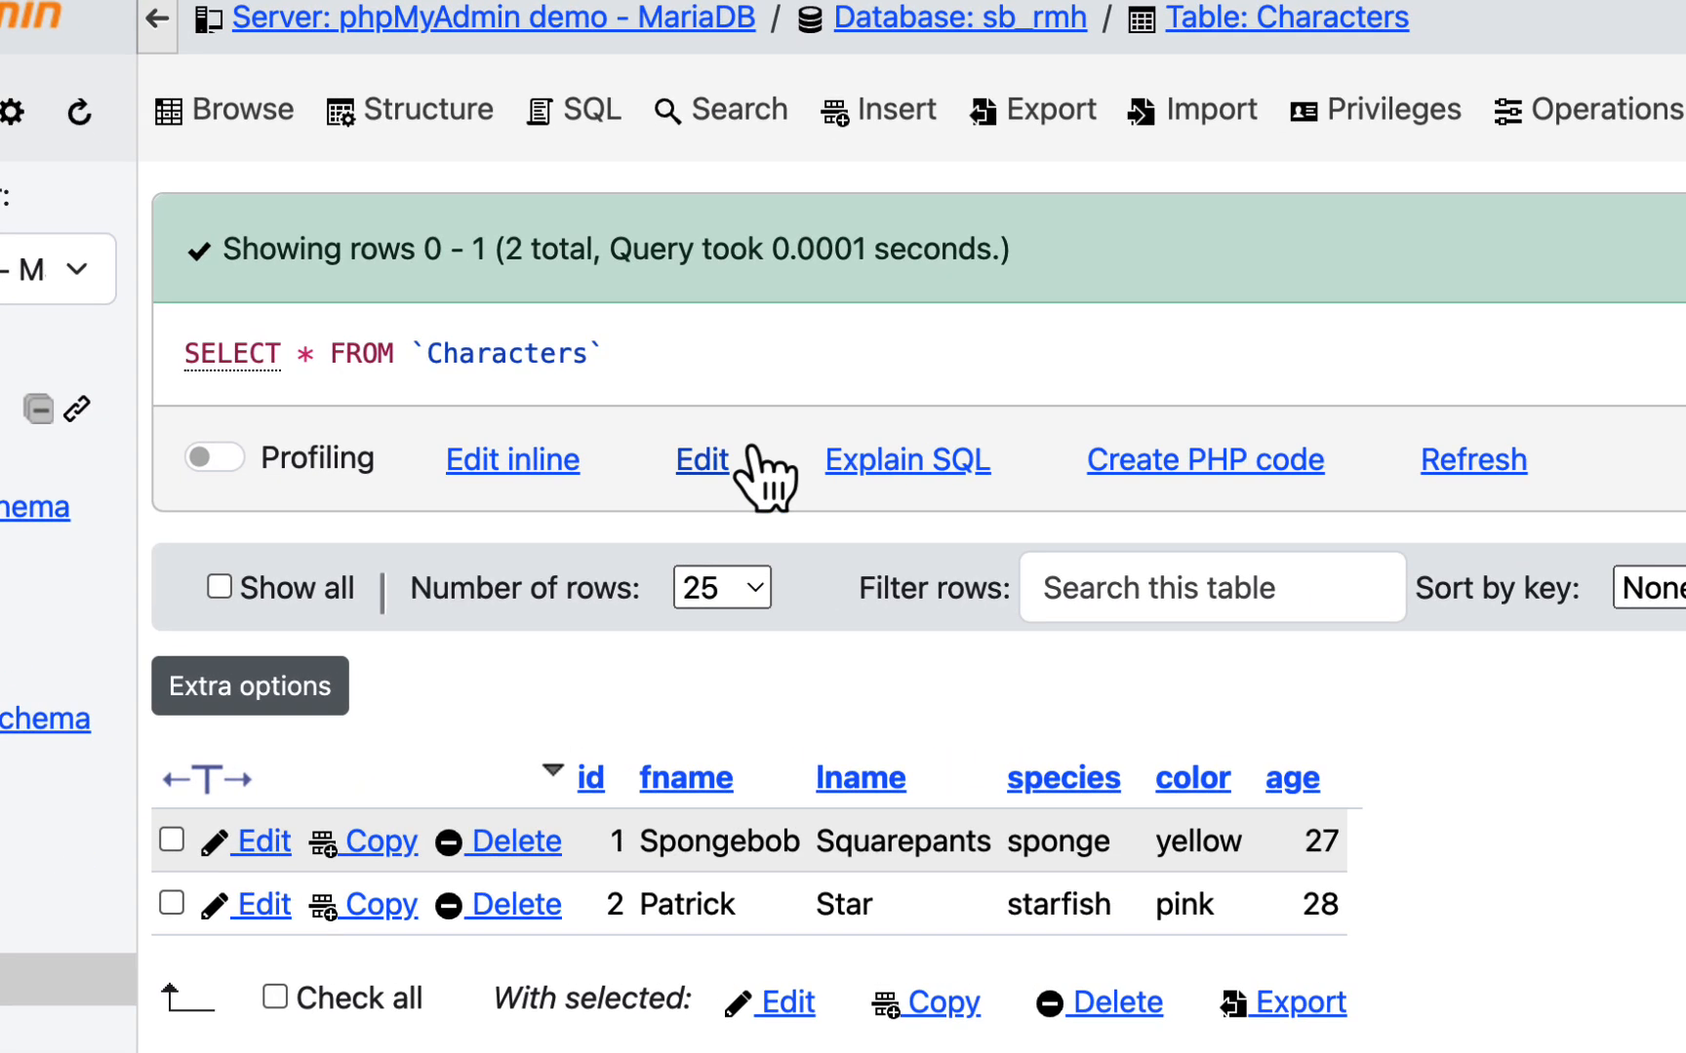
pyautogui.scroll(-3, 741, 485)
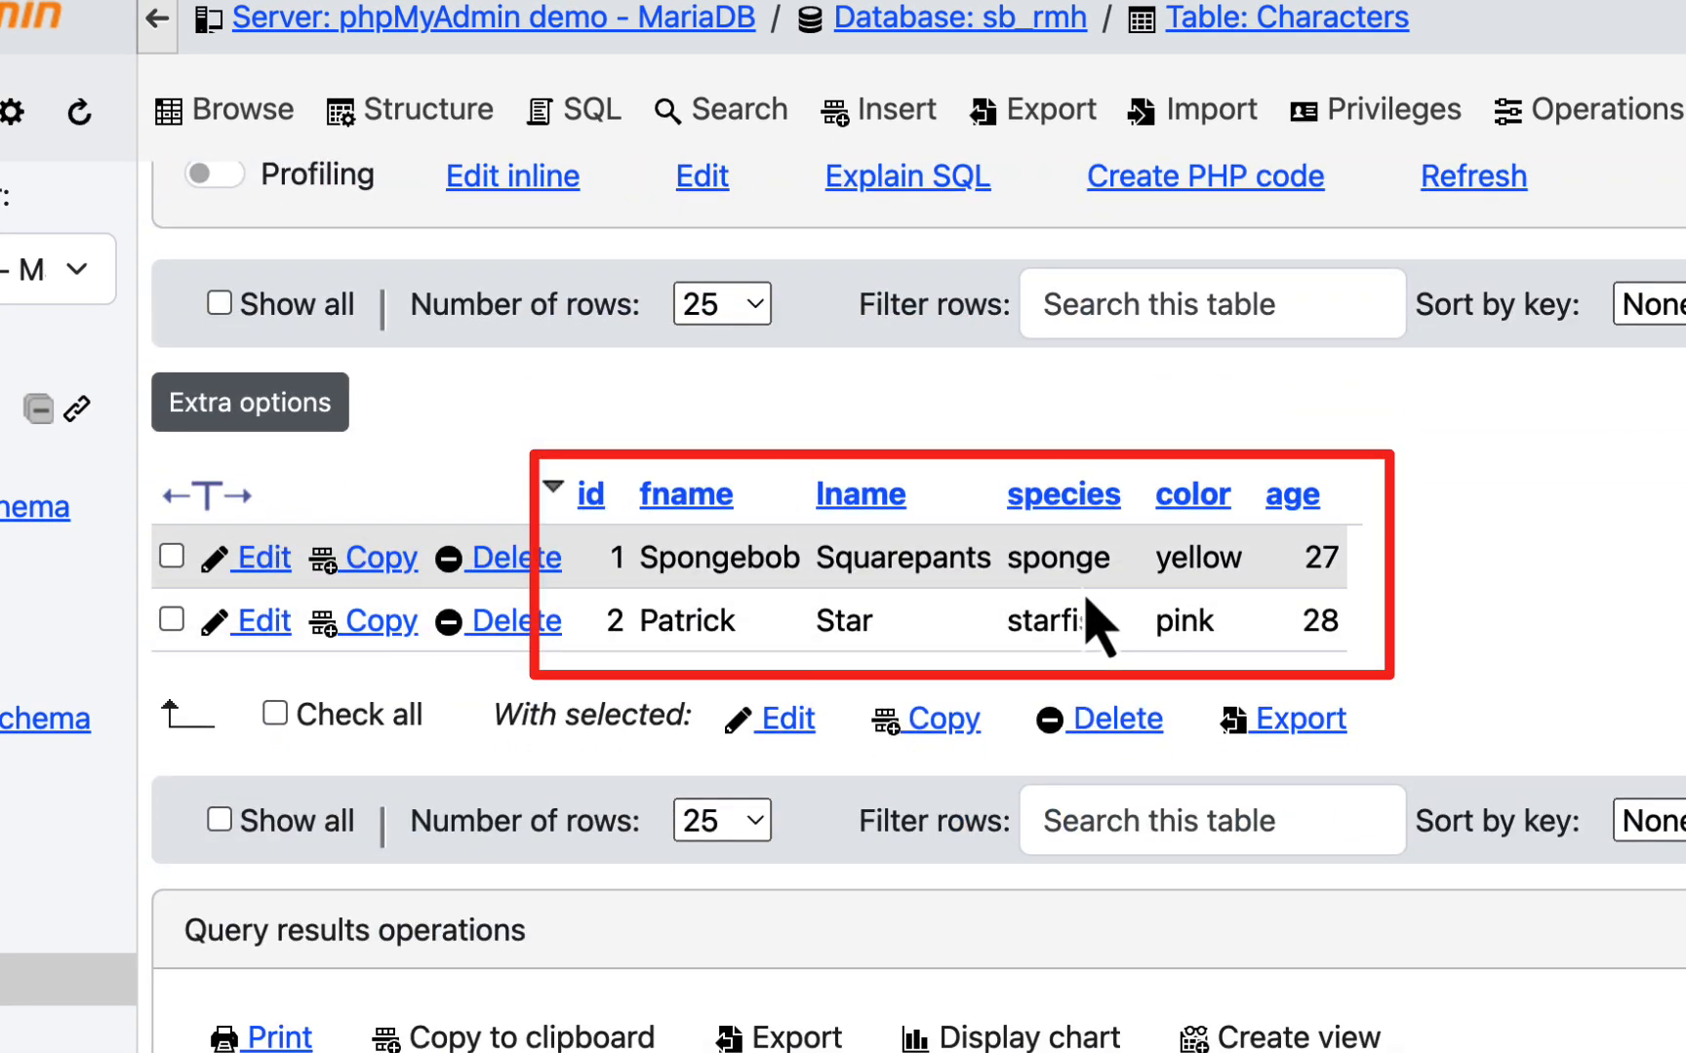
pyautogui.scroll(3, 410, 822)
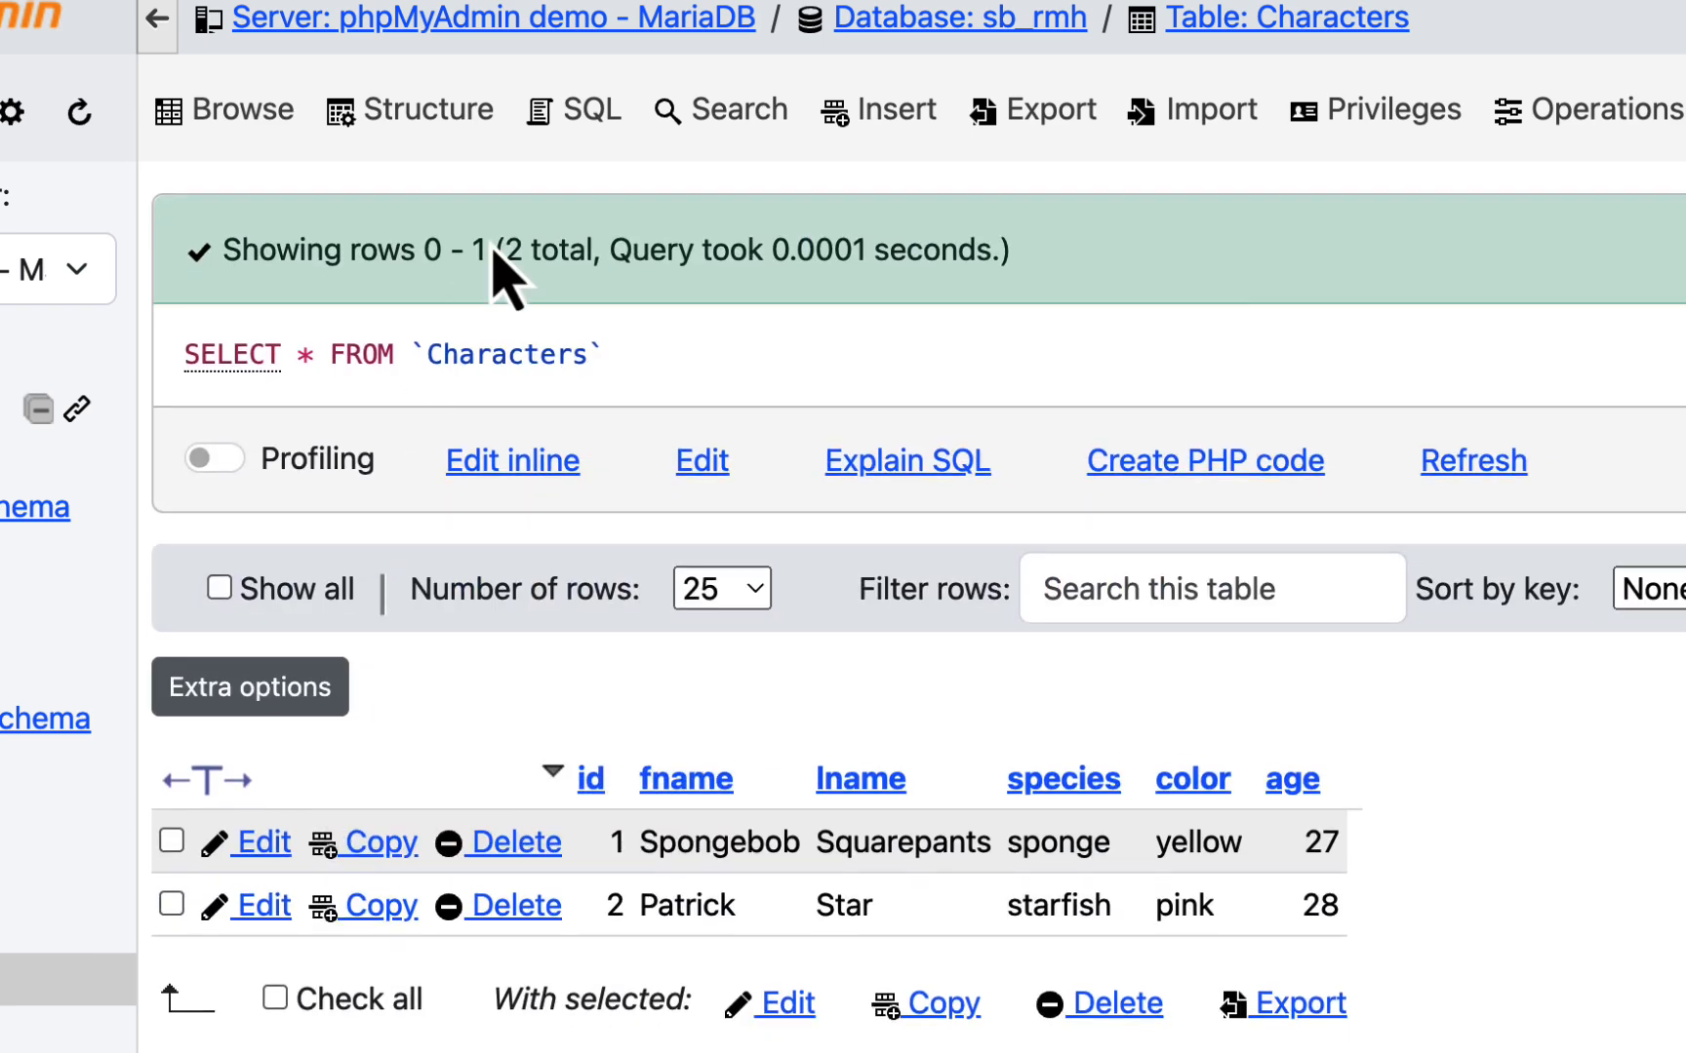
# - View the Characters table's SQL query editor and reopen the blank form for inserting rows
pyautogui.click(592, 116)
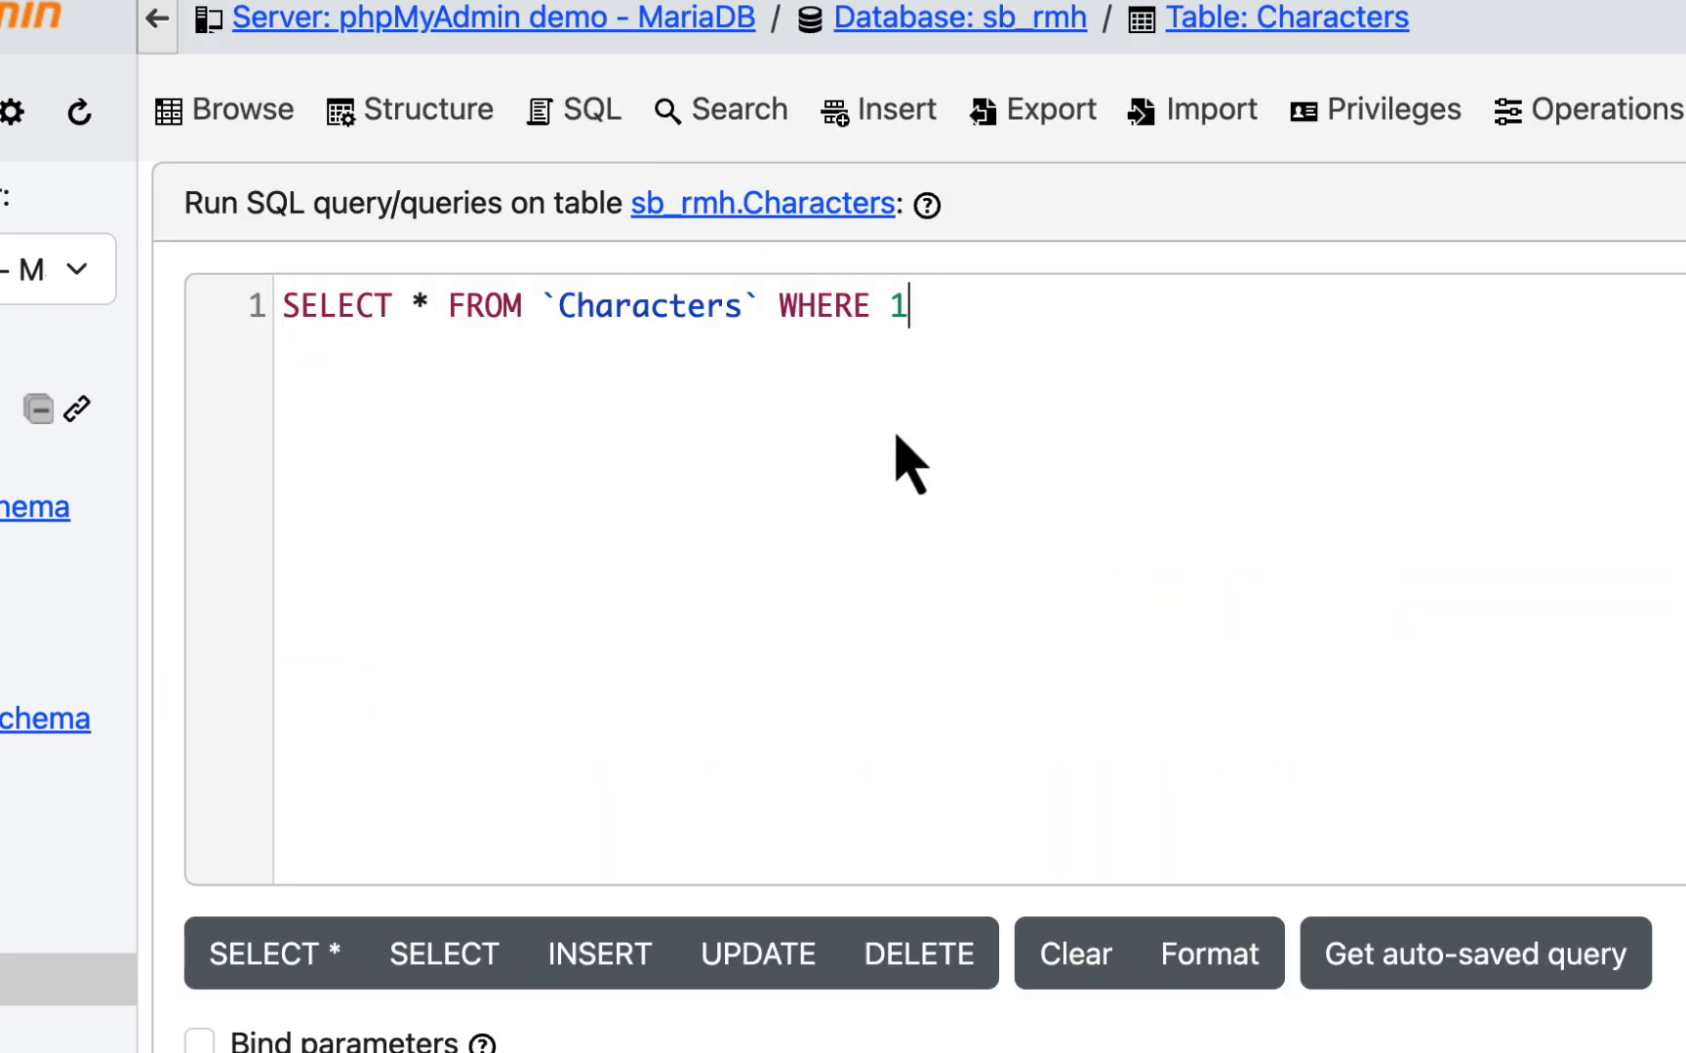
pyautogui.click(897, 109)
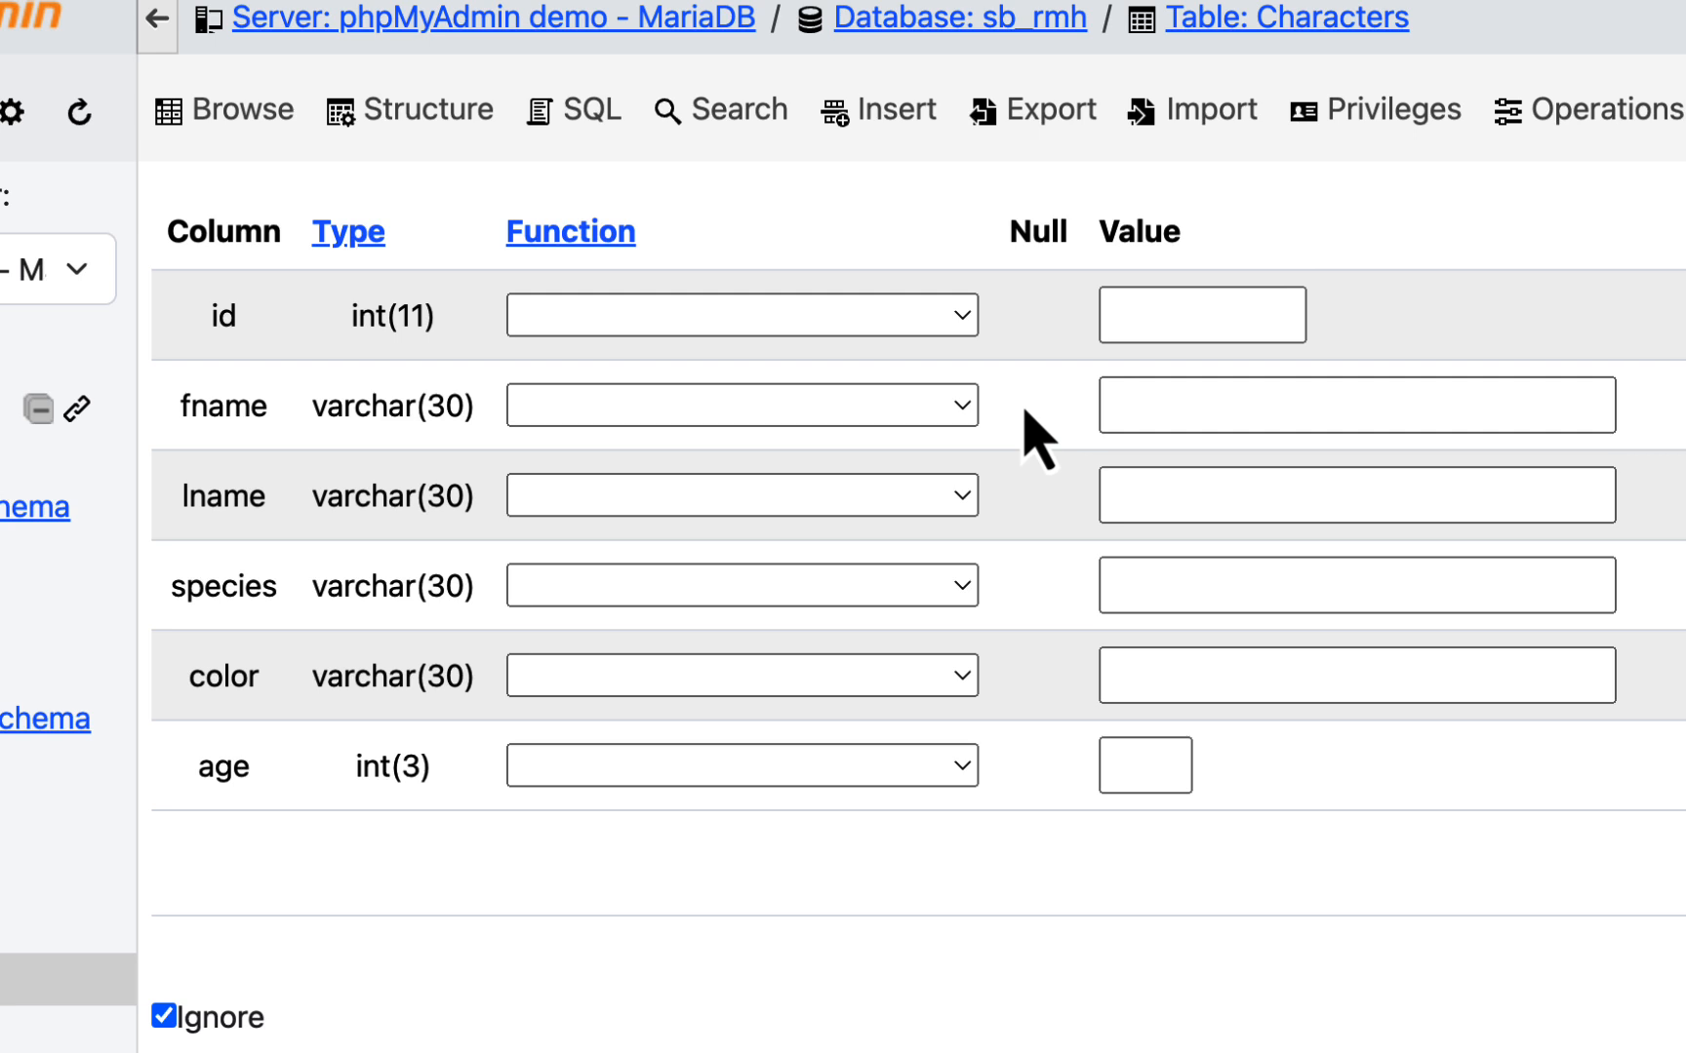
# - In the first entry of the insert form, enter fname Squidward and lname Tentacles
pyautogui.click(827, 398)
pyautogui.click(1194, 402)
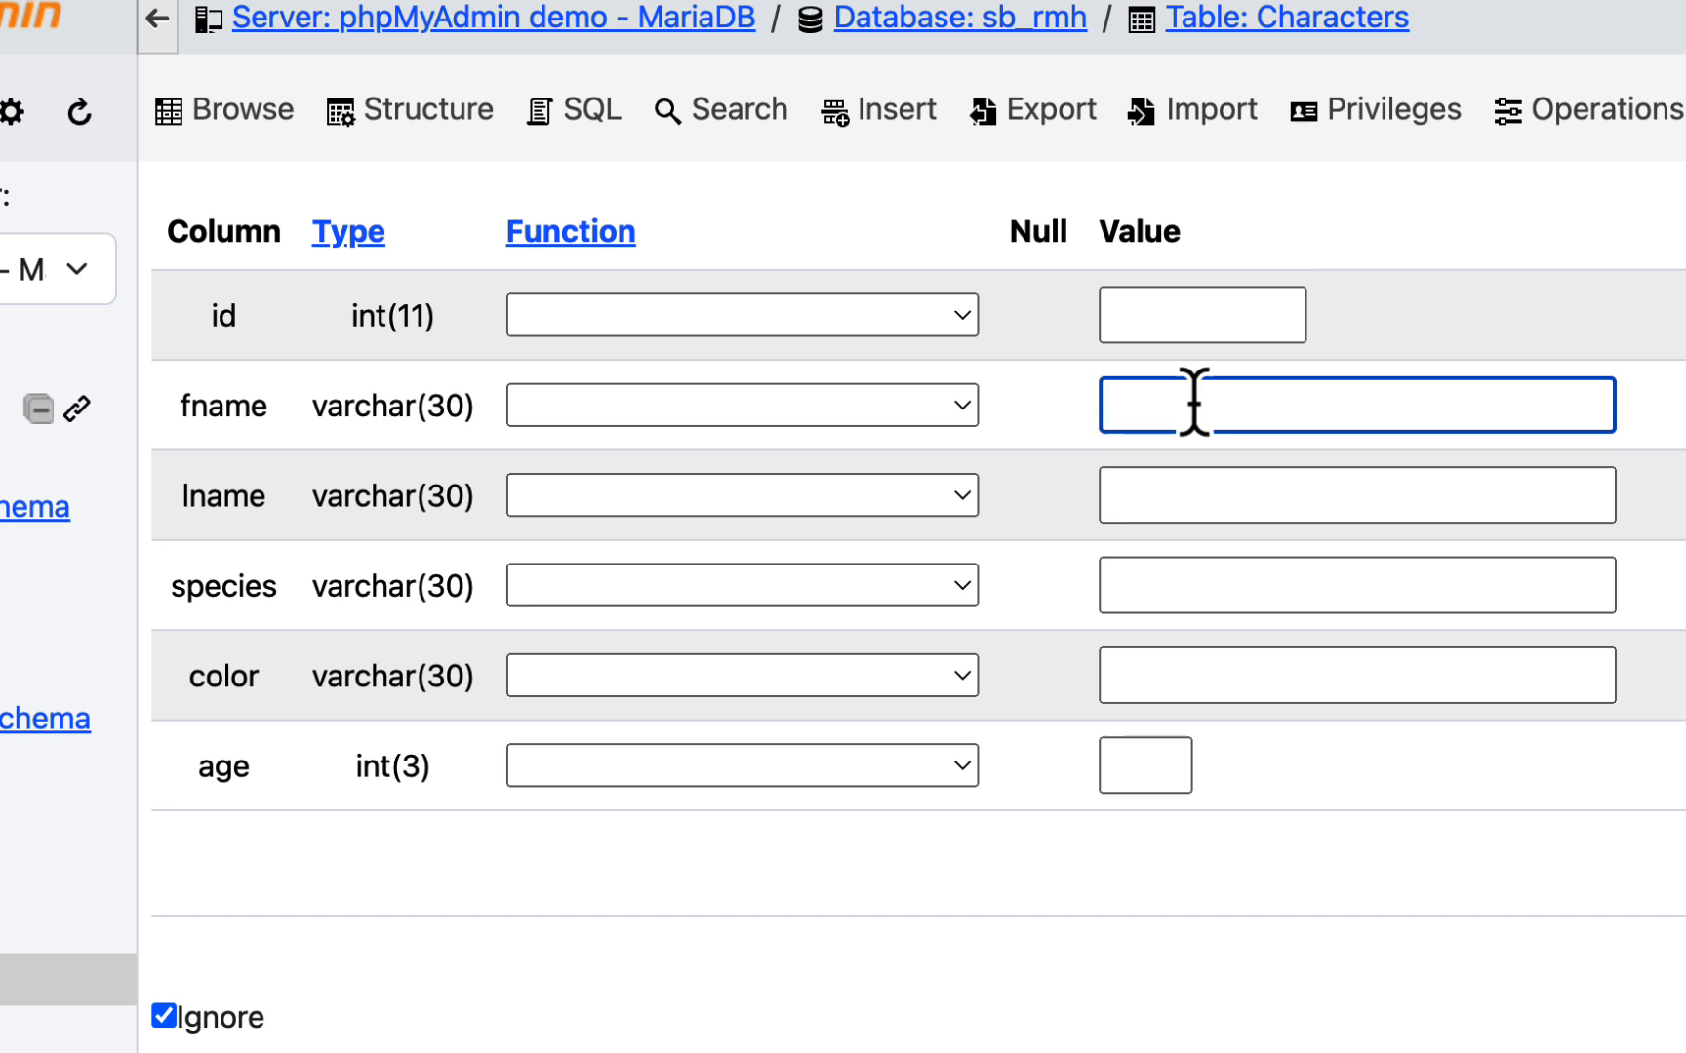
pyautogui.write('Squidward')
pyautogui.click(1258, 492)
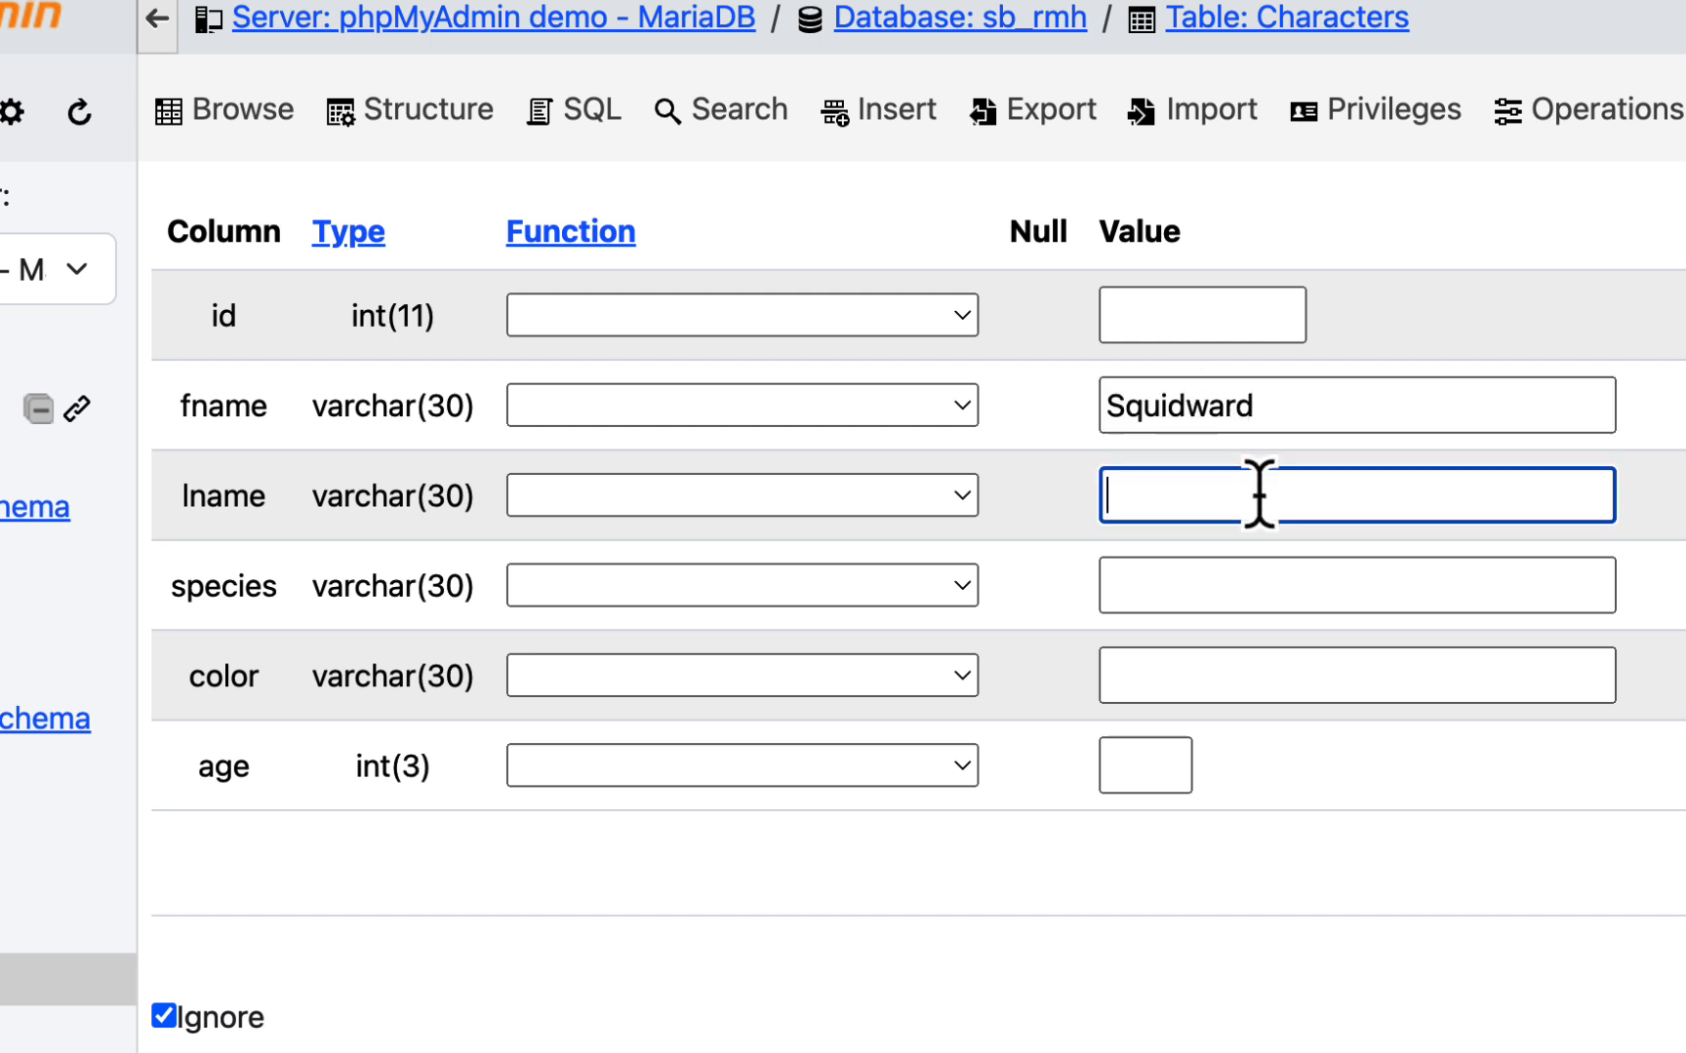
pyautogui.write('Tenta')
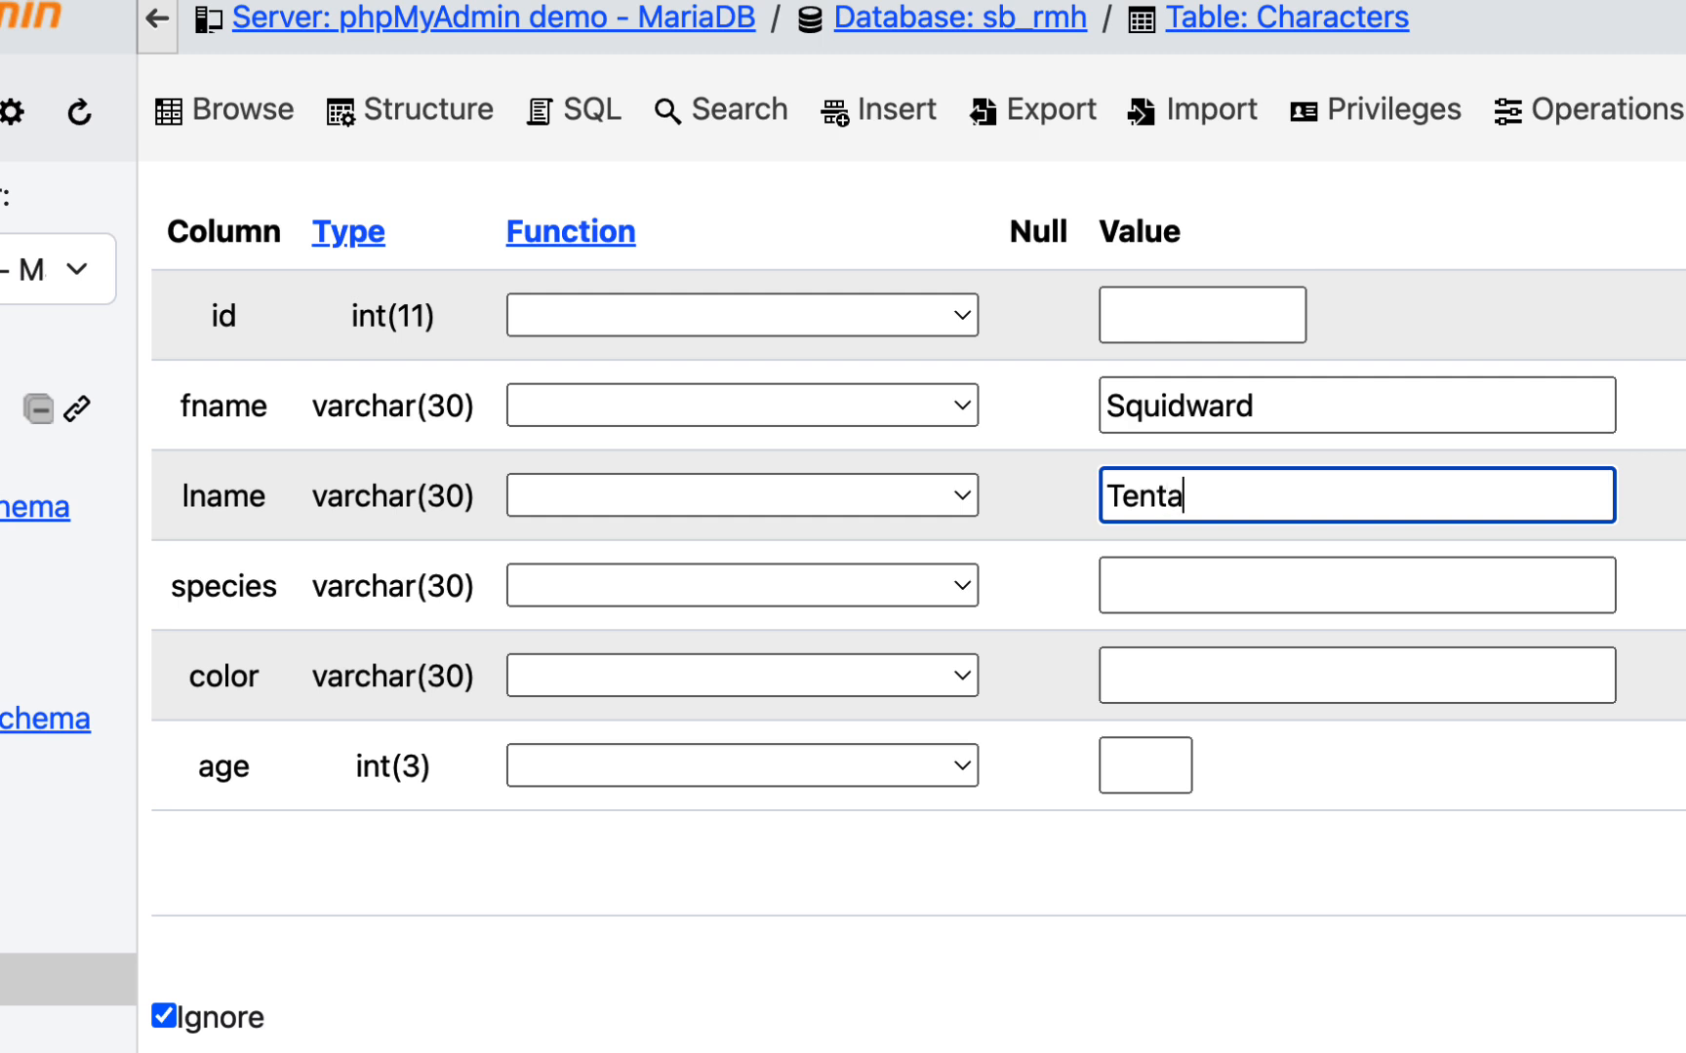
pyautogui.write('cles')
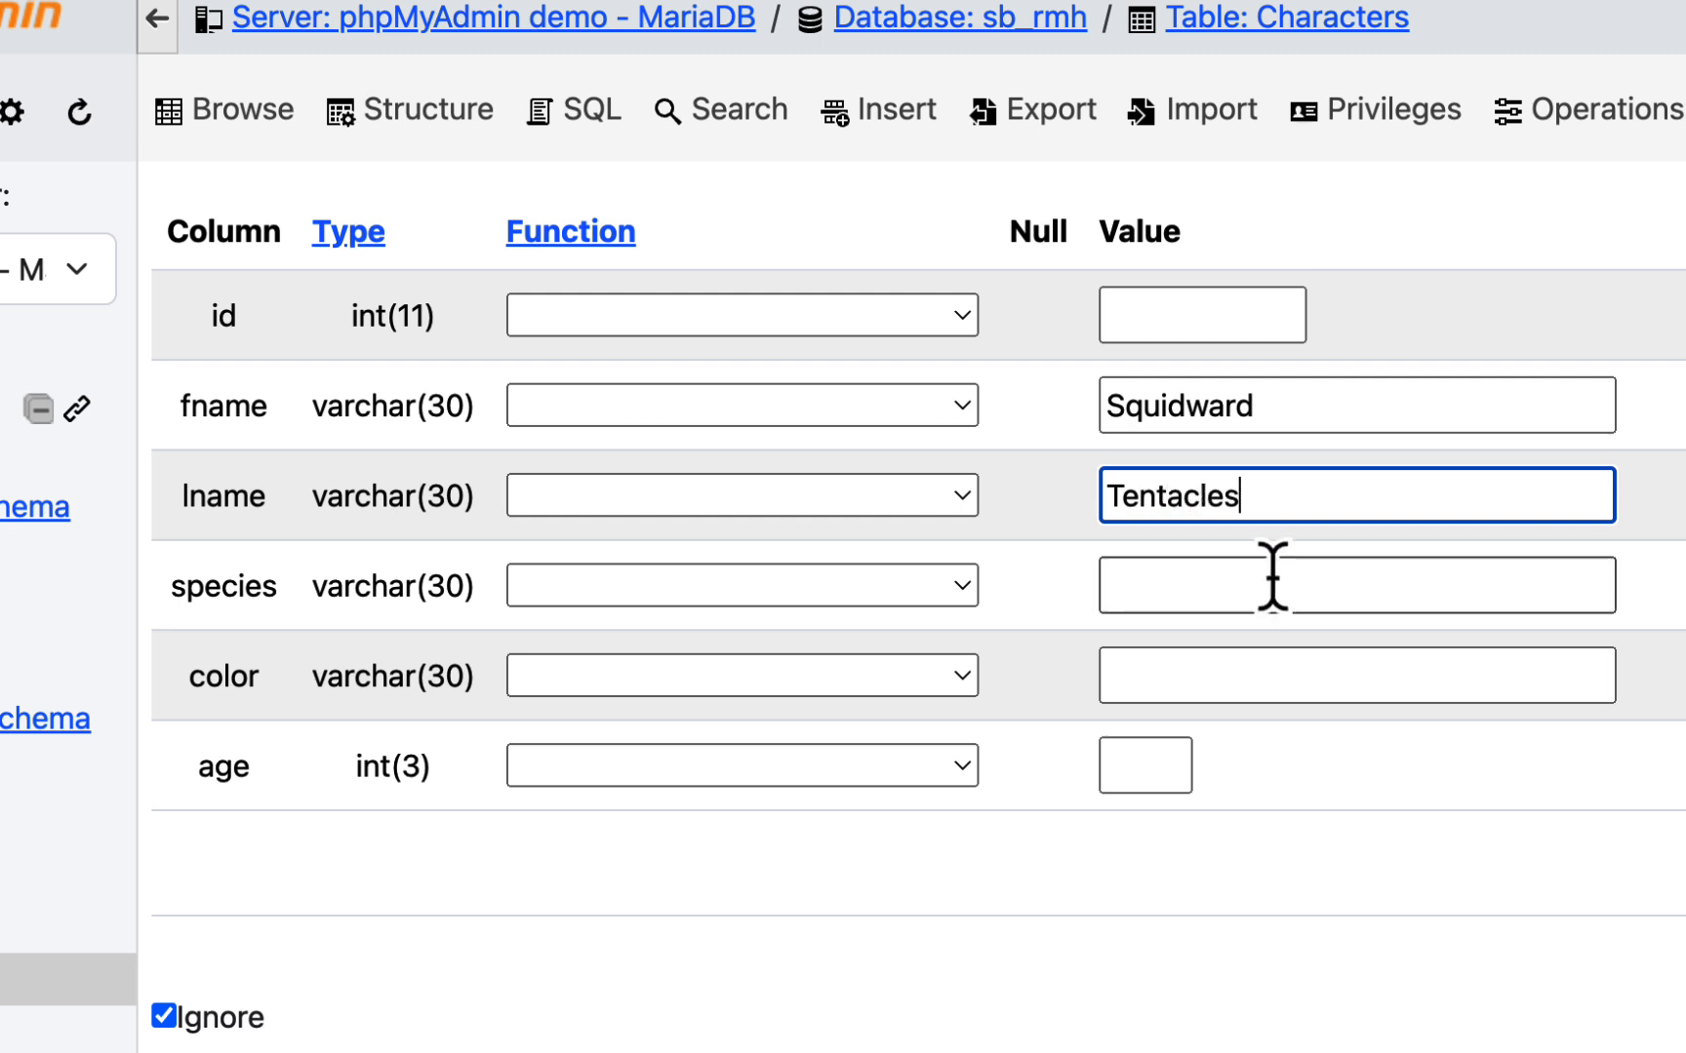
# - Complete the Squidward entry with species octopus, color gray and age 33
pyautogui.click(1251, 593)
pyautogui.write('octopus')
pyautogui.click(1251, 665)
pyautogui.write('gray')
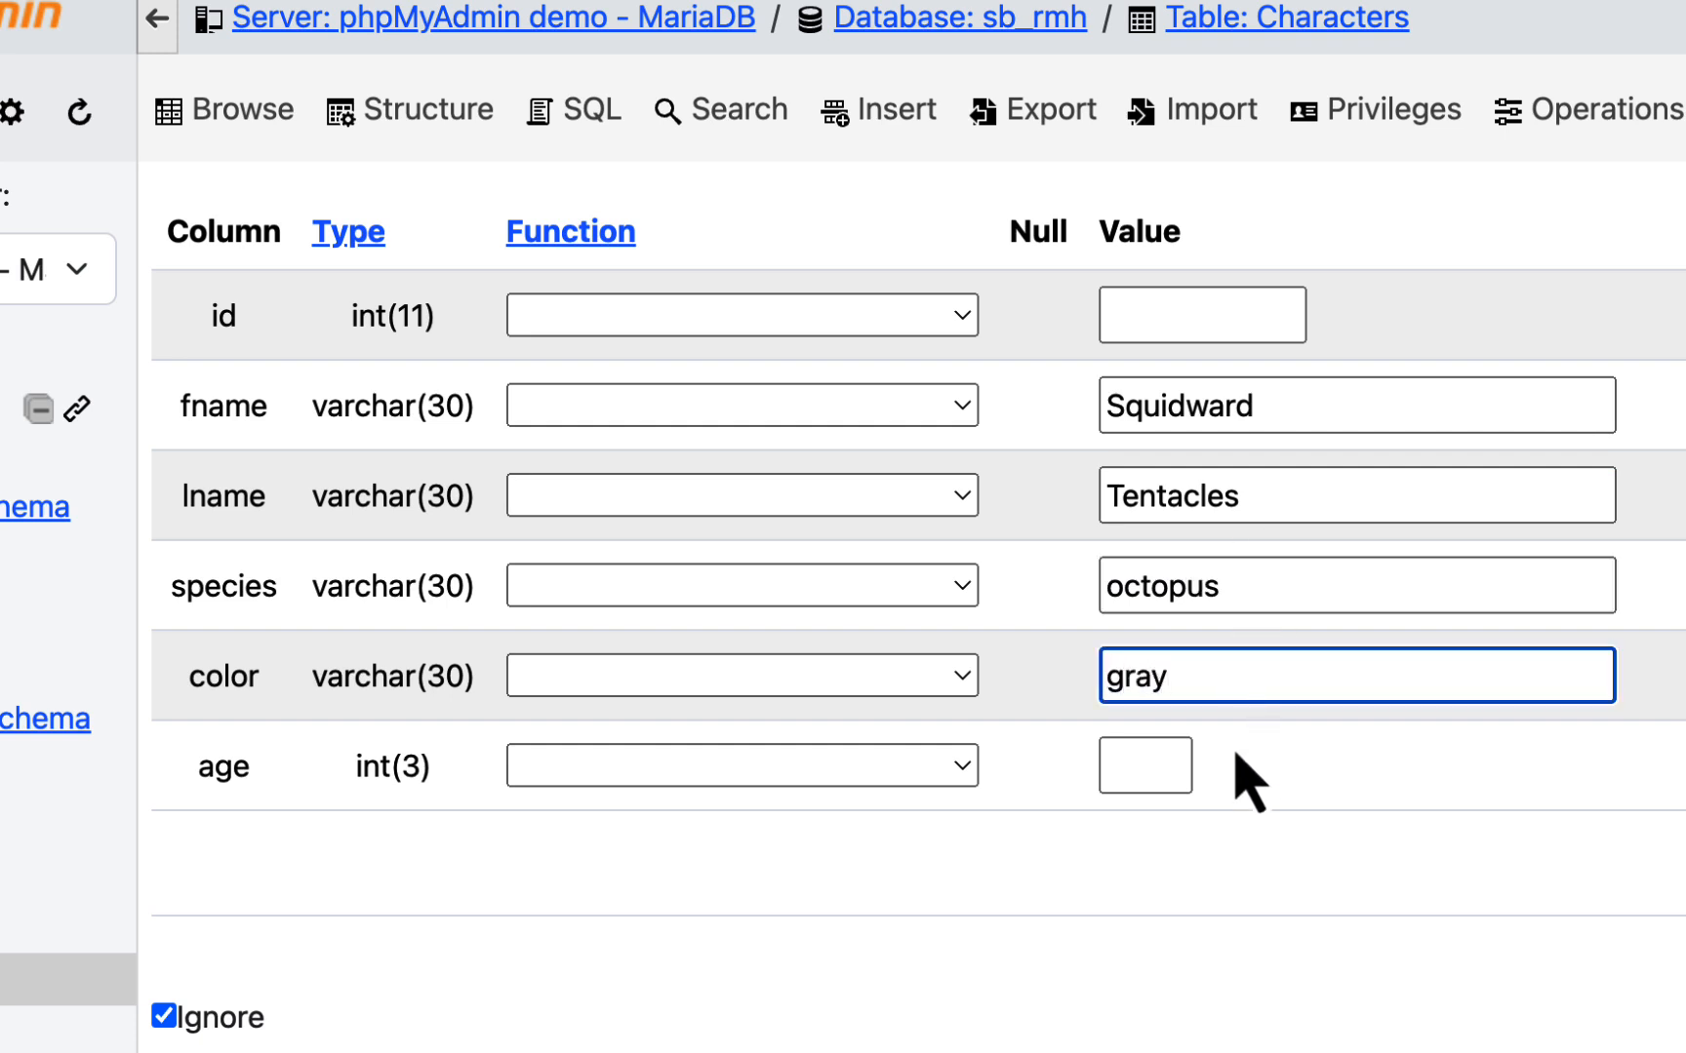
pyautogui.click(1174, 756)
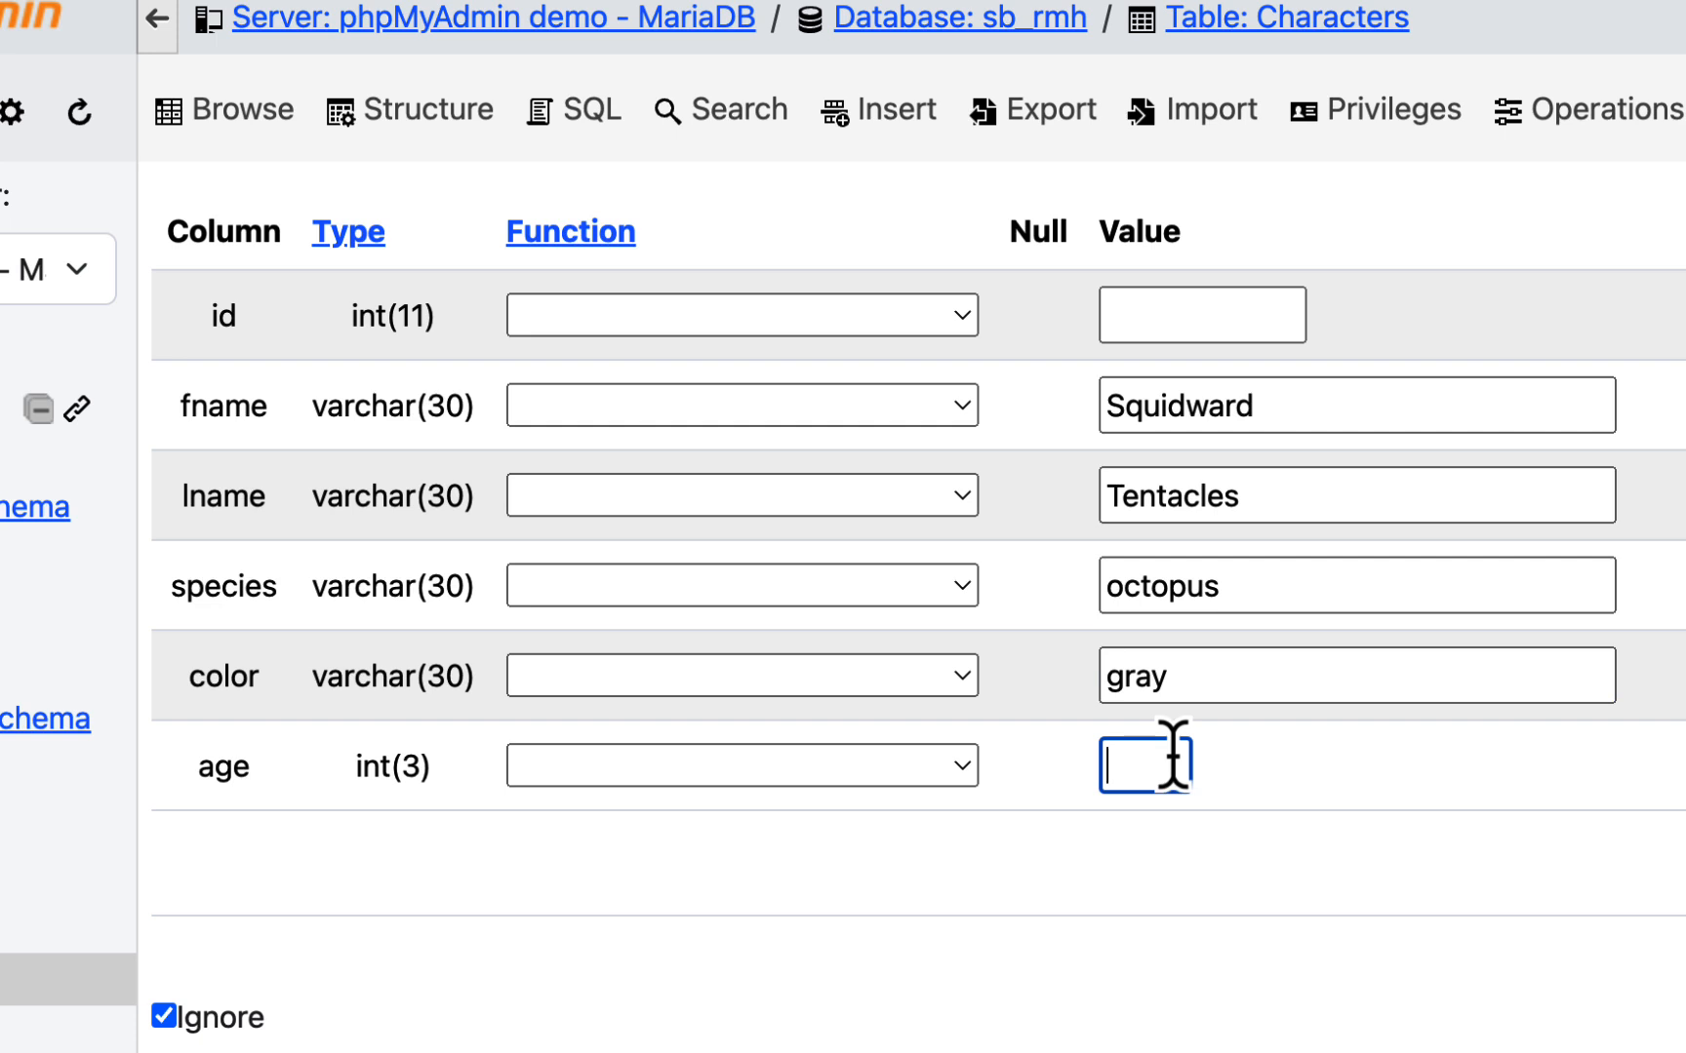
pyautogui.write('33')
# - In the second entry of the insert form, enter fname Eugene and lname Krabs
pyautogui.scroll(-7, 1331, 672)
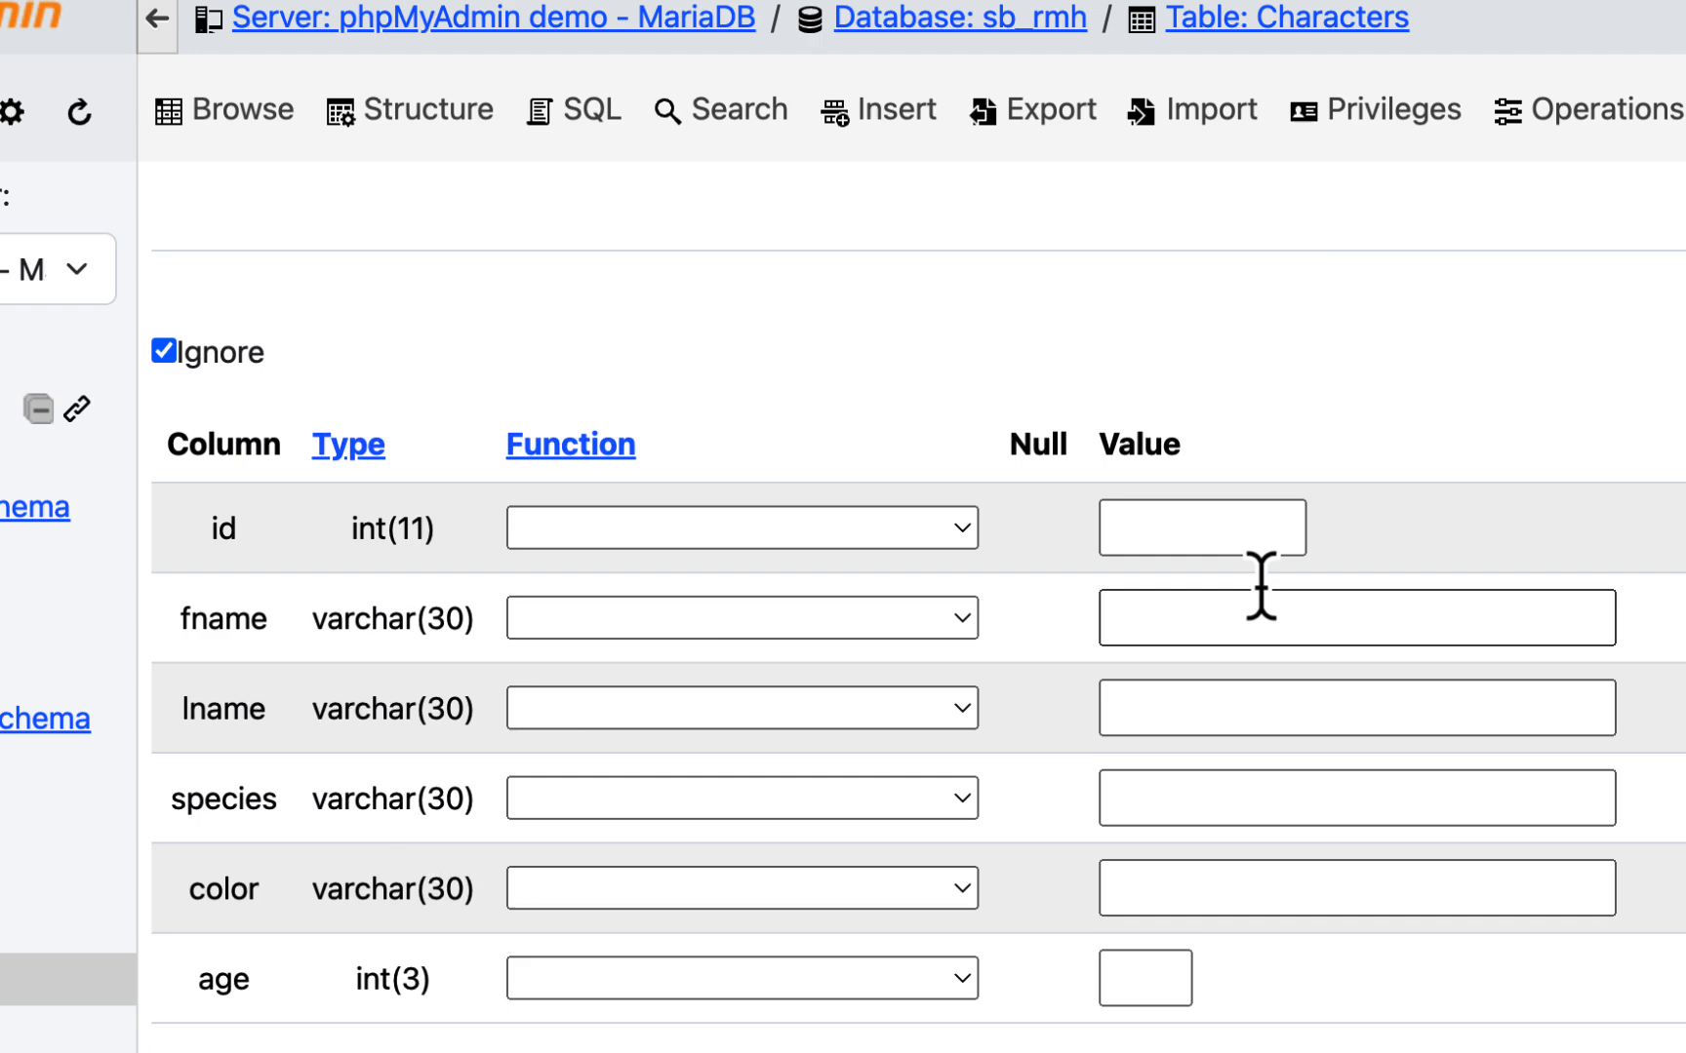
pyautogui.click(1246, 632)
pyautogui.write('Eugene')
pyautogui.click(1265, 710)
pyautogui.write('Krabs')
# - Complete the Eugene Krabs entry with species crab, color red and age 57
pyautogui.click(1265, 639)
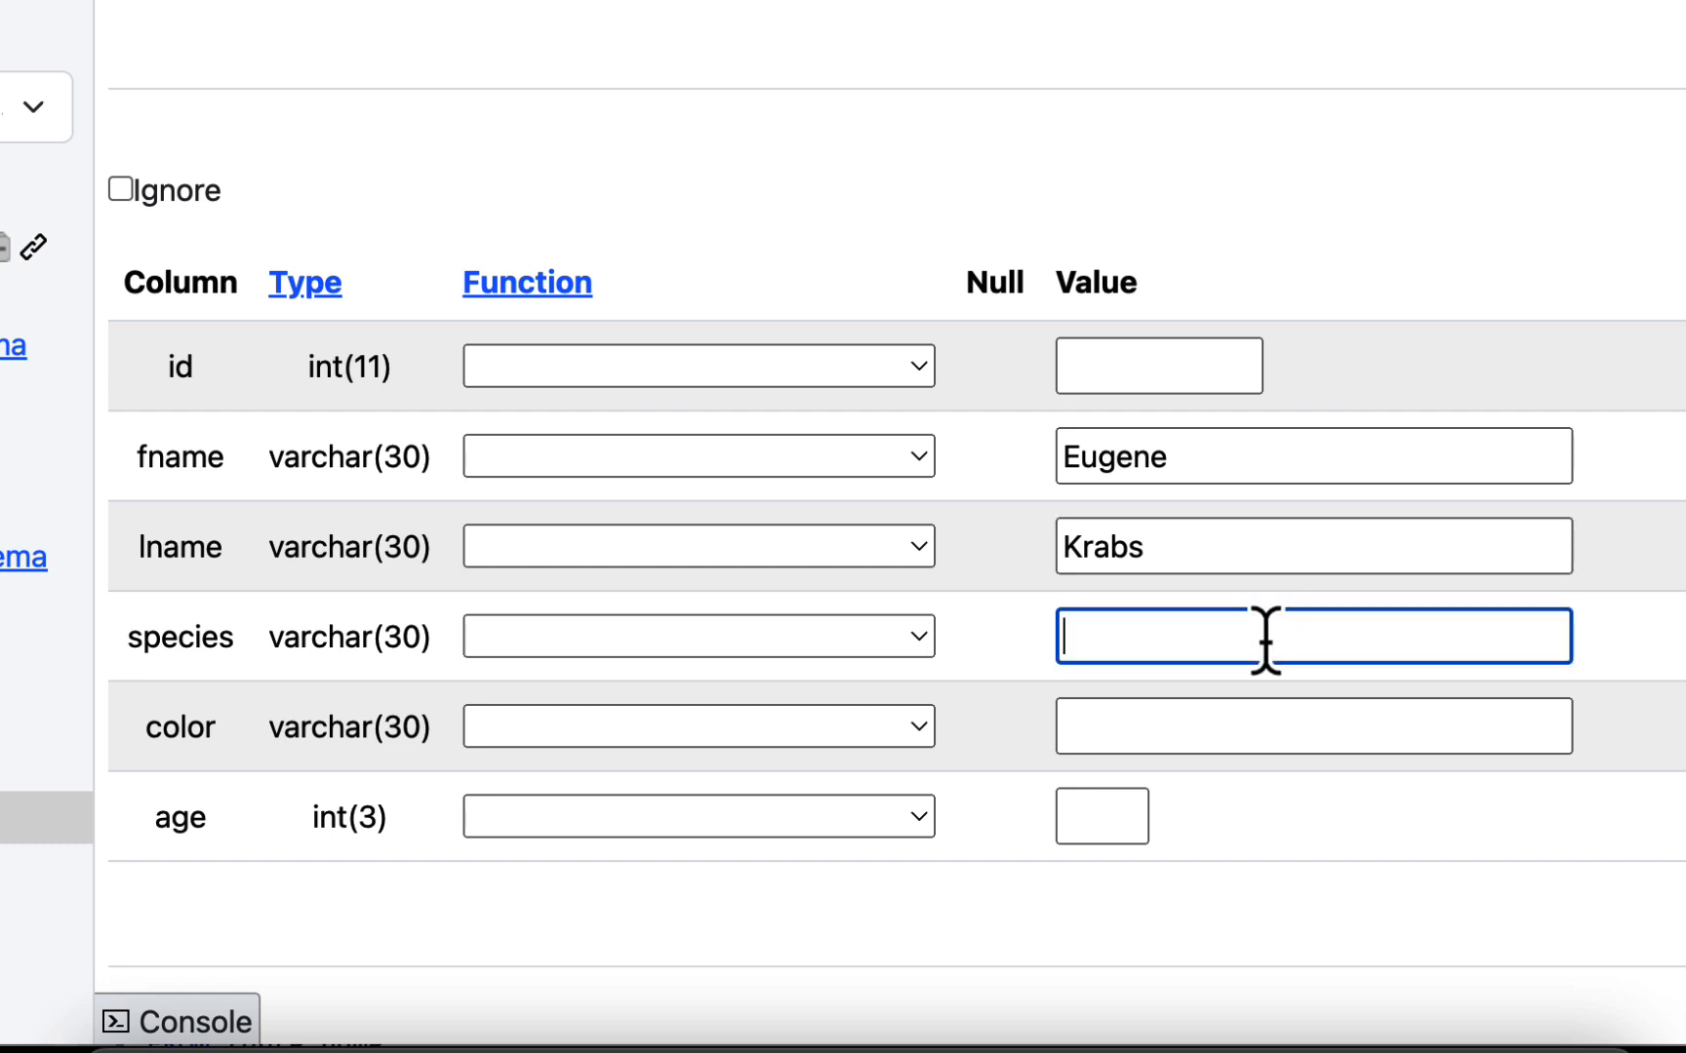
pyautogui.write('crab')
pyautogui.click(1278, 726)
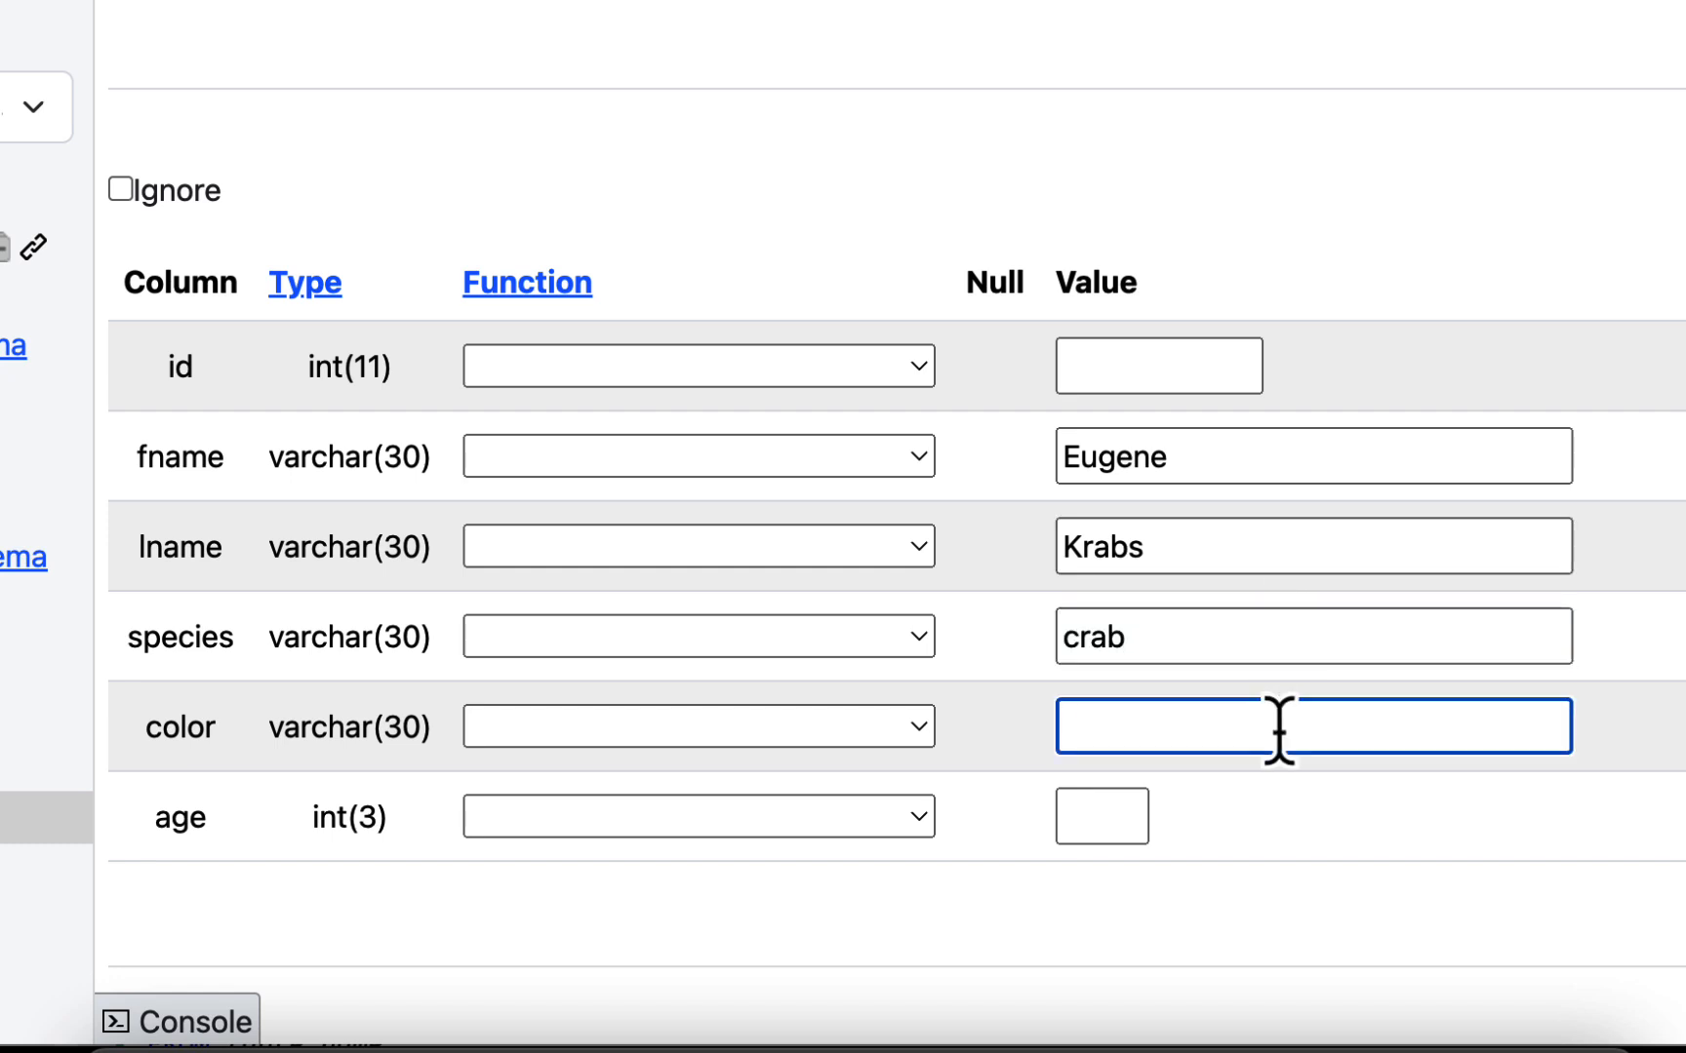
pyautogui.write('red')
pyautogui.click(1118, 807)
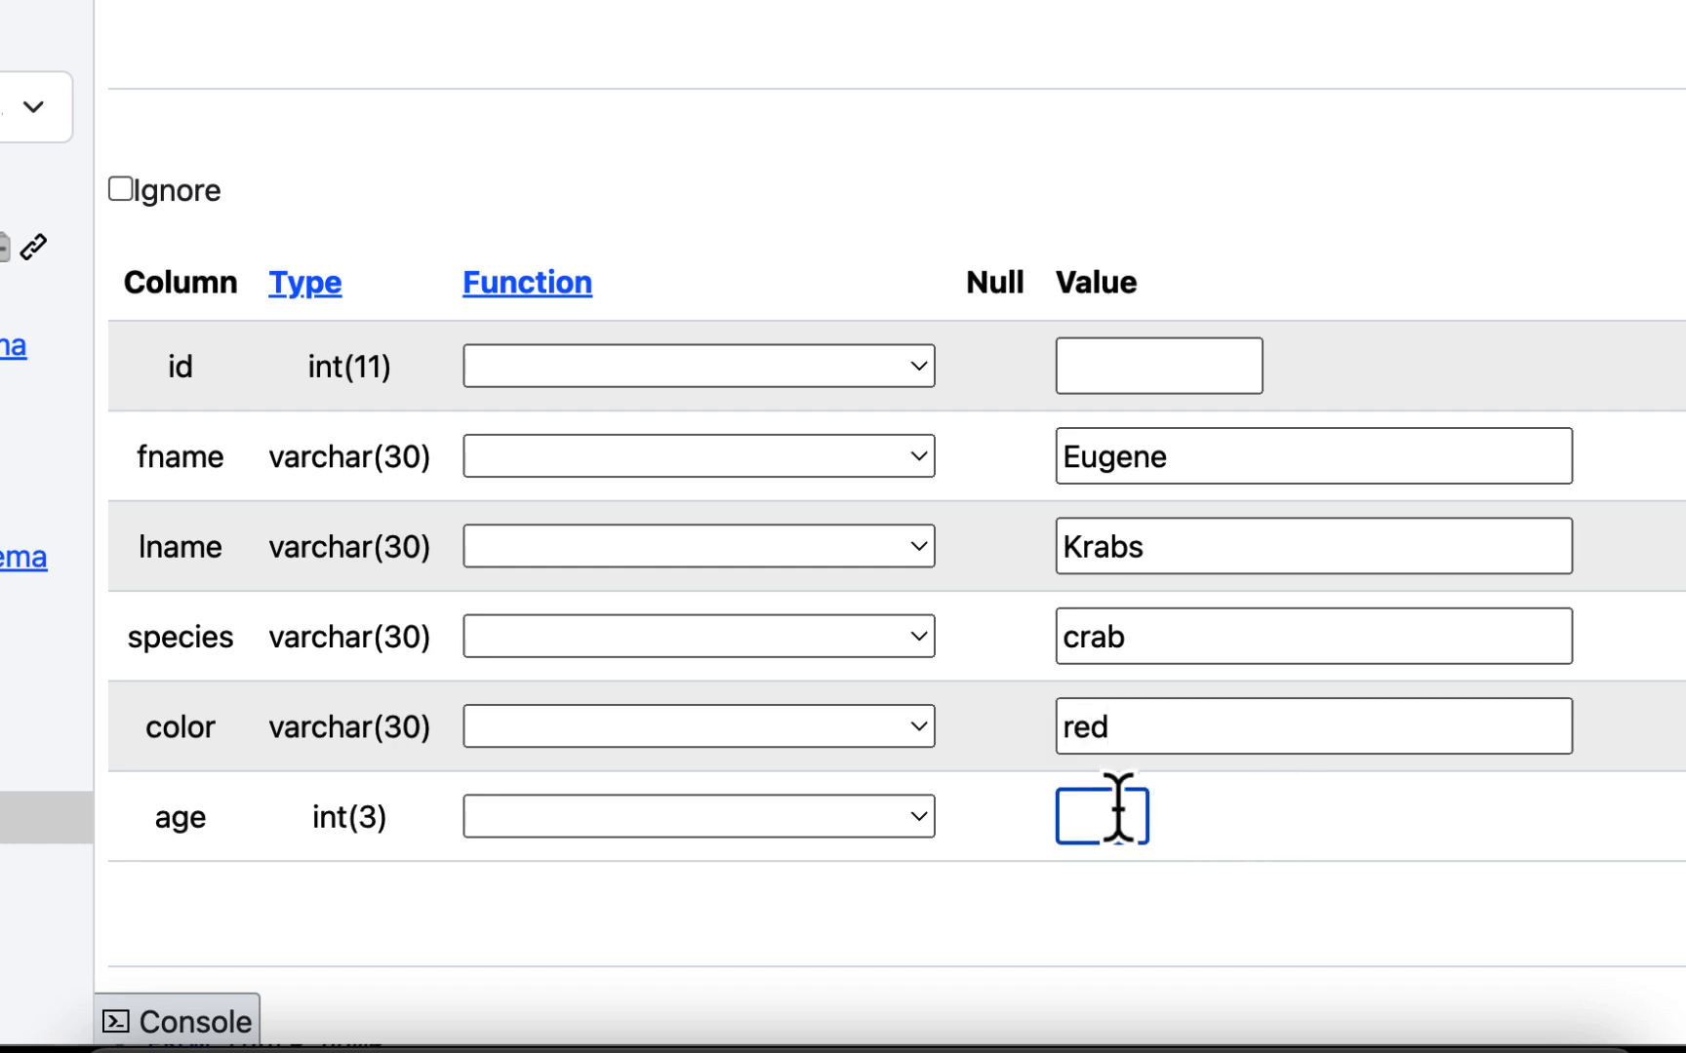
pyautogui.write('57')
# - Submit the Squidward and Eugene entries as new rows of the Characters table
pyautogui.scroll(-1, 1410, 599)
pyautogui.scroll(-2, 1405, 586)
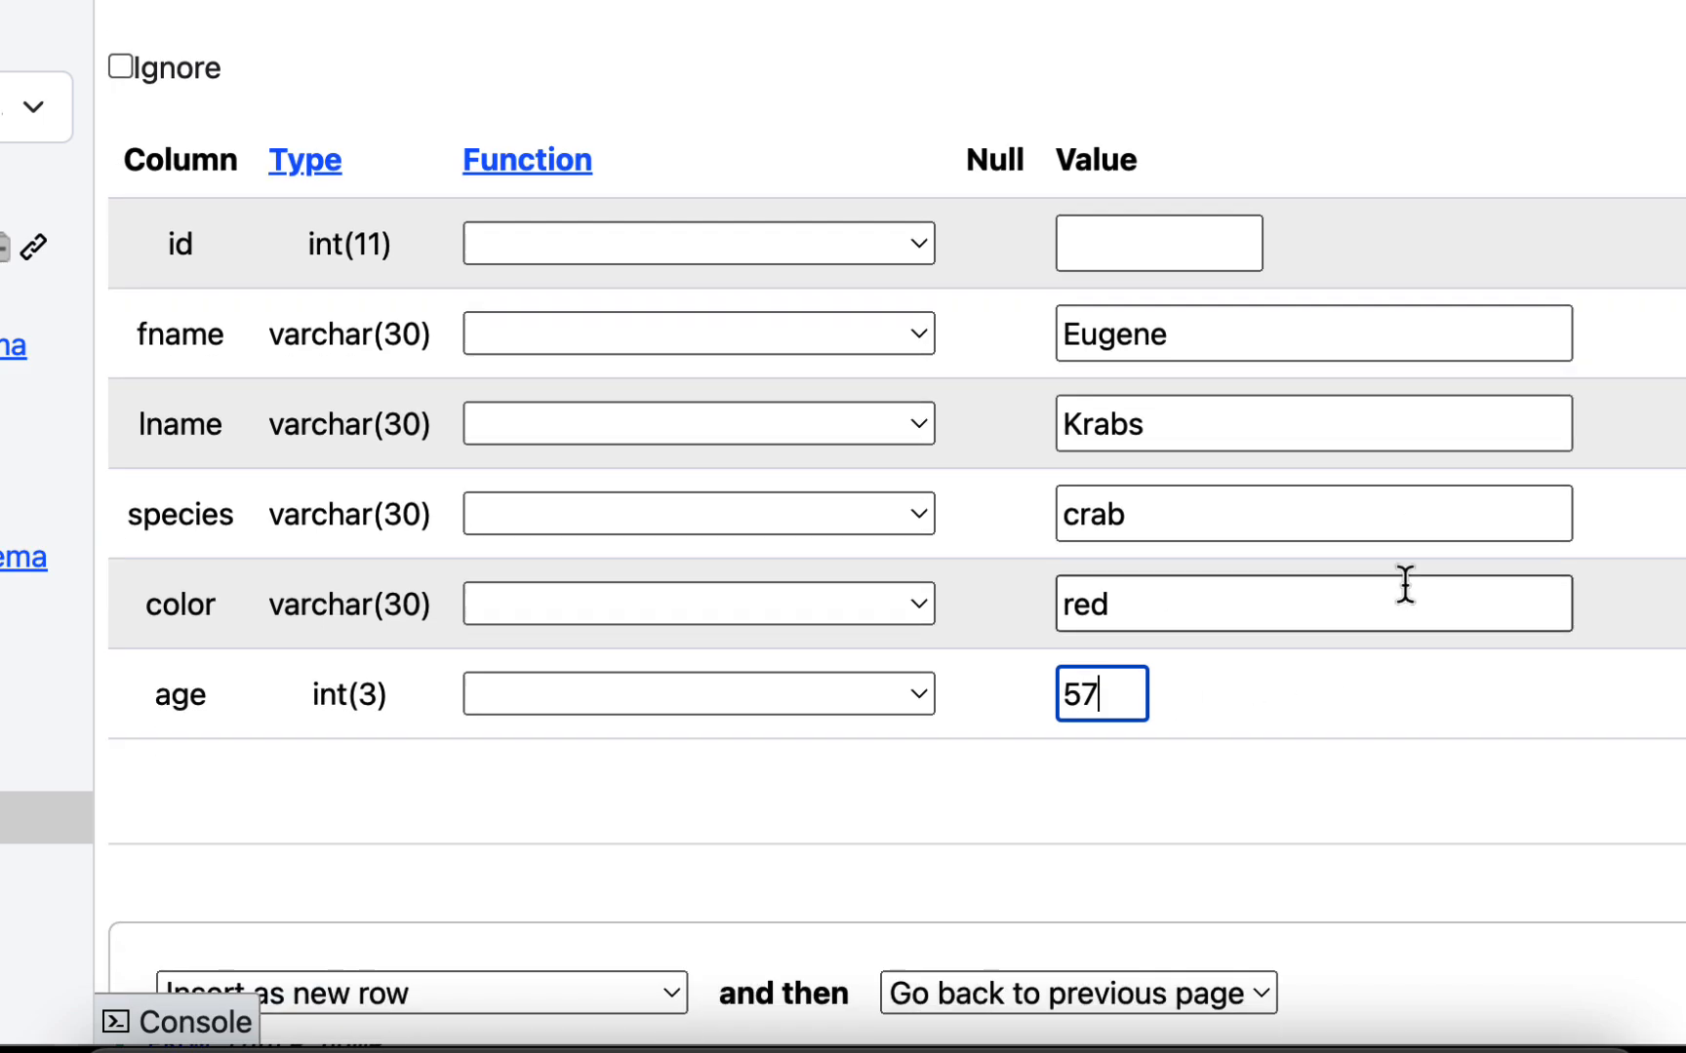
pyautogui.scroll(-10, 1409, 591)
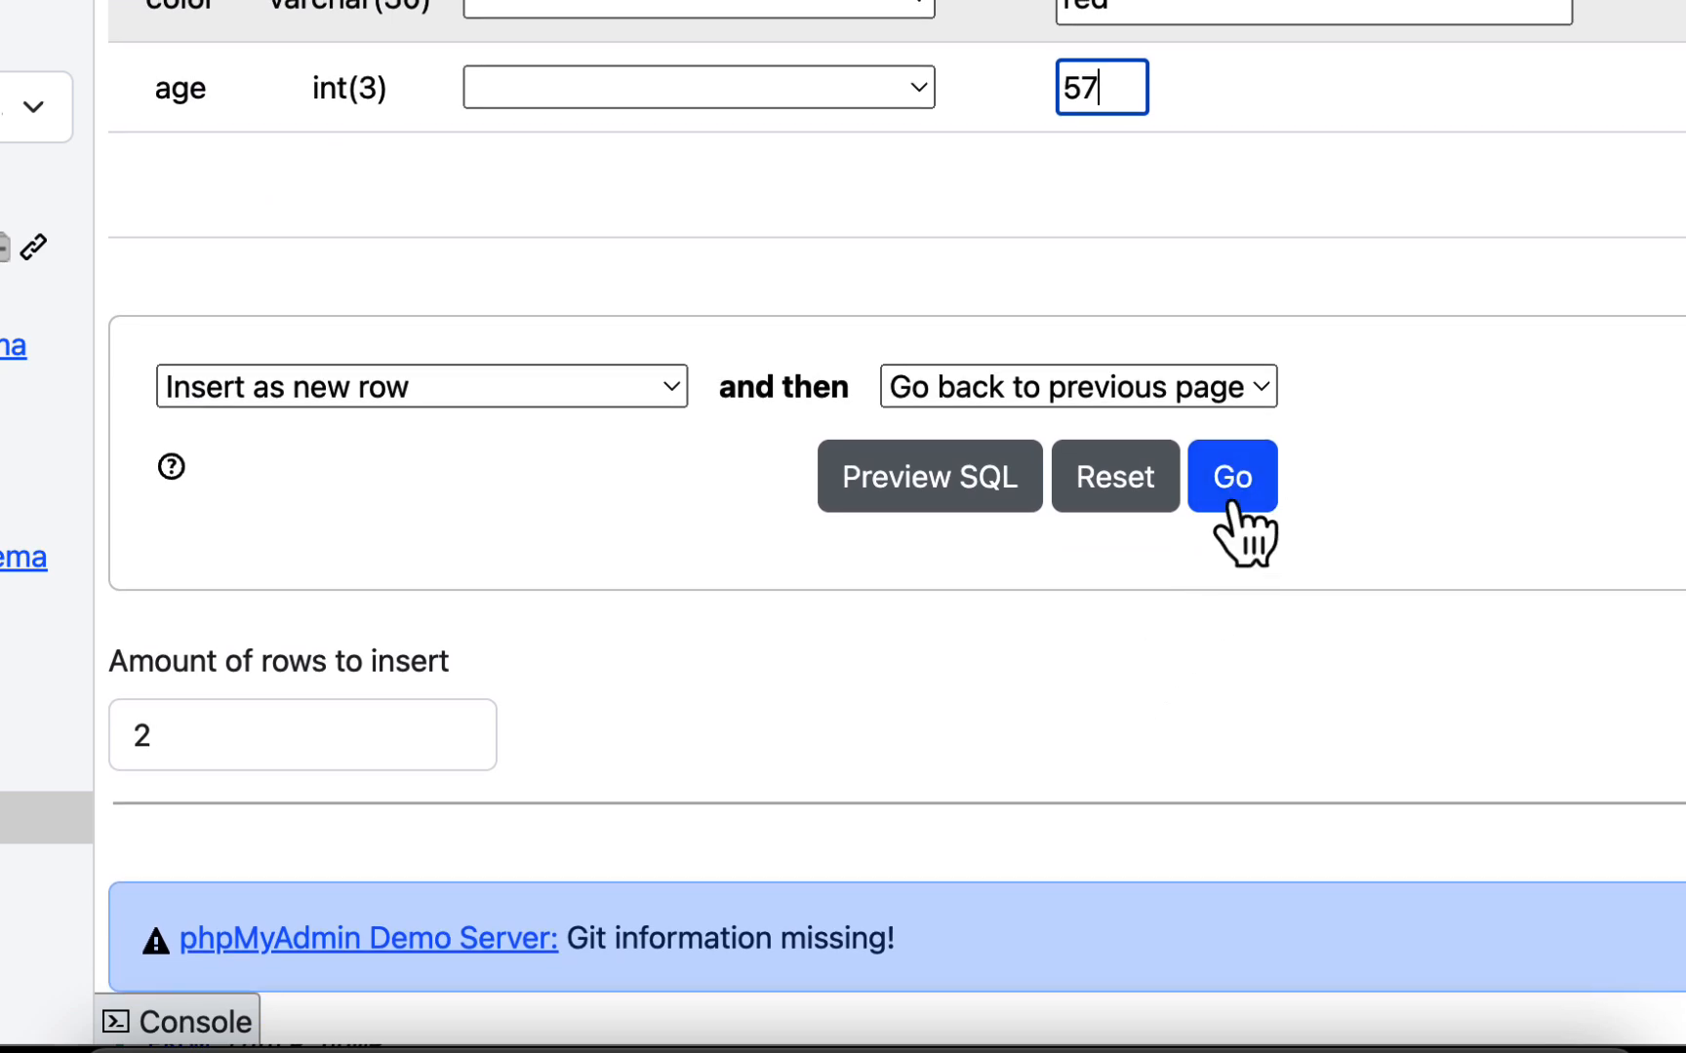
pyautogui.click(1237, 488)
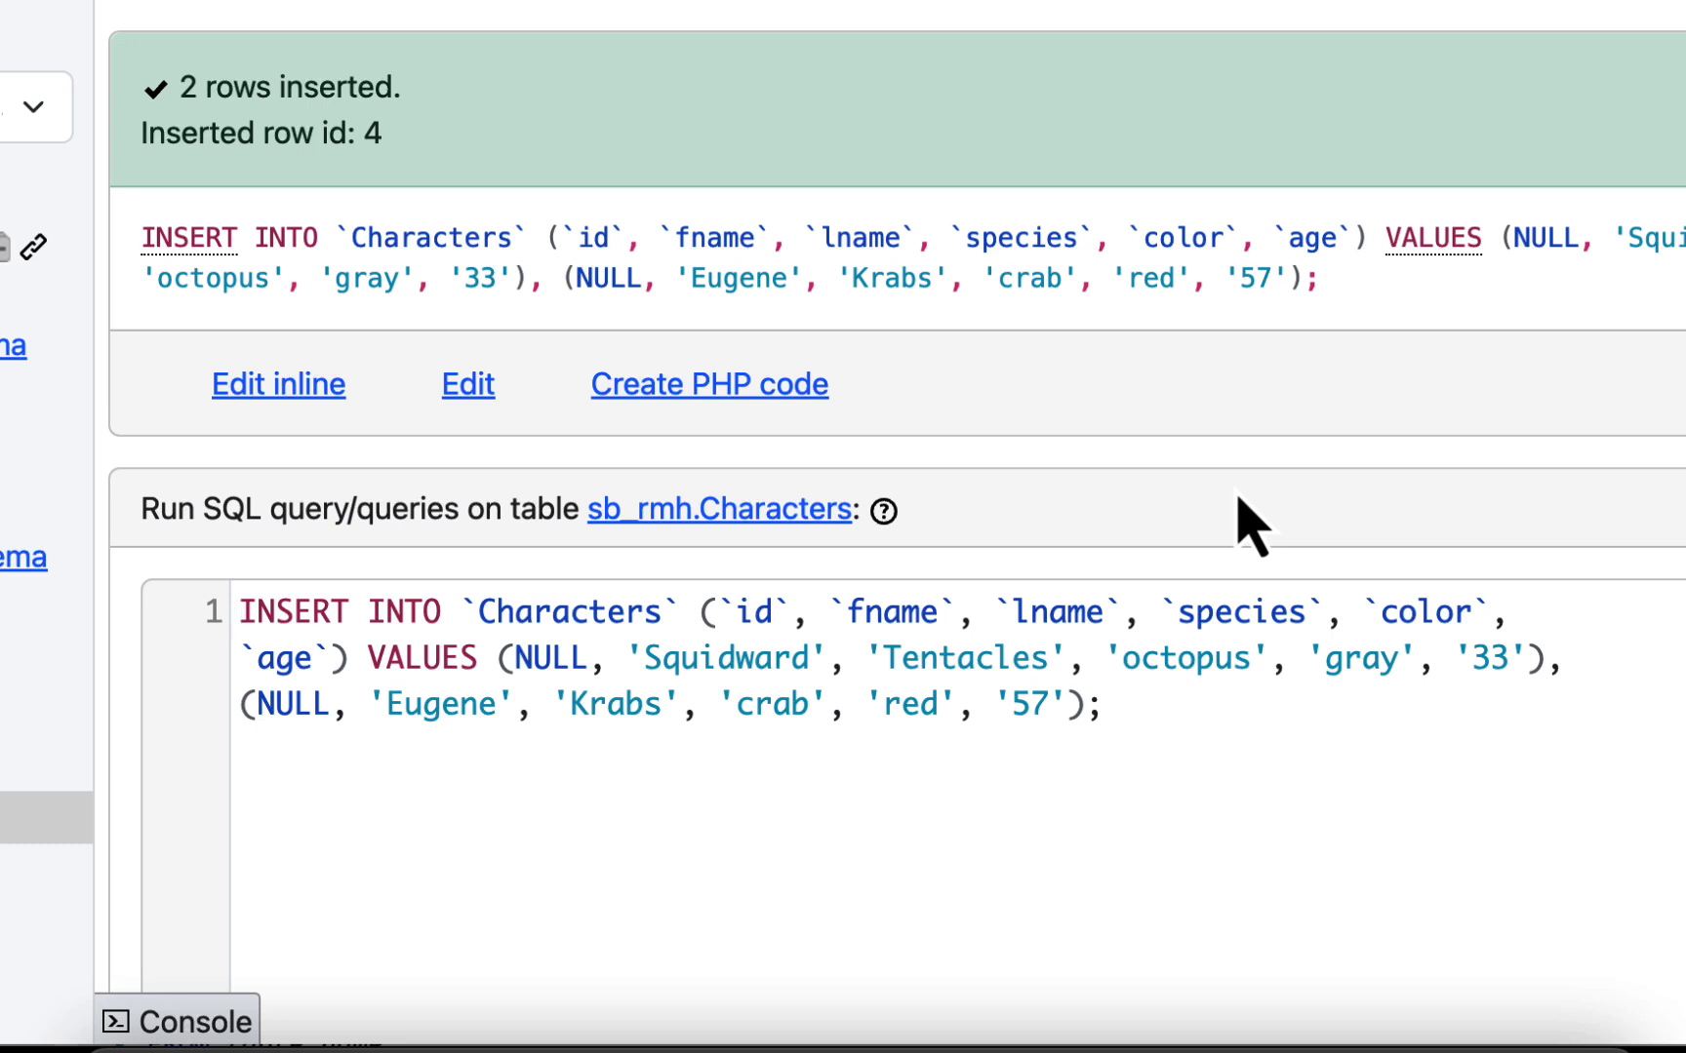
# - Copy the whole generated INSERT statement for the Squidward and Eugene rows from the query editor
pyautogui.scroll(-3, 1178, 546)
pyautogui.click(1143, 553)
pyautogui.moveTo(1143, 553); pyautogui.dragTo(293, 507)
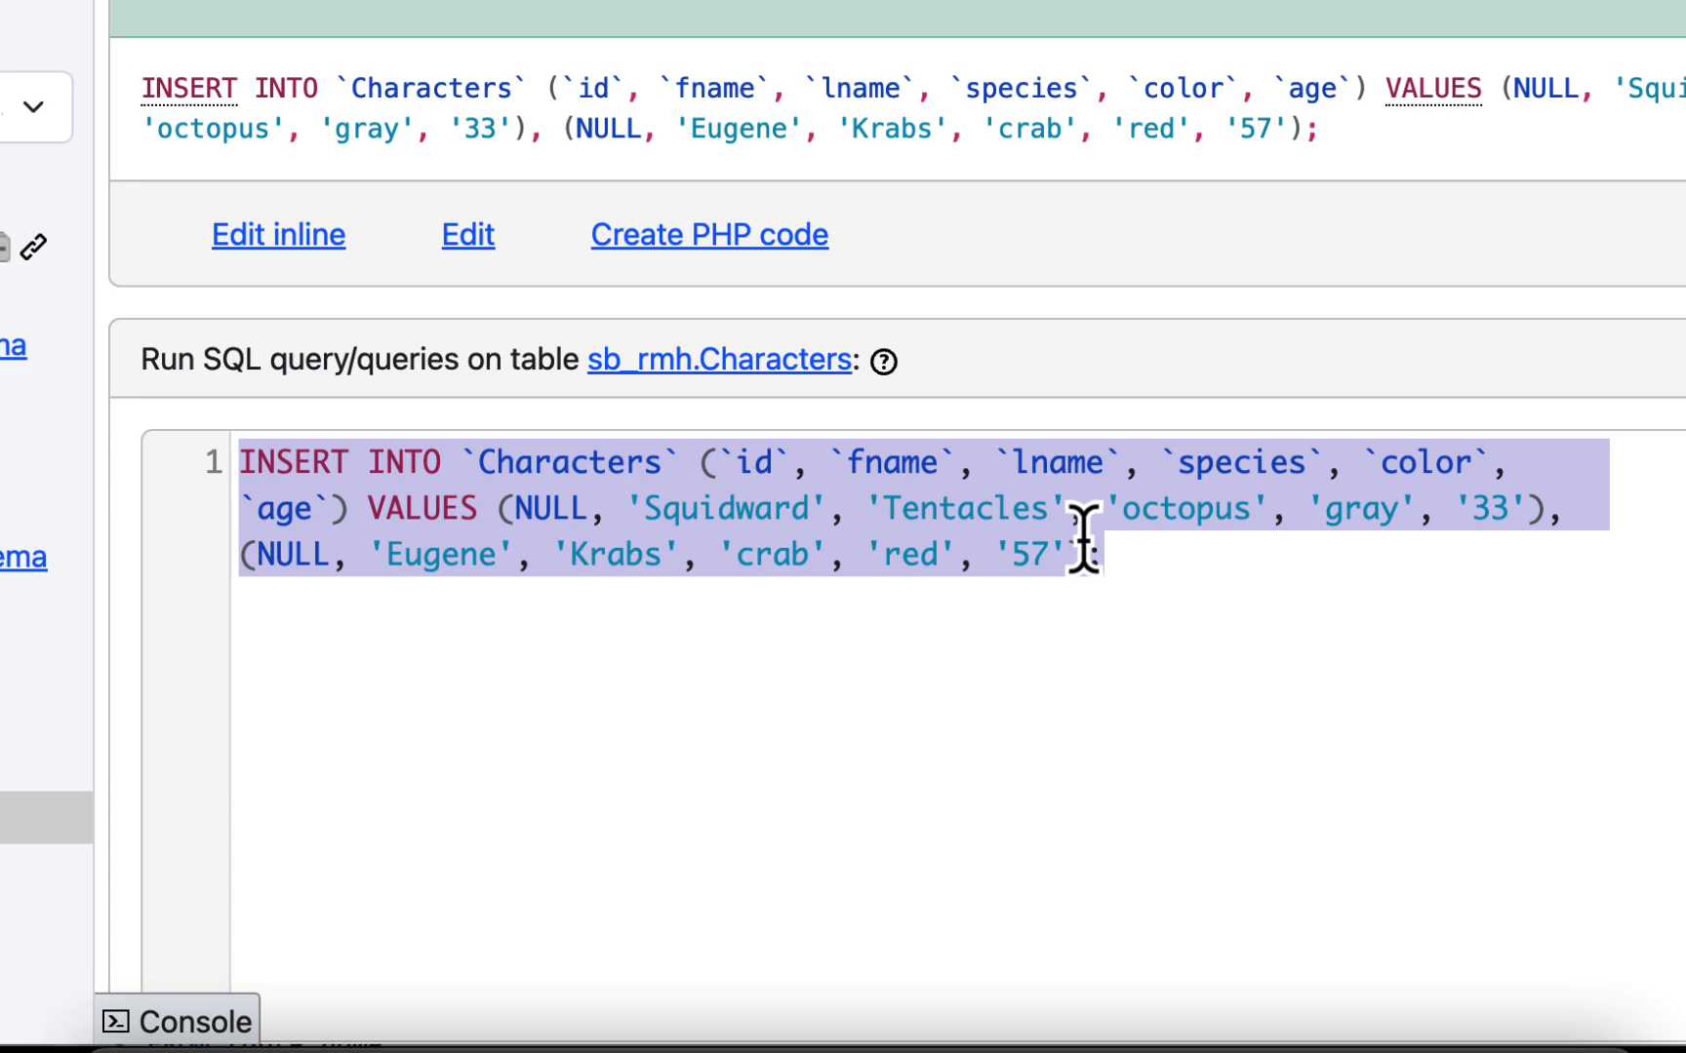
pyautogui.scroll(-3, 1083, 536)
# - Browse the Characters table and check the newly inserted Squidward and Eugene rows
pyautogui.scroll(4, 1080, 538)
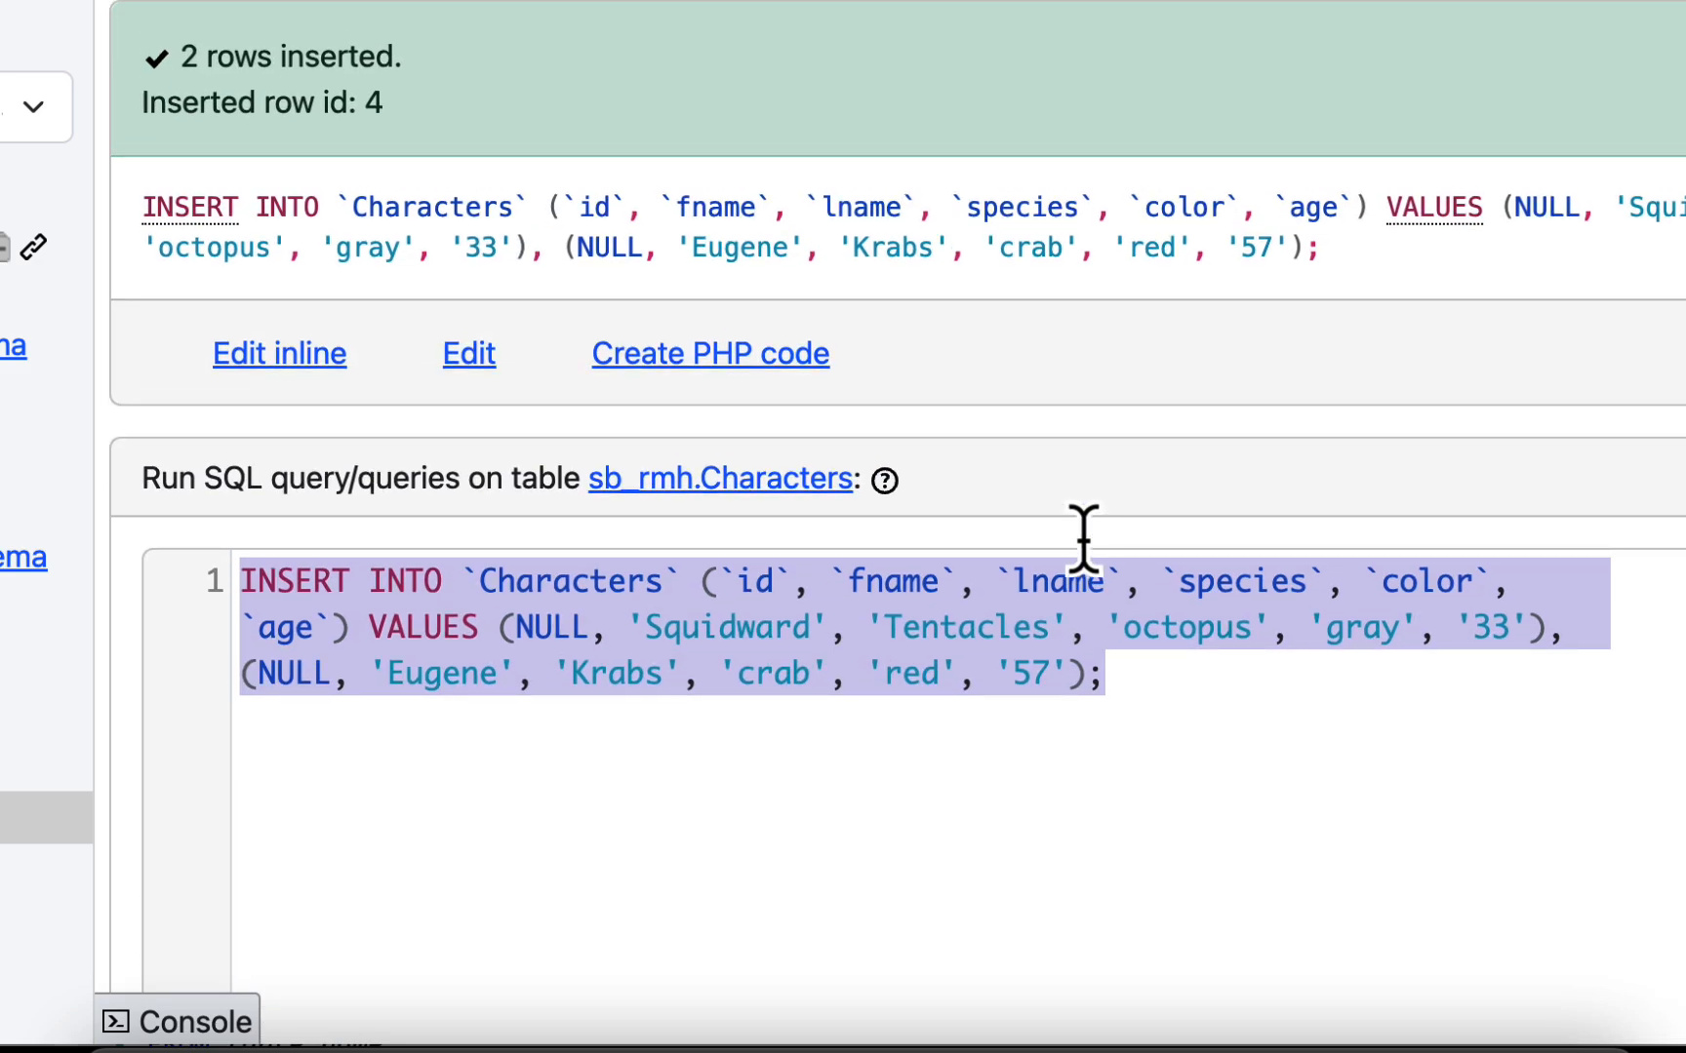
pyautogui.scroll(1, 798, 534)
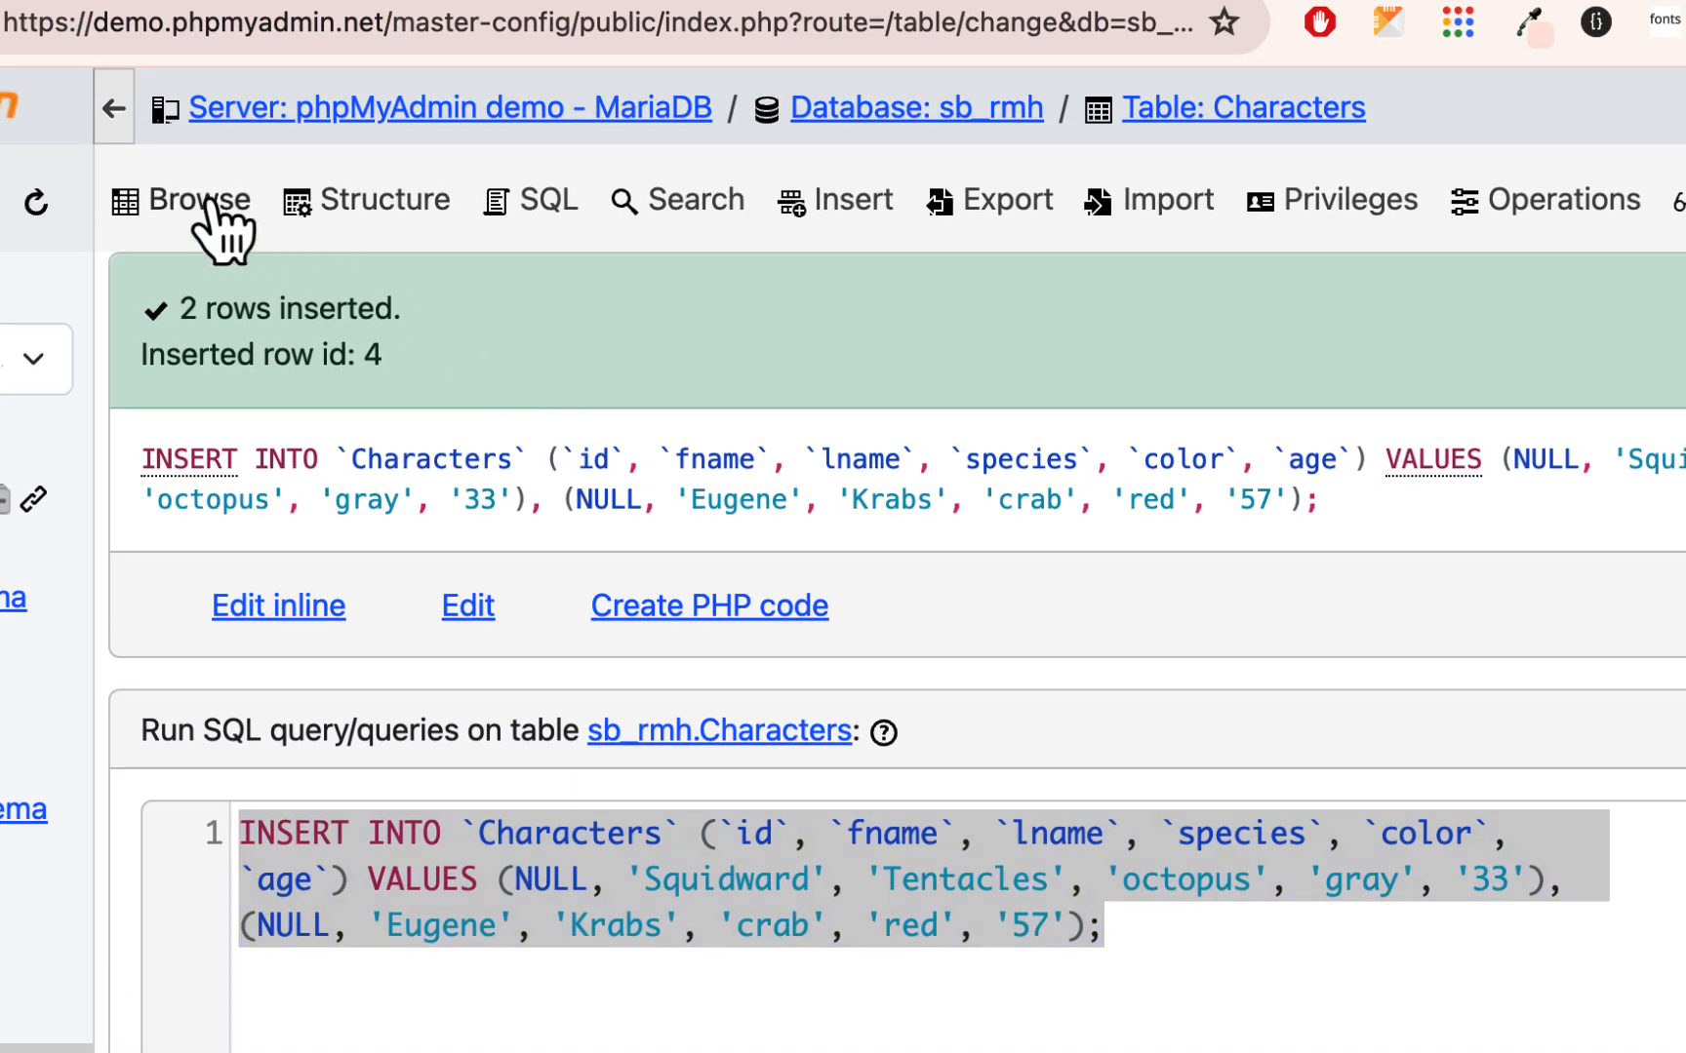
pyautogui.click(214, 207)
pyautogui.scroll(-3, 808, 670)
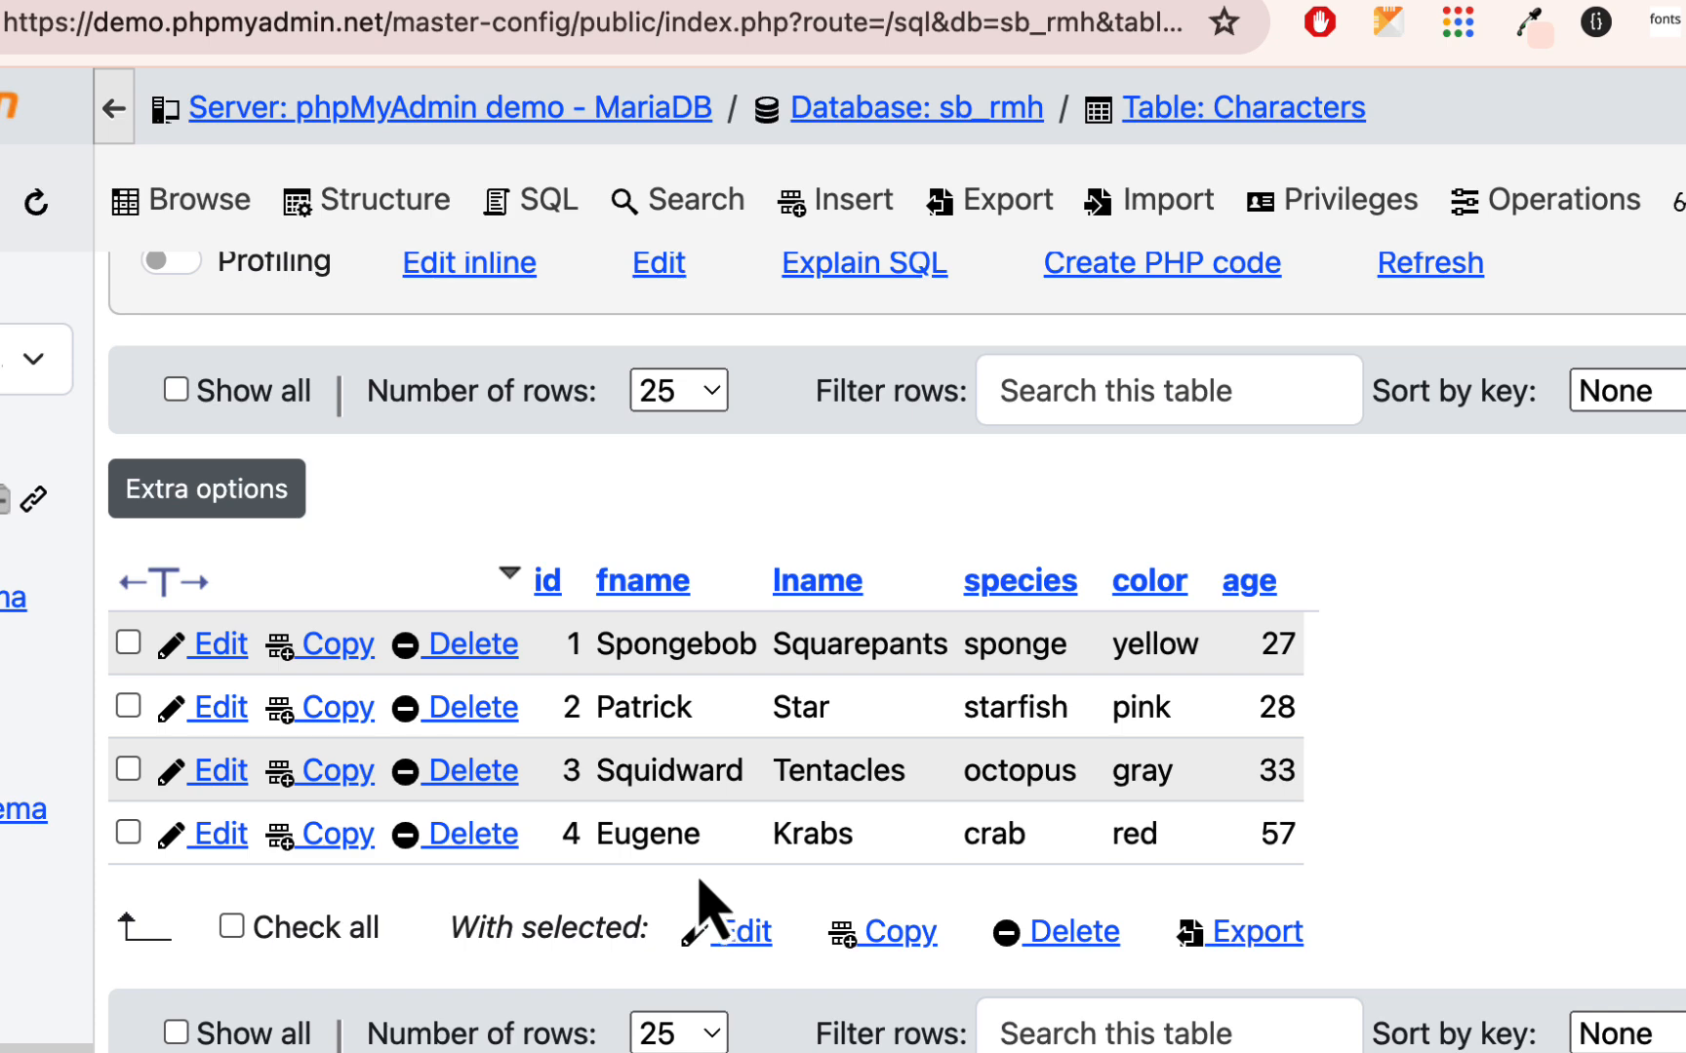
# - Open the Characters table's SQL query editor and replace the default SELECT query with the copied INSERT statement
pyautogui.scroll(5, 699, 883)
pyautogui.click(549, 207)
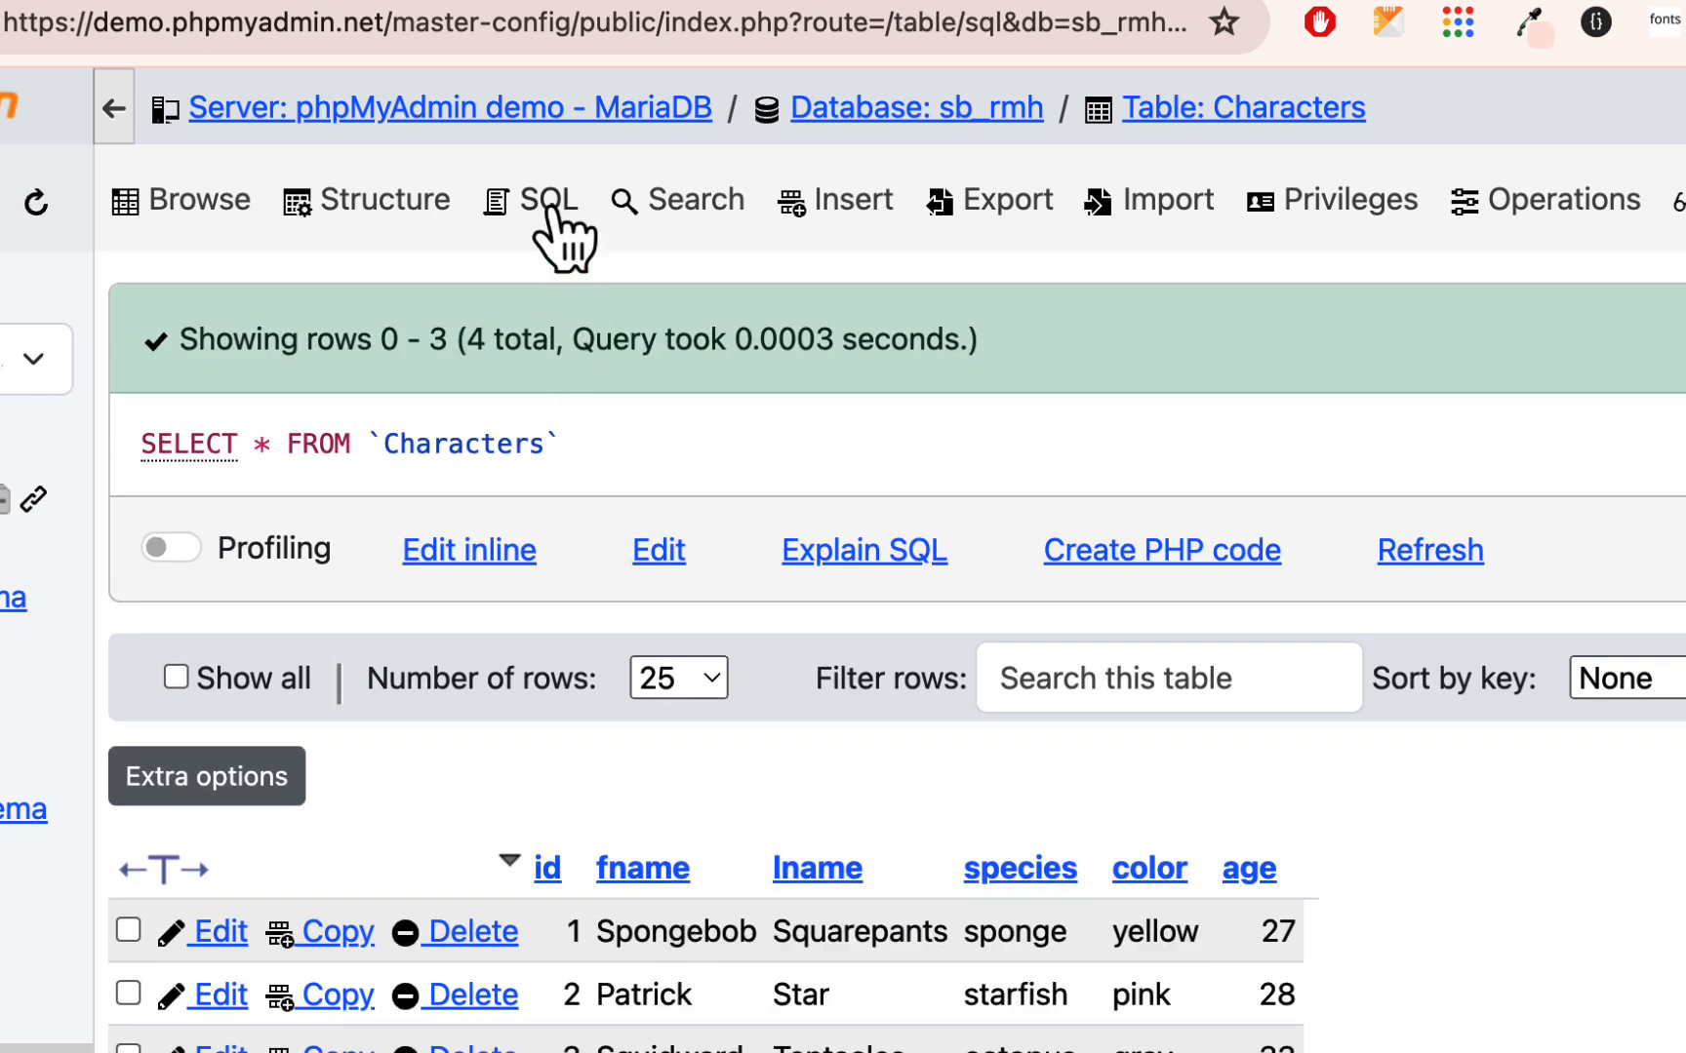
pyautogui.moveTo(871, 398); pyautogui.dragTo(81, 392)
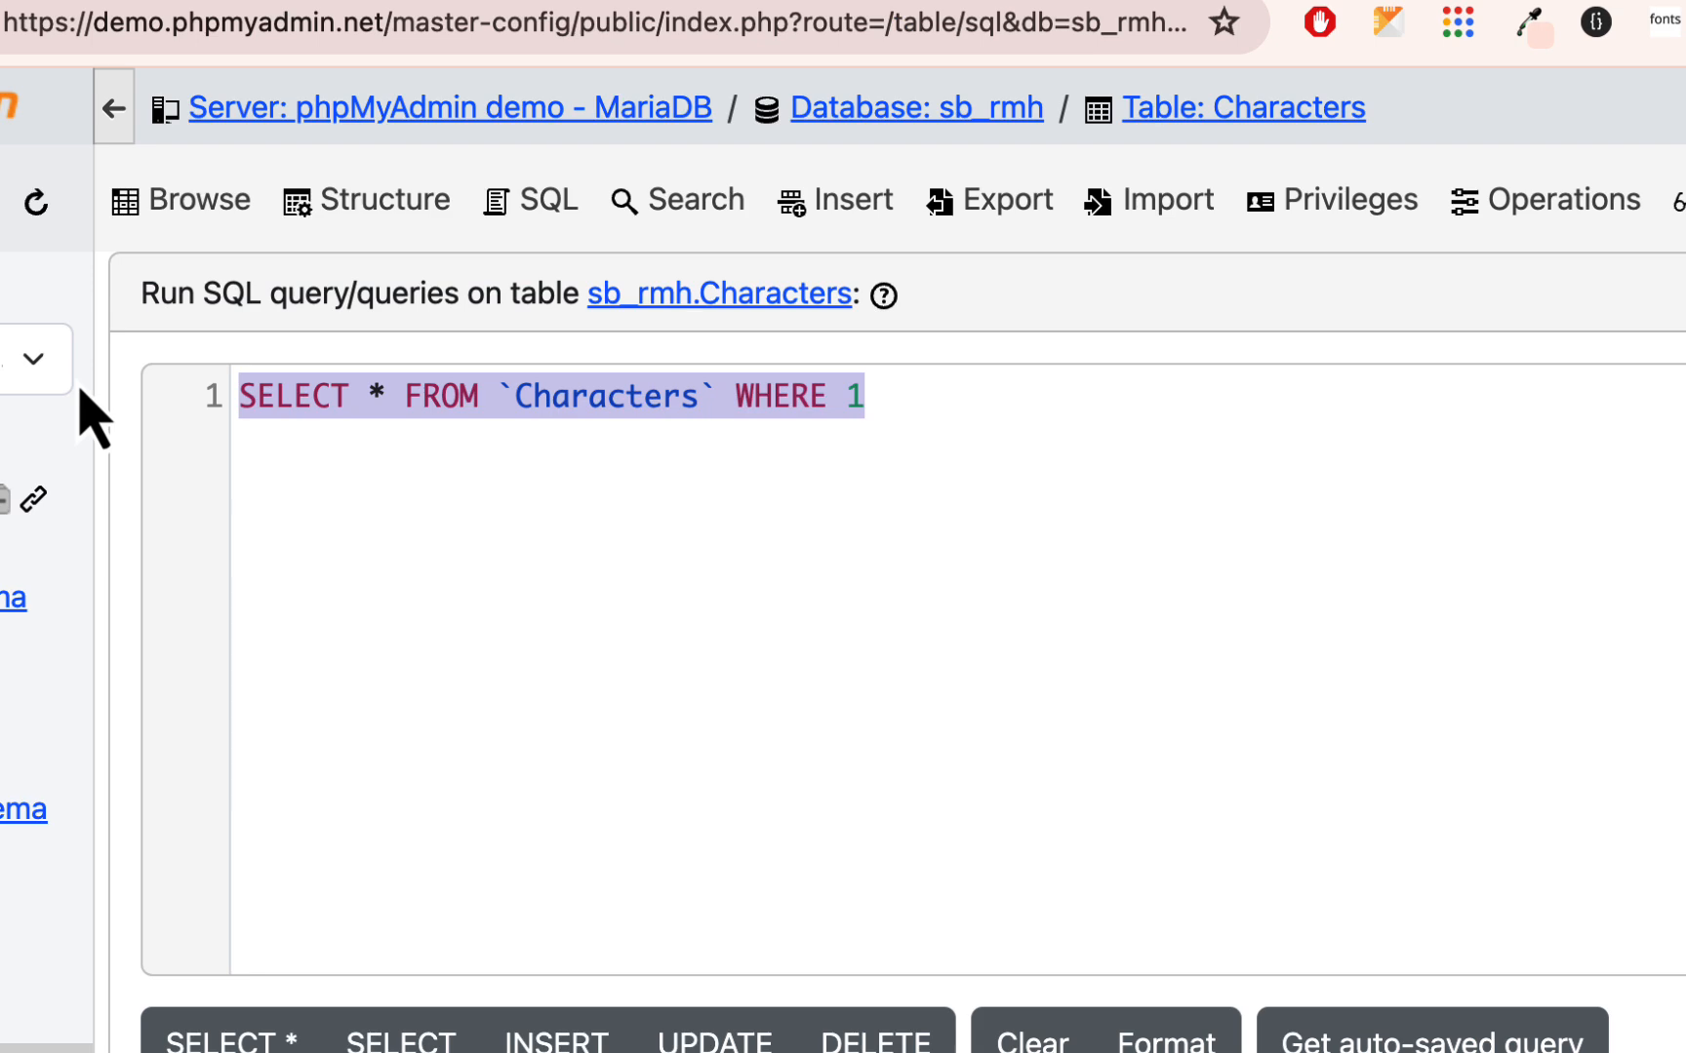
pyautogui.write("INSERT INTO `Characters` (`id`, `fname`, `lname`, `species`, `color`, `age`) VALUES (NULL, 'Squidward', 'Tentacles', 'octopus', 'gray', '33'), (NULL, 'Eugene', 'Krabs', 'crab', 'red', '57');")
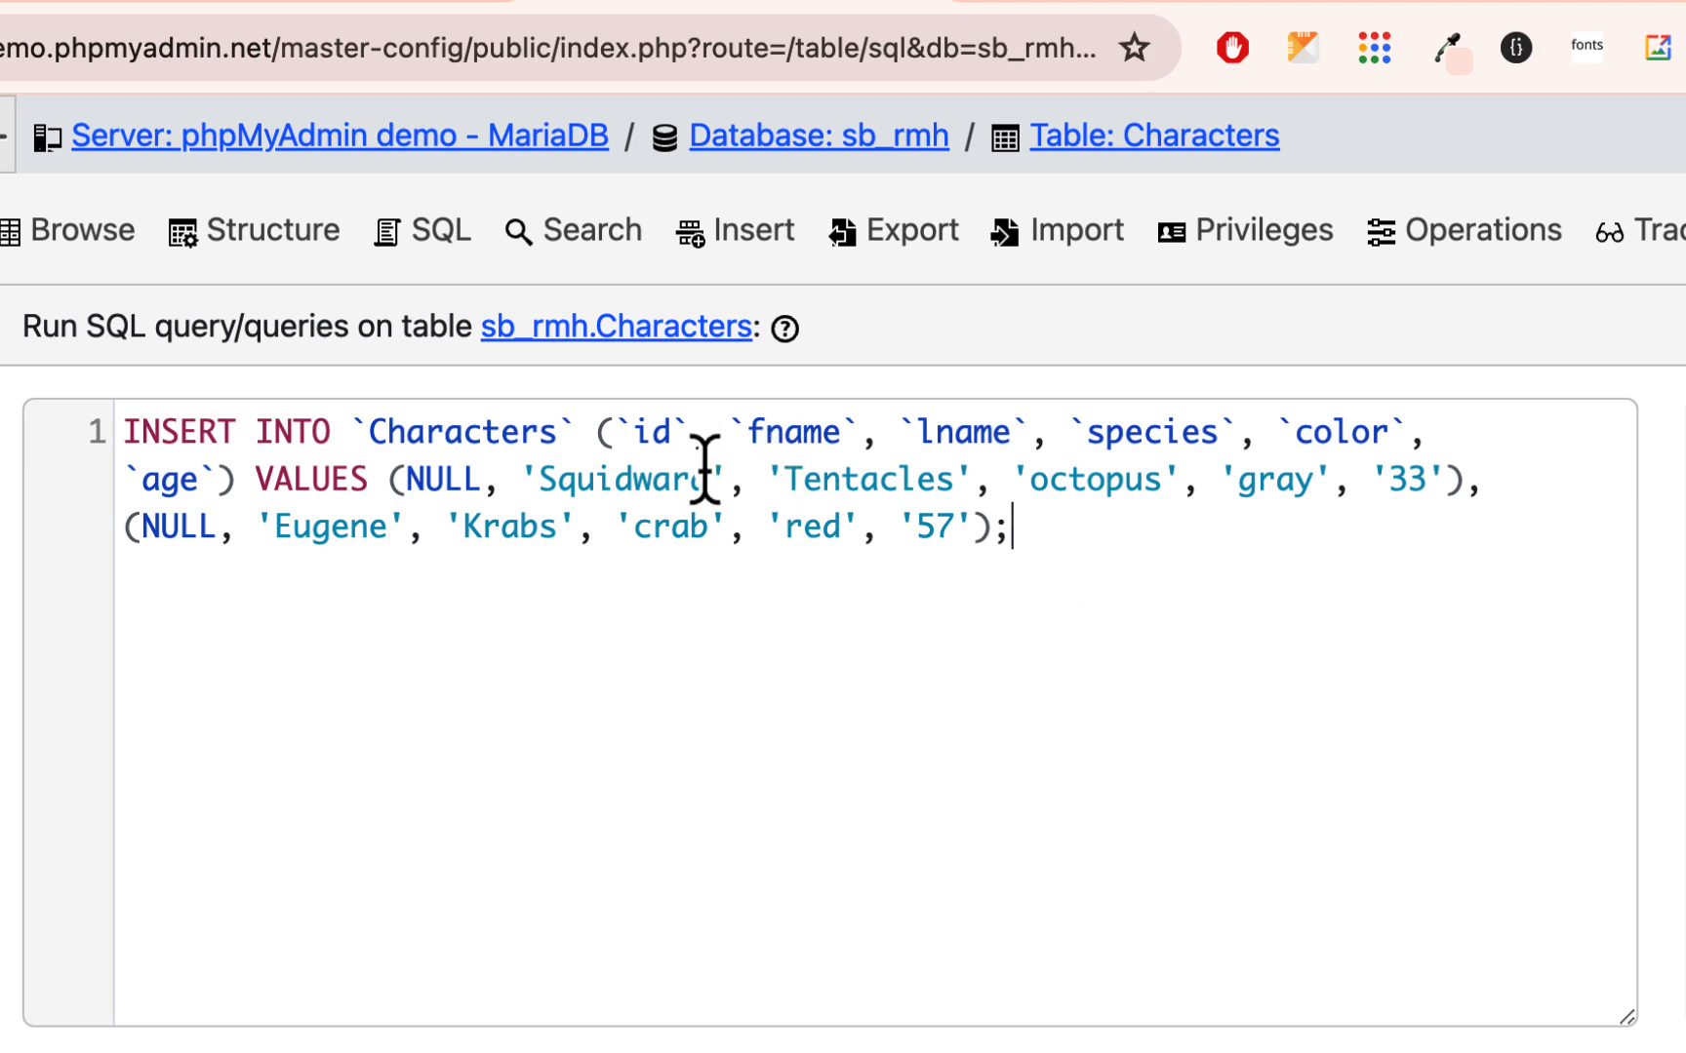
# - In the statement's first value set, replace Squidward with Sandy and Tentacles with Cheeks
pyautogui.doubleClick(649, 480)
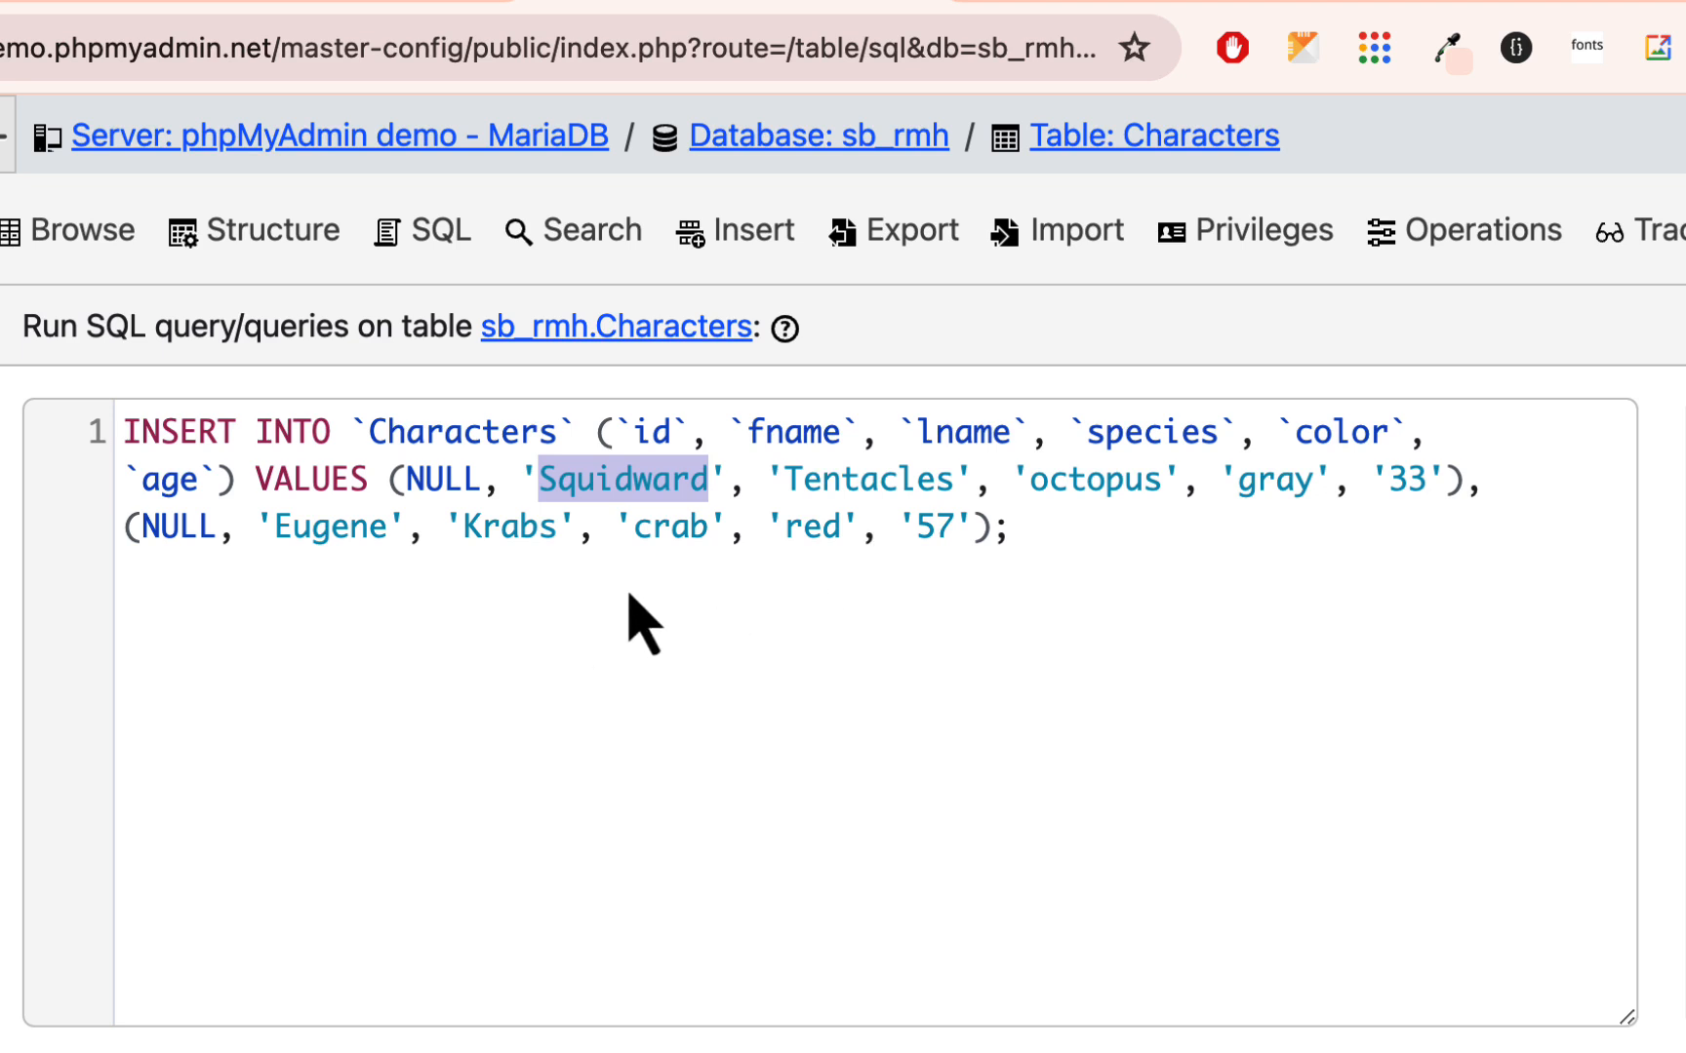
pyautogui.write('Cheeks')
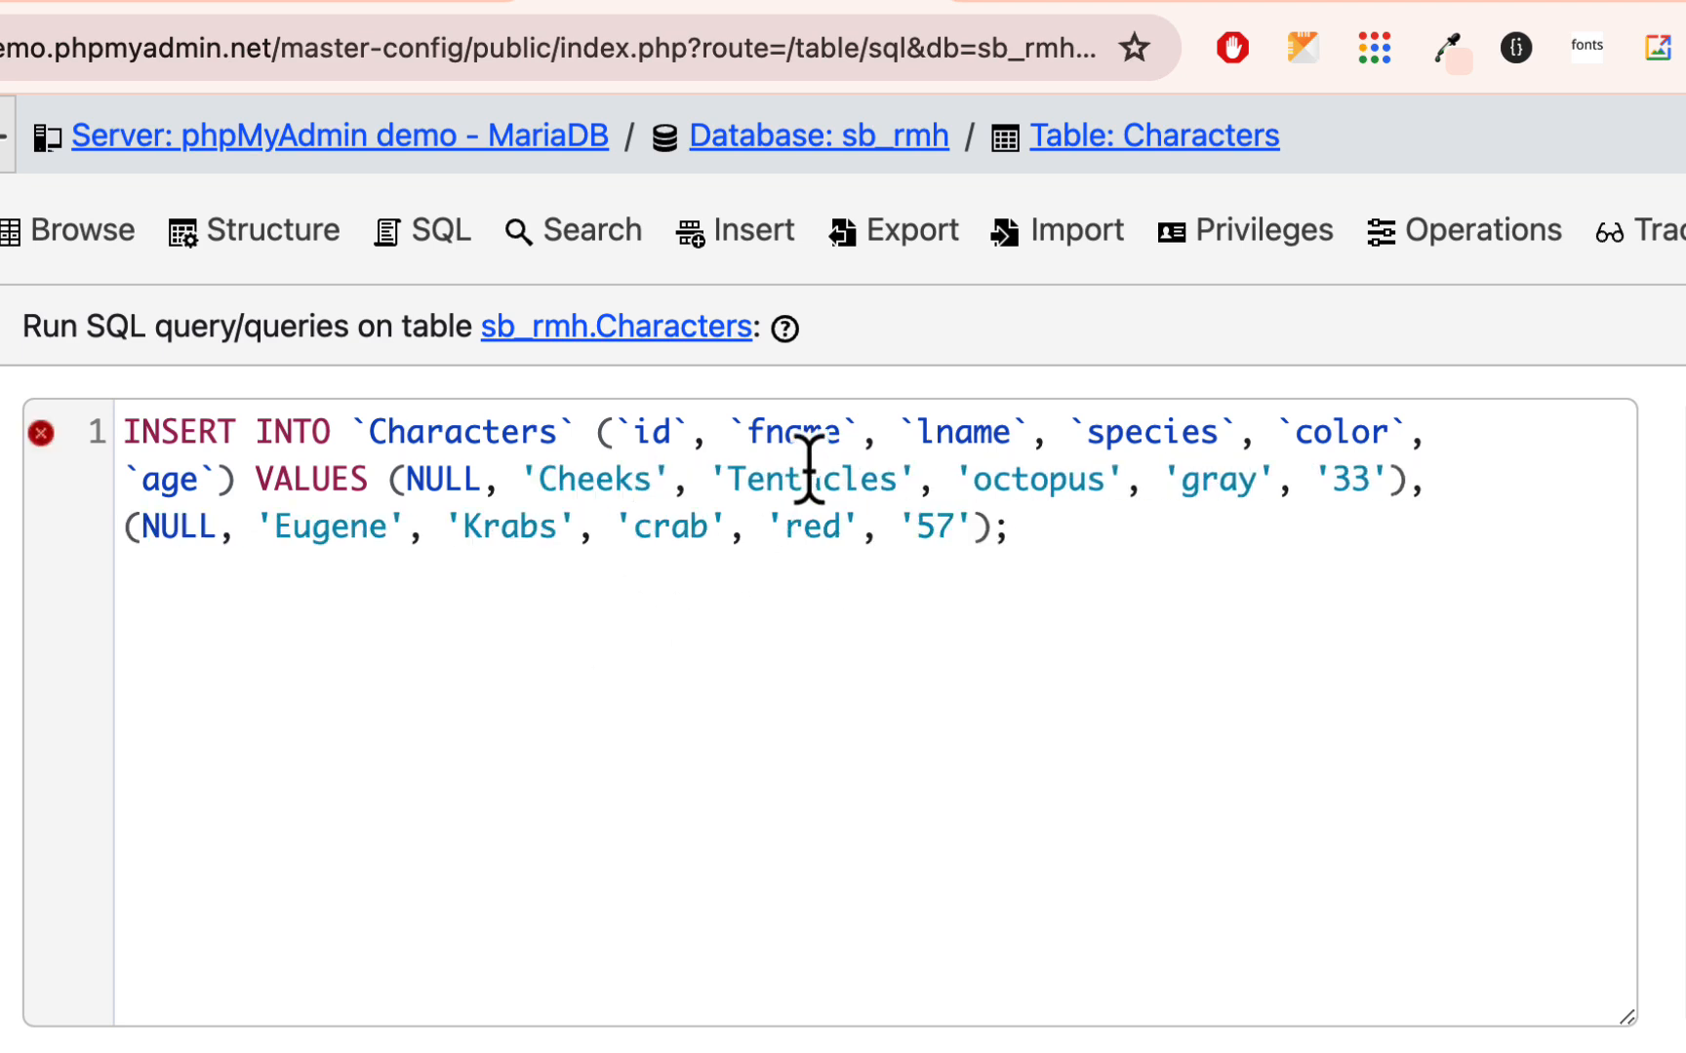
pyautogui.doubleClick(809, 468)
pyautogui.click(591, 502)
pyautogui.doubleClick(590, 480)
pyautogui.write('Sandy')
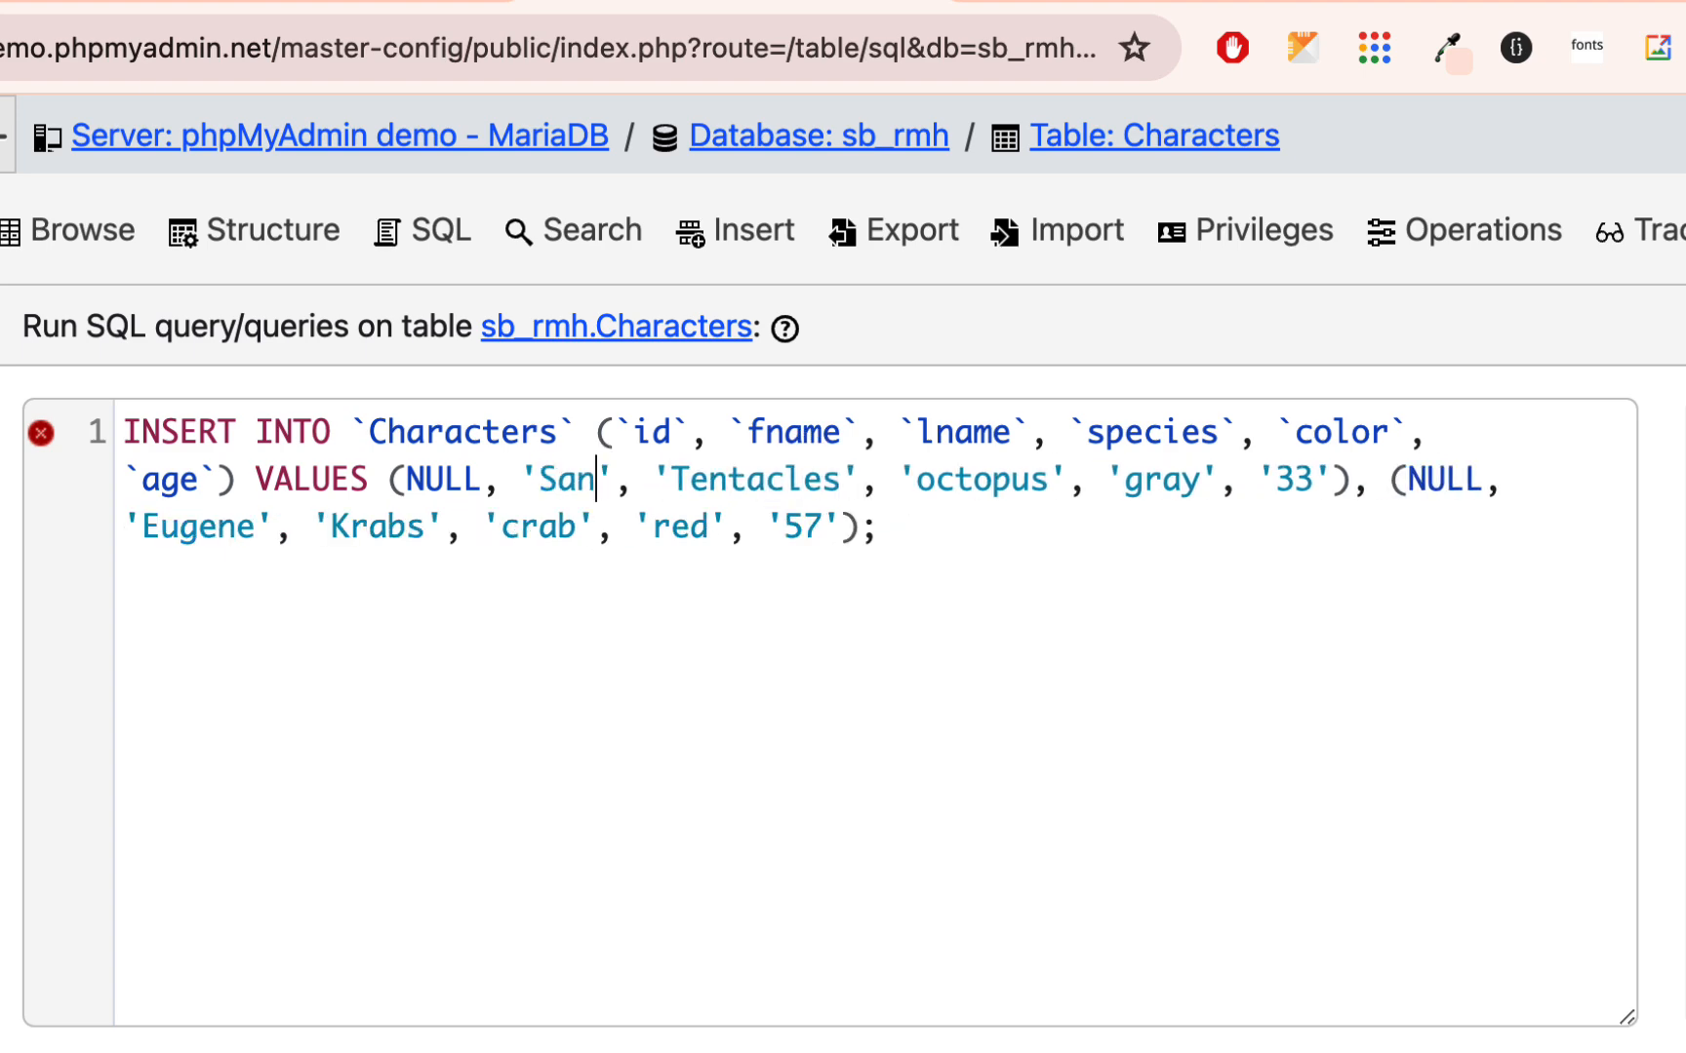
pyautogui.doubleClick(752, 478)
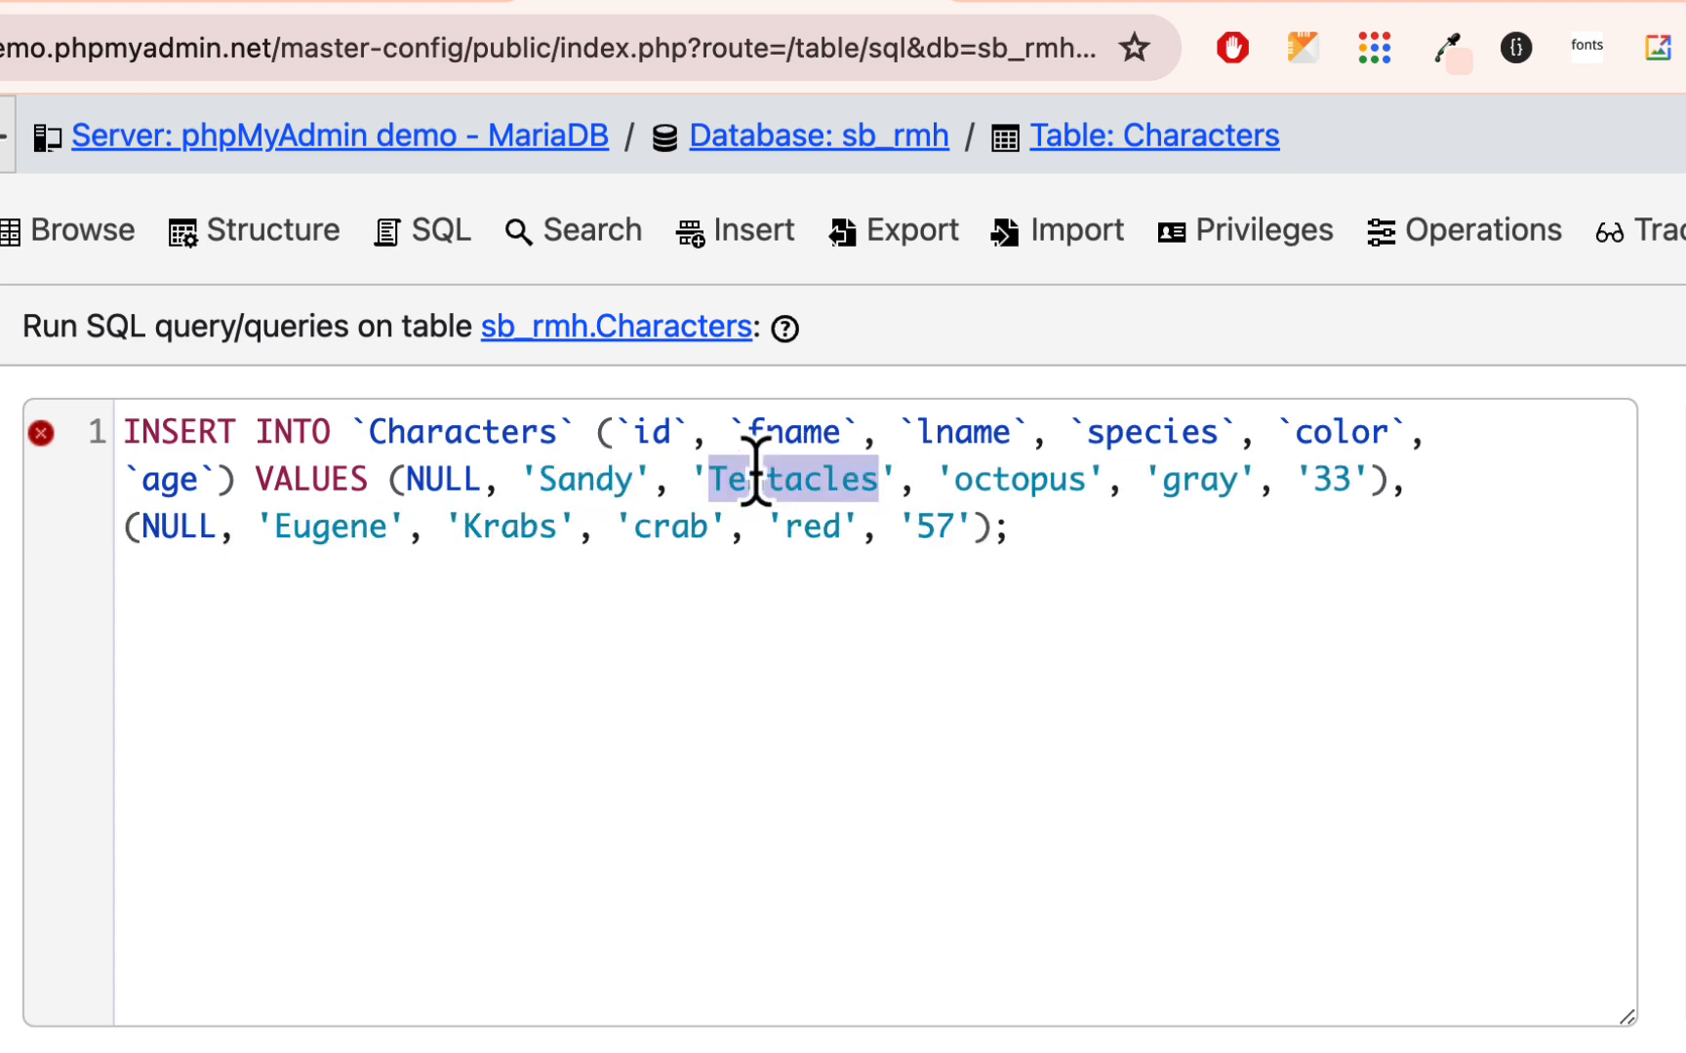
pyautogui.write('Cheeks')
# - Change the Sandy Cheeks value set to species squirrel, color brown and age 22
pyautogui.doubleClick(940, 483)
pyautogui.write('squirrel')
pyautogui.doubleClick(1189, 476)
pyautogui.write("brown', '22")
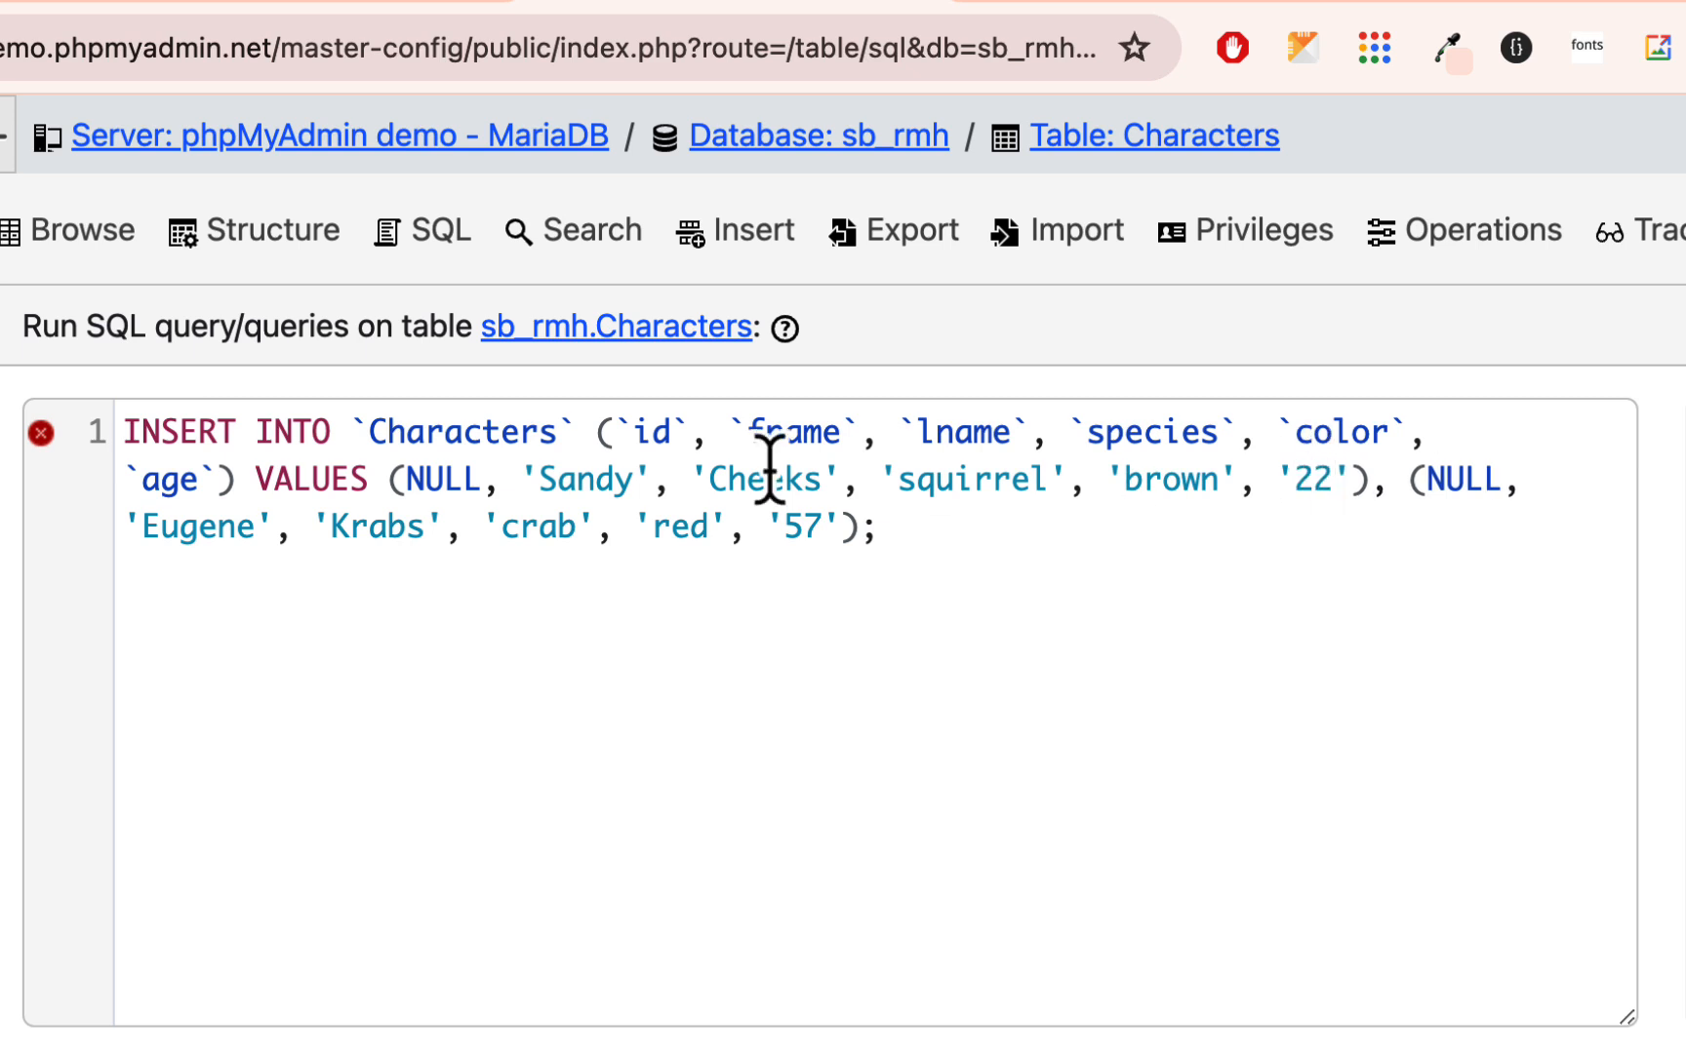
# - Change the statement's second value set to first name Pearl, species whale, color gray and age 17
pyautogui.doubleClick(207, 527)
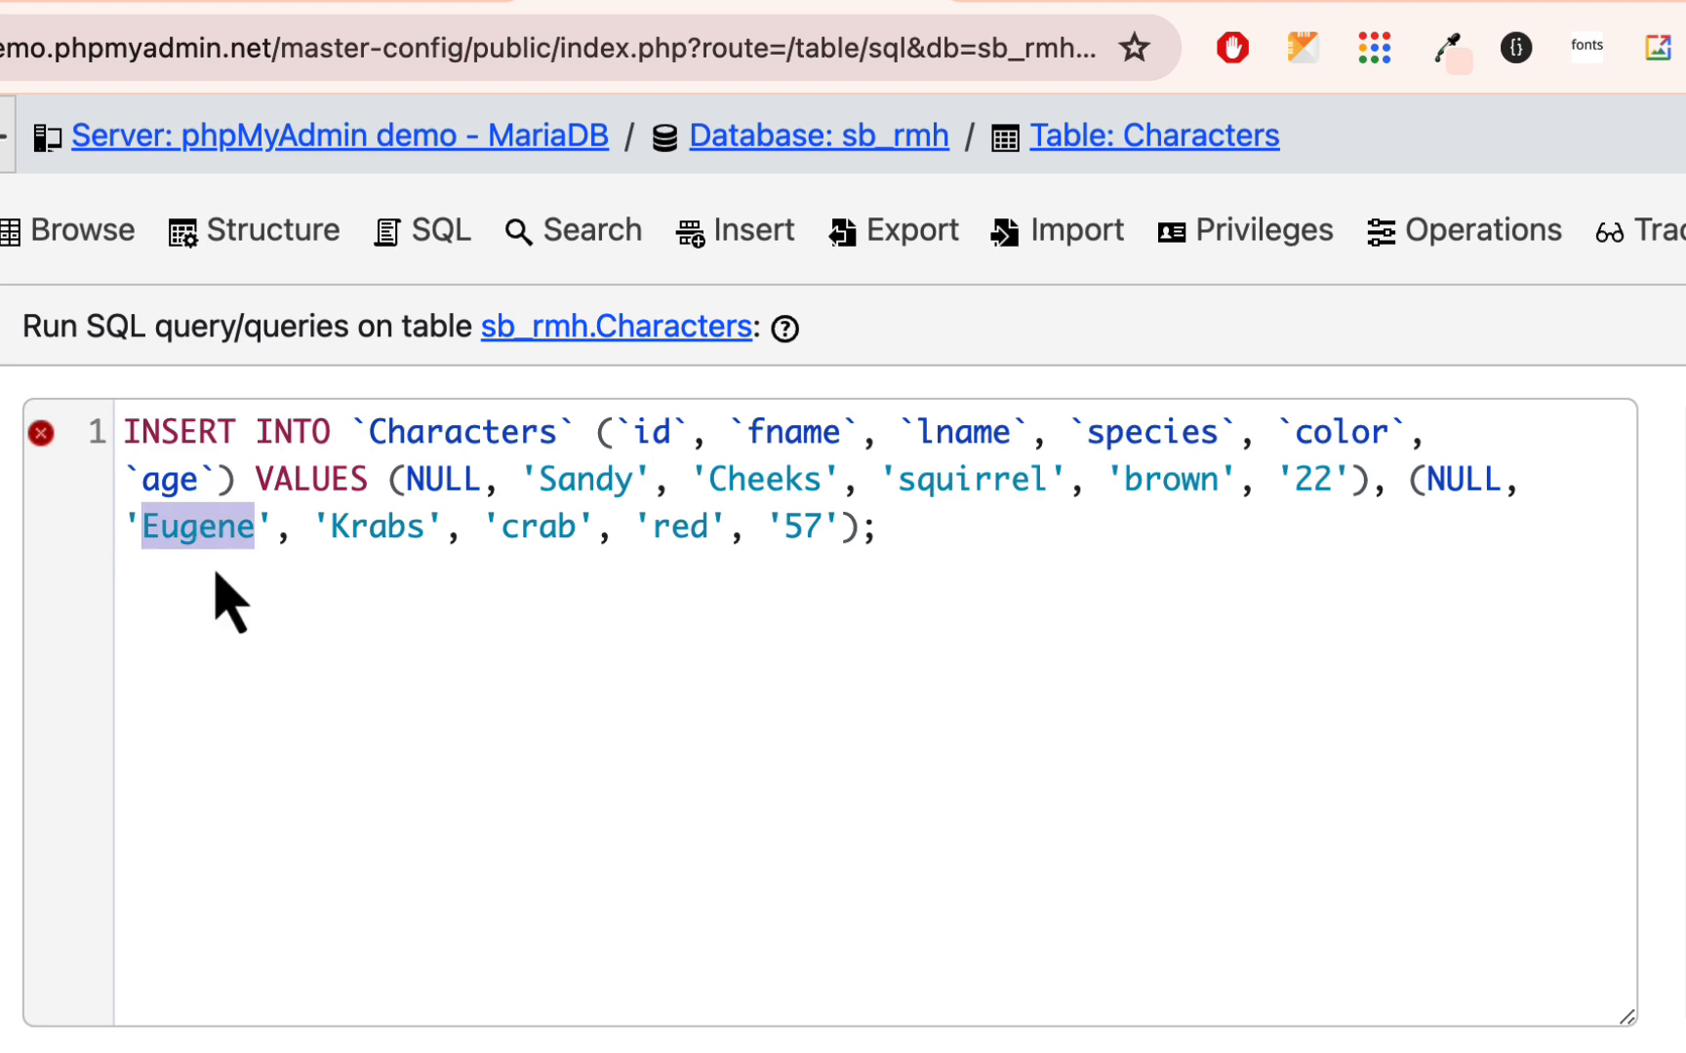
pyautogui.write('Pearl')
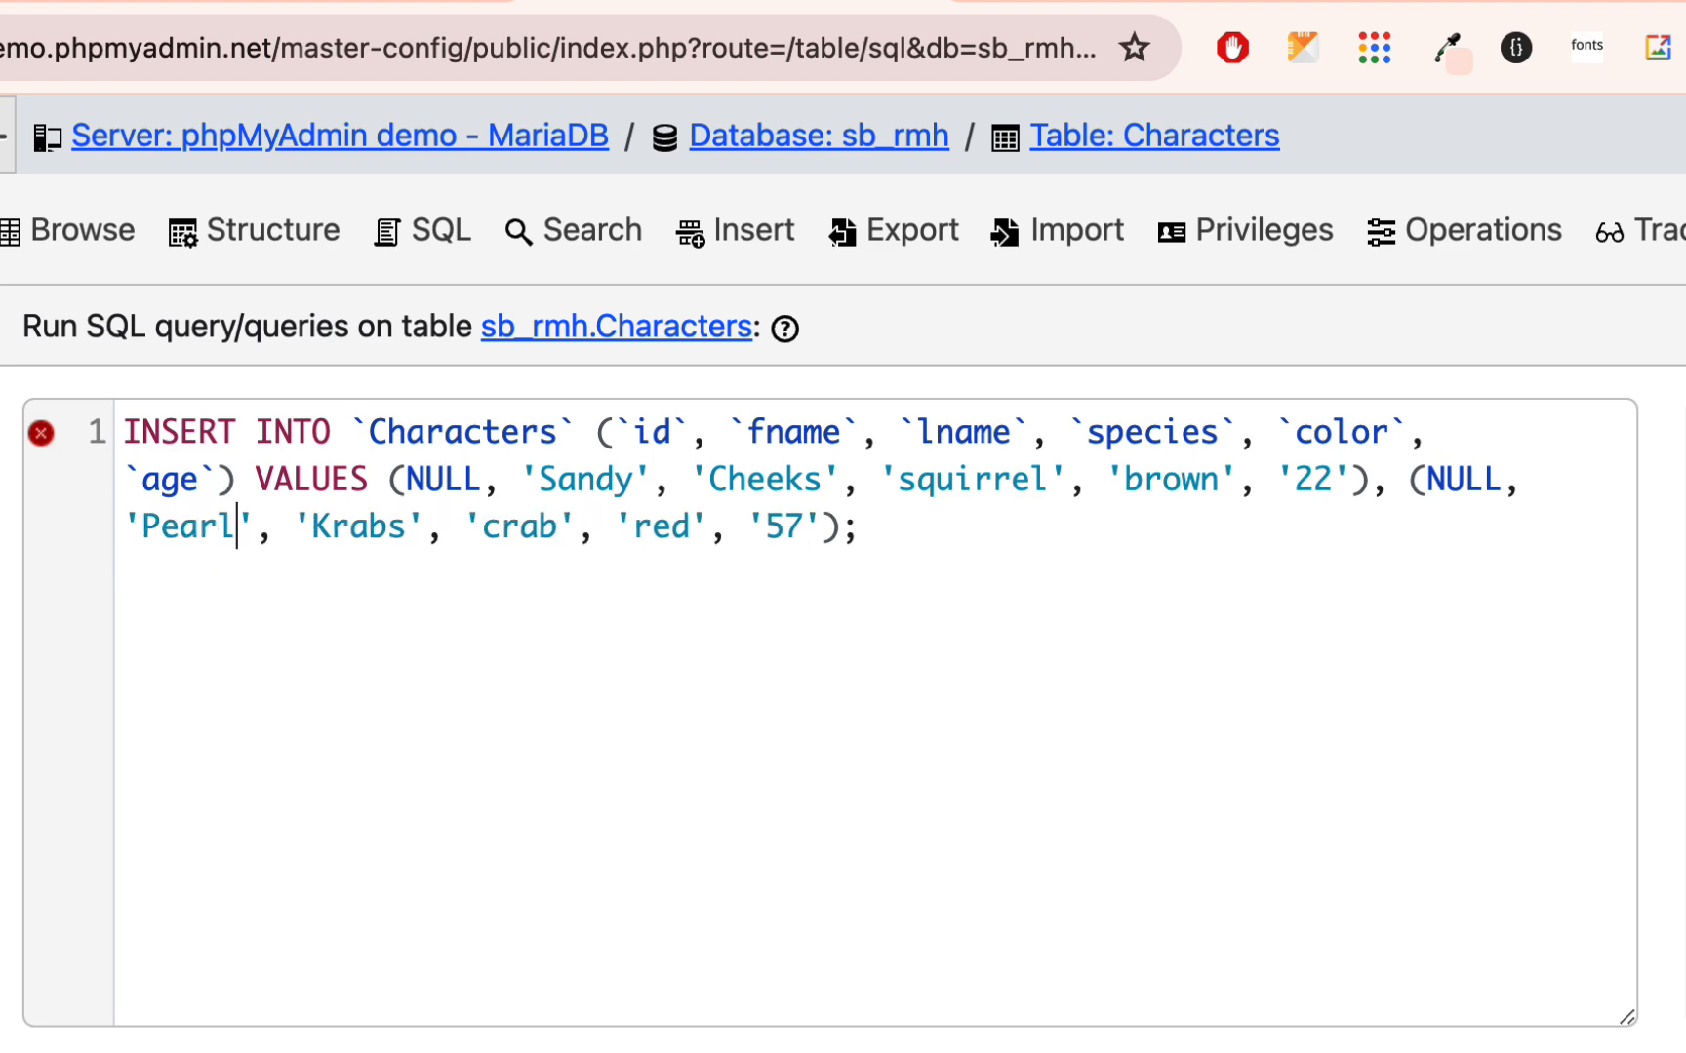
pyautogui.doubleClick(530, 532)
pyautogui.write('whale')
pyautogui.doubleClick(679, 529)
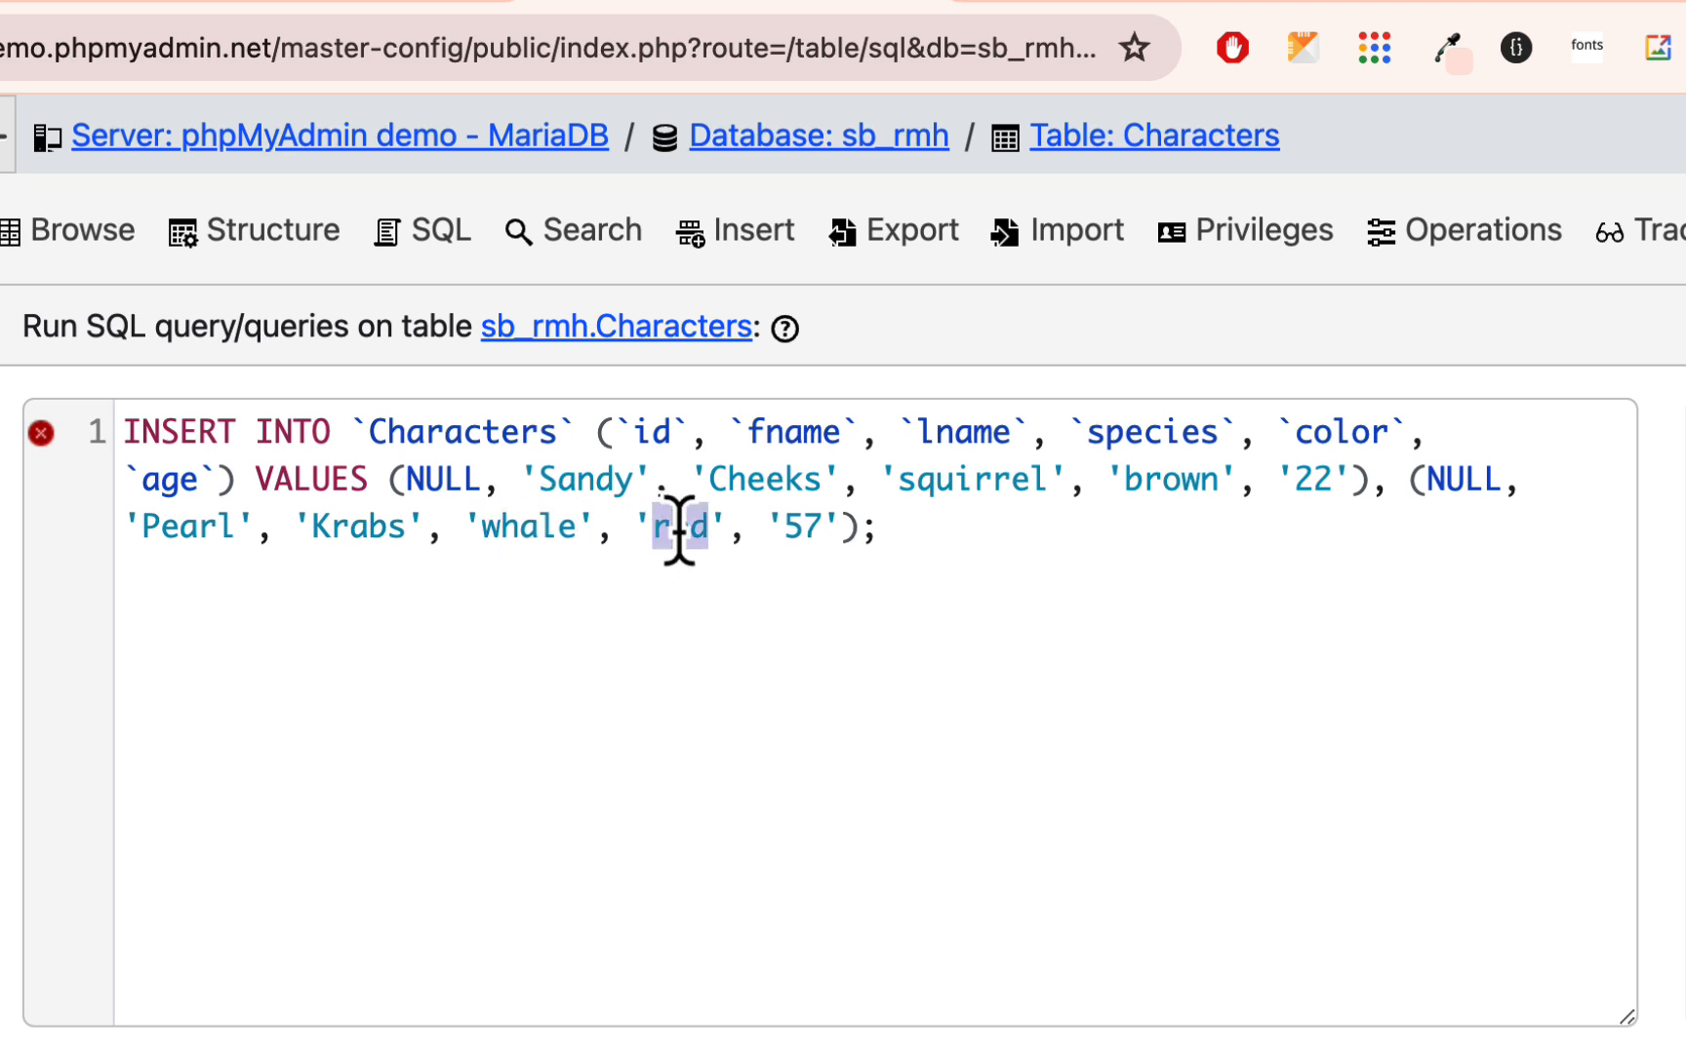
pyautogui.write('gray')
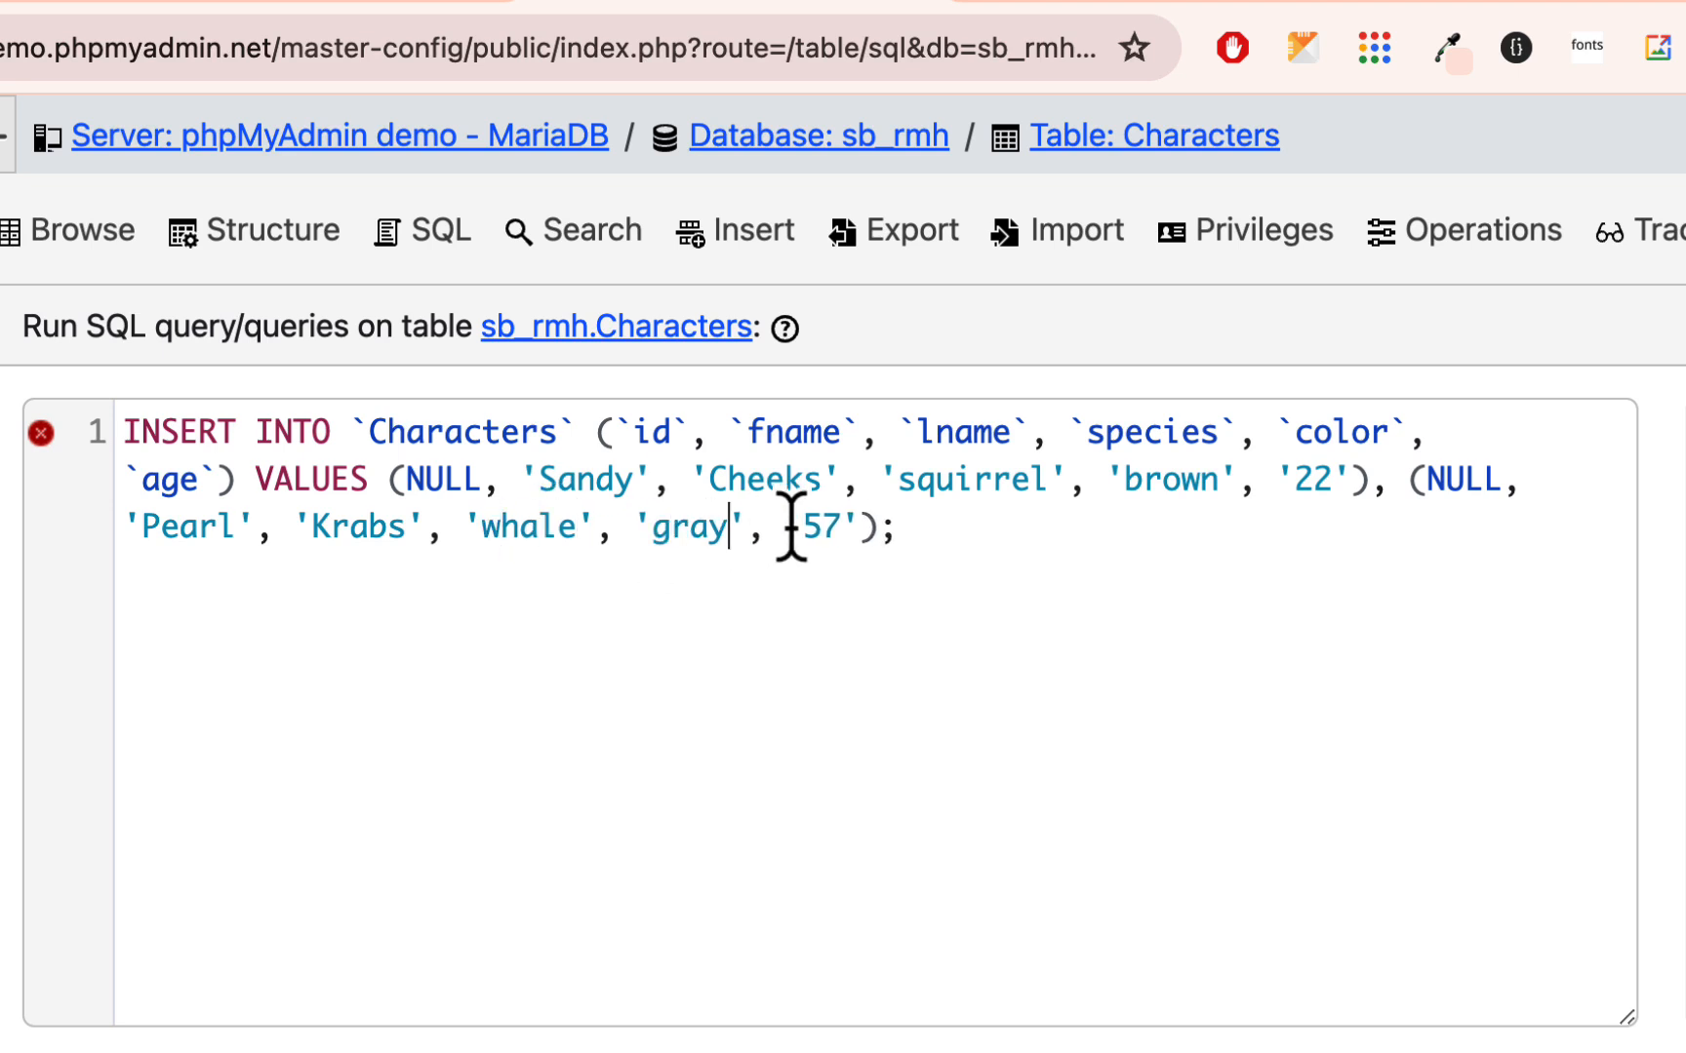
pyautogui.doubleClick(812, 522)
pyautogui.write('1')
# - Duplicate the Pearl Krabs value set at the end of the statement, separating the two copies with a comma
pyautogui.moveTo(1408, 480); pyautogui.dragTo(875, 530)
pyautogui.hotkey('ctrl', 'c')
pyautogui.click(877, 529)
pyautogui.hotkey('ctrl', 'v')
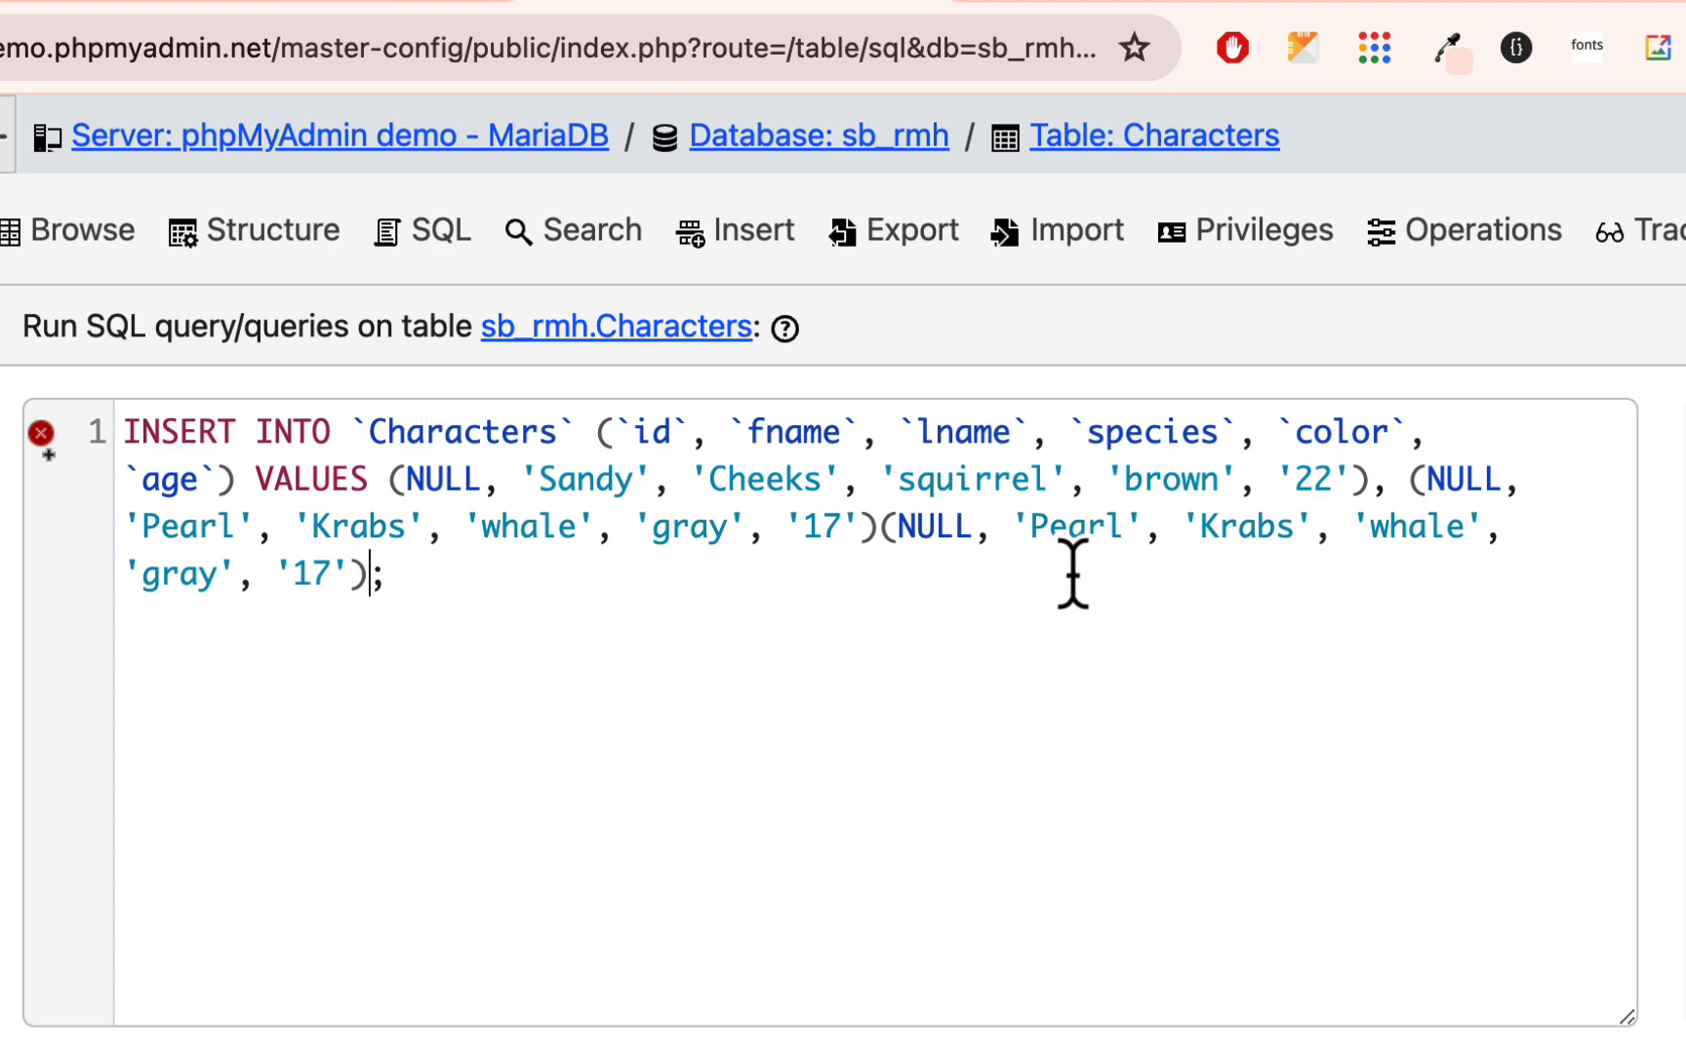
pyautogui.click(877, 530)
pyautogui.write(',')
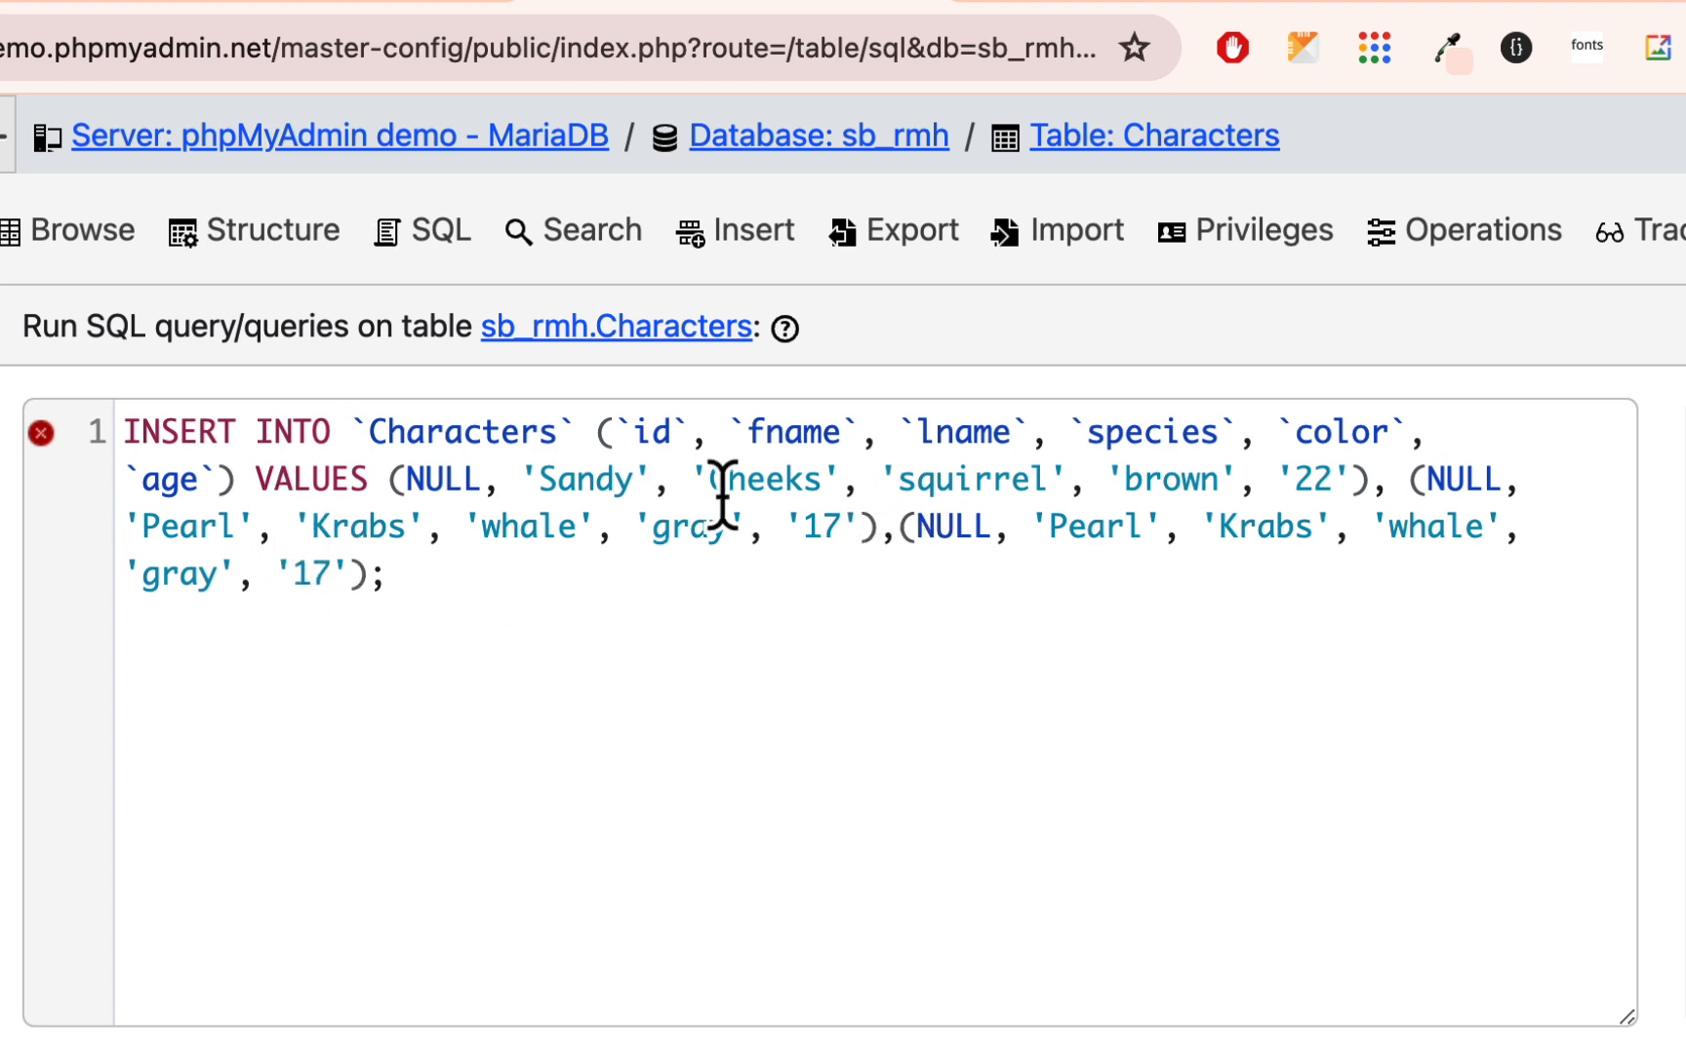
# - In the duplicated third value set, set the first name to Squilliam, the last name to Fancyson and the age to 33
pyautogui.doubleClick(1064, 527)
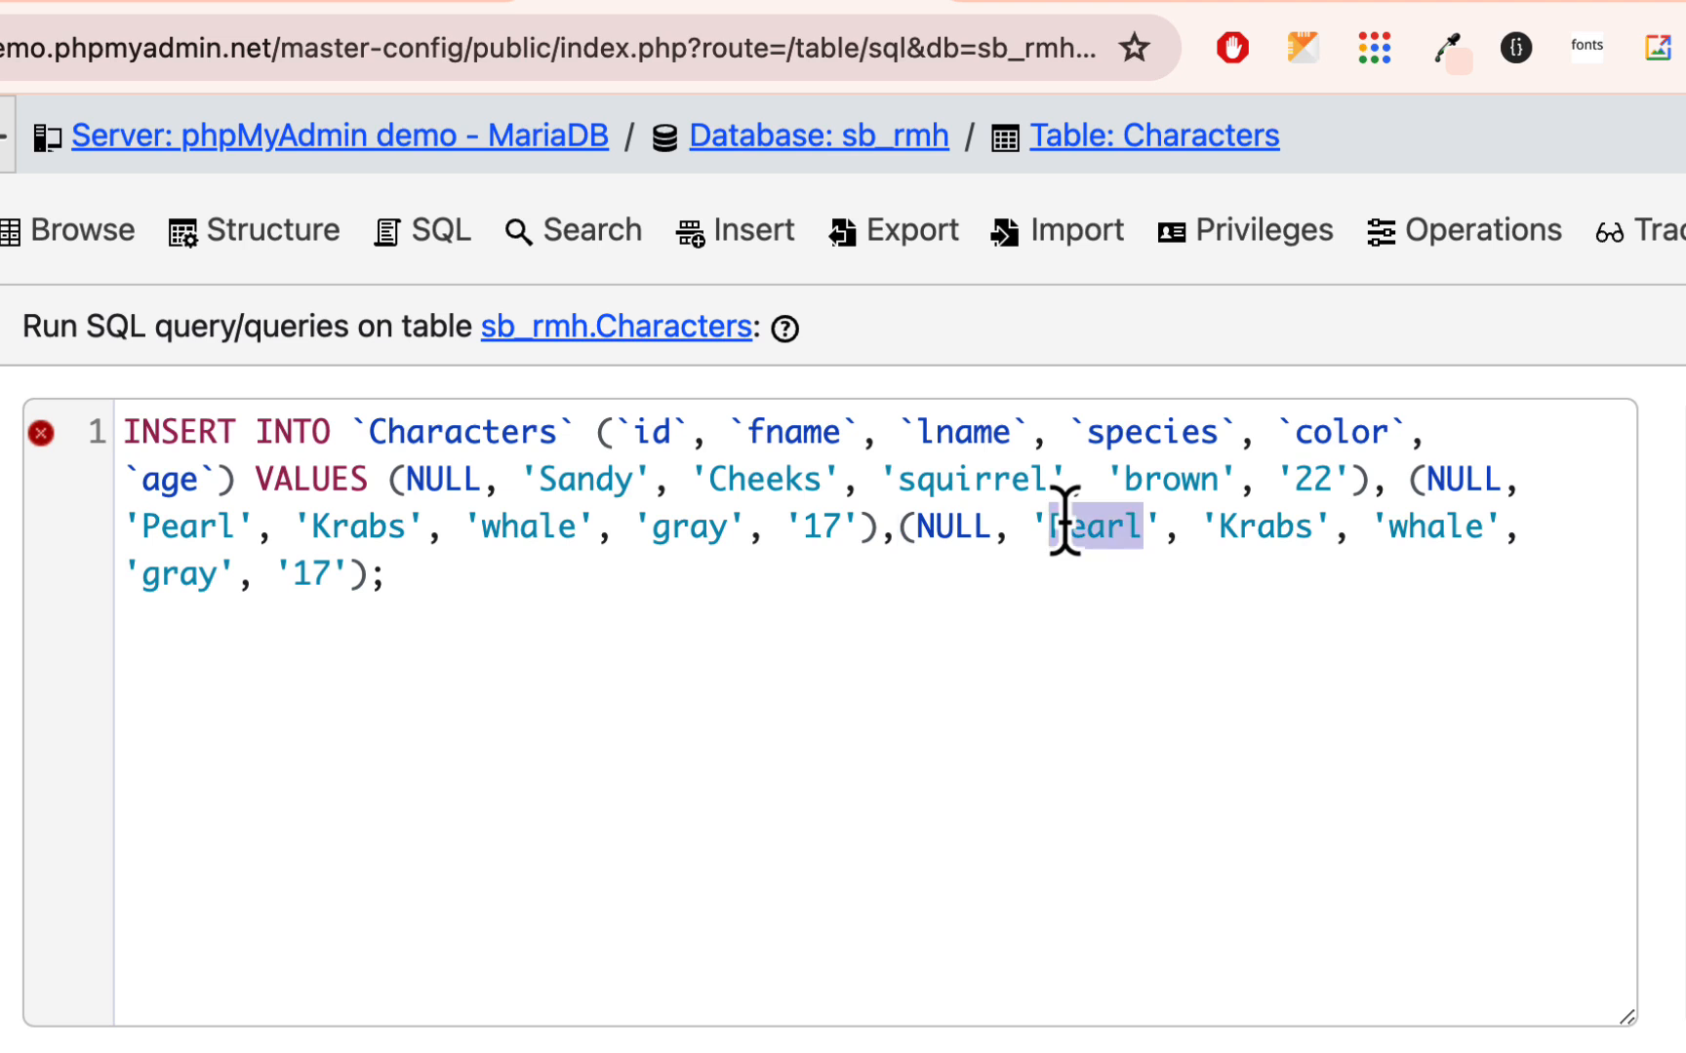
pyautogui.write('Squilliam')
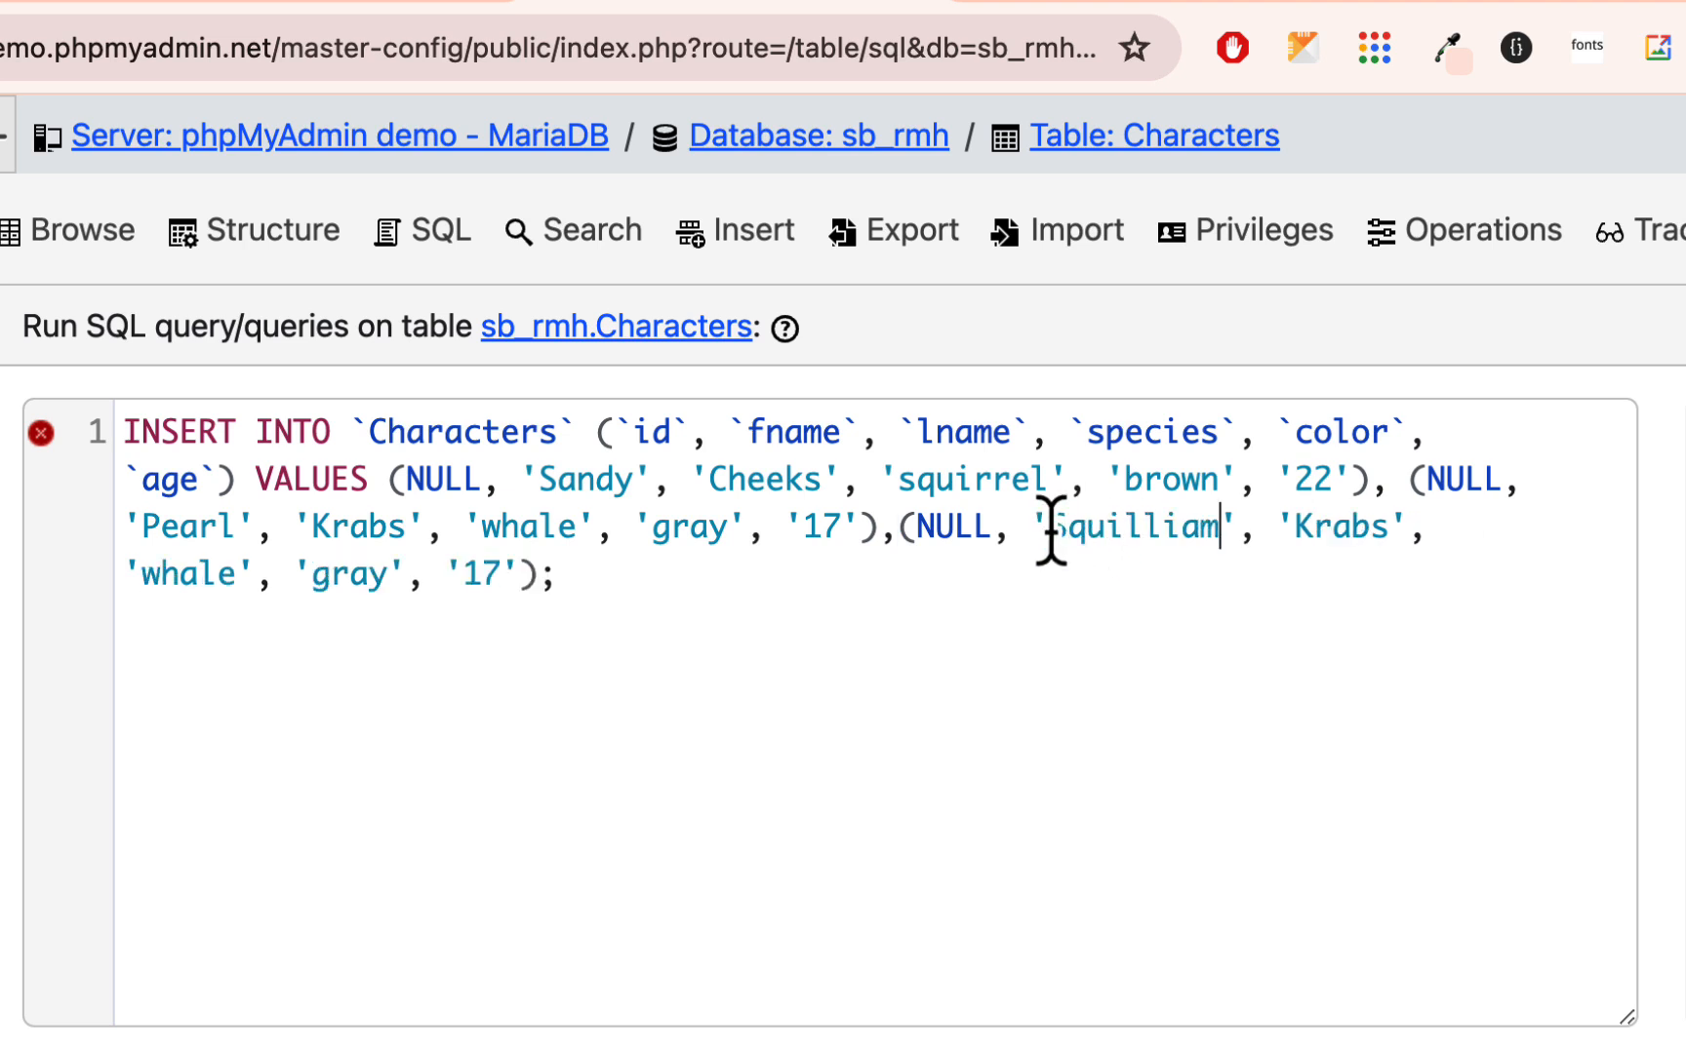
pyautogui.doubleClick(1319, 520)
pyautogui.write('Fancyson')
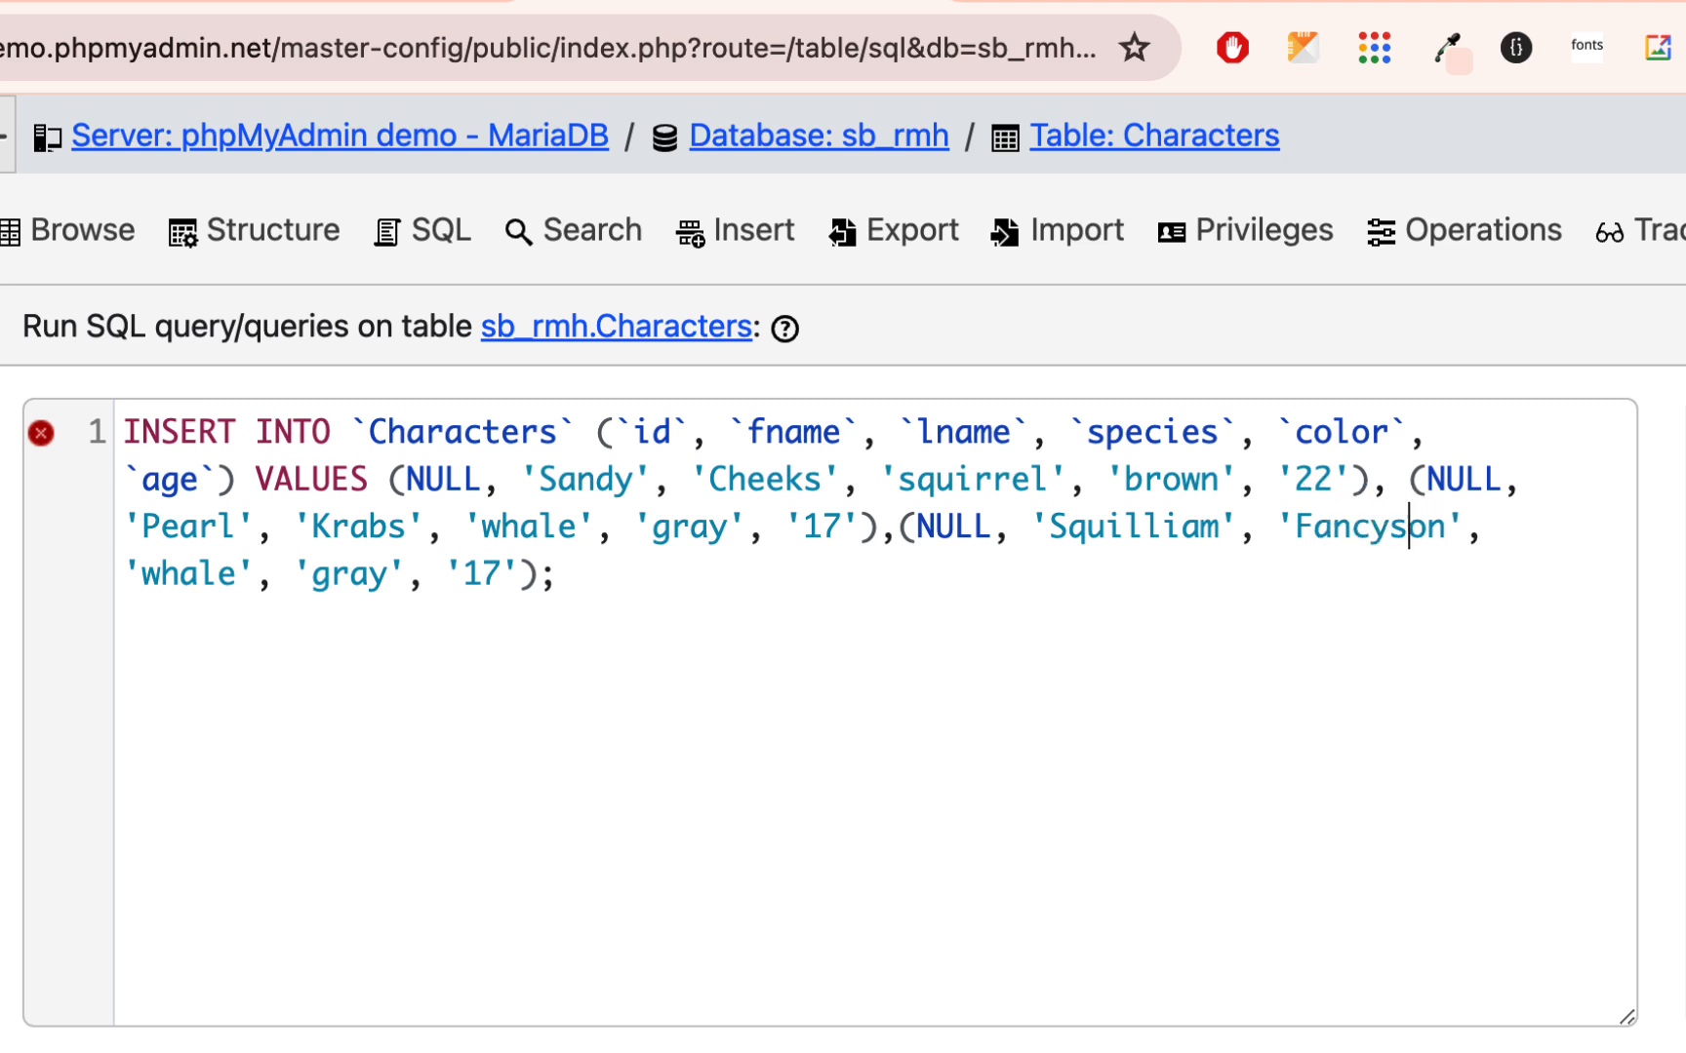
pyautogui.click(504, 574)
pyautogui.press('BackSpace')
pyautogui.press('BackSpace')
pyautogui.write('33')
# - Set Squilliam Fancyson's species to octopus and append another copy of the Pearl Krabs value set to the statement
pyautogui.moveTo(237, 573); pyautogui.dragTo(145, 575)
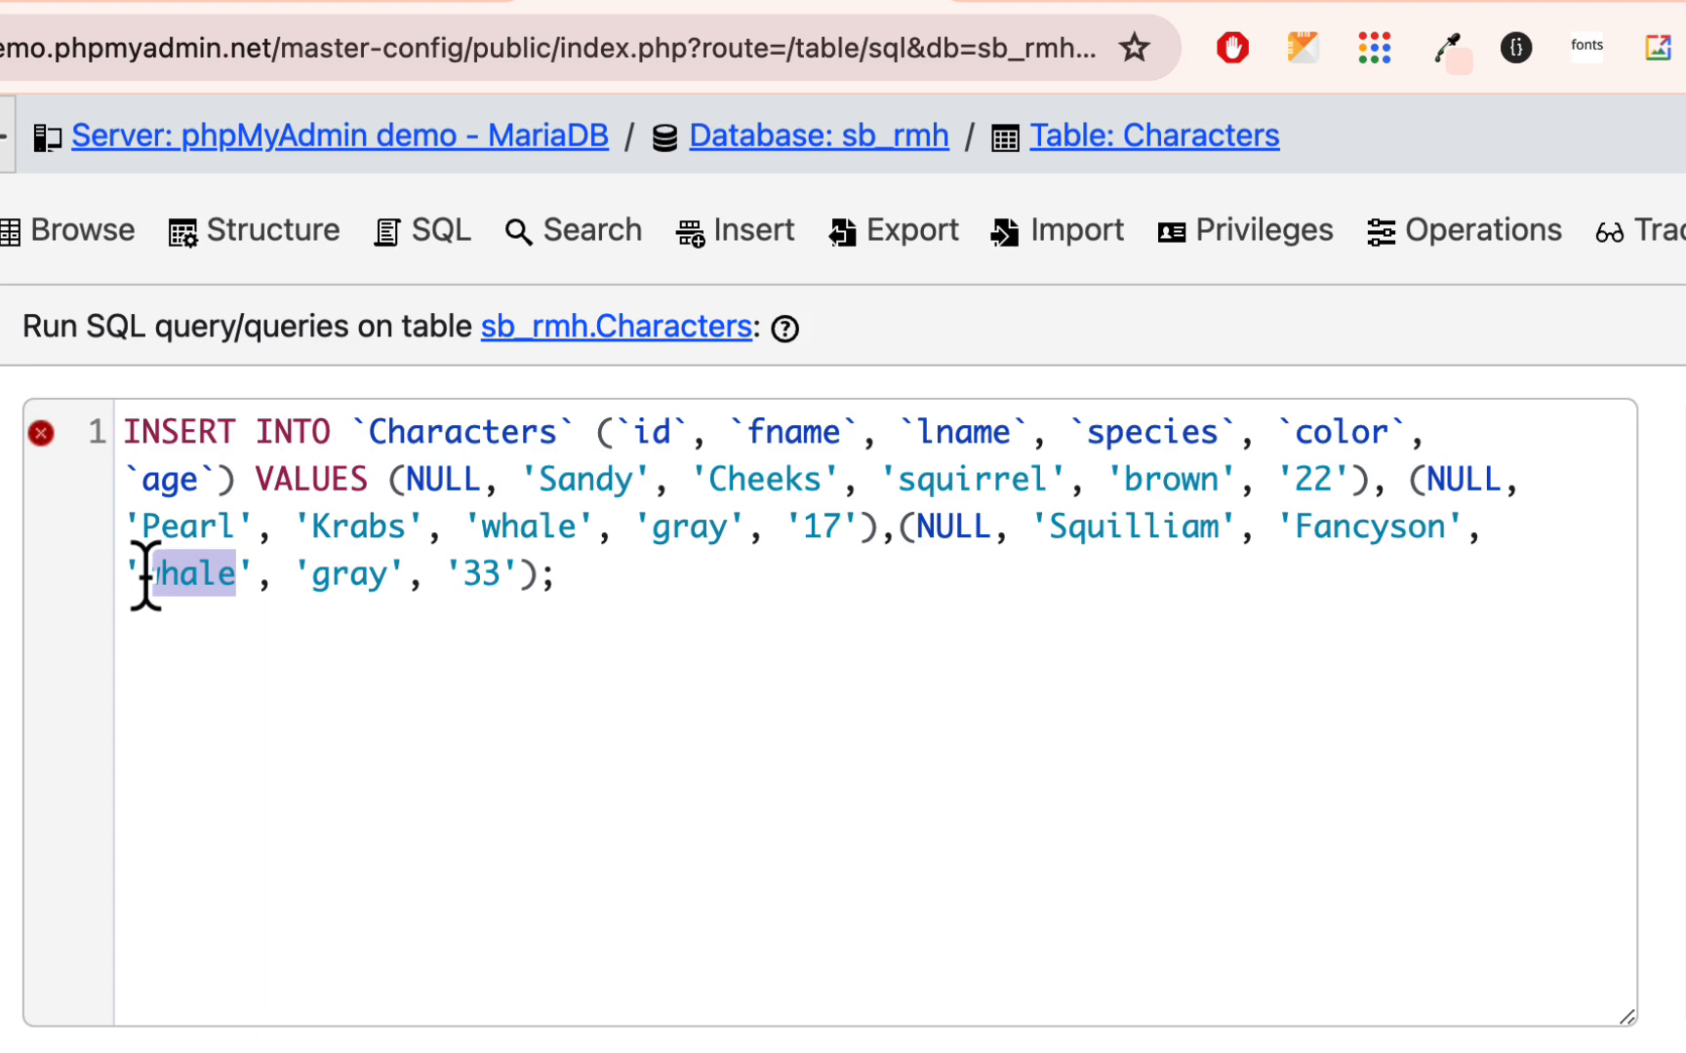
pyautogui.write('octopus')
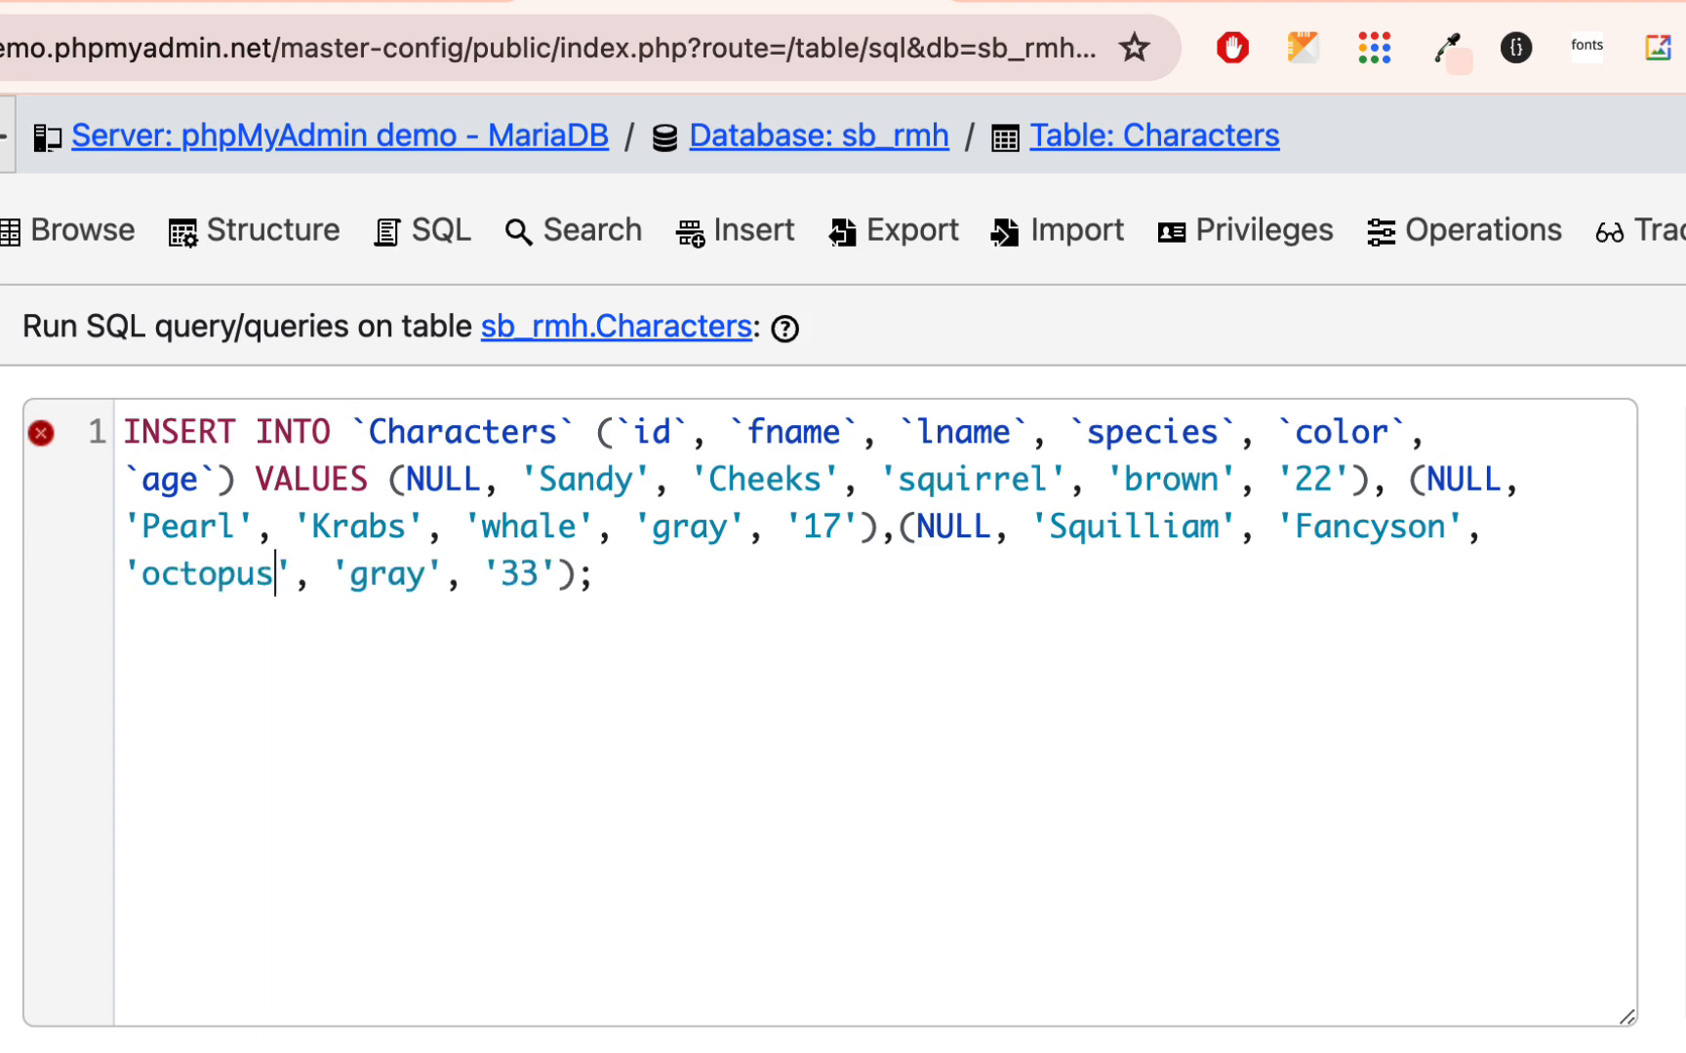
pyautogui.click(575, 576)
pyautogui.press('super+v')
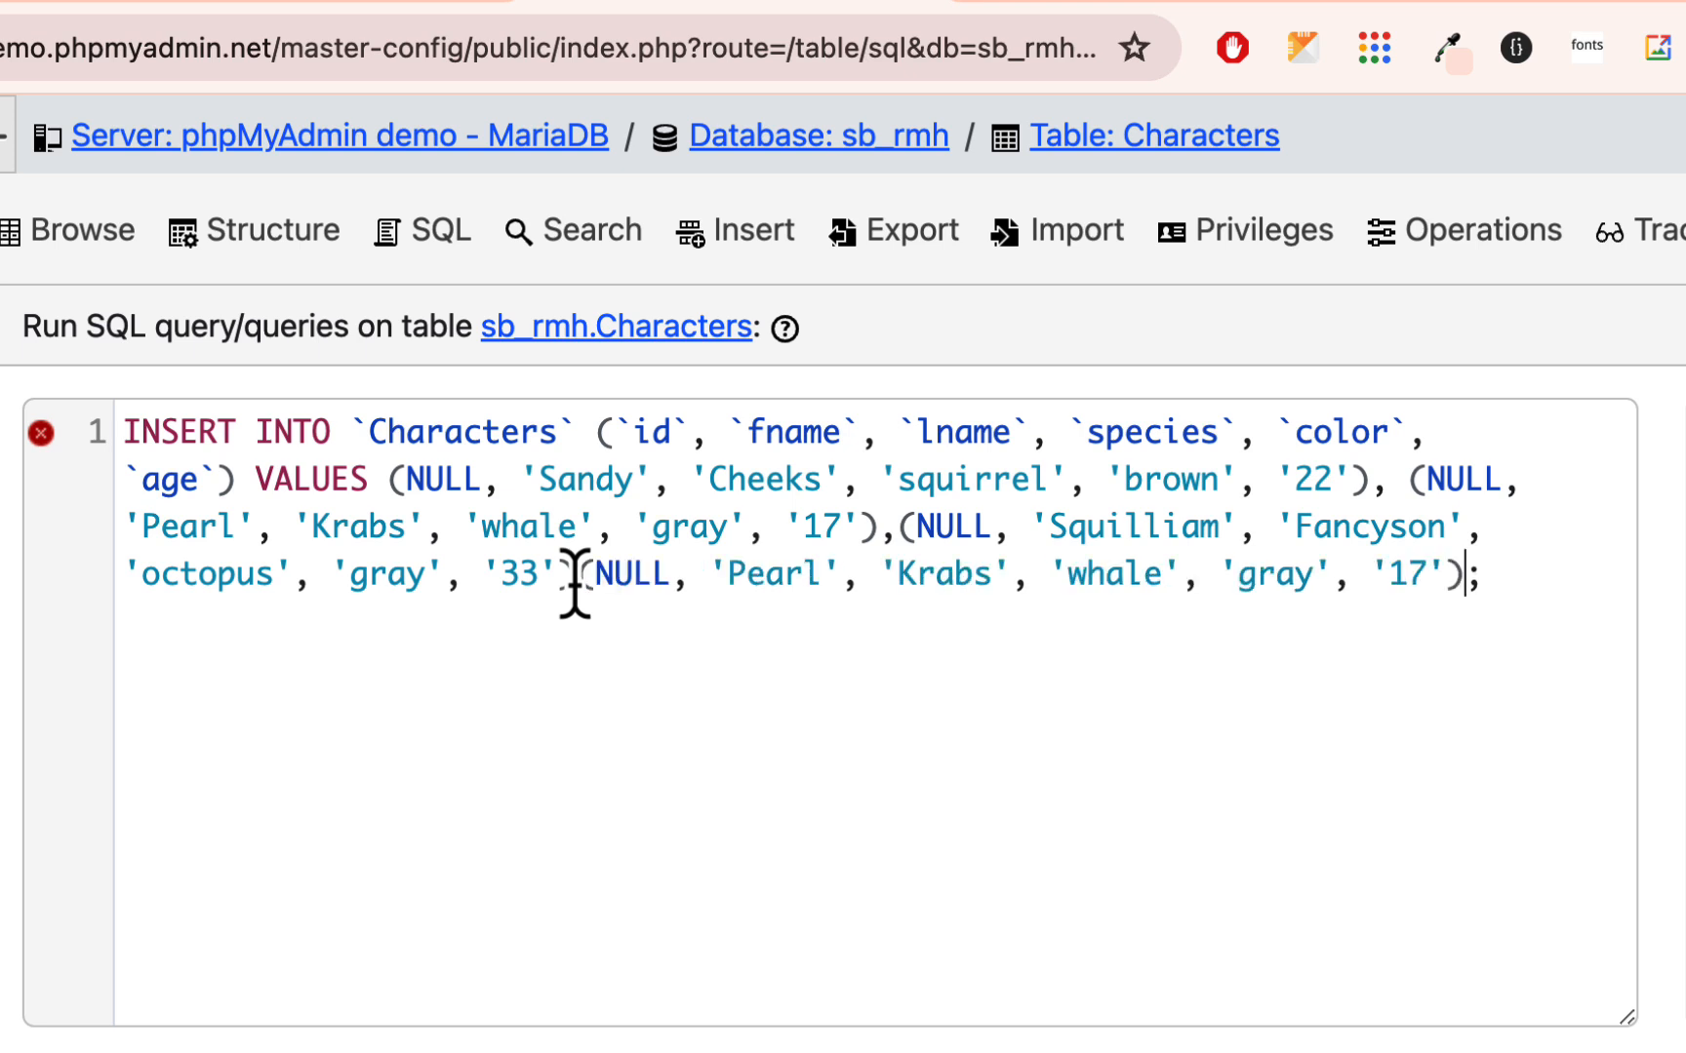
# - In the newly appended fourth value set, set the first name to Larry, the last name to Lobster and the species to lobster
pyautogui.doubleClick(765, 575)
pyautogui.write('Larry')
pyautogui.doubleClick(954, 574)
pyautogui.write('Lobster')
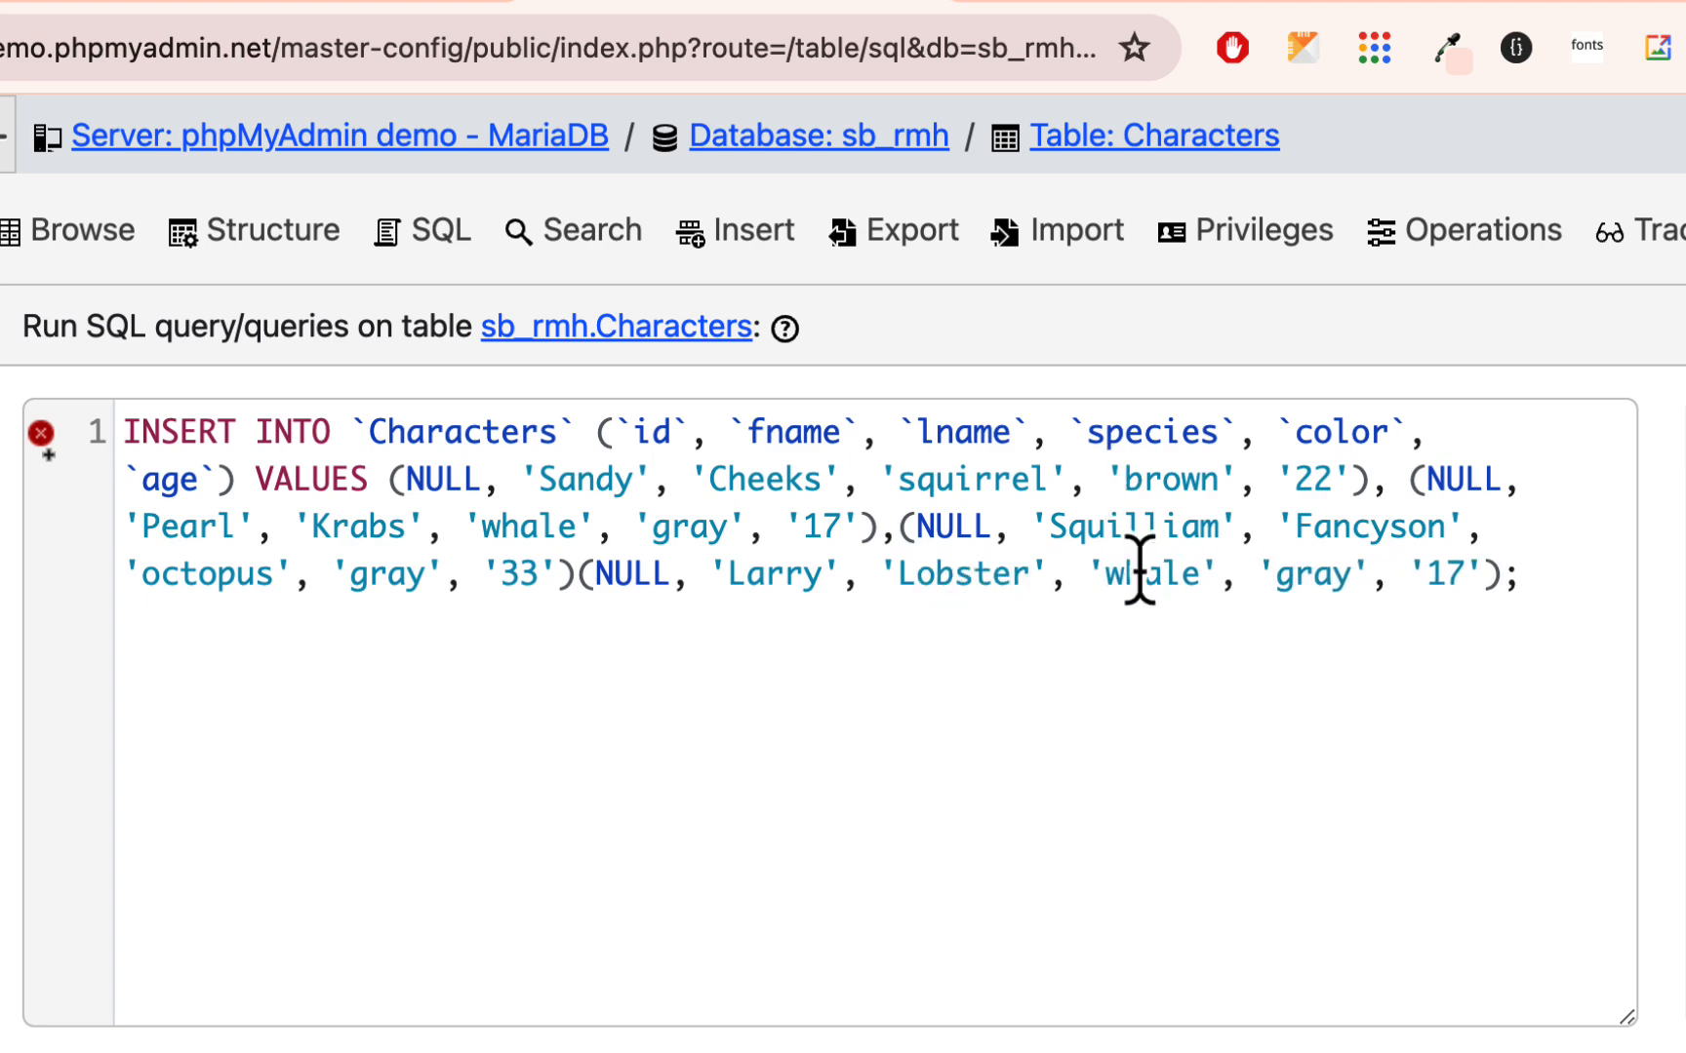
pyautogui.doubleClick(1139, 573)
pyautogui.write('lobster')
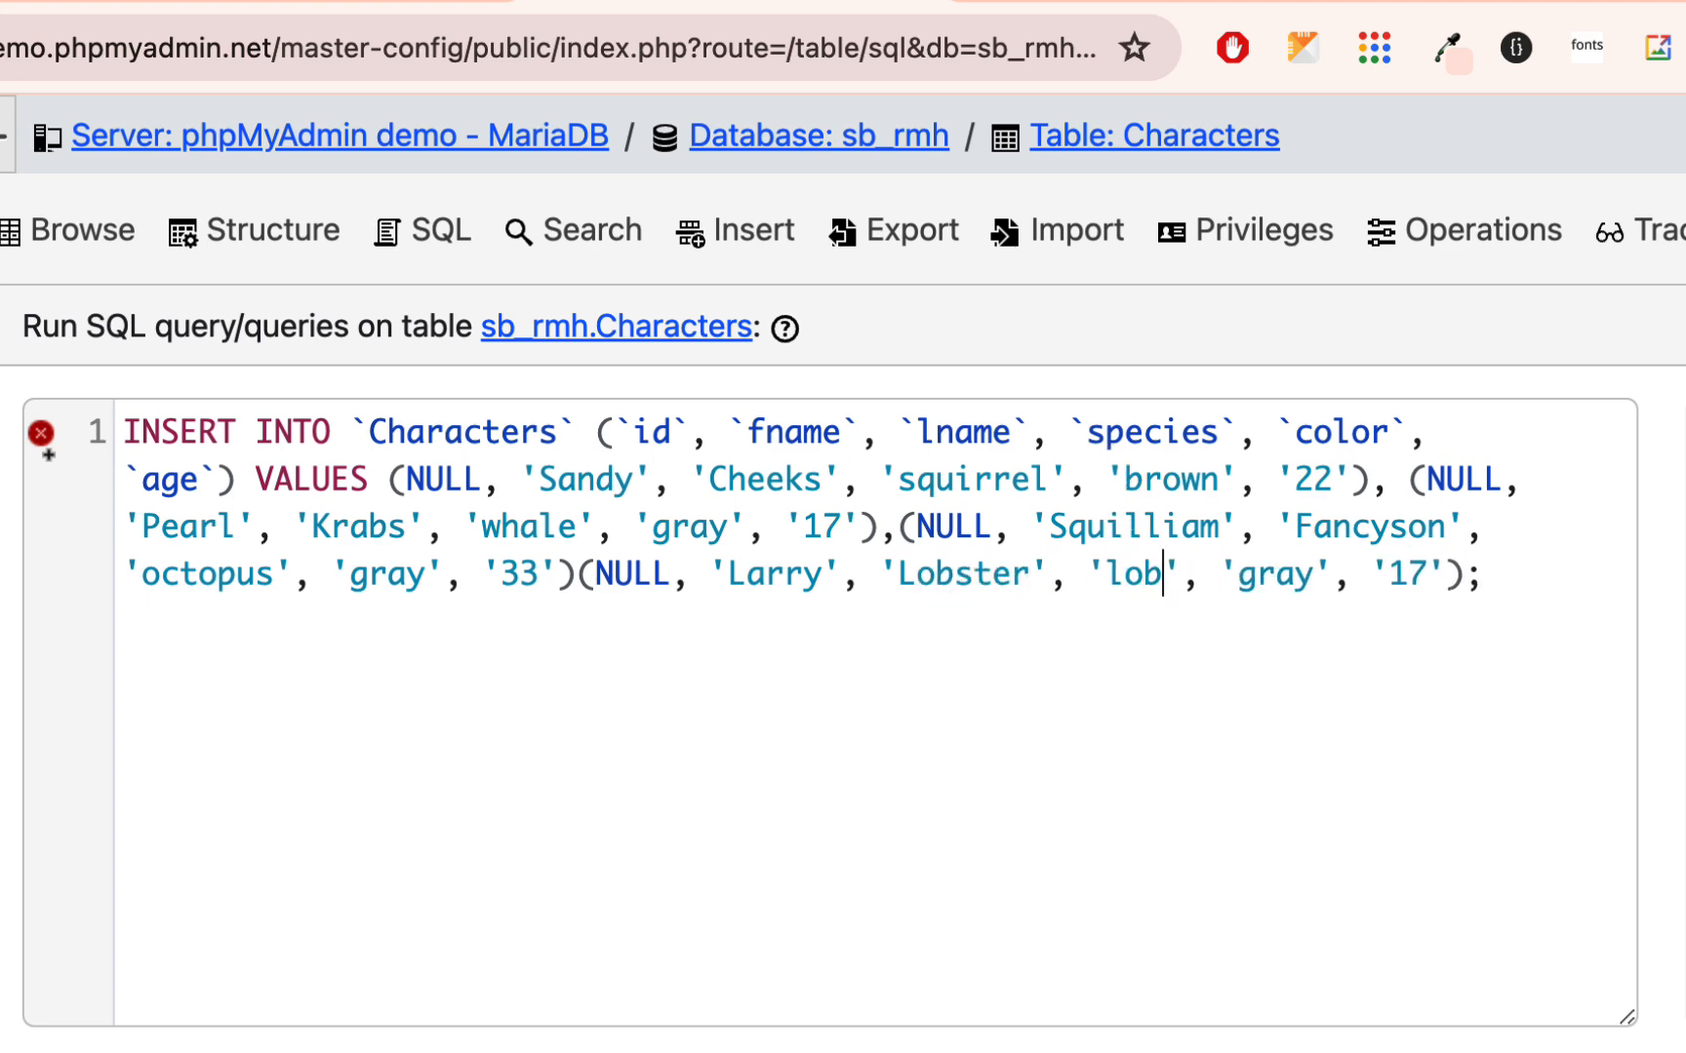
# - Set Larry Lobster's color to red and age to 25 in the INSERT statement
pyautogui.doubleClick(1336, 573)
pyautogui.write('reed')
pyautogui.press('BackSpace')
pyautogui.press('BackSpace')
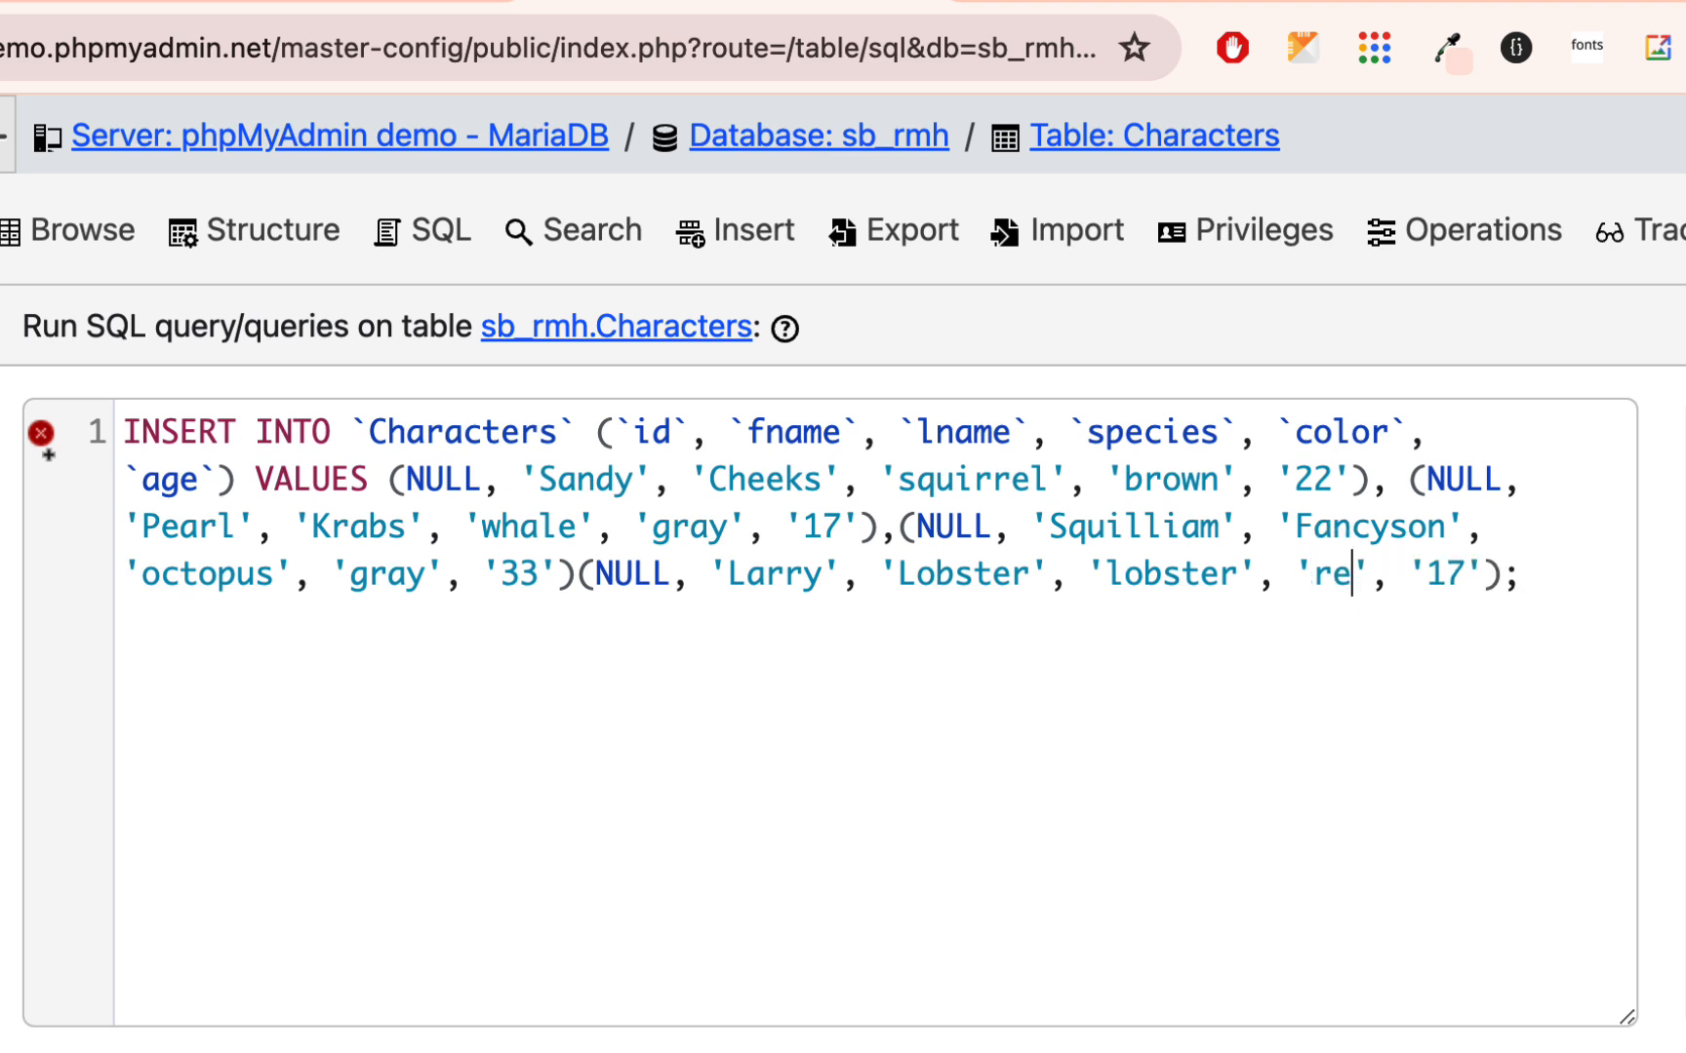
pyautogui.write('d')
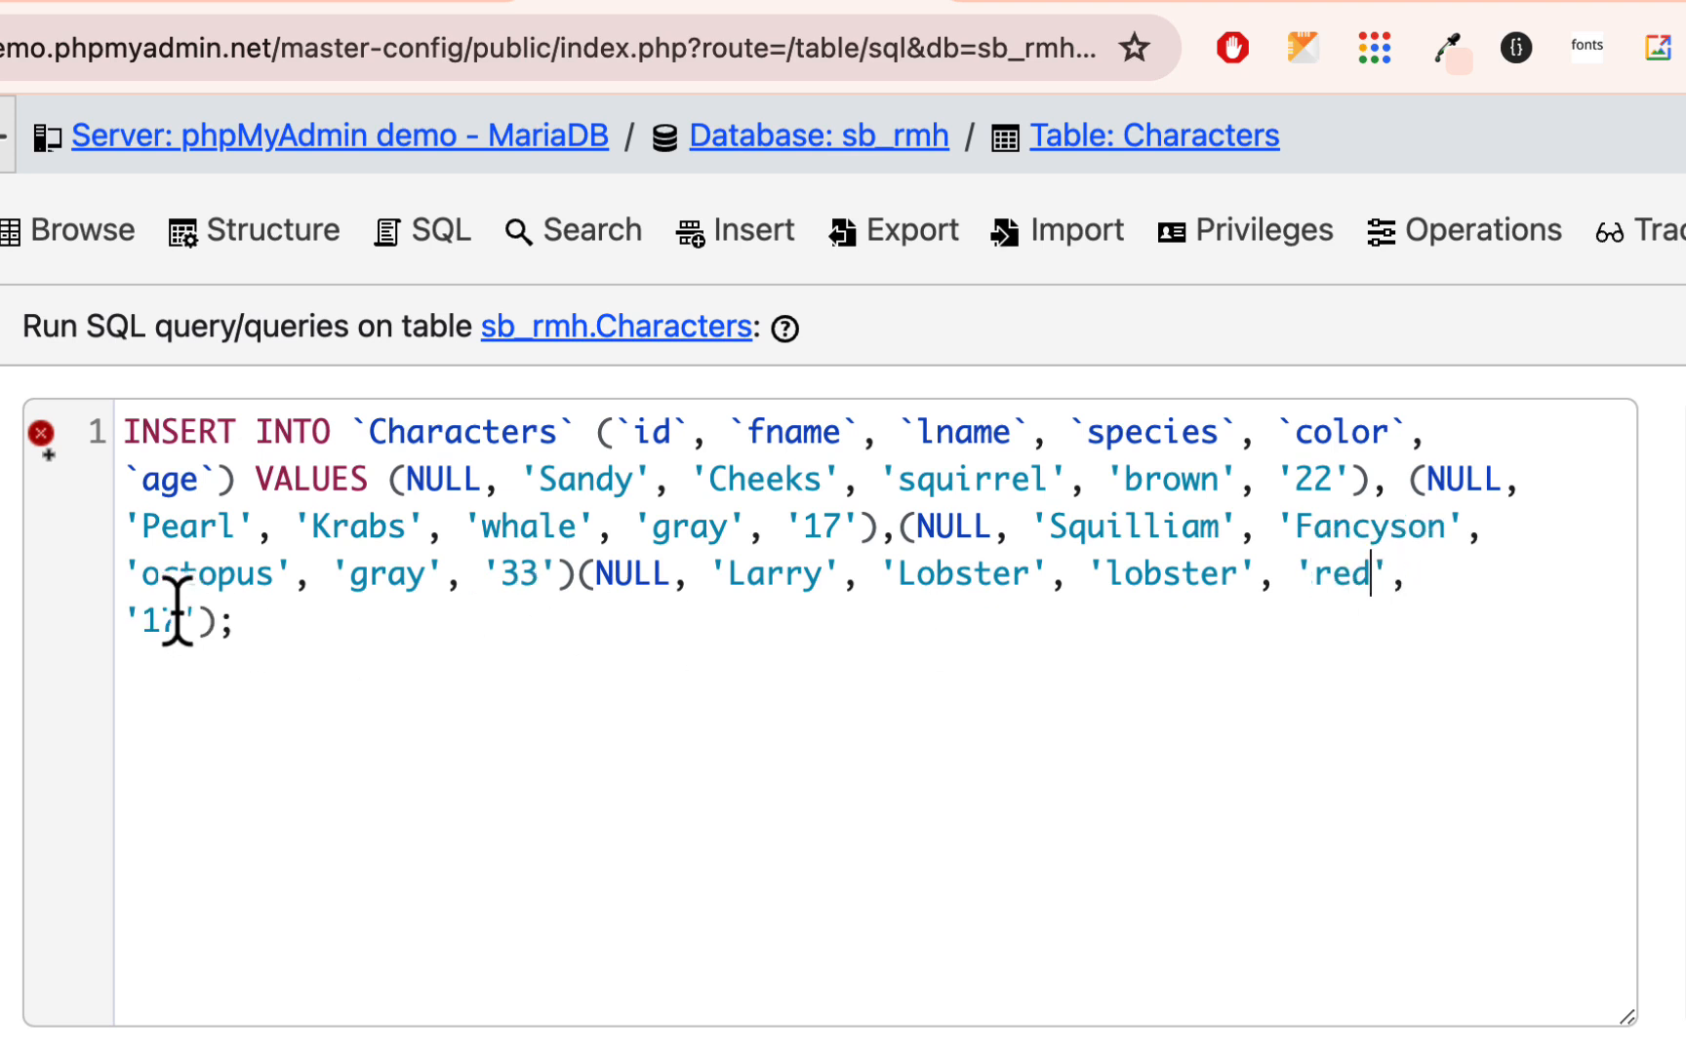
pyautogui.press('BackSpace')
pyautogui.press('BackSpace')
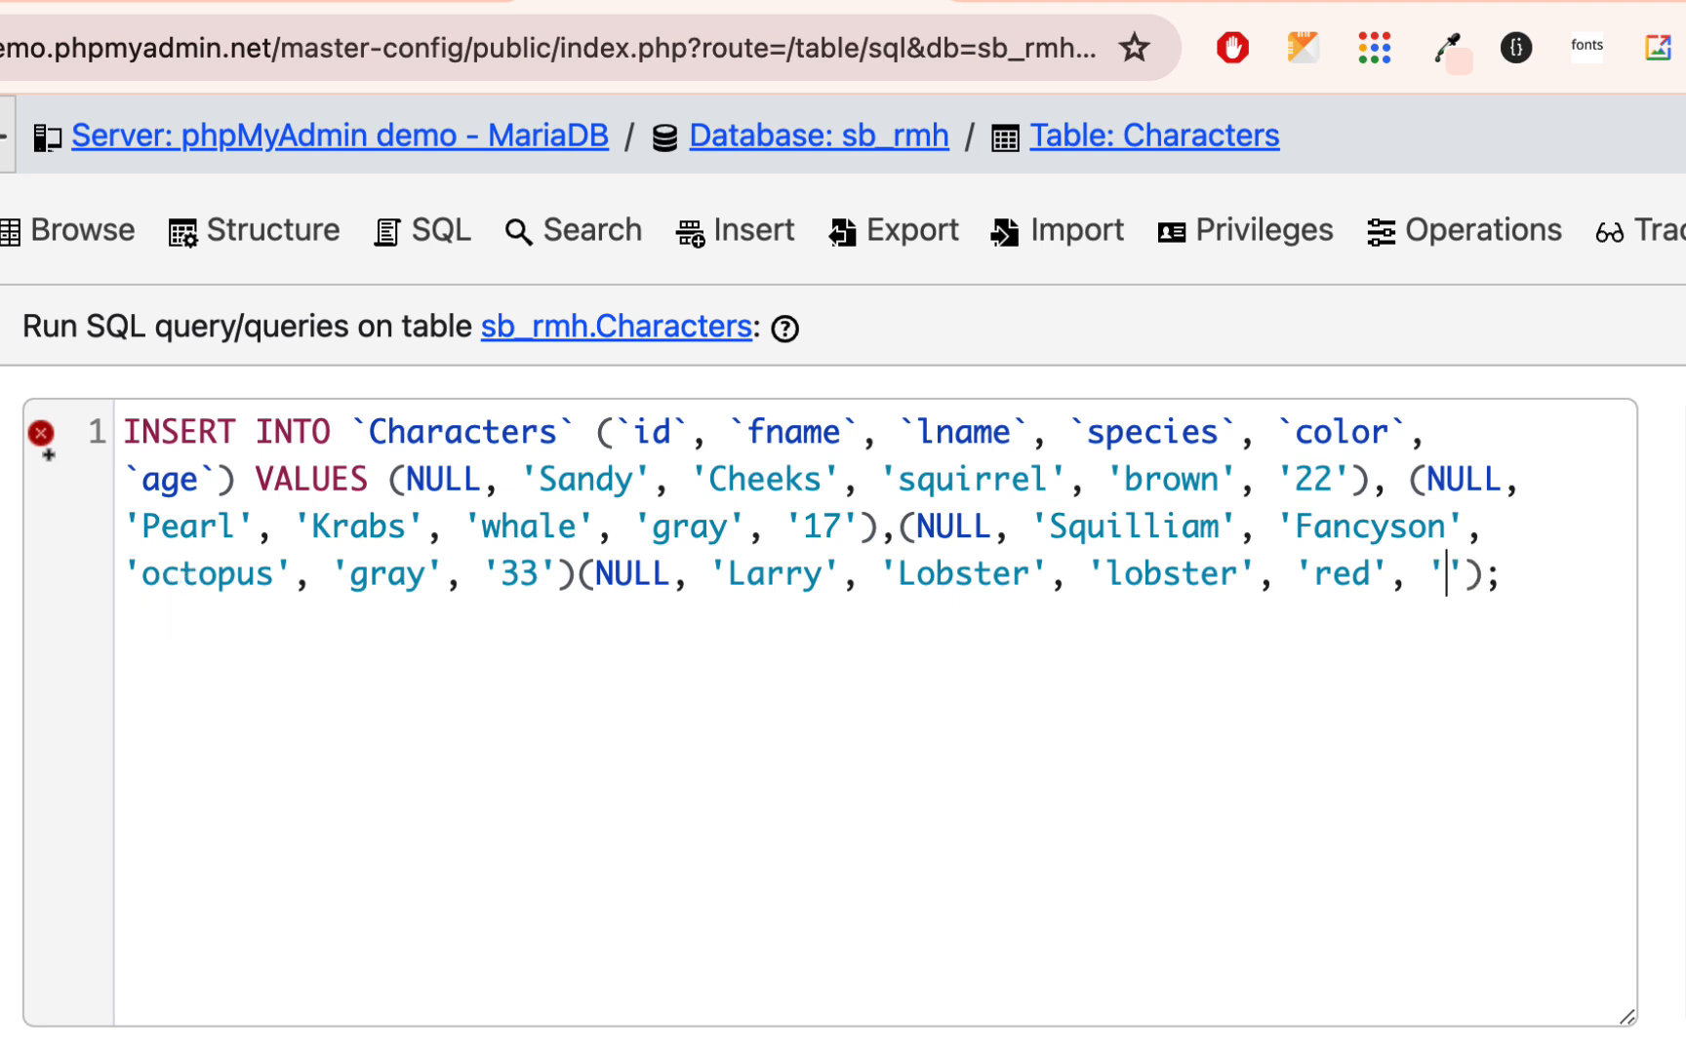
pyautogui.write('25')
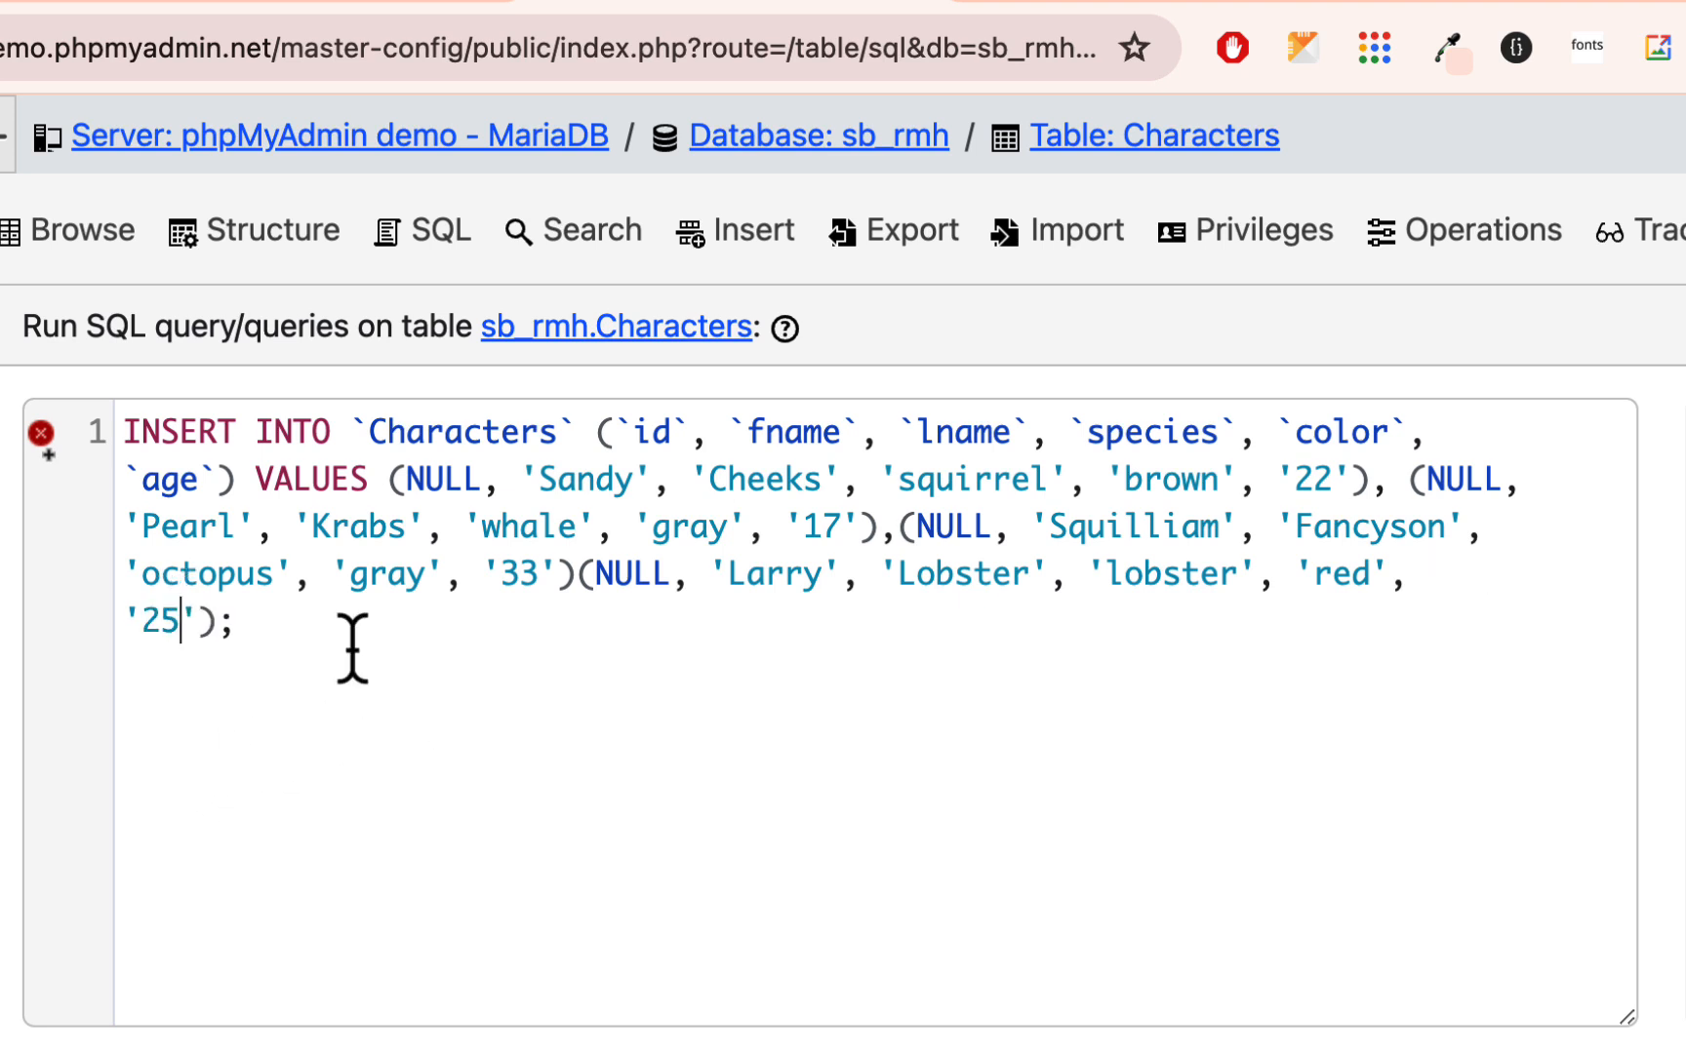
# - Fix the statement's syntax error by separating the Squilliam and Larry value sets with a comma
pyautogui.moveTo(39, 436)
pyautogui.write(',')
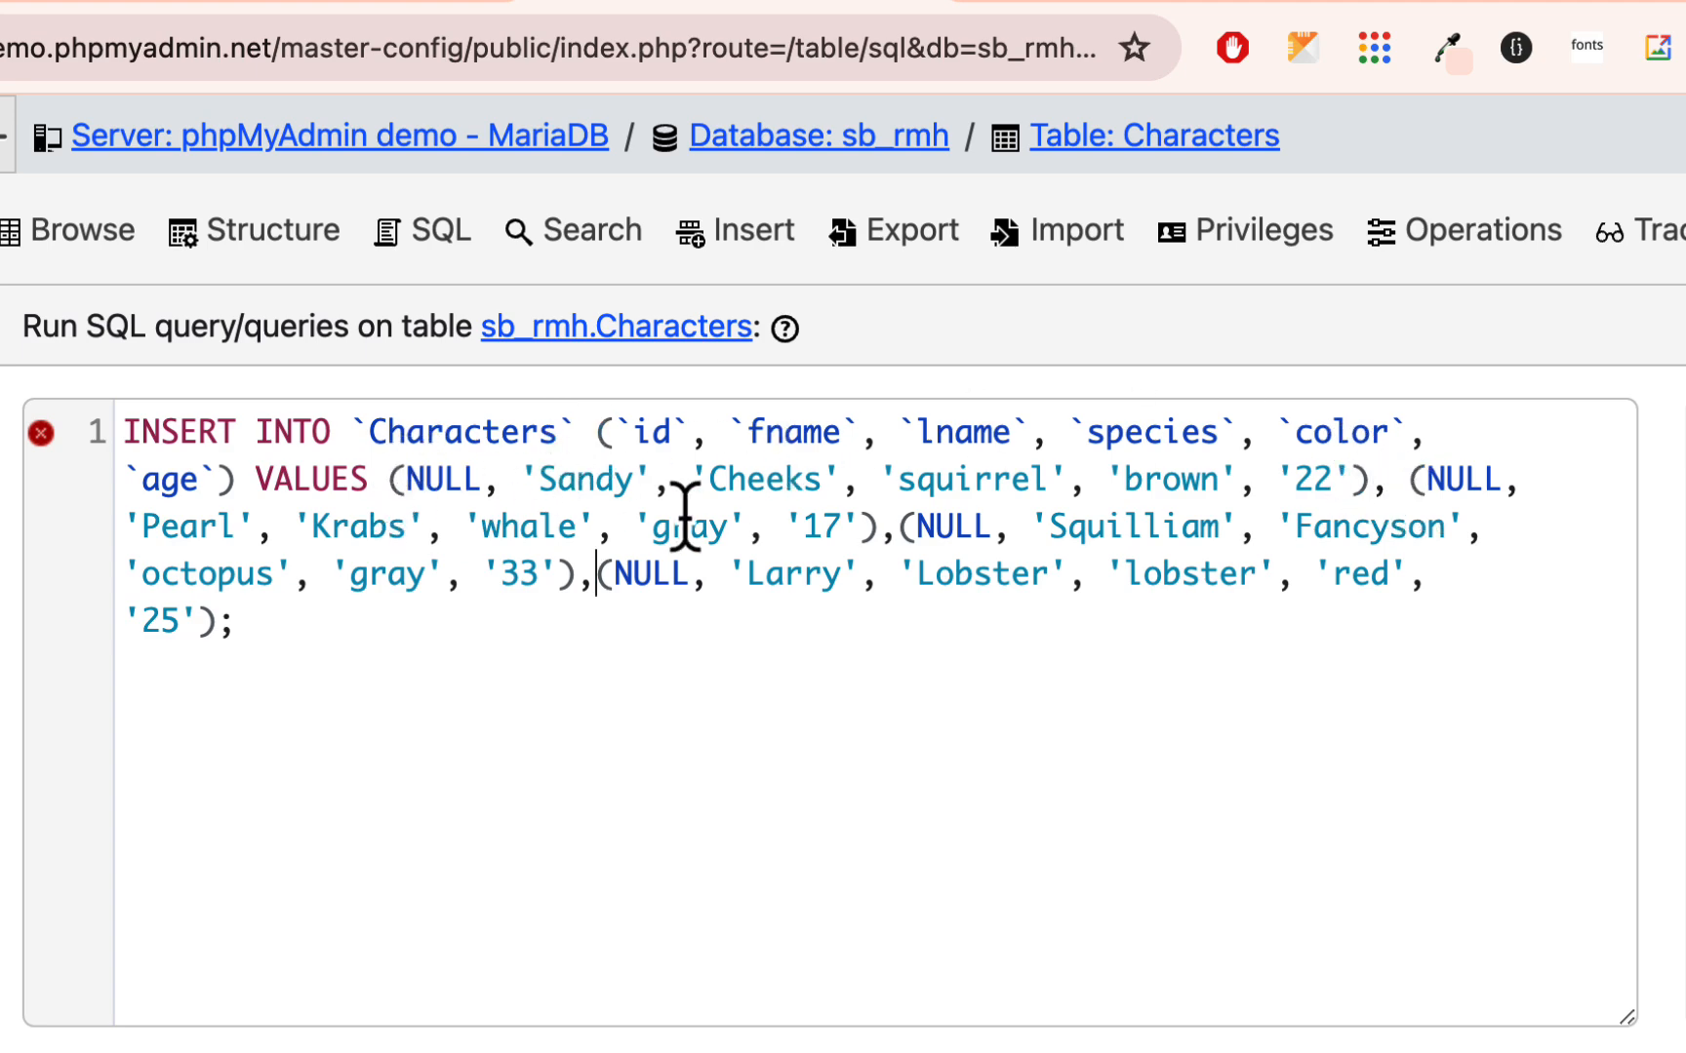
pyautogui.press('BackSpace')
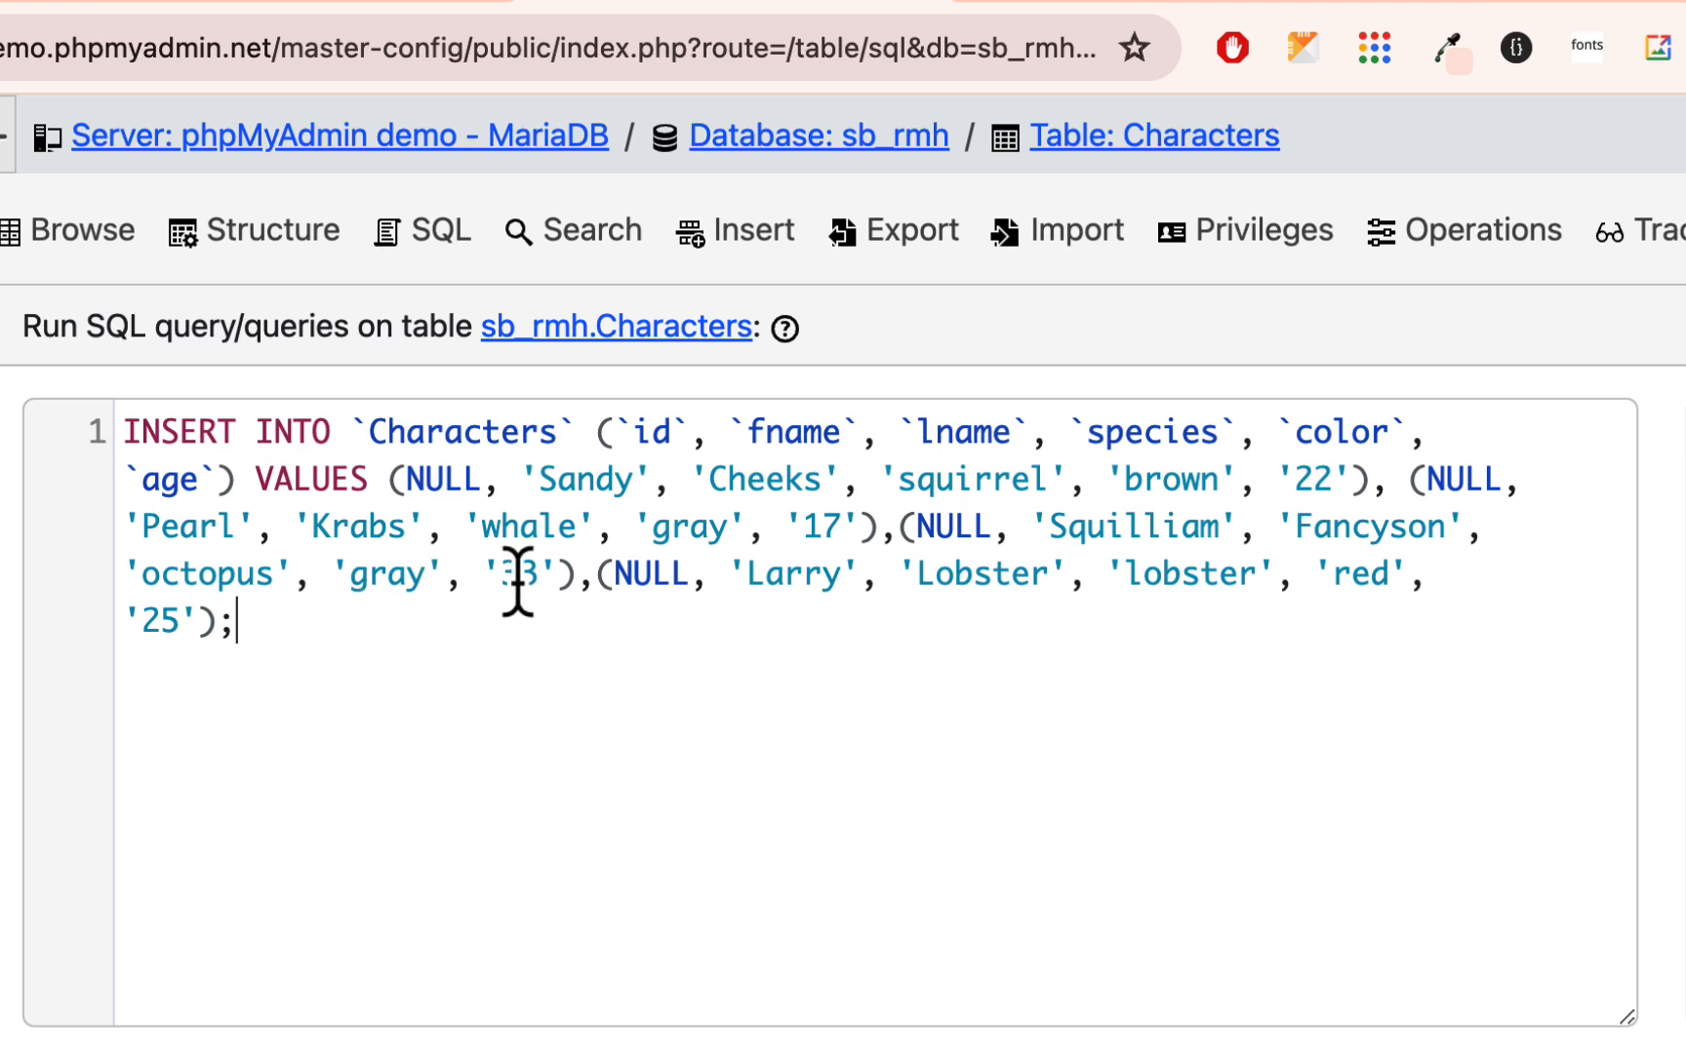
# - Run the INSERT statement with the four character value sets on the Characters table
pyautogui.scroll(-5, 518, 582)
pyautogui.scroll(5, 527, 610)
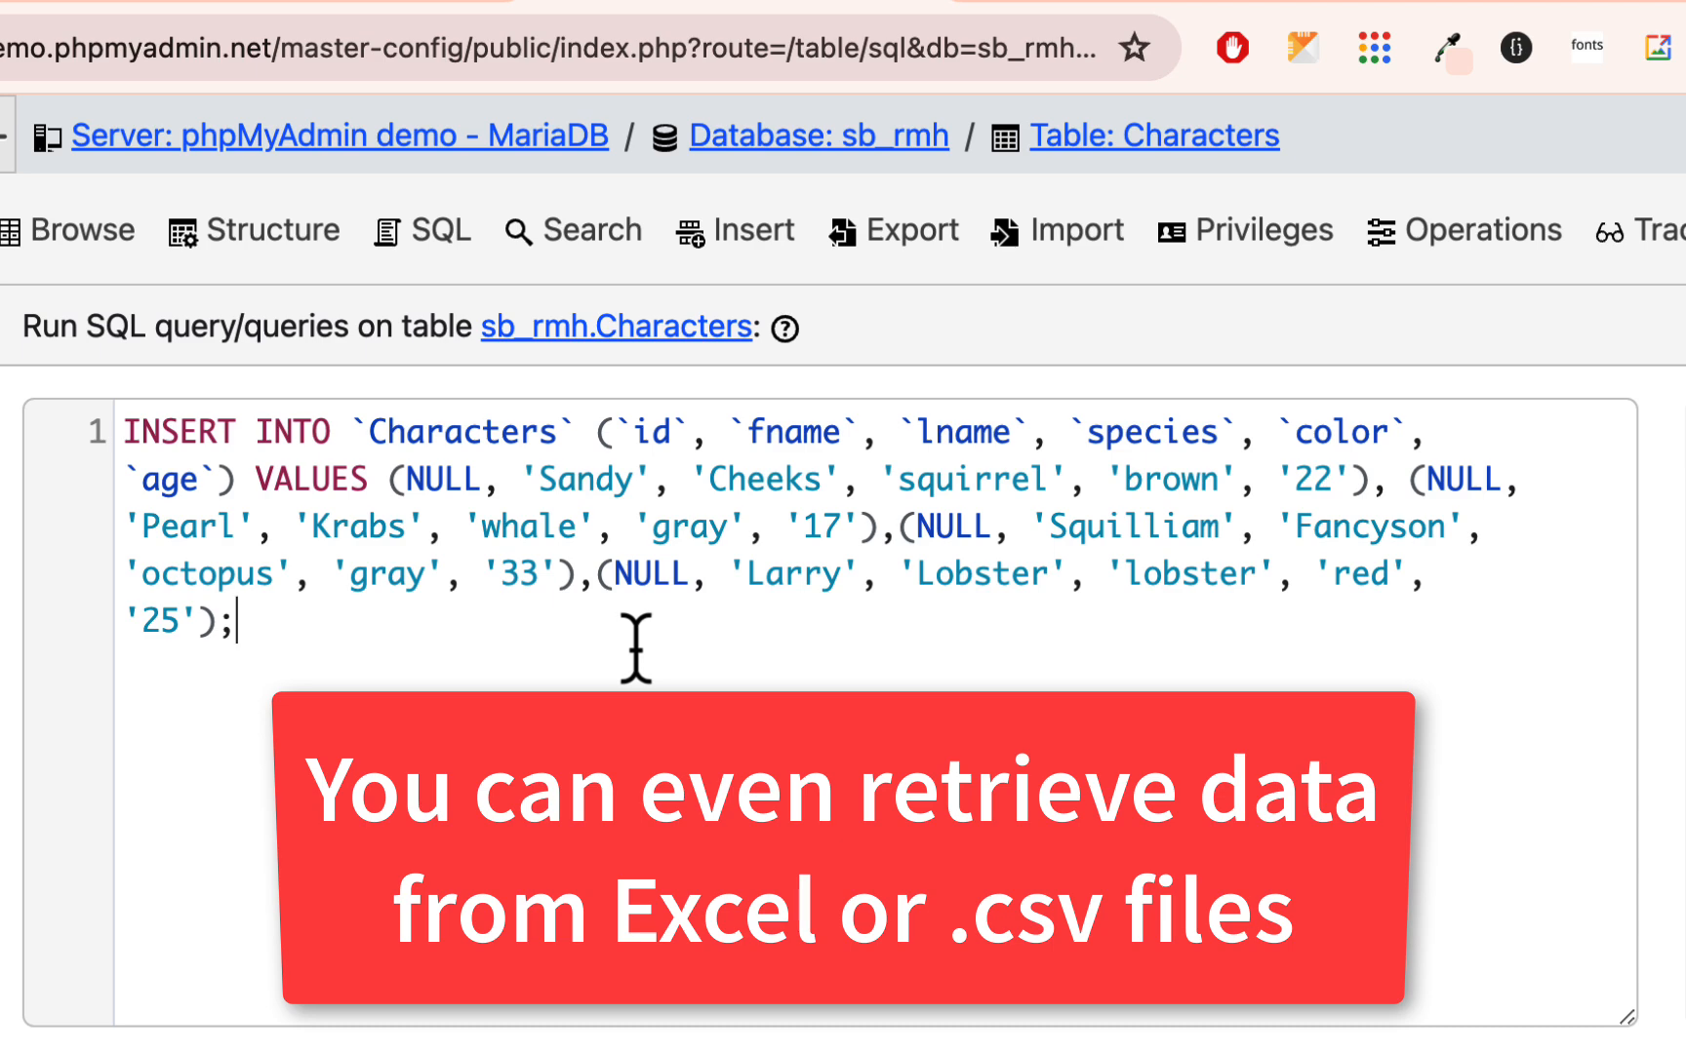
pyautogui.scroll(-1, 636, 648)
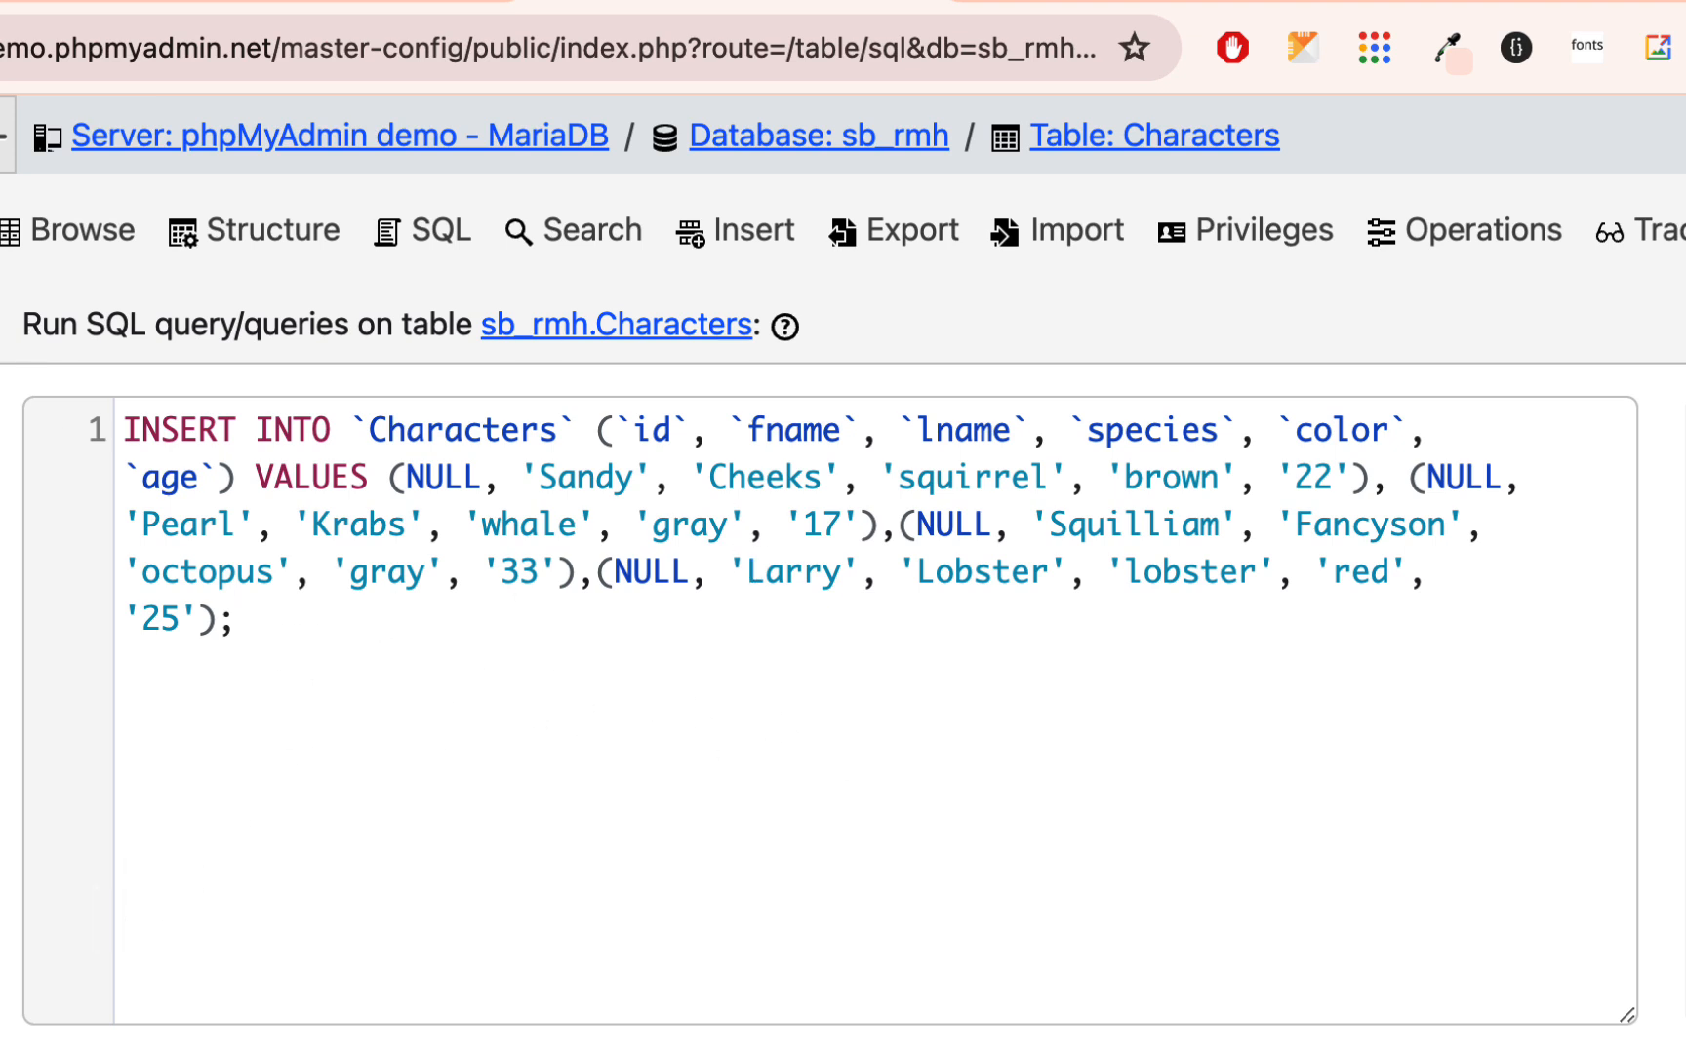
pyautogui.scroll(-1, 571, 564)
pyautogui.scroll(-2, 571, 561)
pyautogui.scroll(3, 572, 583)
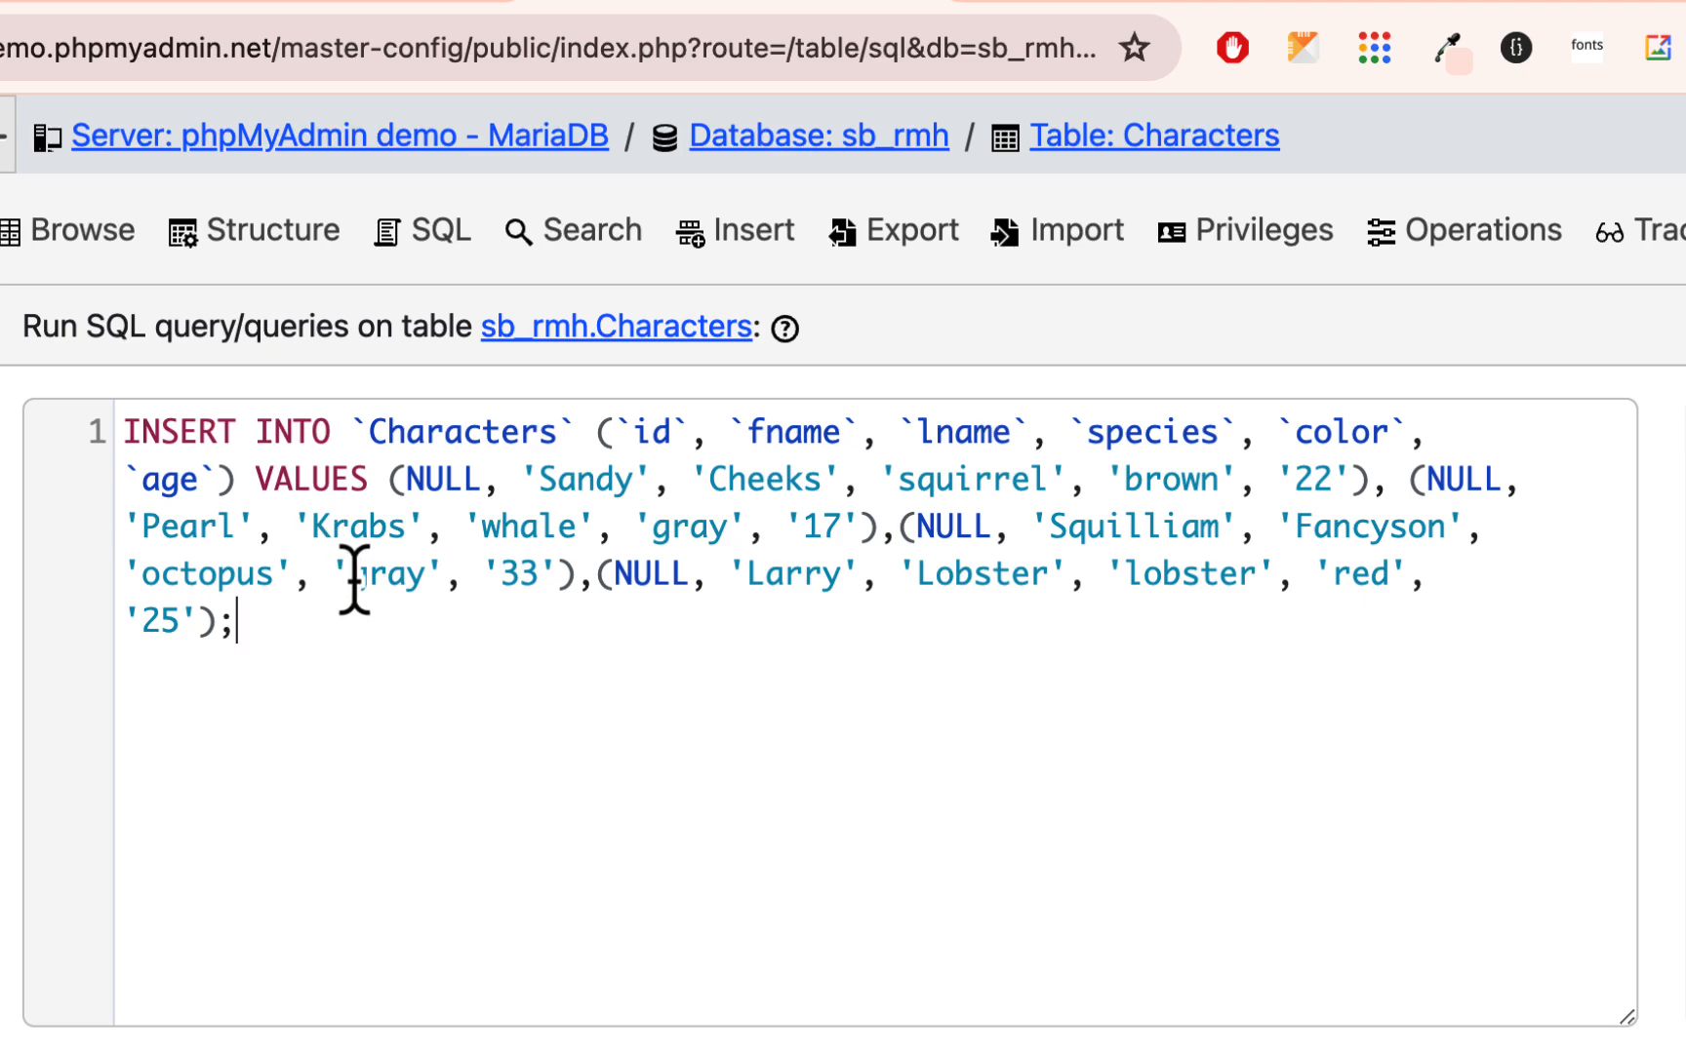
pyautogui.scroll(-4, 722, 601)
pyautogui.scroll(2, 722, 600)
pyautogui.scroll(-3, 724, 605)
pyautogui.click(527, 1024)
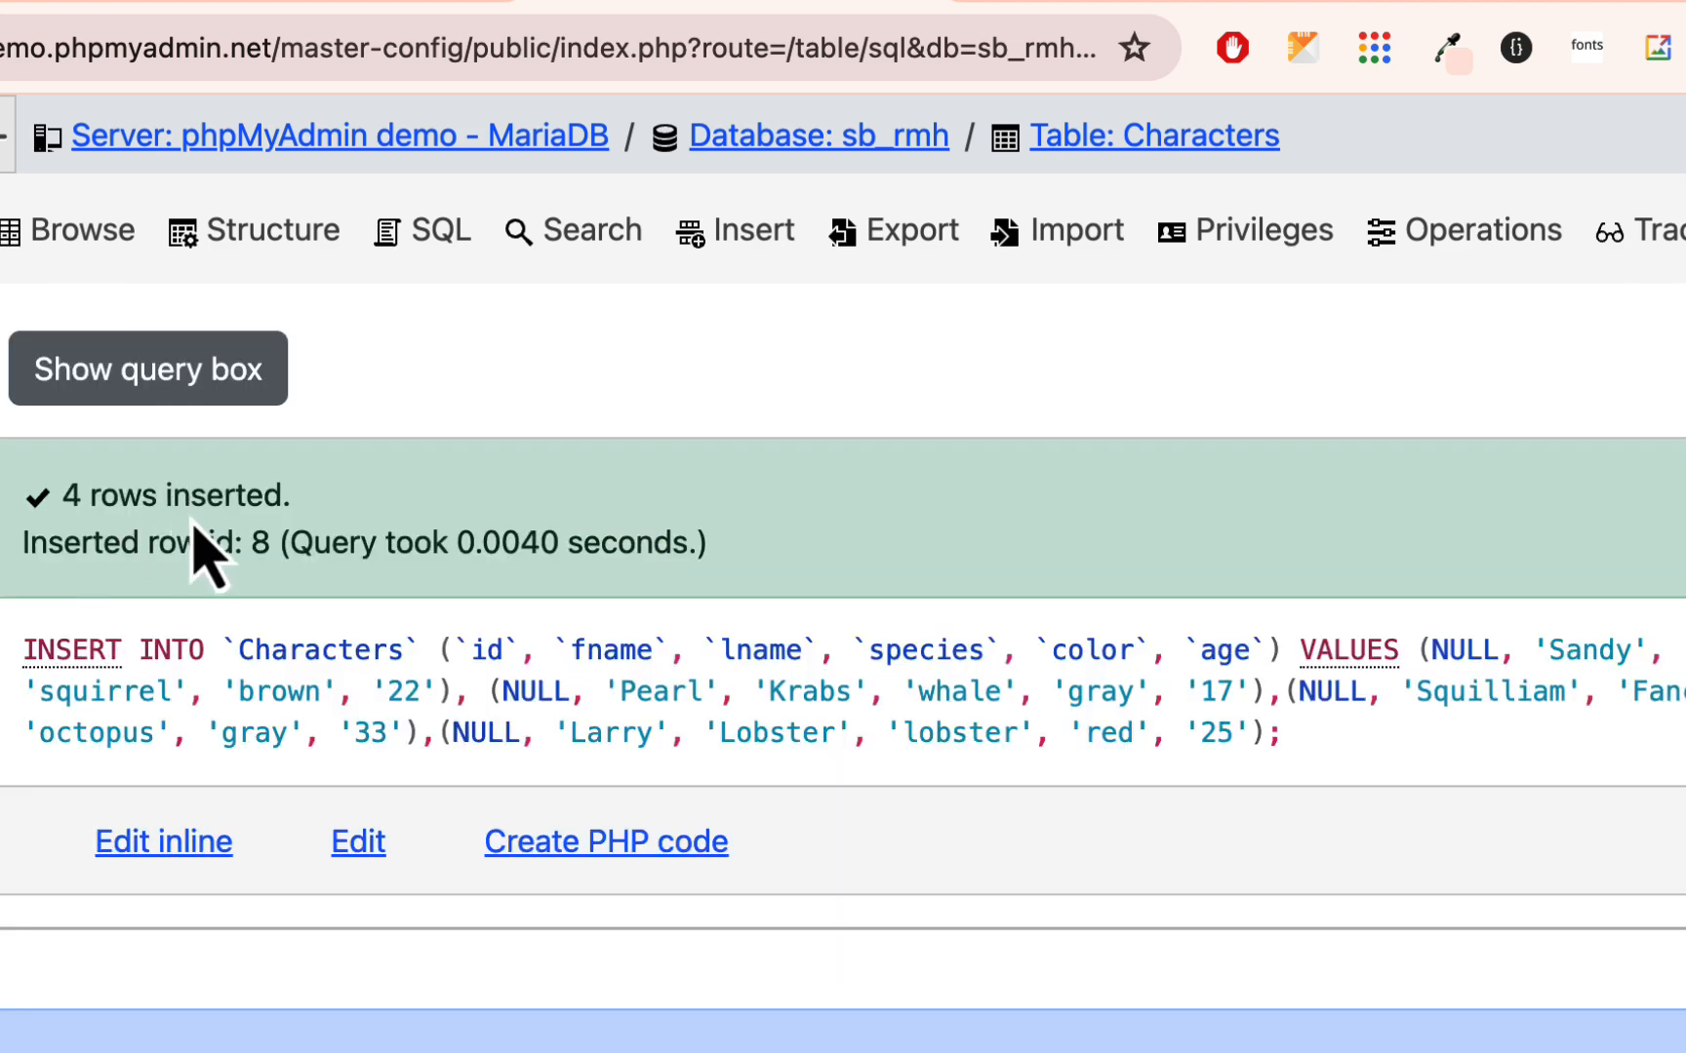
# - Browse the Characters table to check its rows
pyautogui.click(69, 232)
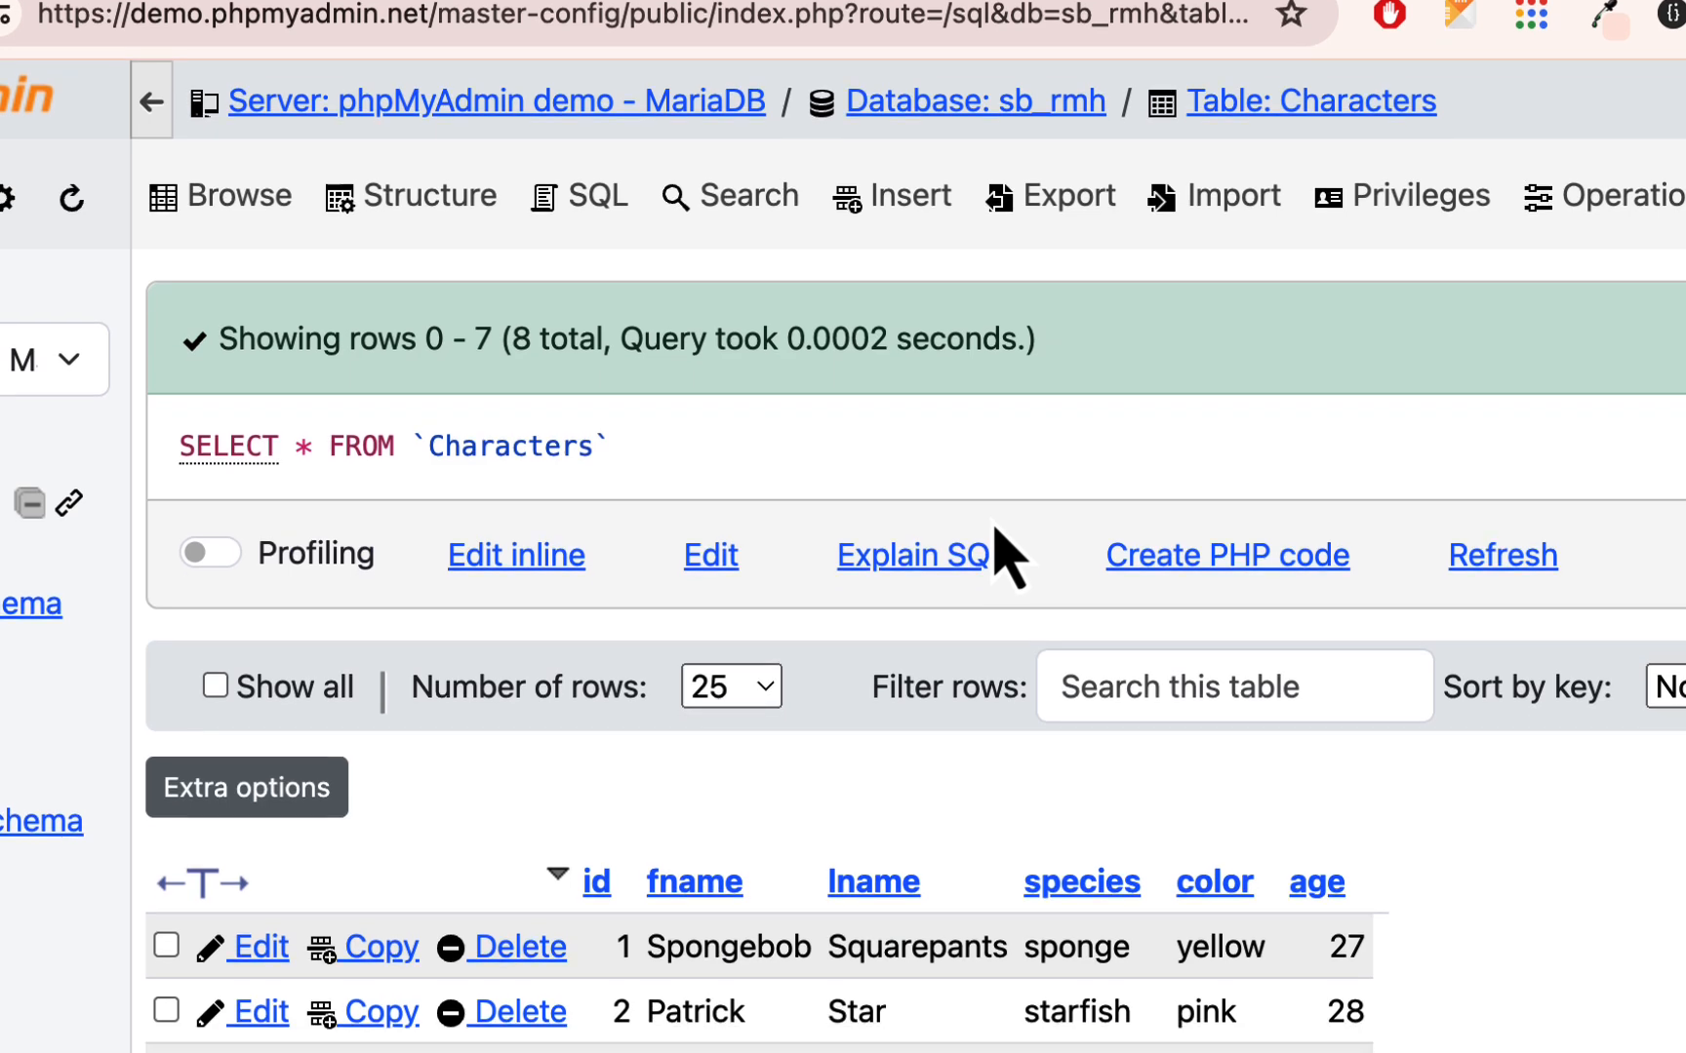
pyautogui.scroll(-4, 1005, 599)
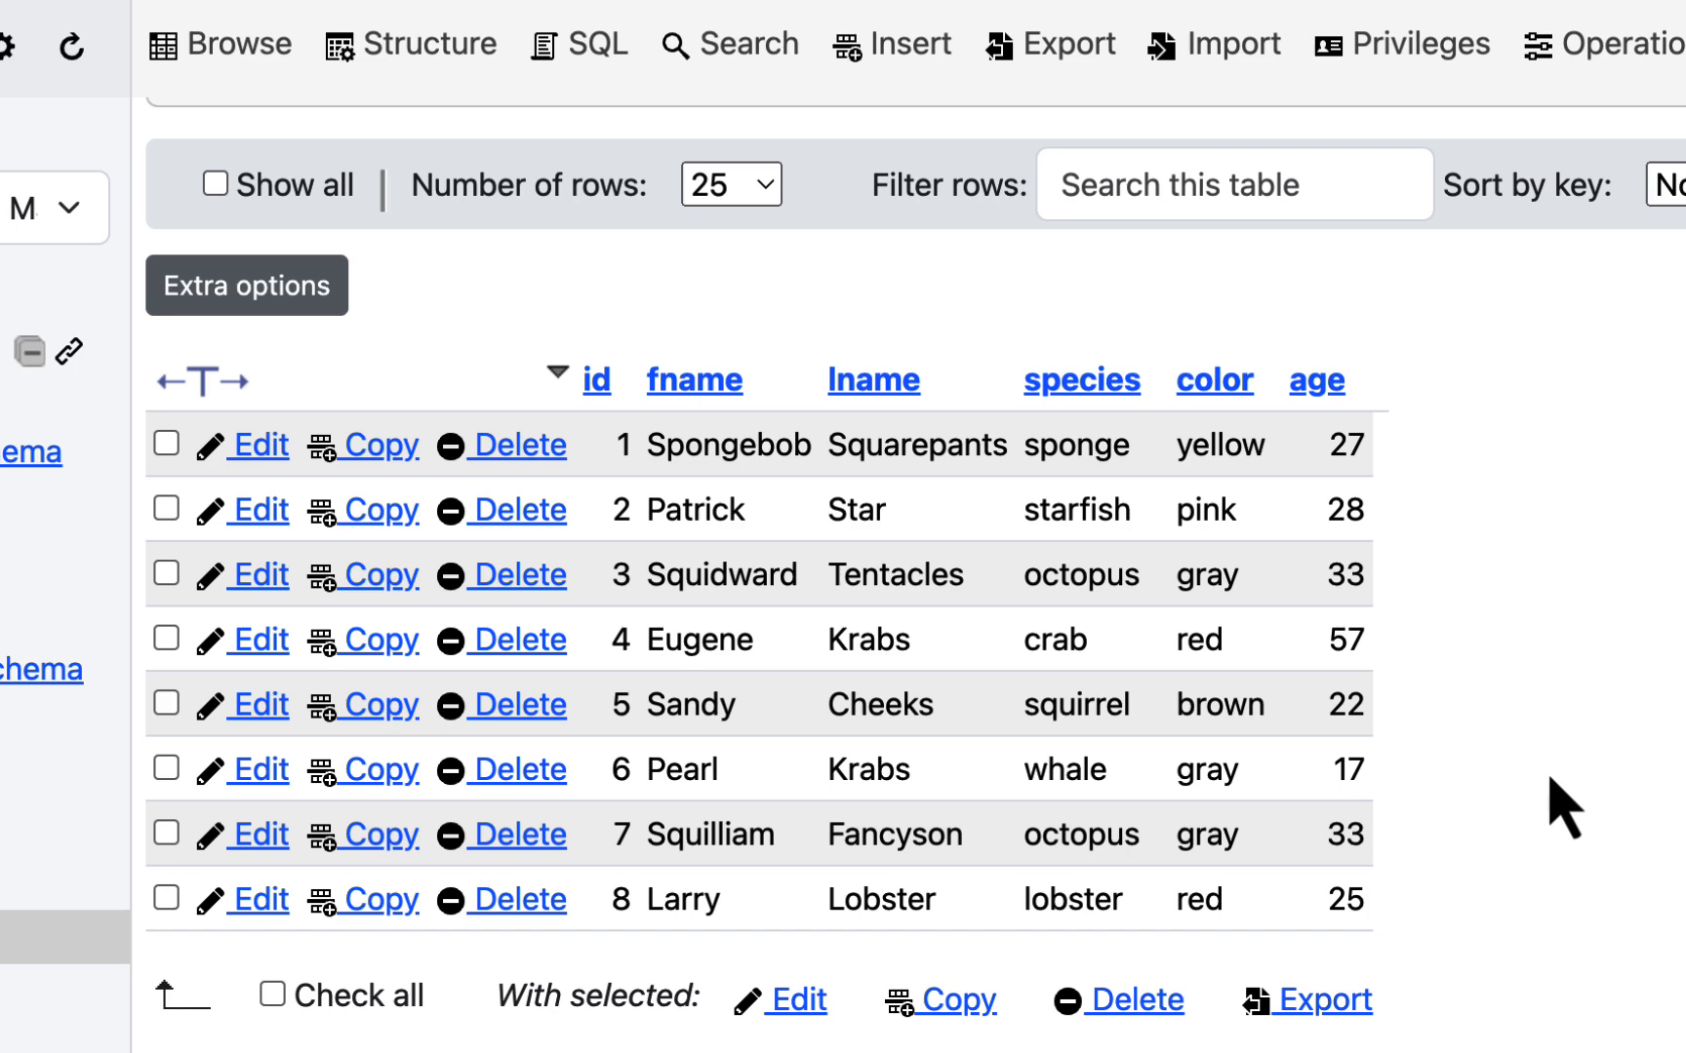
pyautogui.scroll(3, 1561, 805)
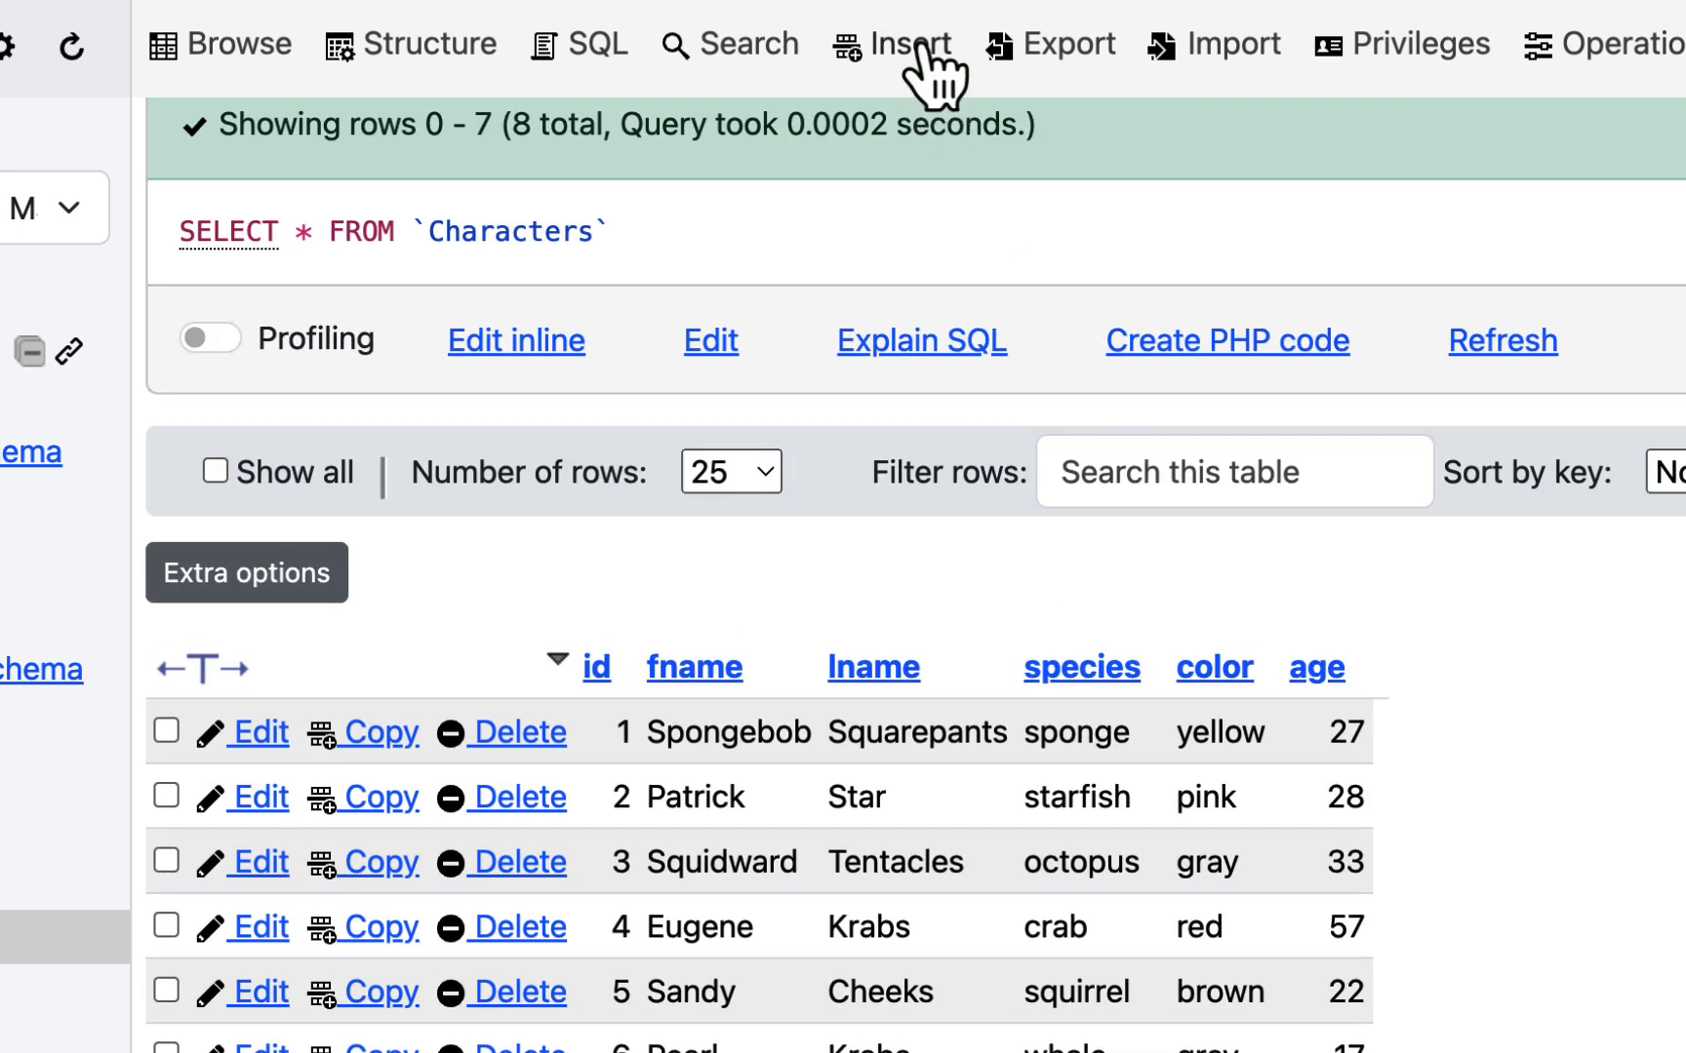
# - Open the insert form for the Characters table and check Plankton's full name in the web search results
pyautogui.click(927, 63)
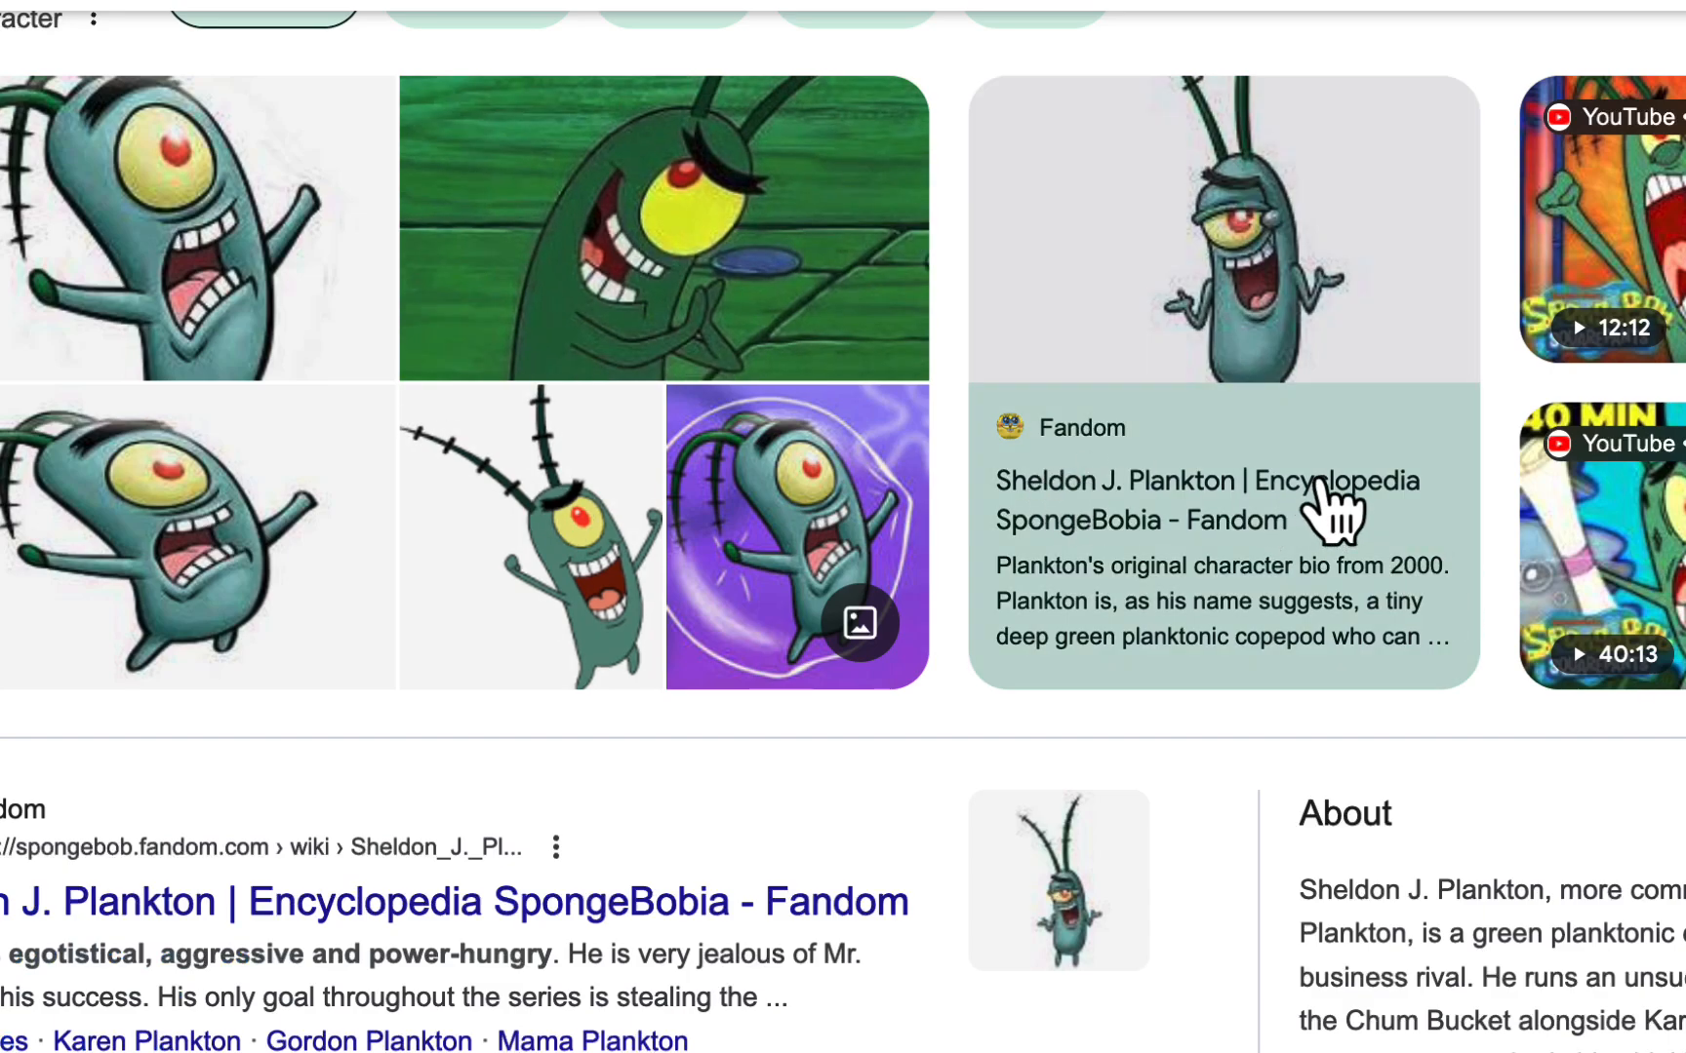
pyautogui.scroll(-5, 1599, 790)
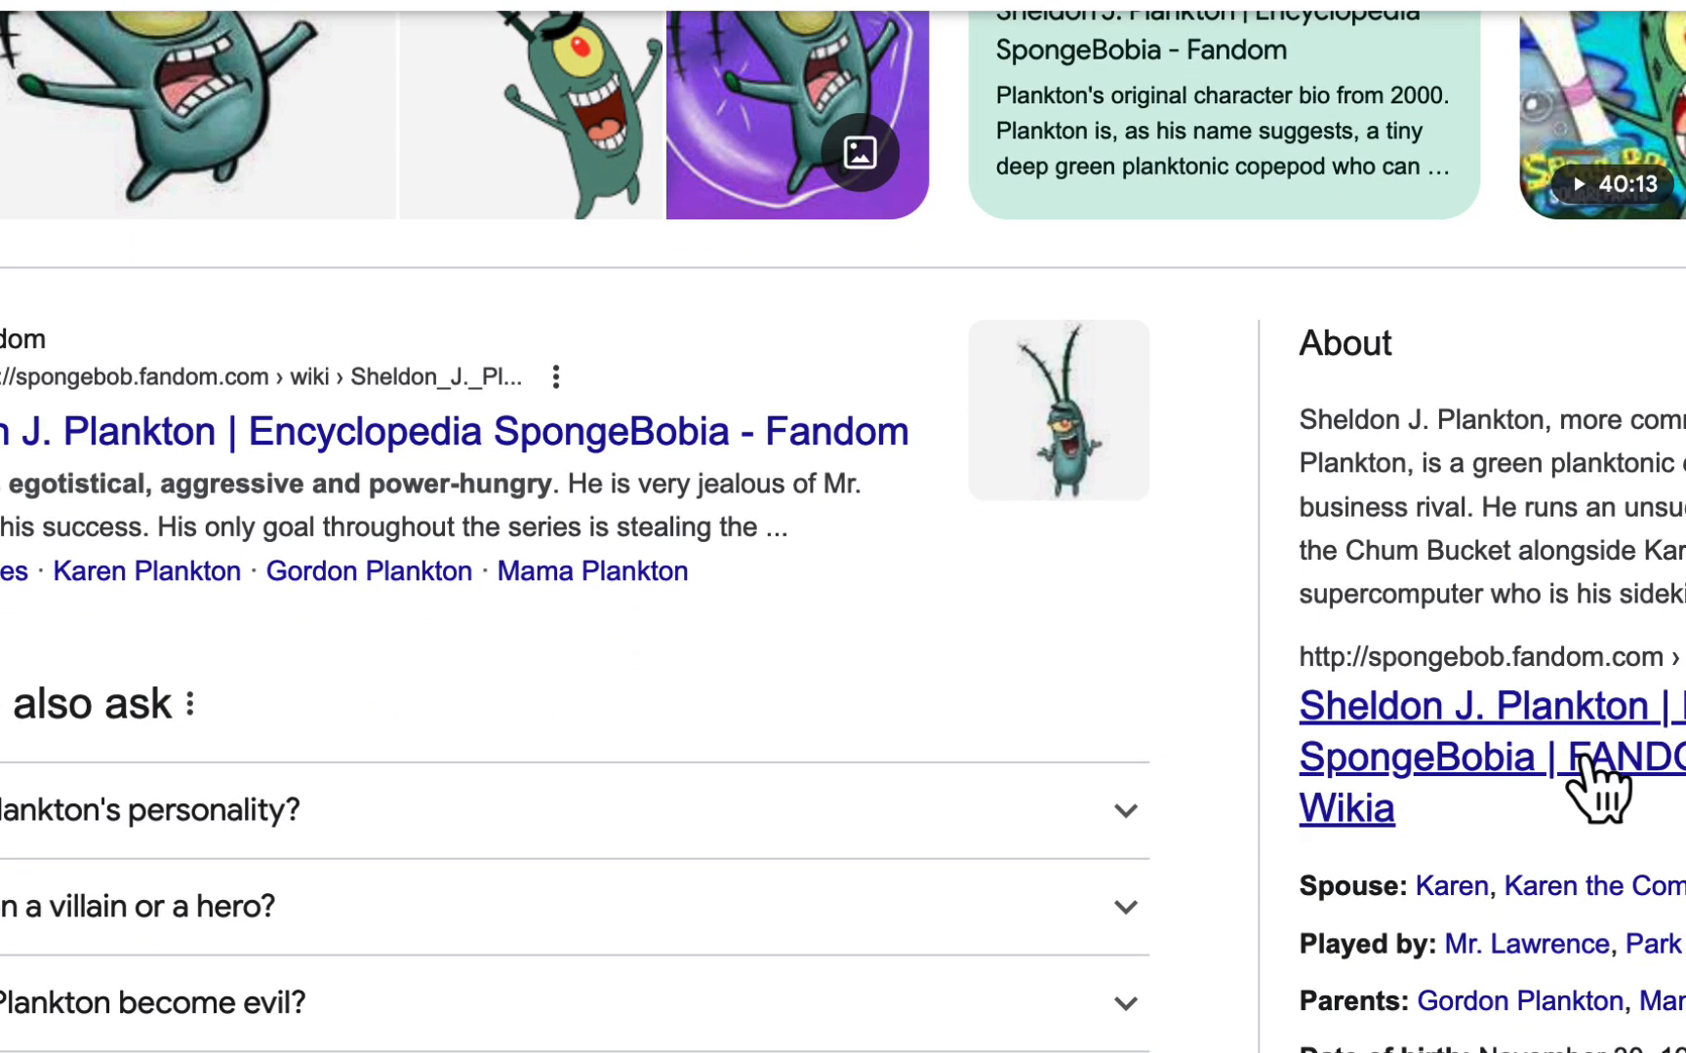
pyautogui.scroll(3, 1599, 785)
pyautogui.scroll(4, 1600, 781)
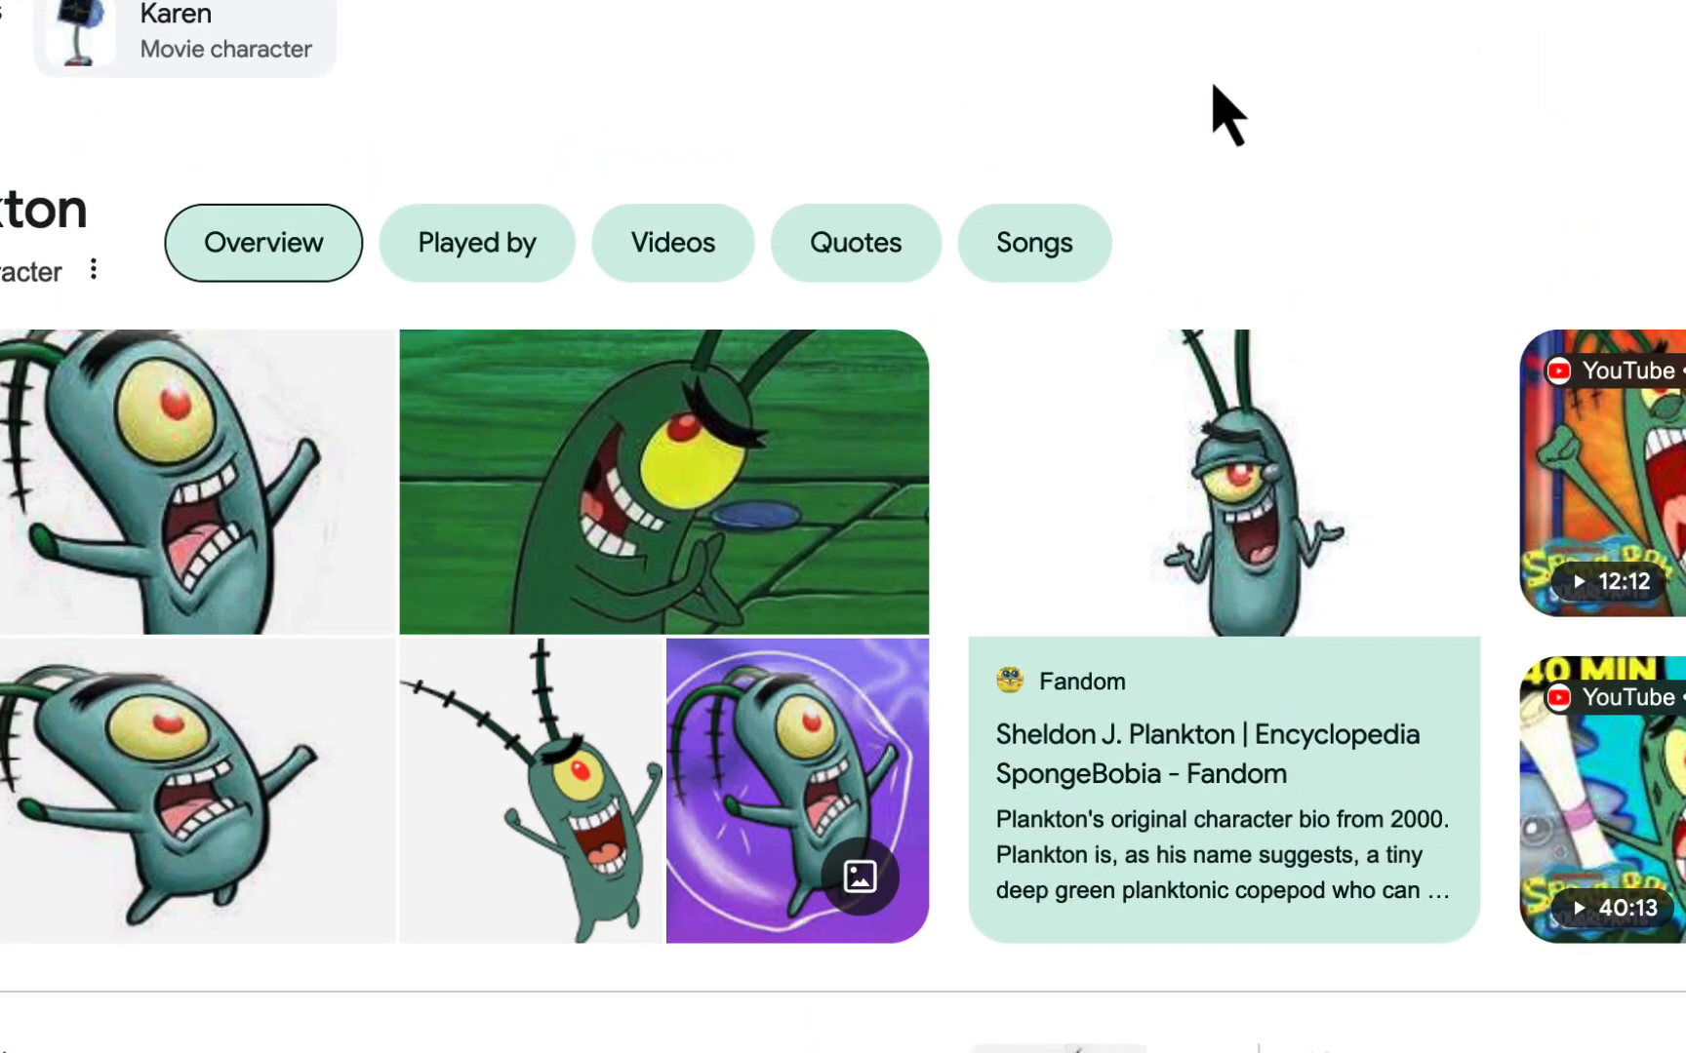
pyautogui.click(702, 2)
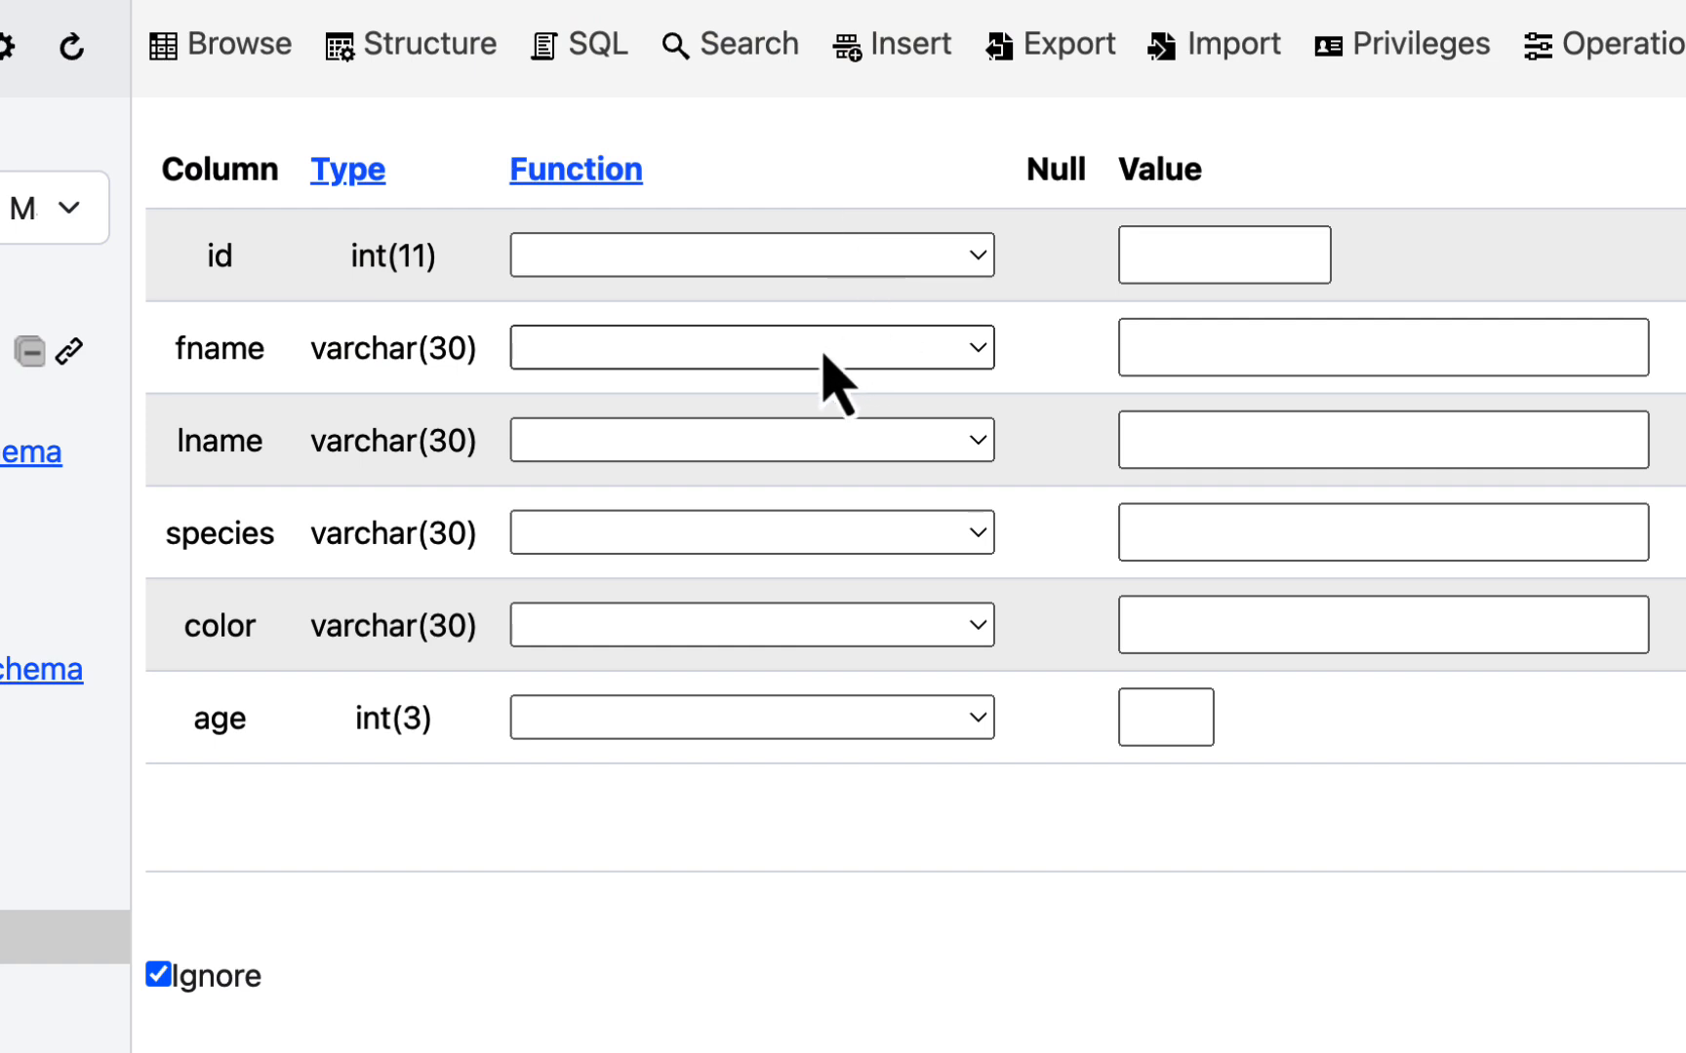
# - Fill in the new row with fname Sheldon, lname Plankton, species plankton and color green
pyautogui.click(1200, 332)
pyautogui.write('Sheldon')
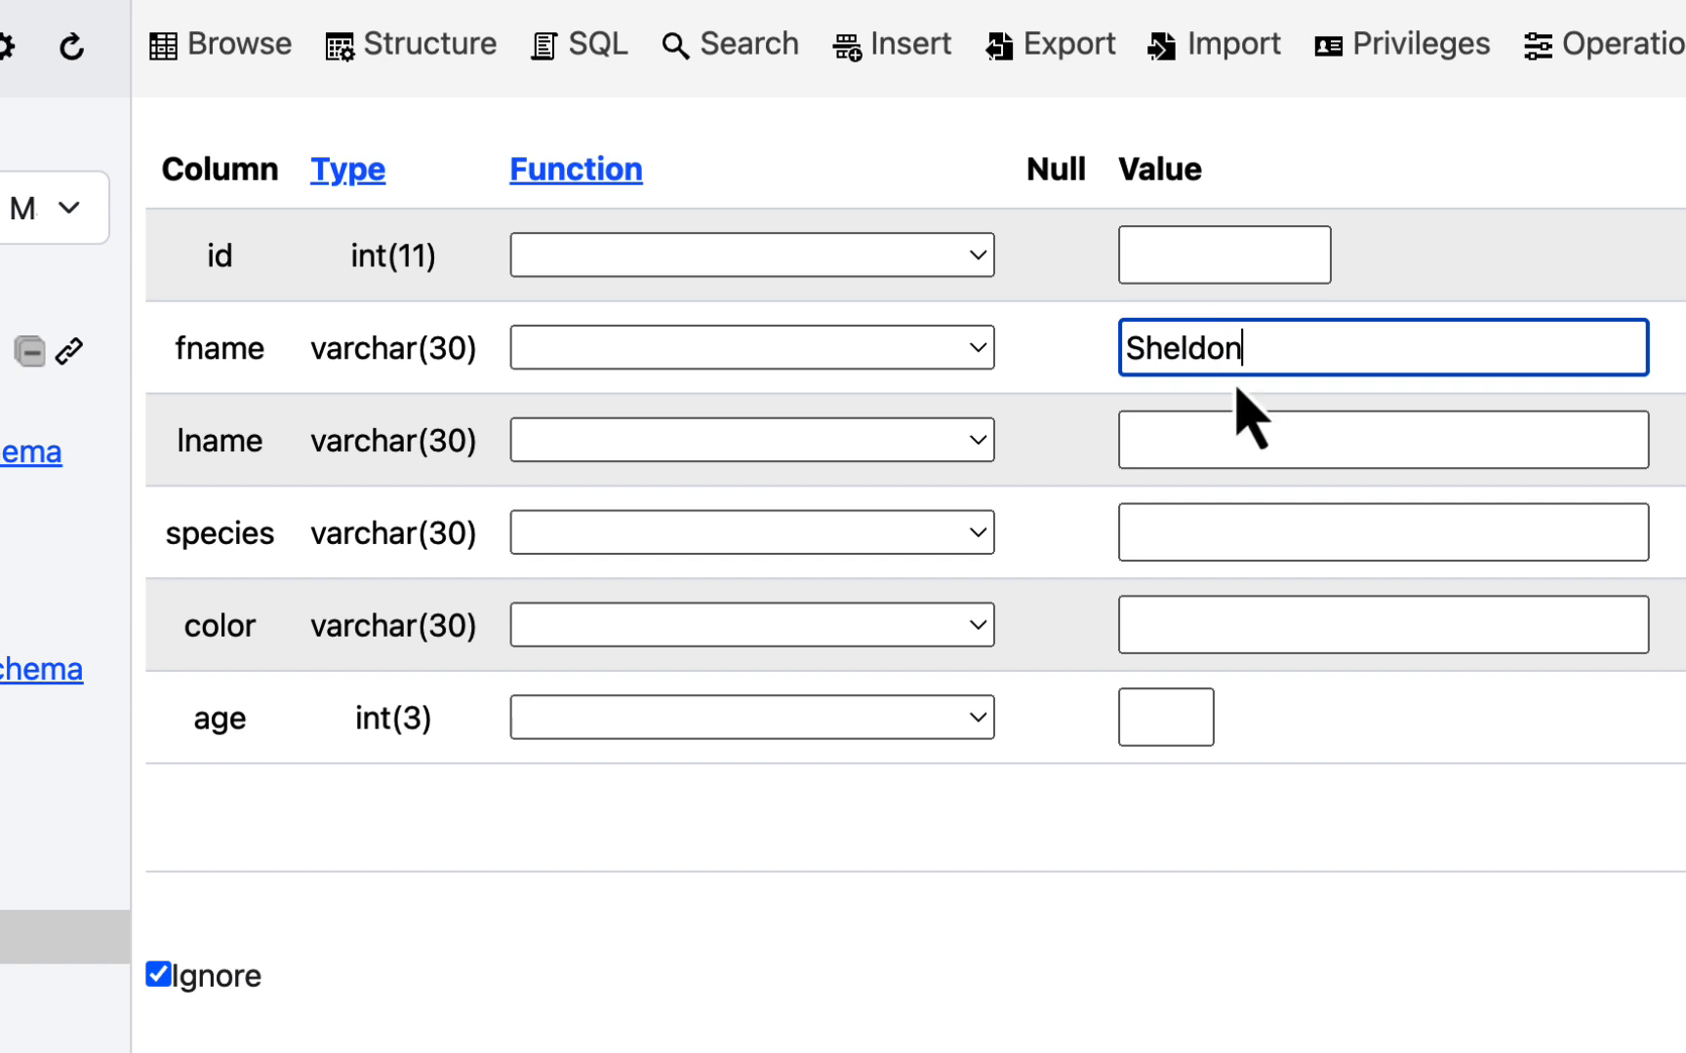
pyautogui.click(1226, 436)
pyautogui.write('Plankton')
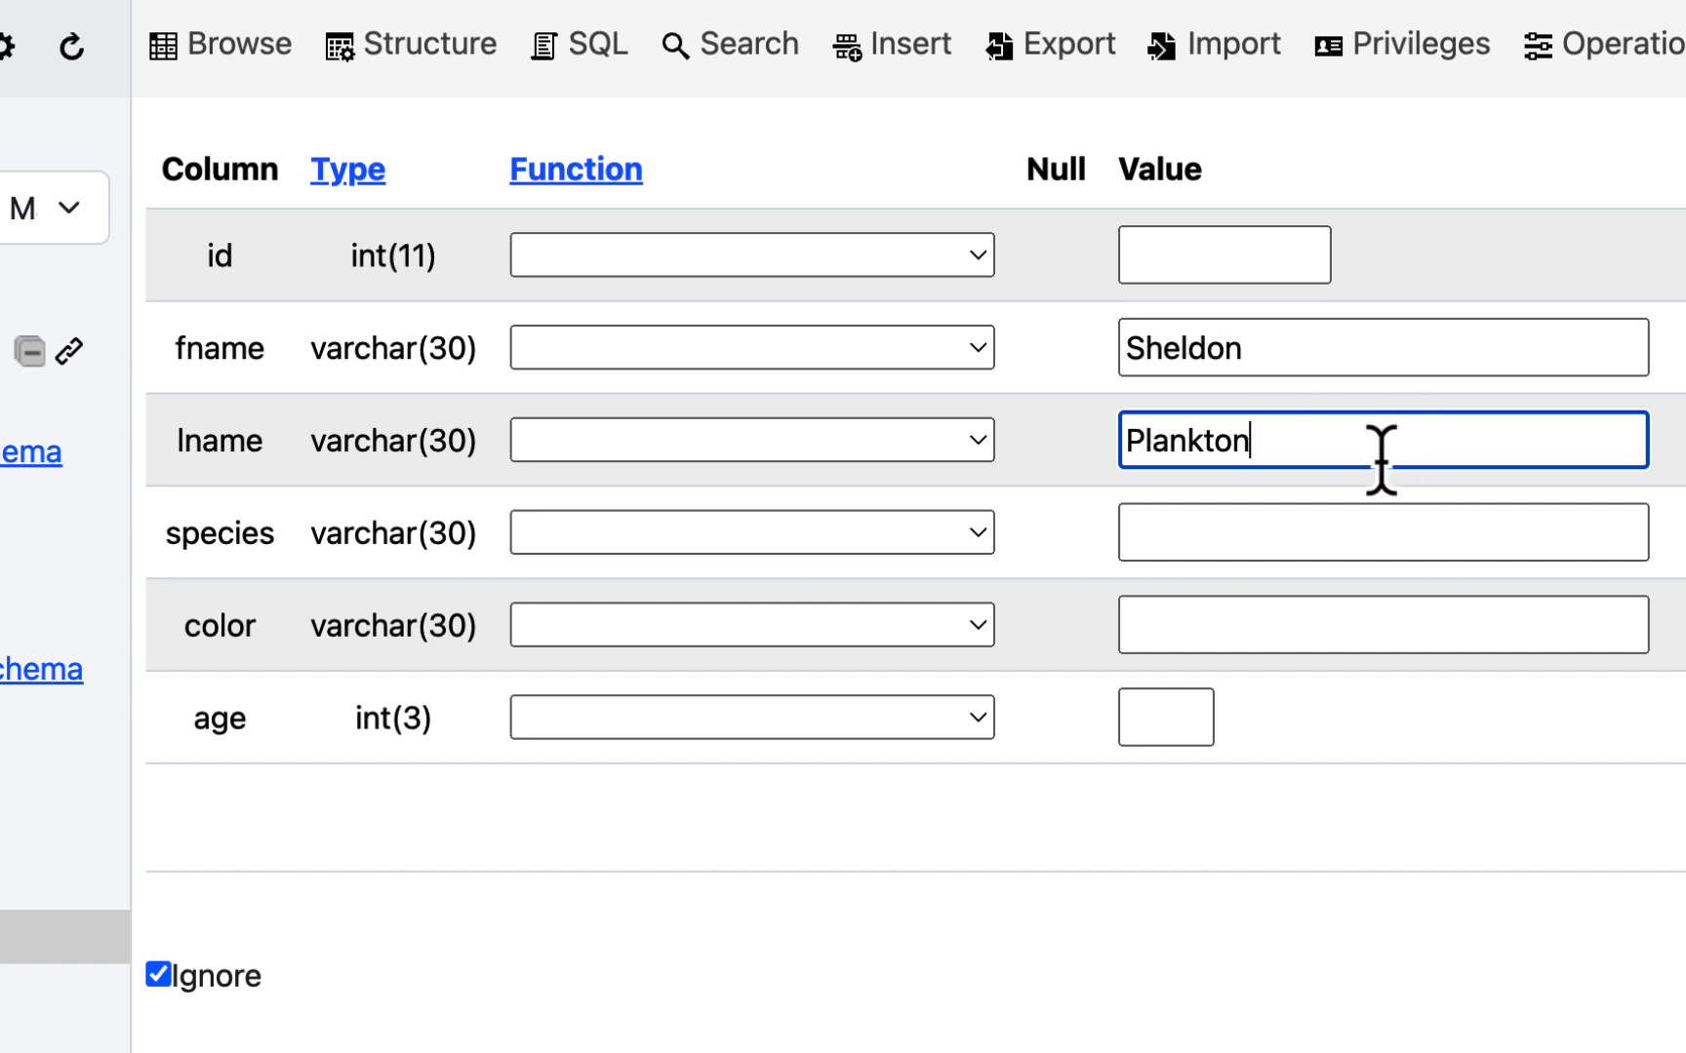
pyautogui.click(1273, 511)
pyautogui.write('plankton')
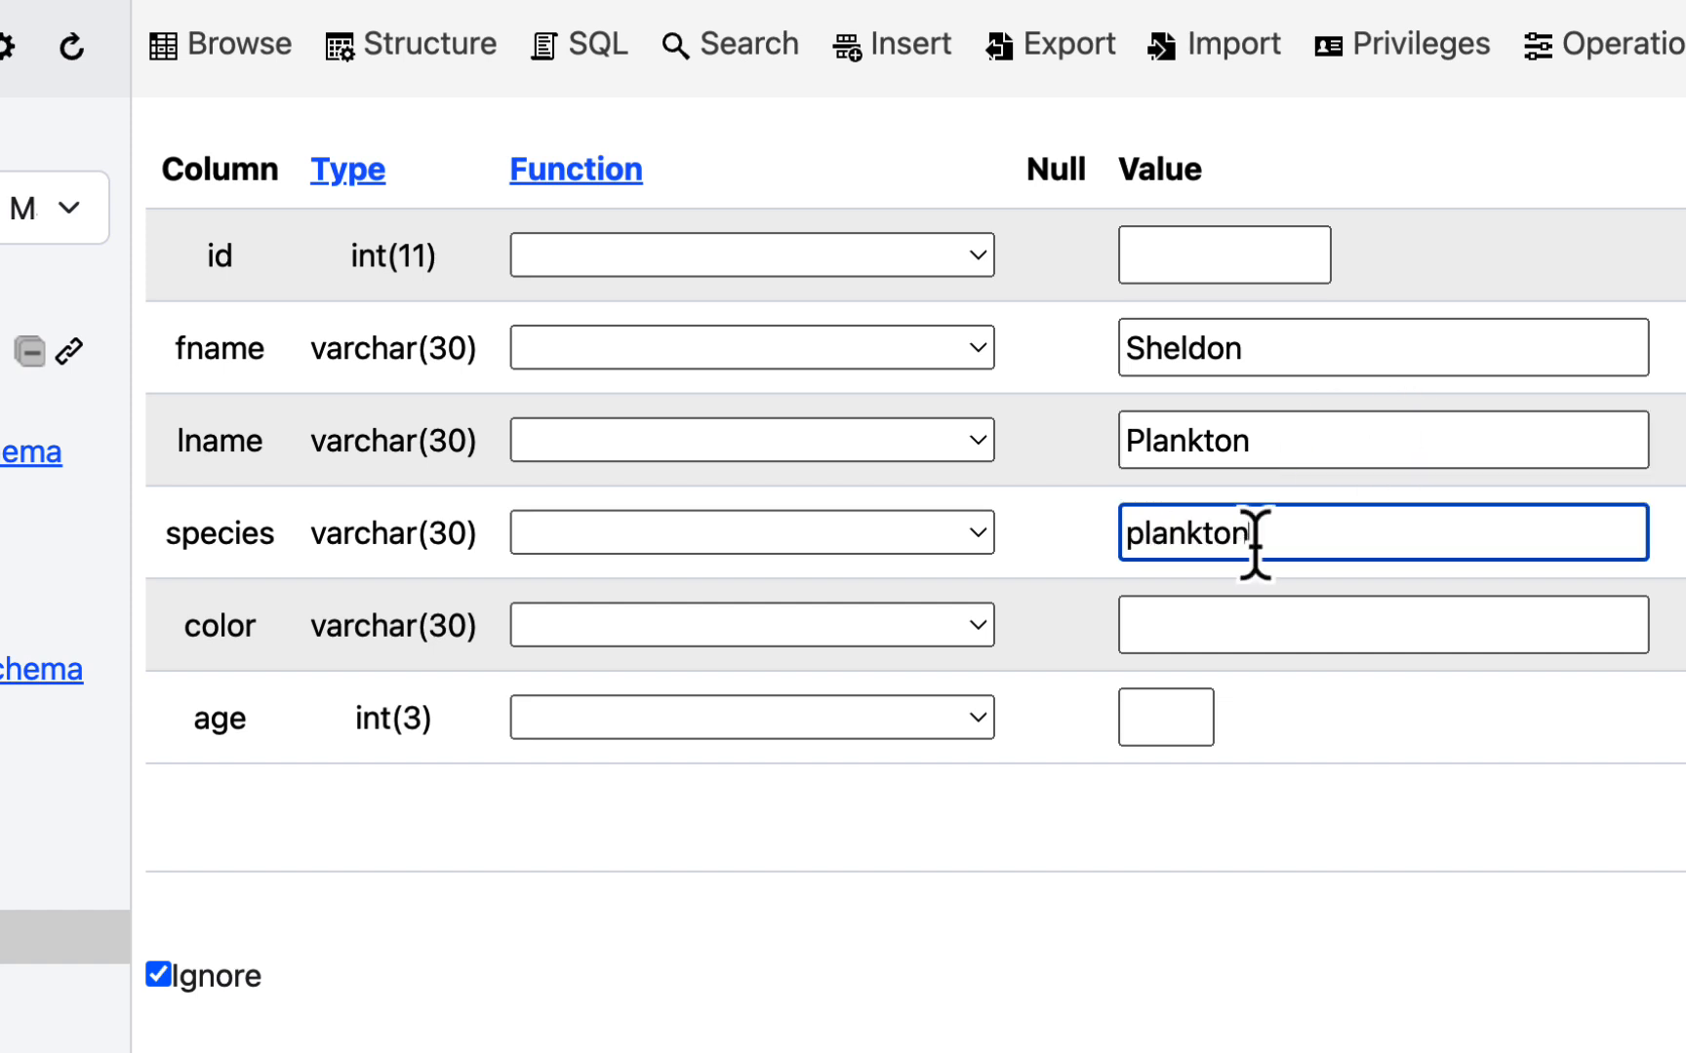
pyautogui.click(1233, 624)
pyautogui.write('green')
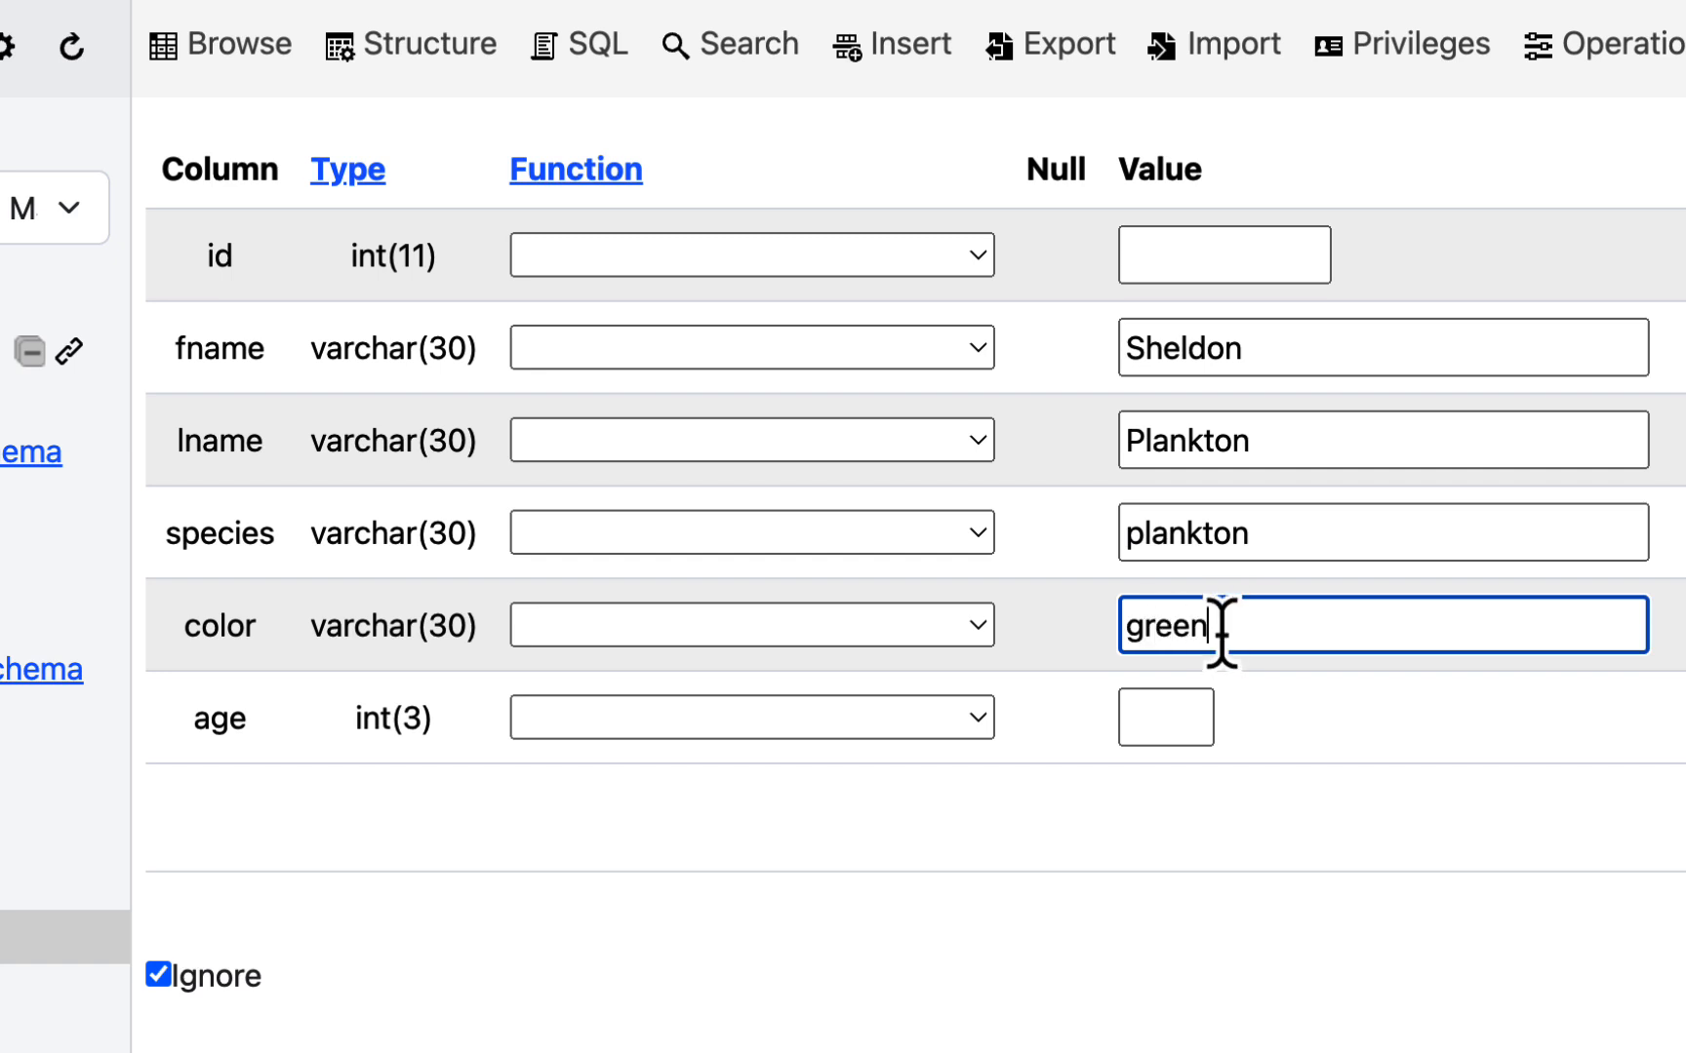
# - Set the new row's age to 52 and insert the Sheldon Plankton row
pyautogui.click(1183, 719)
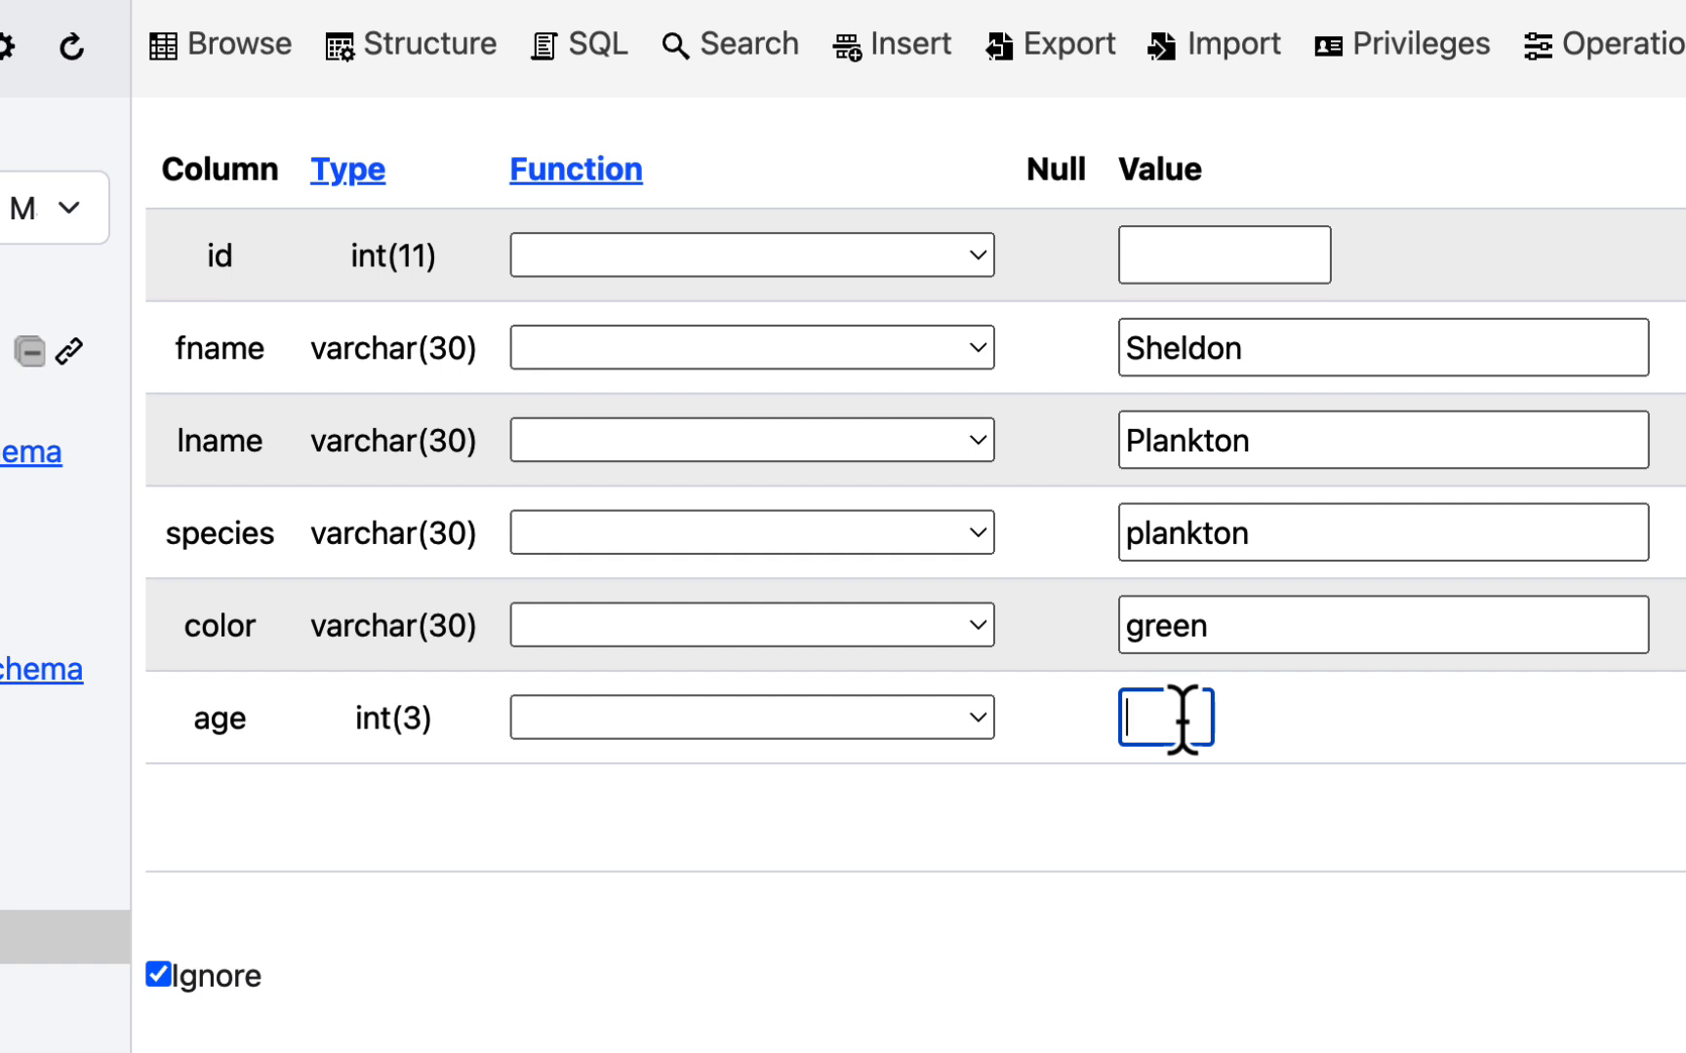
pyautogui.write('42')
pyautogui.press('BackSpace')
pyautogui.press('BackSpace')
pyautogui.scroll(-2, 1298, 522)
pyautogui.scroll(2, 1295, 517)
pyautogui.scroll(-5, 1295, 515)
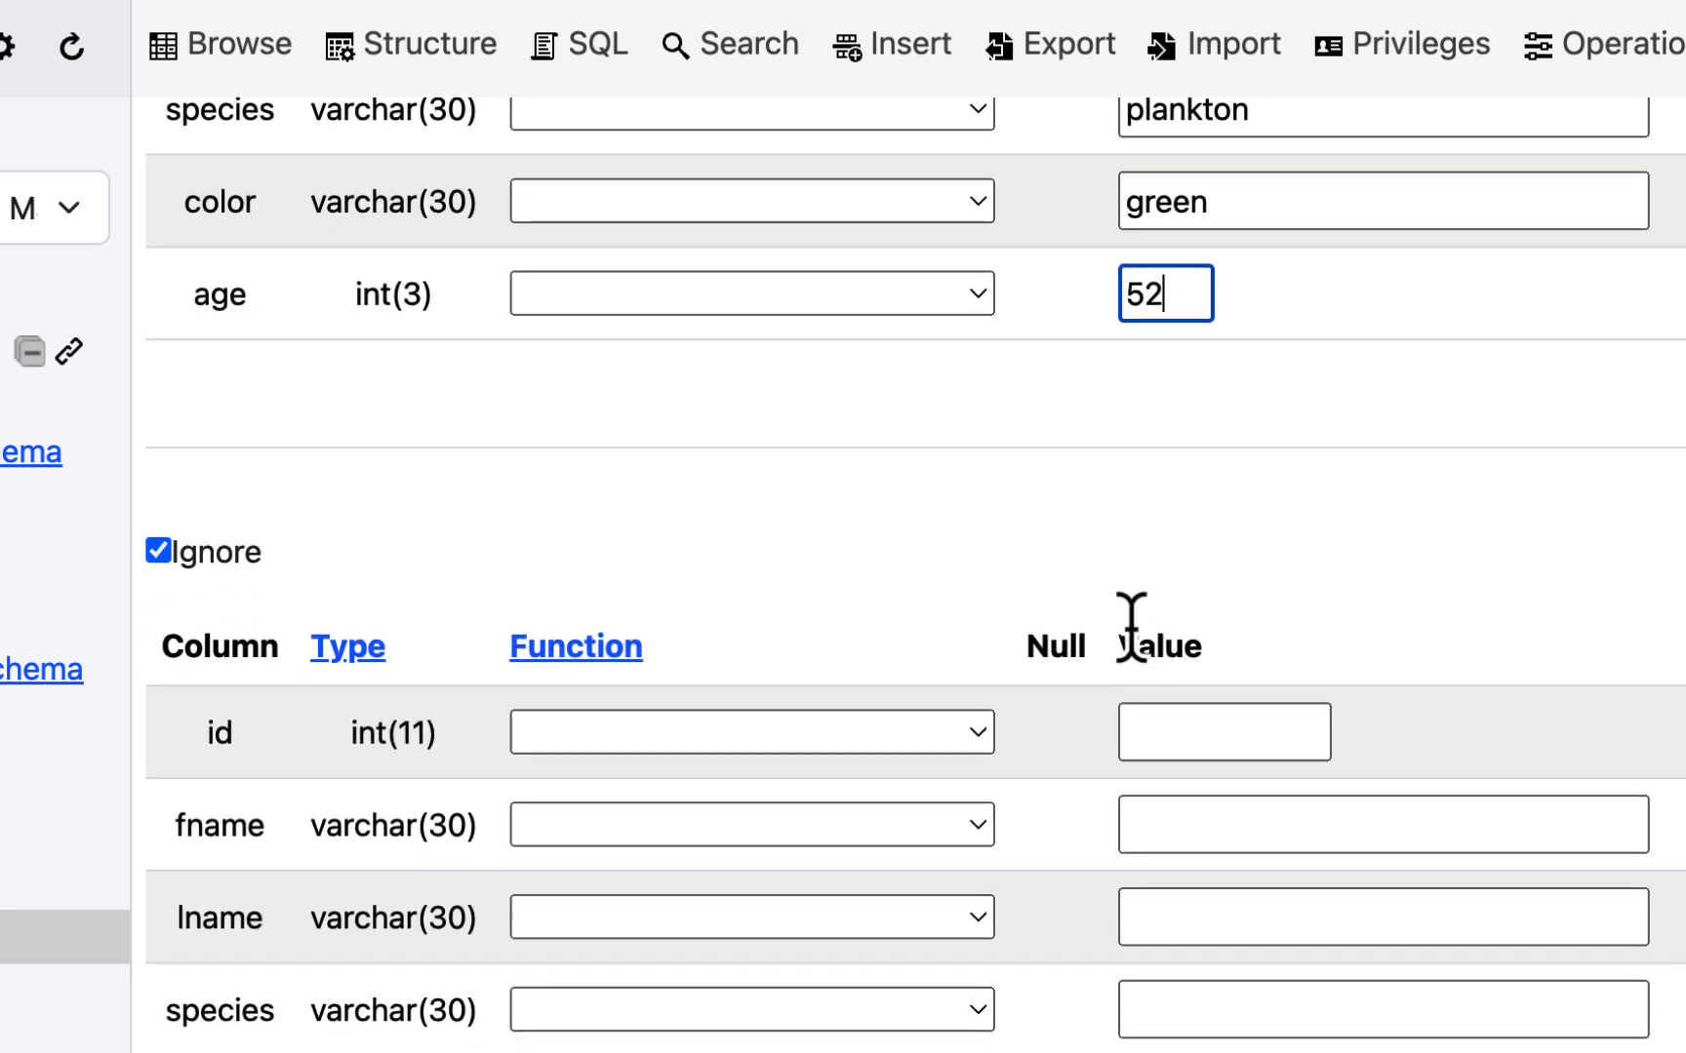
pyautogui.scroll(-4, 1132, 624)
pyautogui.scroll(8, 1129, 632)
pyautogui.scroll(-3, 1132, 629)
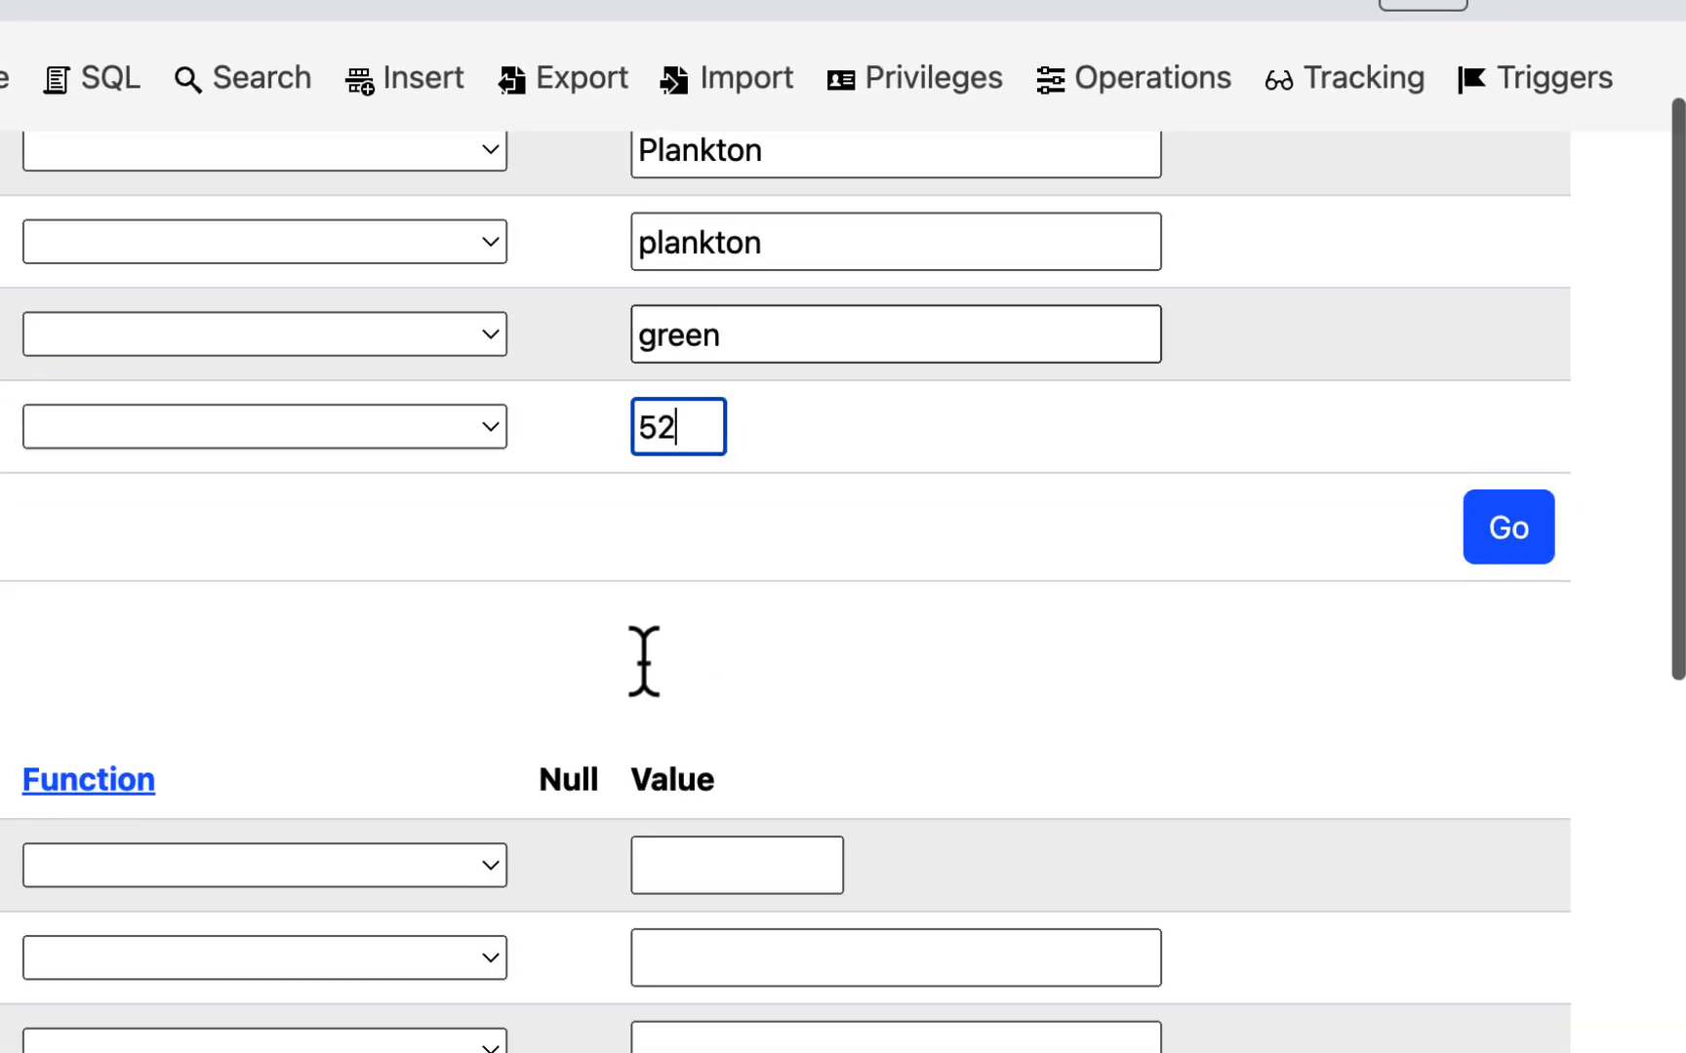
pyautogui.click(1521, 537)
pyautogui.scroll(3, 1532, 556)
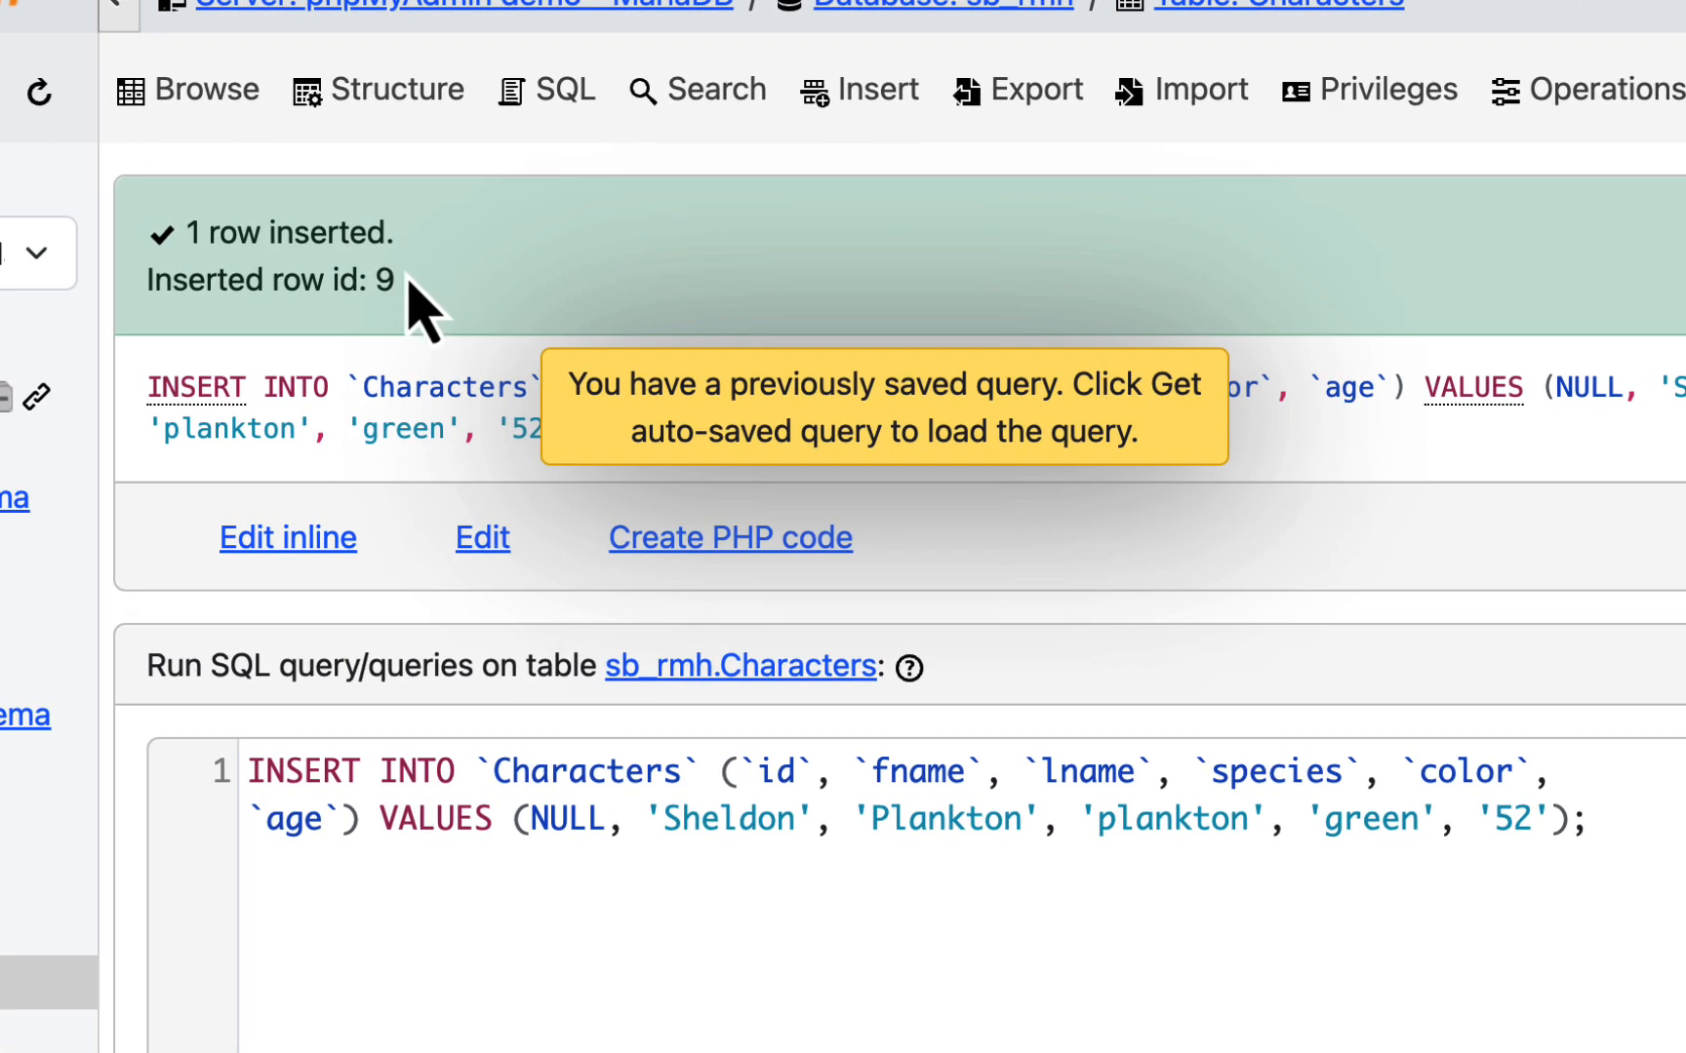
# - Browse the Characters table and review its full list of rows, including the Sheldon Plankton entry
pyautogui.click(234, 92)
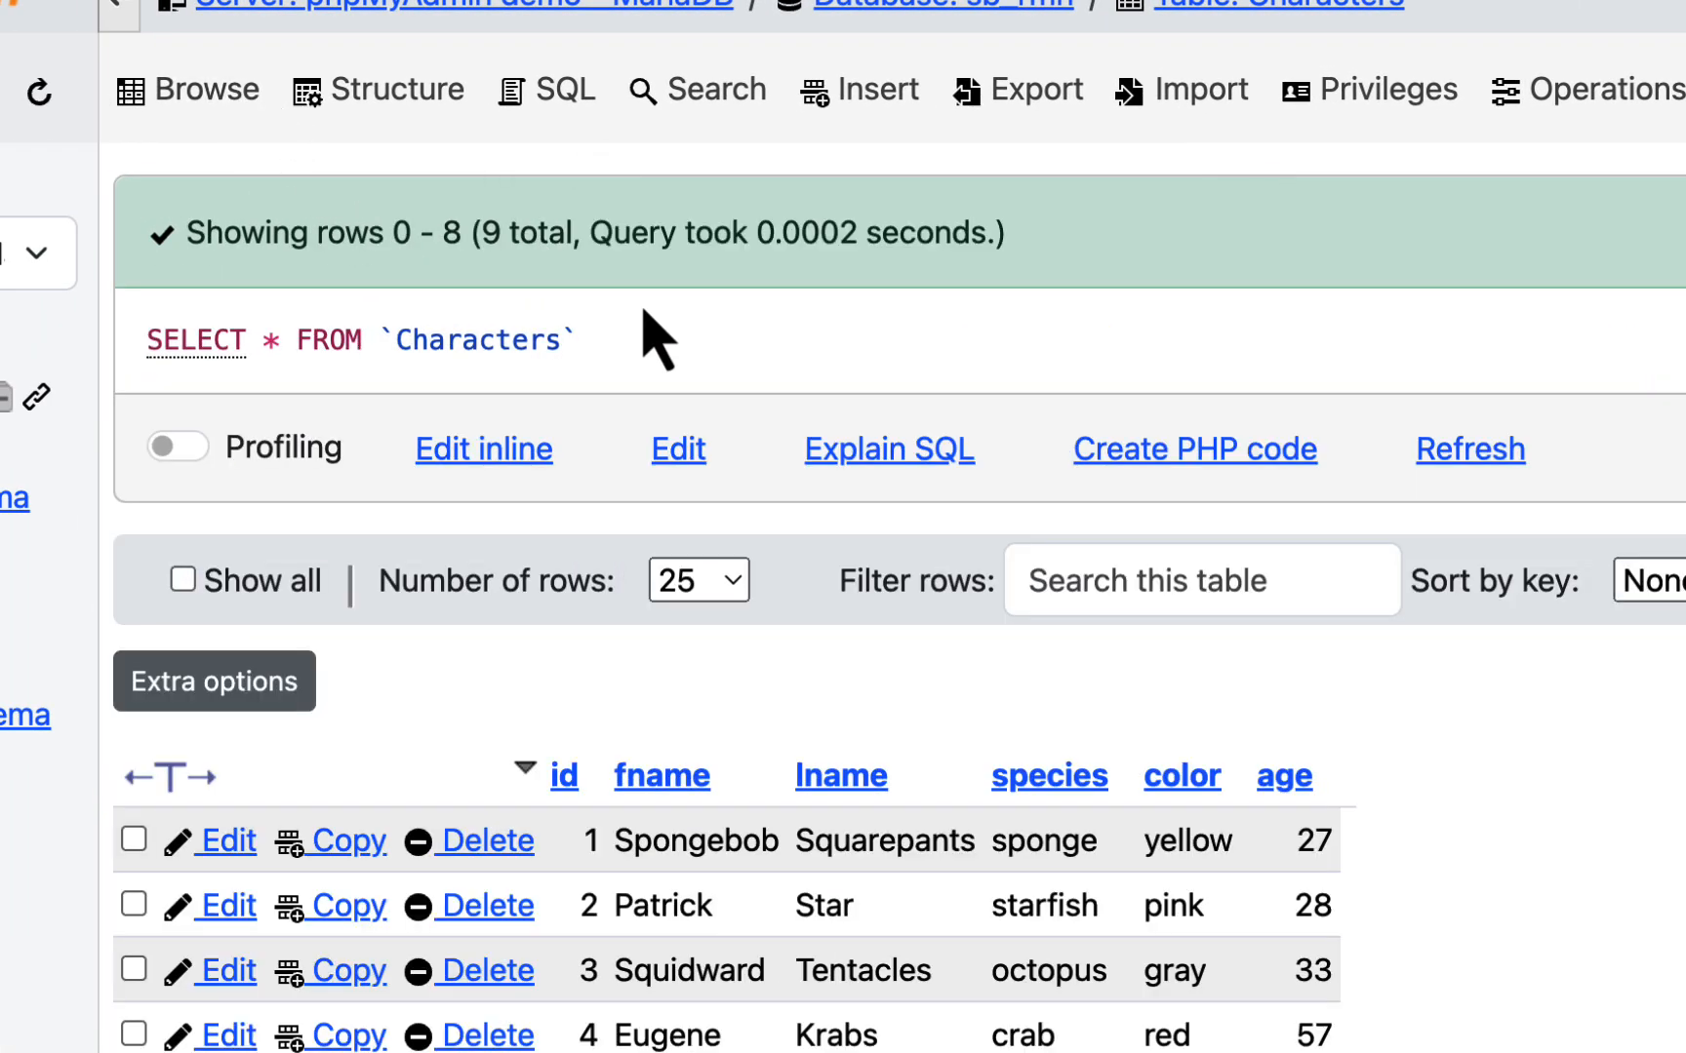
pyautogui.scroll(-10, 859, 448)
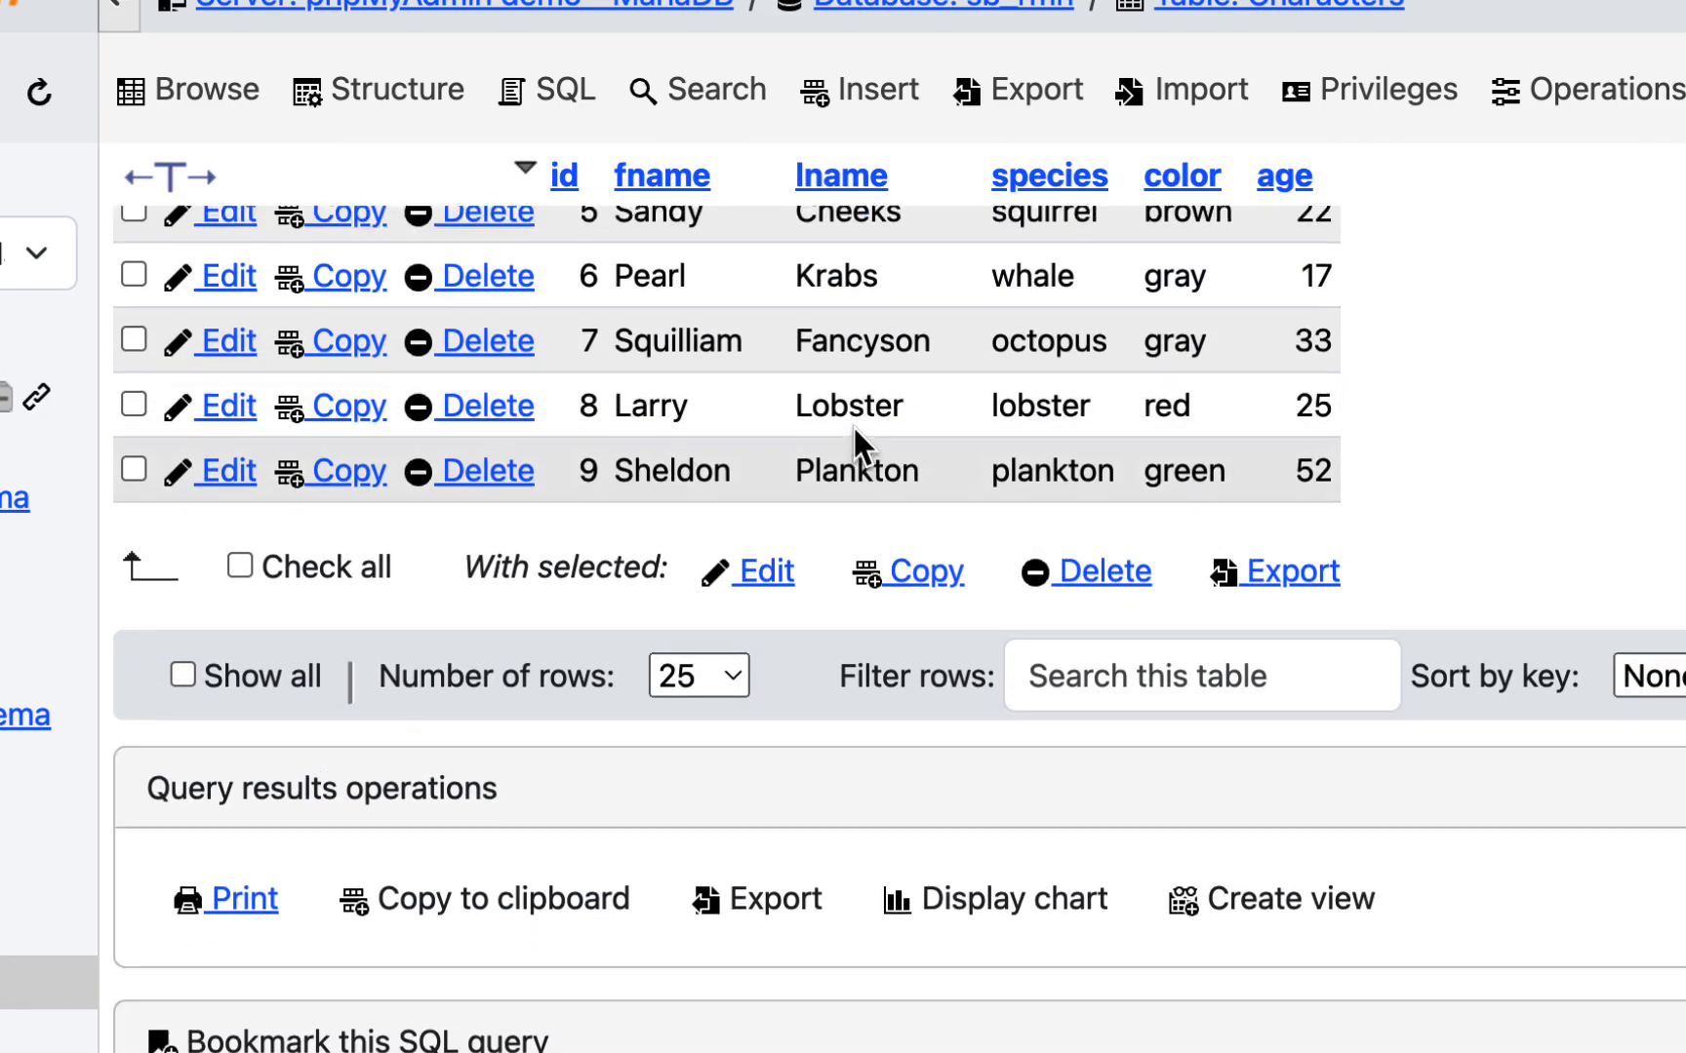
pyautogui.scroll(7, 858, 444)
pyautogui.scroll(-3, 852, 434)
pyautogui.scroll(1, 850, 440)
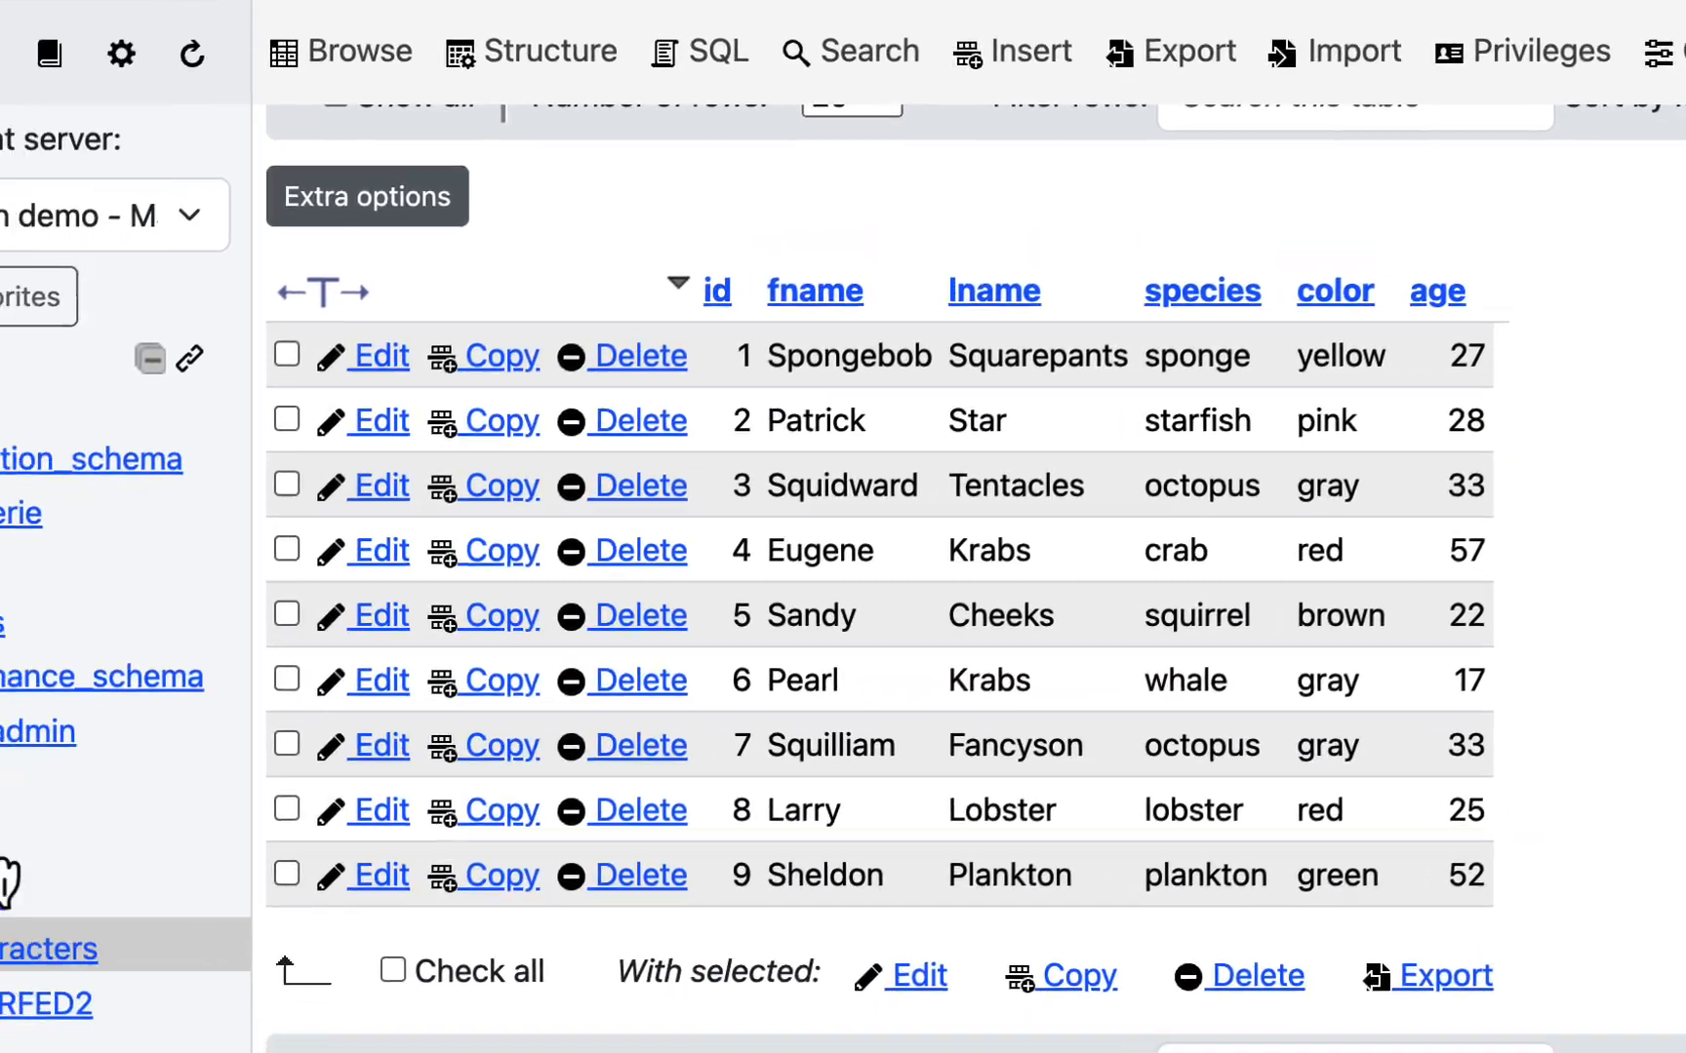
pyautogui.scroll(-2, 1102, 546)
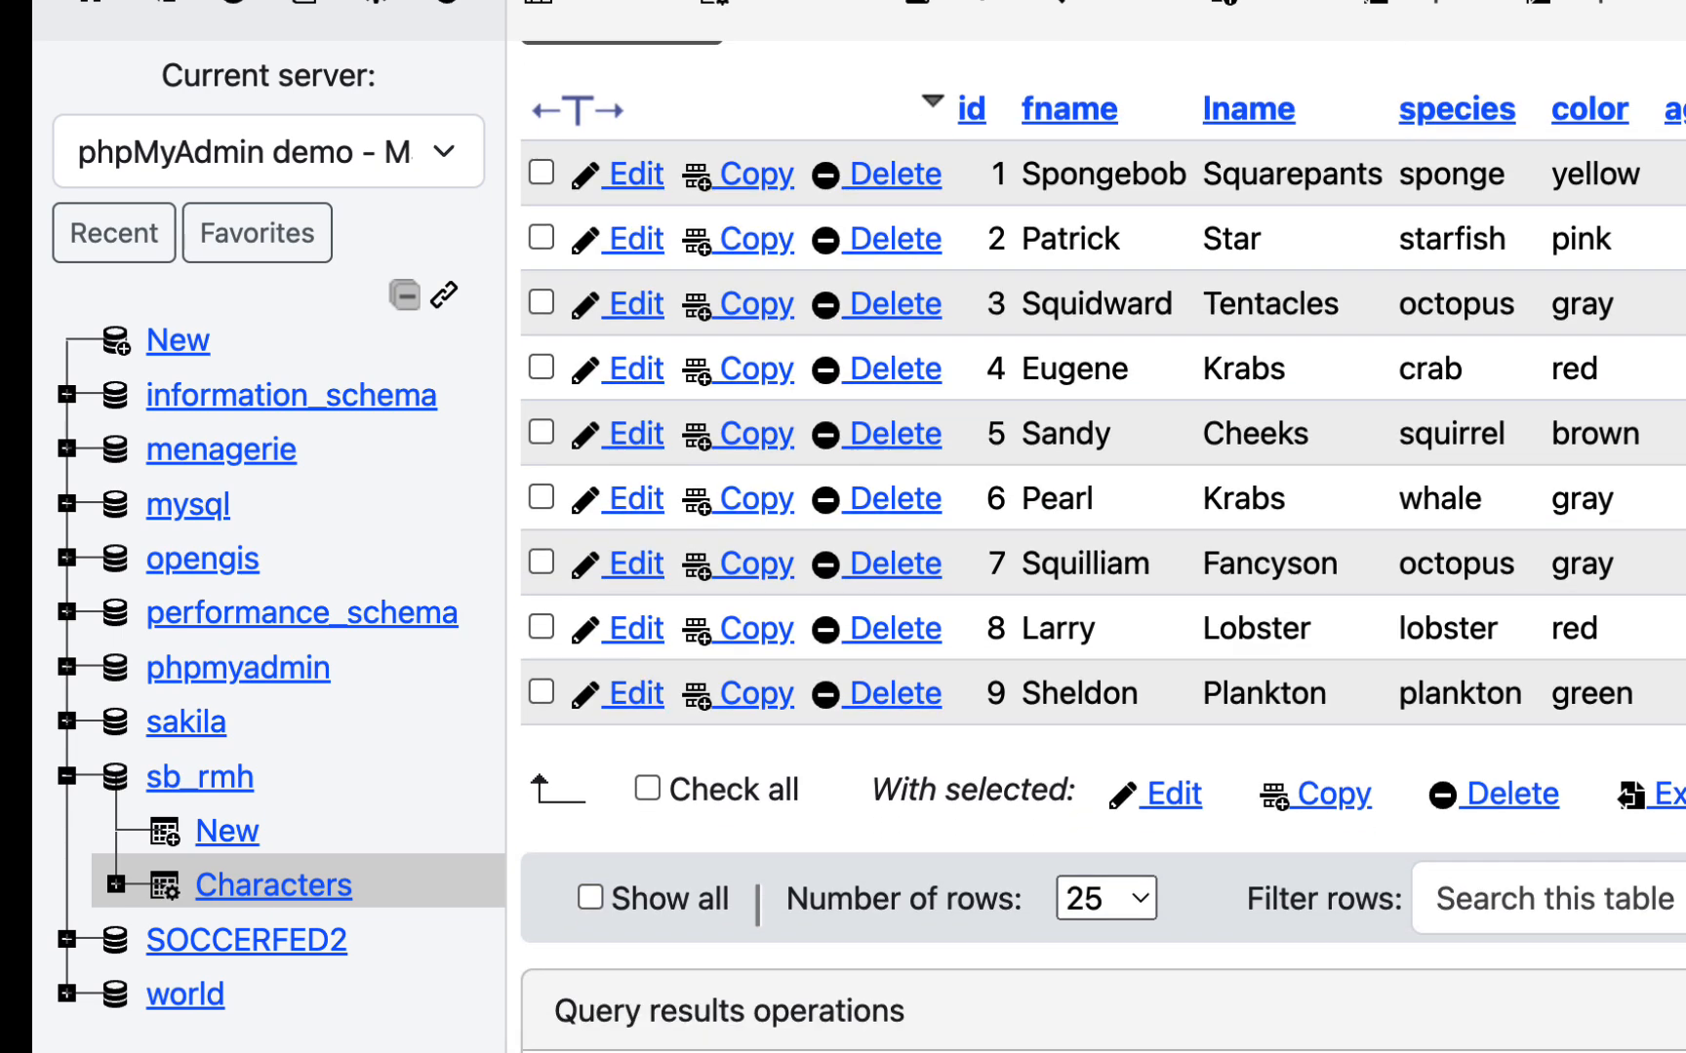
pyautogui.scroll(3, 1102, 547)
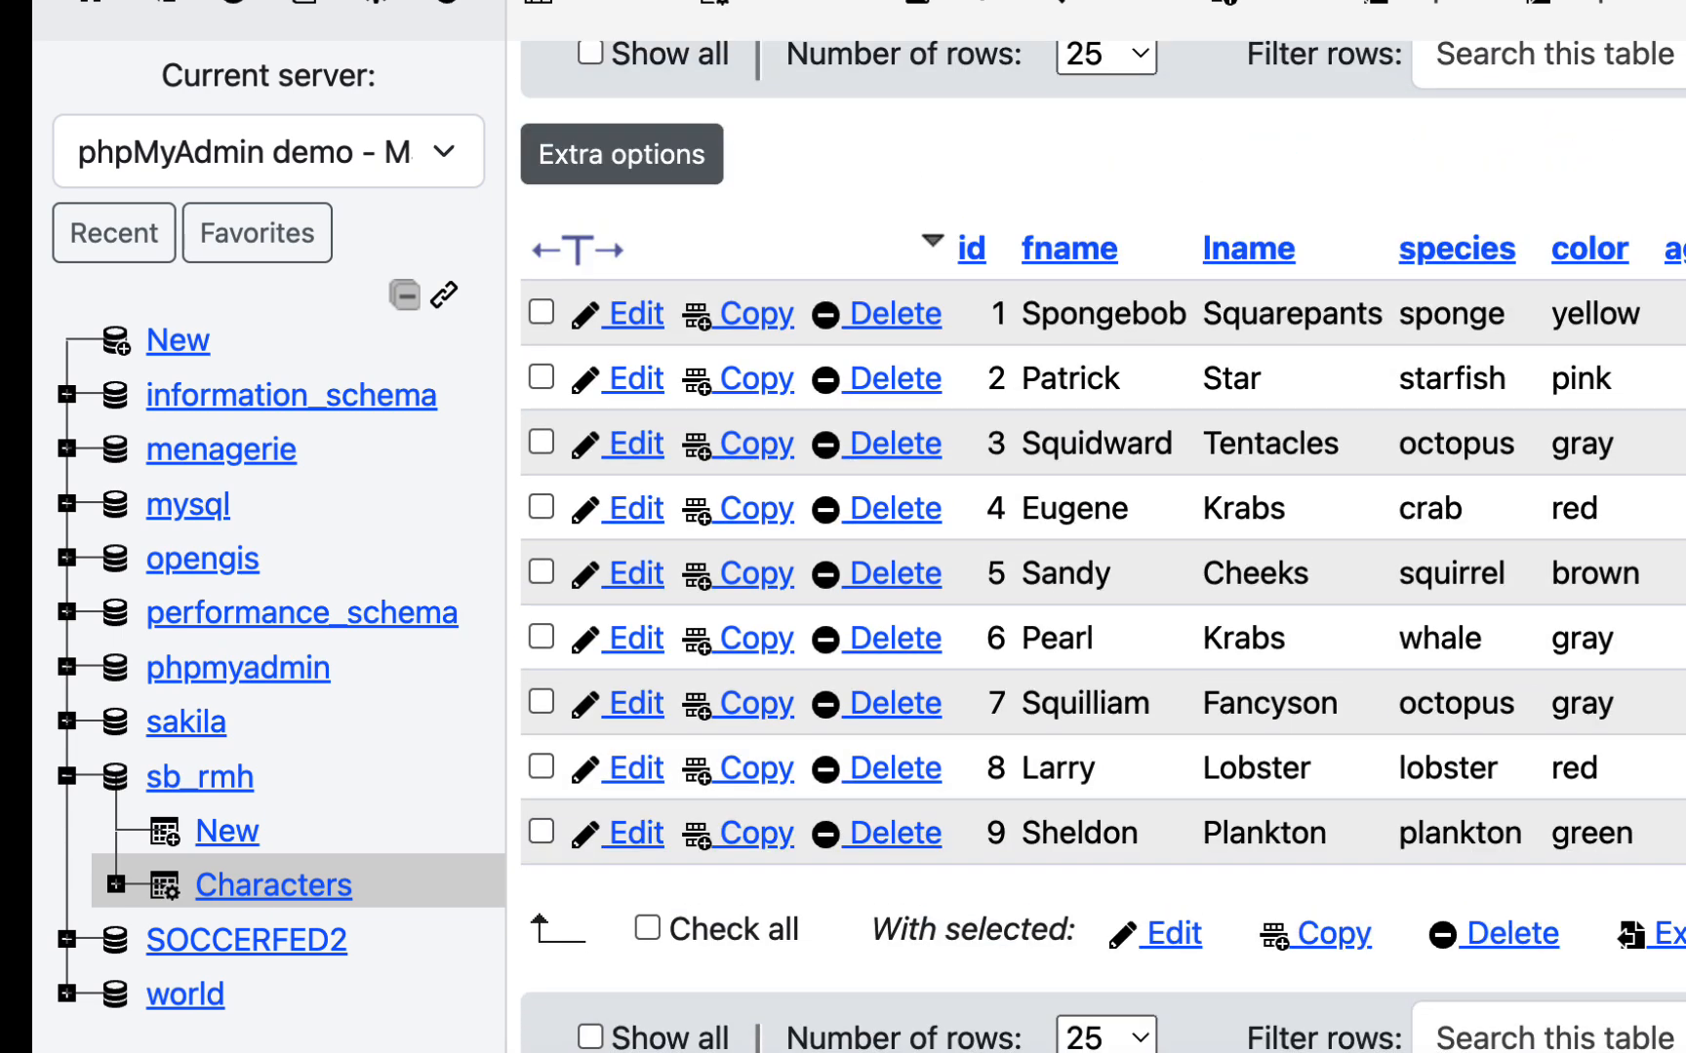
pyautogui.scroll(5, 1102, 546)
pyautogui.scroll(-1, 1102, 568)
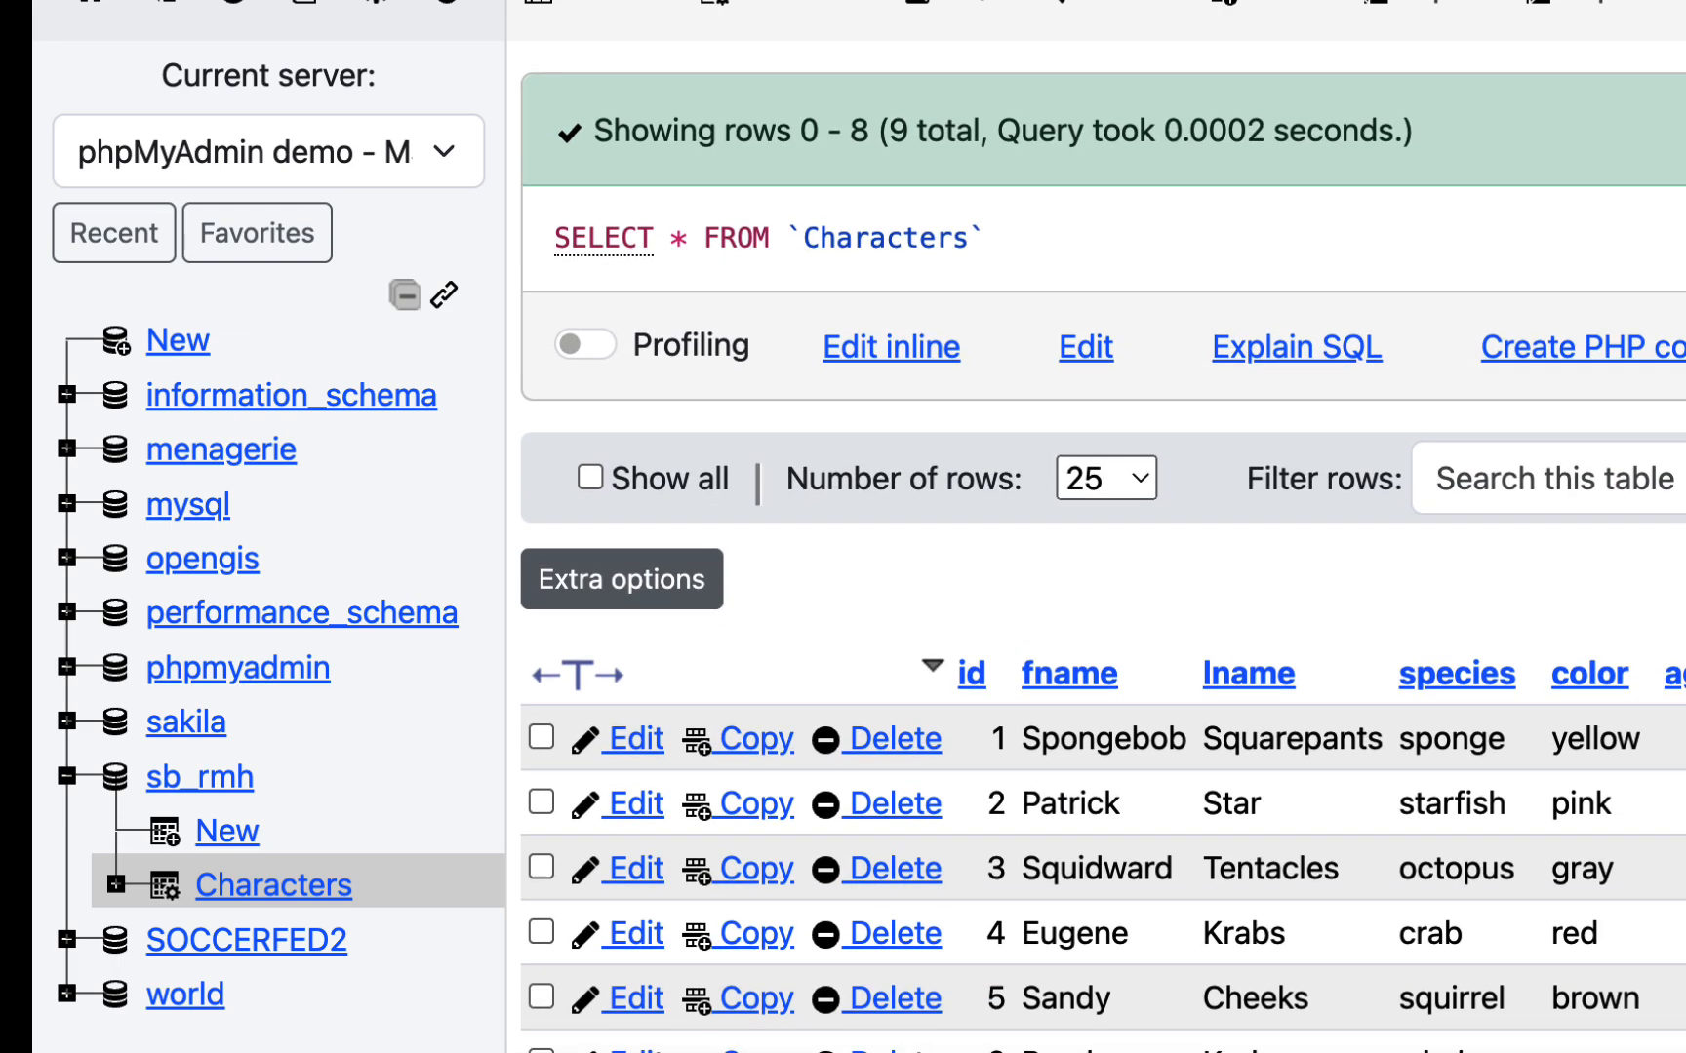
# - Query the Characters table for all rows where `color`="red" and review the returned rows
pyautogui.scroll(-5, 1102, 682)
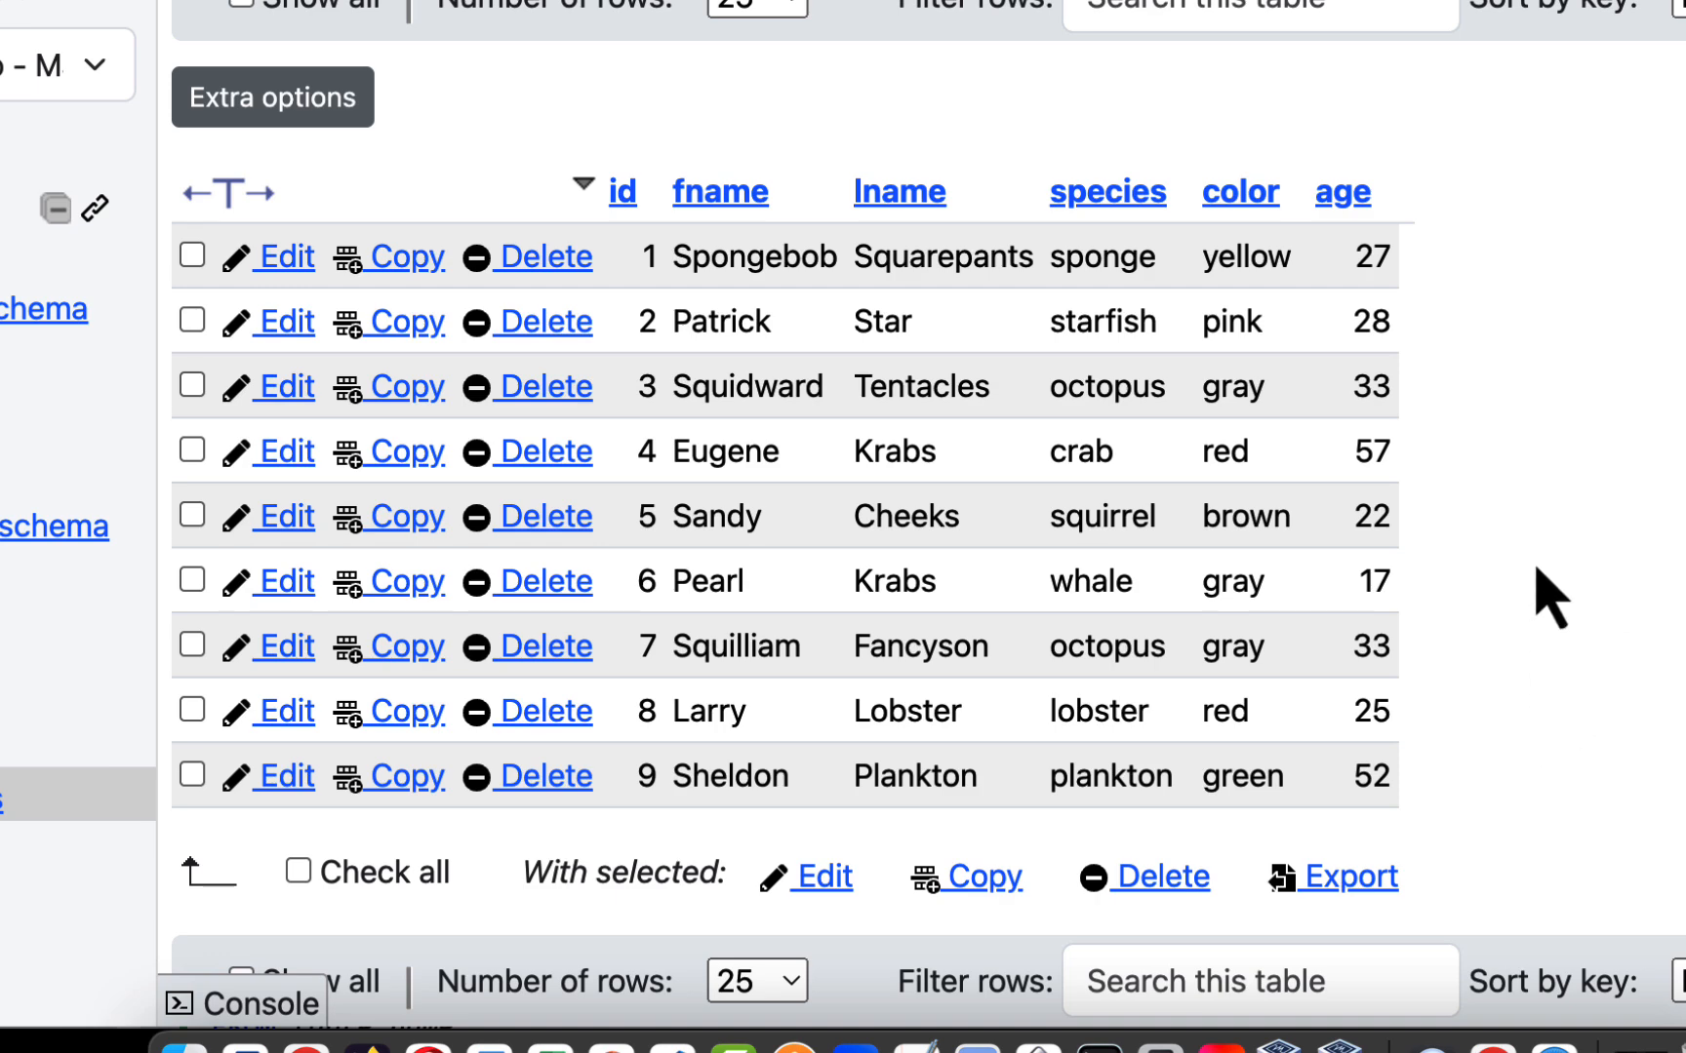
pyautogui.scroll(3, 1492, 576)
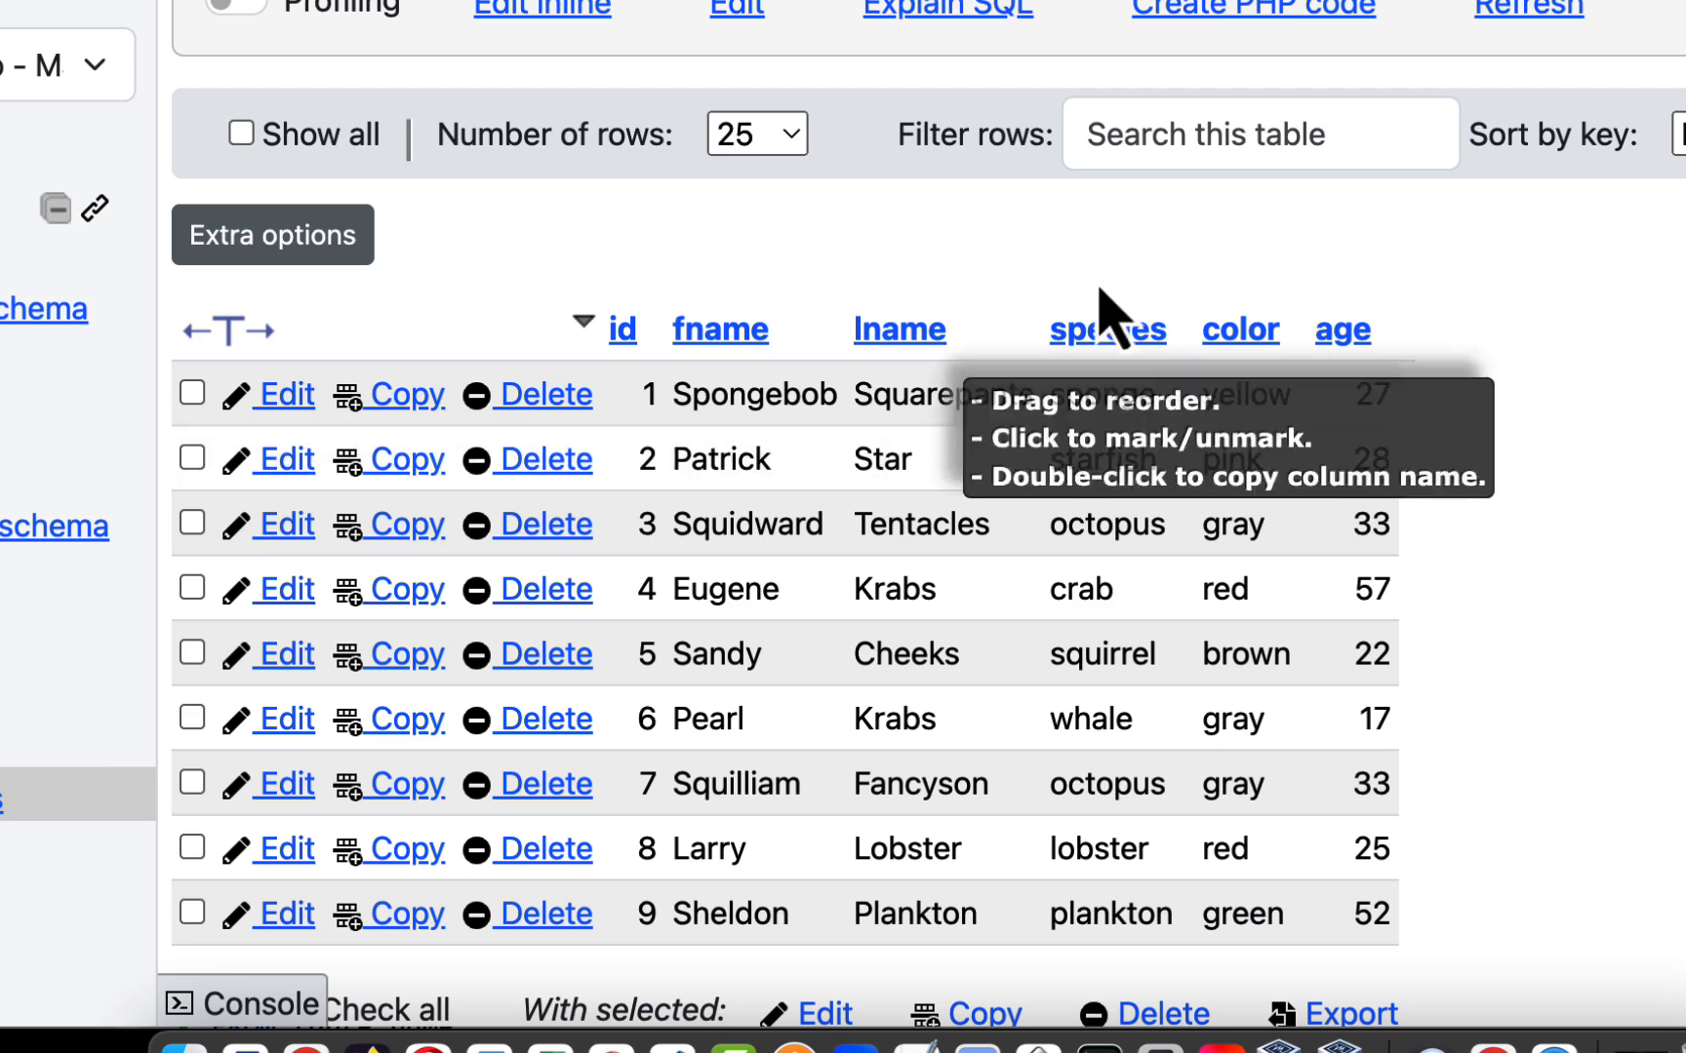
pyautogui.scroll(5, 1487, 517)
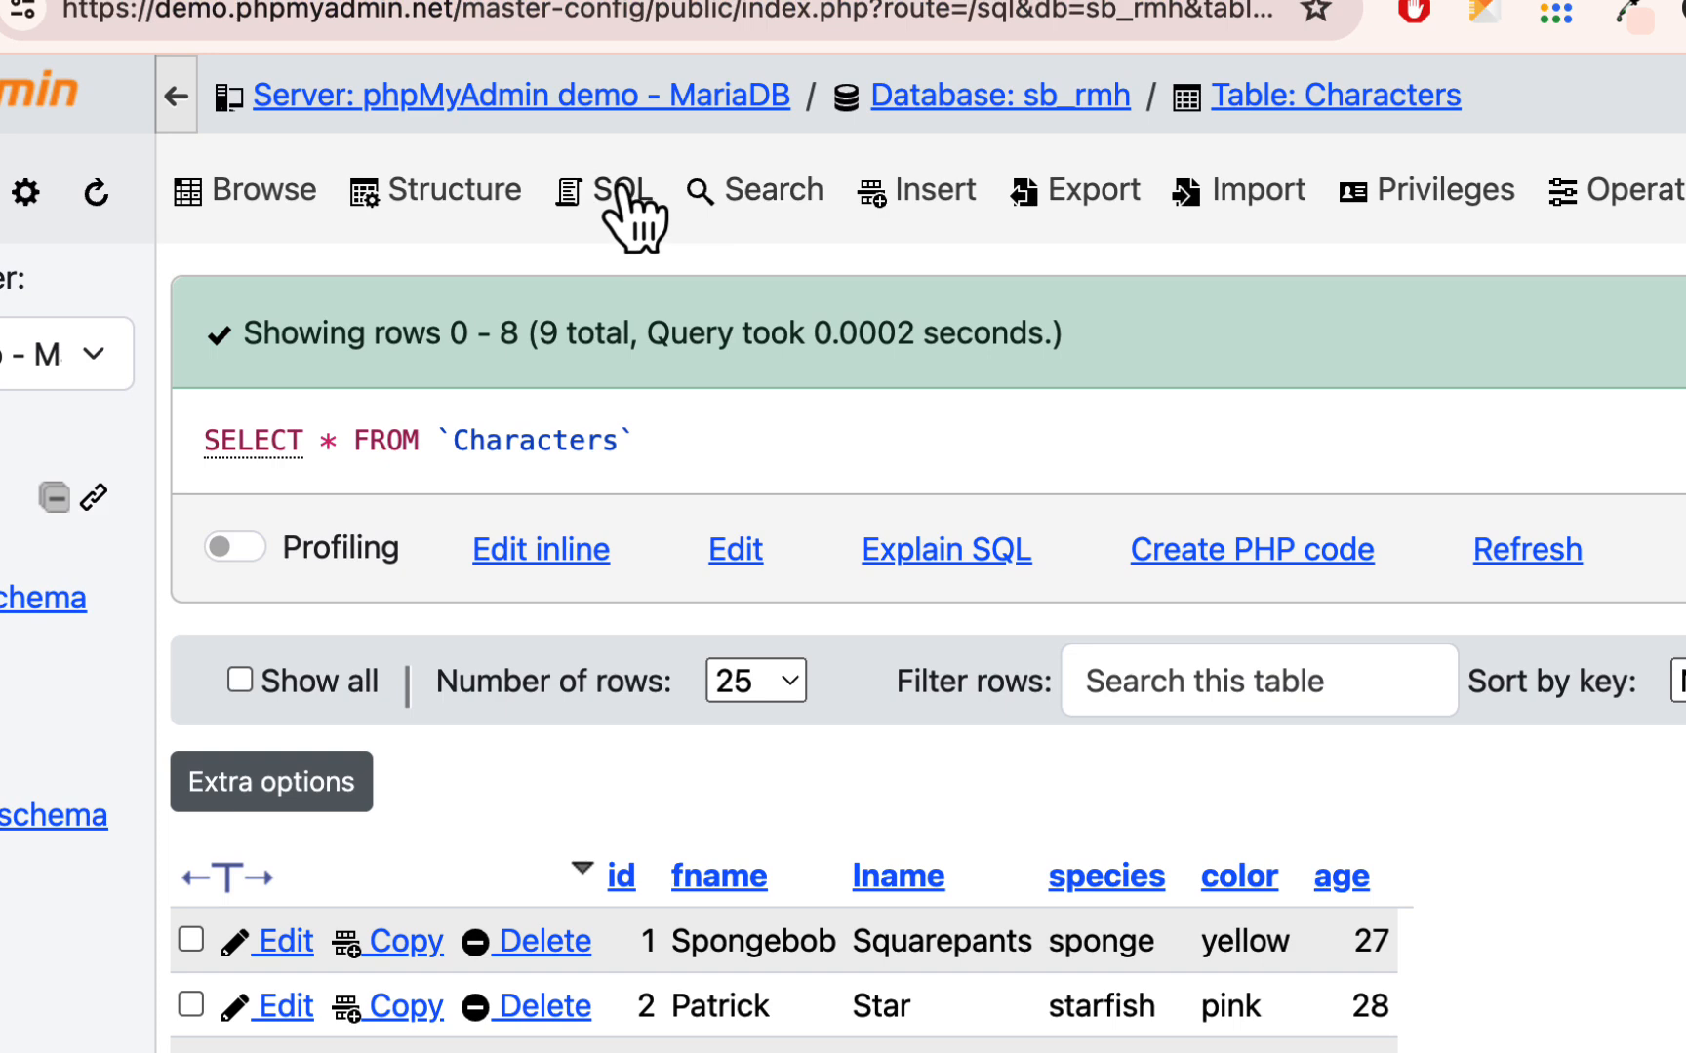
pyautogui.click(625, 195)
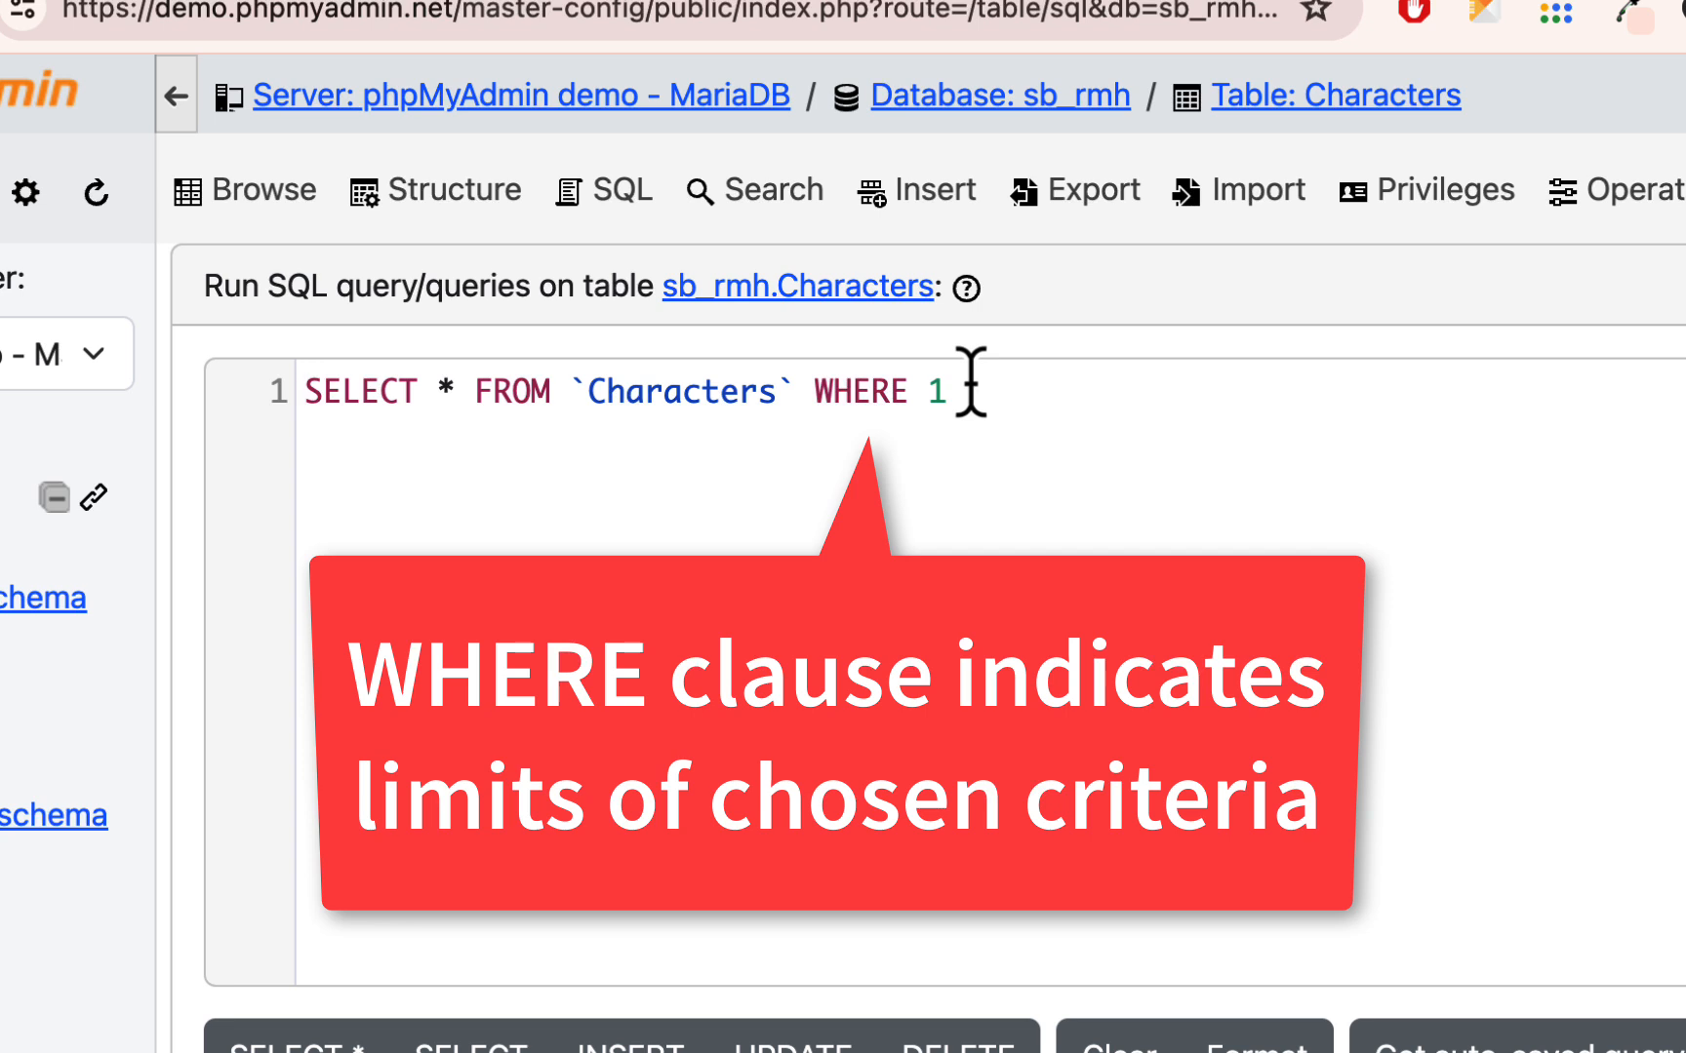
pyautogui.moveTo(931, 391); pyautogui.dragTo(975, 388)
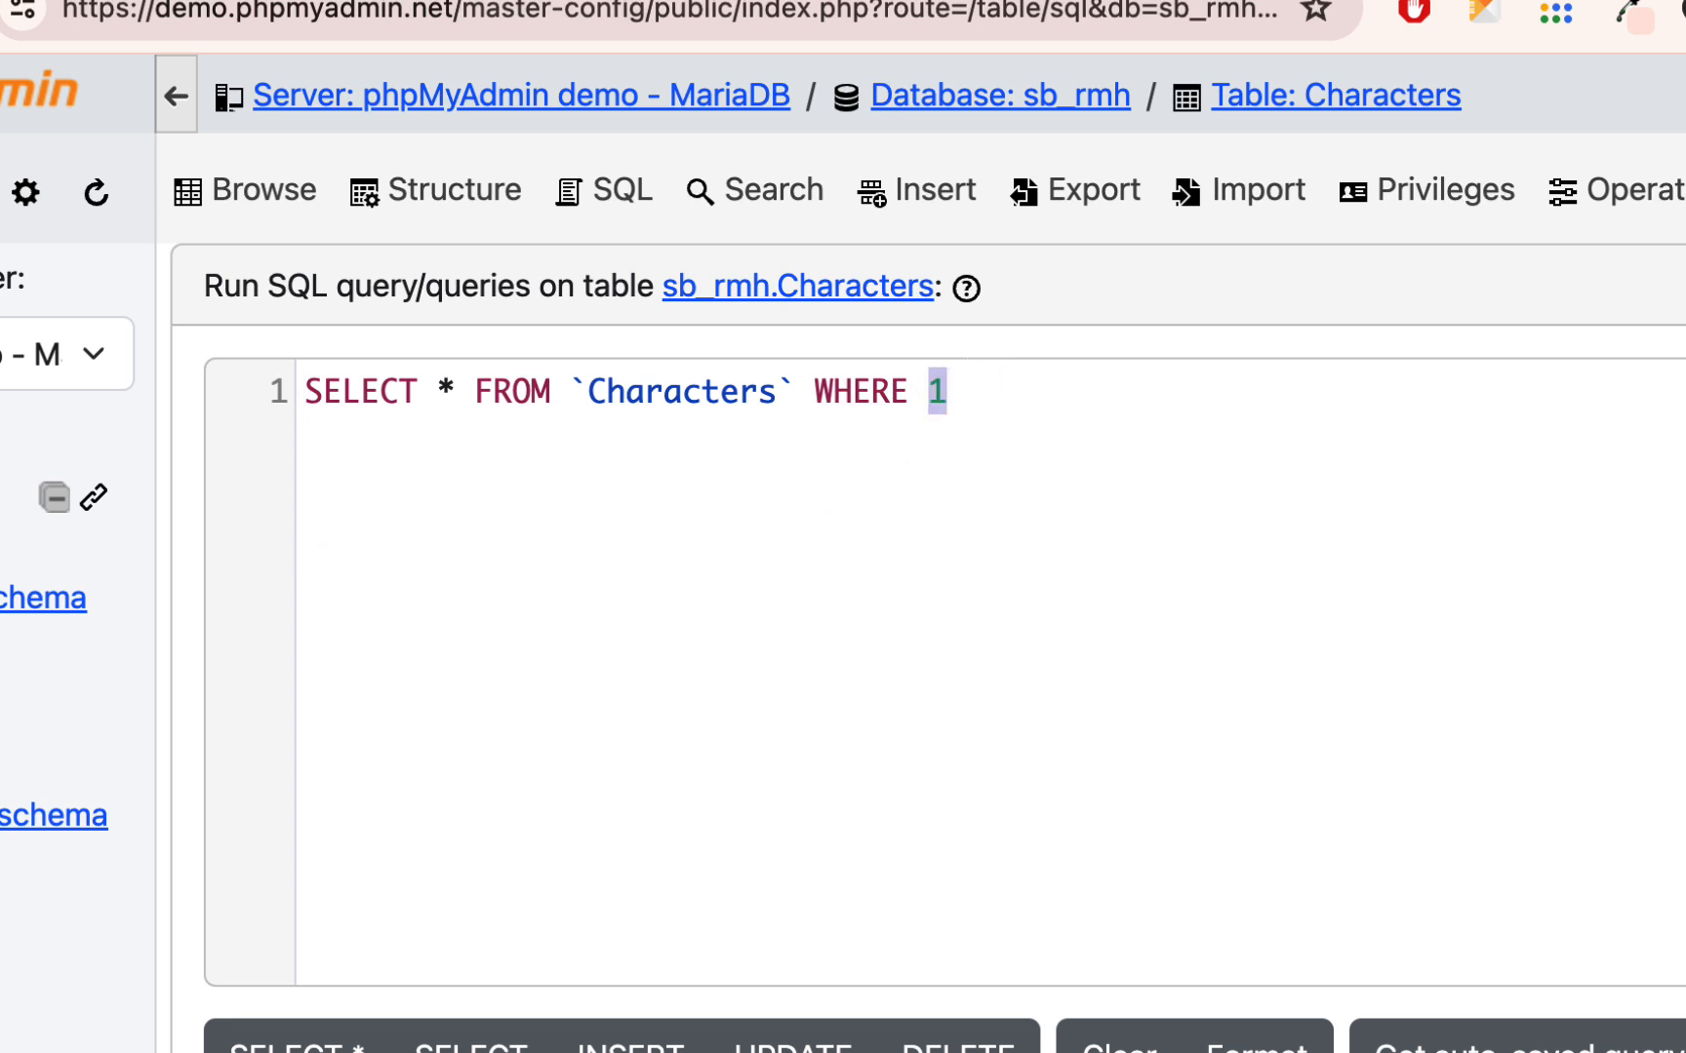
pyautogui.doubleClick(1685, 562)
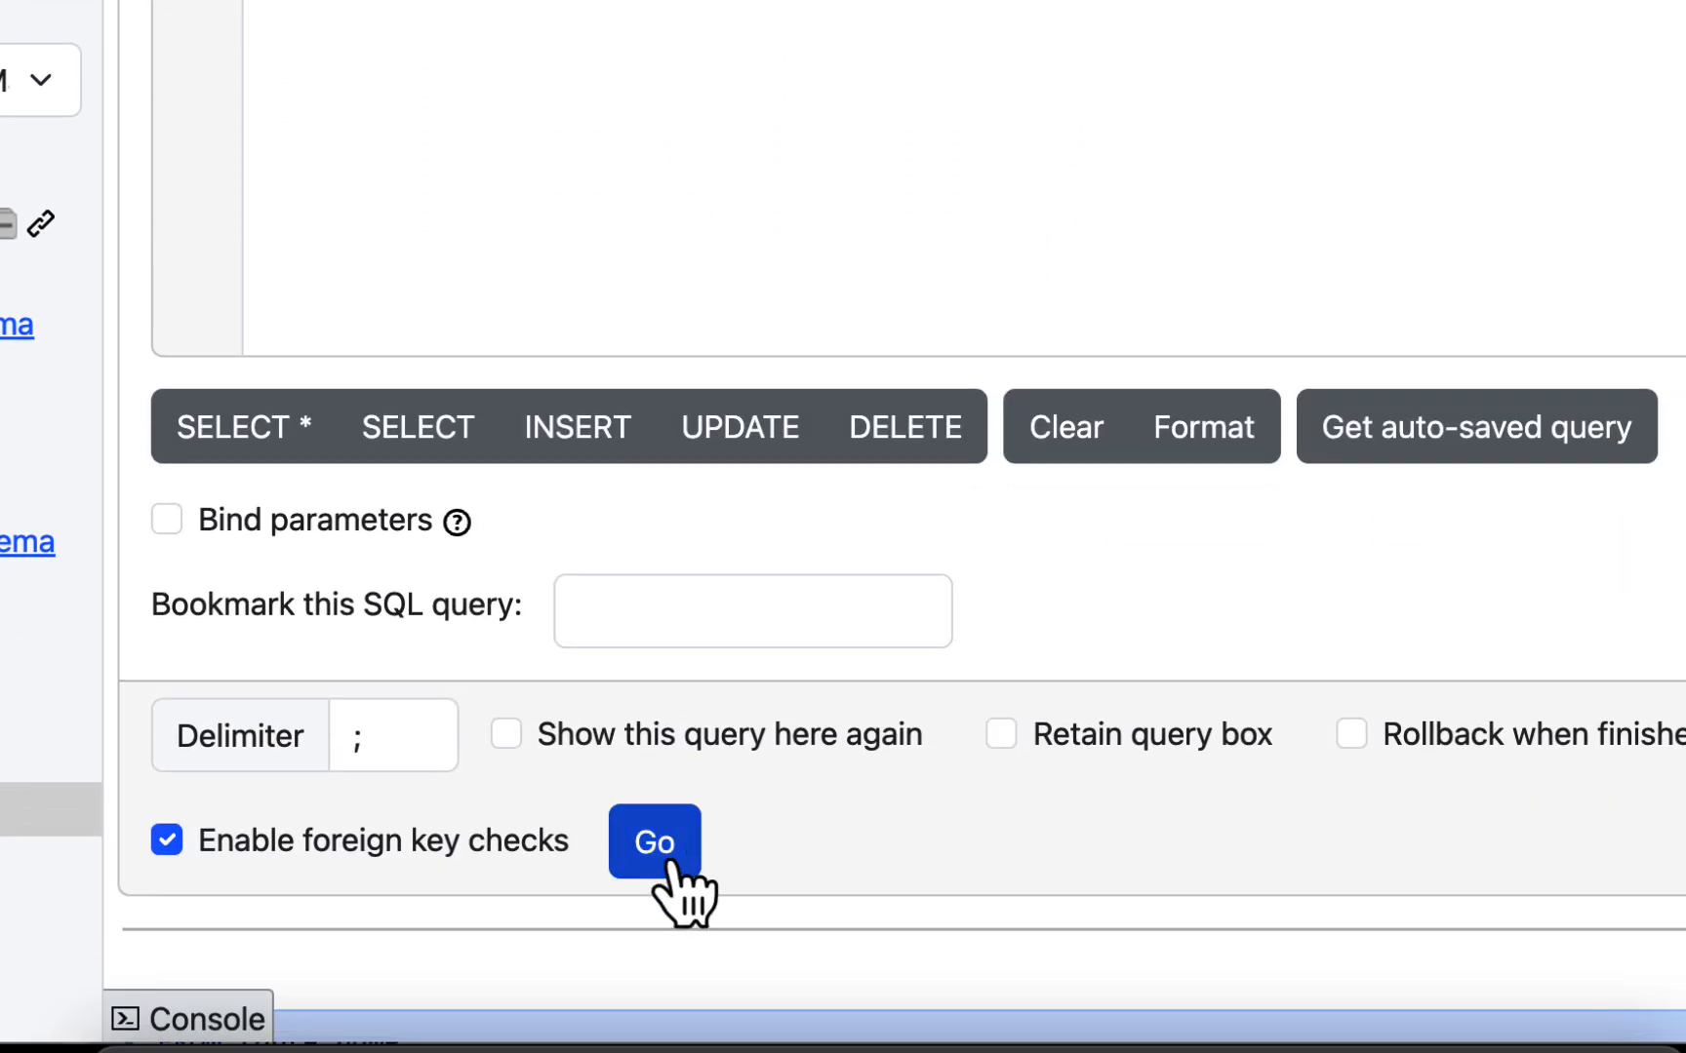
pyautogui.click(671, 862)
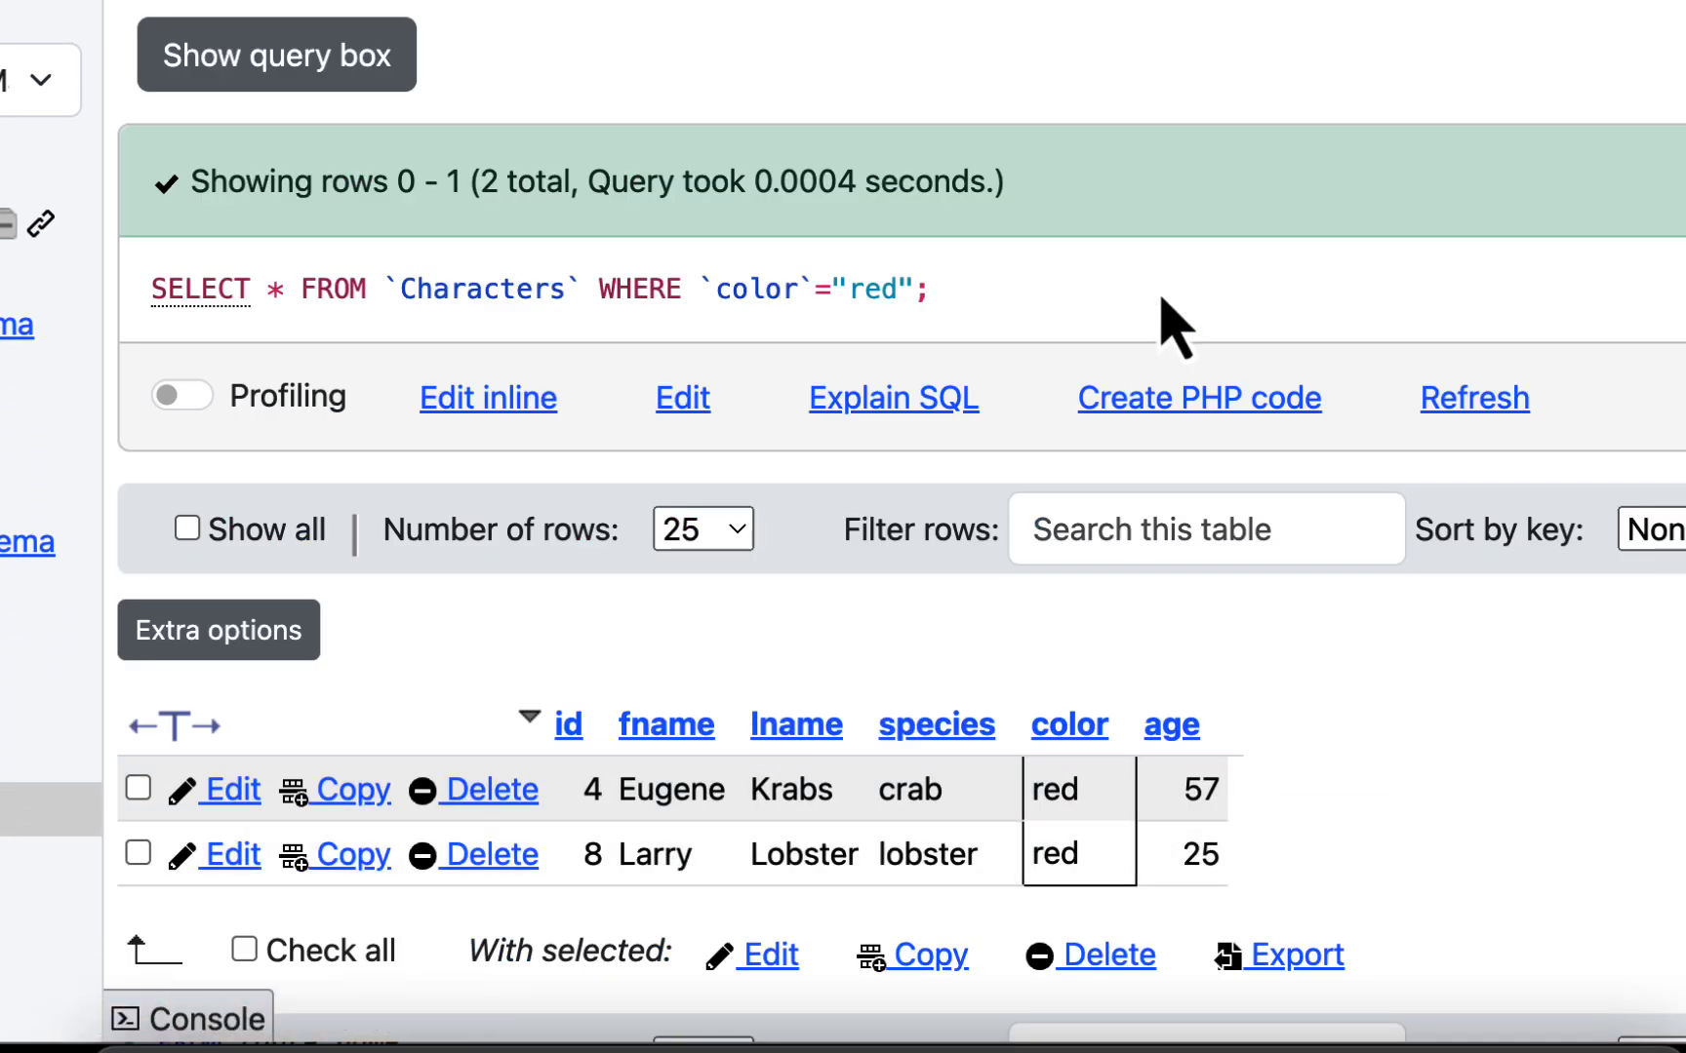
pyautogui.scroll(-3, 1161, 322)
pyautogui.scroll(3, 159, 580)
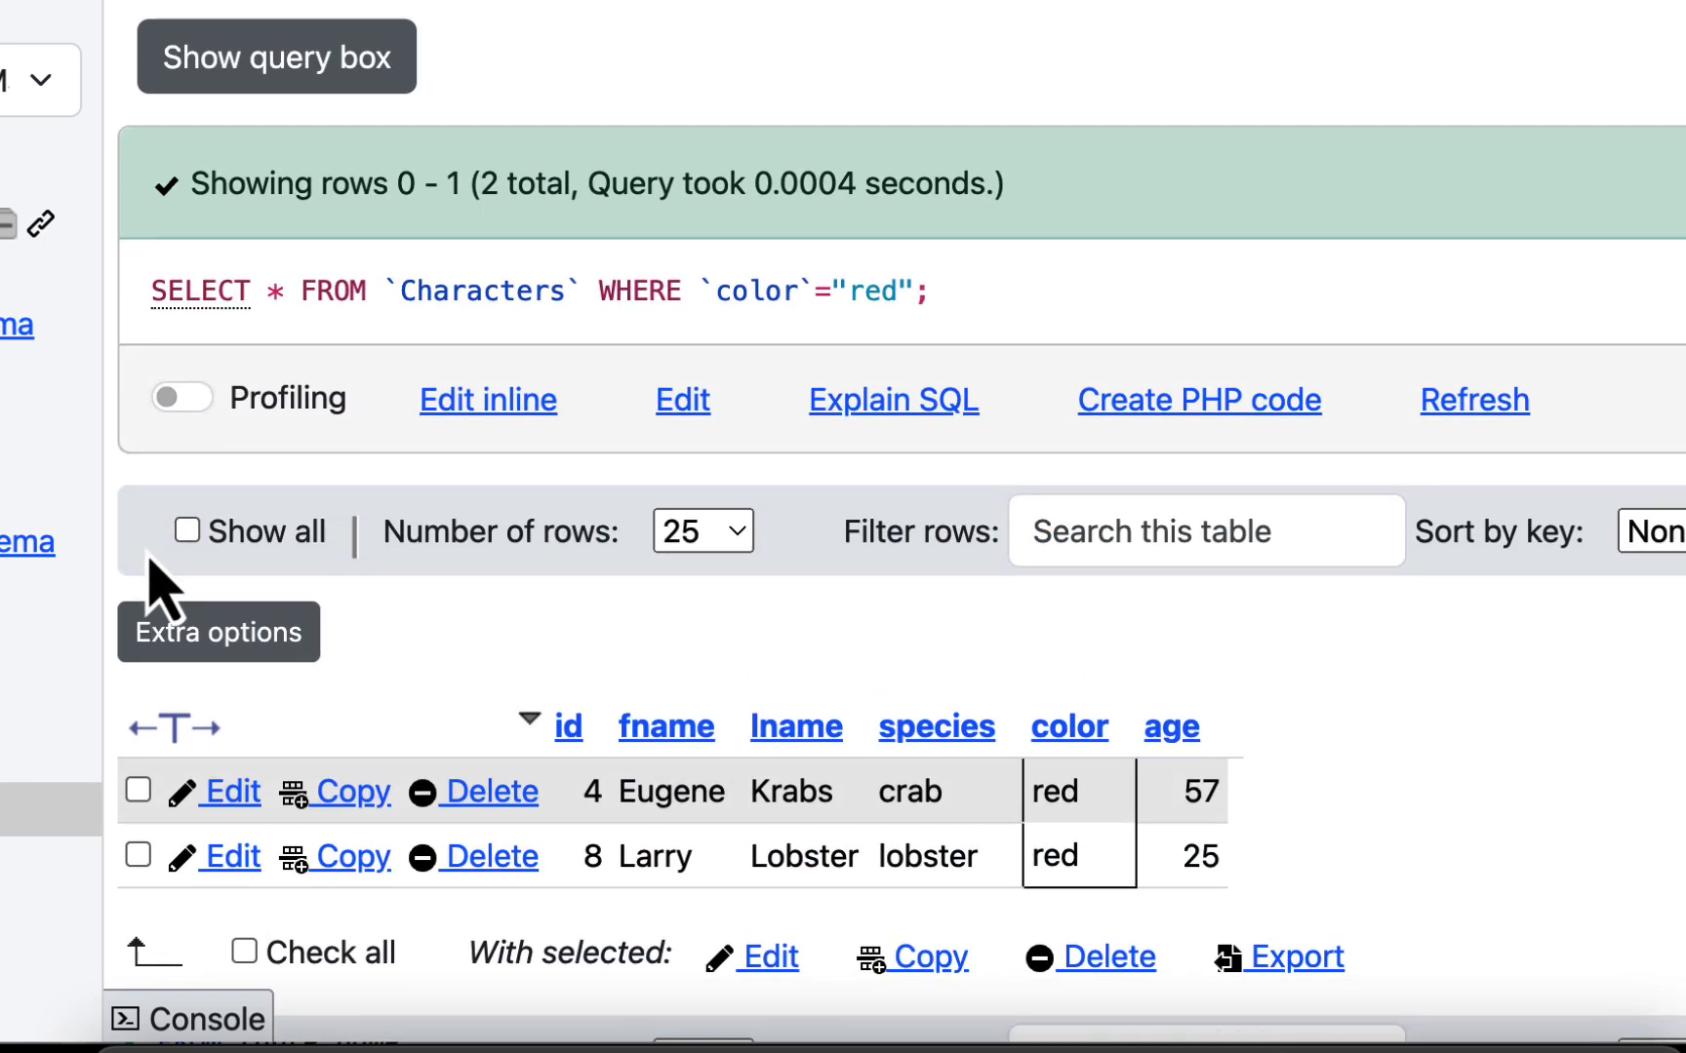
pyautogui.scroll(-4, 583, 537)
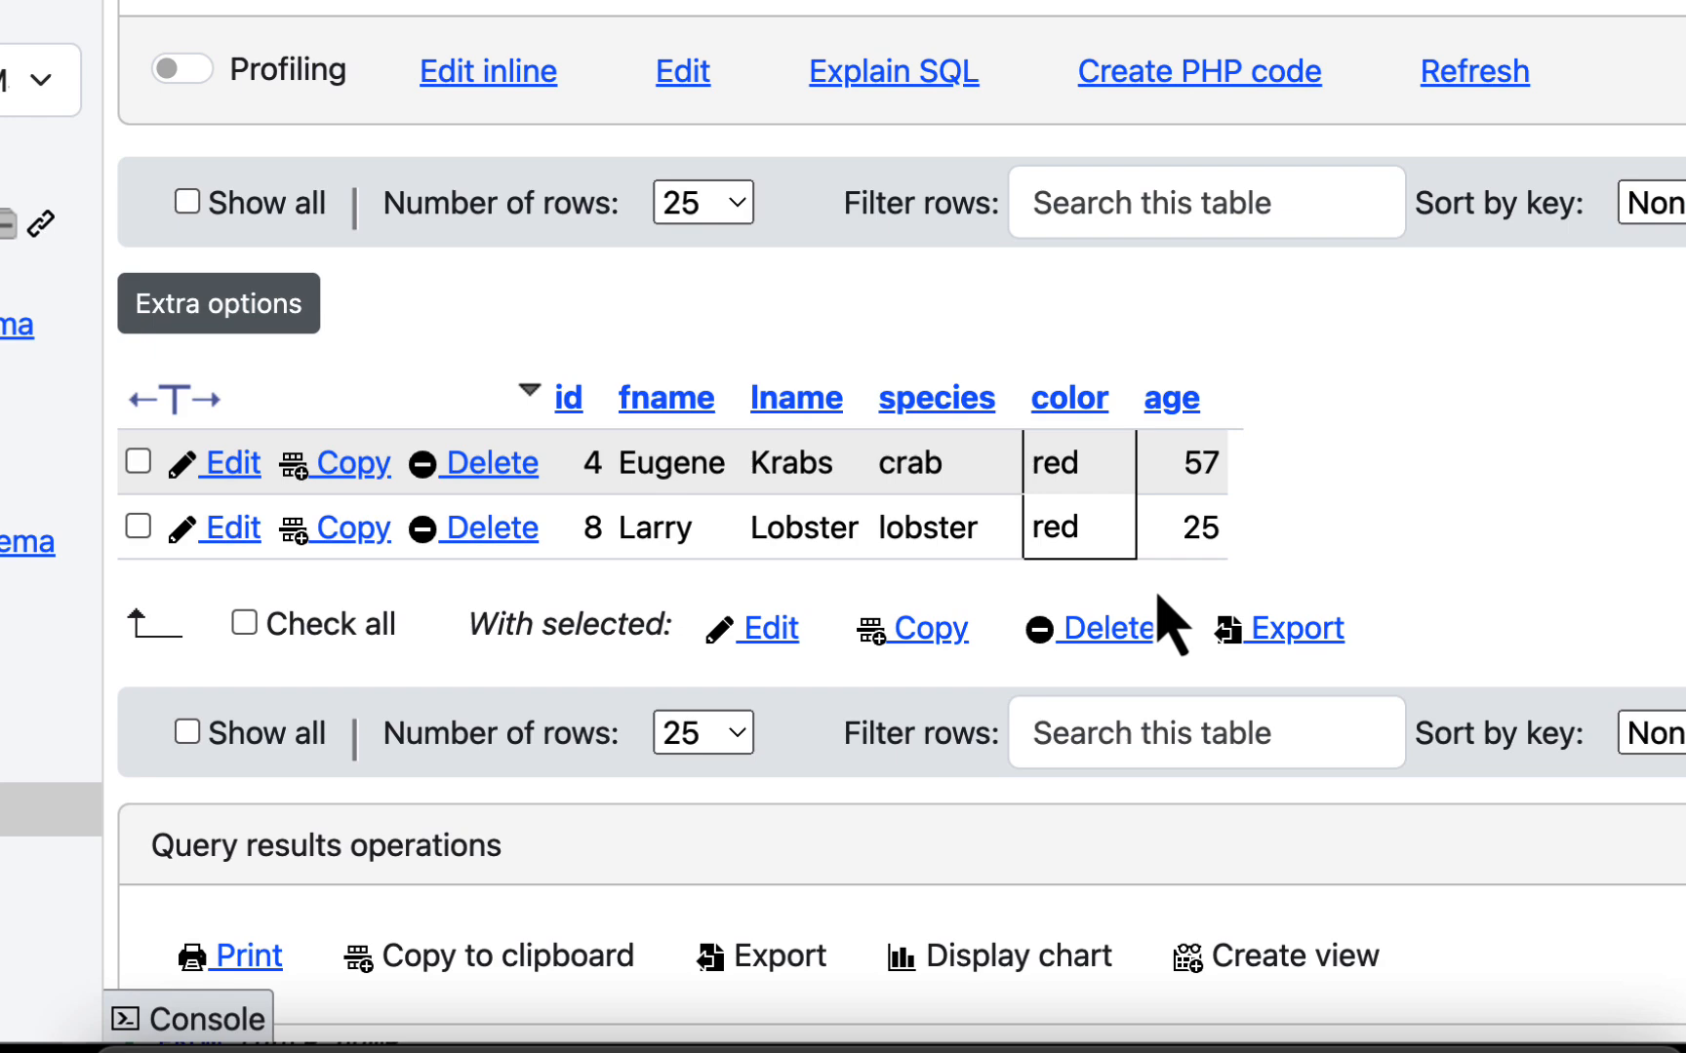
pyautogui.scroll(4, 995, 597)
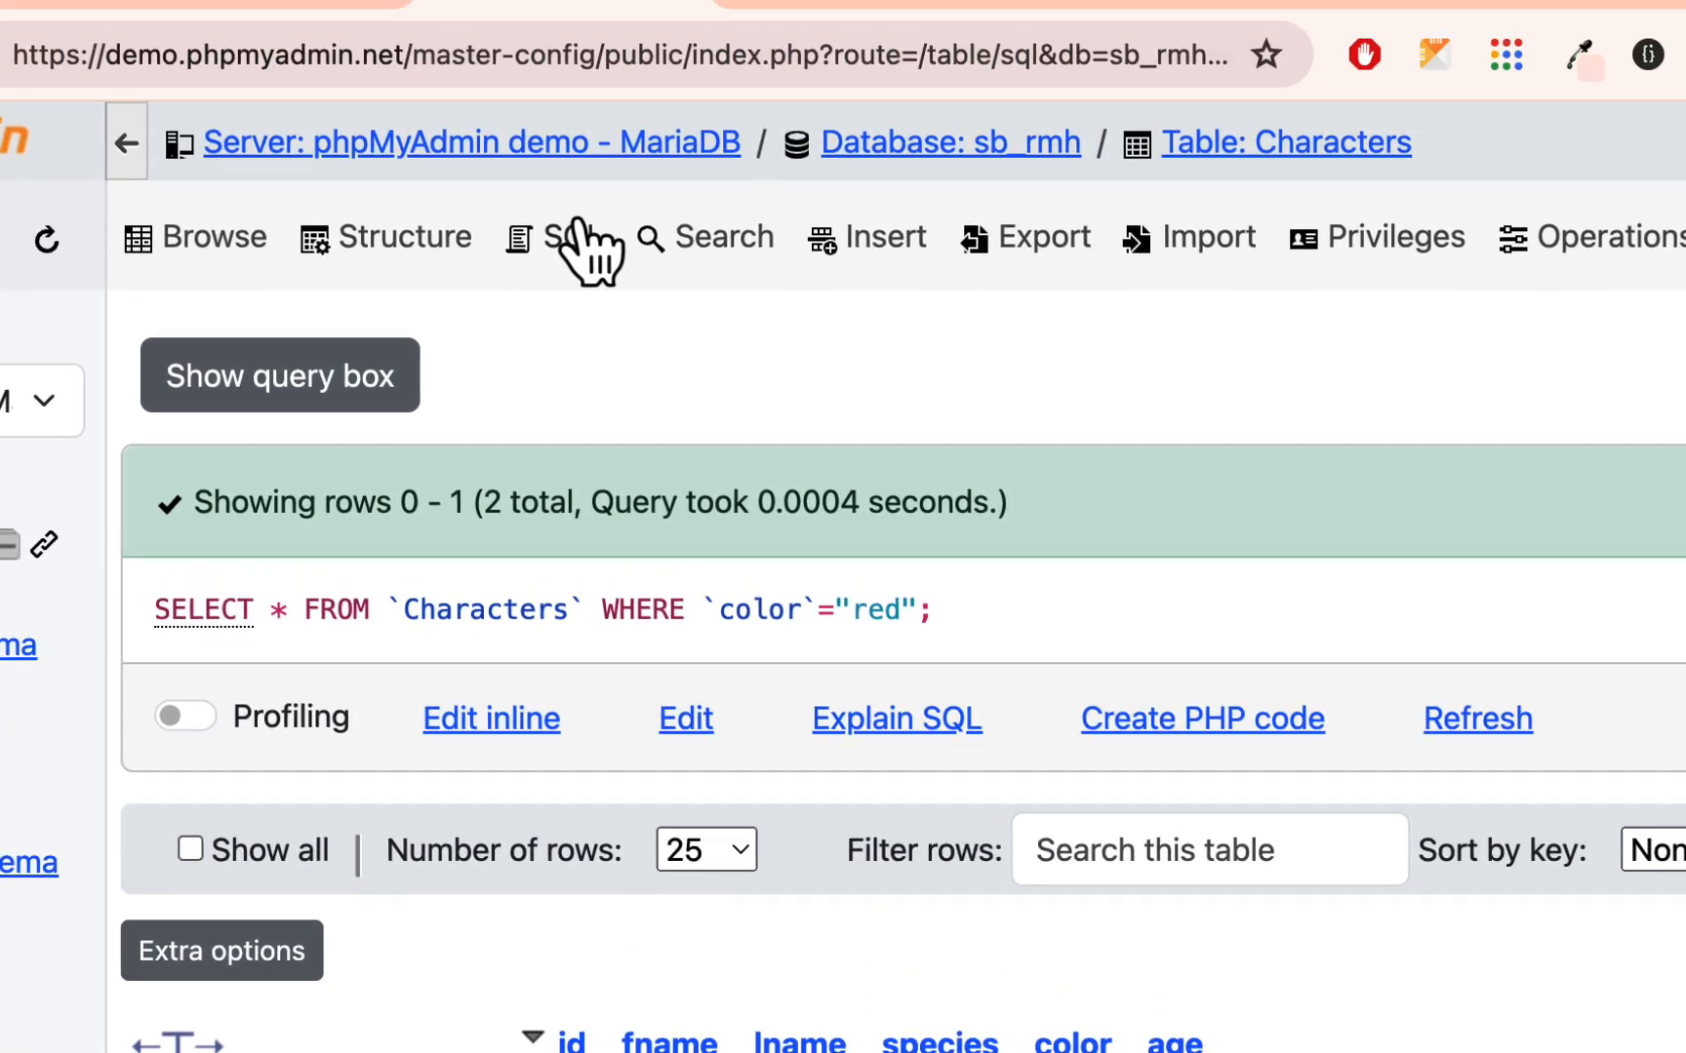
# - Run a query selecting all Characters rows where `age` <26 and review the returned rows
pyautogui.click(586, 252)
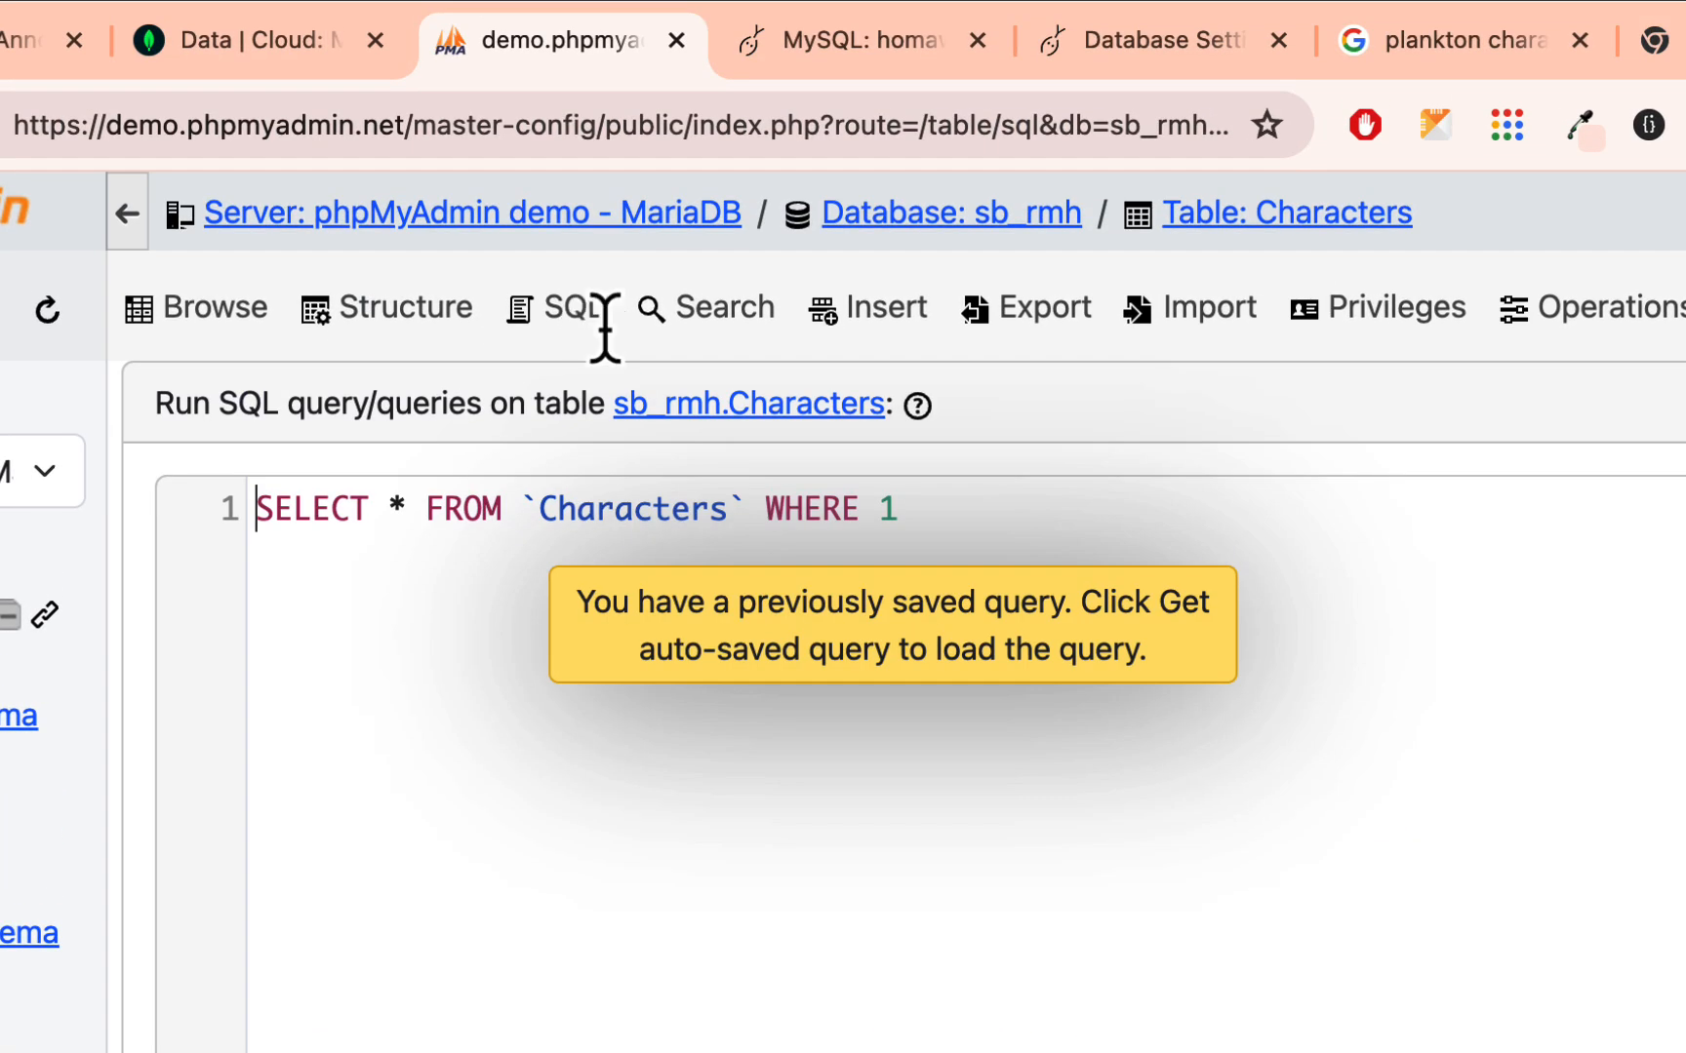
pyautogui.click(902, 435)
pyautogui.doubleClick(890, 509)
pyautogui.press('BackSpace')
pyautogui.write('`age` <')
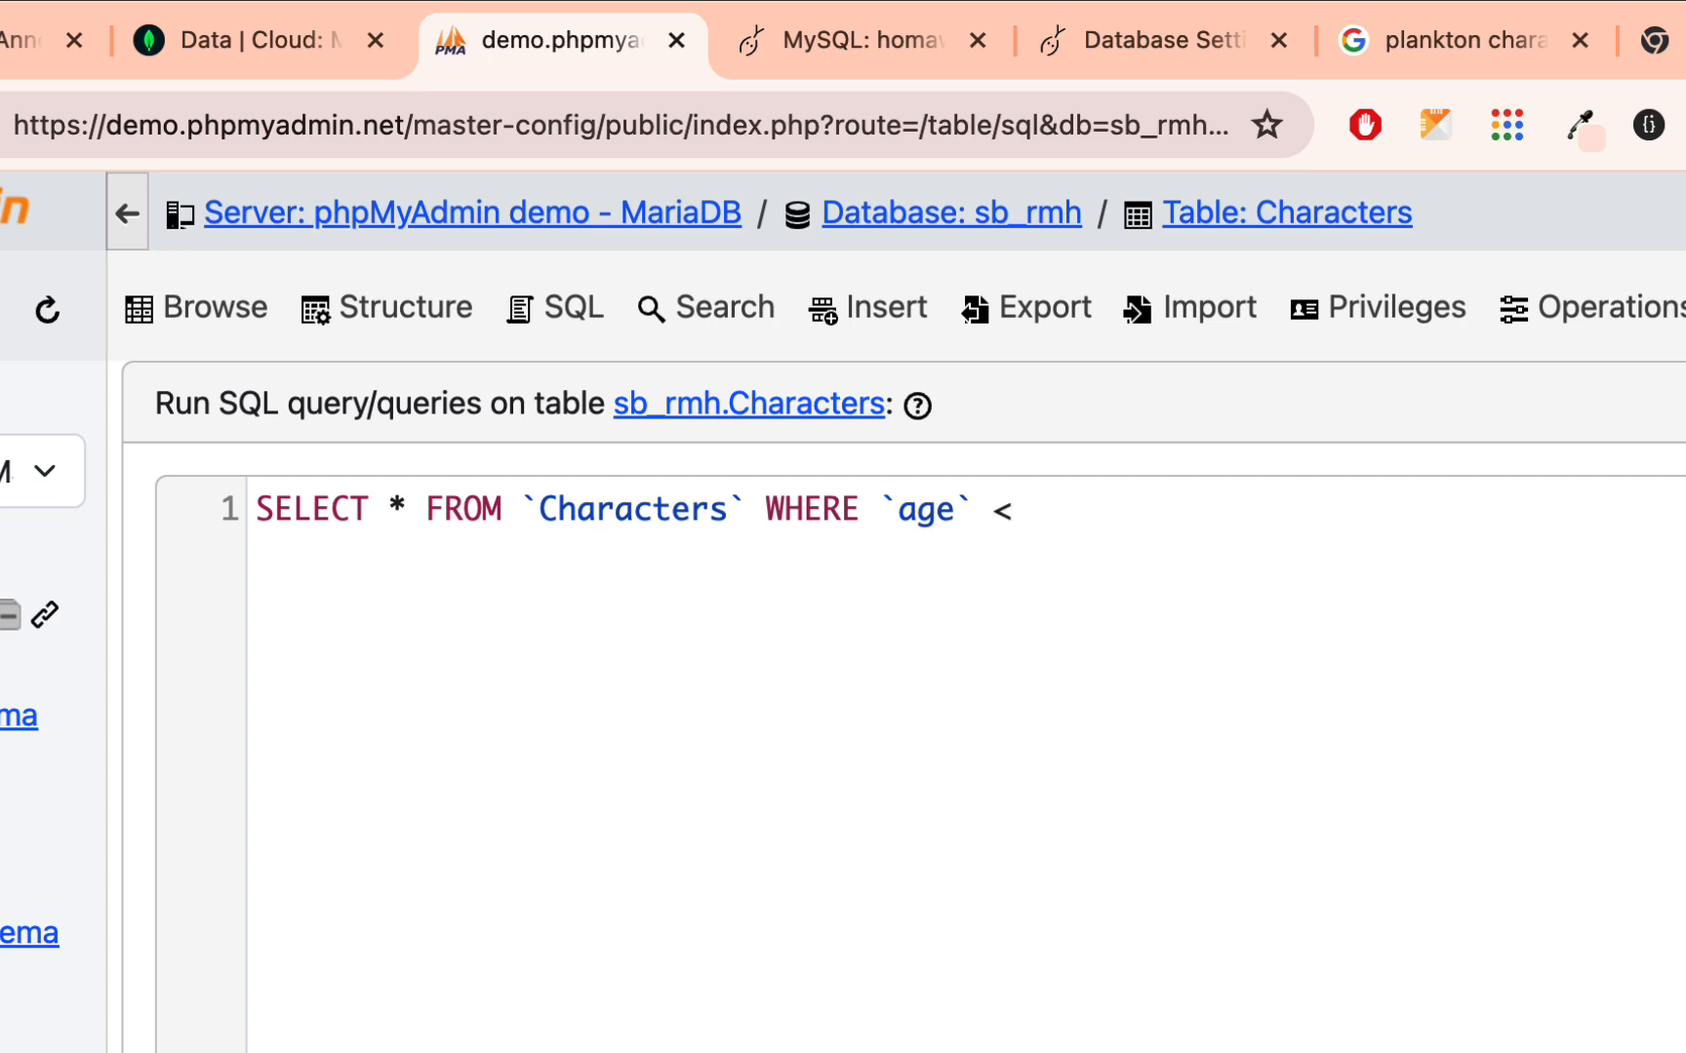
pyautogui.write(';')
pyautogui.scroll(-5, 1039, 903)
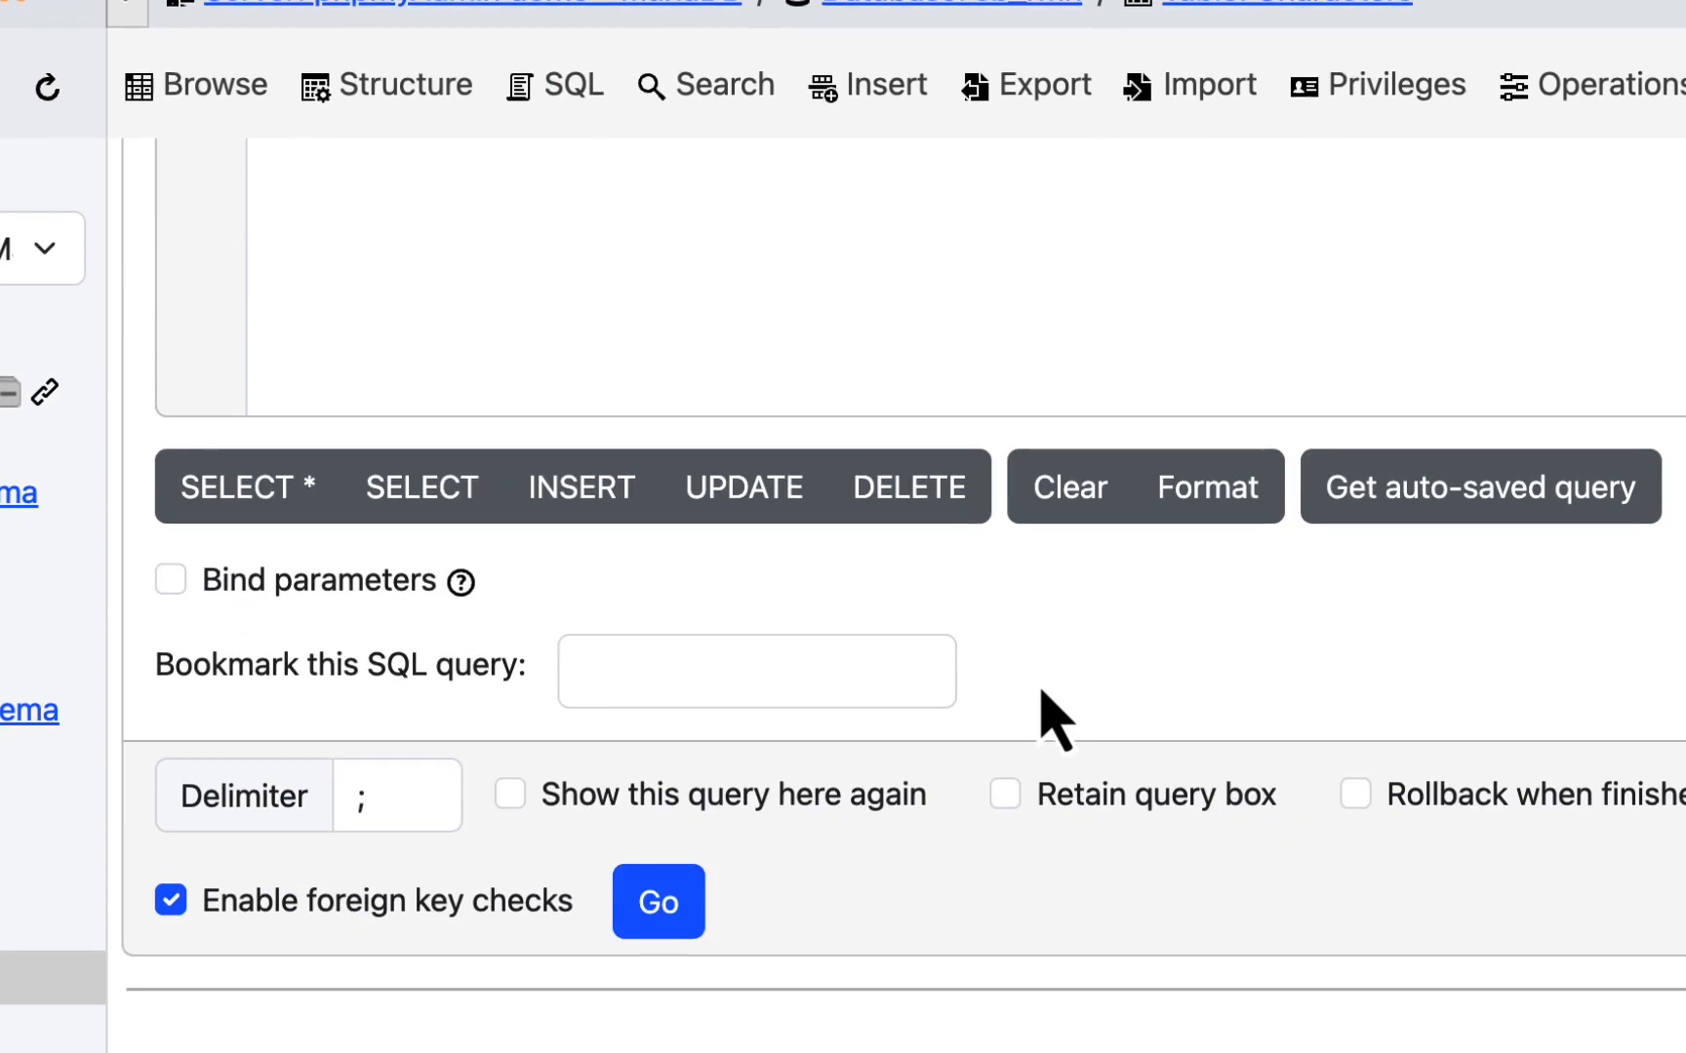
pyautogui.click(662, 902)
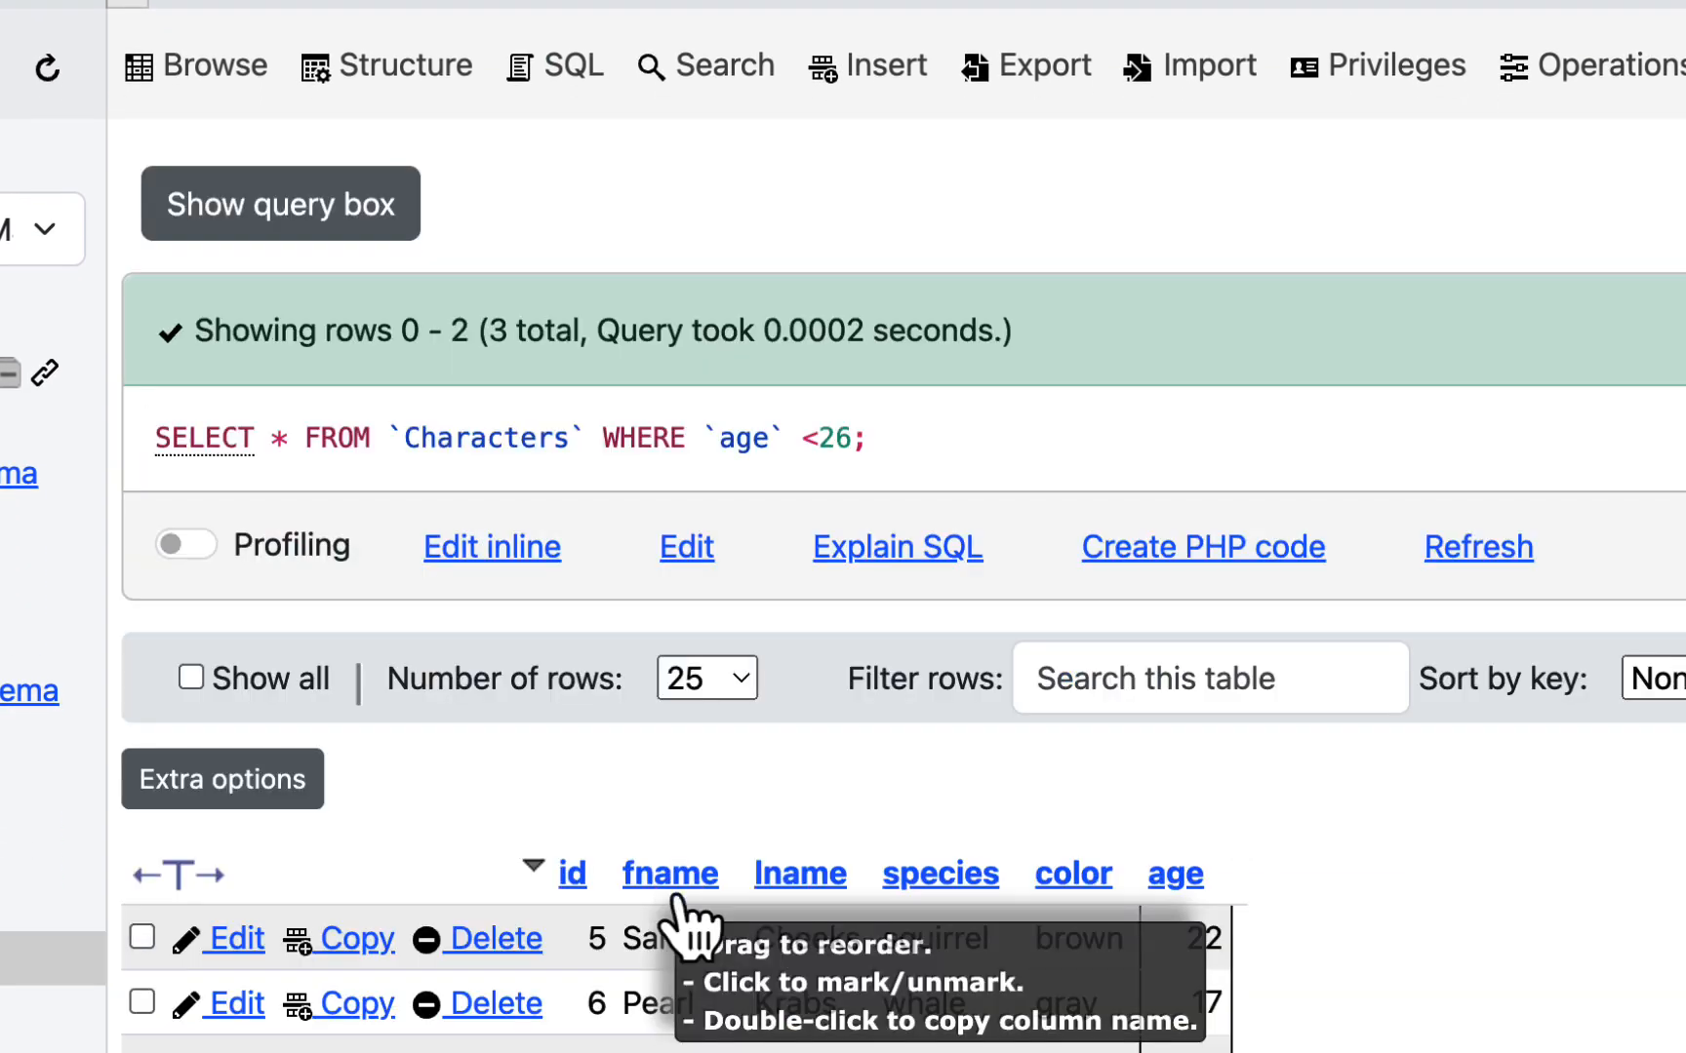
pyautogui.scroll(-3, 1177, 519)
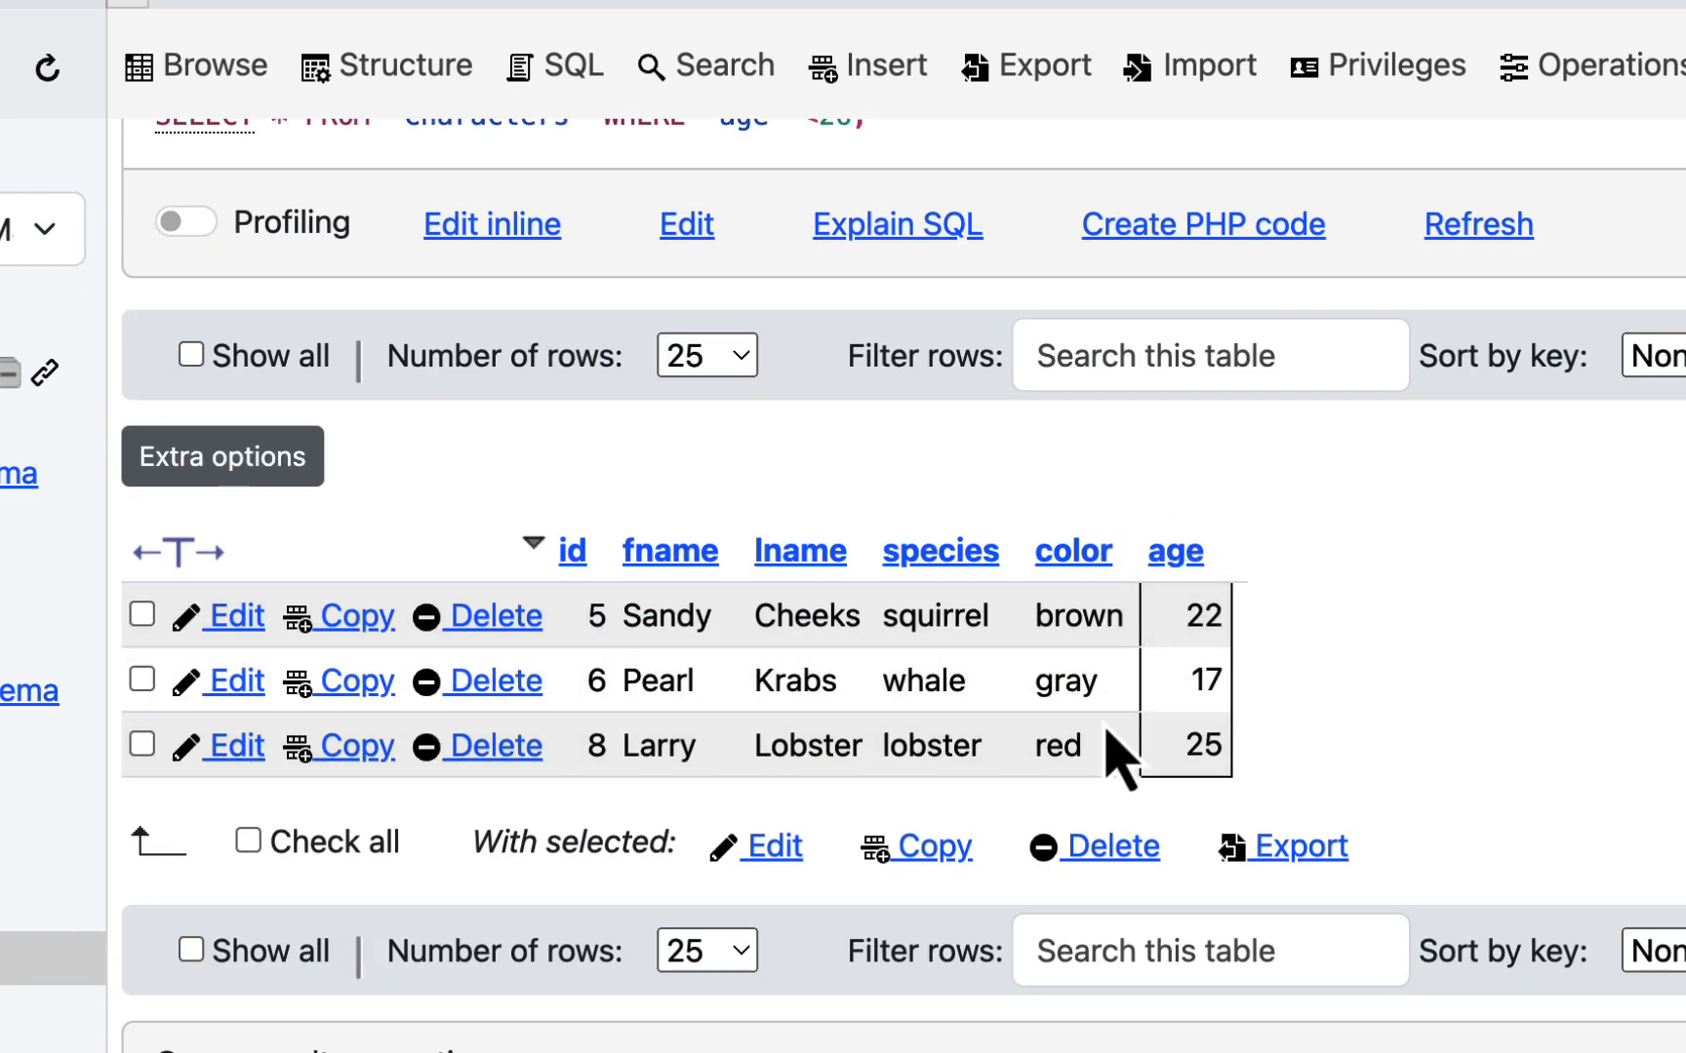
pyautogui.scroll(3, 1497, 584)
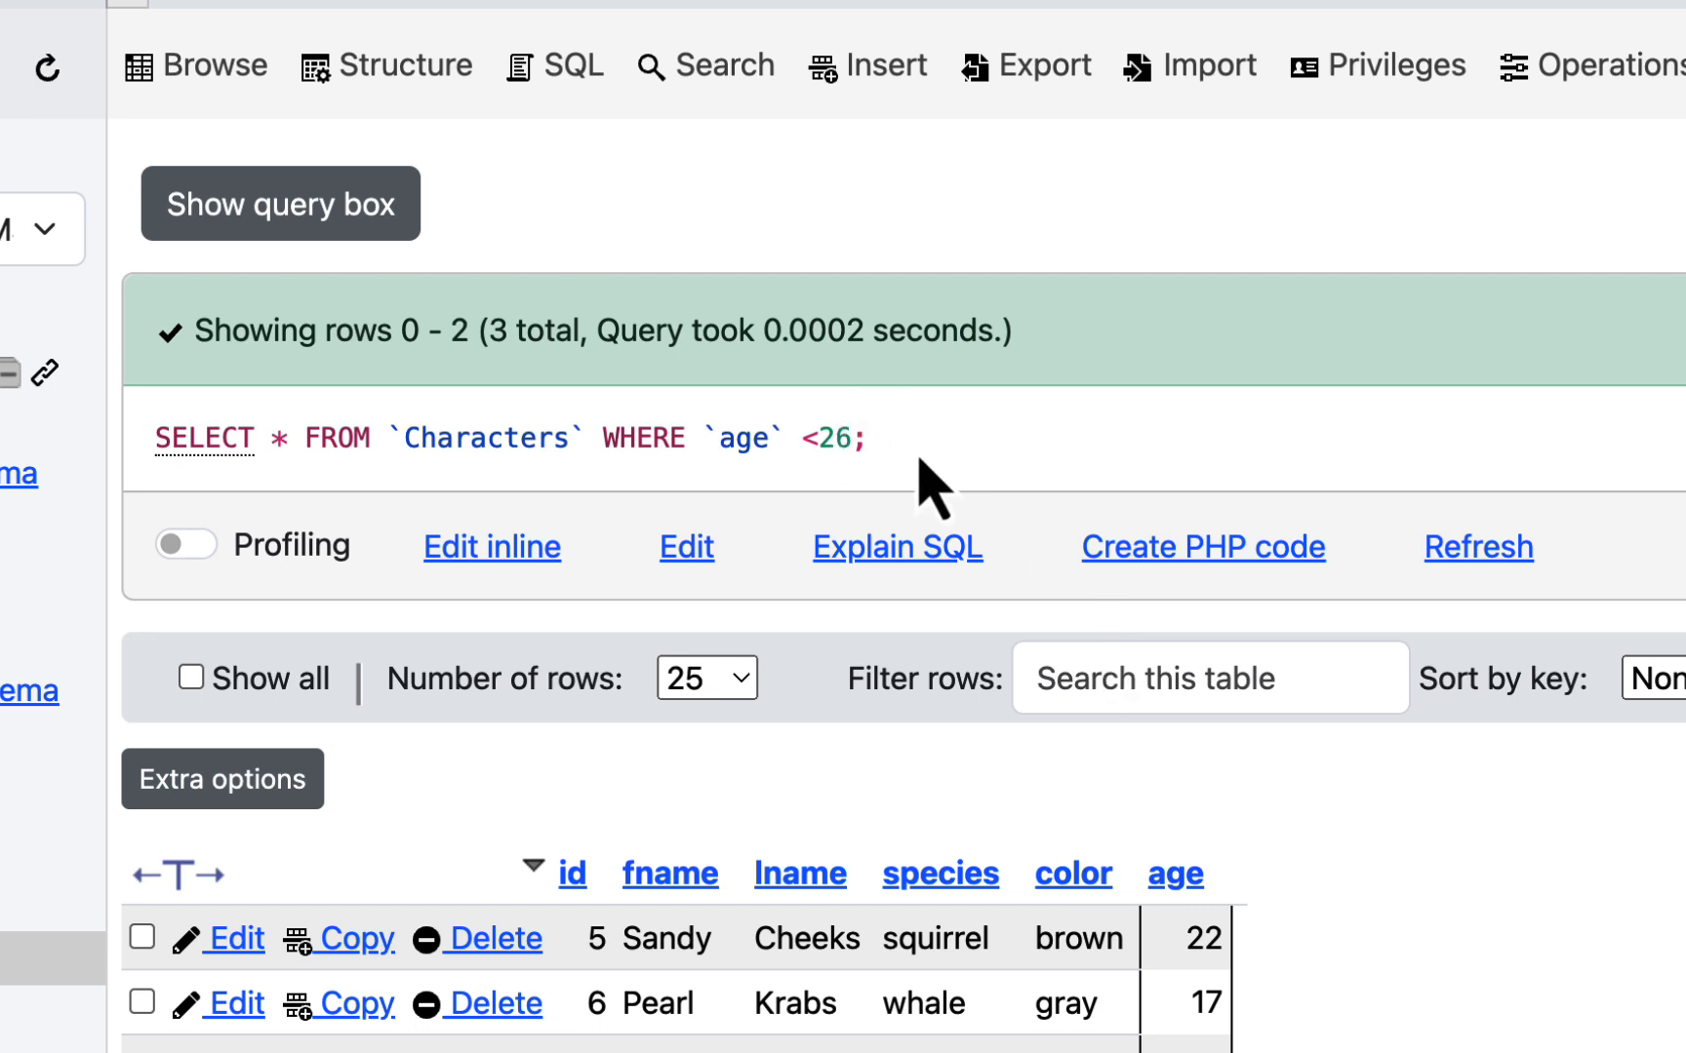
# - Reuse the `age` <26 query, add ASC before the semicolon, and try to run it
pyautogui.tripleClick(226, 421)
pyautogui.press('super+c')
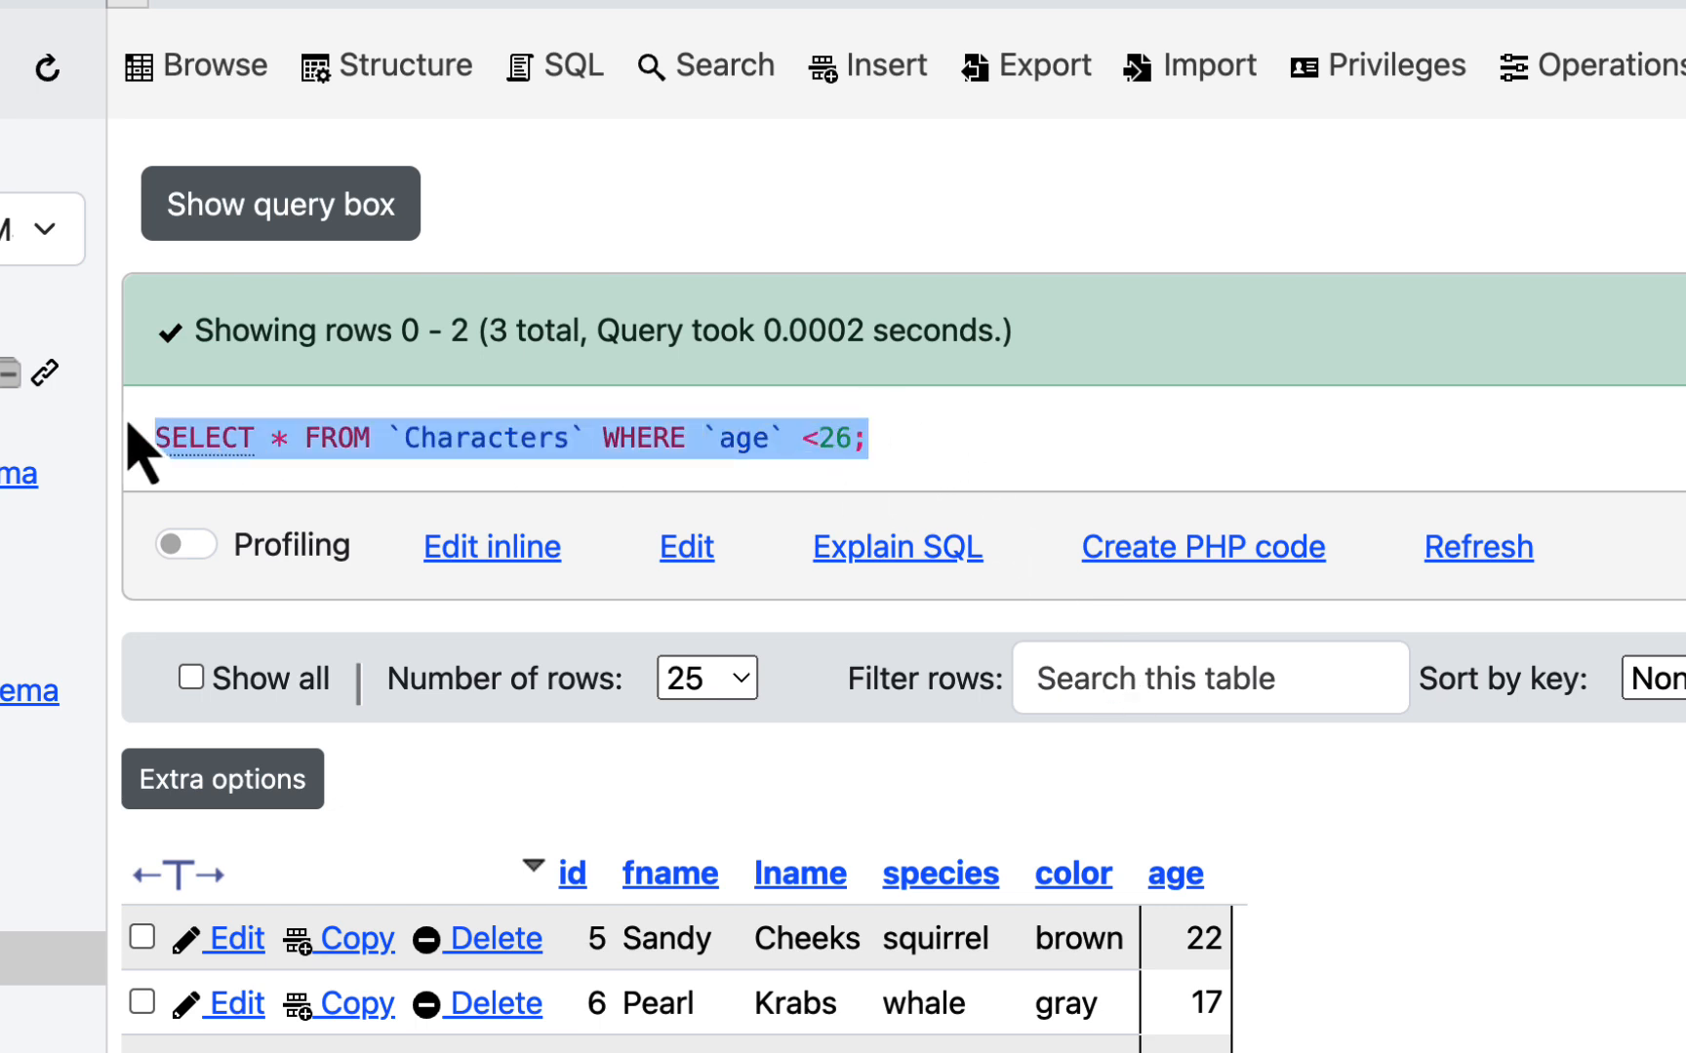
pyautogui.click(554, 60)
pyautogui.moveTo(889, 264); pyautogui.dragTo(82, 272)
pyautogui.press('super+v')
pyautogui.press('BackSpace')
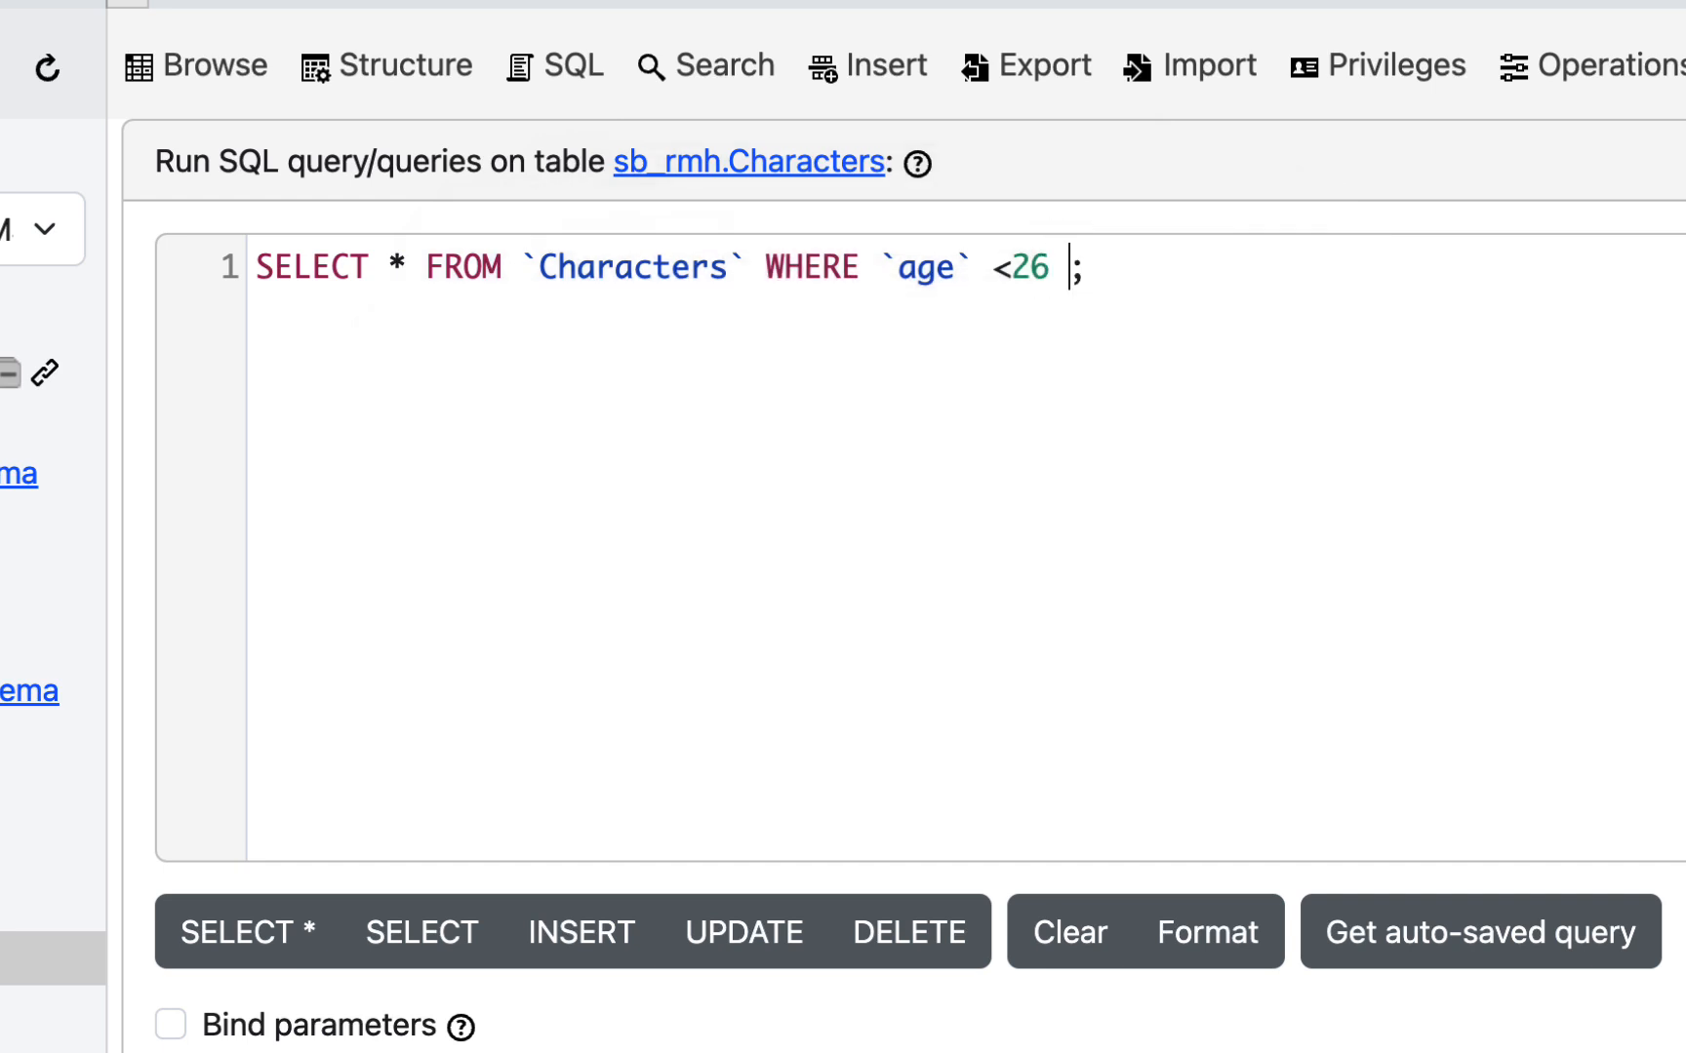
pyautogui.write('ASC')
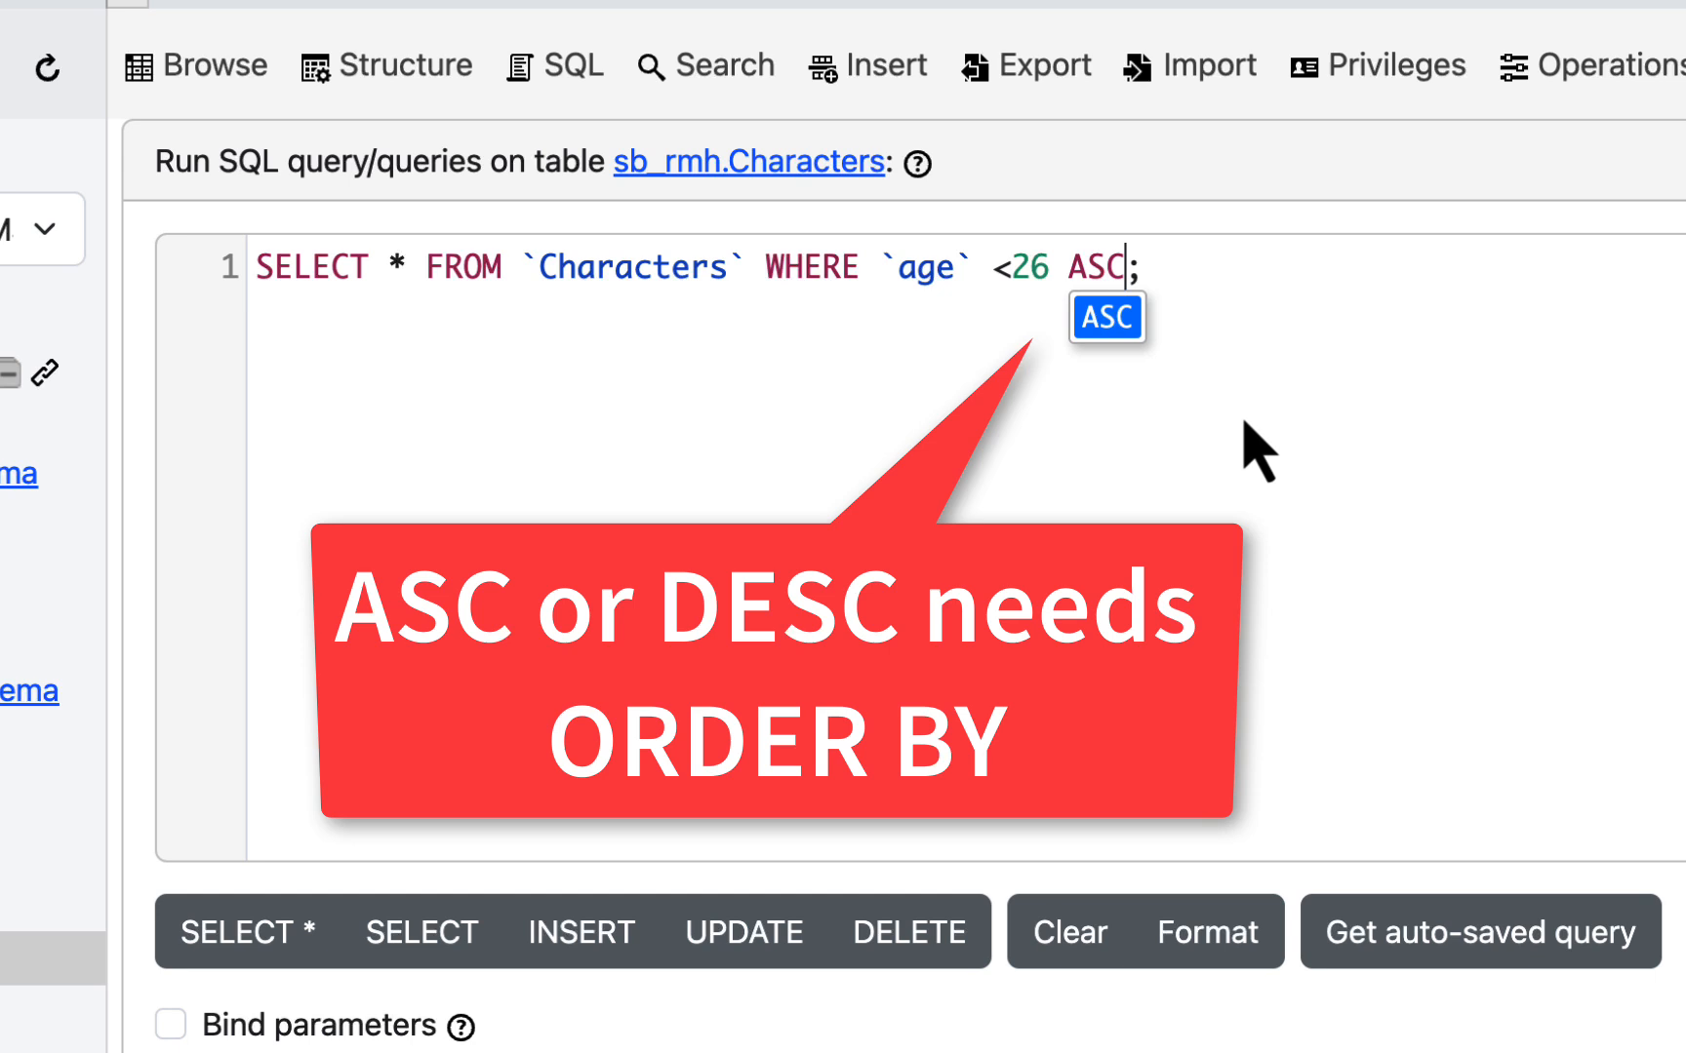
pyautogui.click(1256, 589)
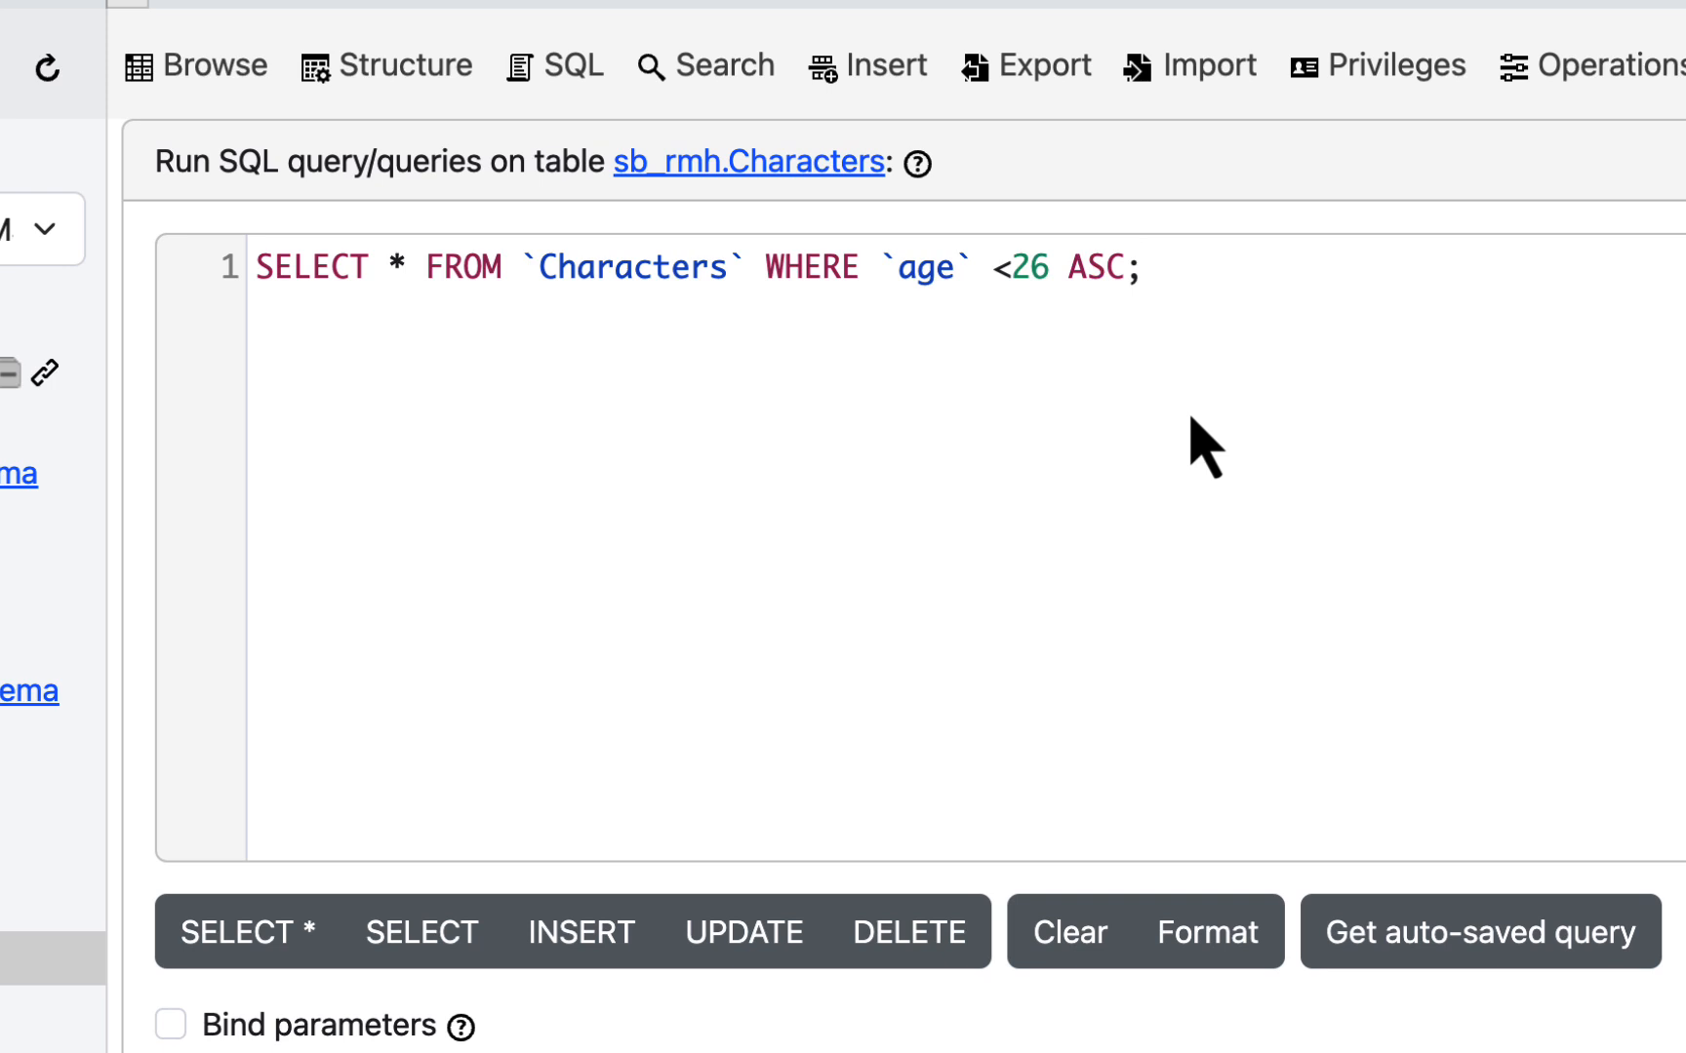
pyautogui.scroll(-2, 1058, 428)
pyautogui.scroll(-3, 1058, 427)
pyautogui.click(654, 931)
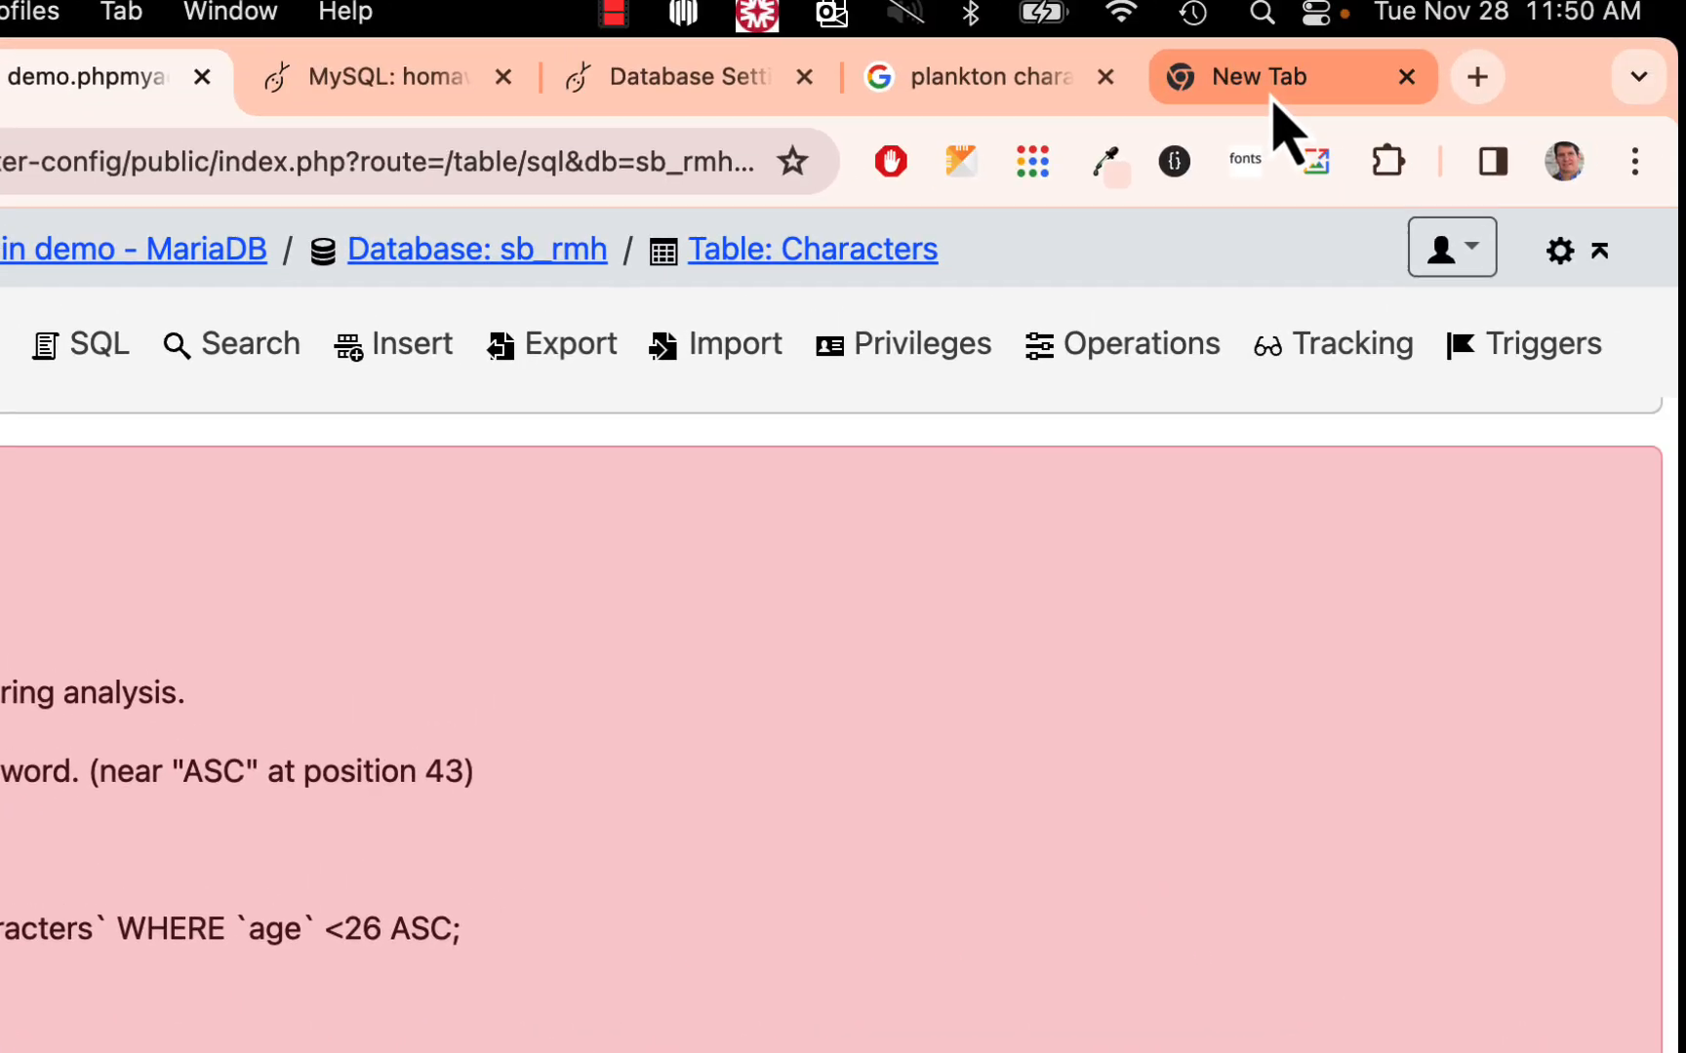
# - In a new browser tab, look up the ORDER BY syntax and its DESC example in the W3Schools SQL tutorial
pyautogui.click(1272, 96)
pyautogui.click(336, 132)
pyautogui.write('w3')
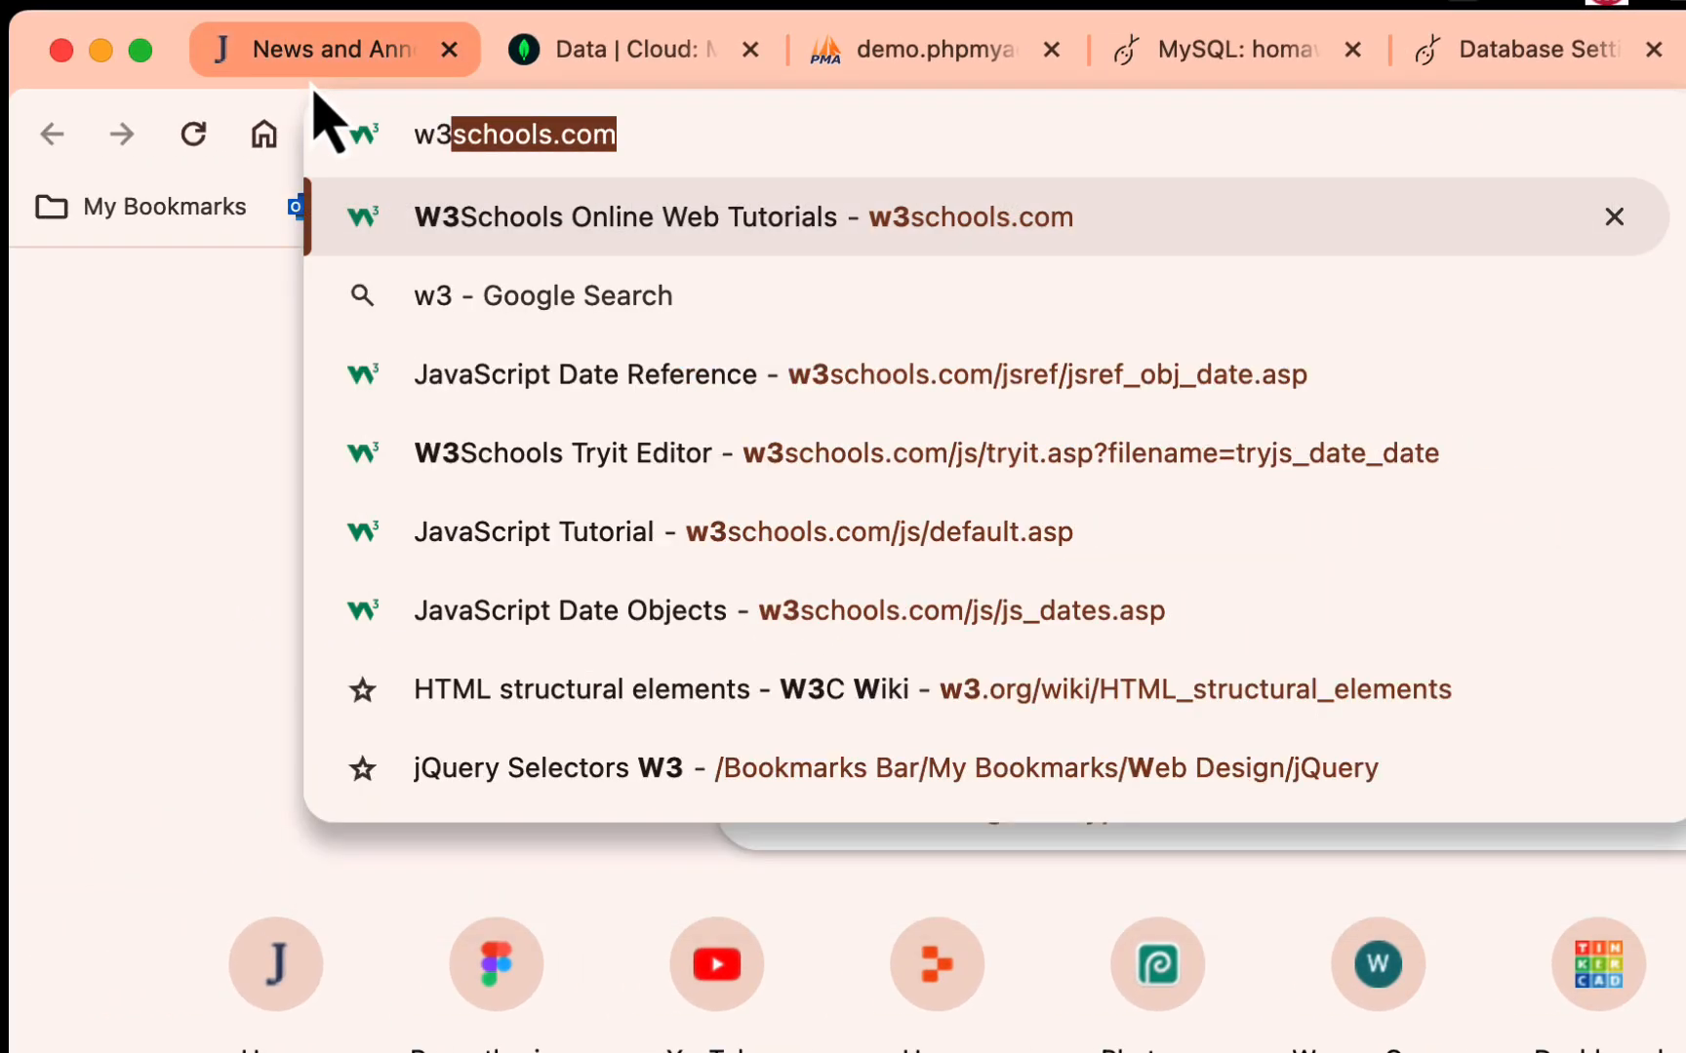
pyautogui.write('schools')
pyautogui.press('Return')
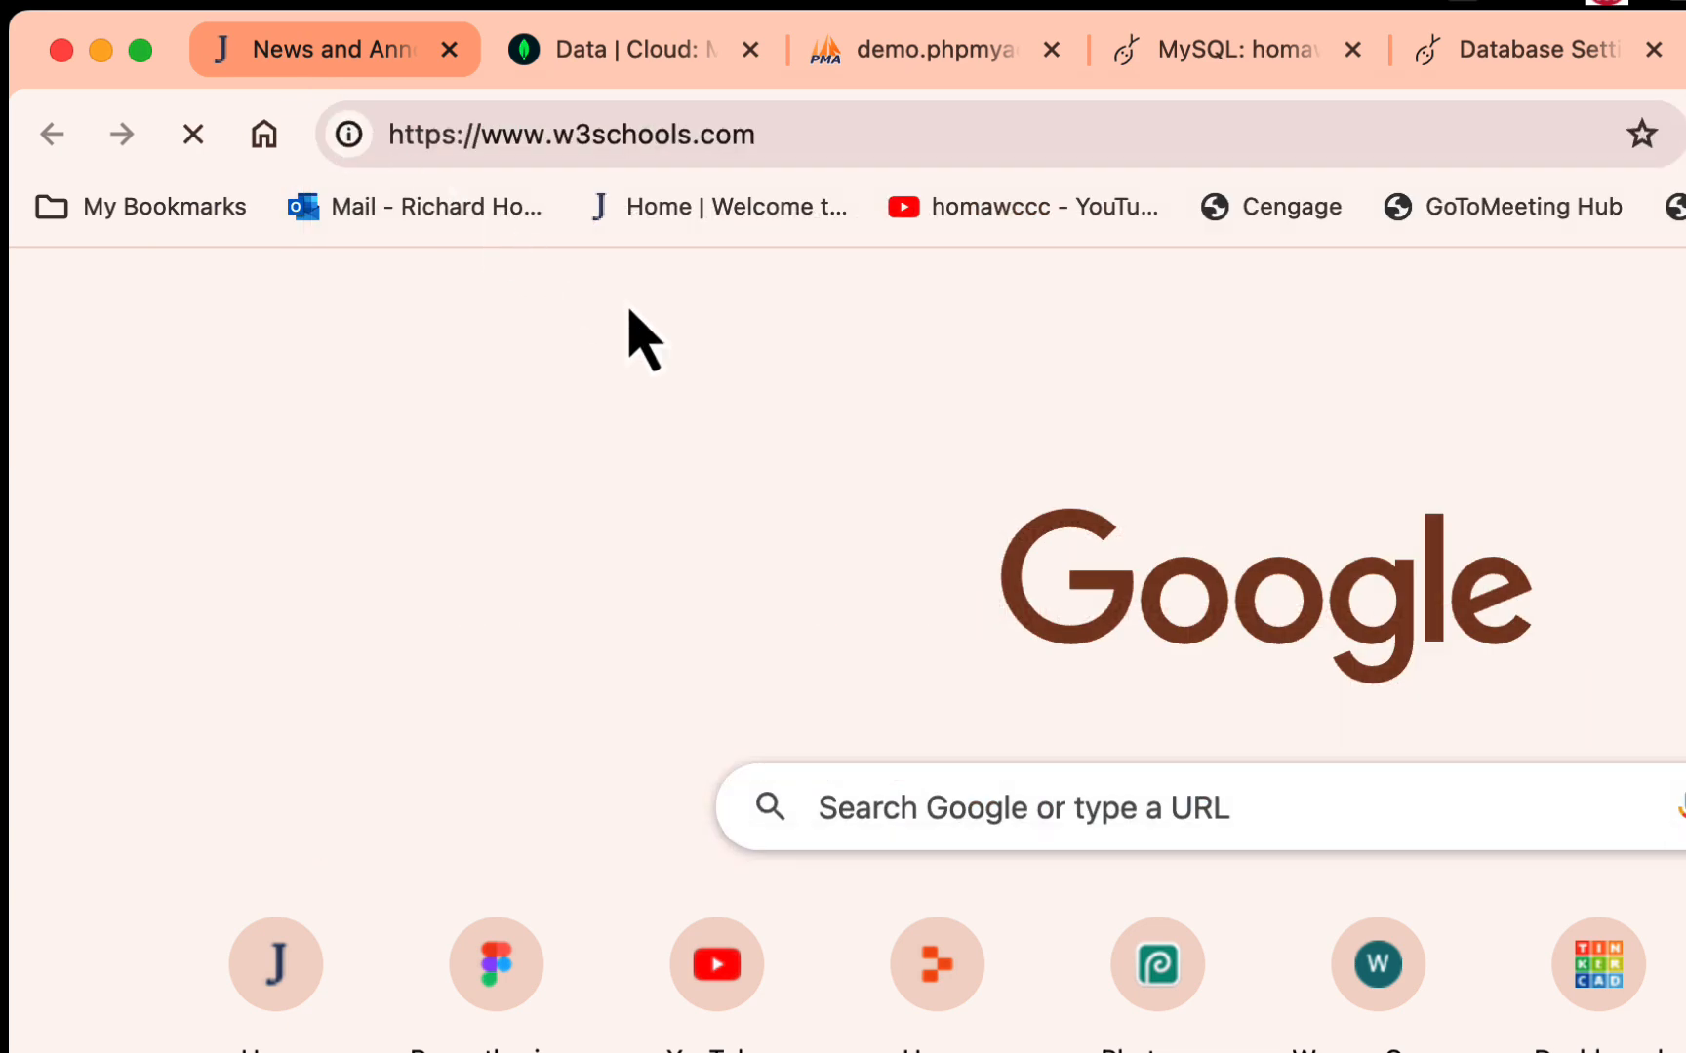
pyautogui.click(551, 330)
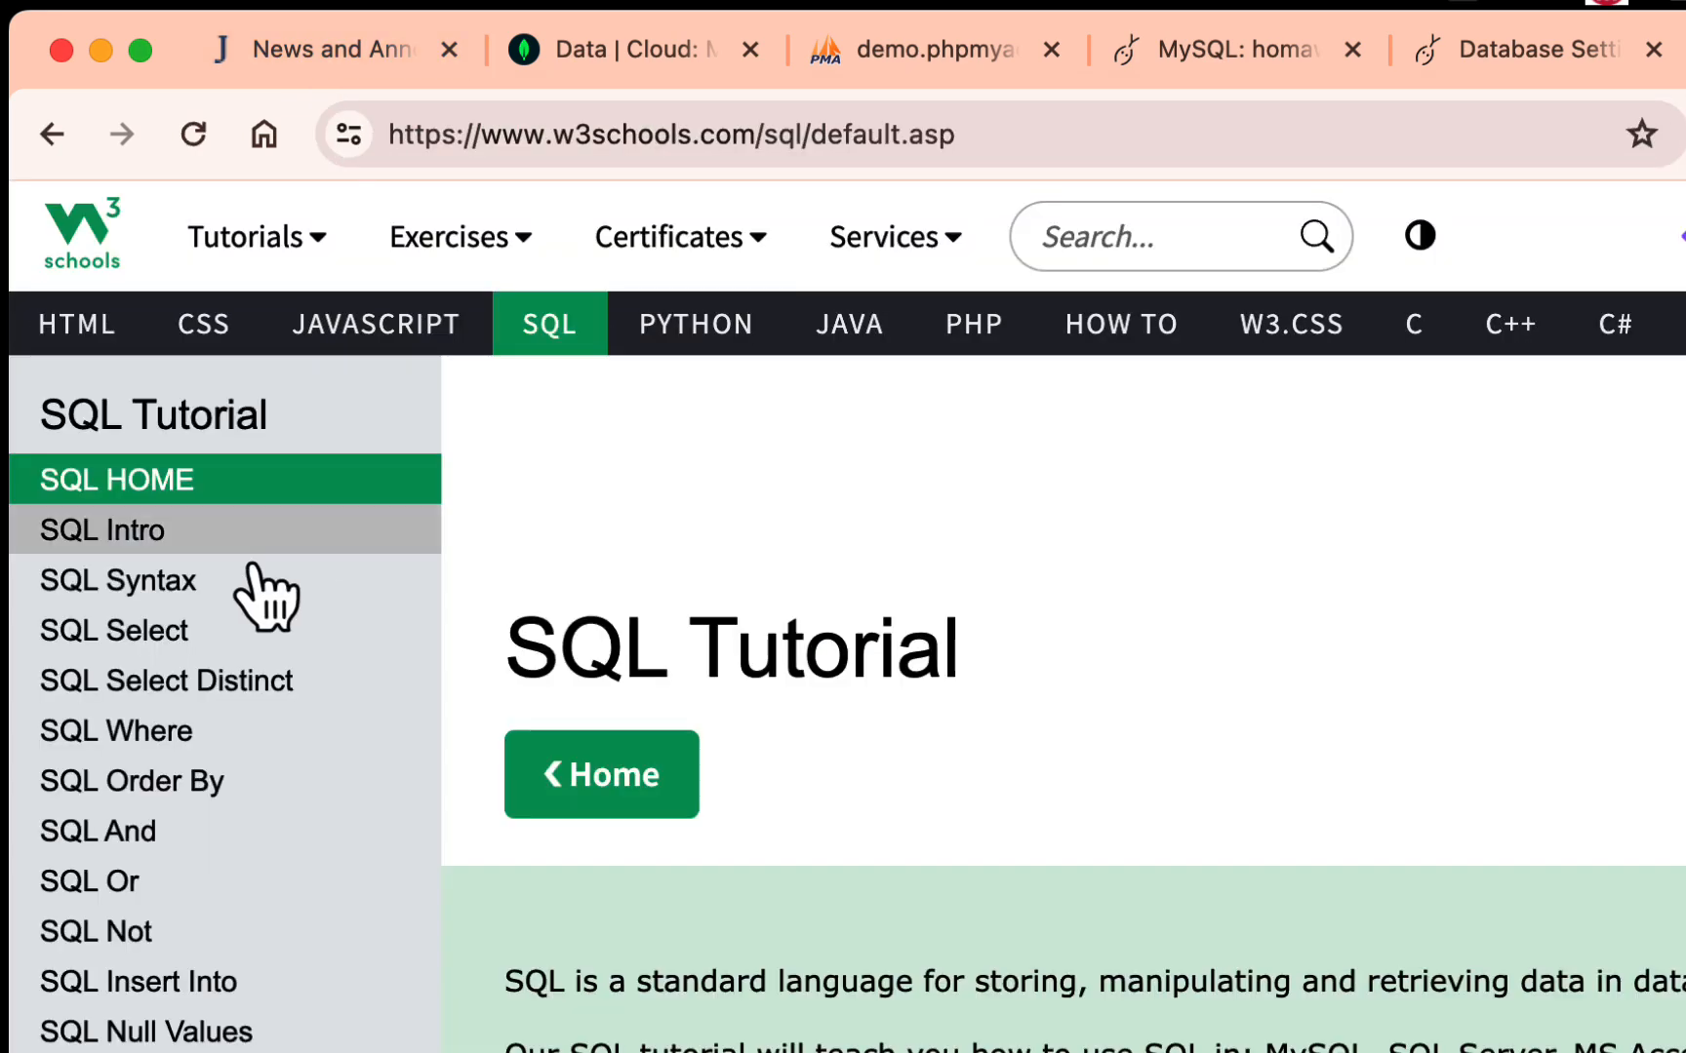
pyautogui.click(200, 786)
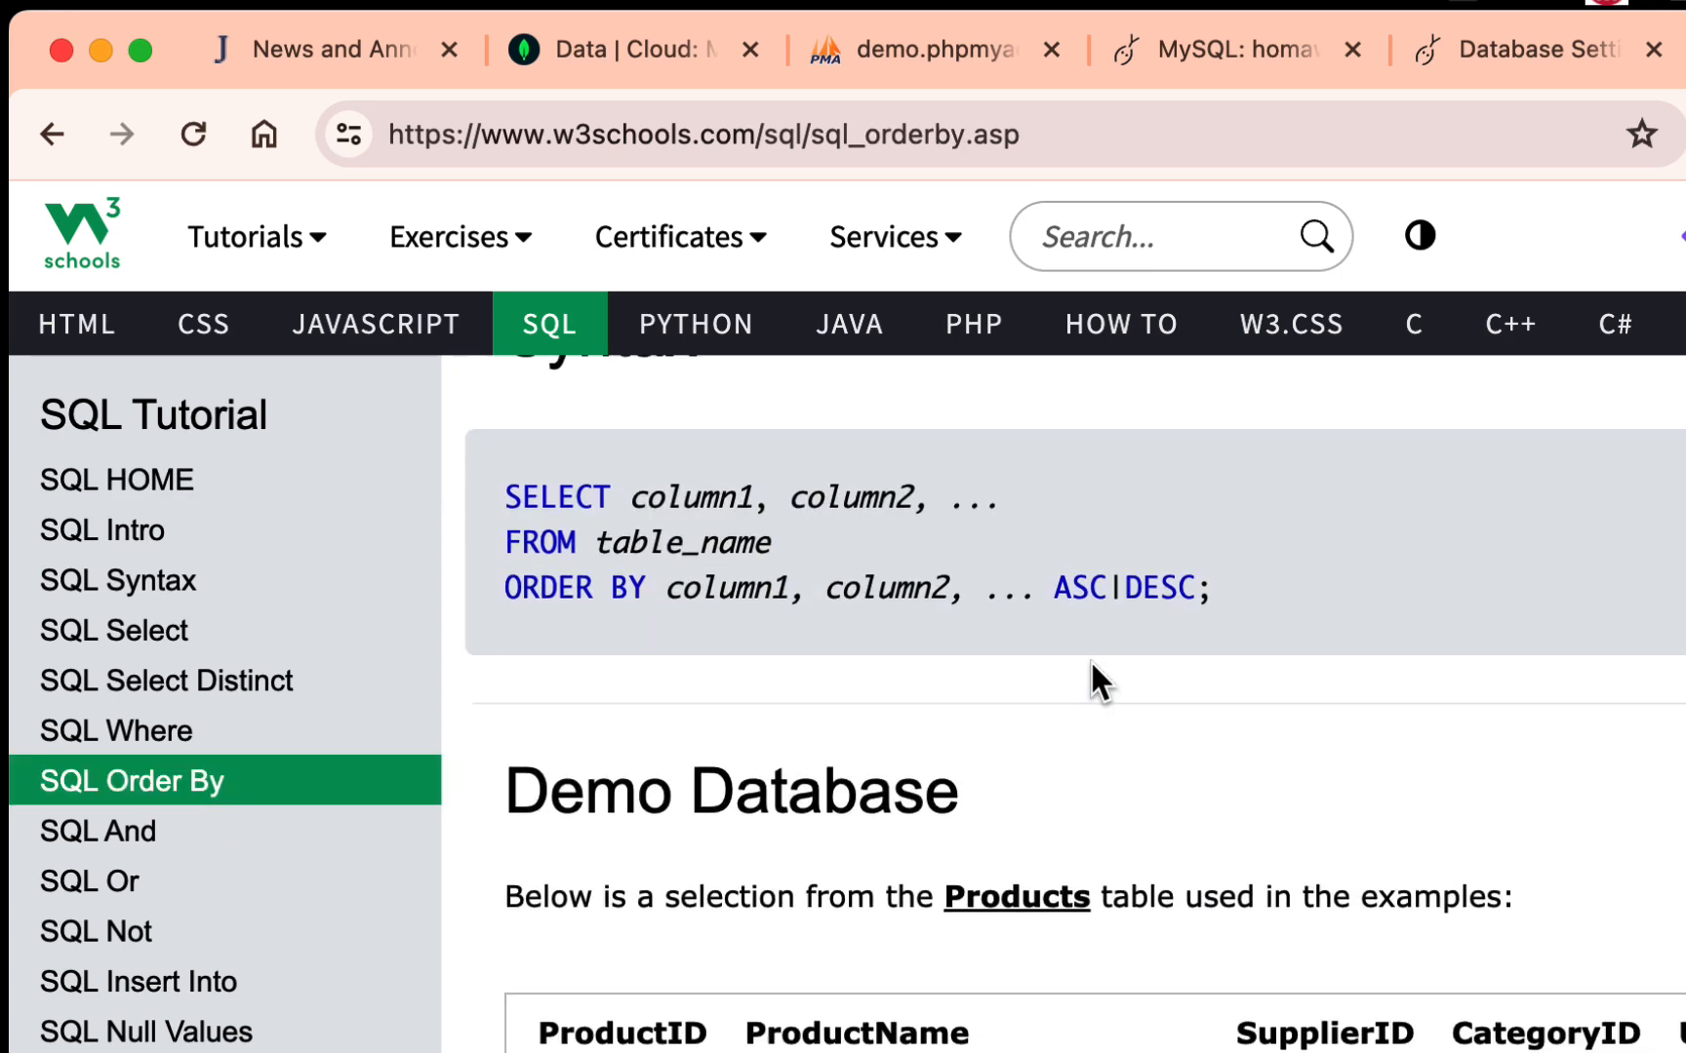
pyautogui.scroll(-15, 912, 897)
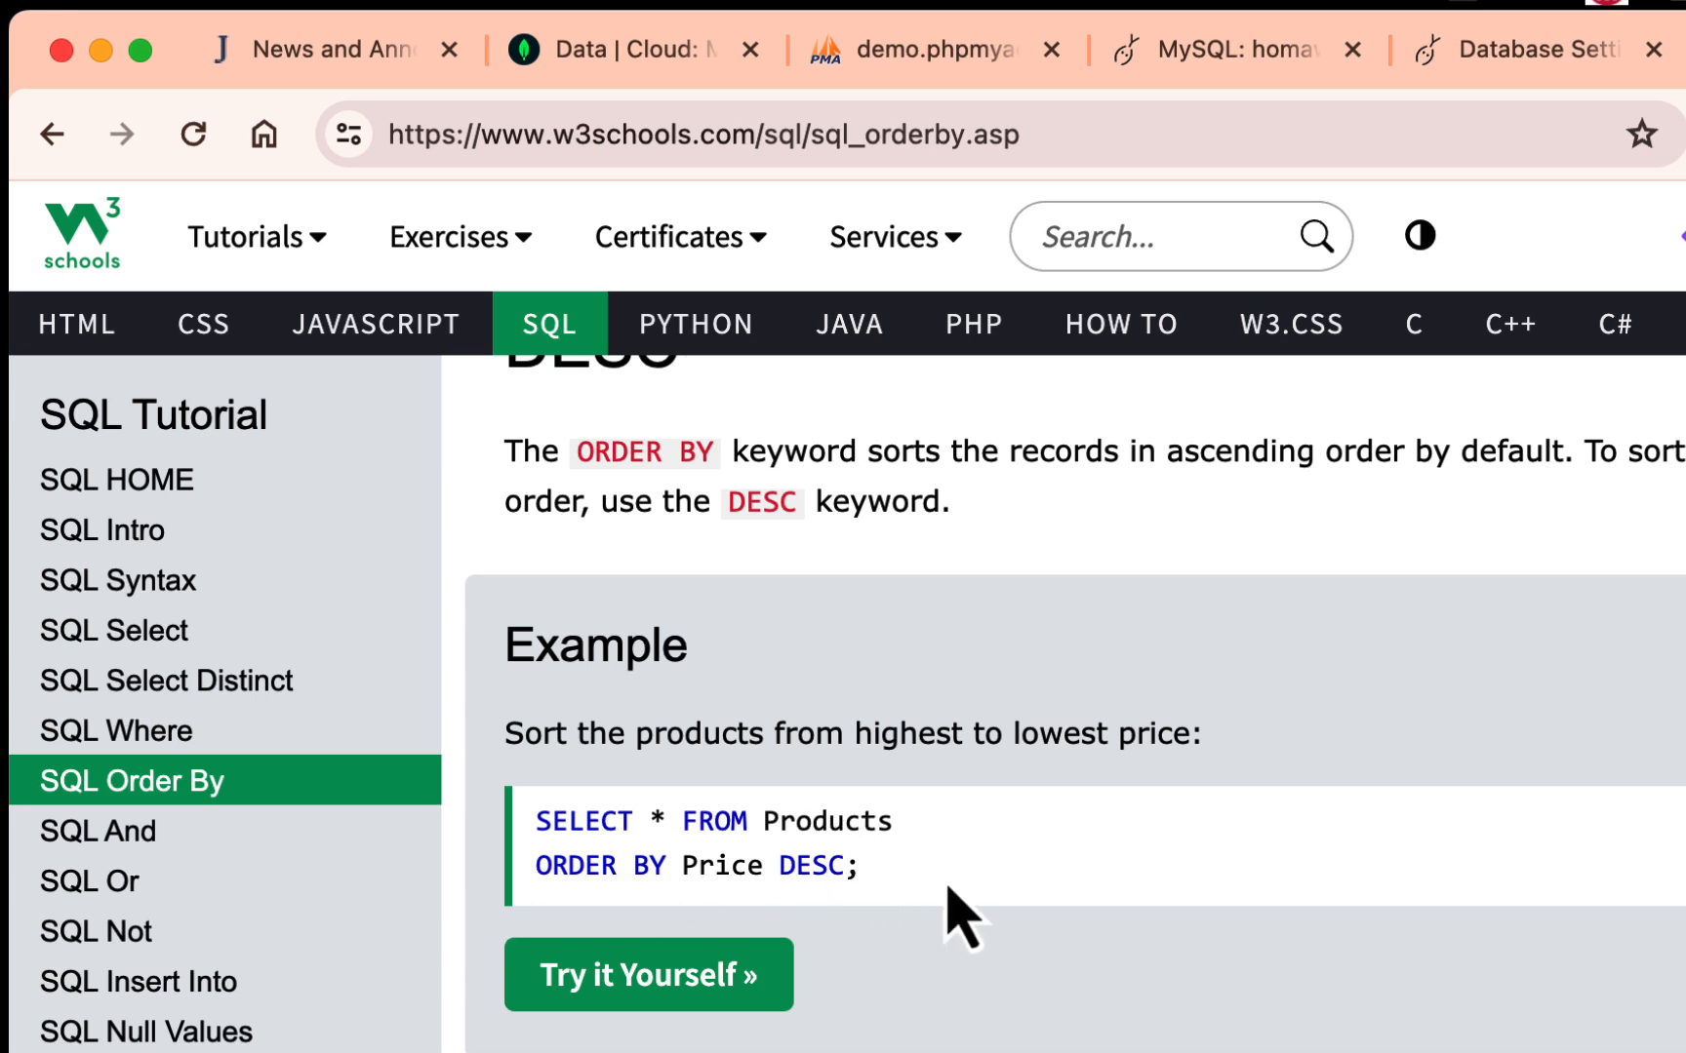
pyautogui.scroll(-2, 1061, 831)
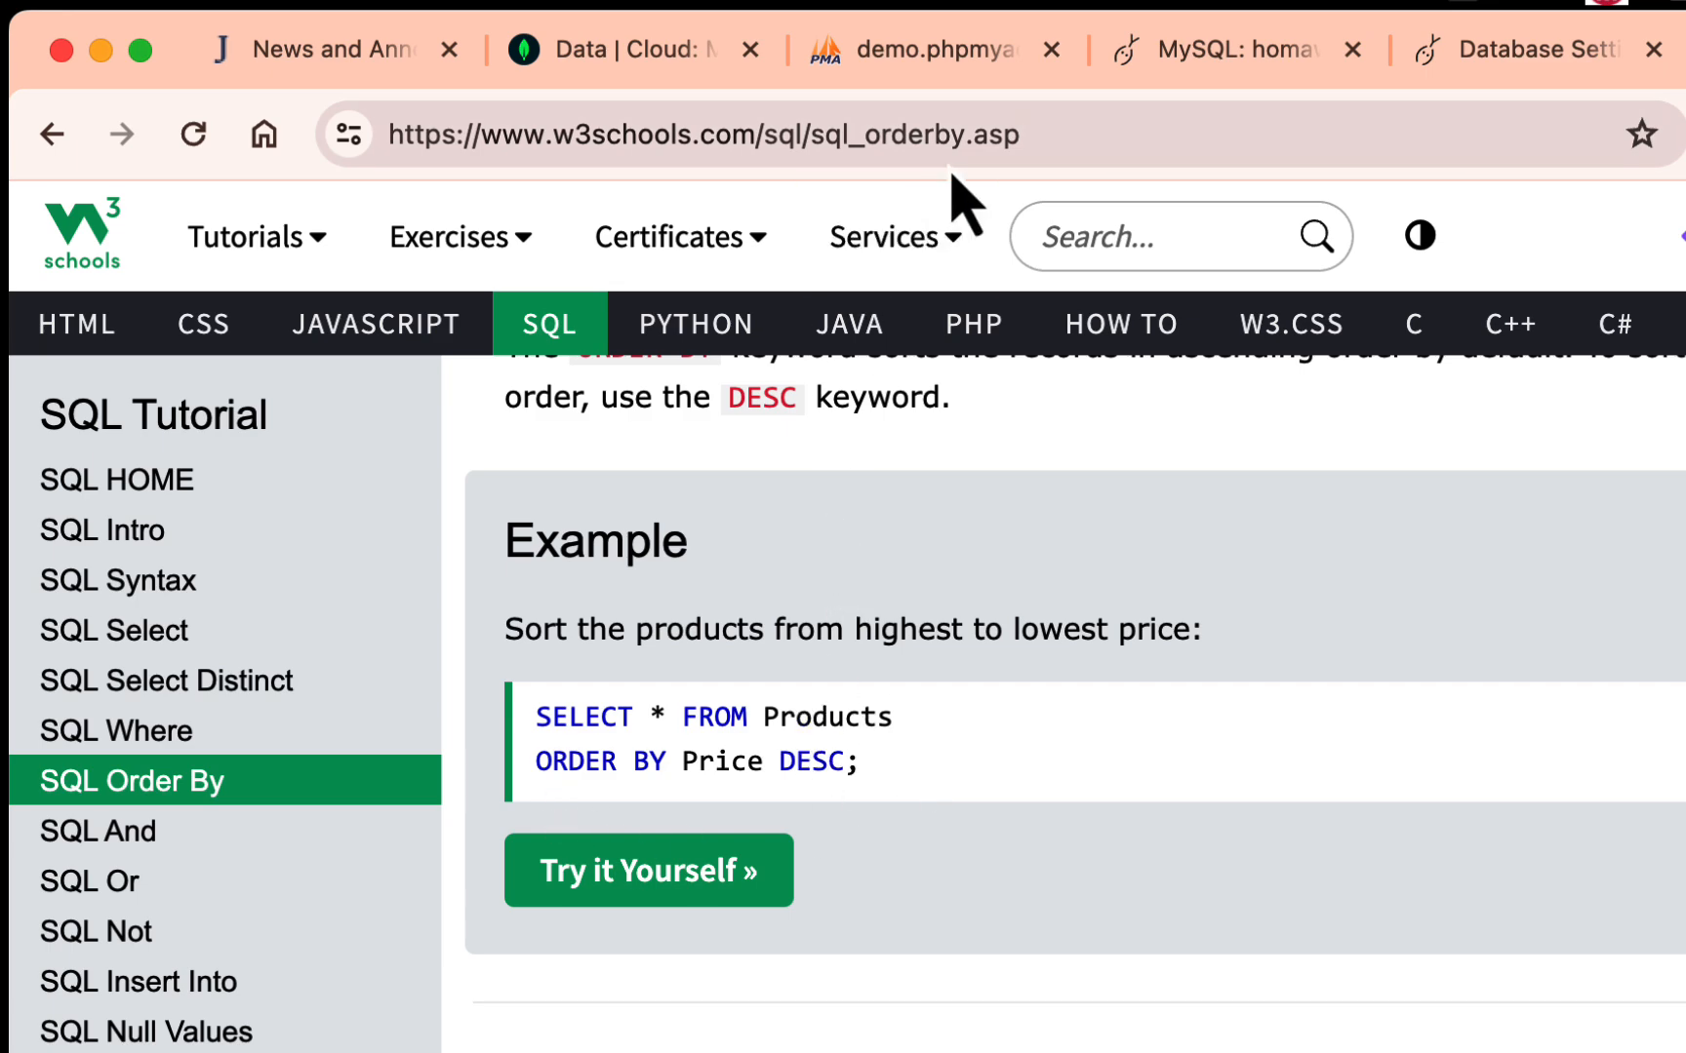
# - Return to phpMyAdmin, add ORDER BY `age` before ASC in the `age` <26 query, and run it
pyautogui.click(964, 54)
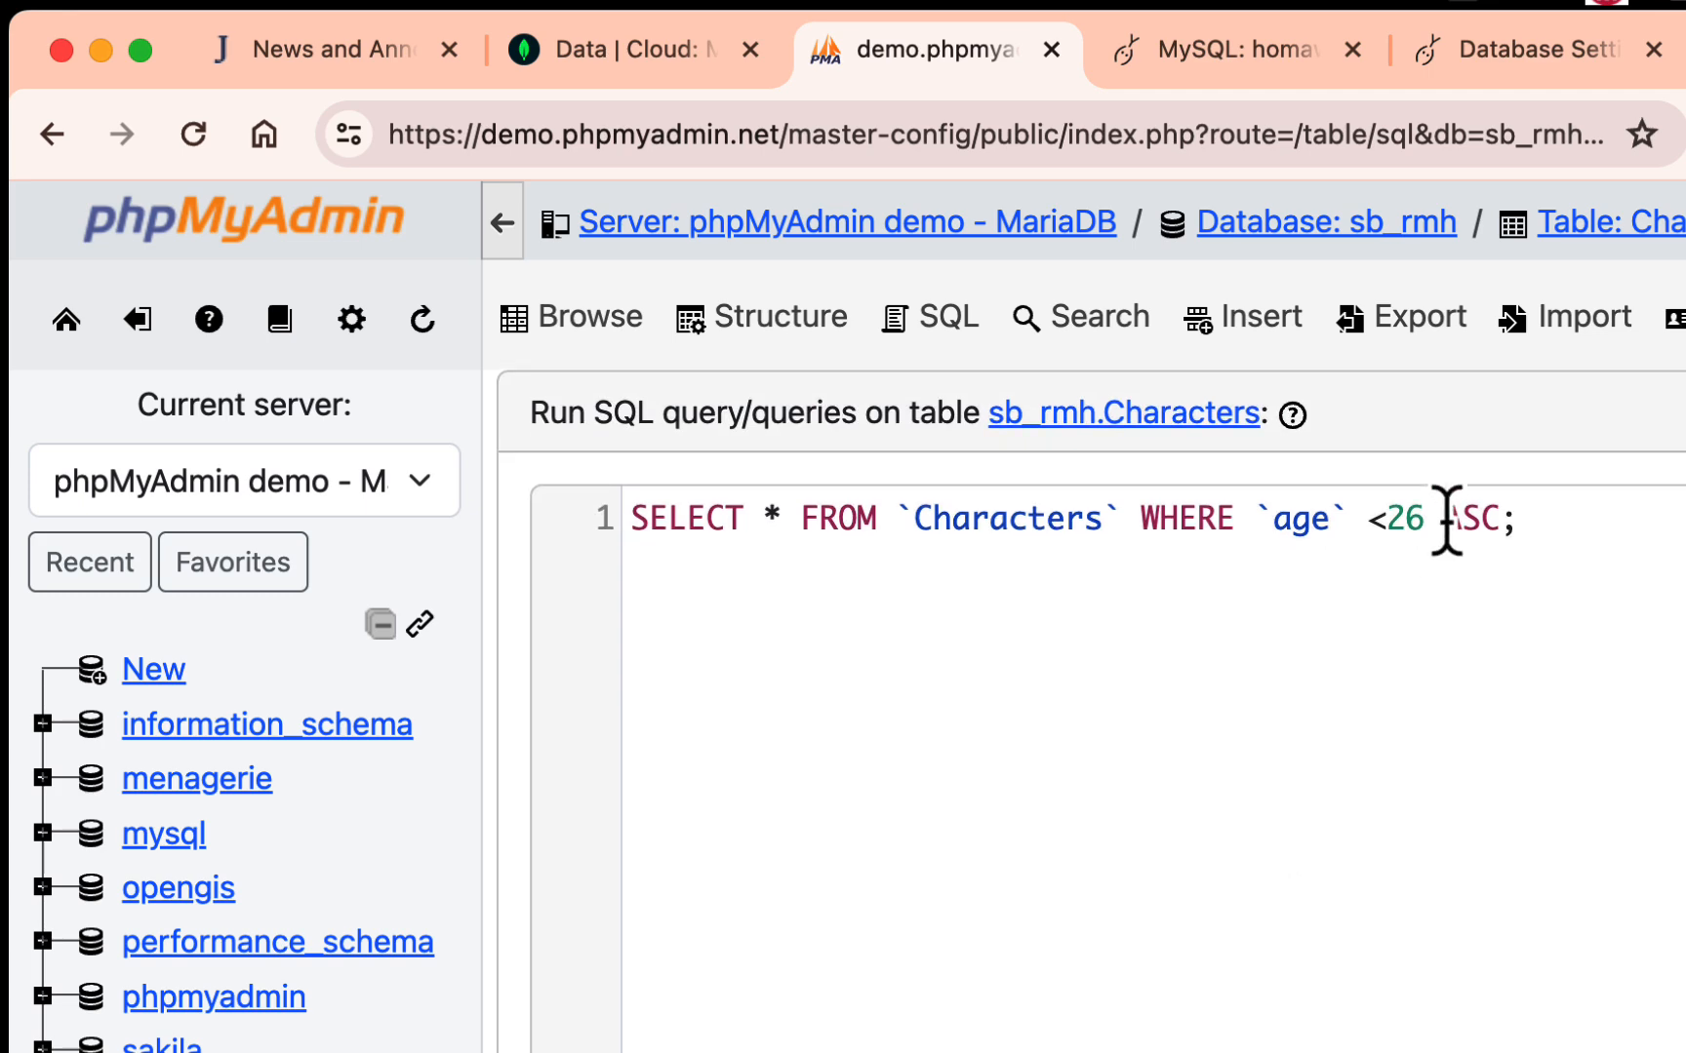
pyautogui.click(1440, 518)
pyautogui.write('ORDER BY ')
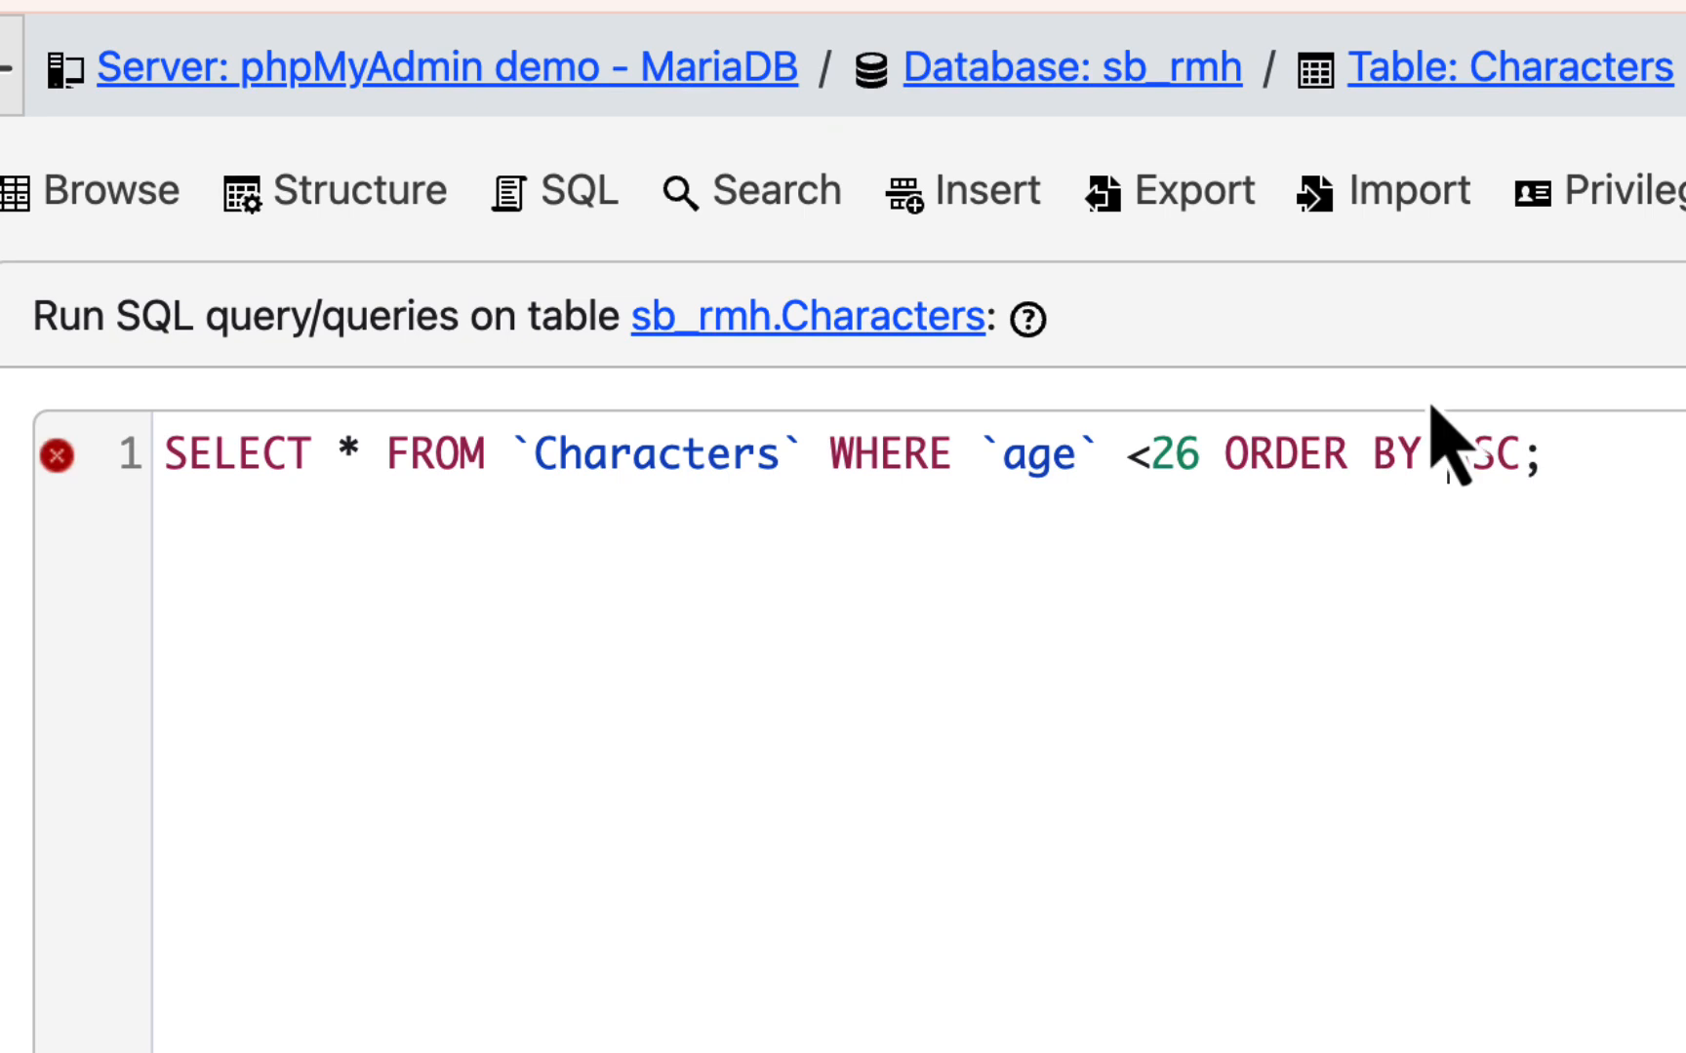
pyautogui.write('`age')
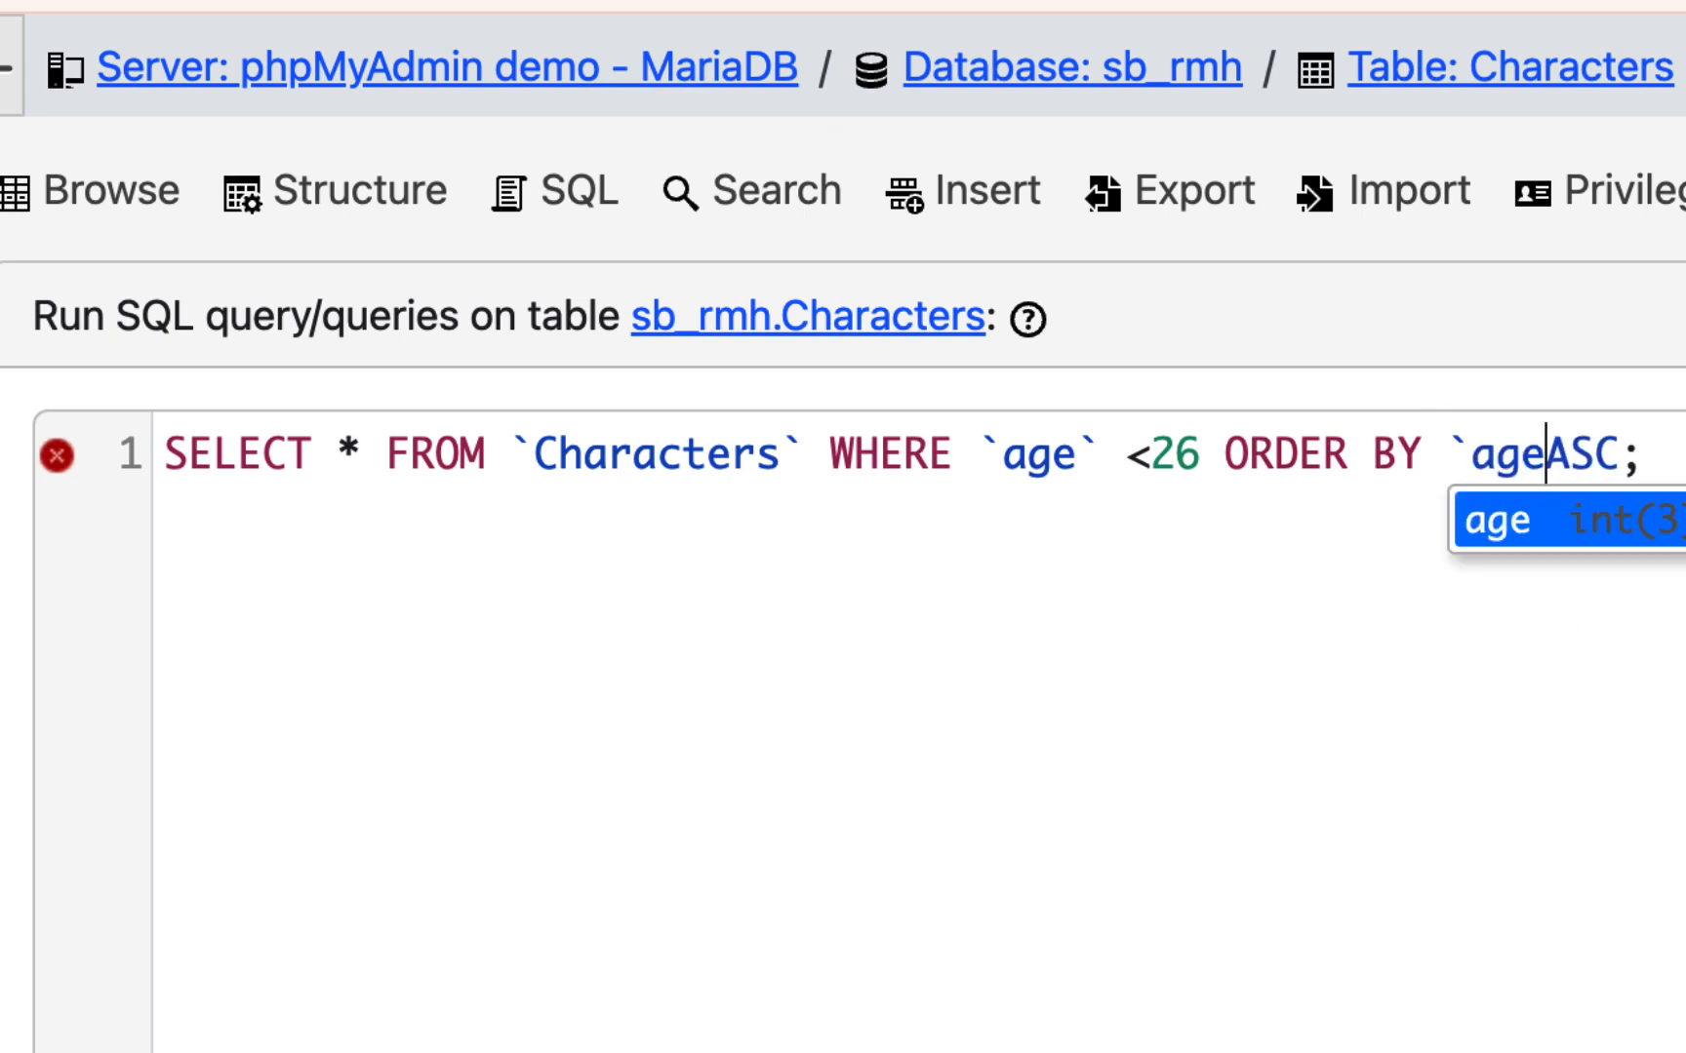
pyautogui.write("'")
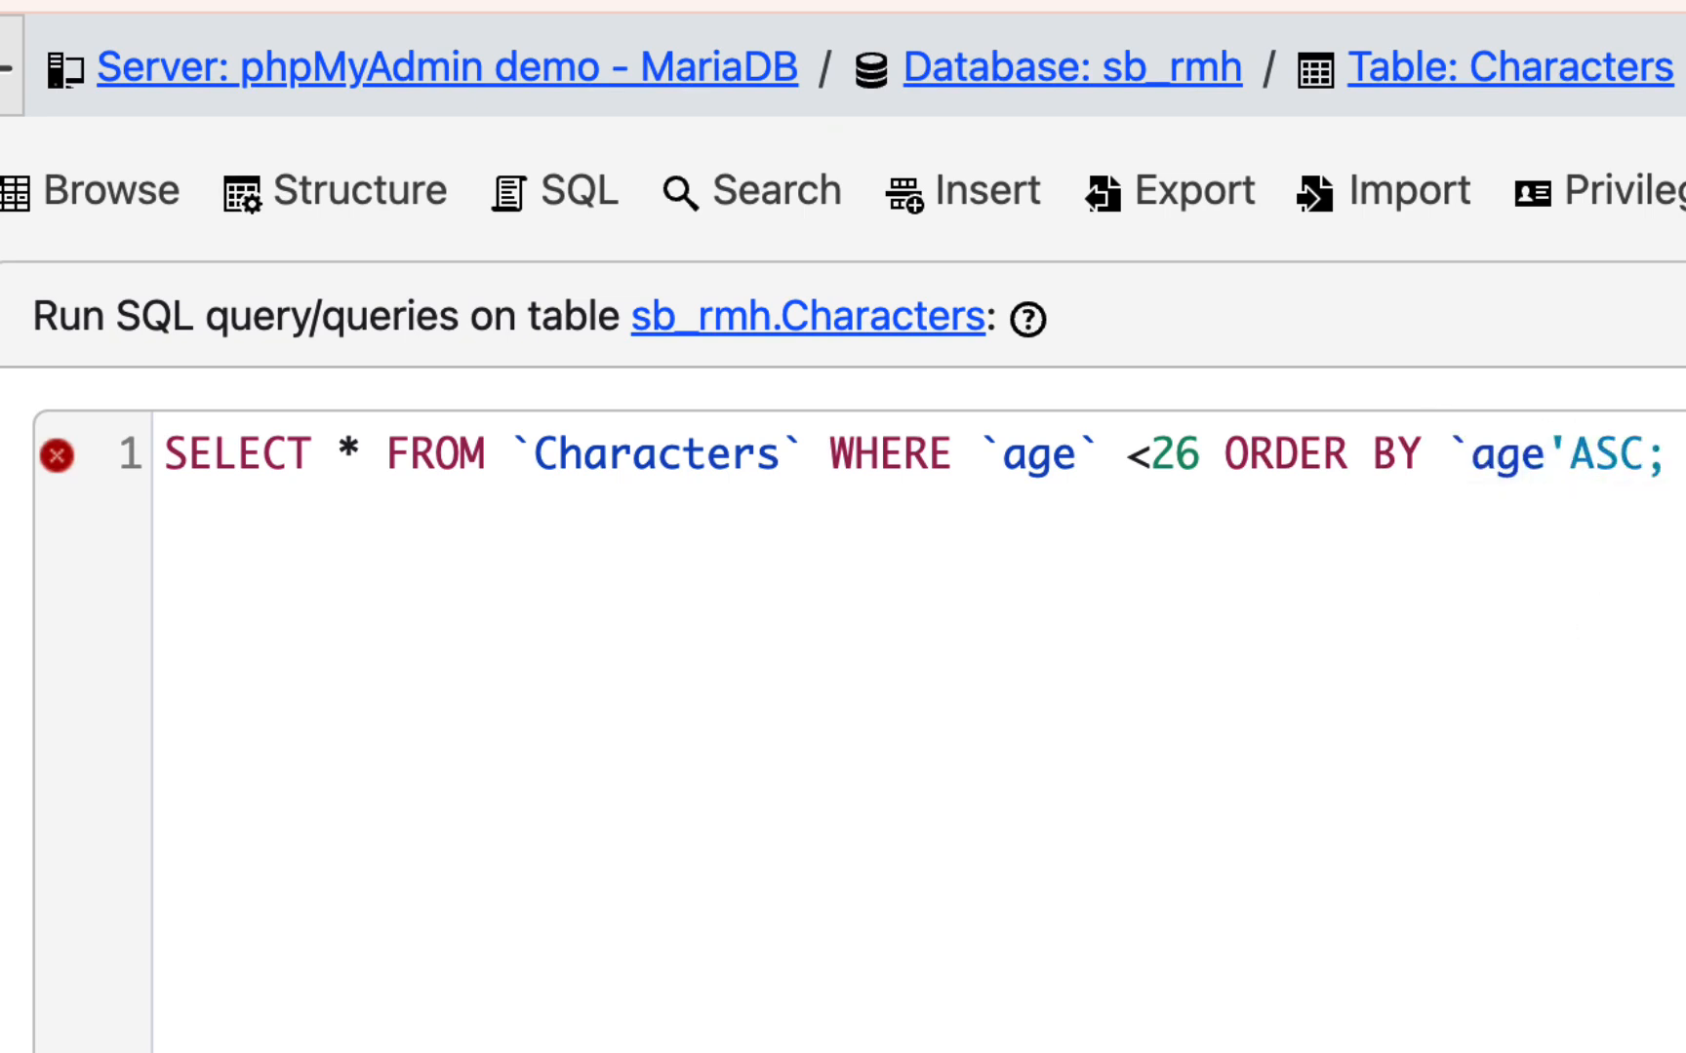
pyautogui.press('BackSpace')
pyautogui.write('`')
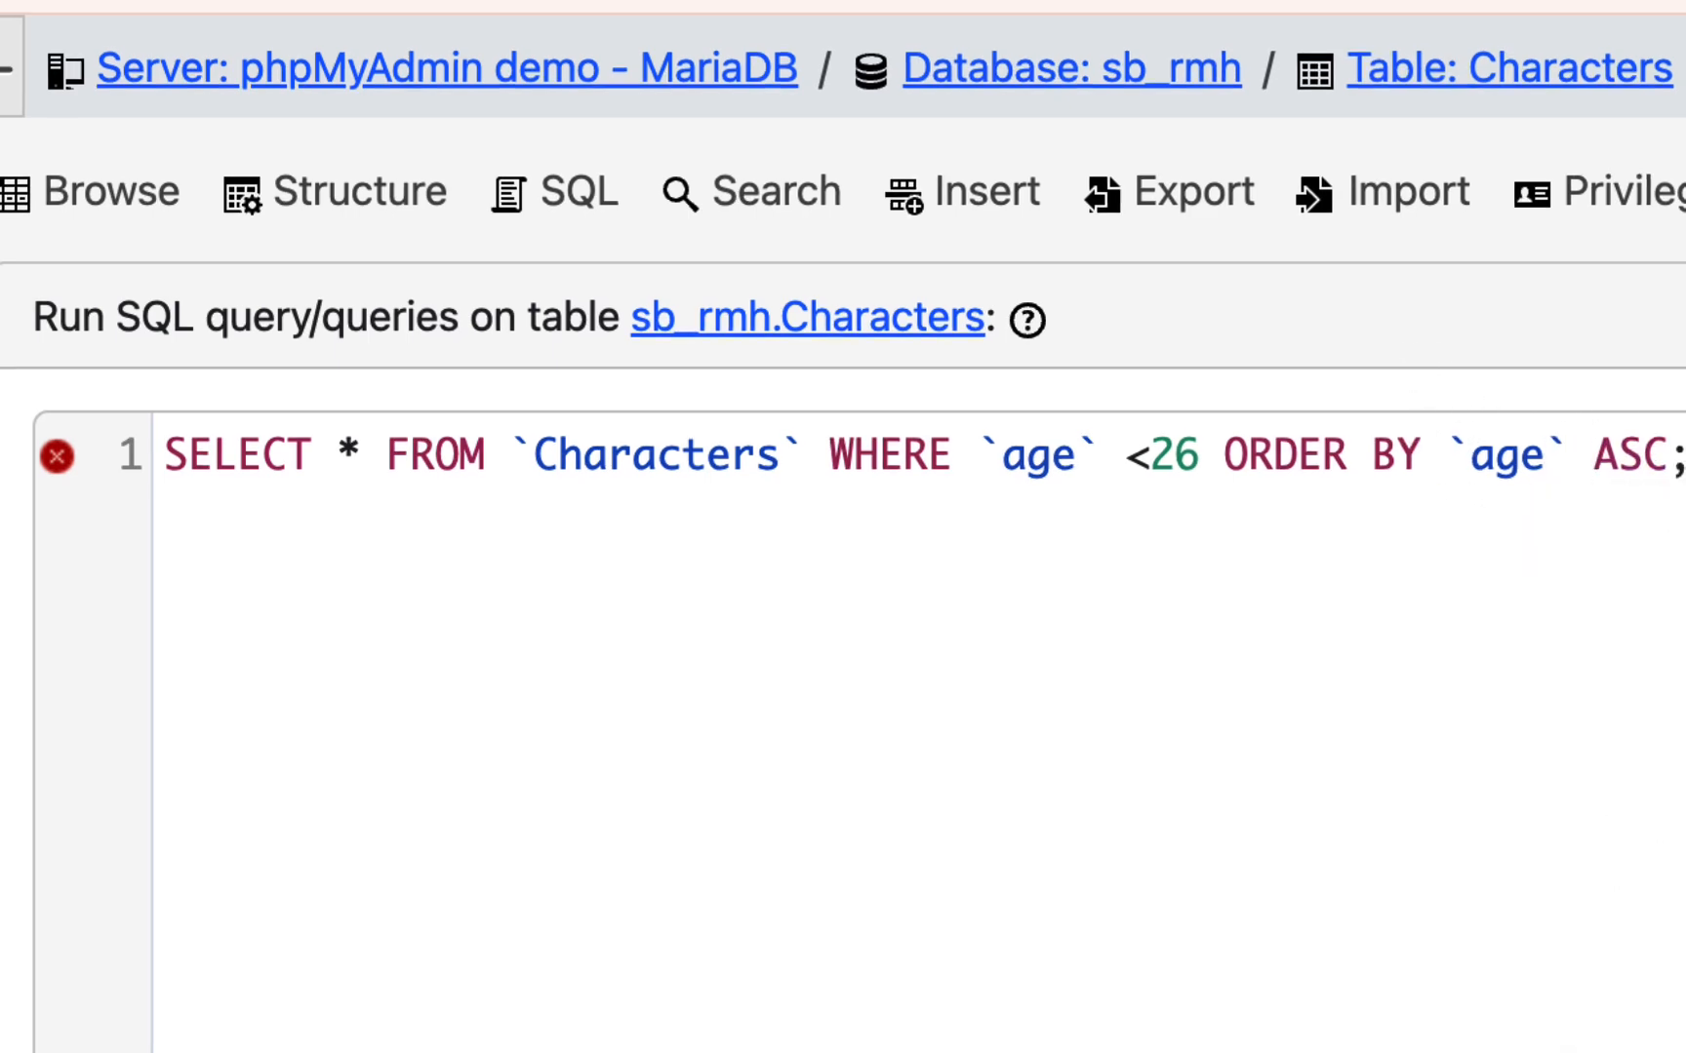
pyautogui.moveTo(57, 455)
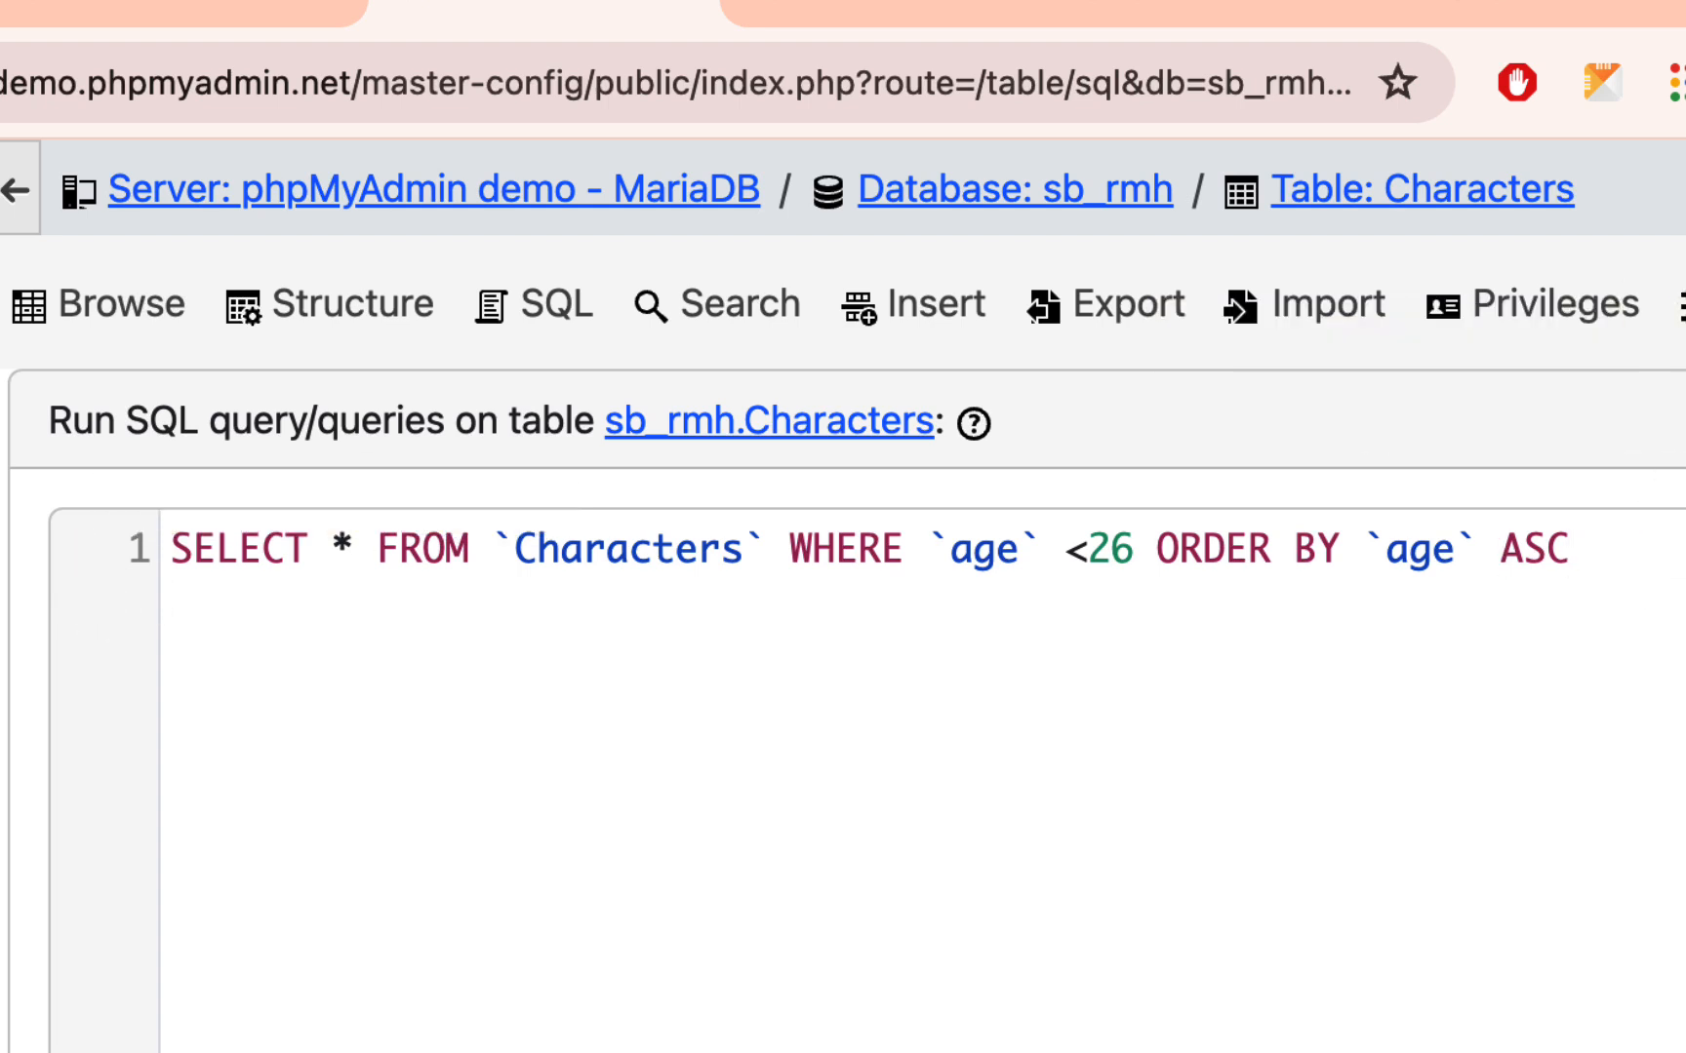
pyautogui.scroll(-5, 1460, 770)
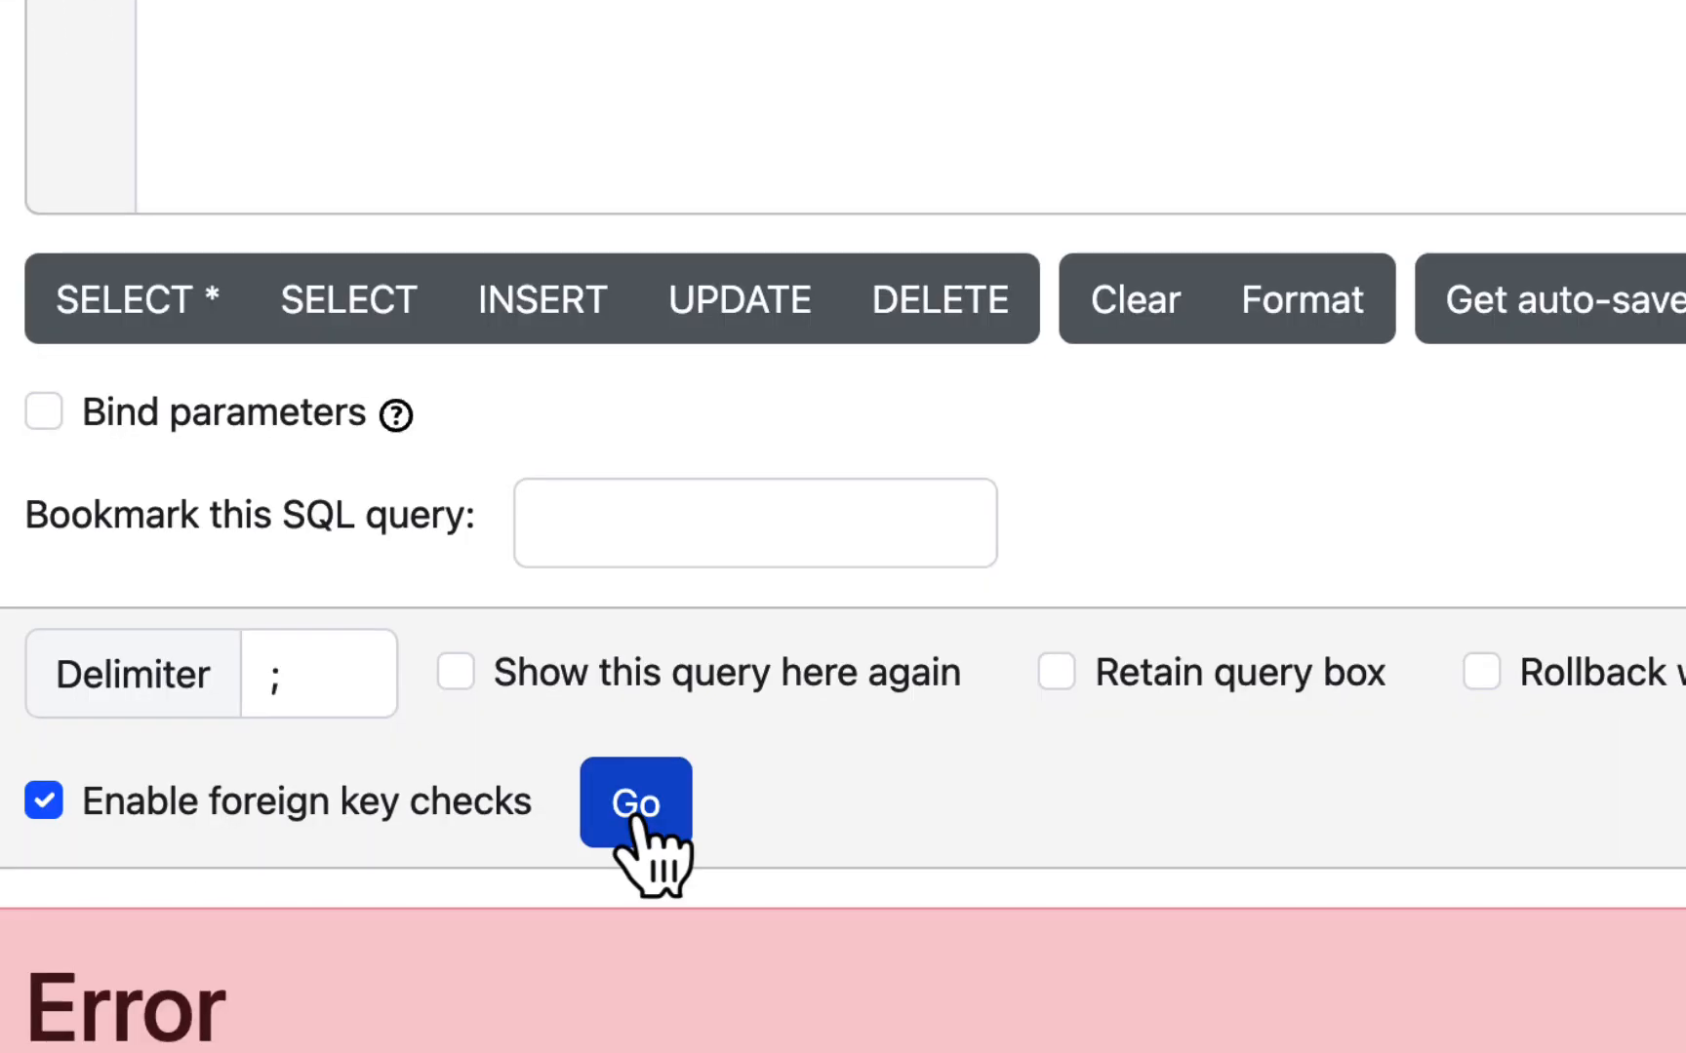
pyautogui.click(634, 822)
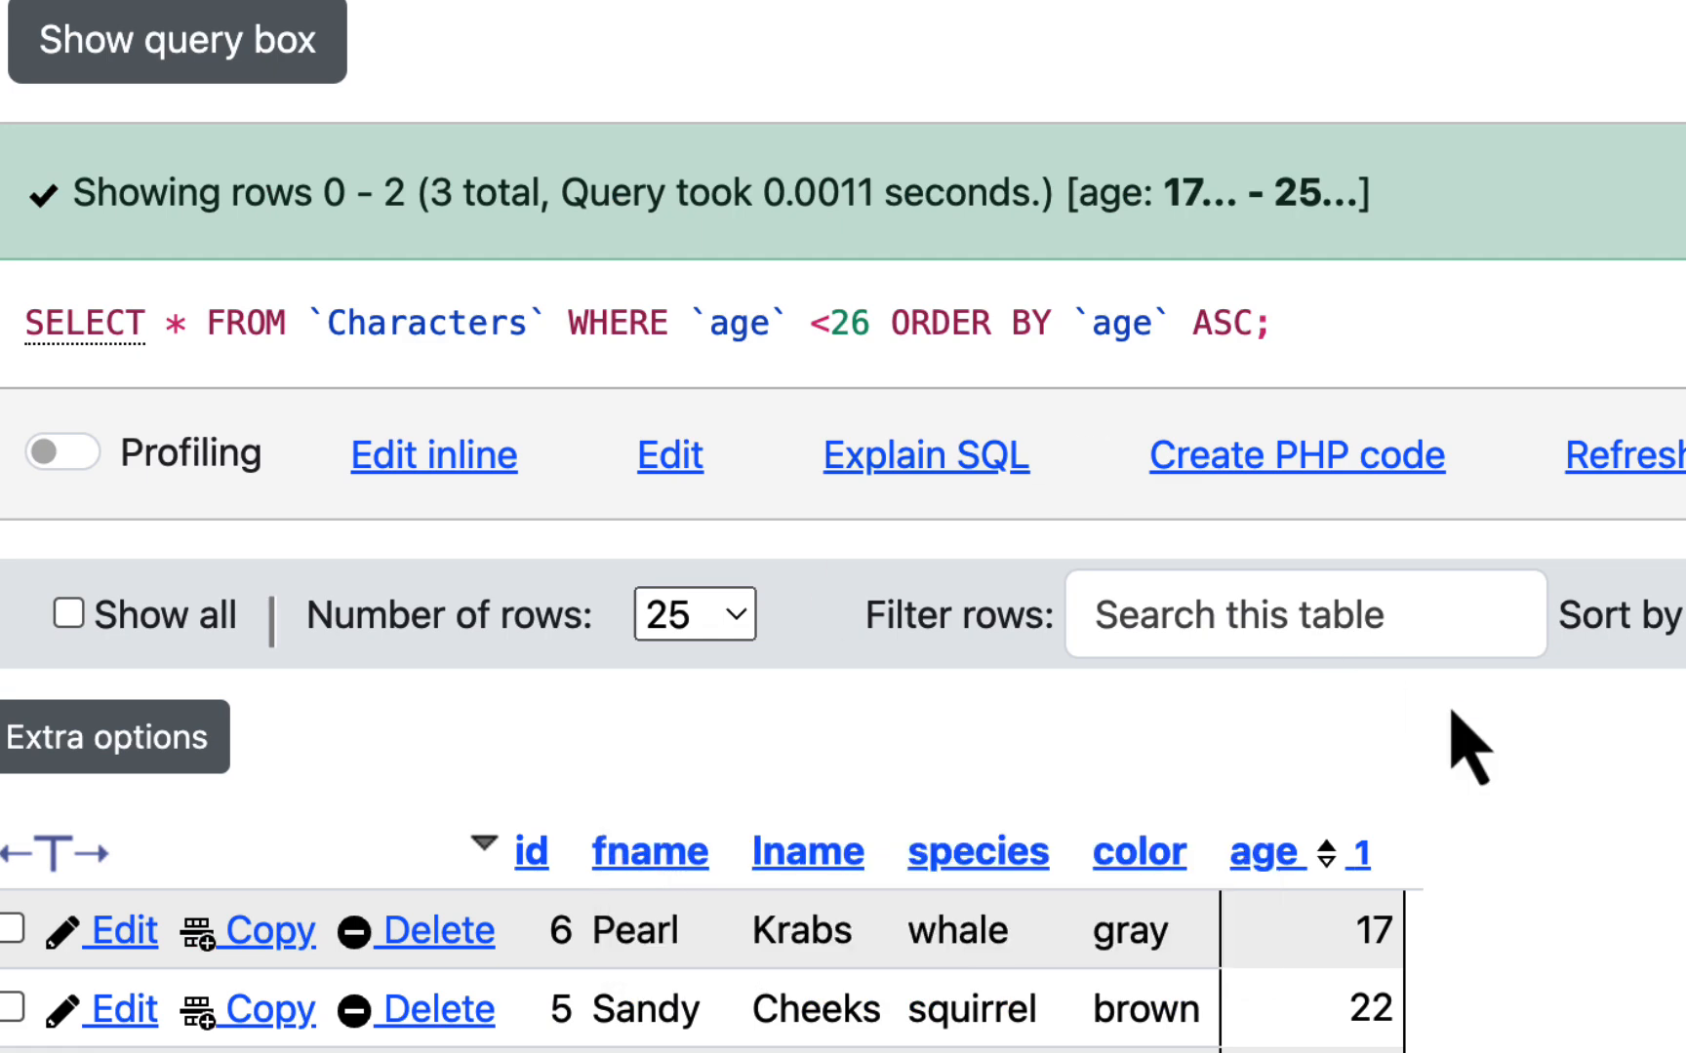
# - Review the Characters rows returned by the `age` <26 query sorted by age in ascending order
pyautogui.scroll(-3, 1648, 727)
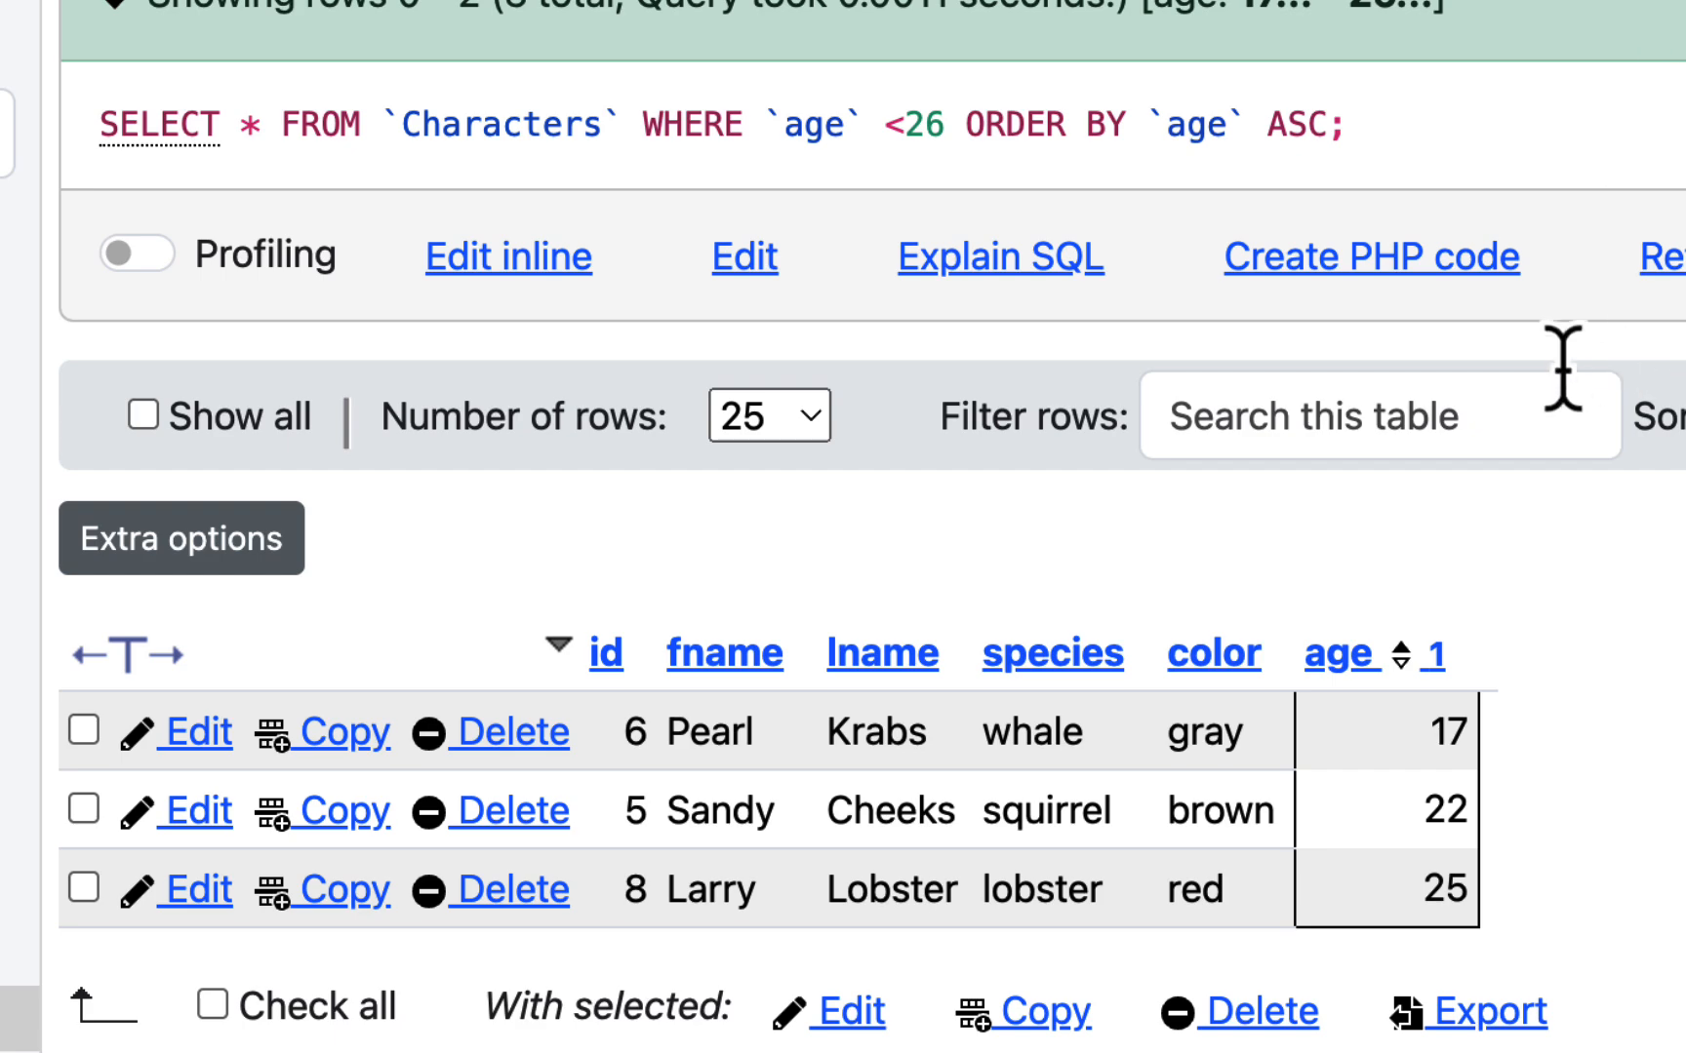
pyautogui.scroll(-2, 1485, 433)
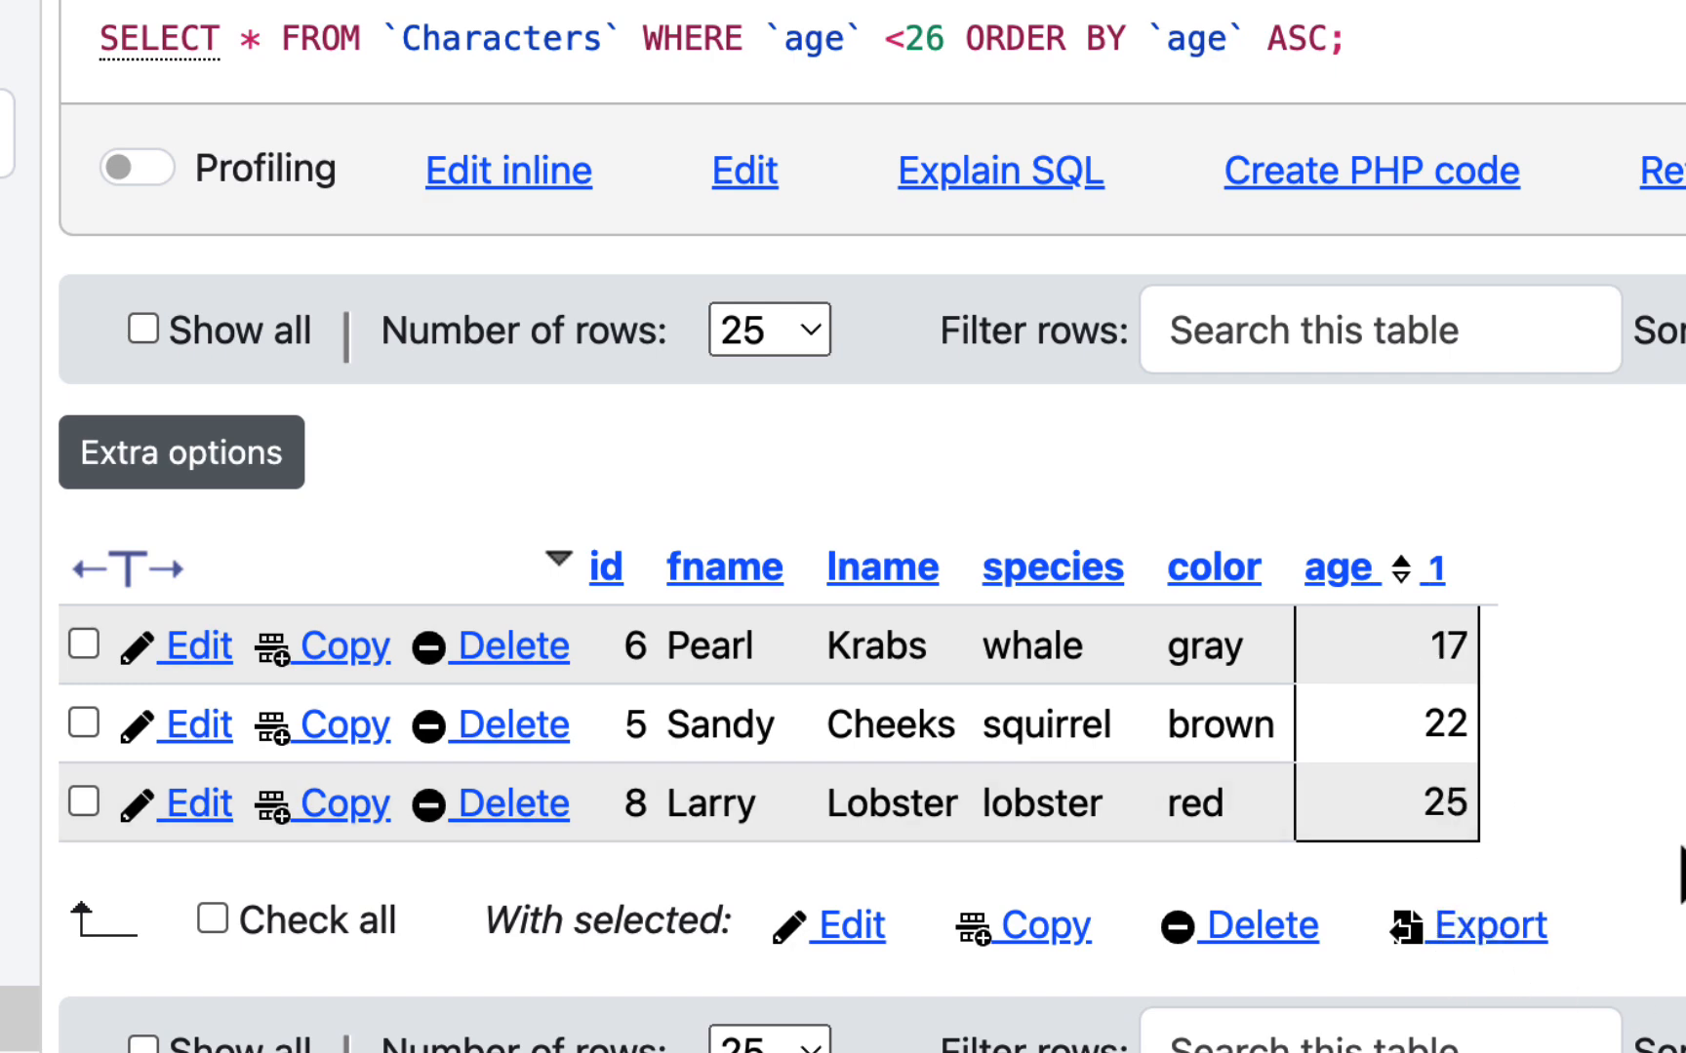
pyautogui.scroll(5, 1681, 873)
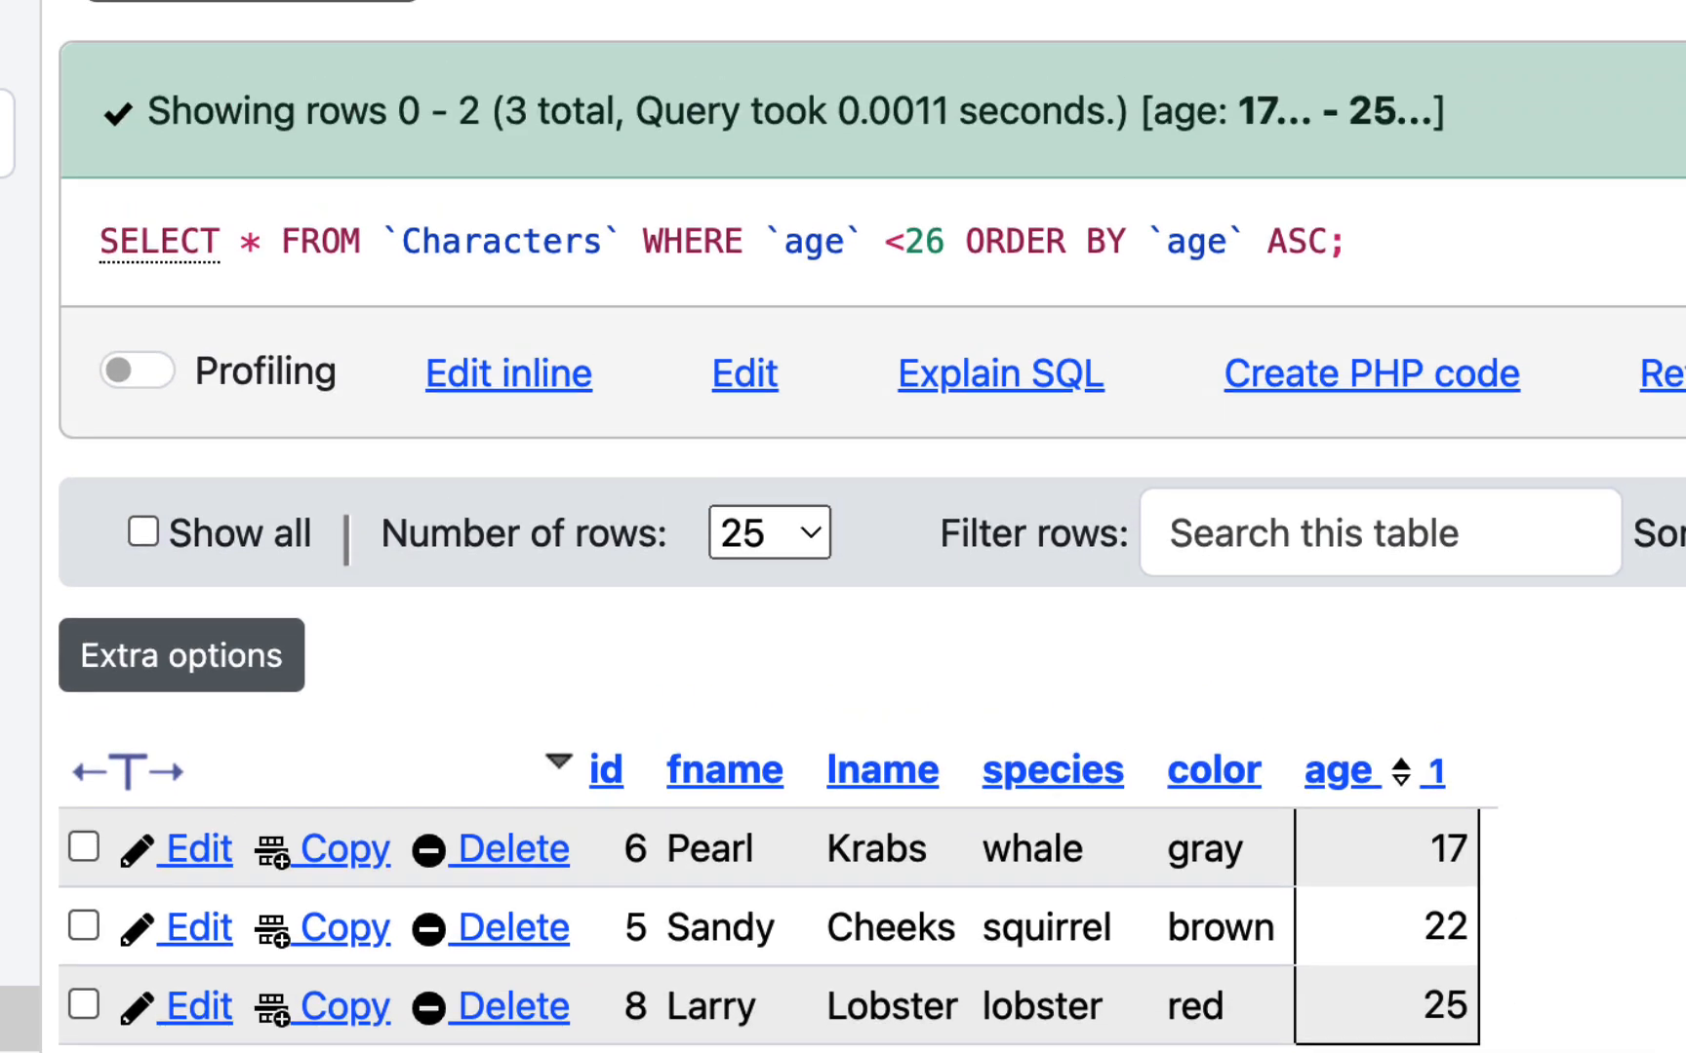
pyautogui.scroll(4, 871, 527)
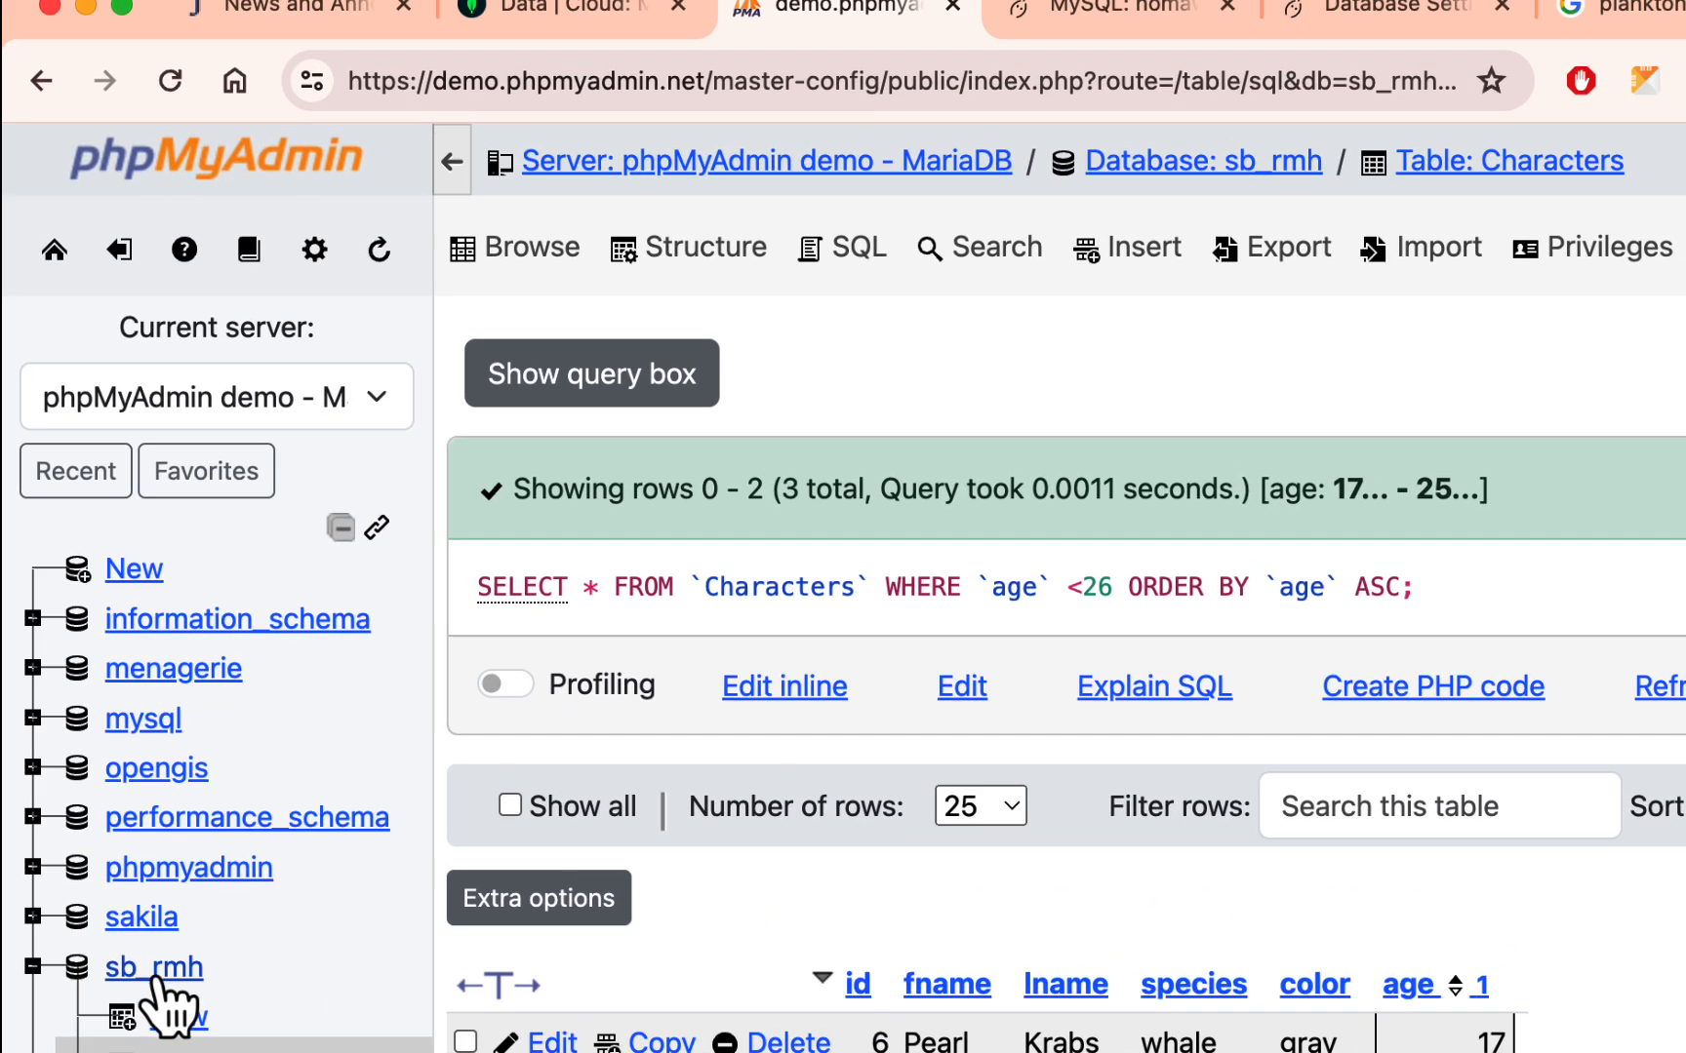
# - Open the export page for the sb_rmh database and choose the Custom export method
pyautogui.click(170, 973)
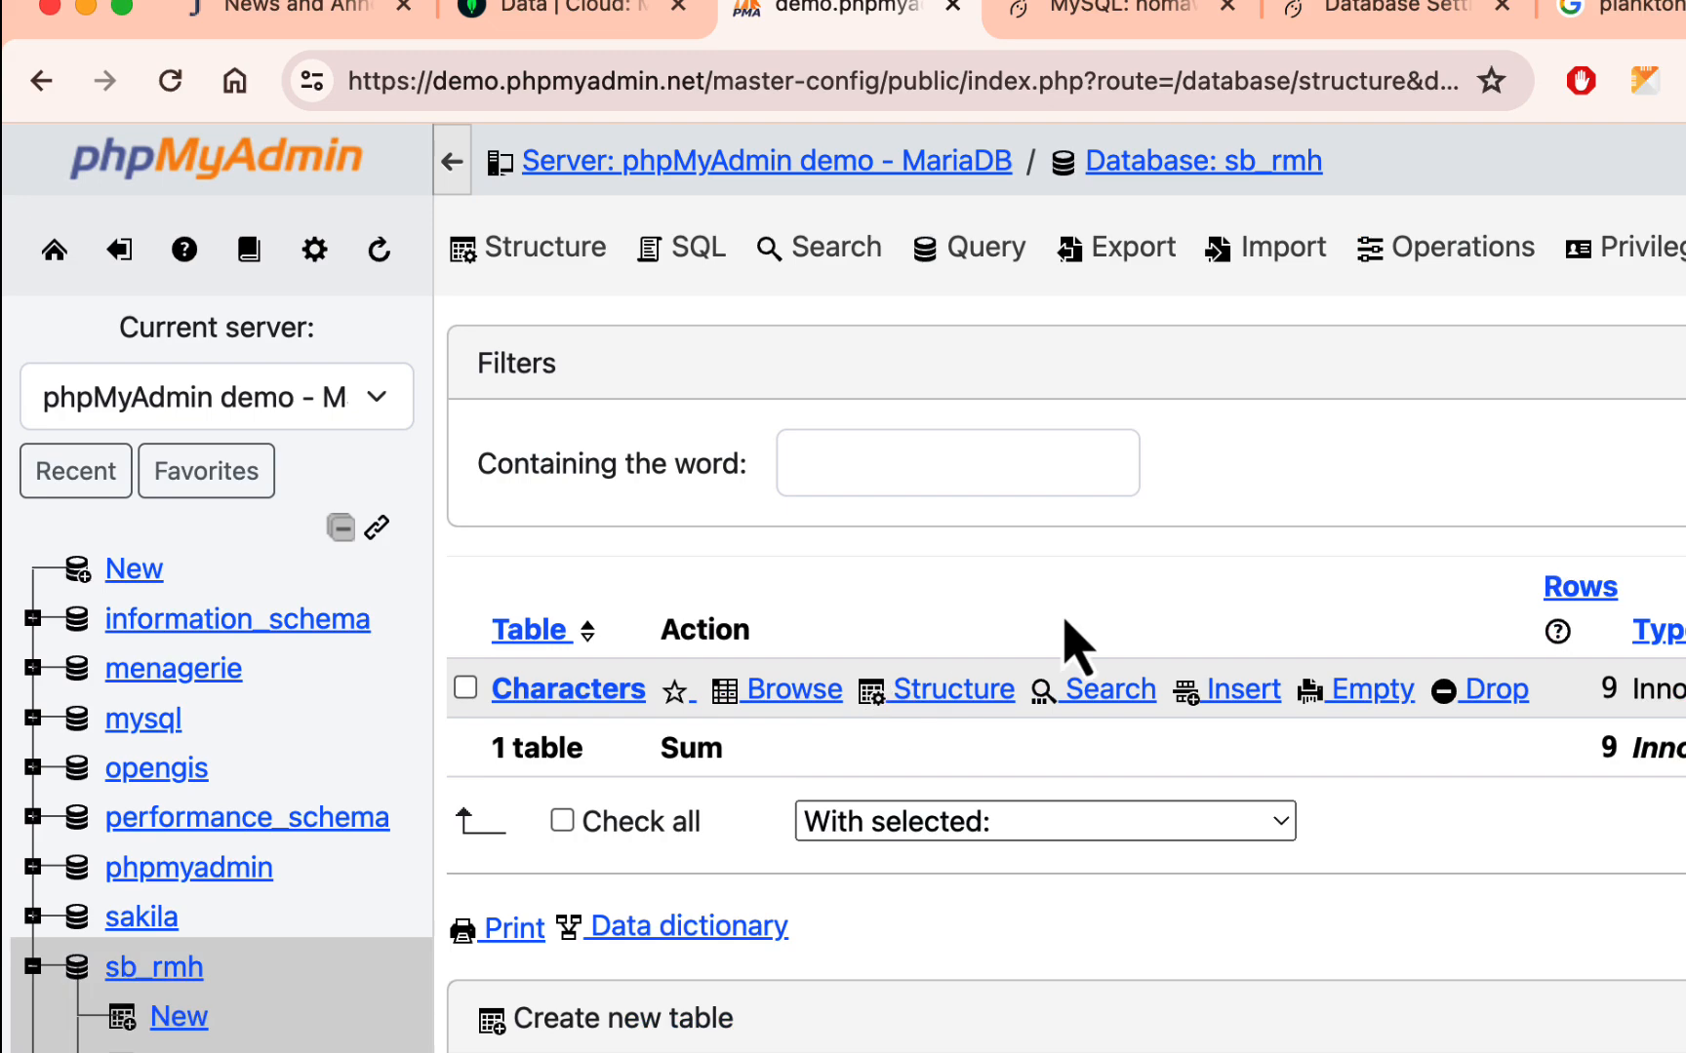
pyautogui.scroll(-2, 1268, 478)
pyautogui.scroll(2, 1268, 478)
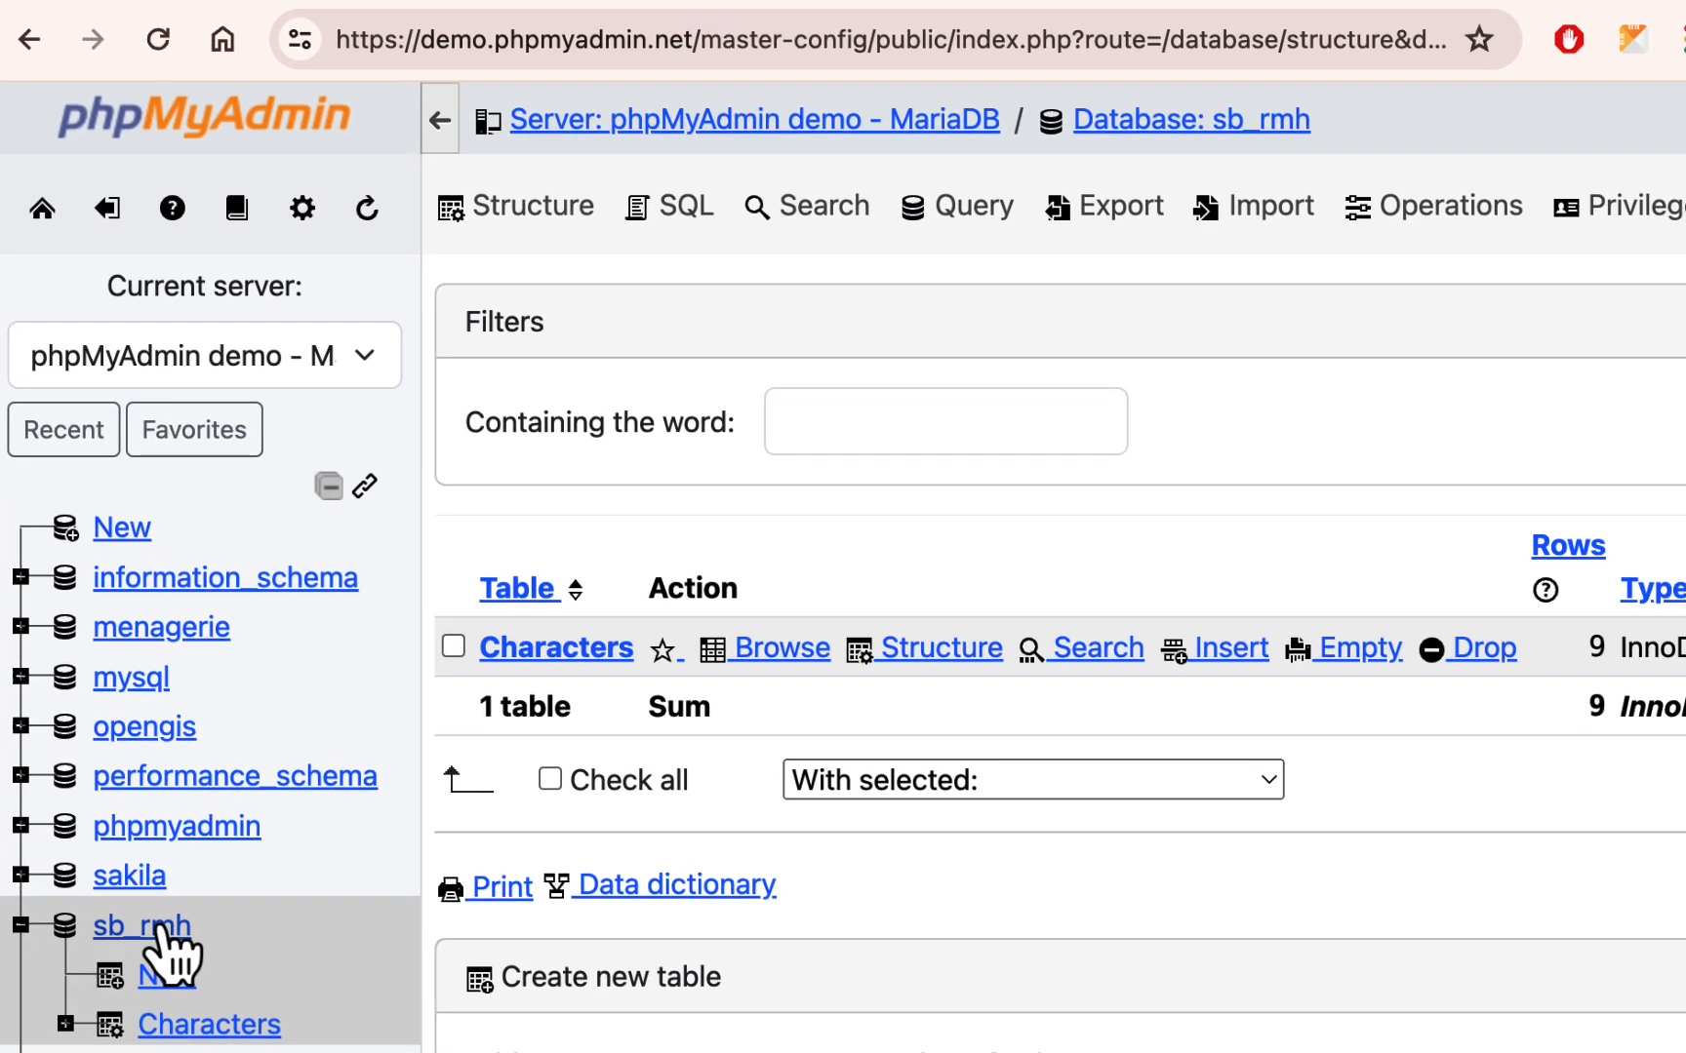
pyautogui.scroll(-1, 1107, 507)
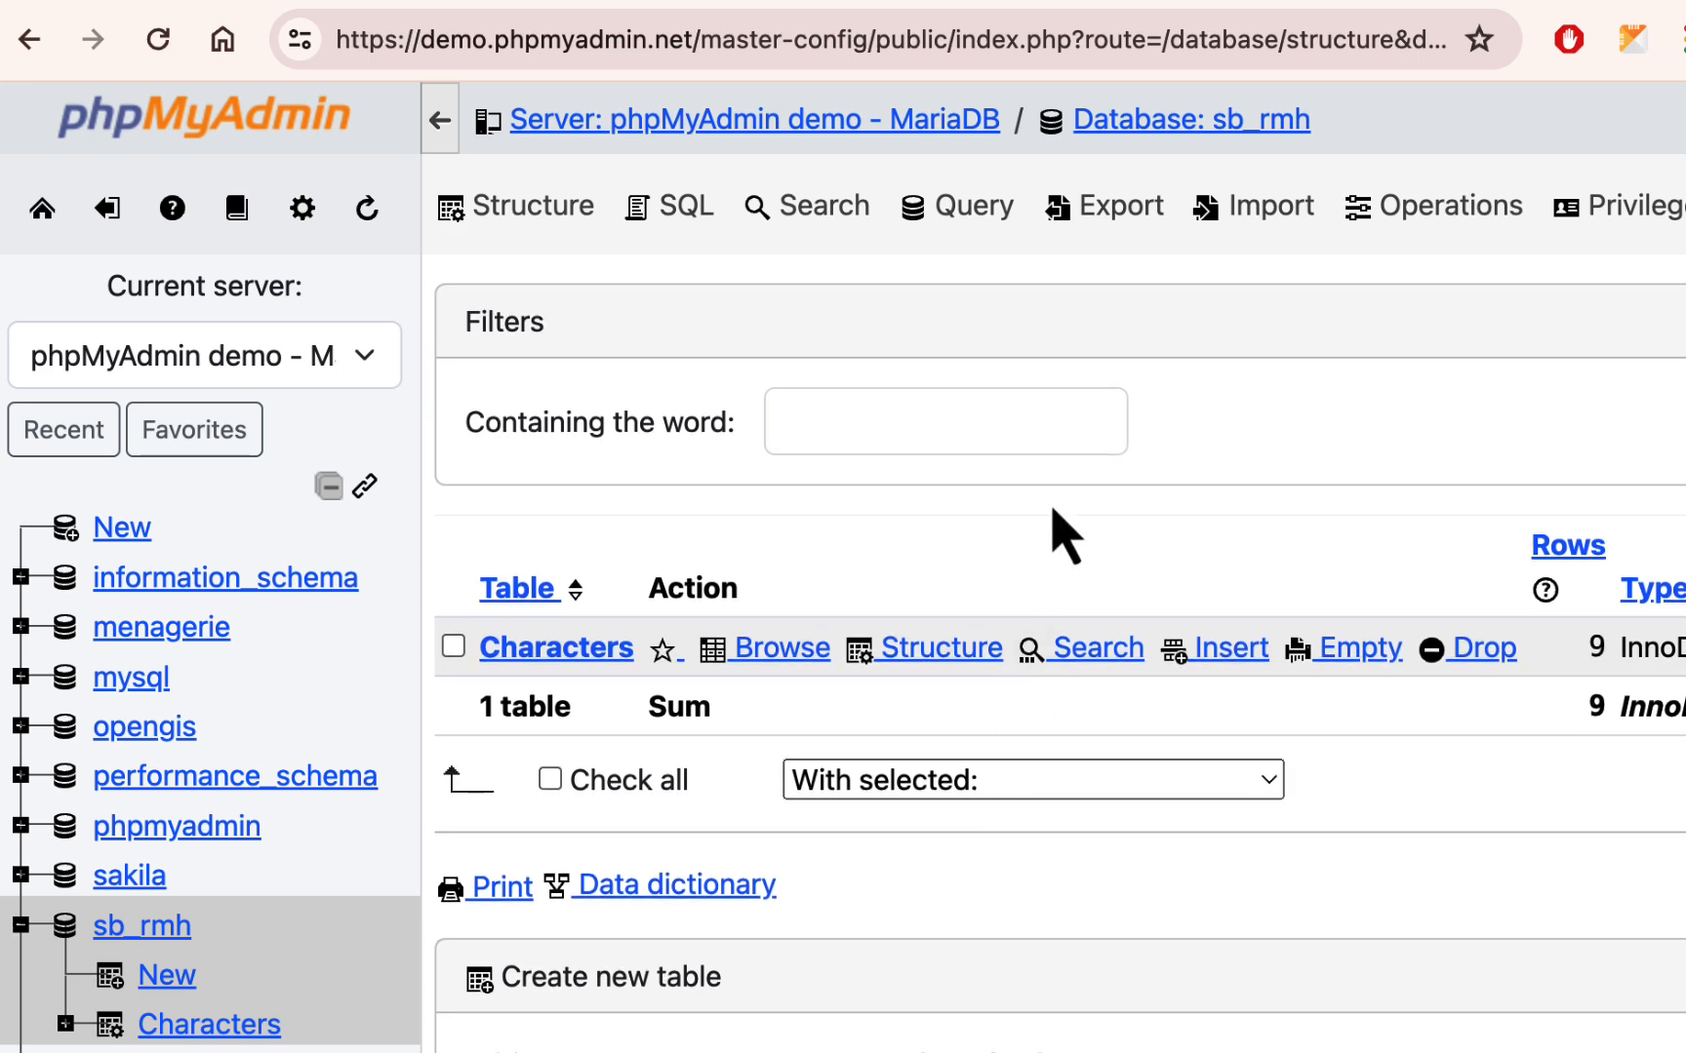
pyautogui.click(1130, 207)
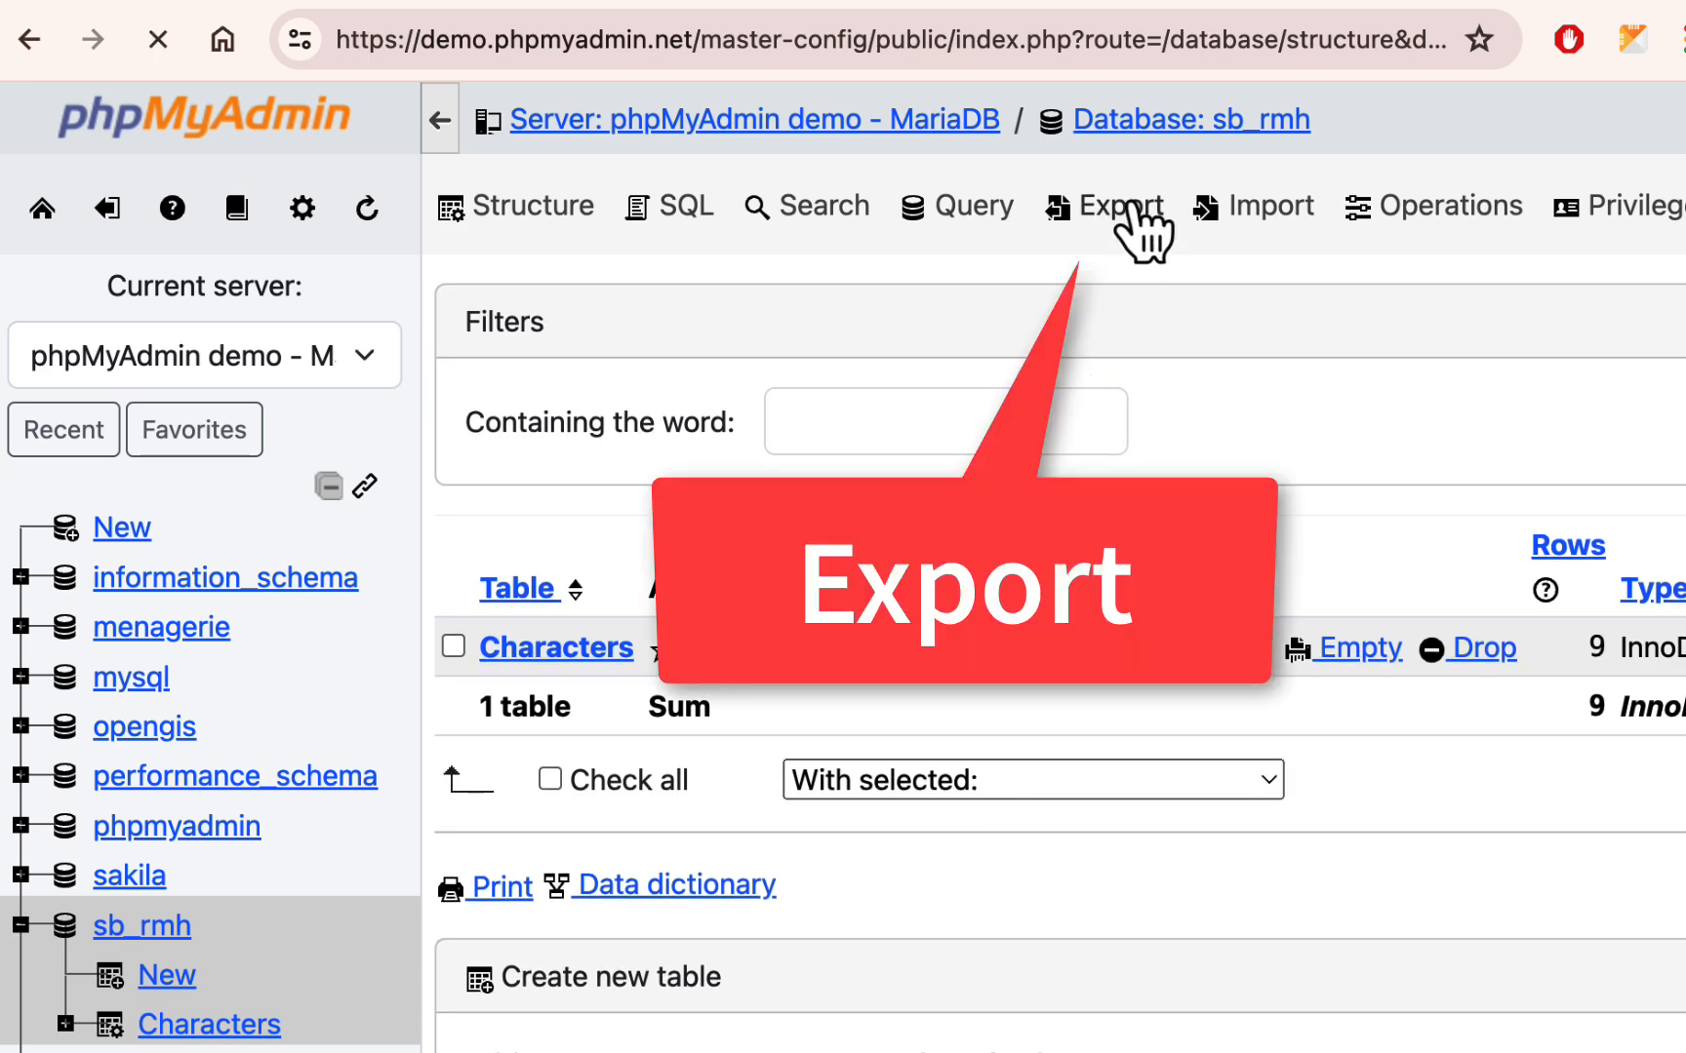
pyautogui.scroll(-1, 1121, 400)
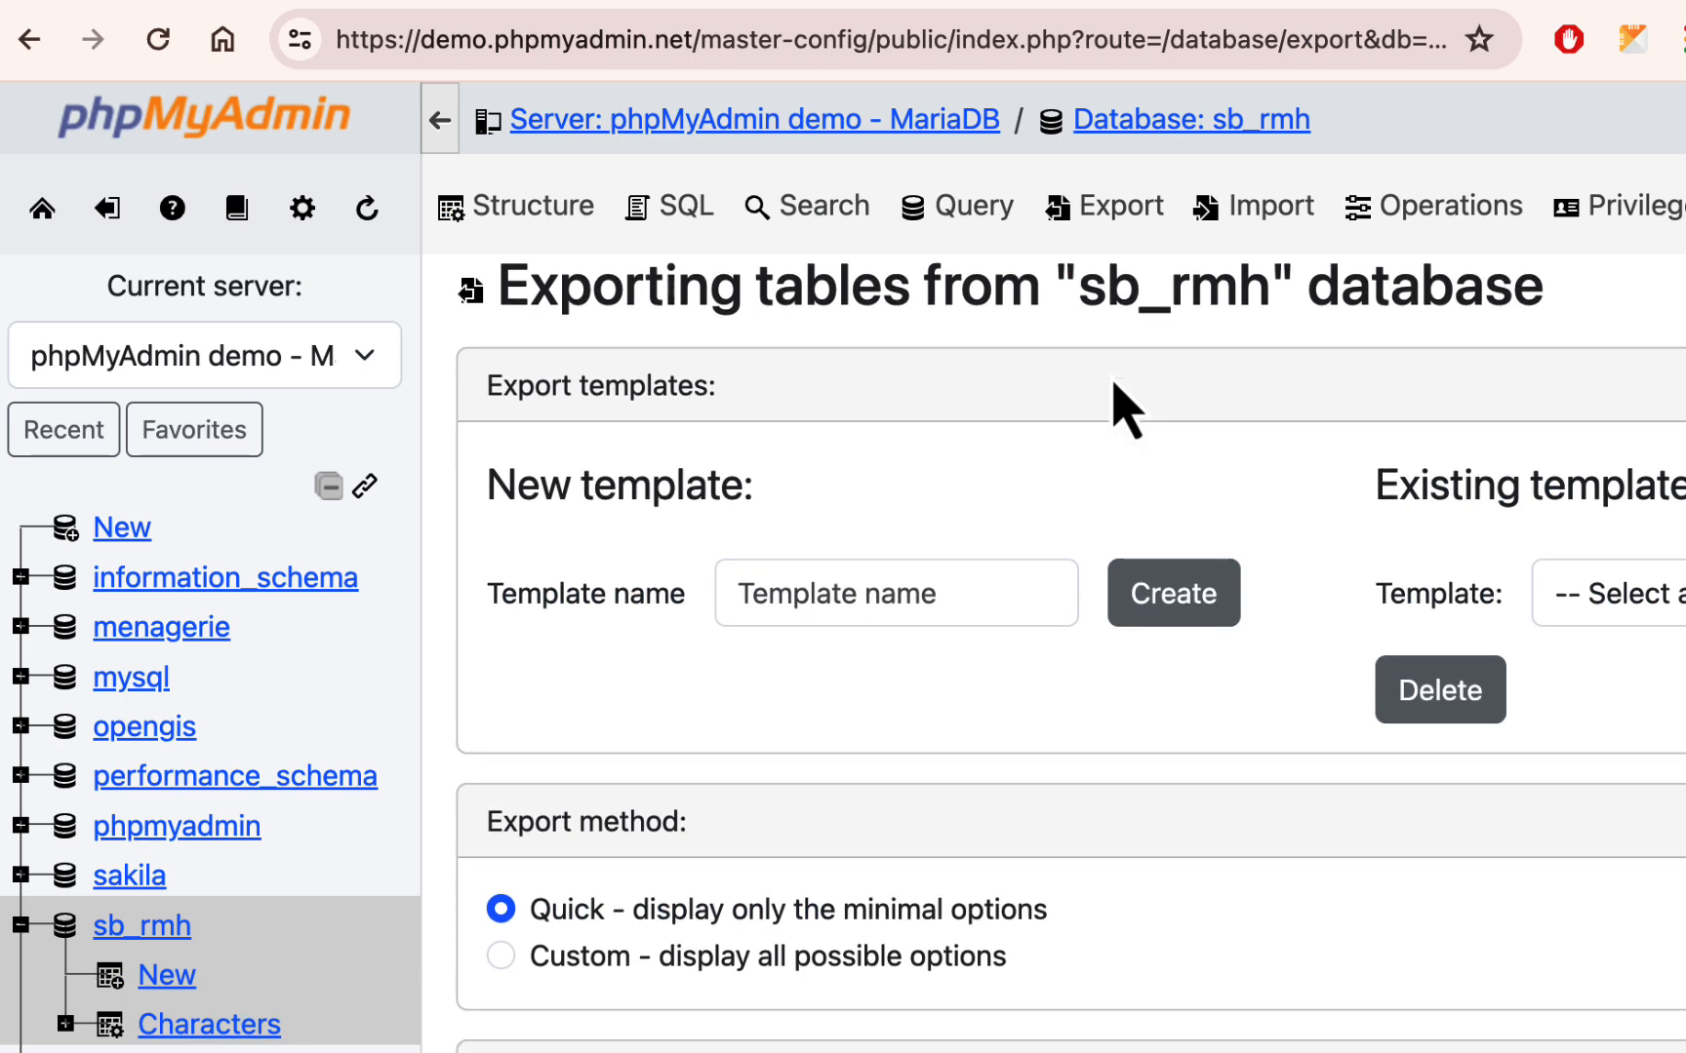
pyautogui.scroll(-3, 1401, 532)
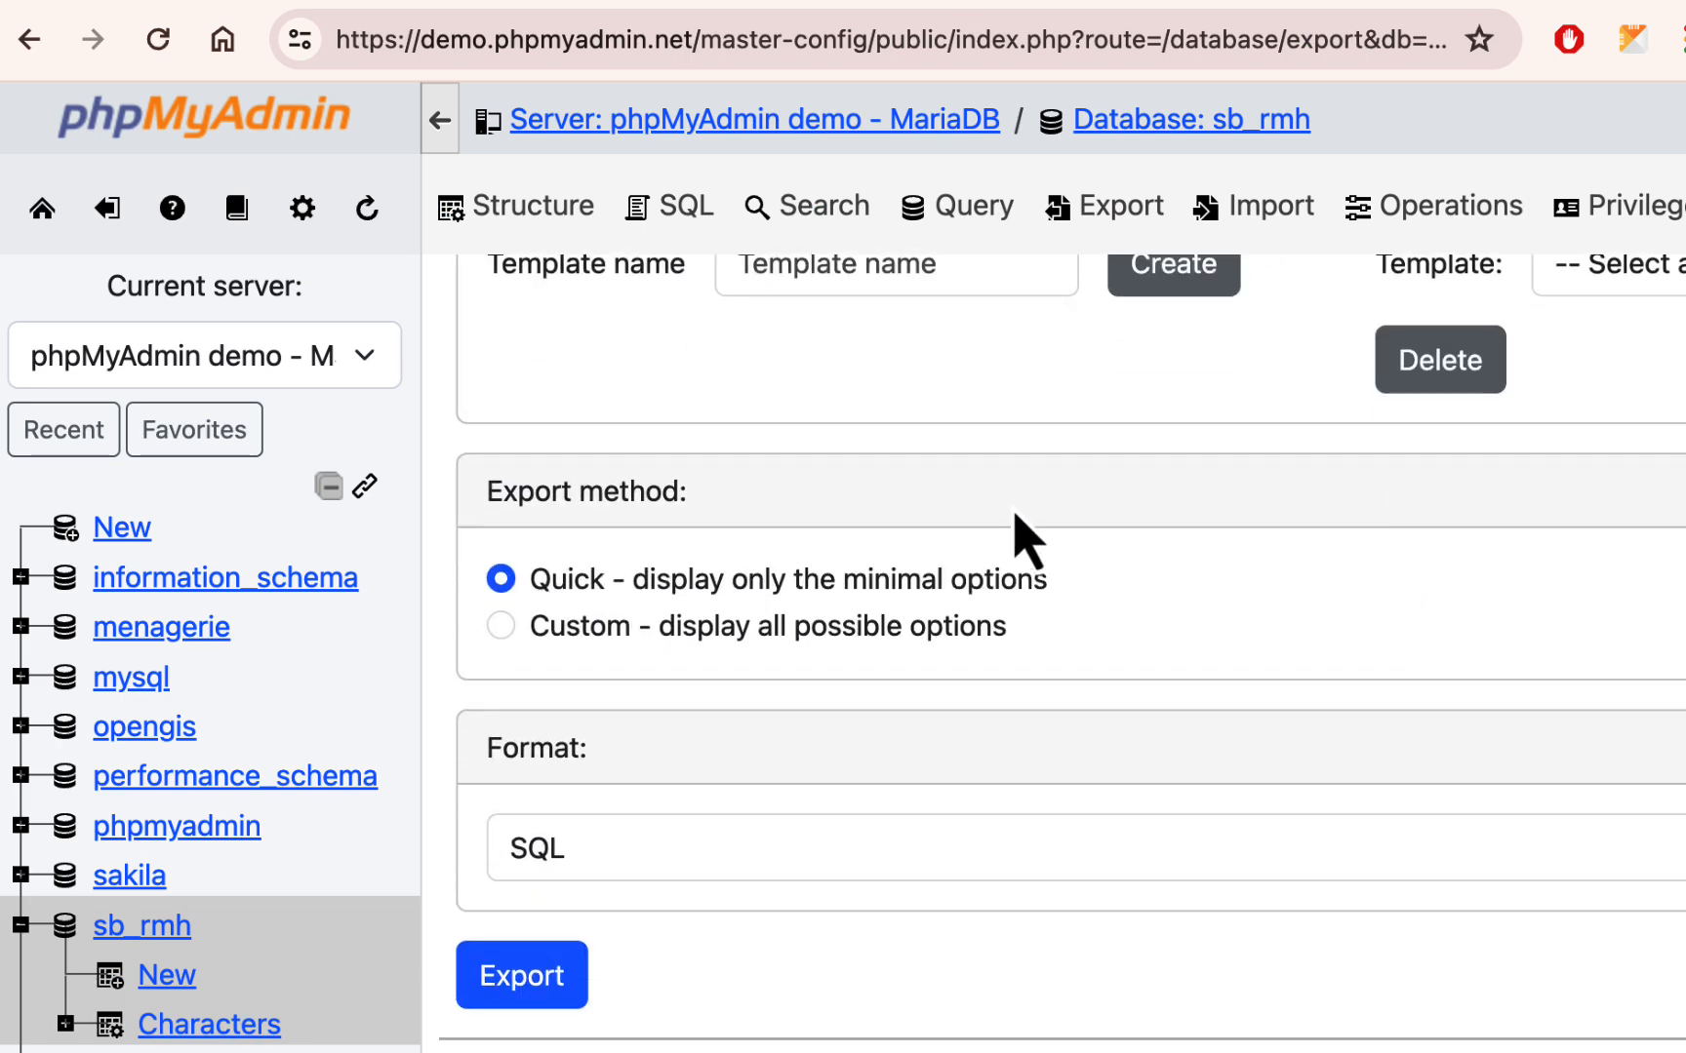
pyautogui.click(501, 625)
# - Examine the custom export options for tables, output, format-specific settings, object creation and data insertion syntax
pyautogui.scroll(-3, 1036, 591)
pyautogui.scroll(-4, 1036, 597)
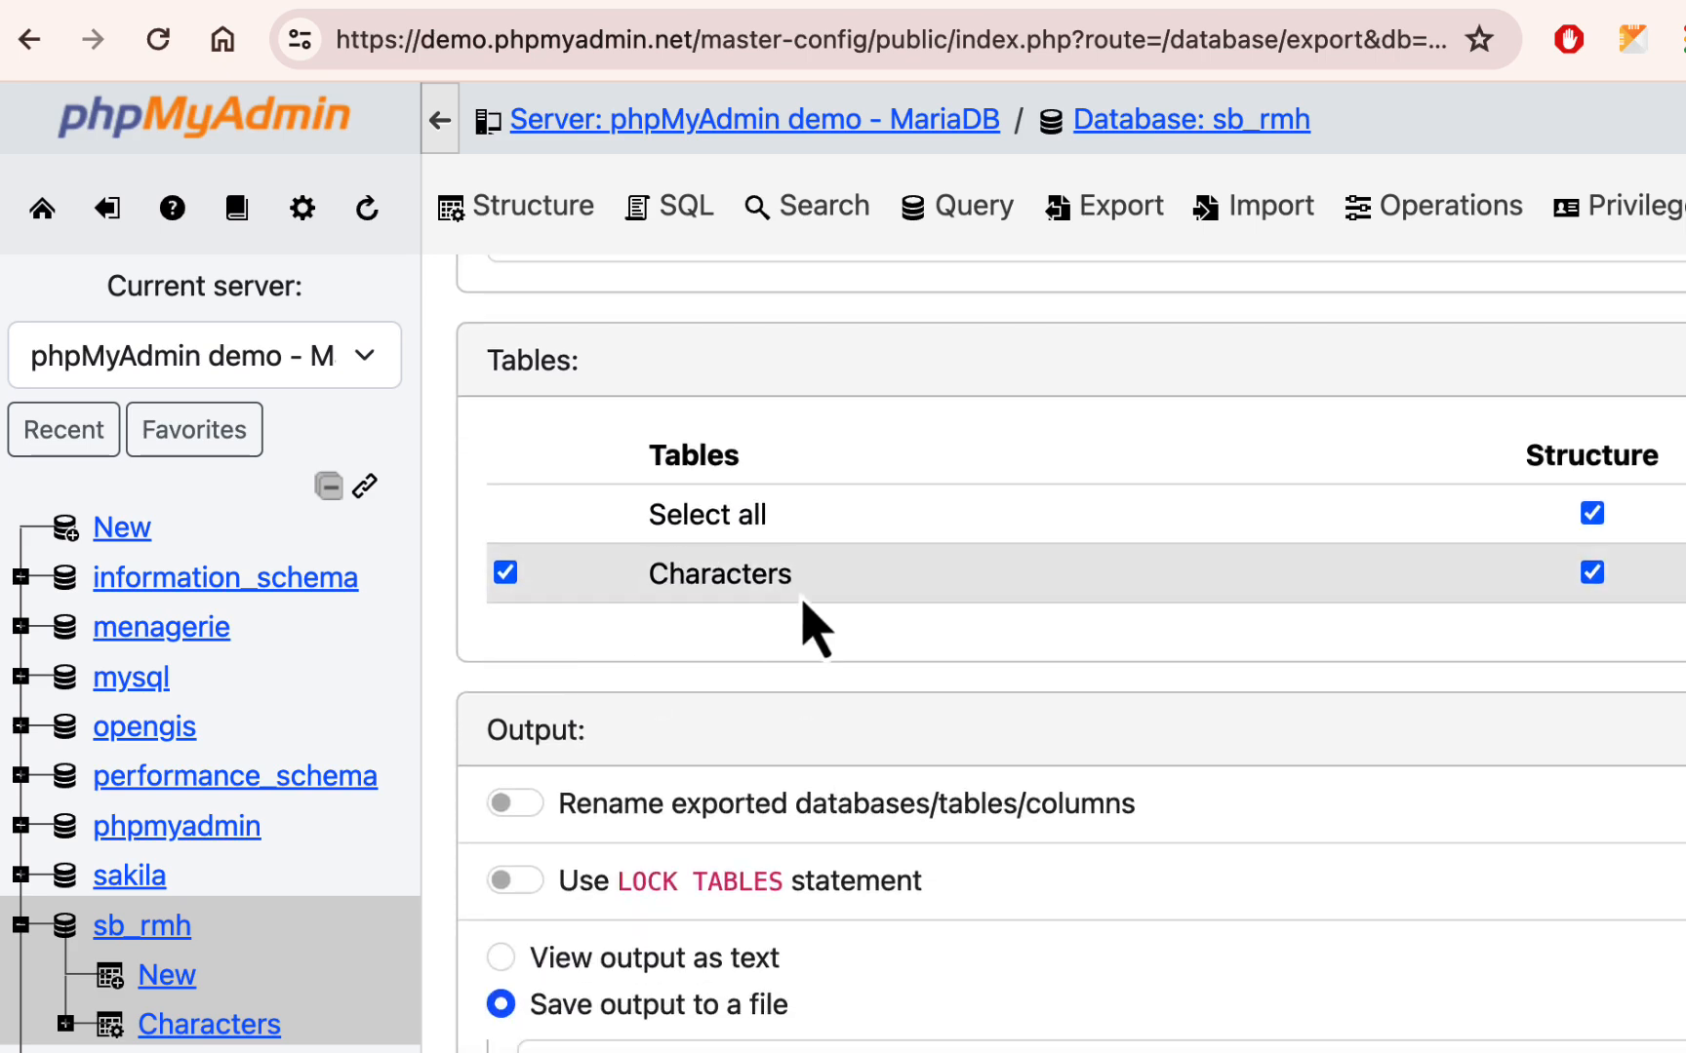
pyautogui.scroll(-13, 1395, 640)
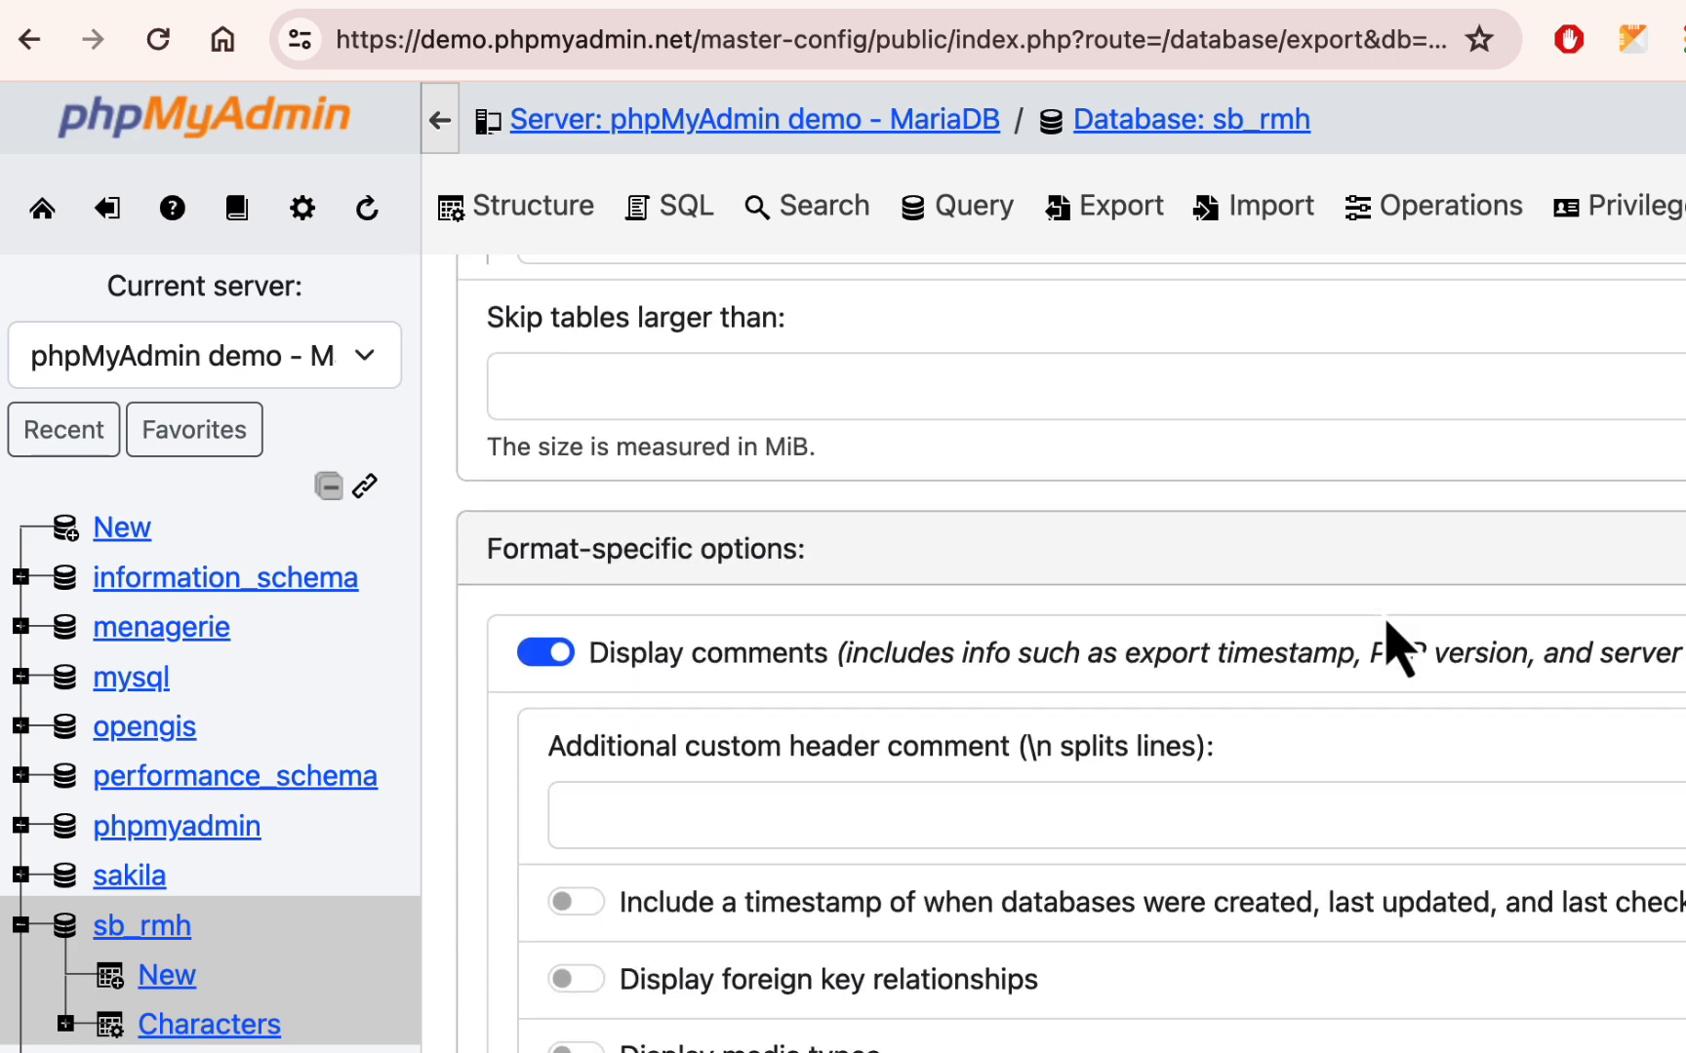
pyautogui.scroll(-12, 1397, 645)
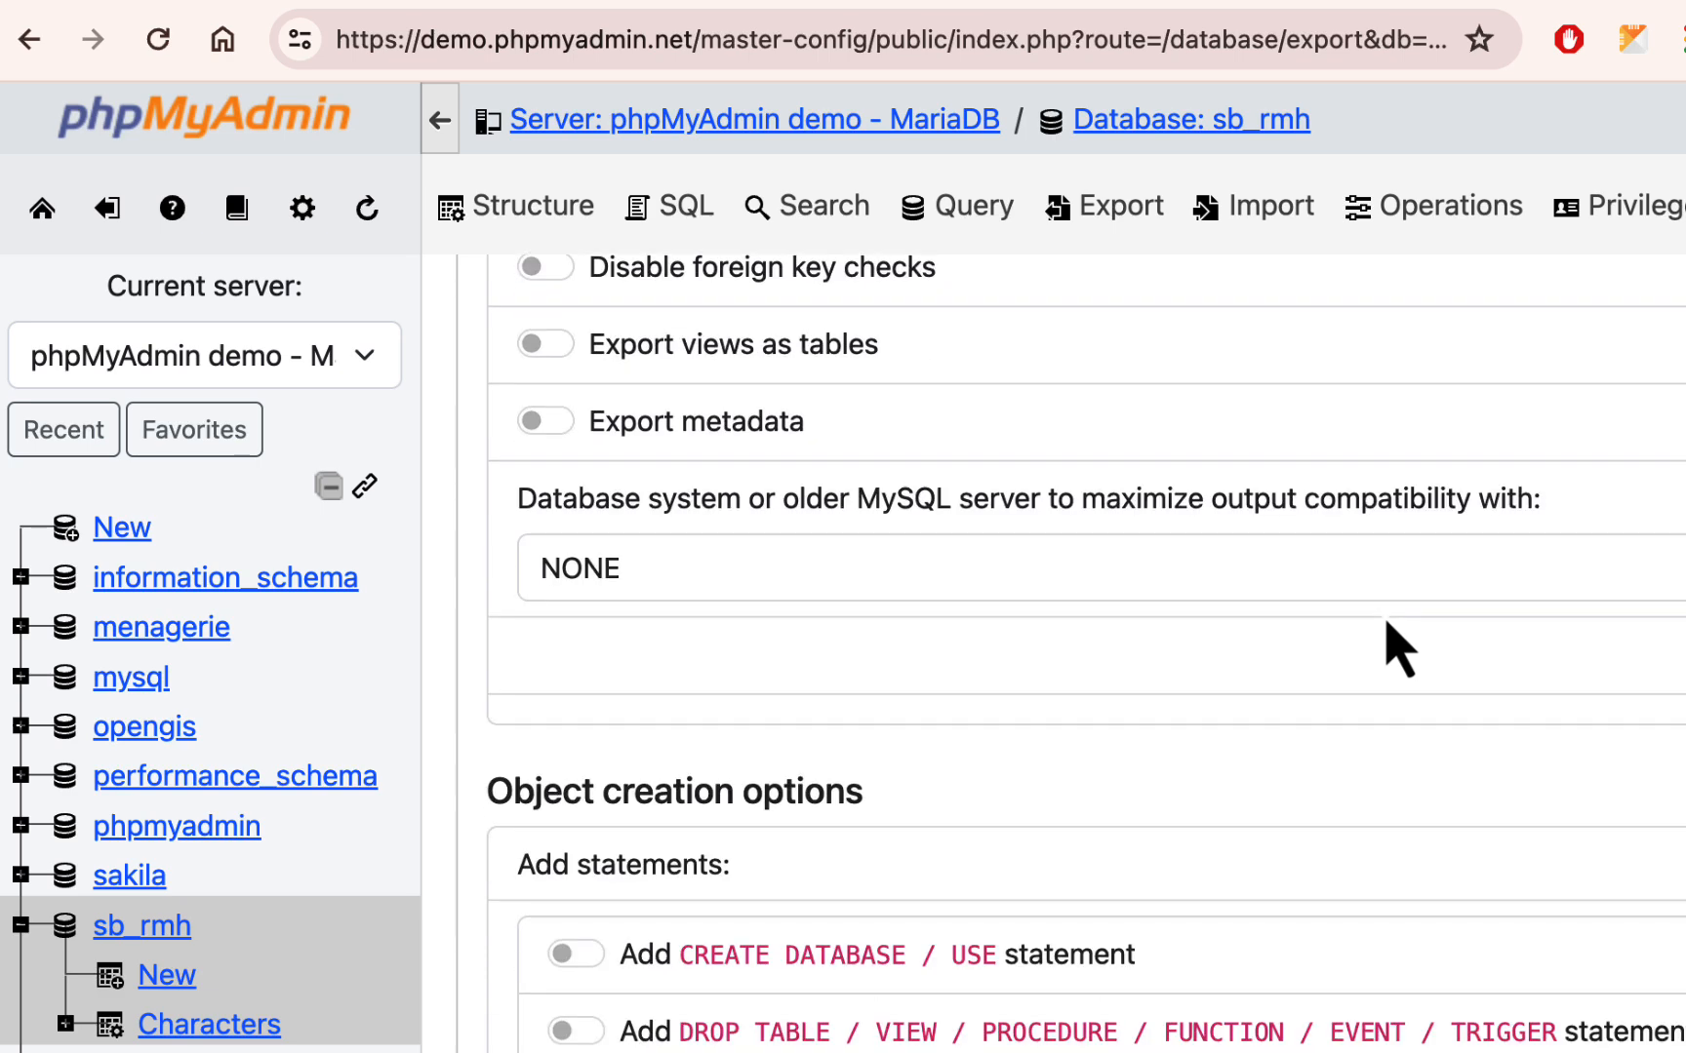
pyautogui.scroll(-8, 1397, 646)
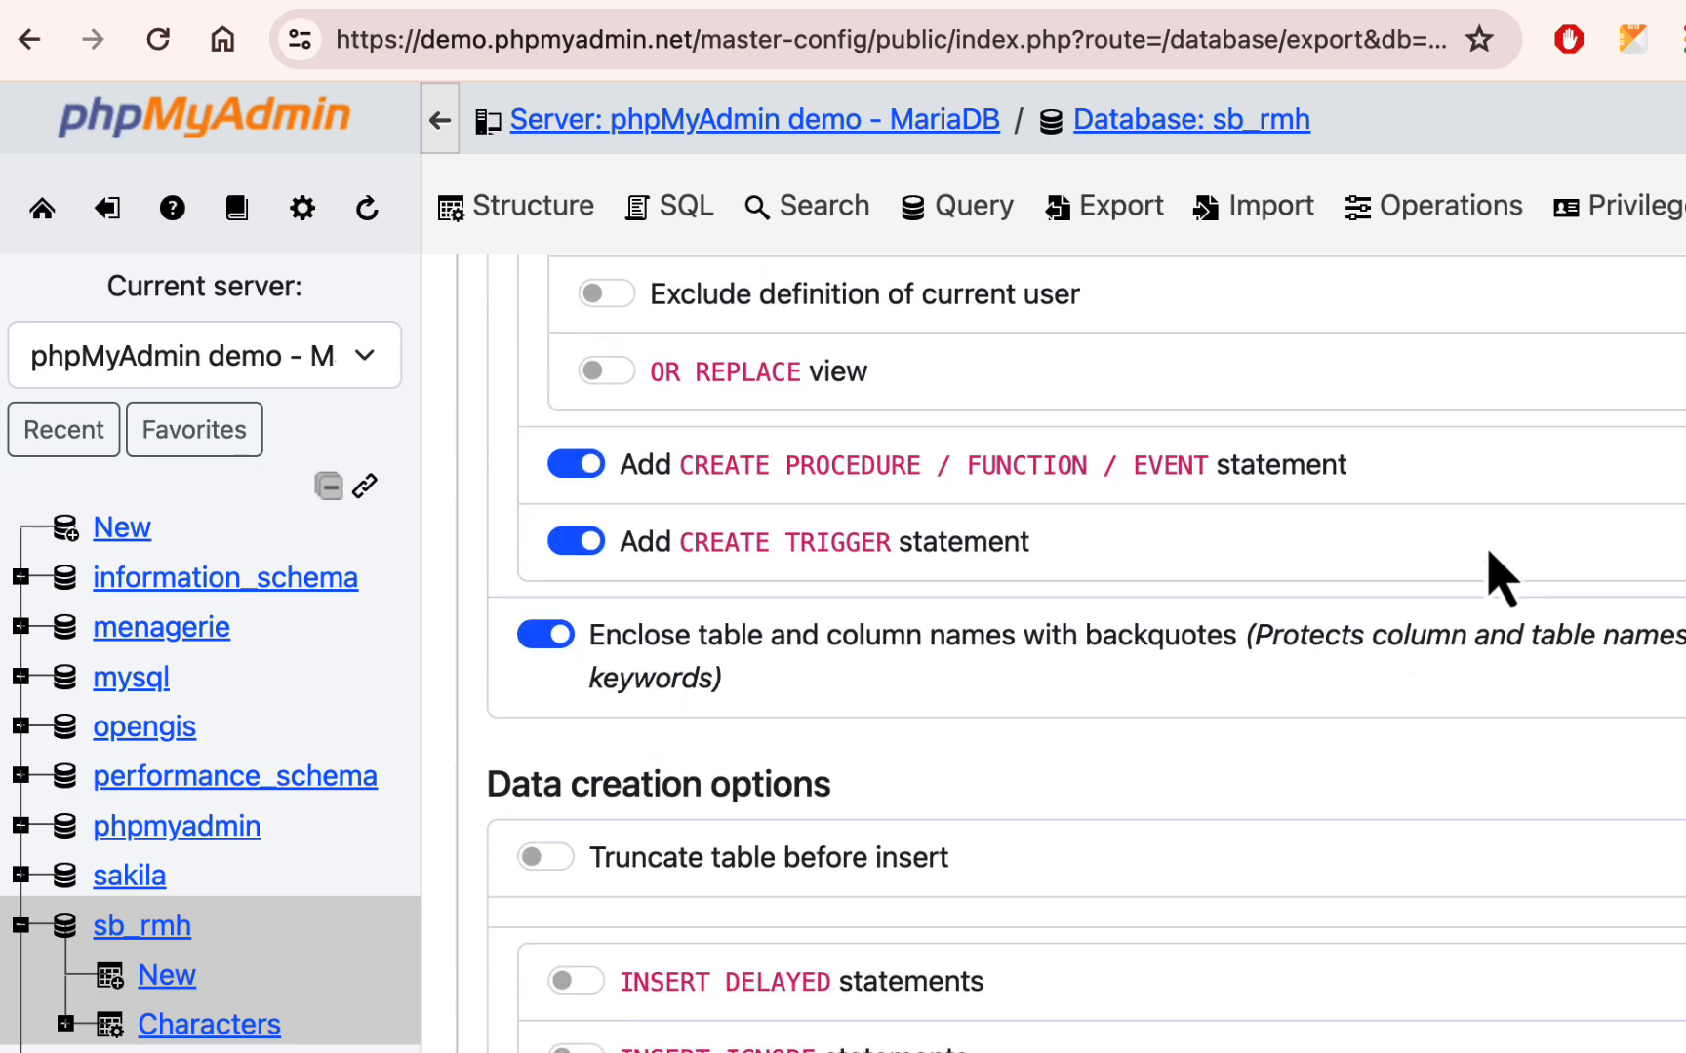
pyautogui.scroll(-9, 1259, 712)
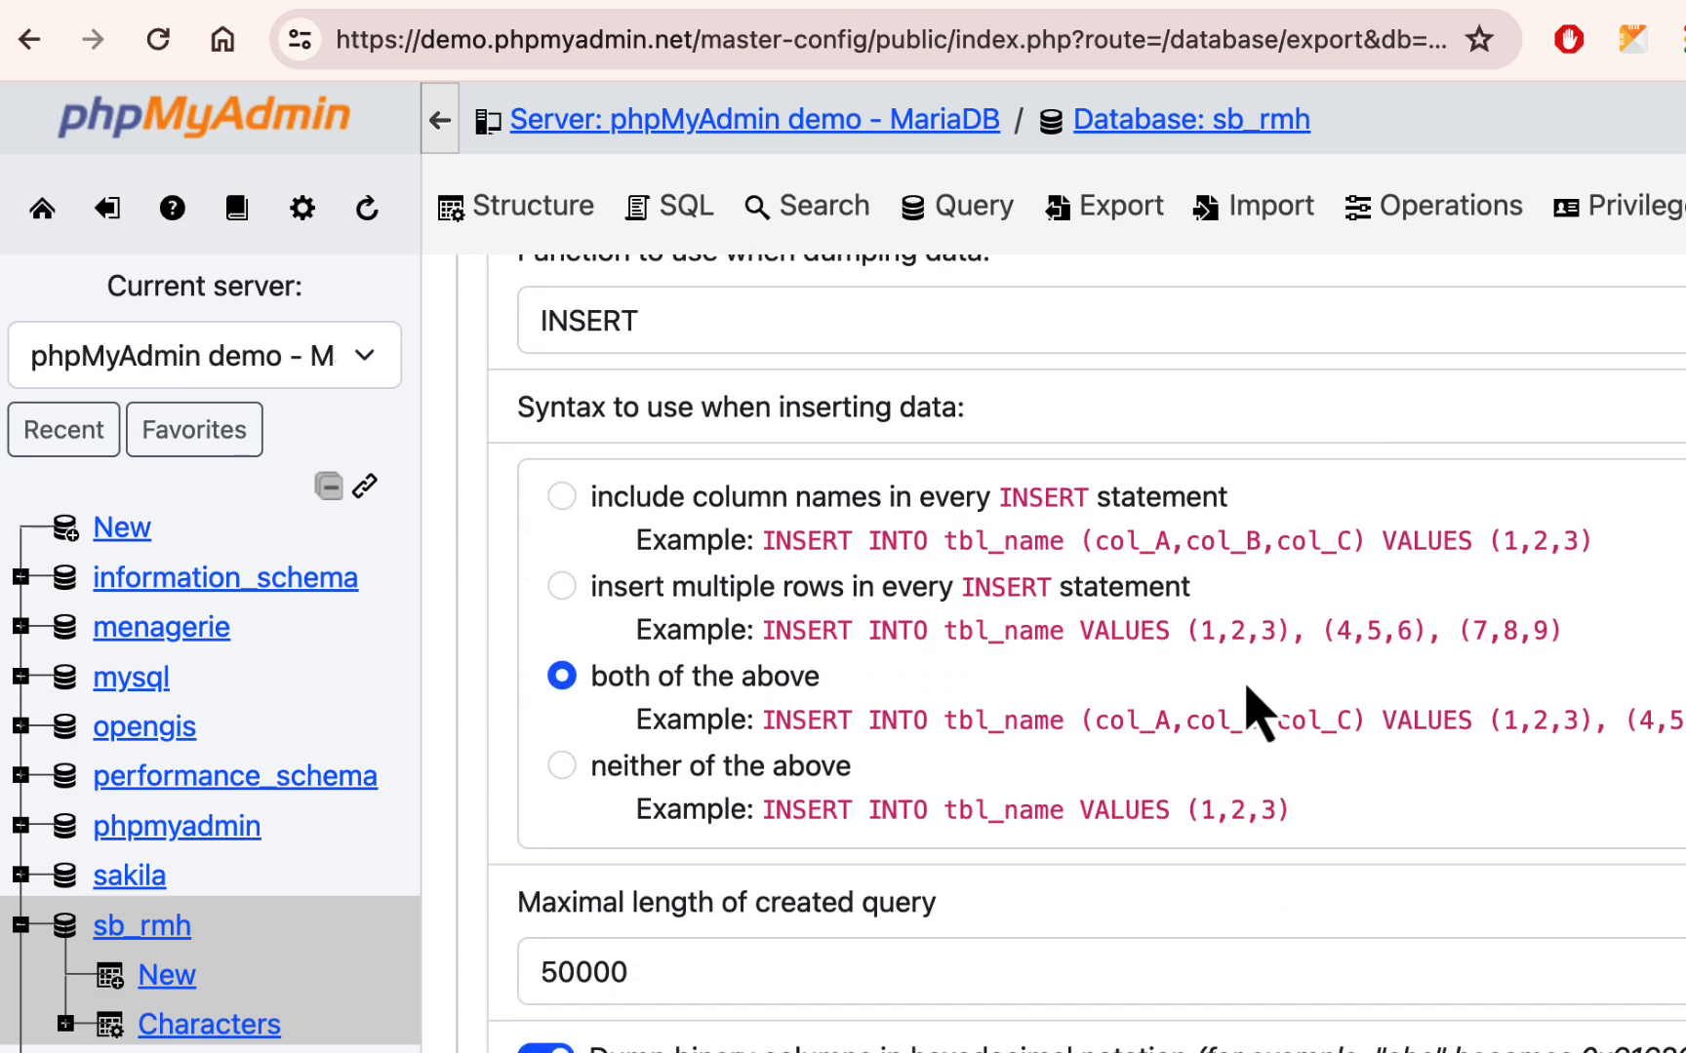
pyautogui.scroll(20, 1247, 688)
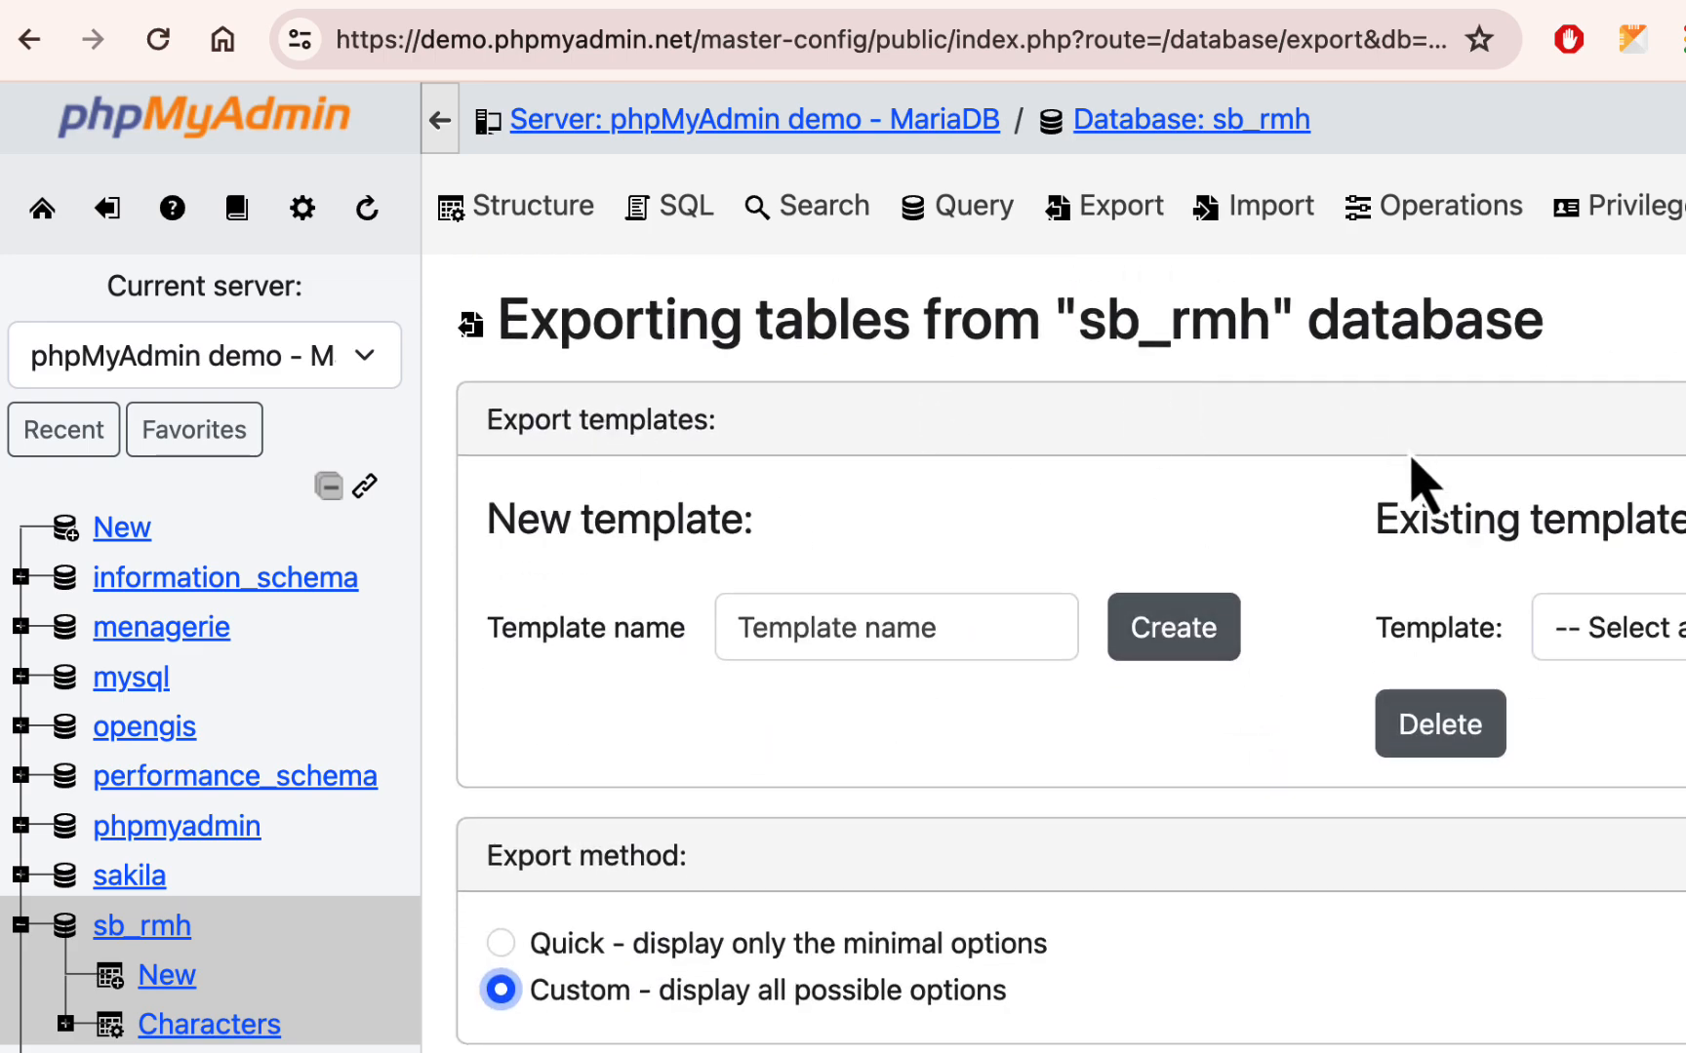
# - Export the sb_rmh database to an SQL file, keeping the preset custom options
pyautogui.scroll(-20, 1425, 488)
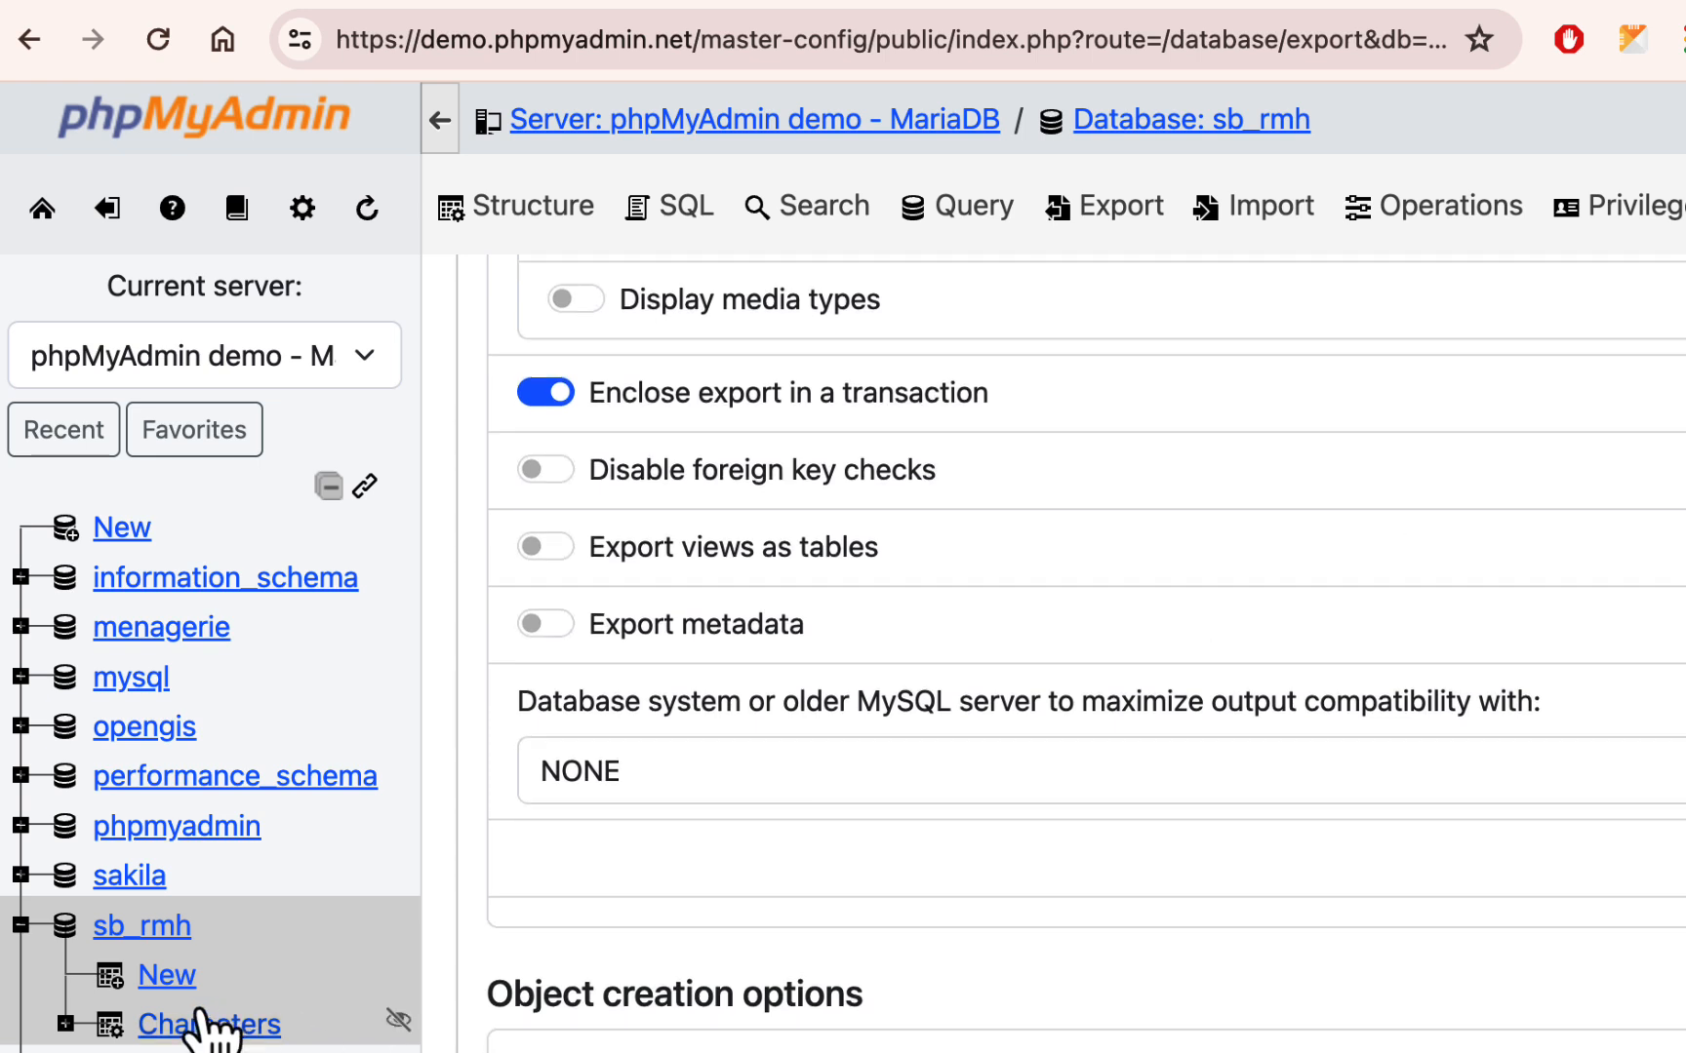
pyautogui.scroll(-3, 1442, 688)
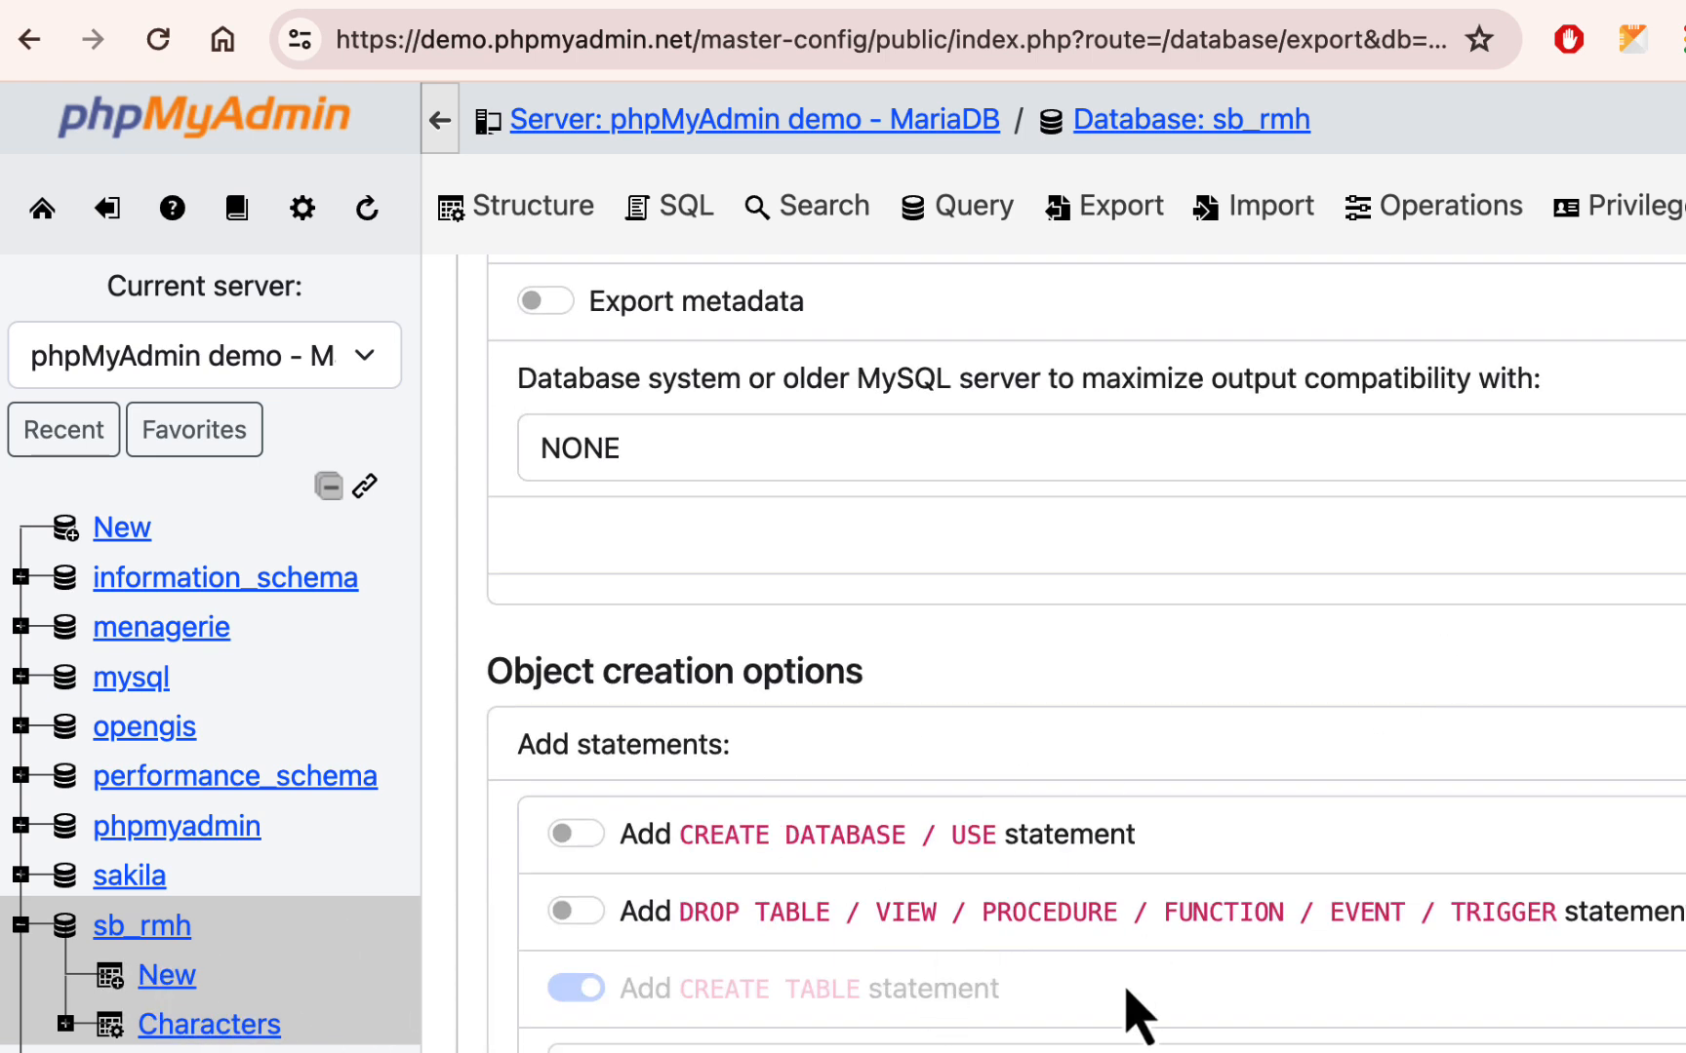
pyautogui.scroll(-15, 1483, 688)
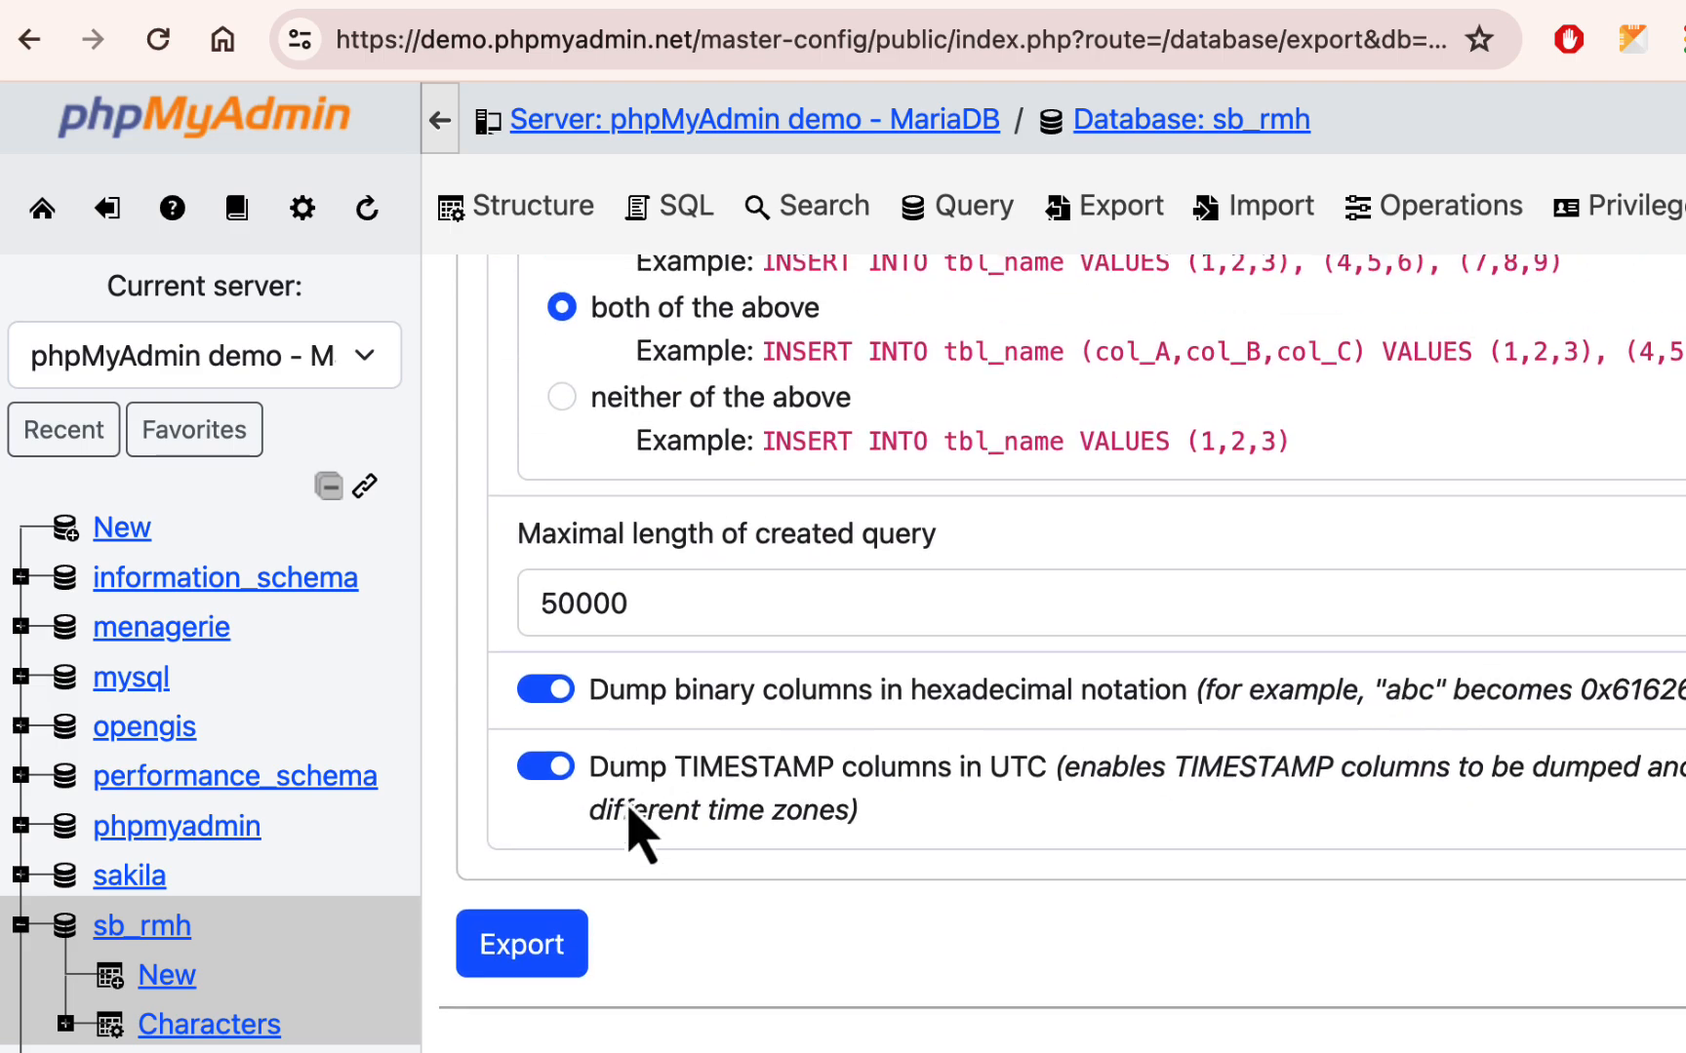
pyautogui.click(565, 946)
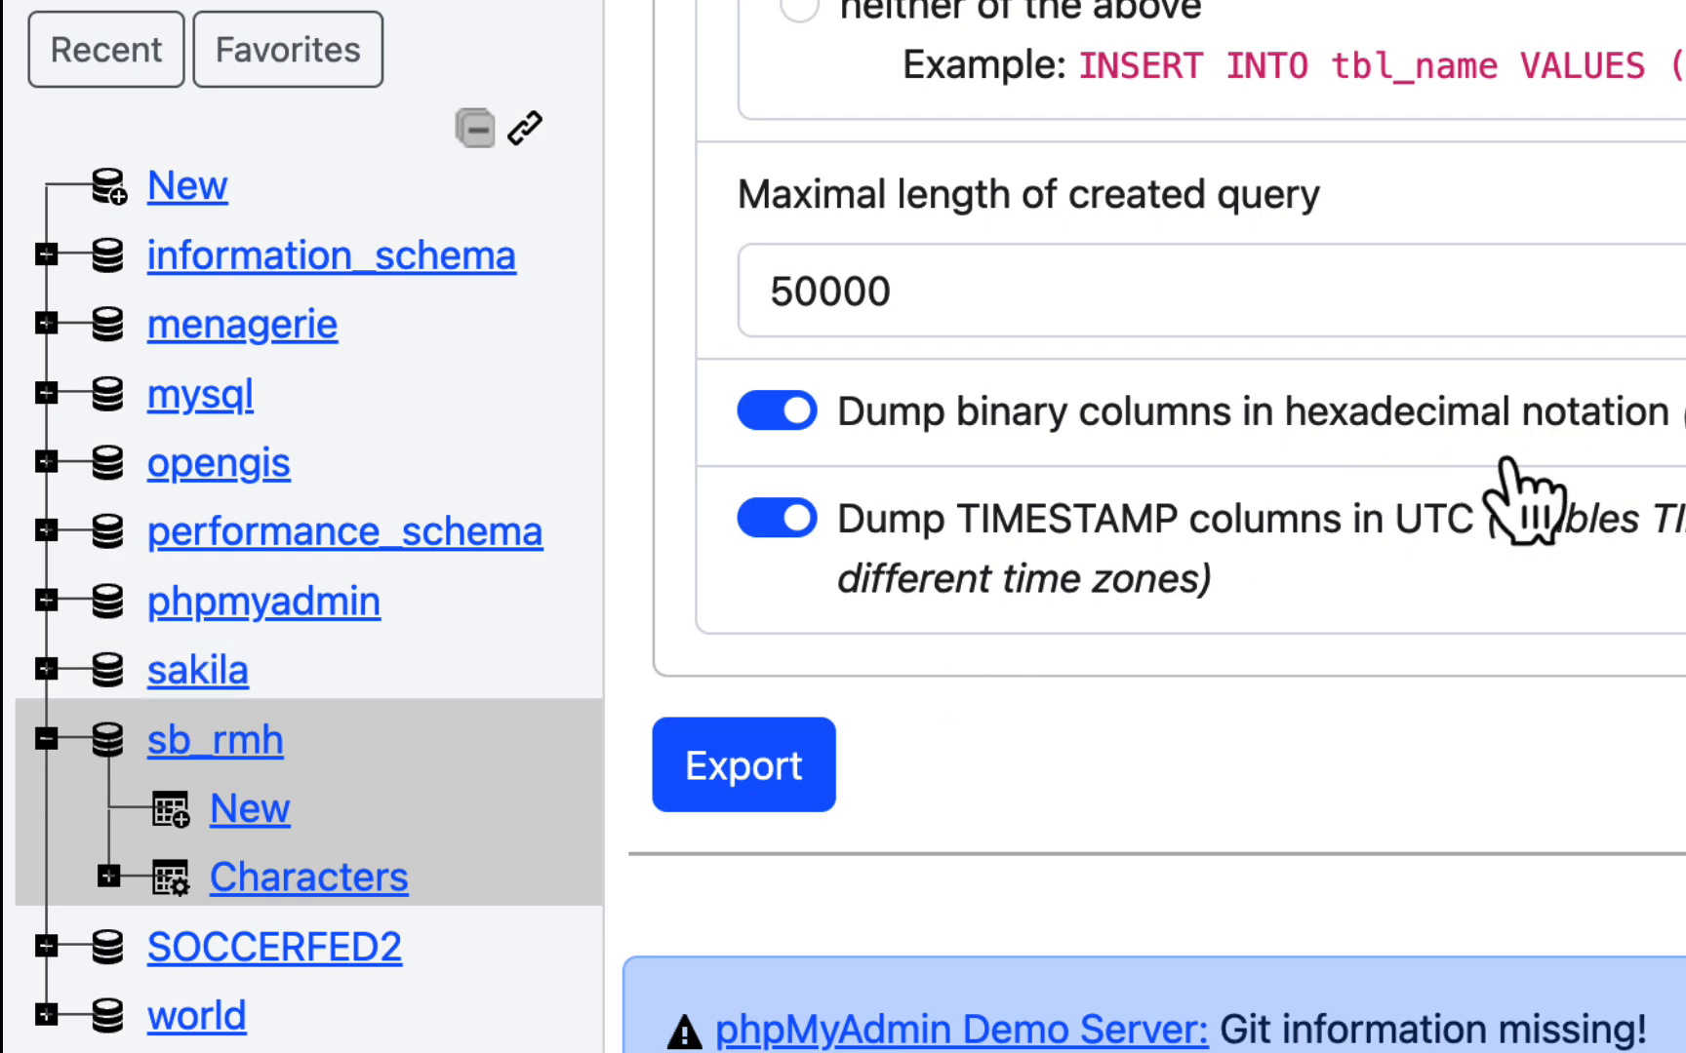
# - Open the SQL editor for sb_rmh and write the statement DROP DATABASE sb_rmh;
pyautogui.scroll(5, 1190, 526)
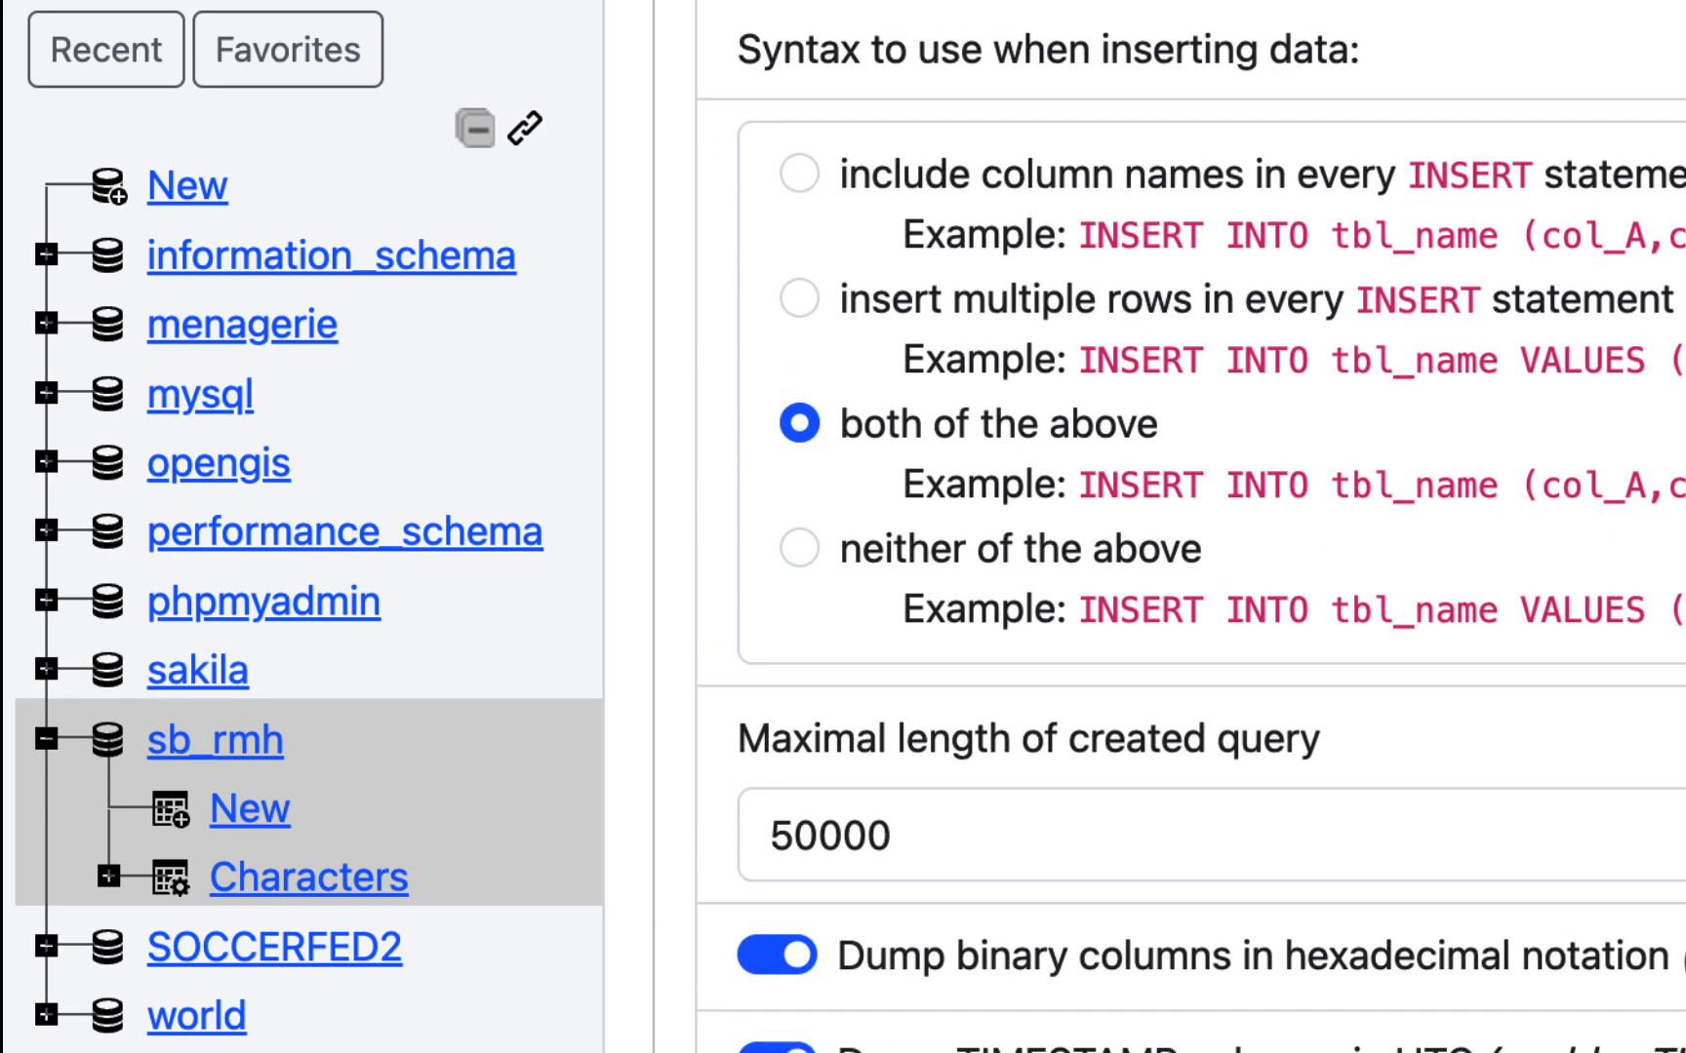
pyautogui.scroll(1, 1242, 388)
pyautogui.scroll(10, 1082, 478)
pyautogui.scroll(-1, 1091, 498)
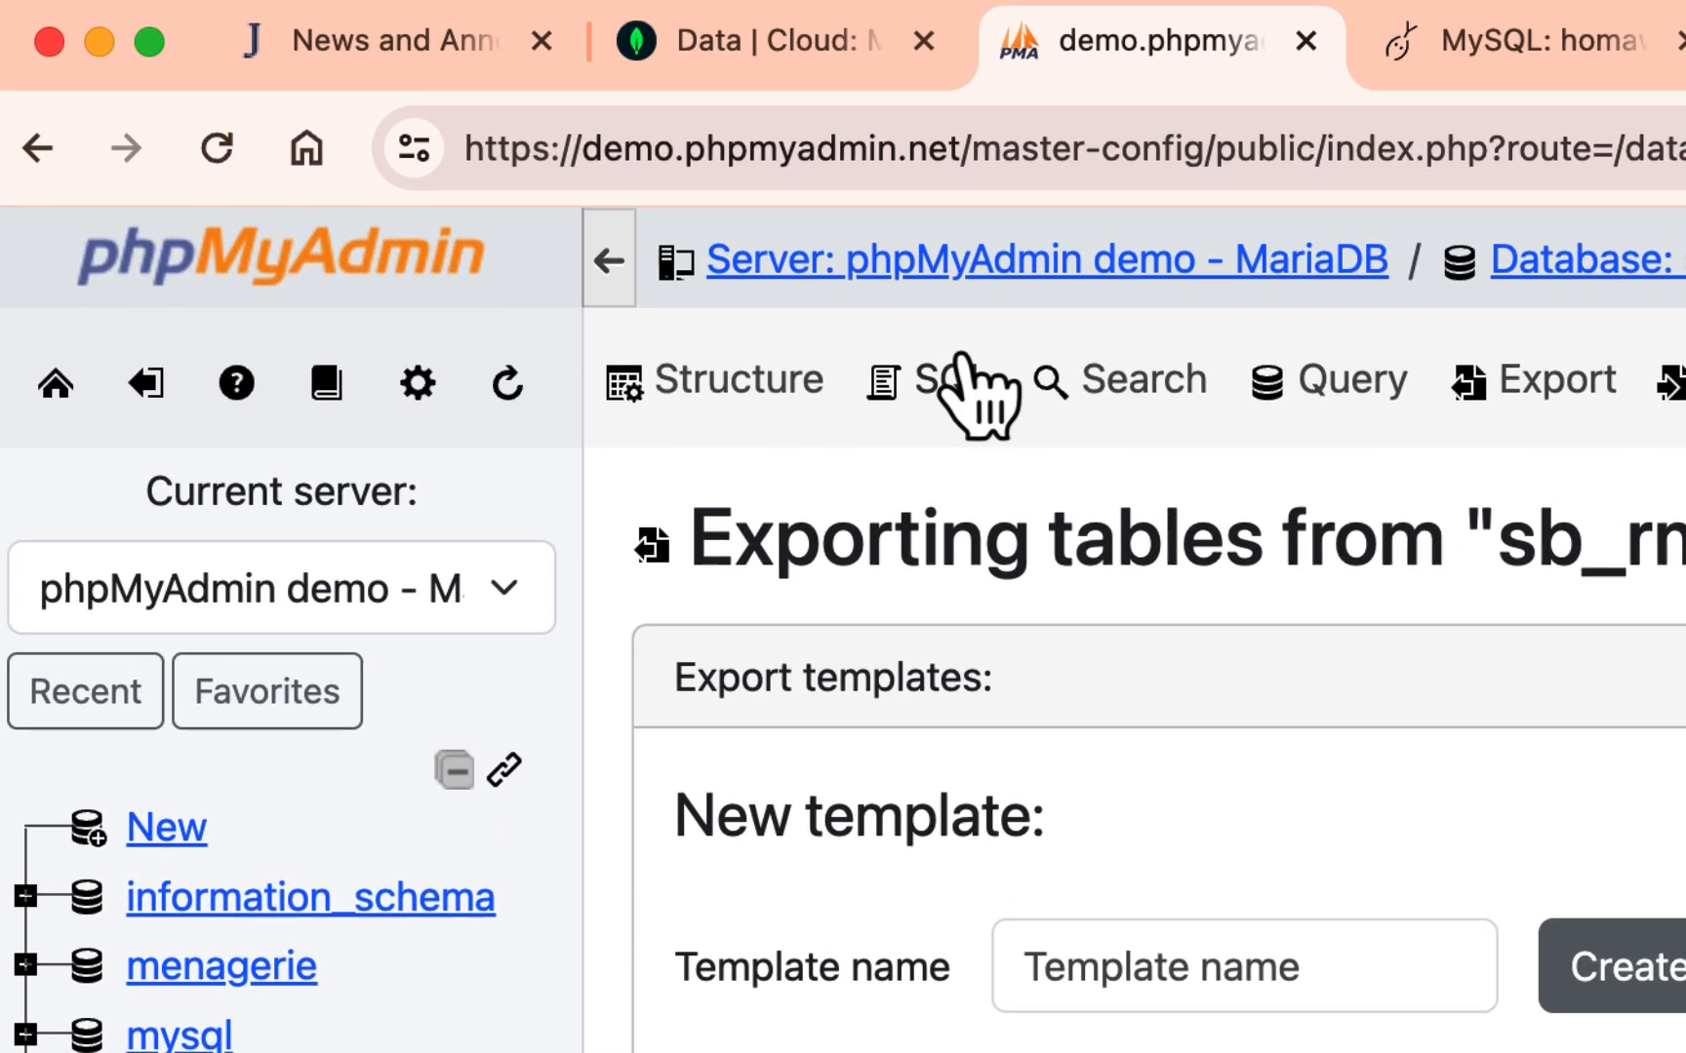
pyautogui.click(961, 371)
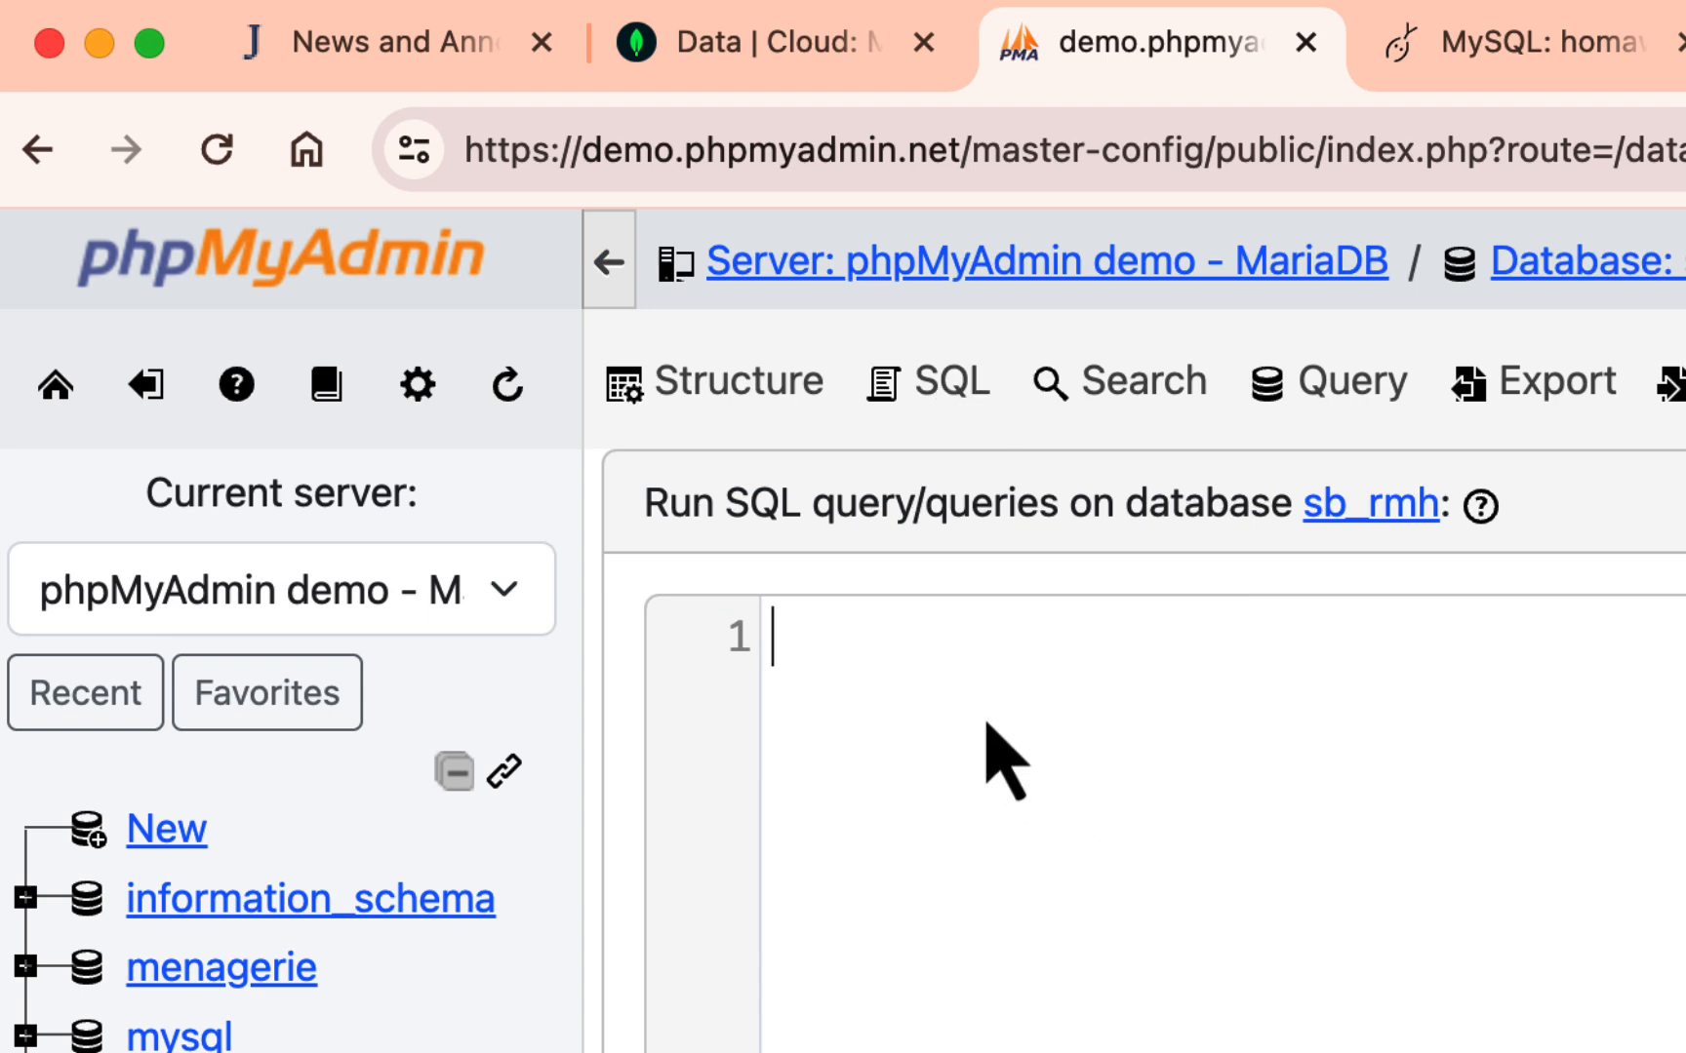
pyautogui.write('DROP sb_rmh;')
pyautogui.click(891, 636)
pyautogui.write('Data')
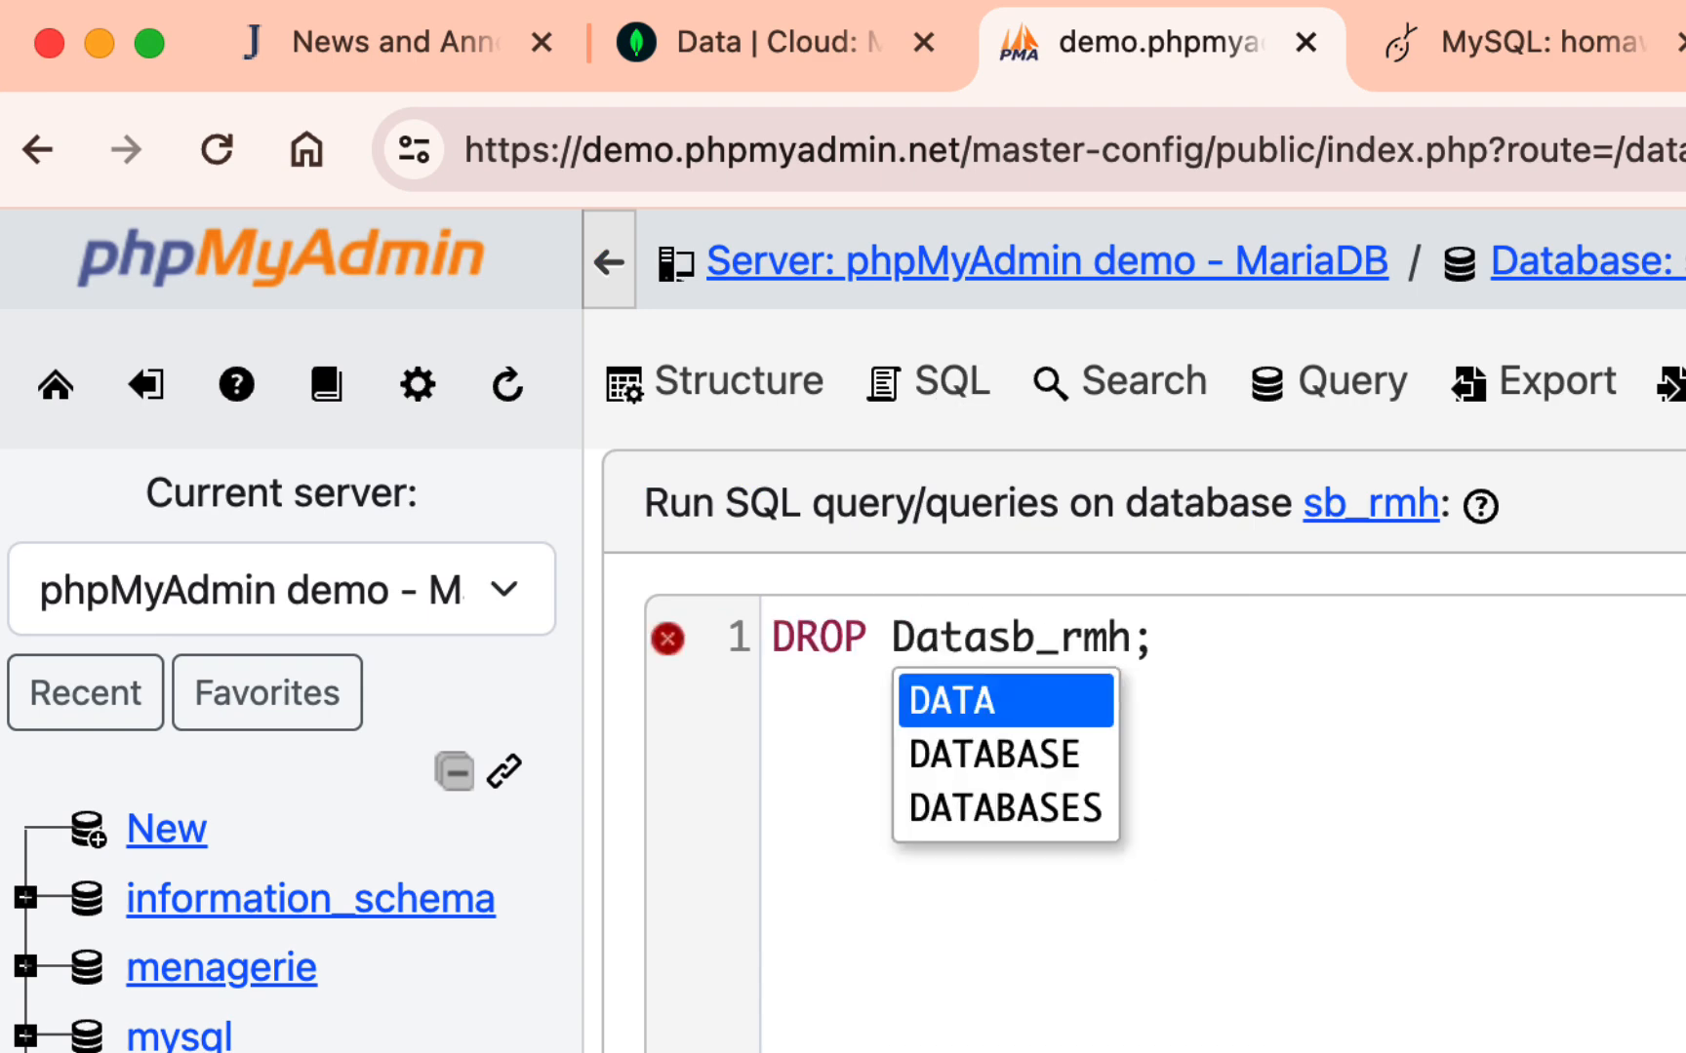
pyautogui.write('base')
pyautogui.press('Return')
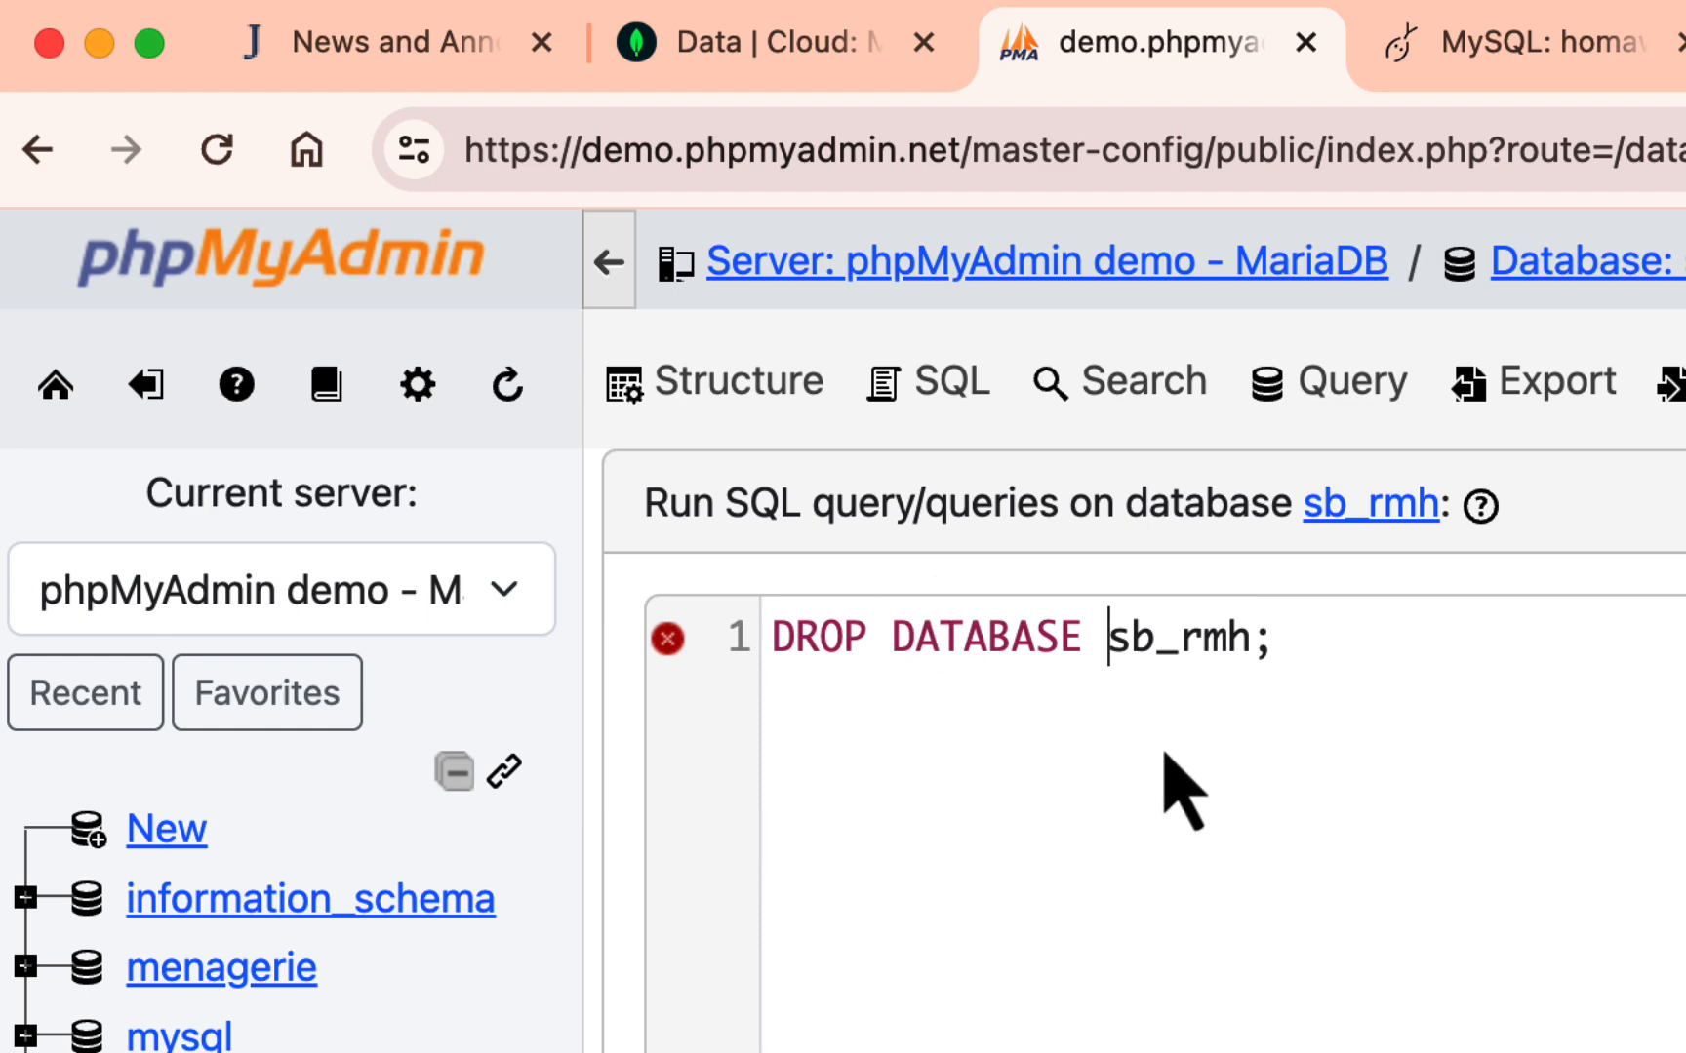
pyautogui.click(1286, 651)
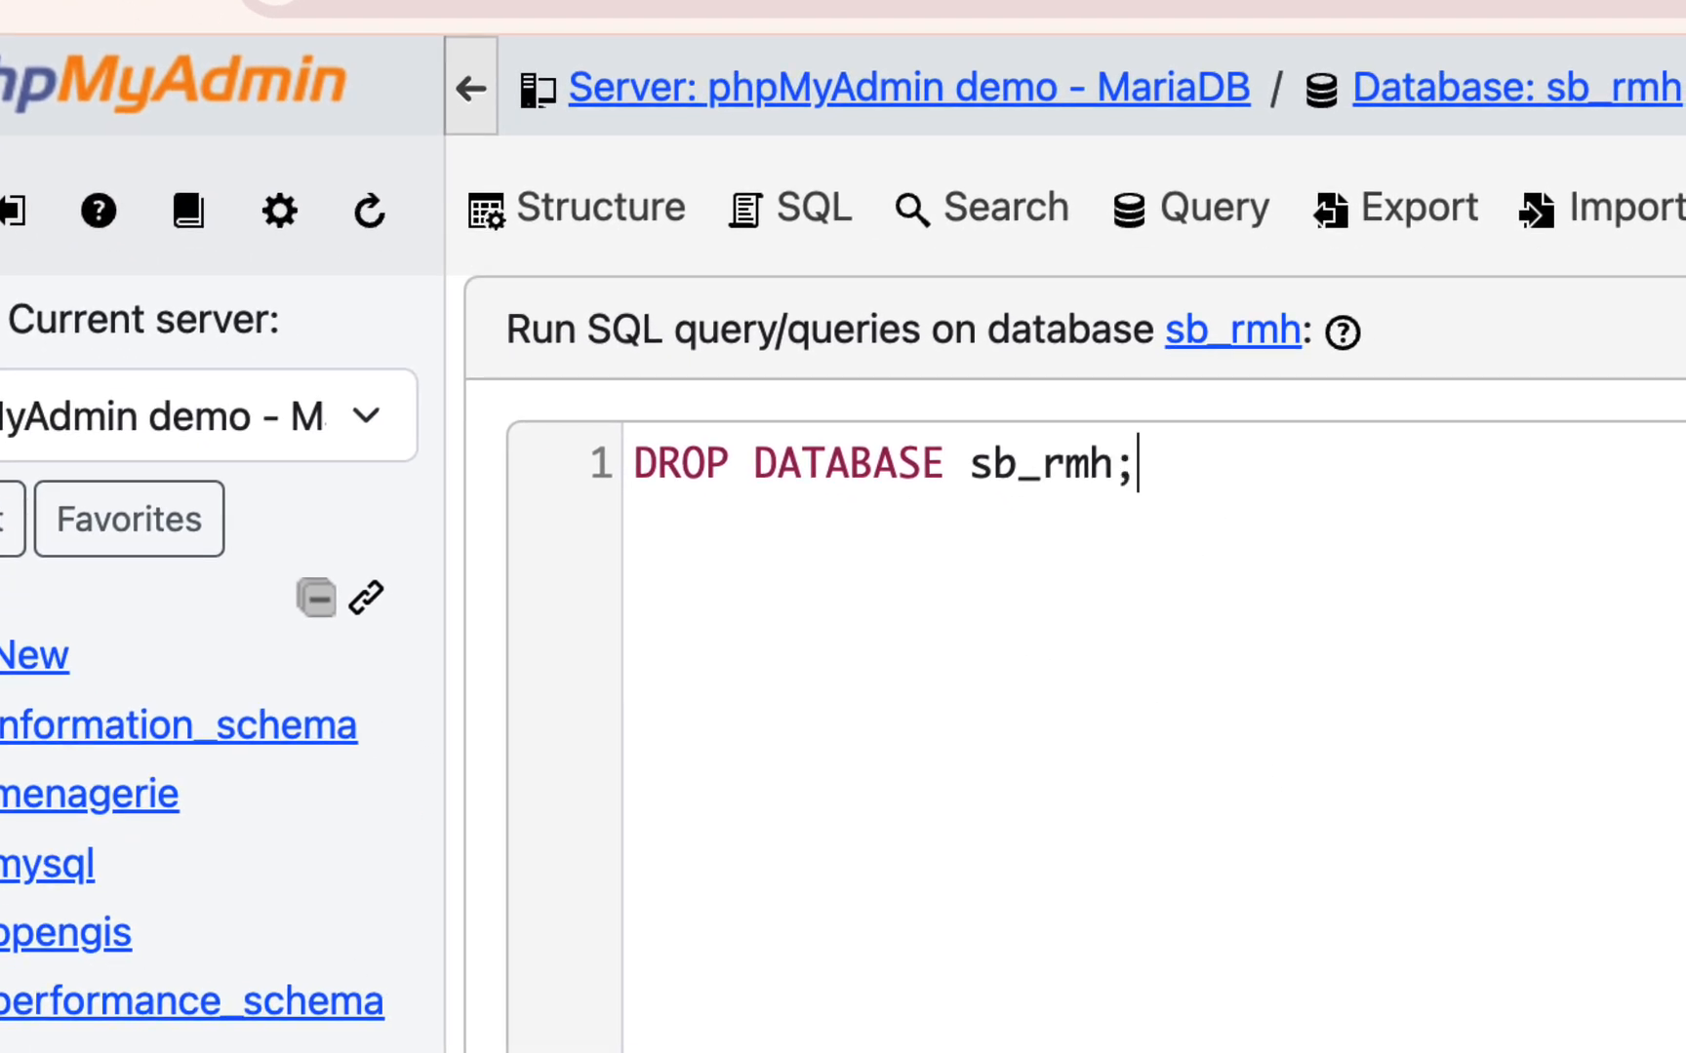
# - Run the DROP DATABASE statement to delete the sb_rmh database
pyautogui.scroll(-5, 1065, 654)
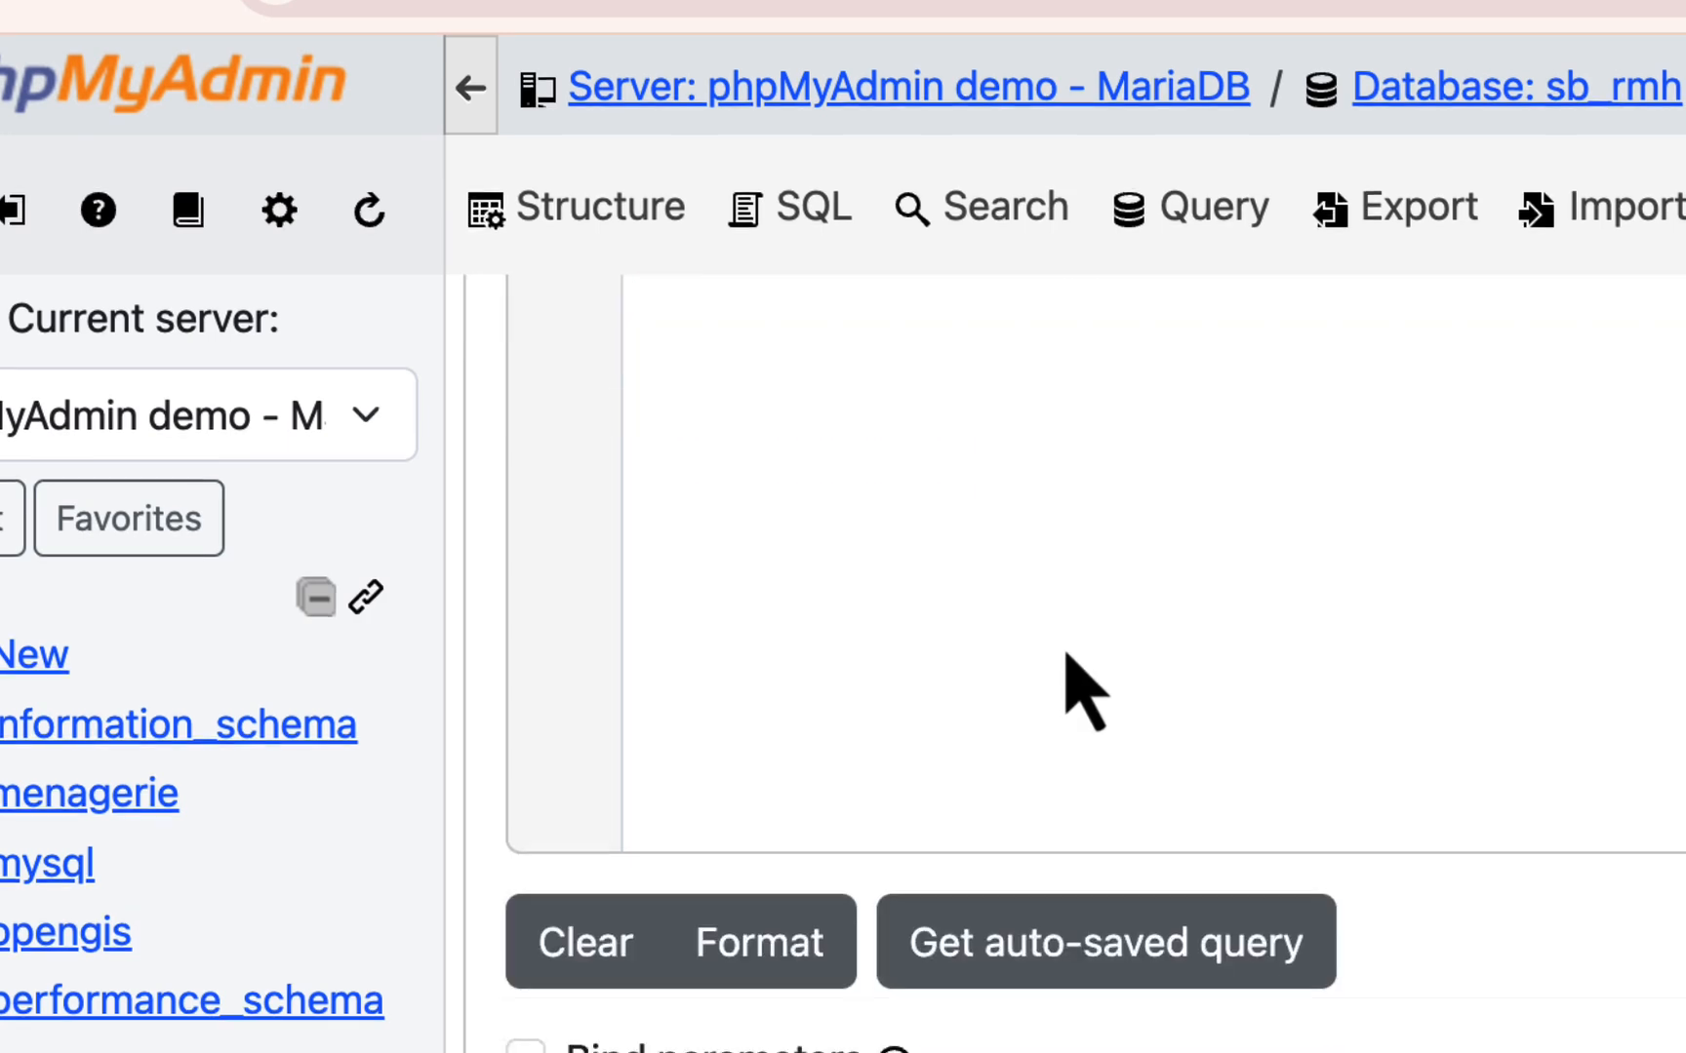
pyautogui.scroll(2, 1125, 887)
pyautogui.scroll(-1, 1142, 659)
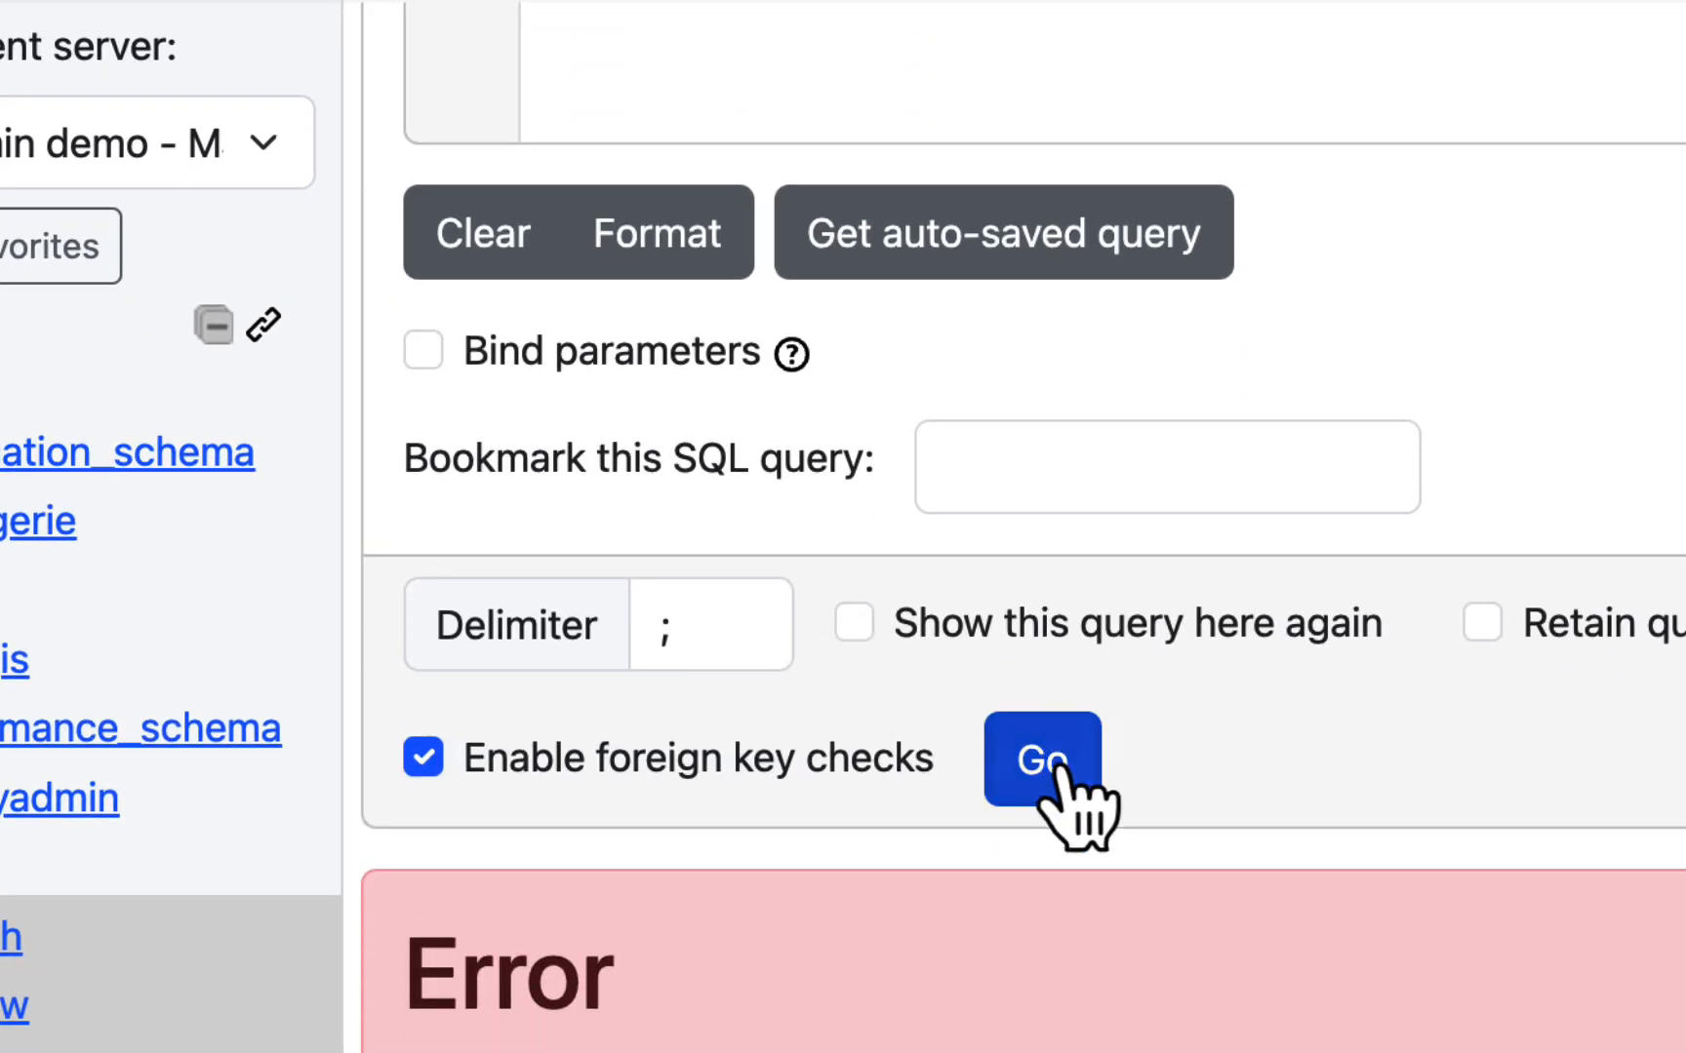
pyautogui.click(1063, 780)
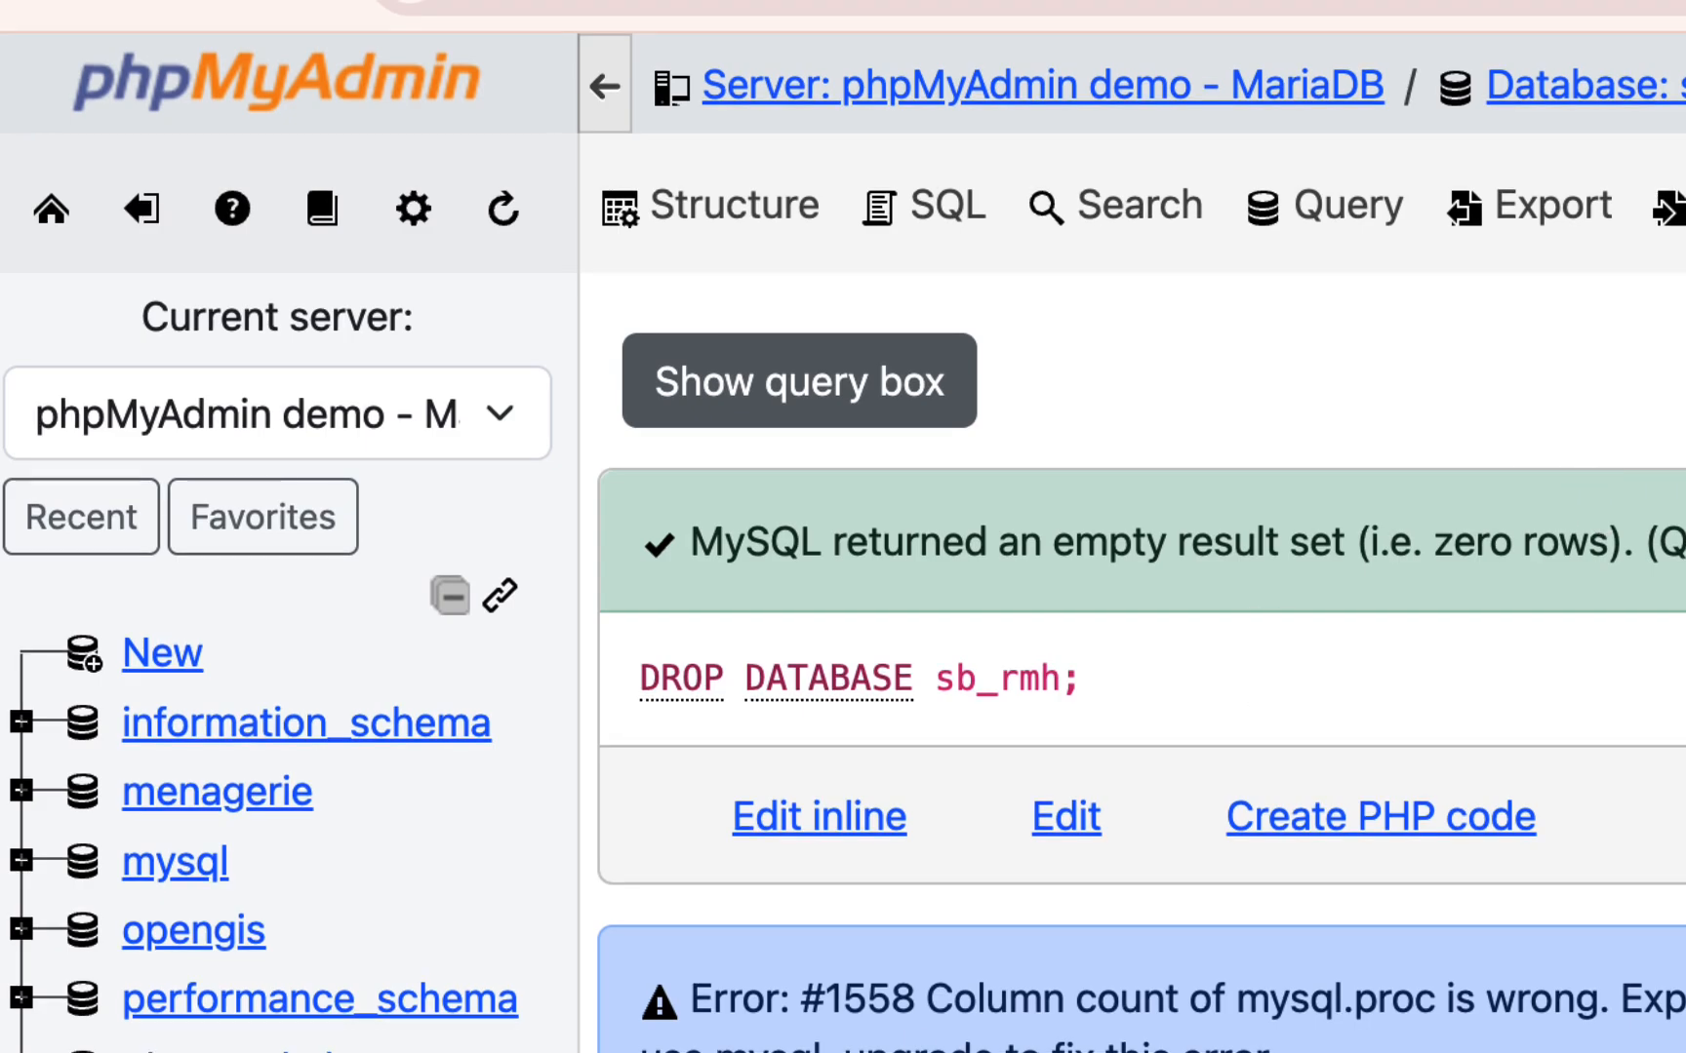
# - Switch to Finder, open the exported sb_rmh.sql file in Visual Studio Code, and select its entire contents
pyautogui.press('super+Tab')
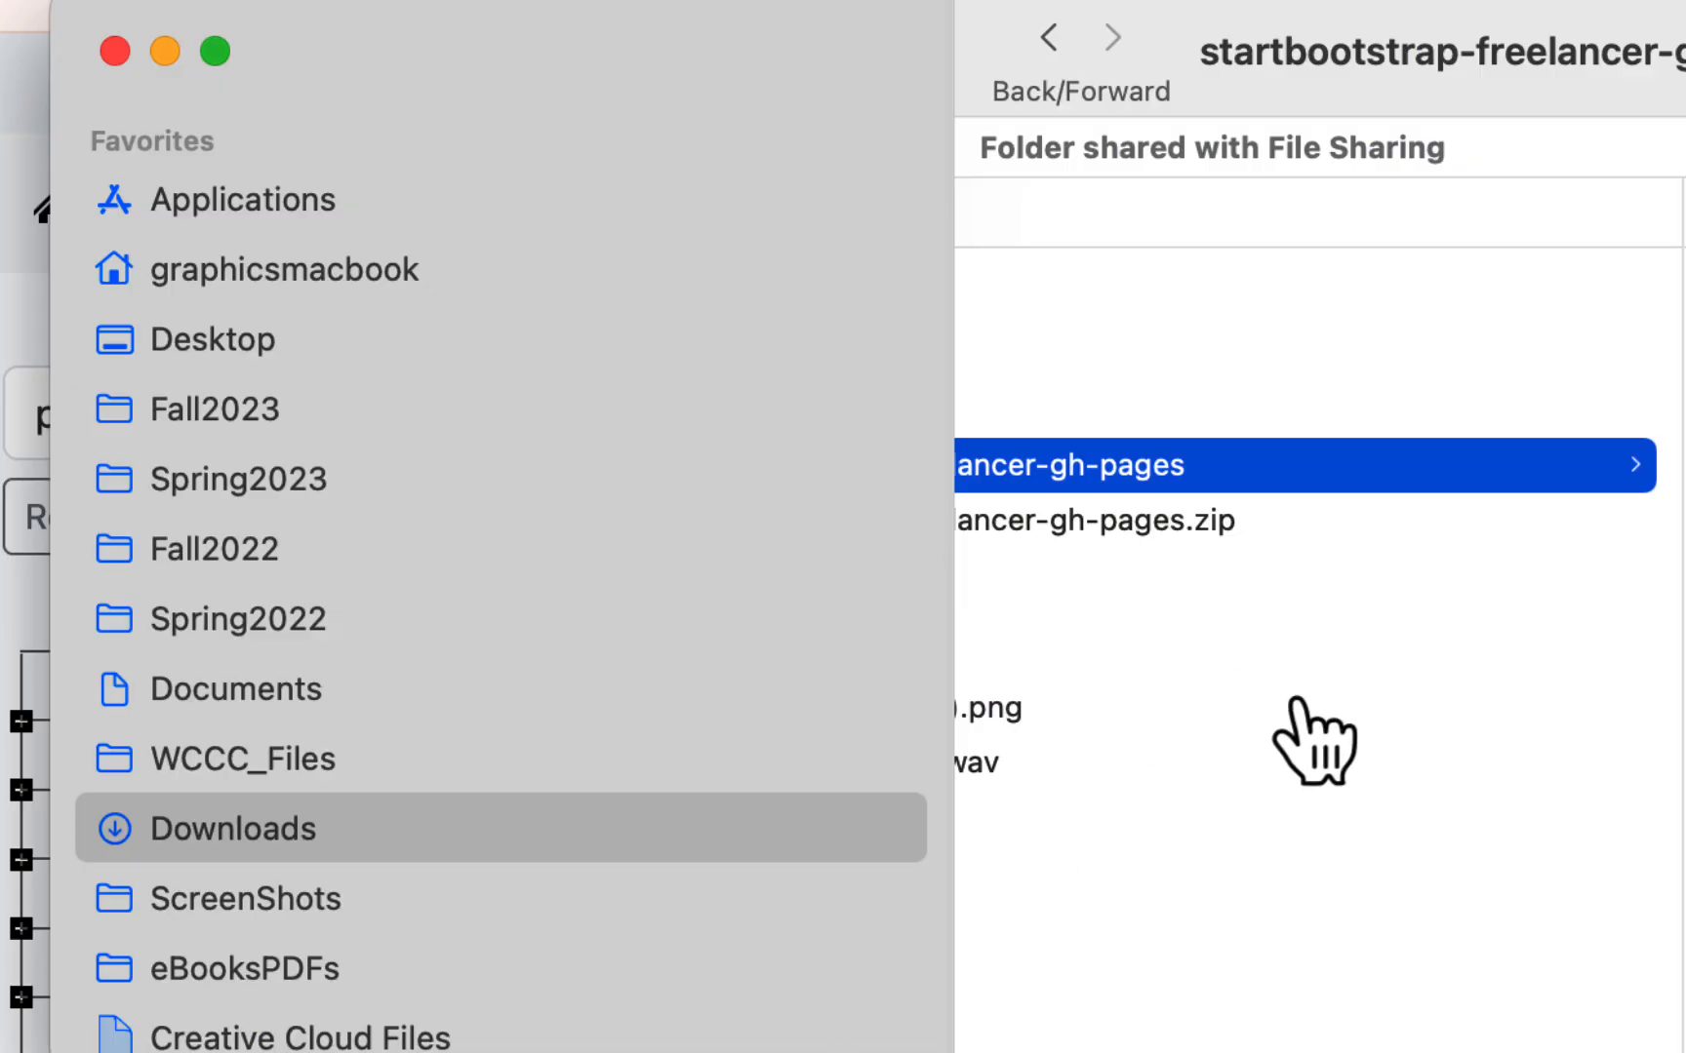
pyautogui.hscroll(-5, 1299, 706)
pyautogui.click(1187, 296)
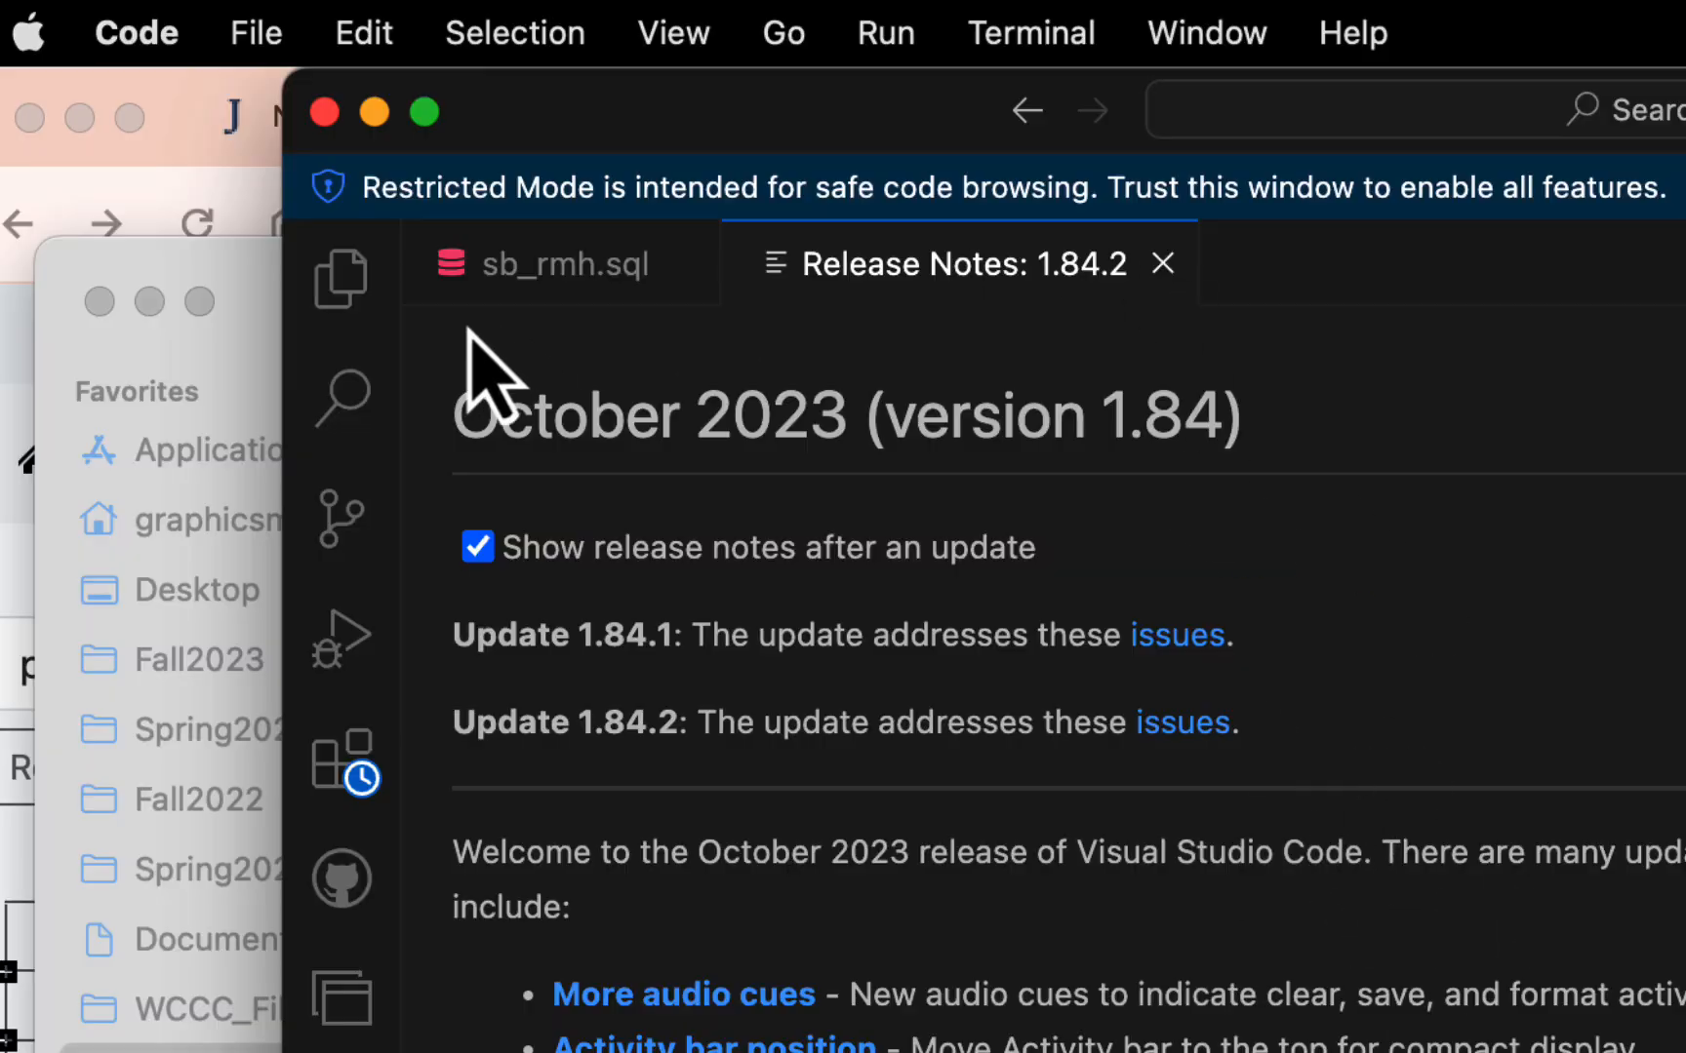
pyautogui.click(566, 264)
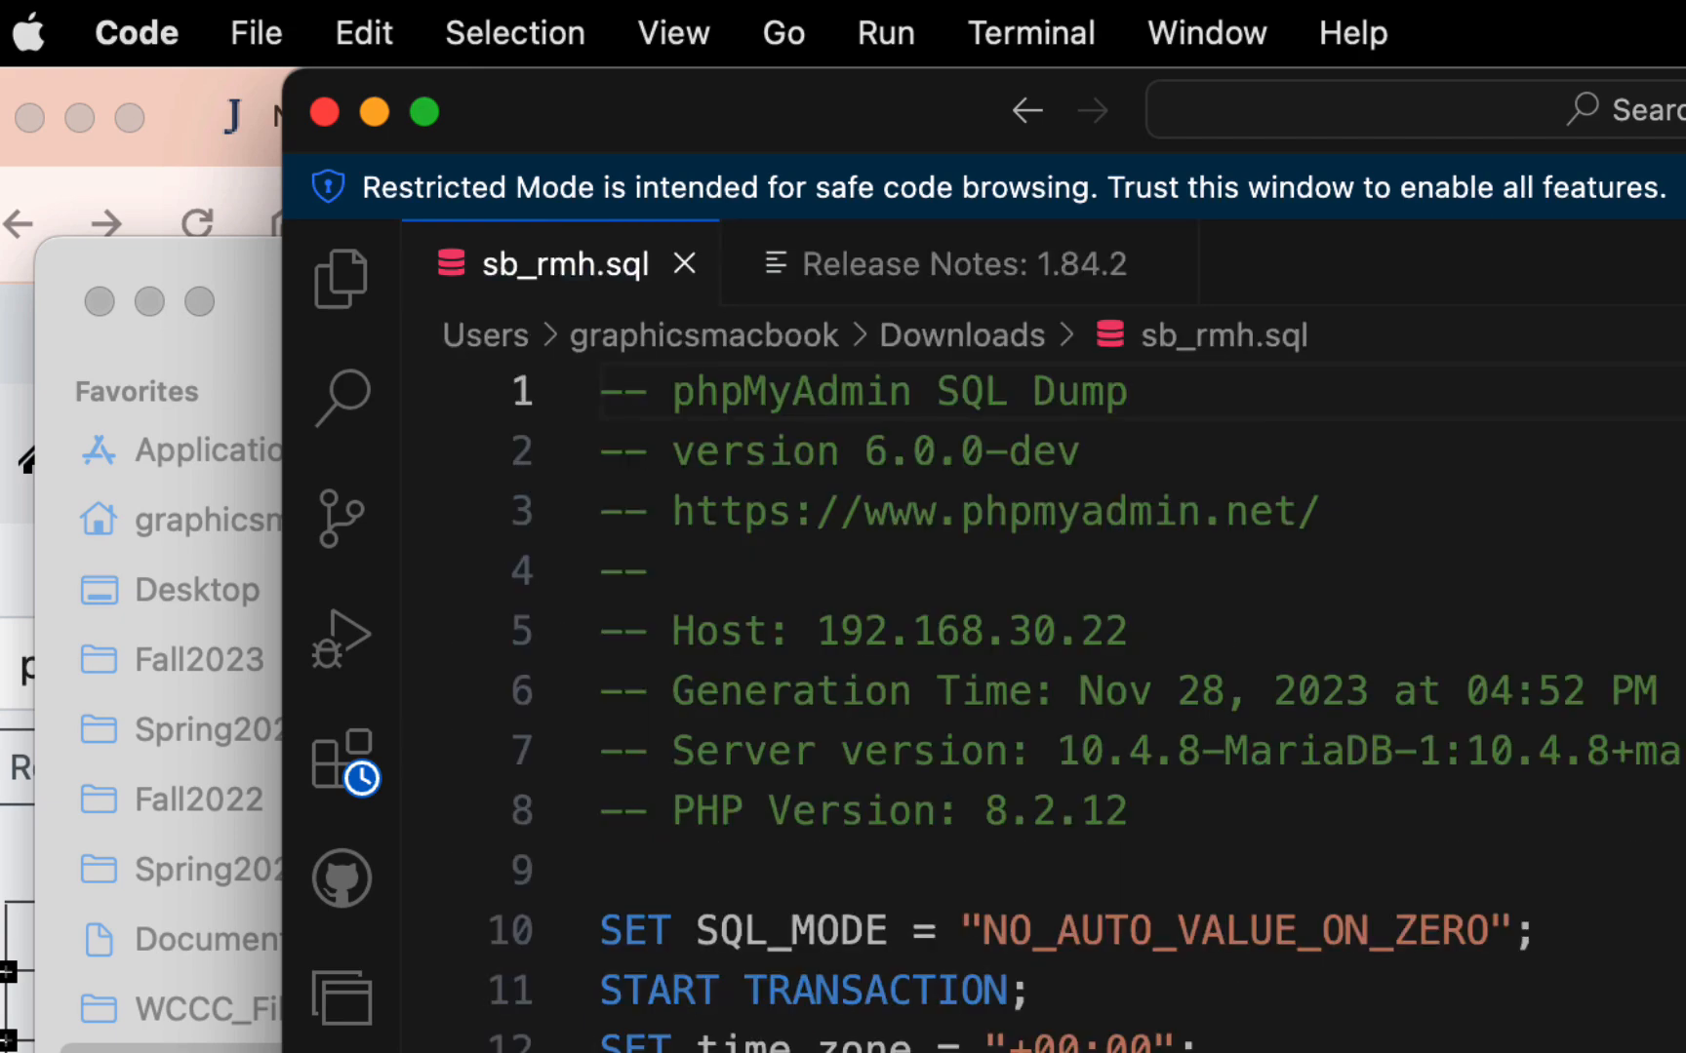
pyautogui.press('super+a')
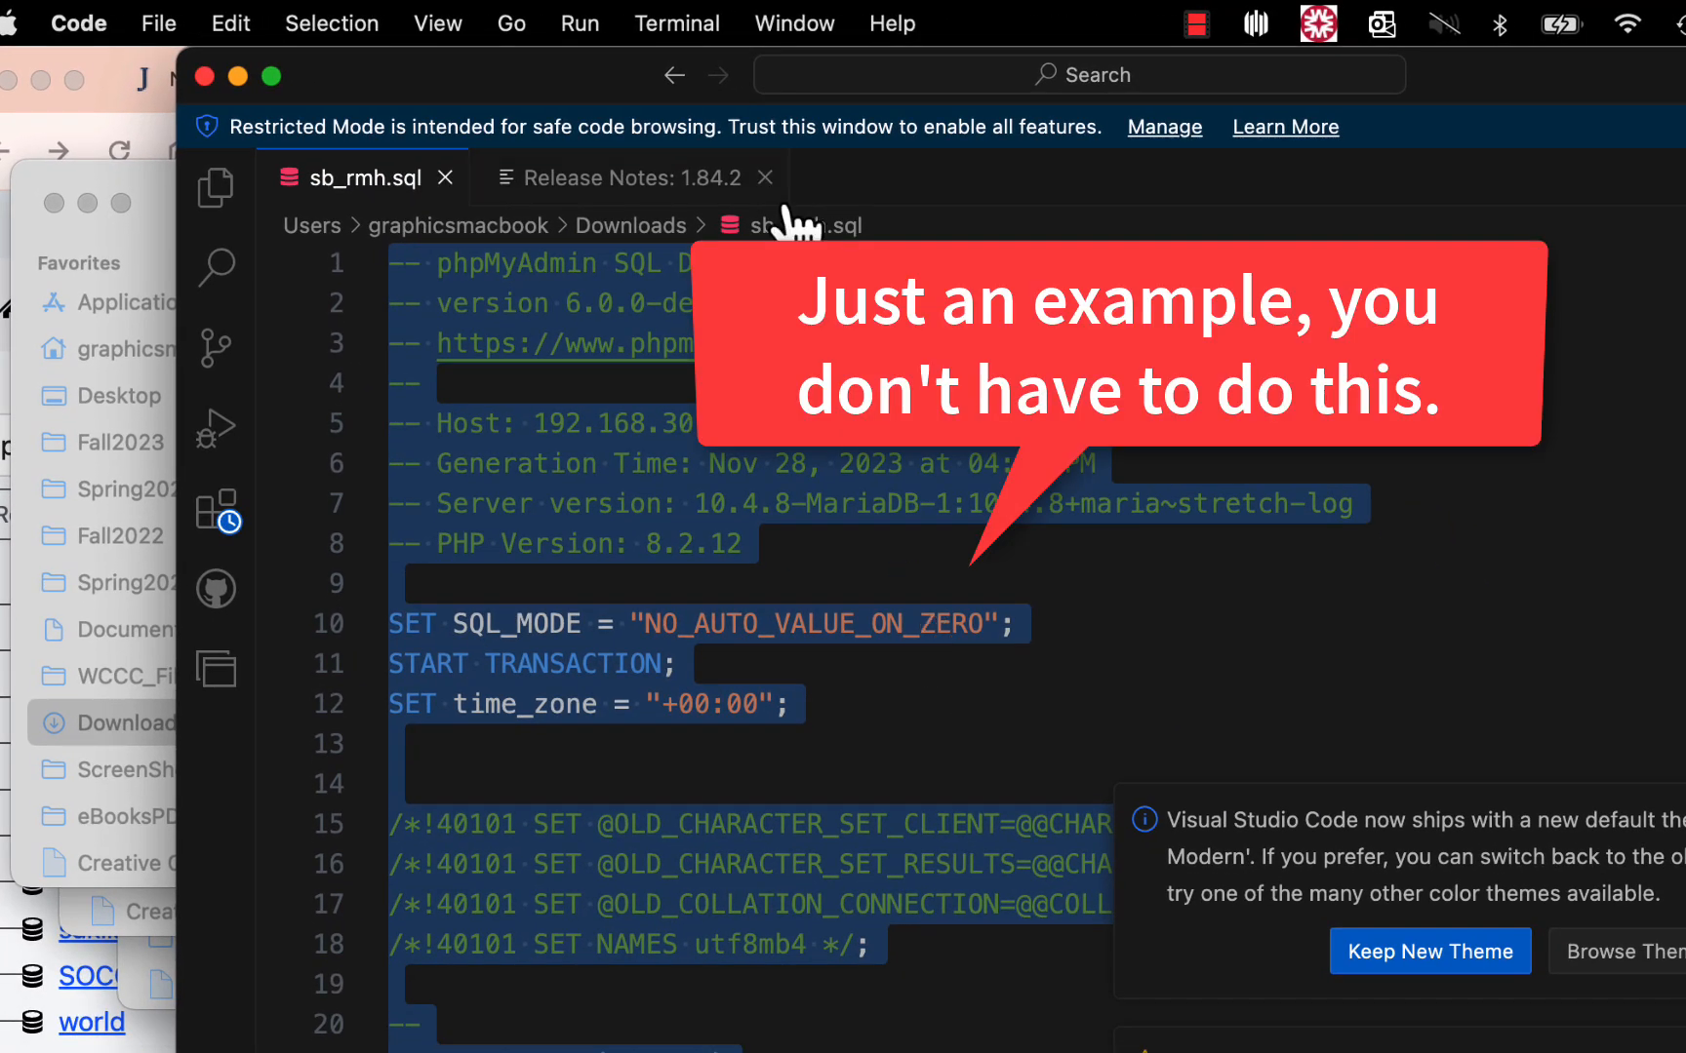
# - Return to phpMyAdmin in the browser and create a database named sb_rmh with the utf8mb4_general_ci collation
pyautogui.click(10, 951)
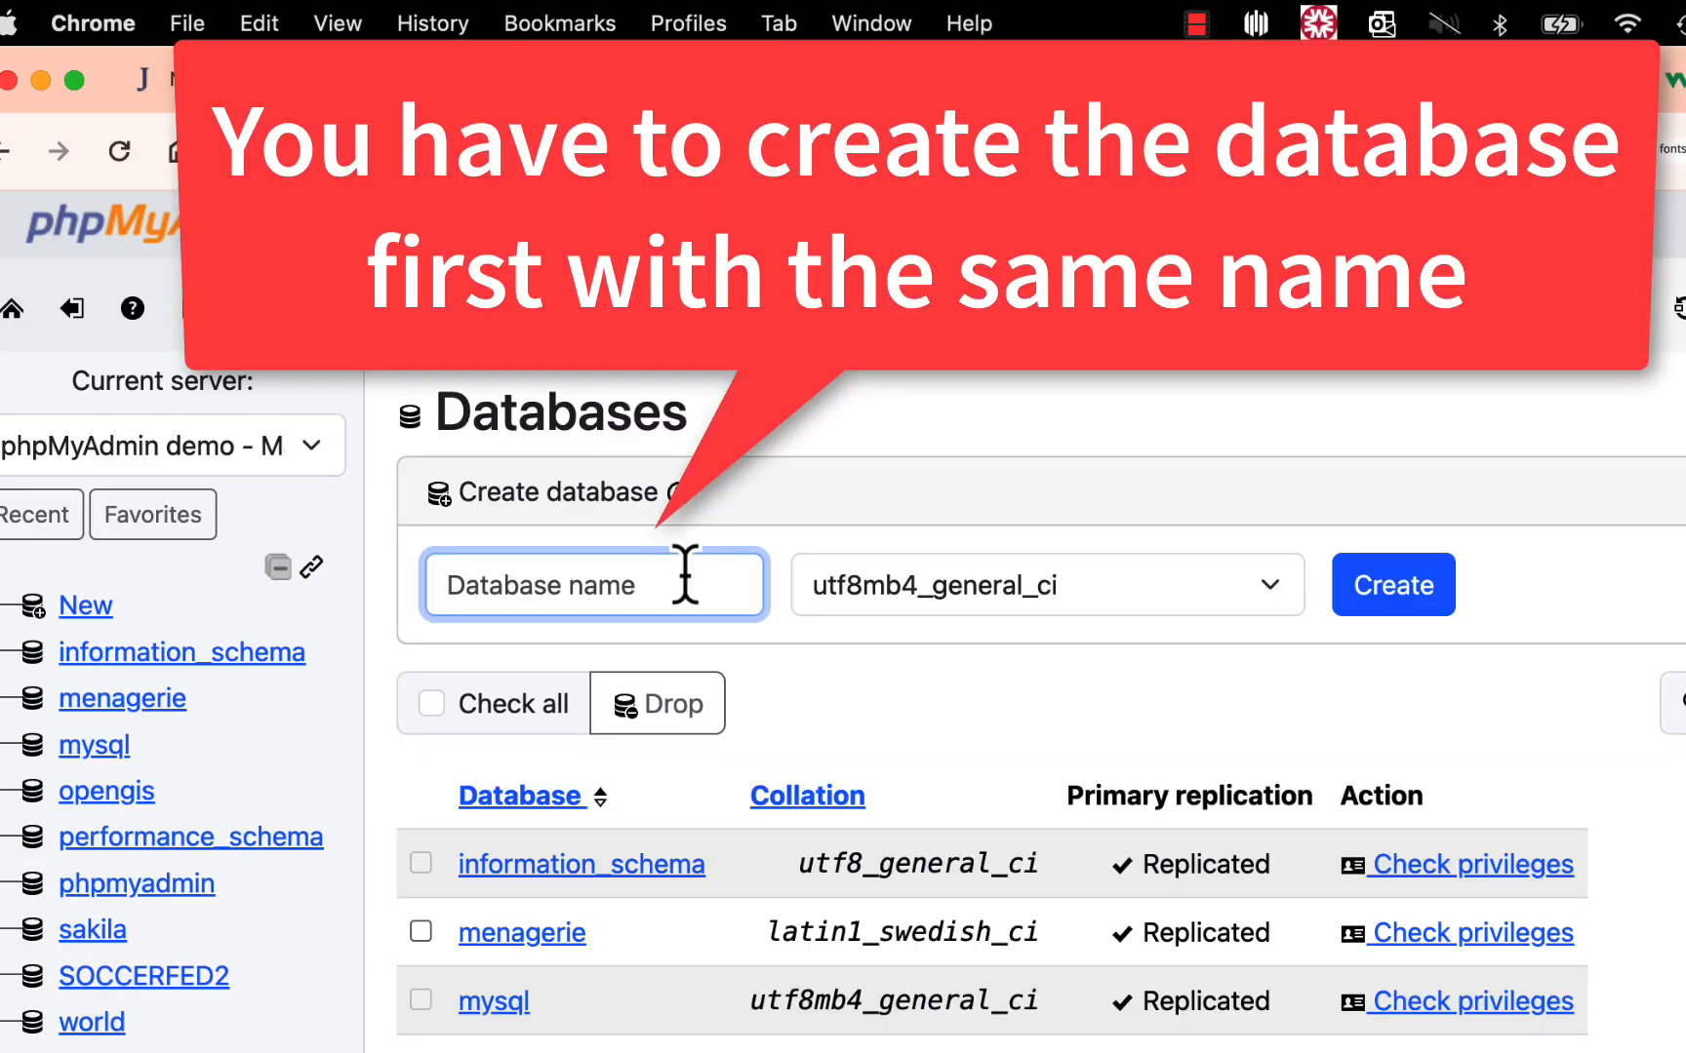
pyautogui.click(685, 574)
pyautogui.write('sb_rmh')
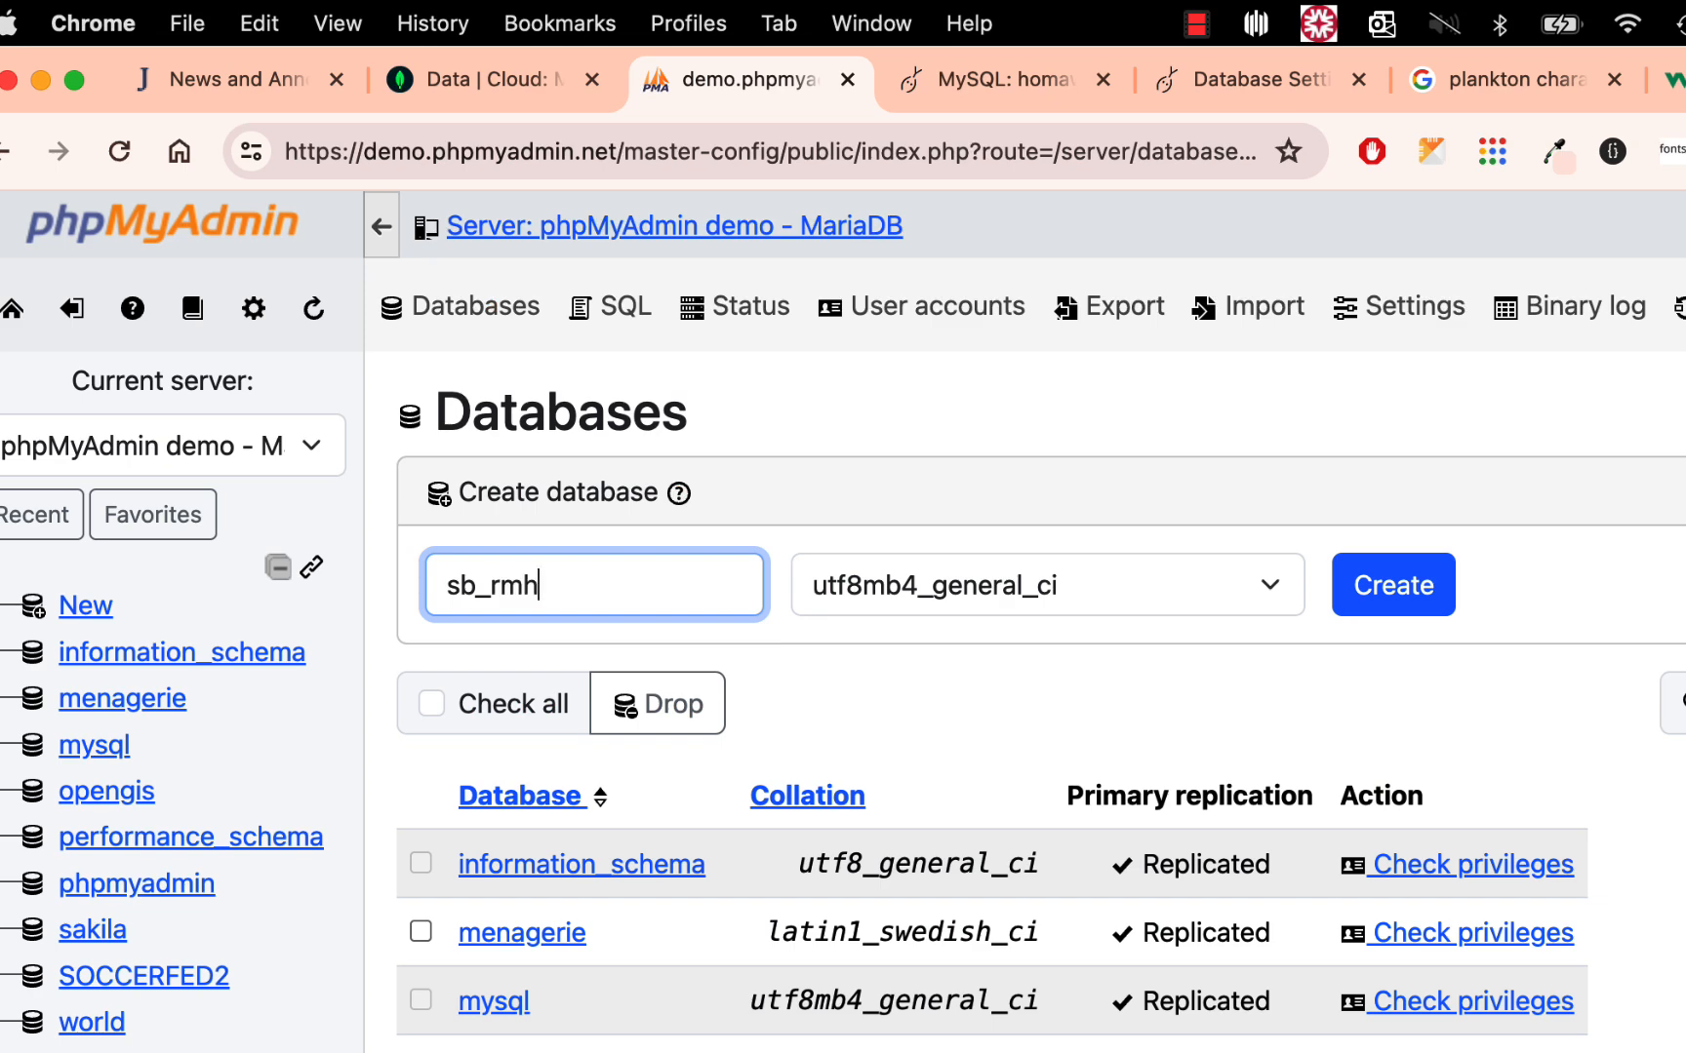
pyautogui.click(1388, 620)
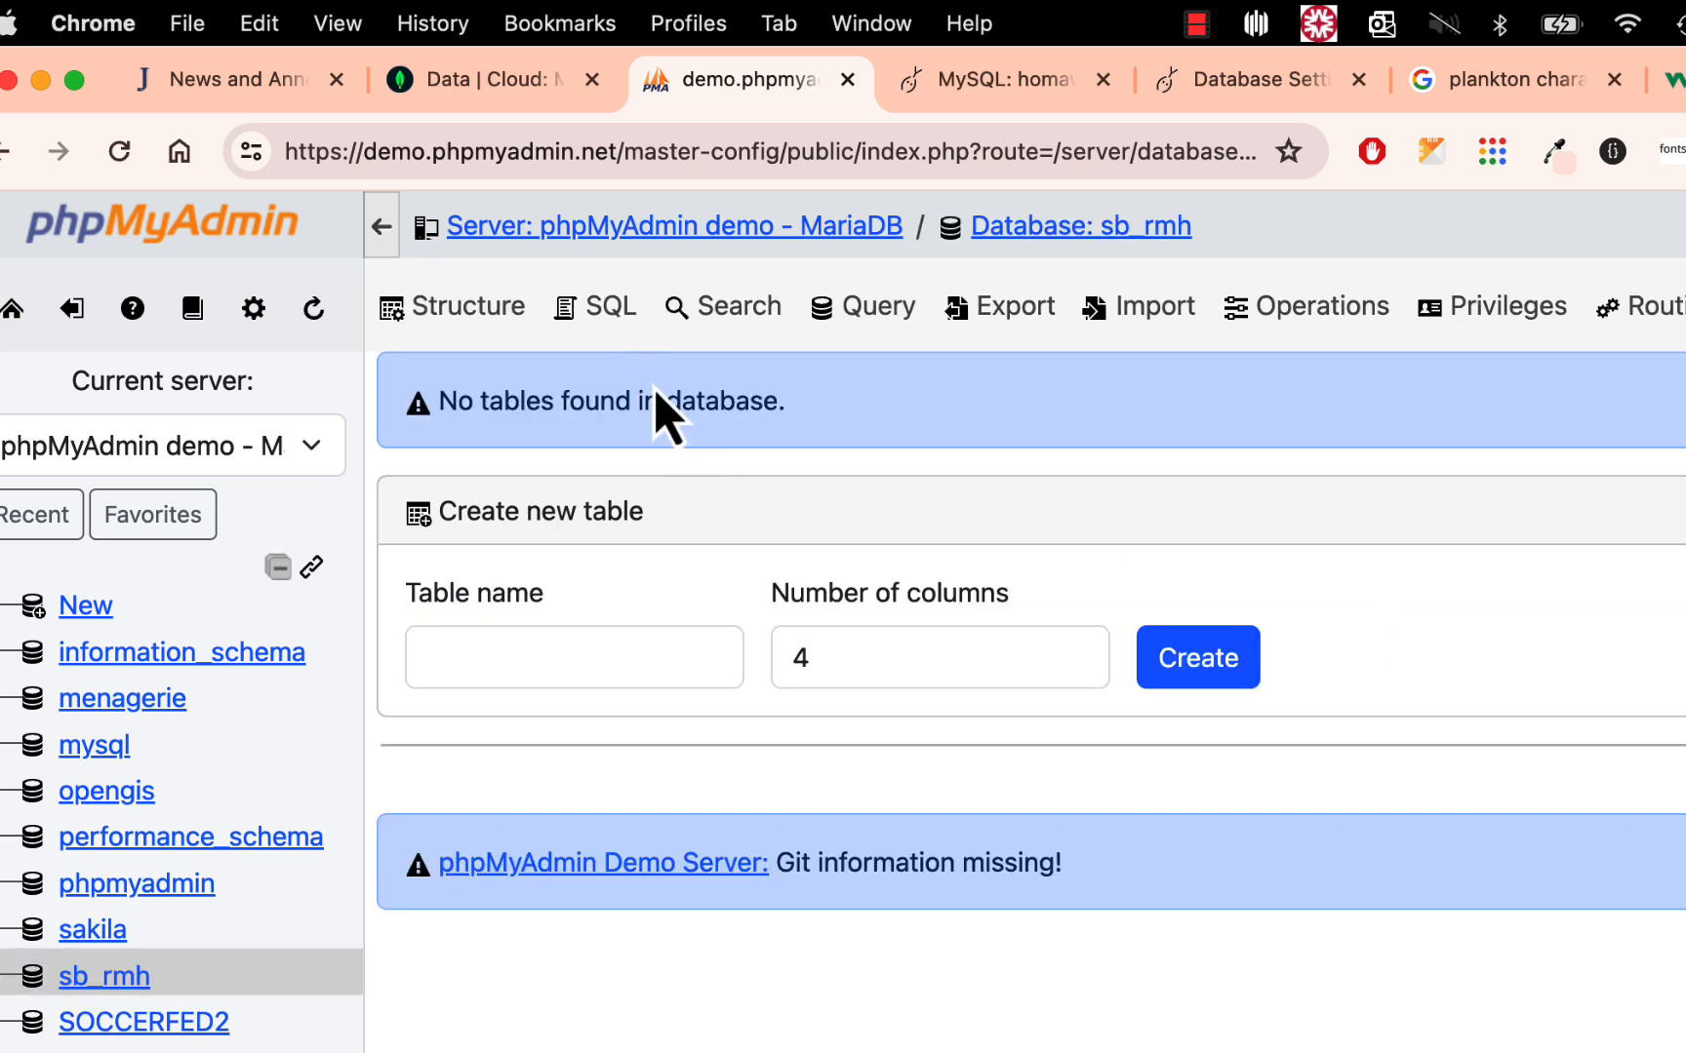
# - Paste the copied contents of sb_rmh.sql into the SQL editor of the sb_rmh database and run them
pyautogui.click(592, 308)
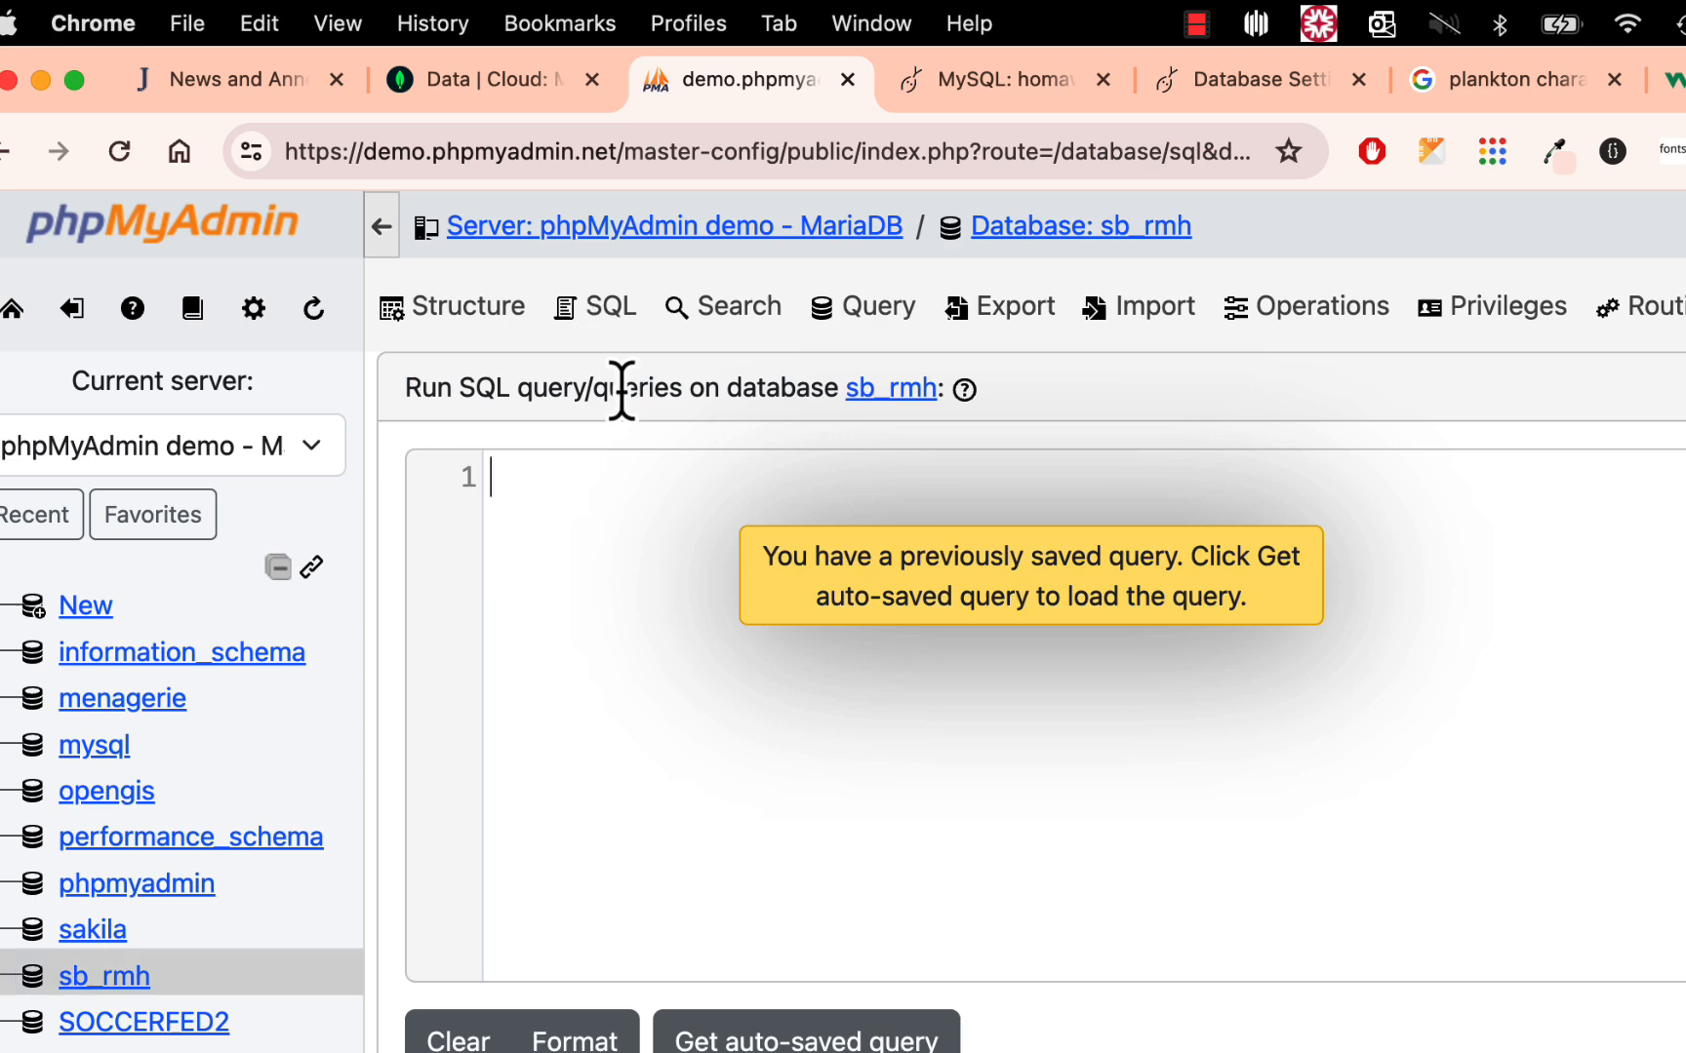
pyautogui.press('super+v')
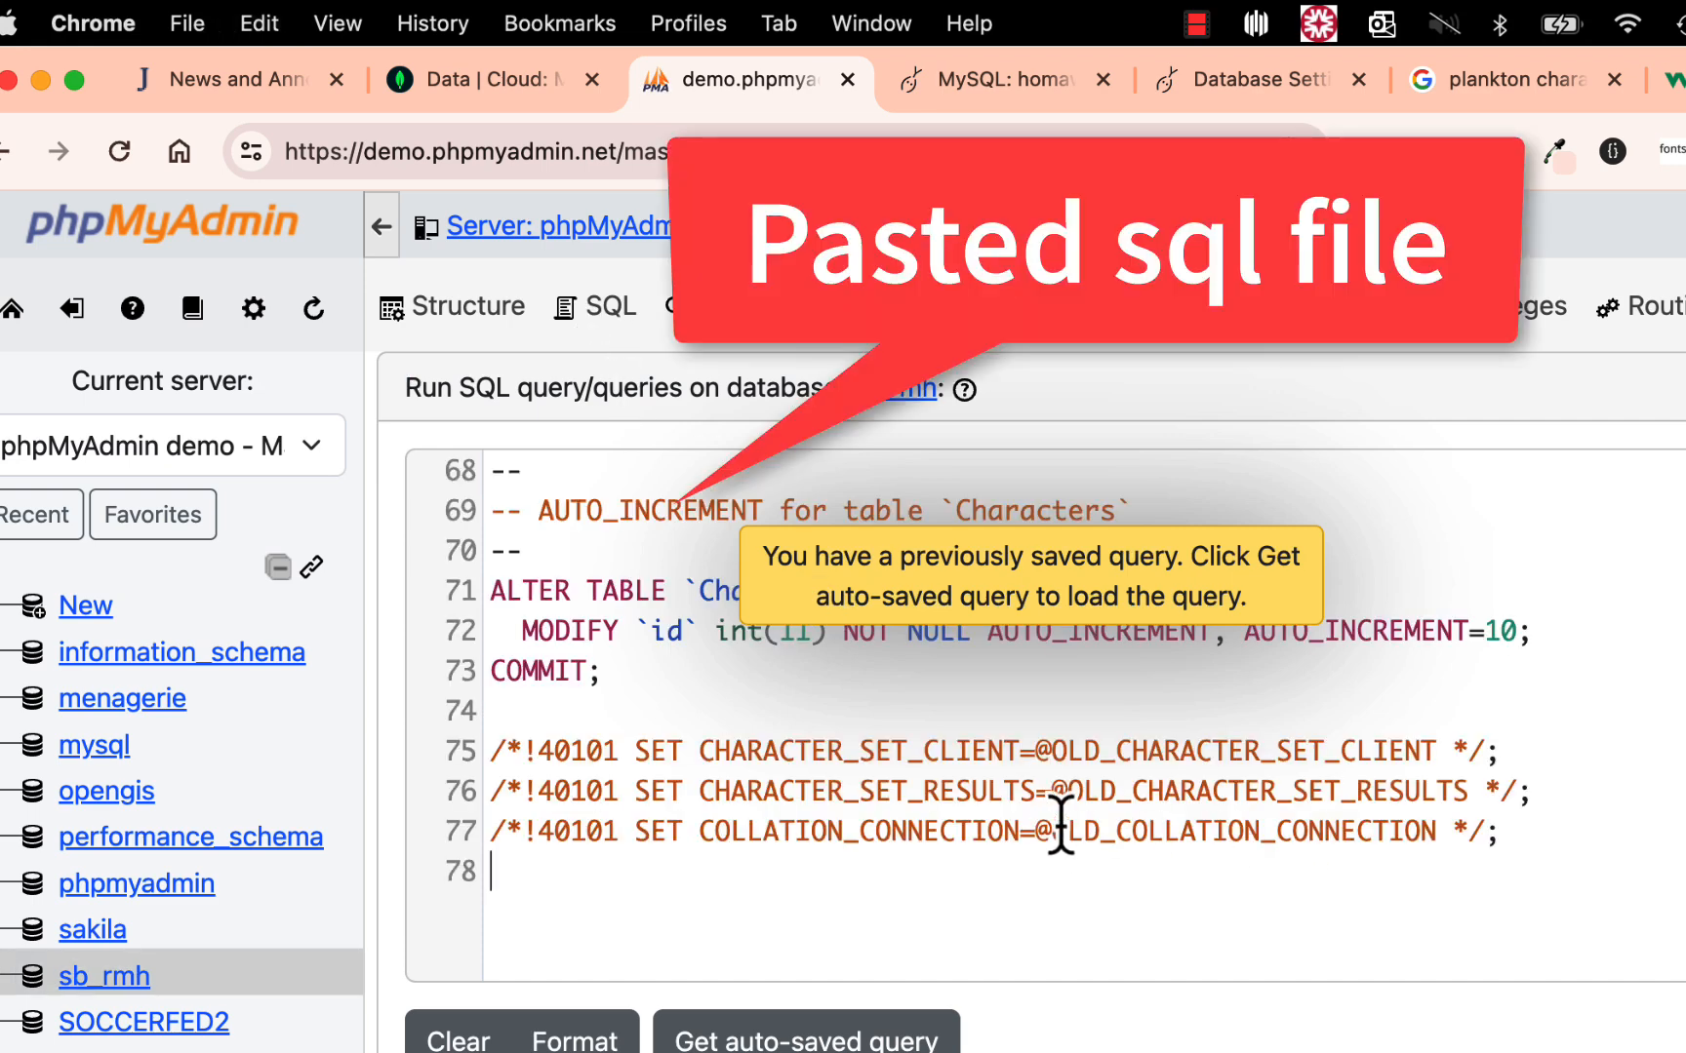
pyautogui.scroll(-5, 776, 897)
pyautogui.click(834, 990)
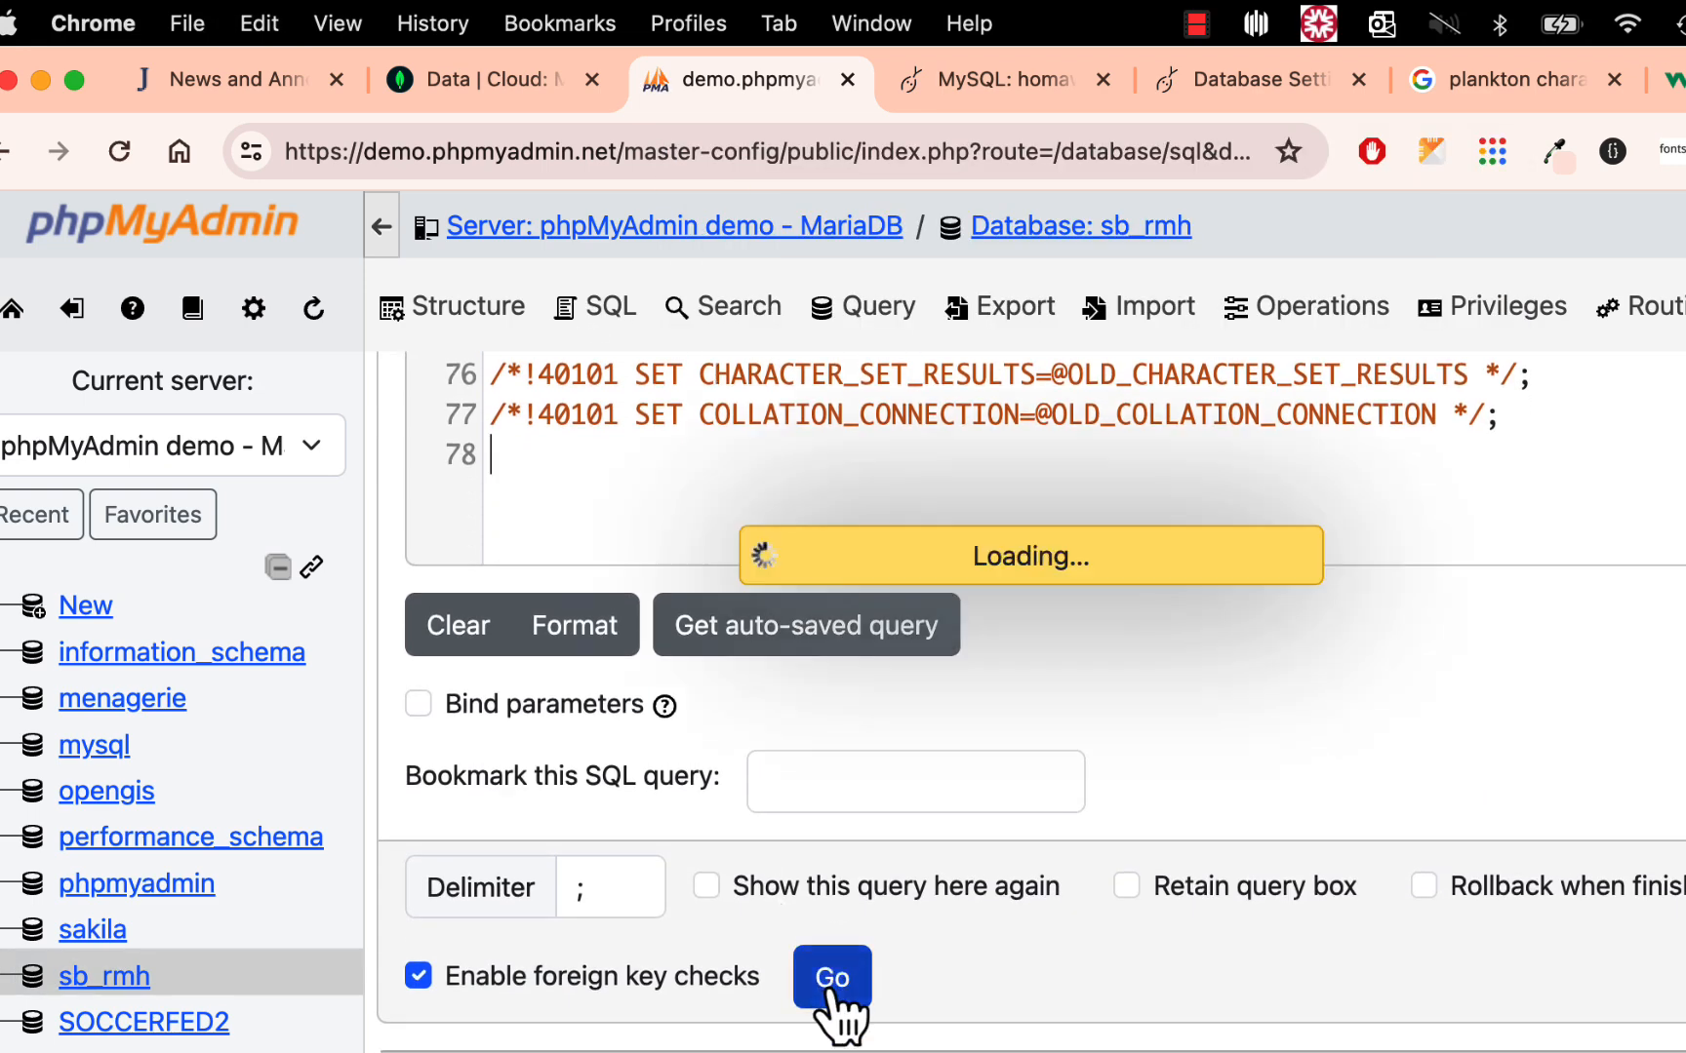
pyautogui.scroll(15, 1008, 741)
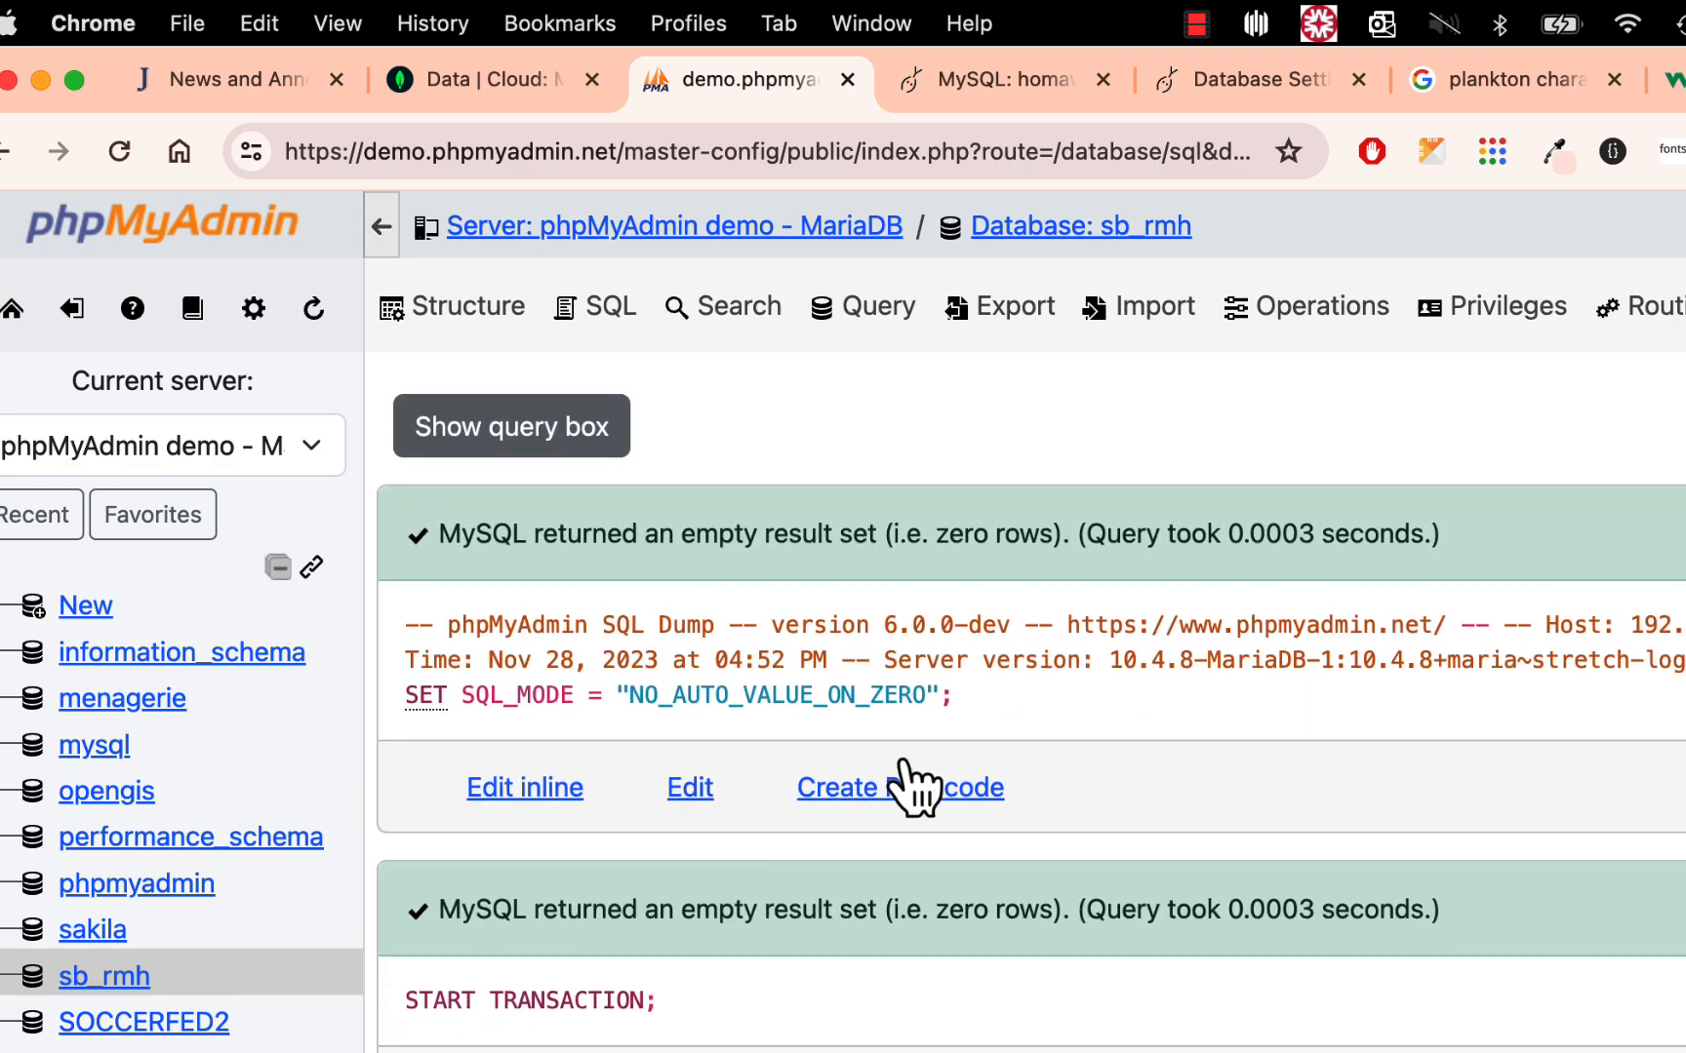
# - Browse the rows of the Characters table in the sb_rmh database
pyautogui.click(122, 975)
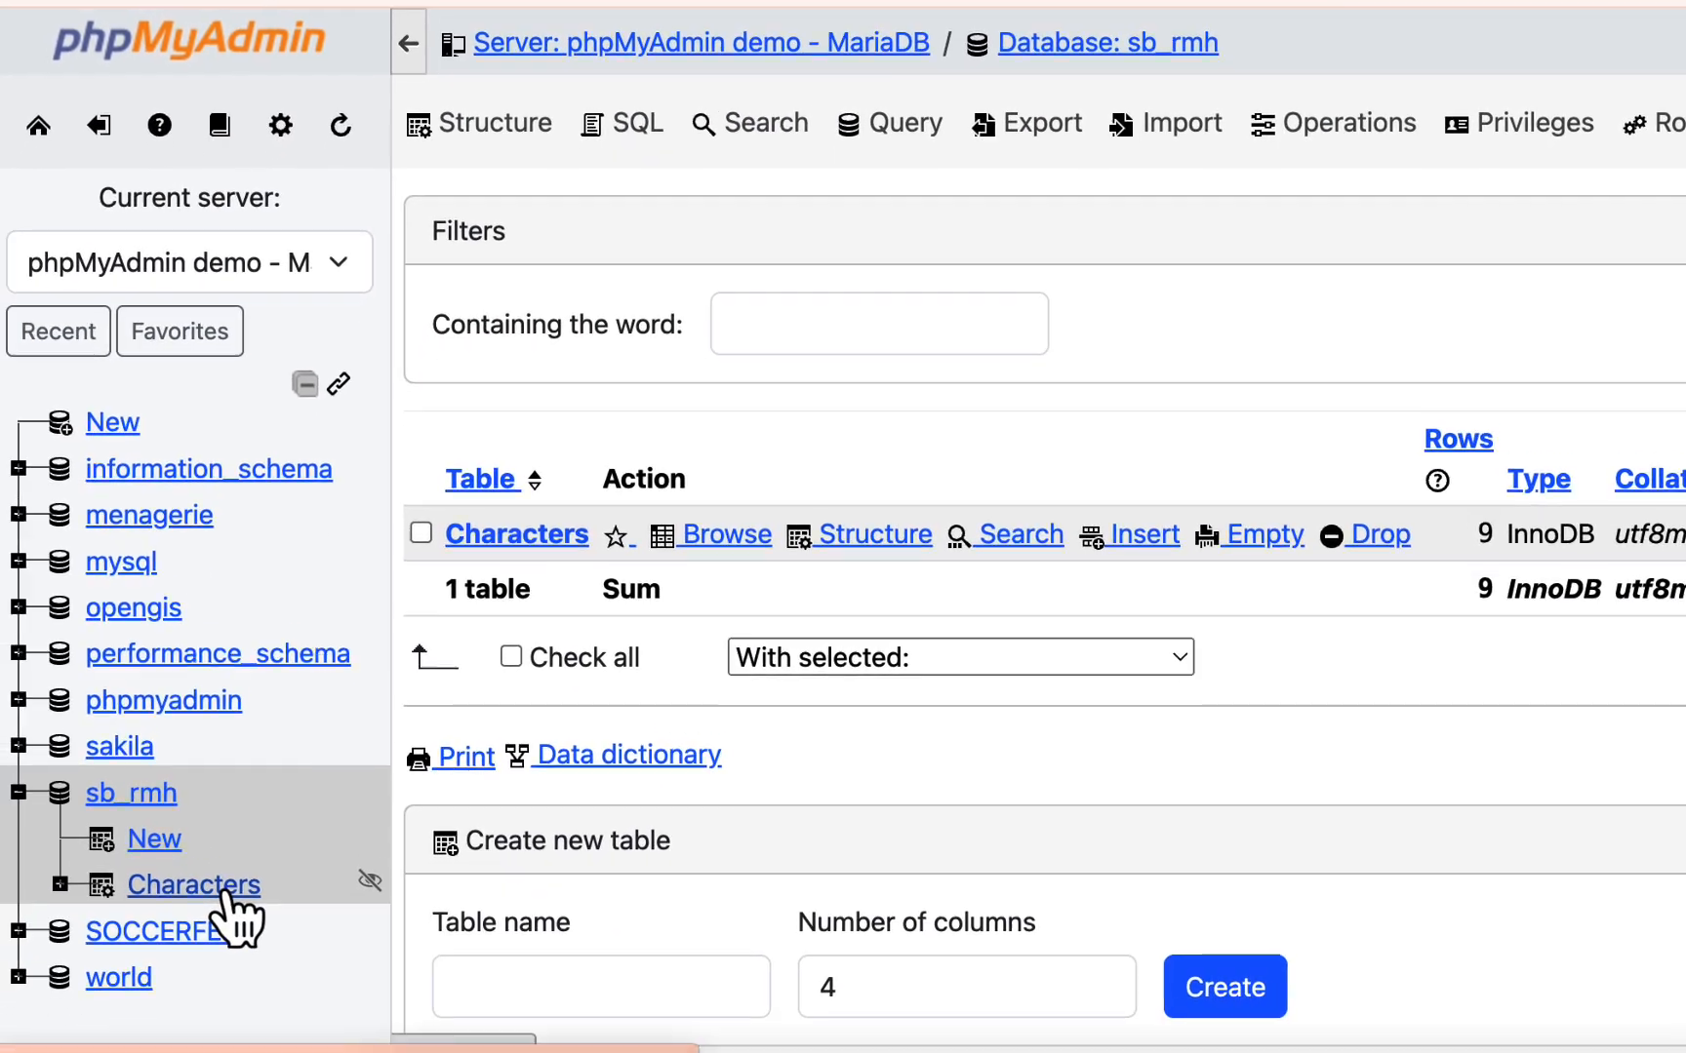
pyautogui.click(225, 891)
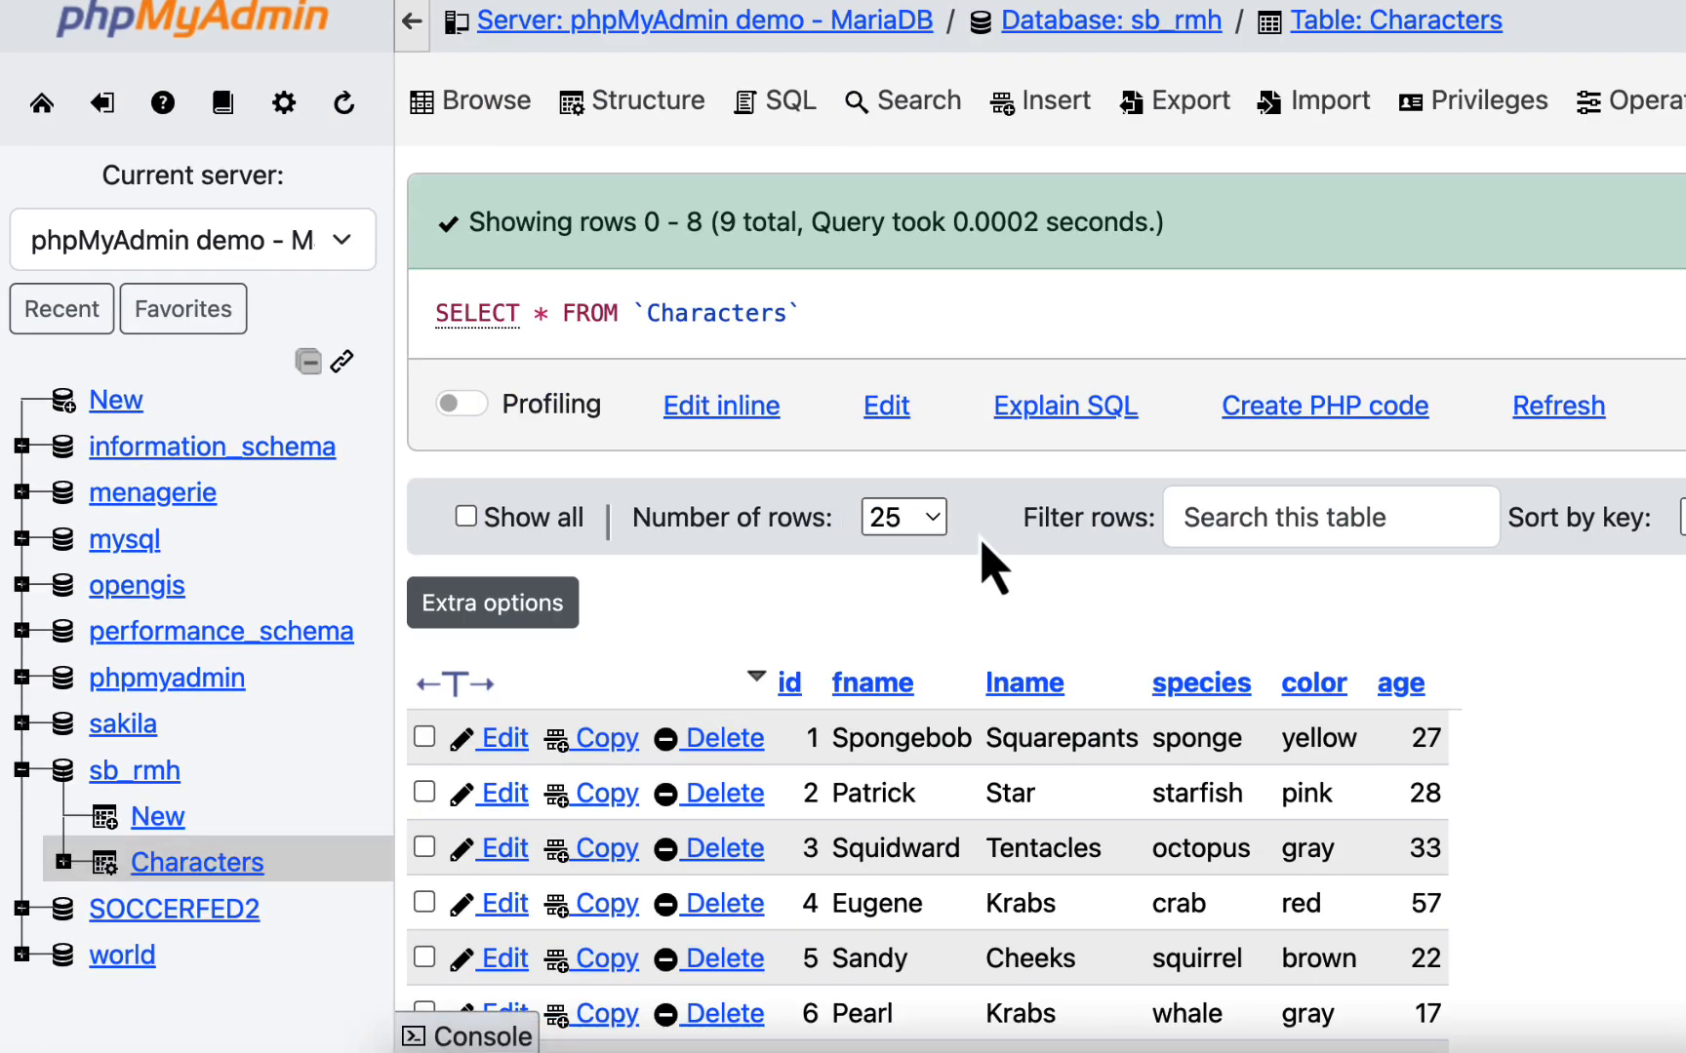
pyautogui.scroll(-10, 1062, 571)
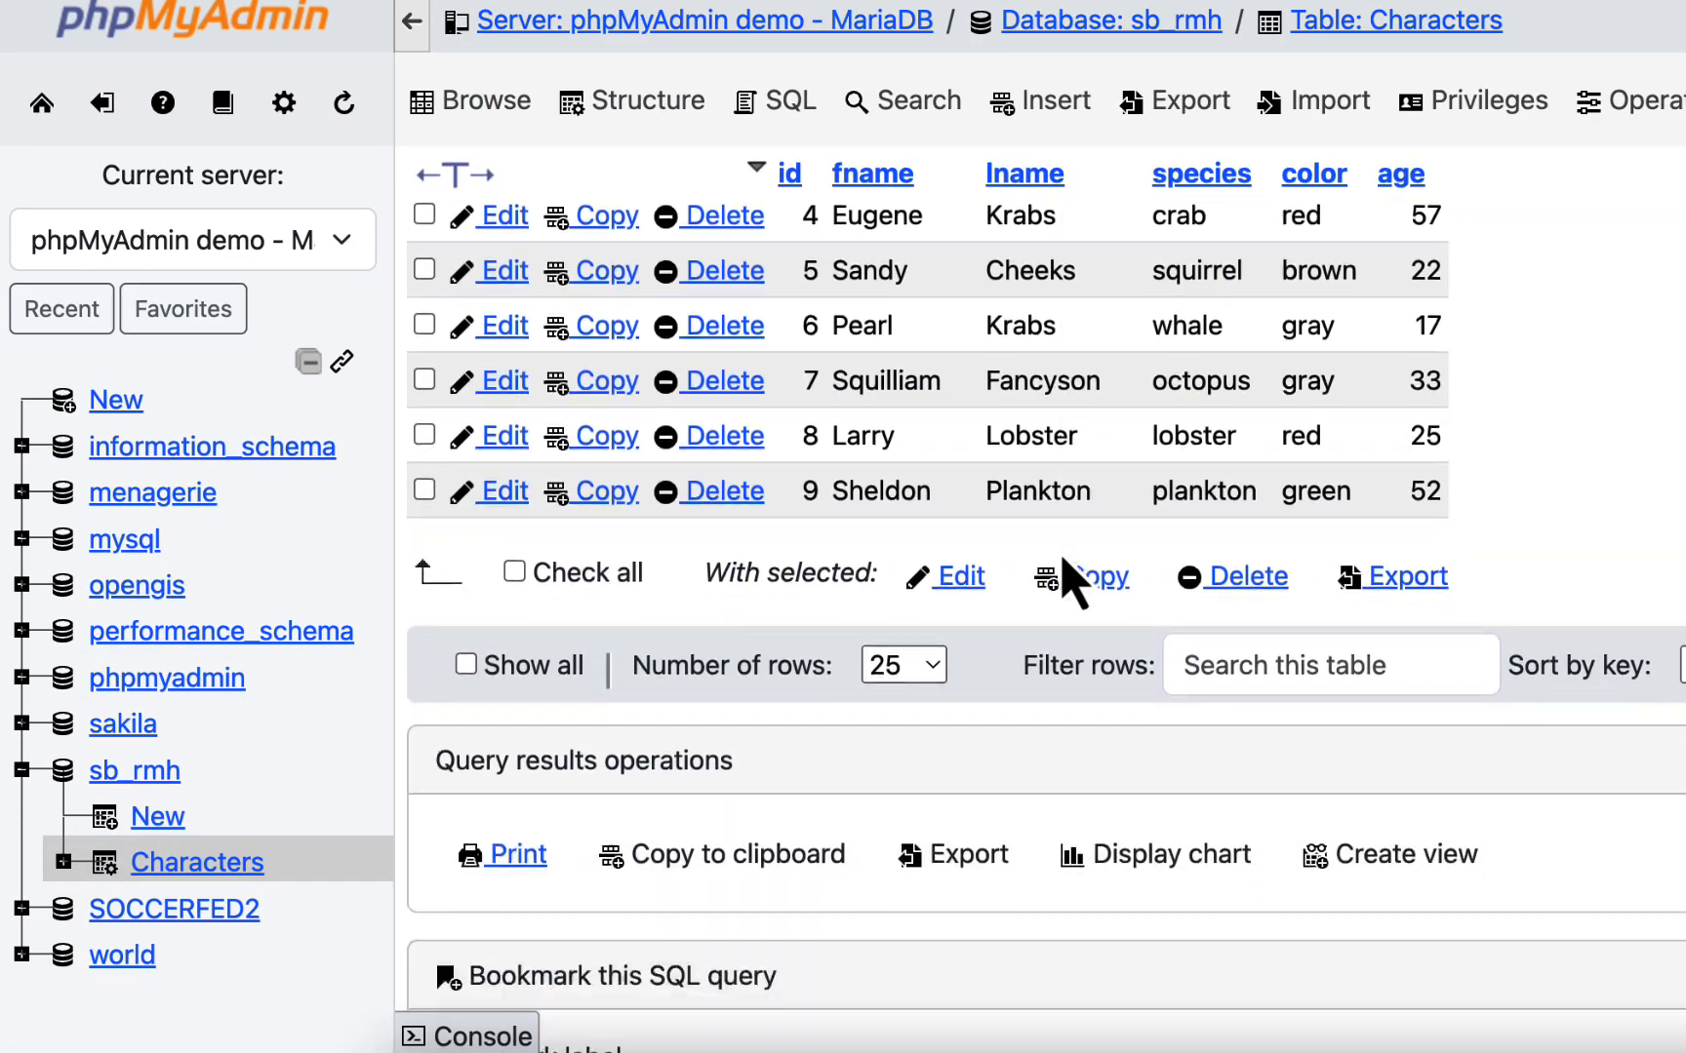
pyautogui.scroll(4, 1063, 566)
pyautogui.scroll(5, 1072, 581)
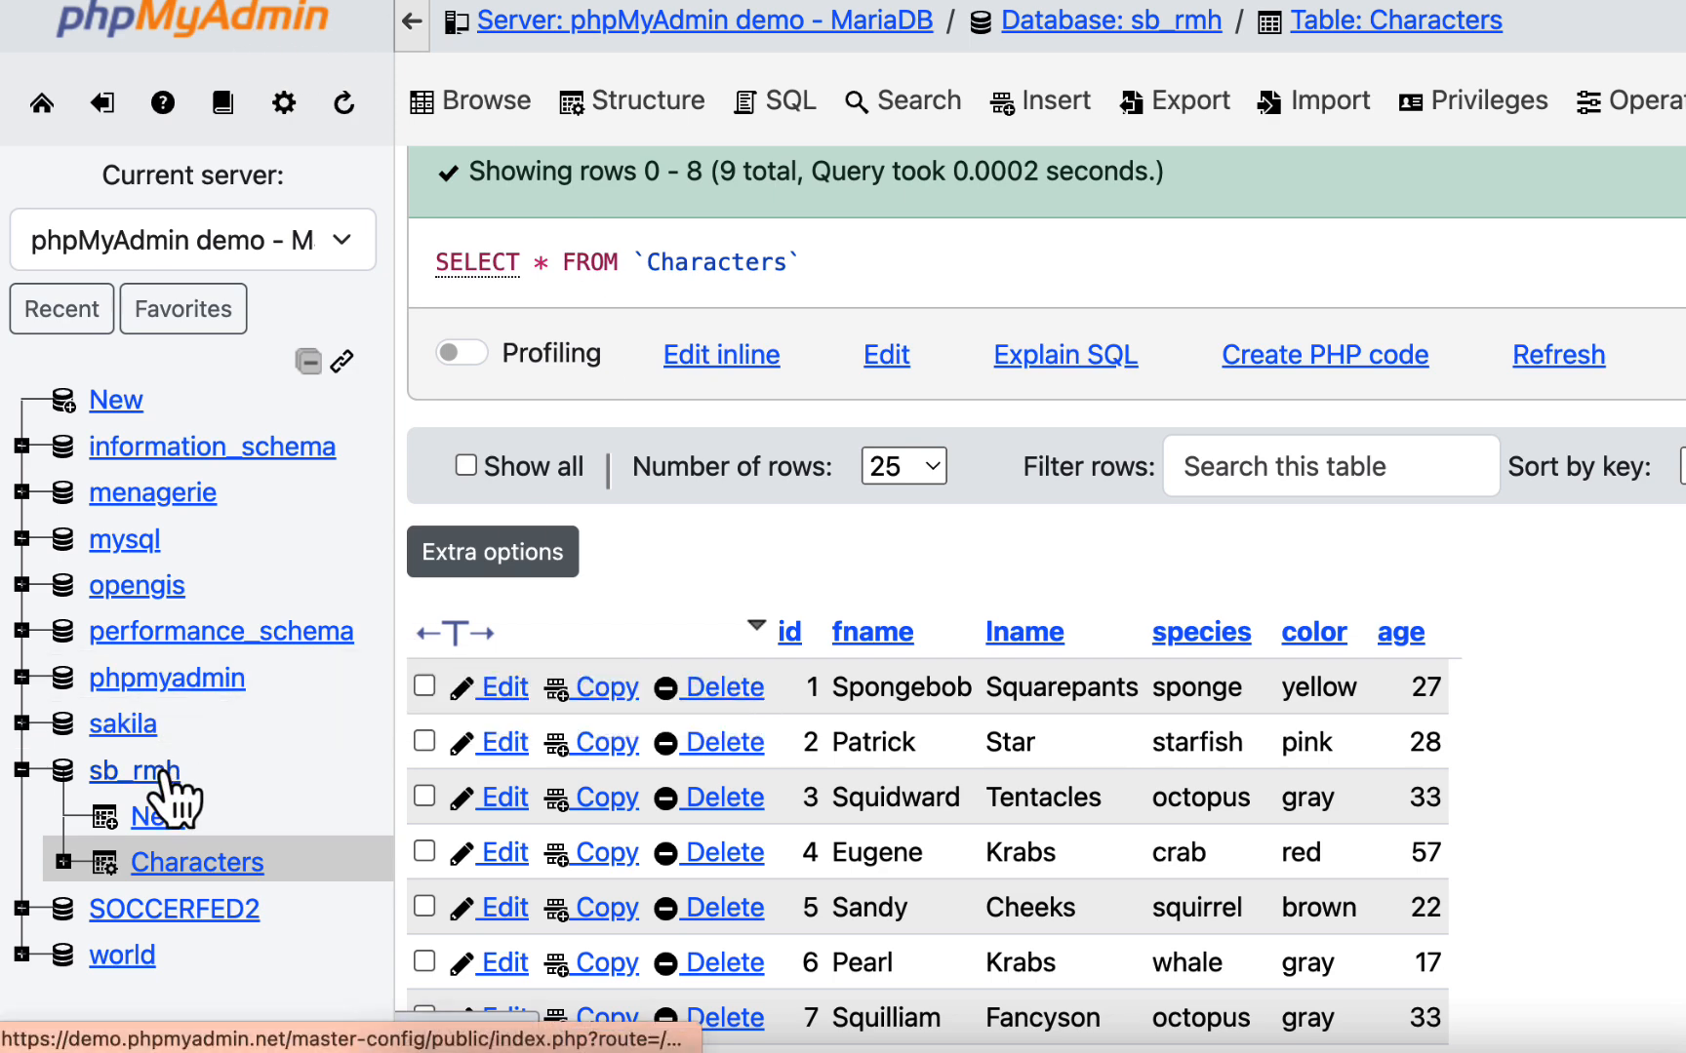
# - Run the statement DROP DATABASE sb_rmh; in the server-level SQL editor
pyautogui.click(700, 20)
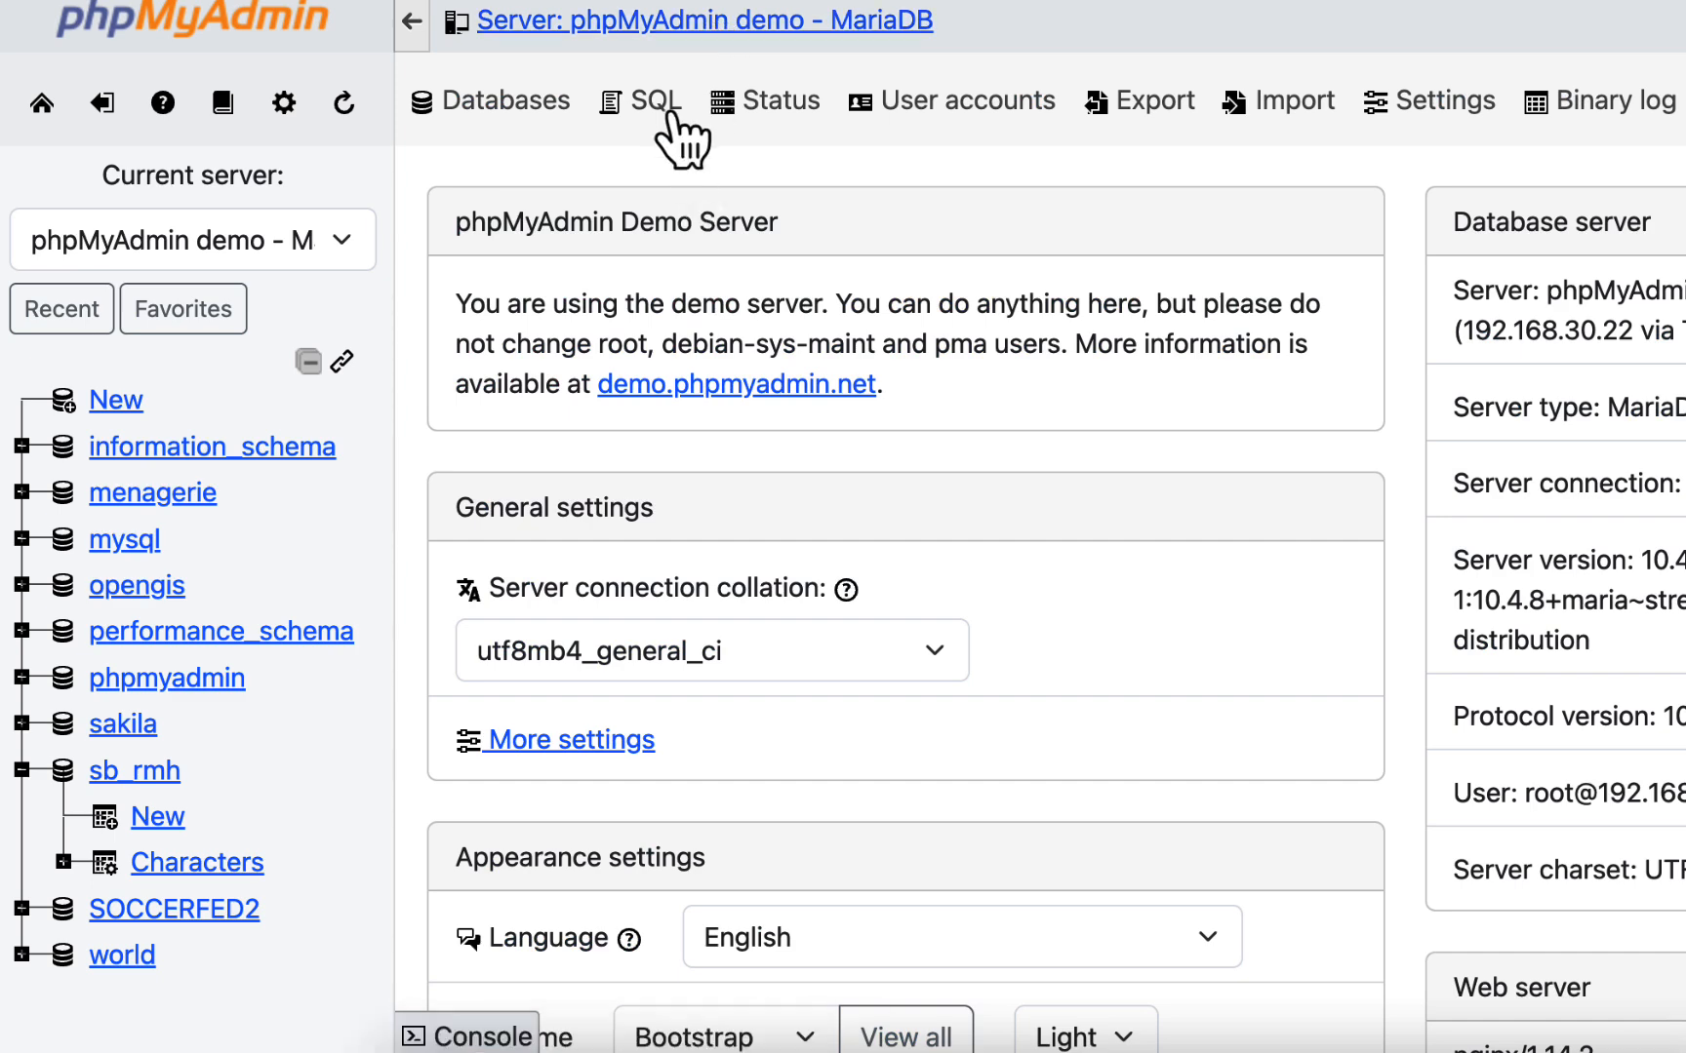
pyautogui.click(662, 110)
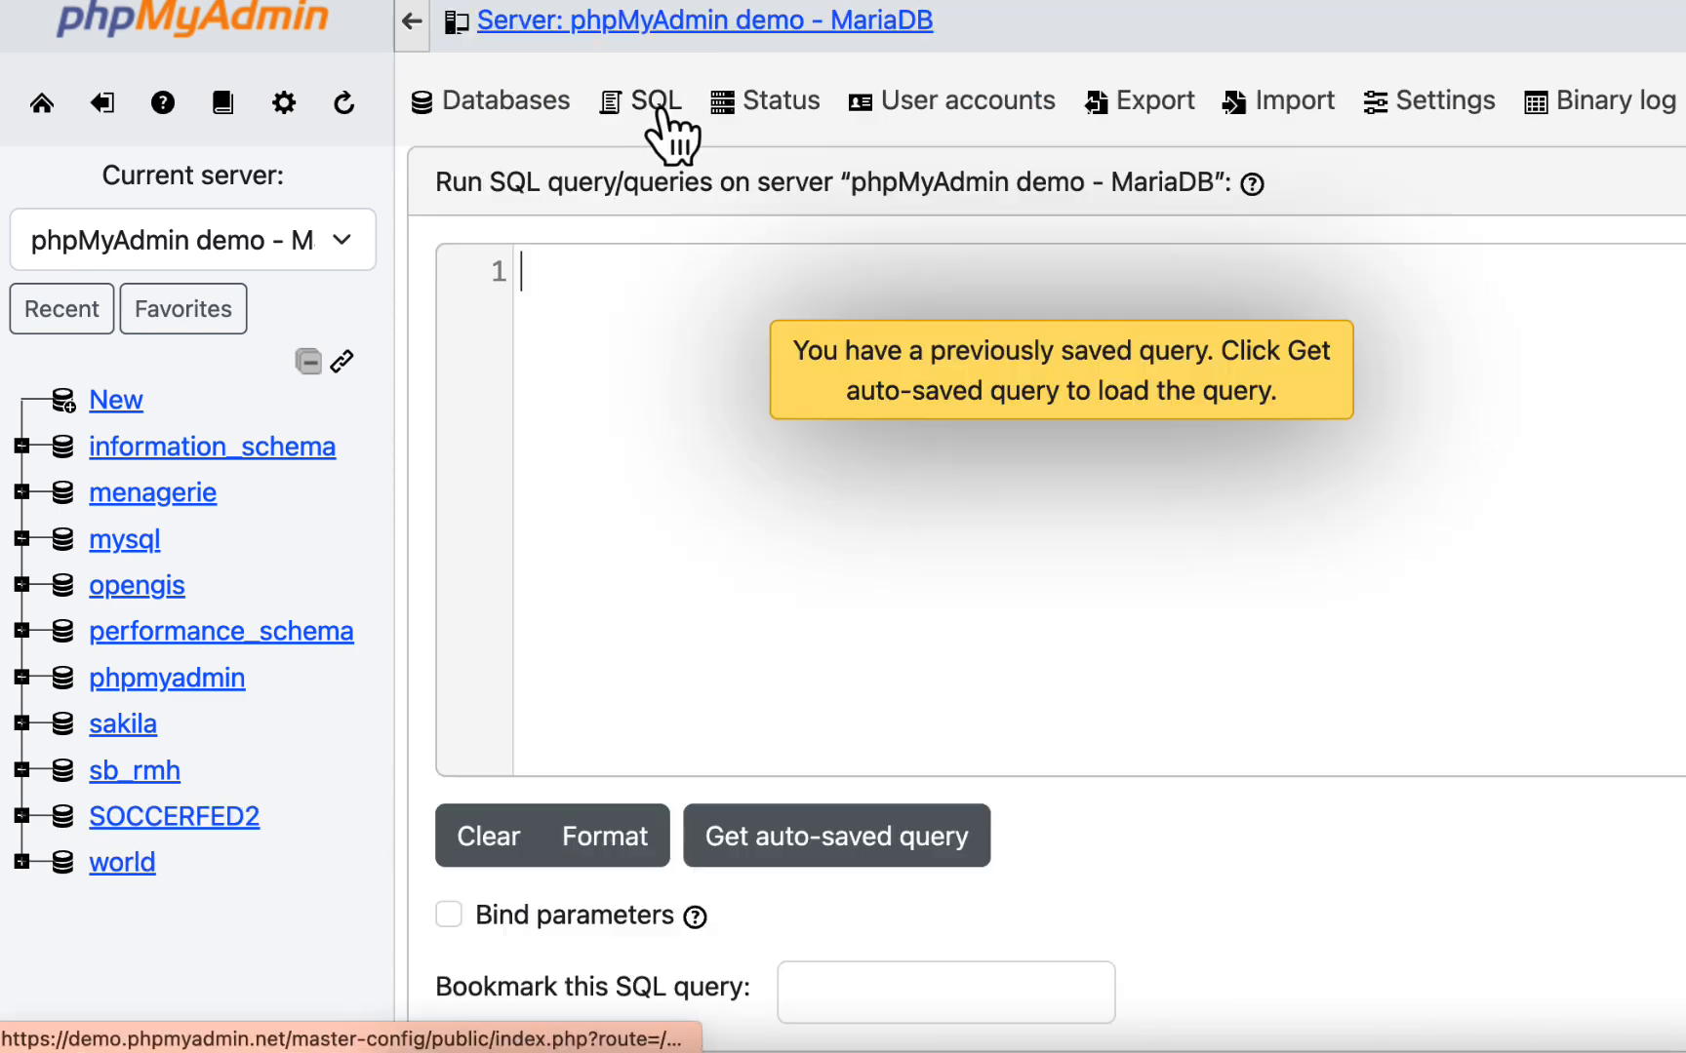
pyautogui.write('D')
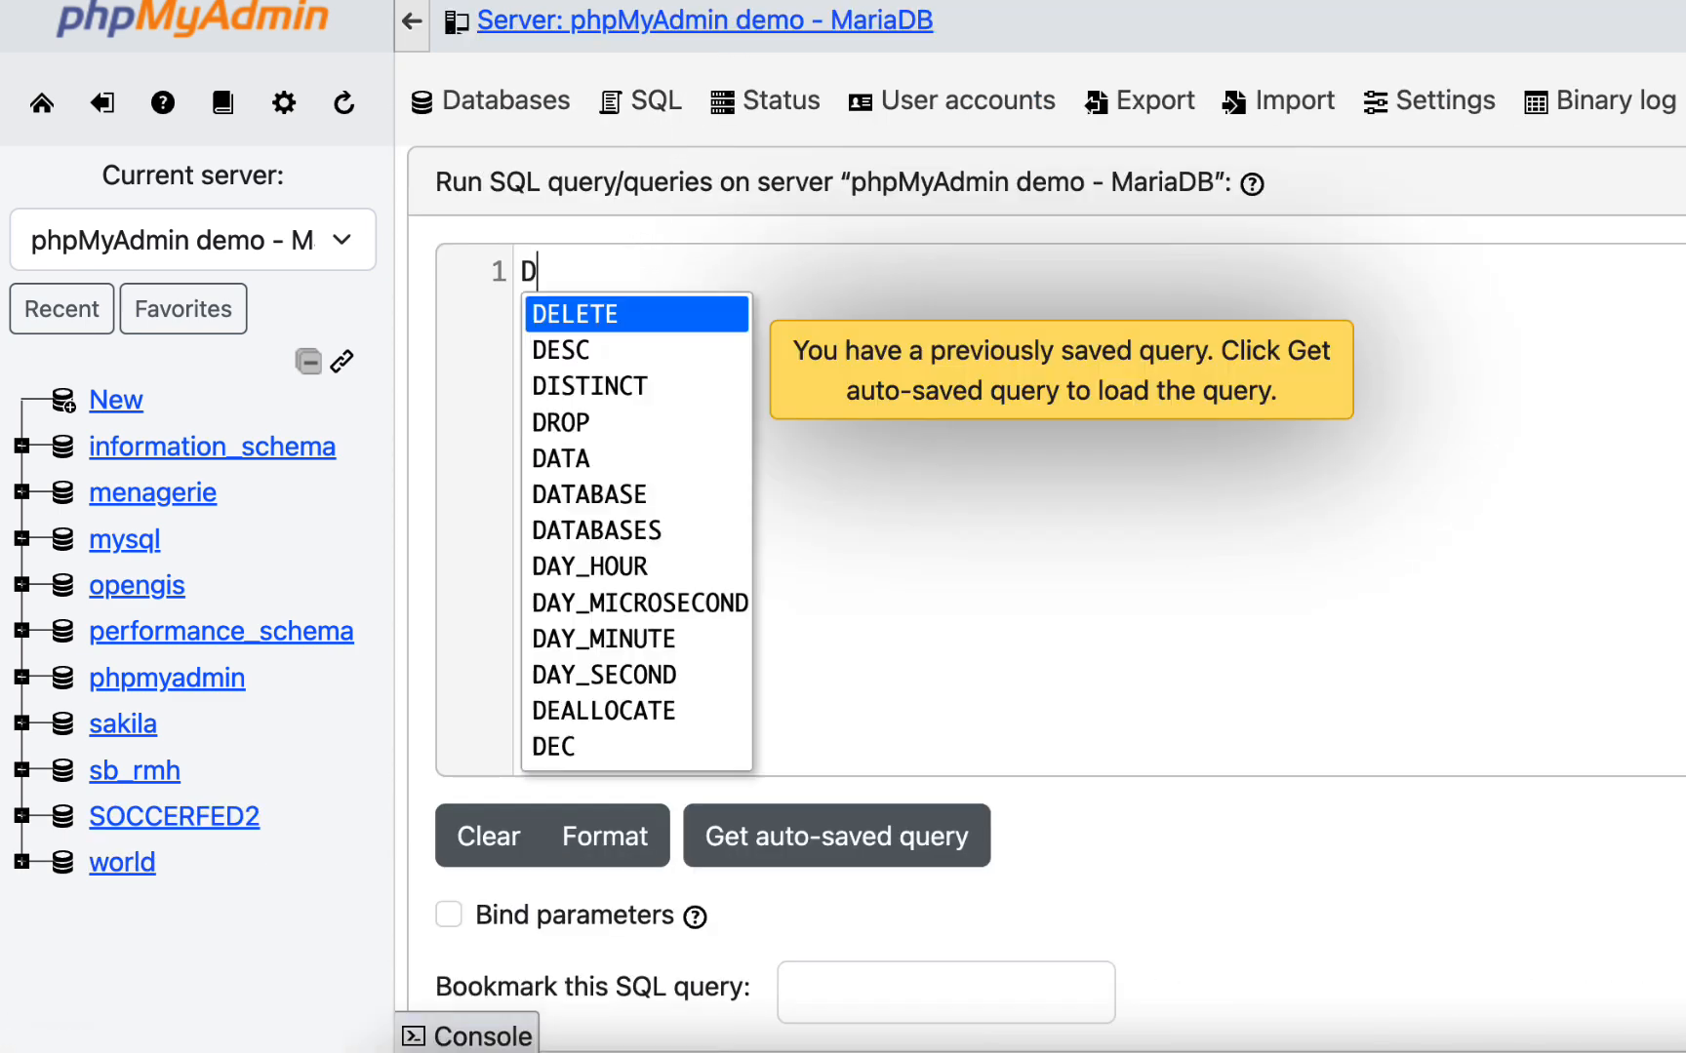
pyautogui.write('ROP DATABASE sb_rmh')
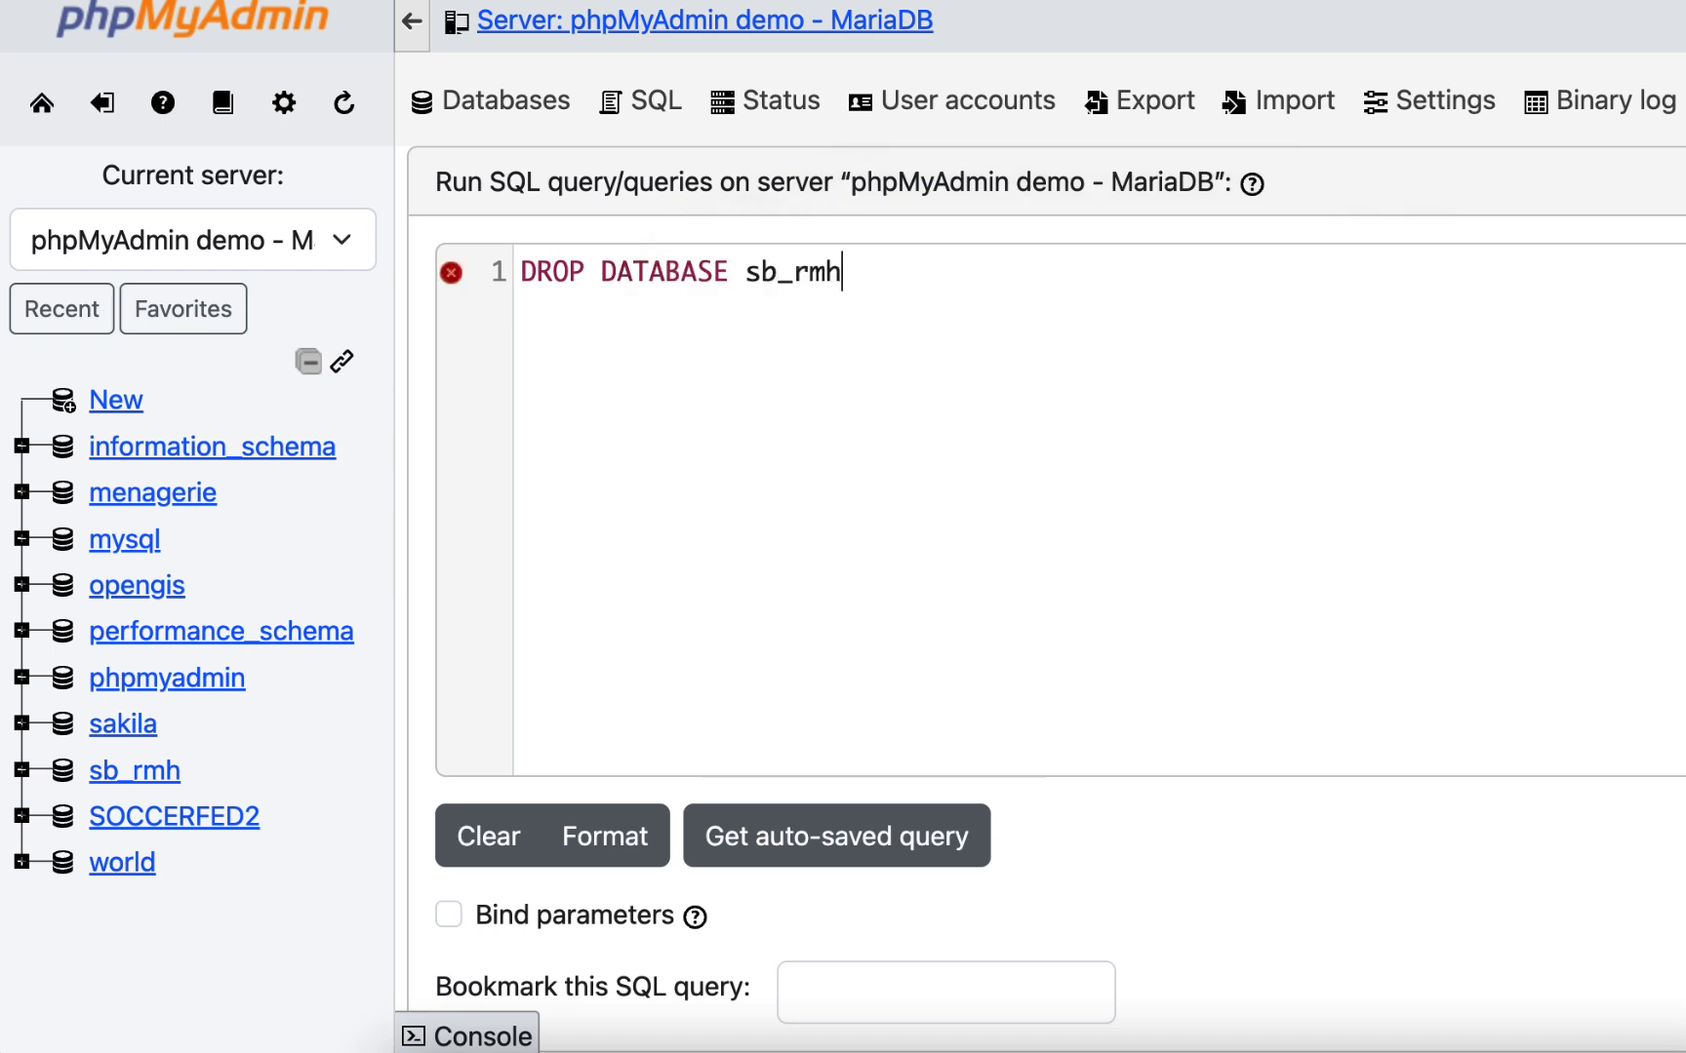
pyautogui.write(';')
pyautogui.scroll(-5, 790, 377)
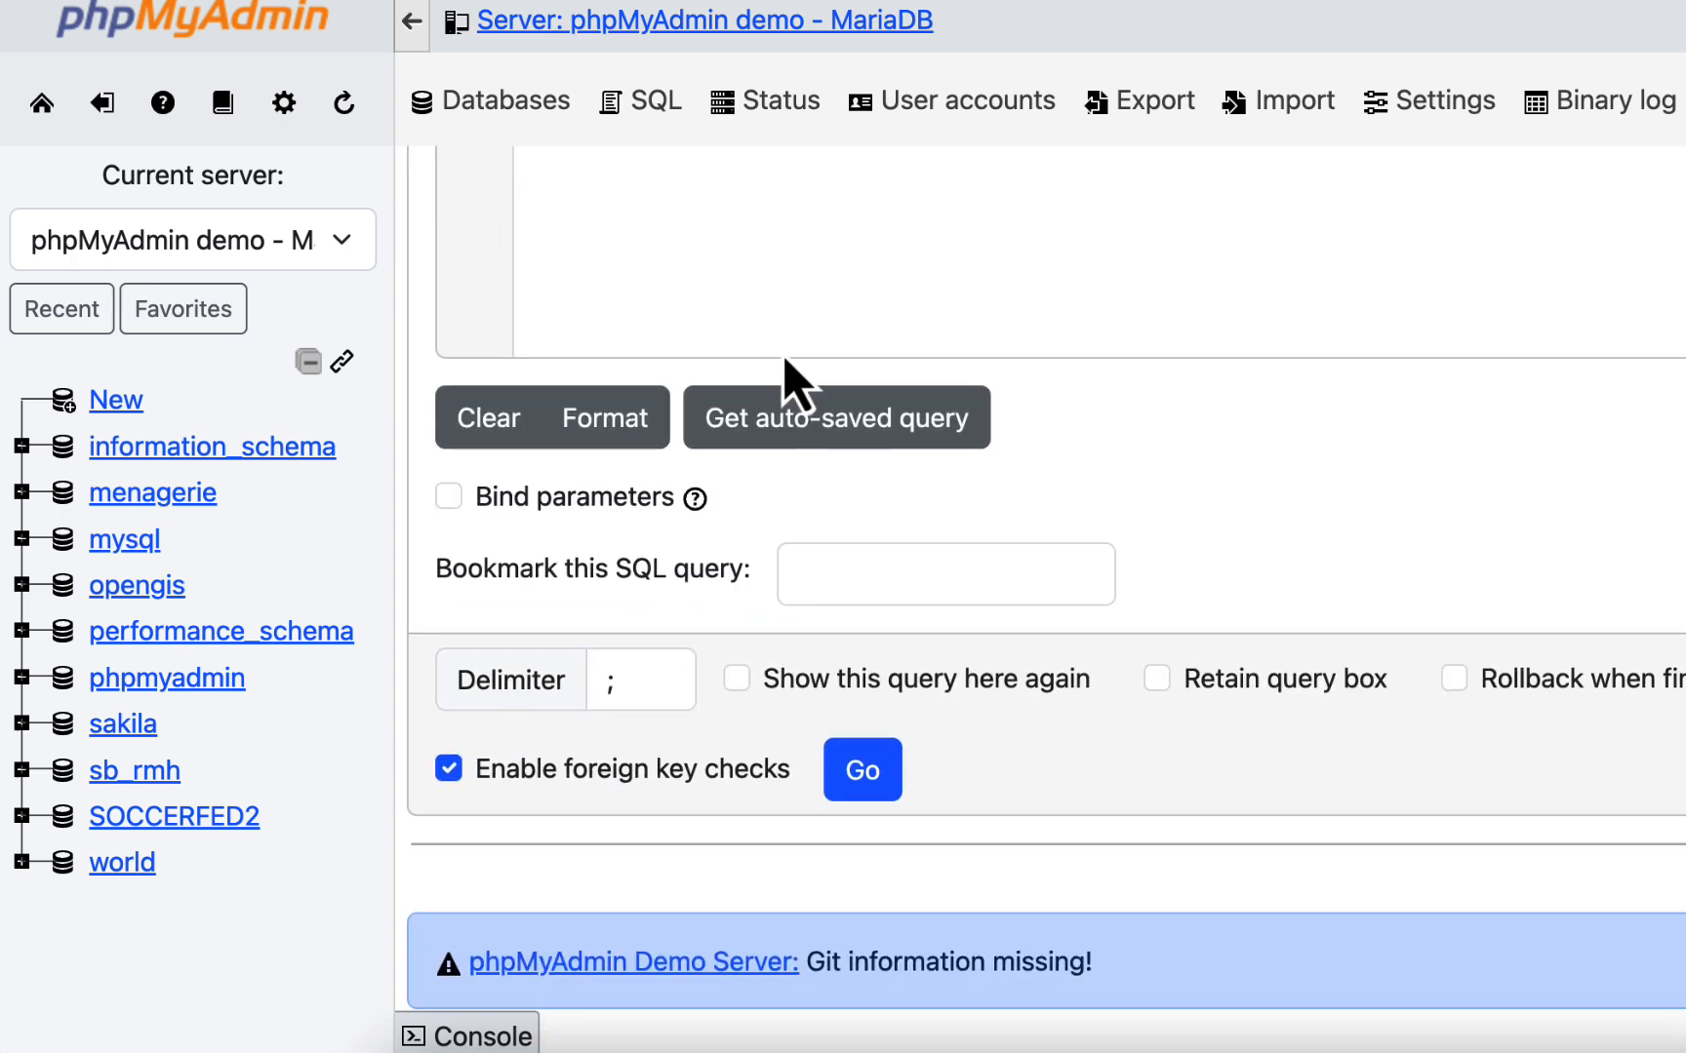
pyautogui.click(865, 780)
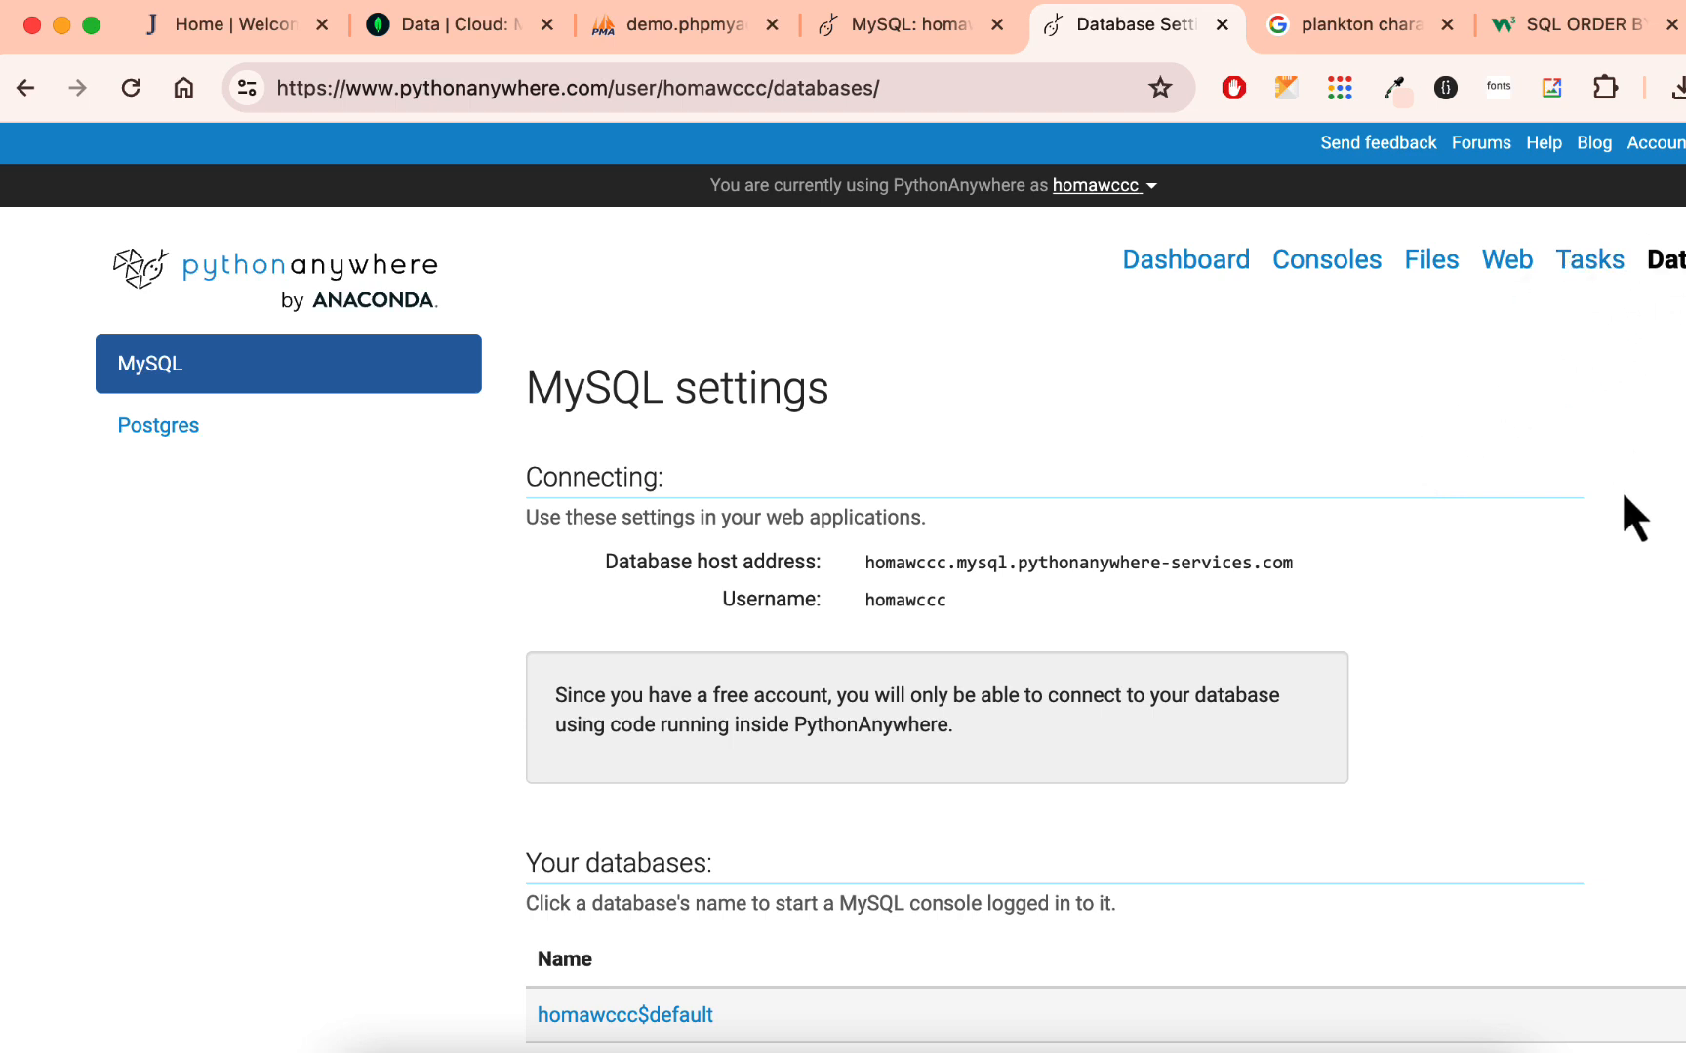
# - In PythonAnywhere, go from the dashboard to the consoles list and close the MySQL console of the spongebob database
pyautogui.click(1182, 261)
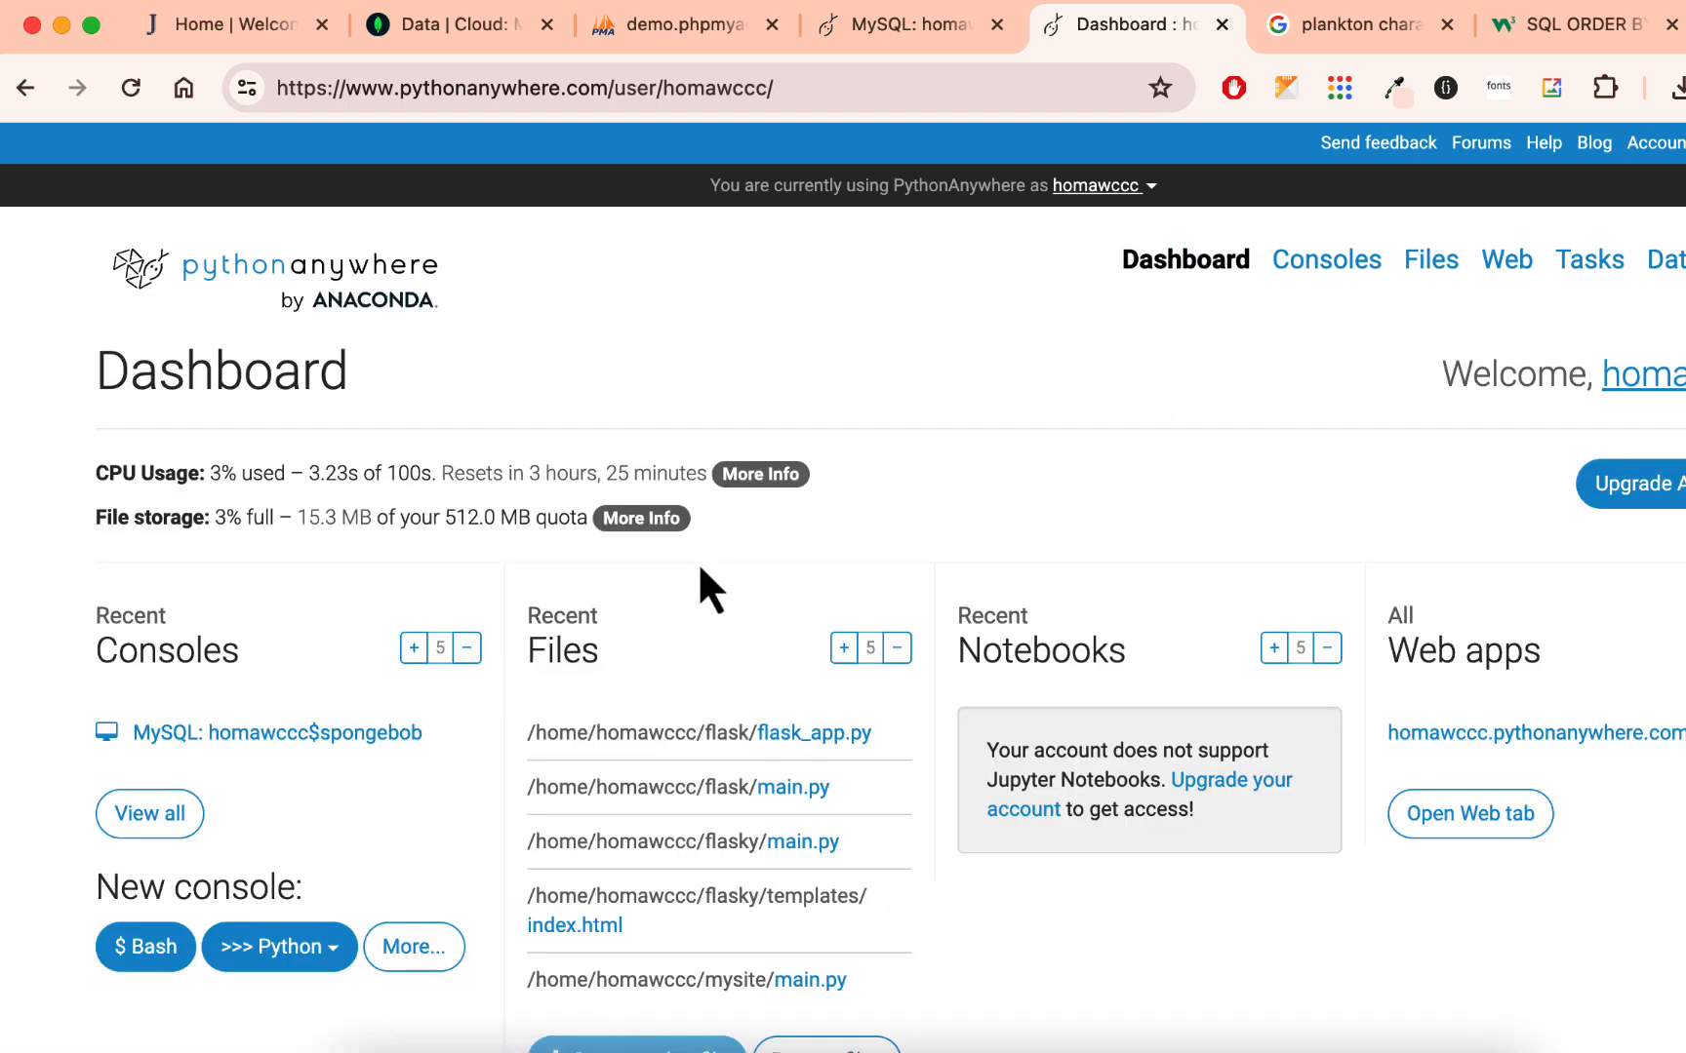
pyautogui.scroll(-2, 699, 562)
pyautogui.scroll(2, 698, 562)
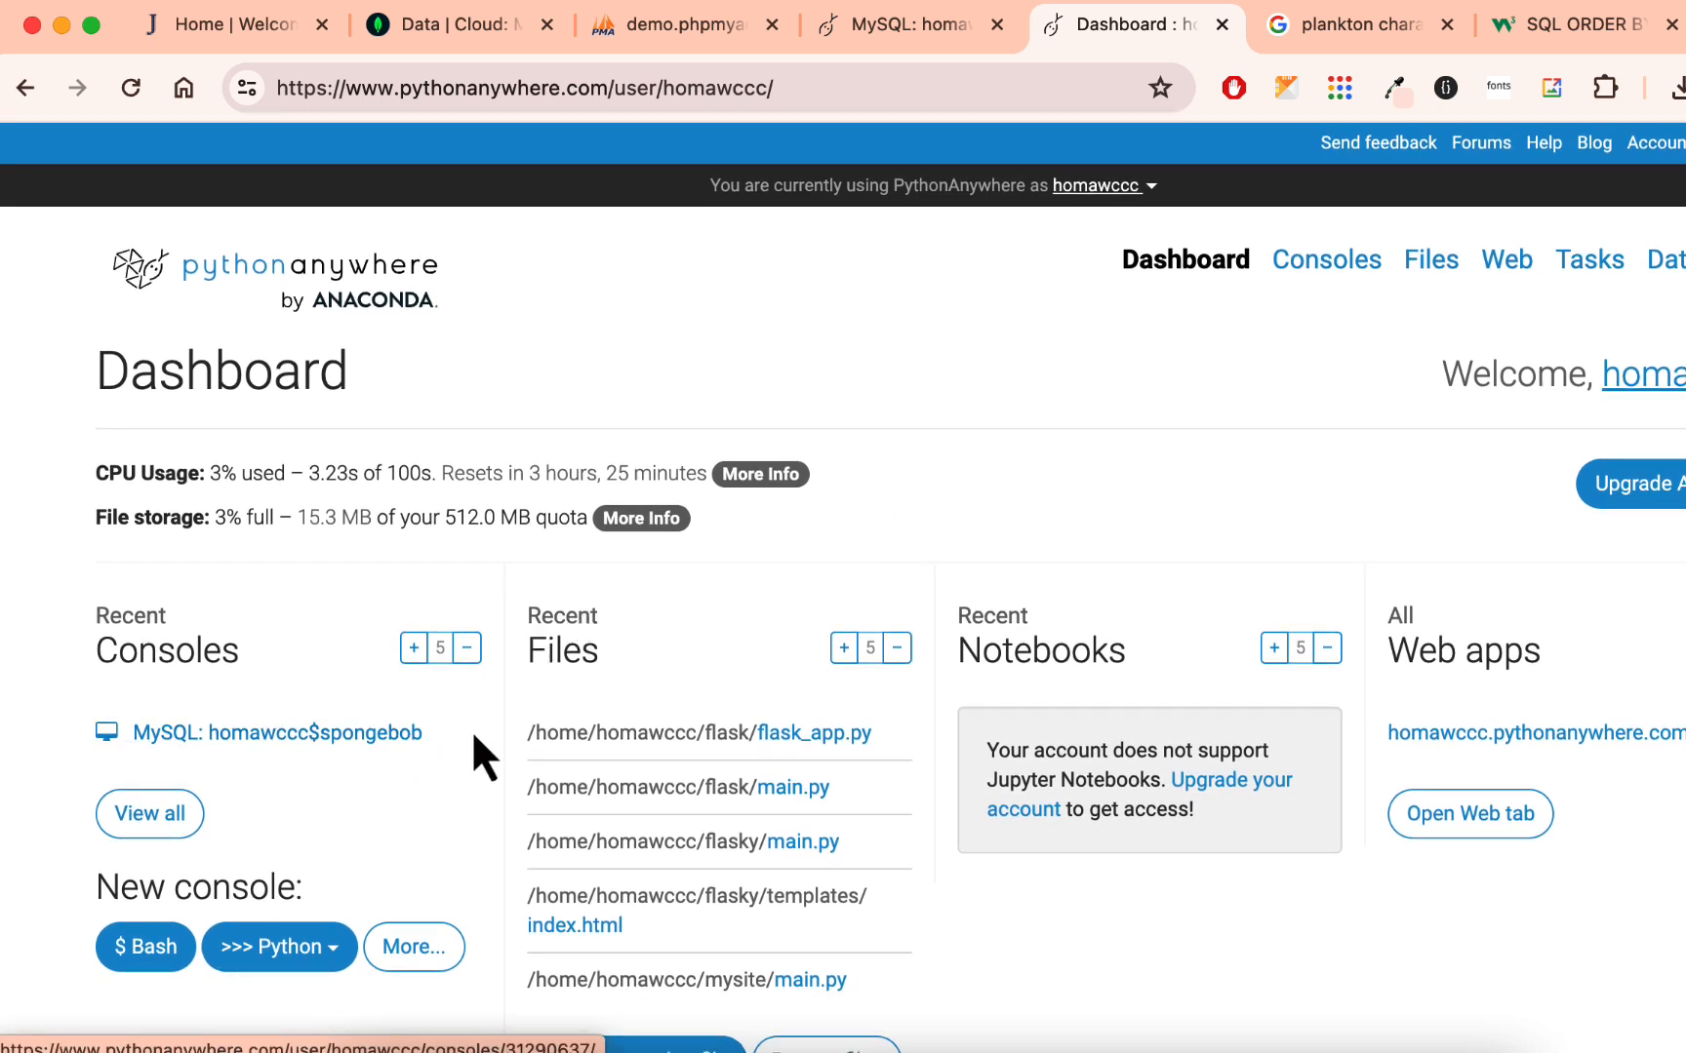
pyautogui.click(1337, 264)
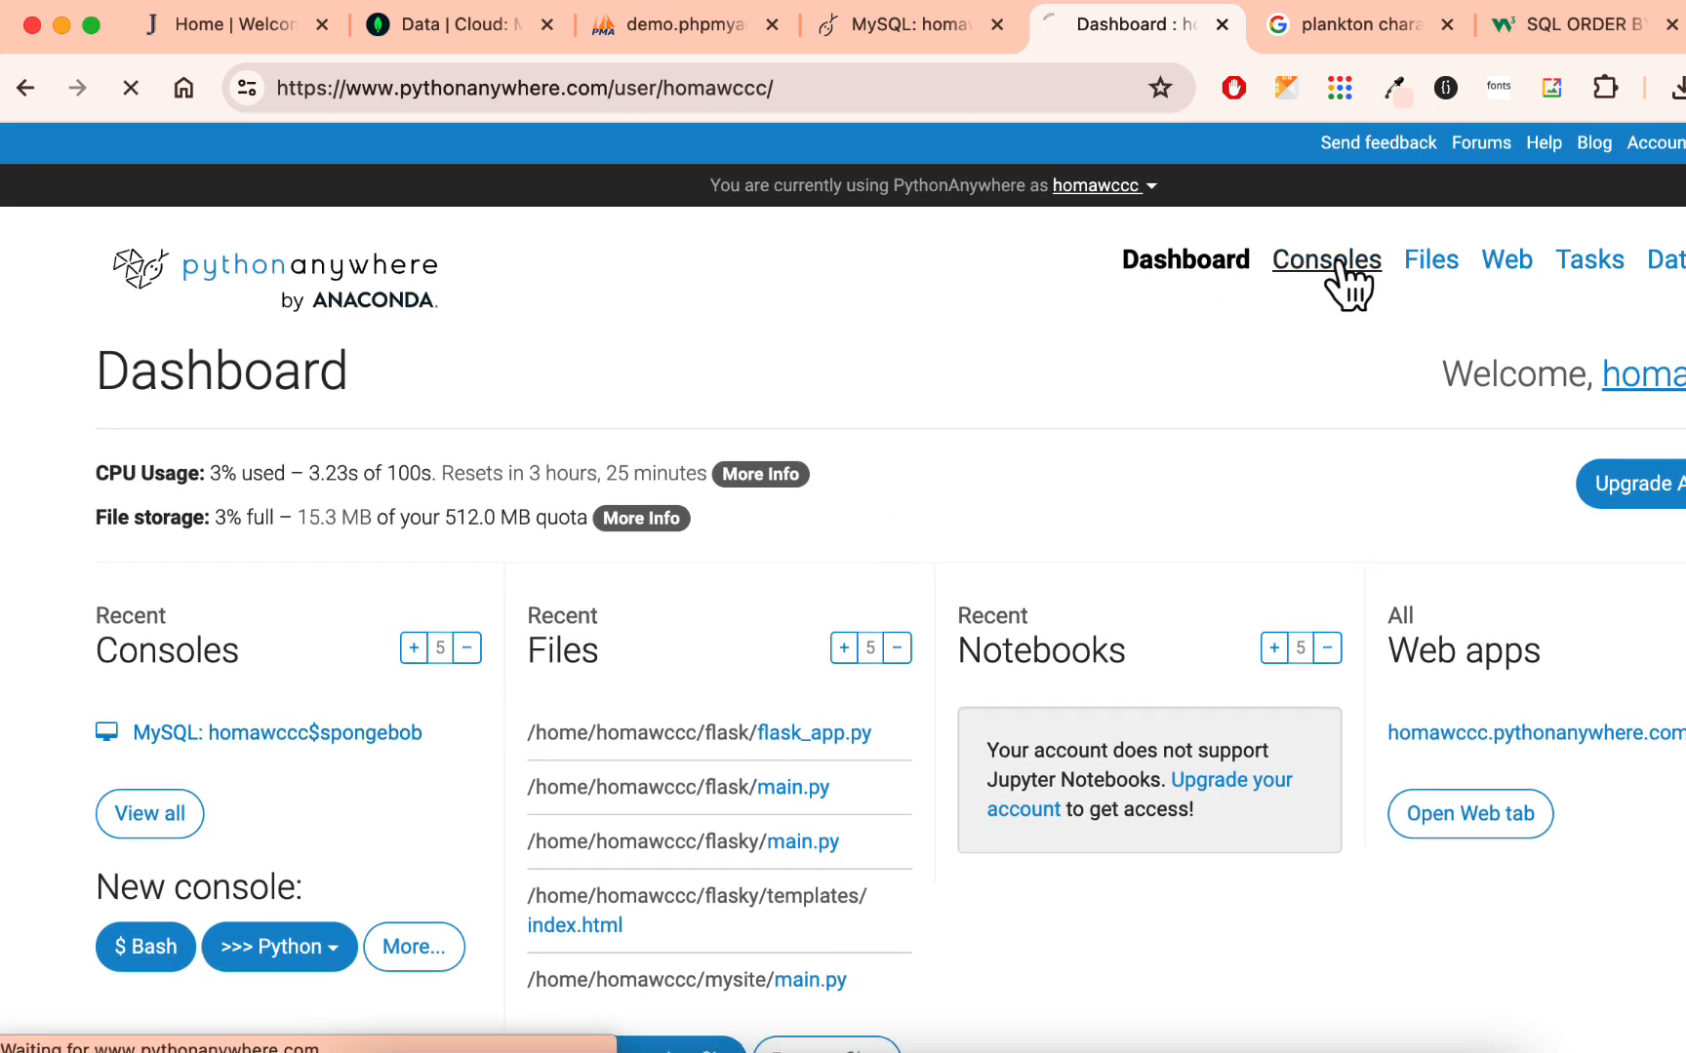
pyautogui.click(405, 641)
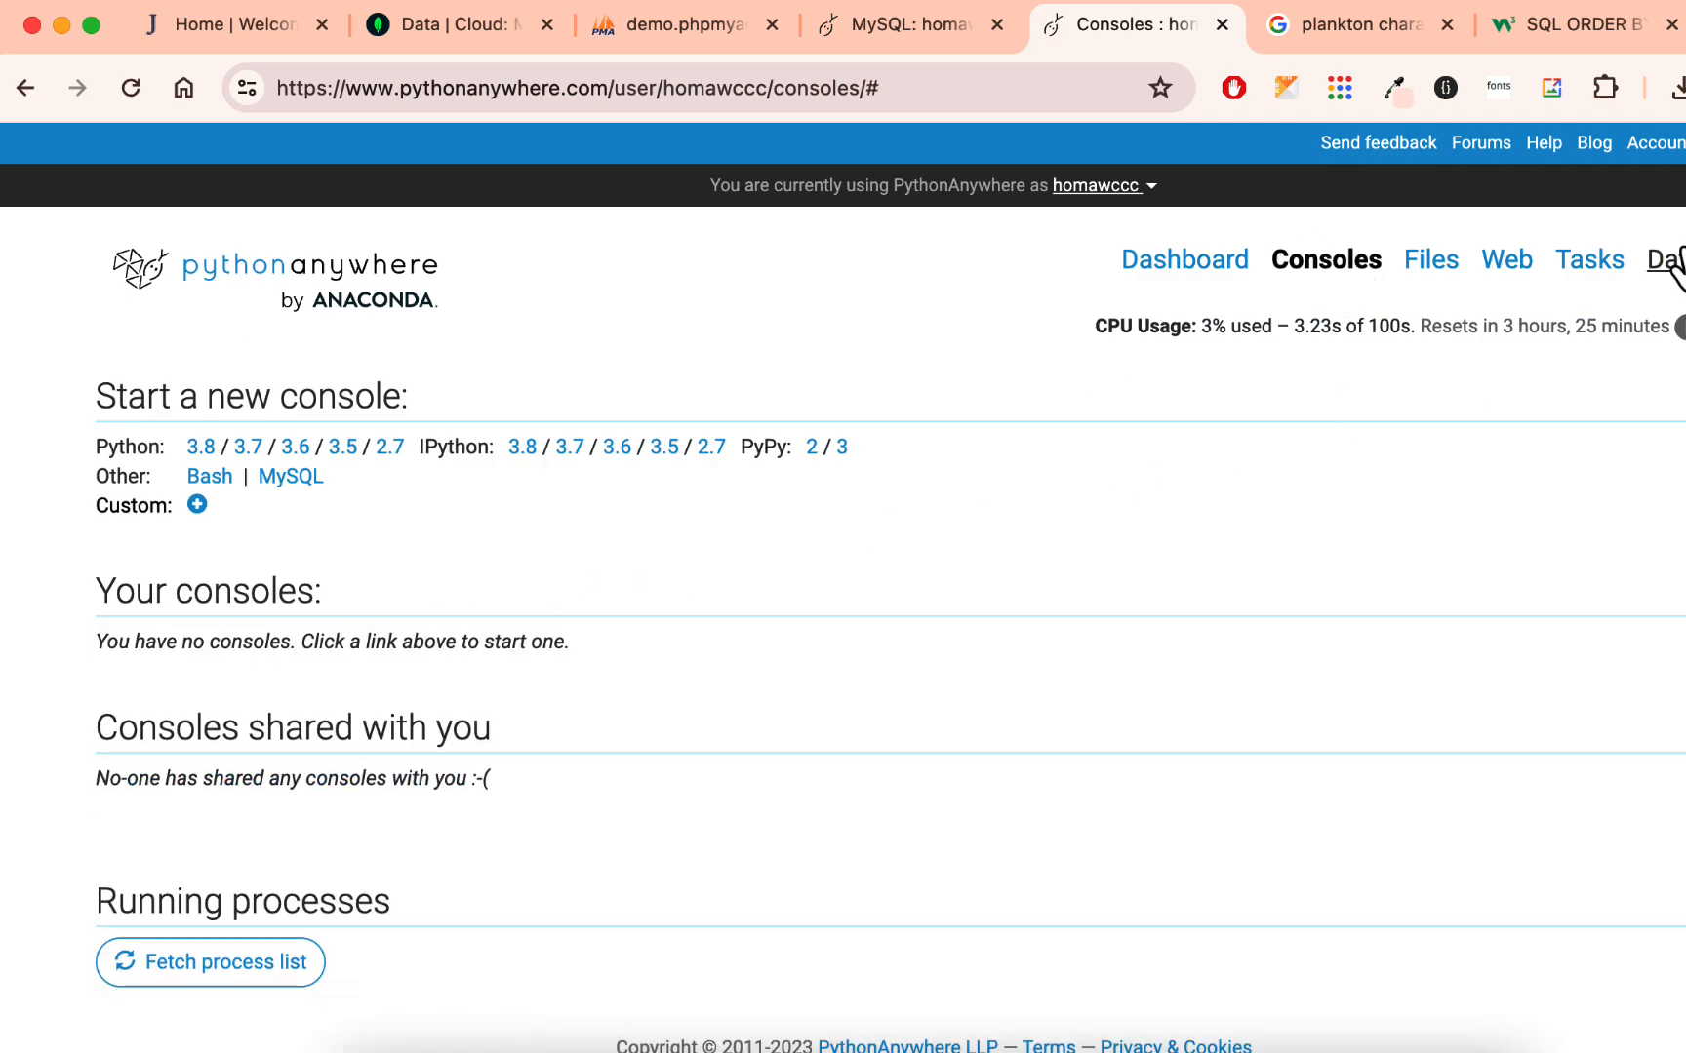
# - Review the list of MySQL databases in PythonAnywhere and compare it with the database list in phpMyAdmin
pyautogui.click(1663, 262)
pyautogui.scroll(-5, 1154, 526)
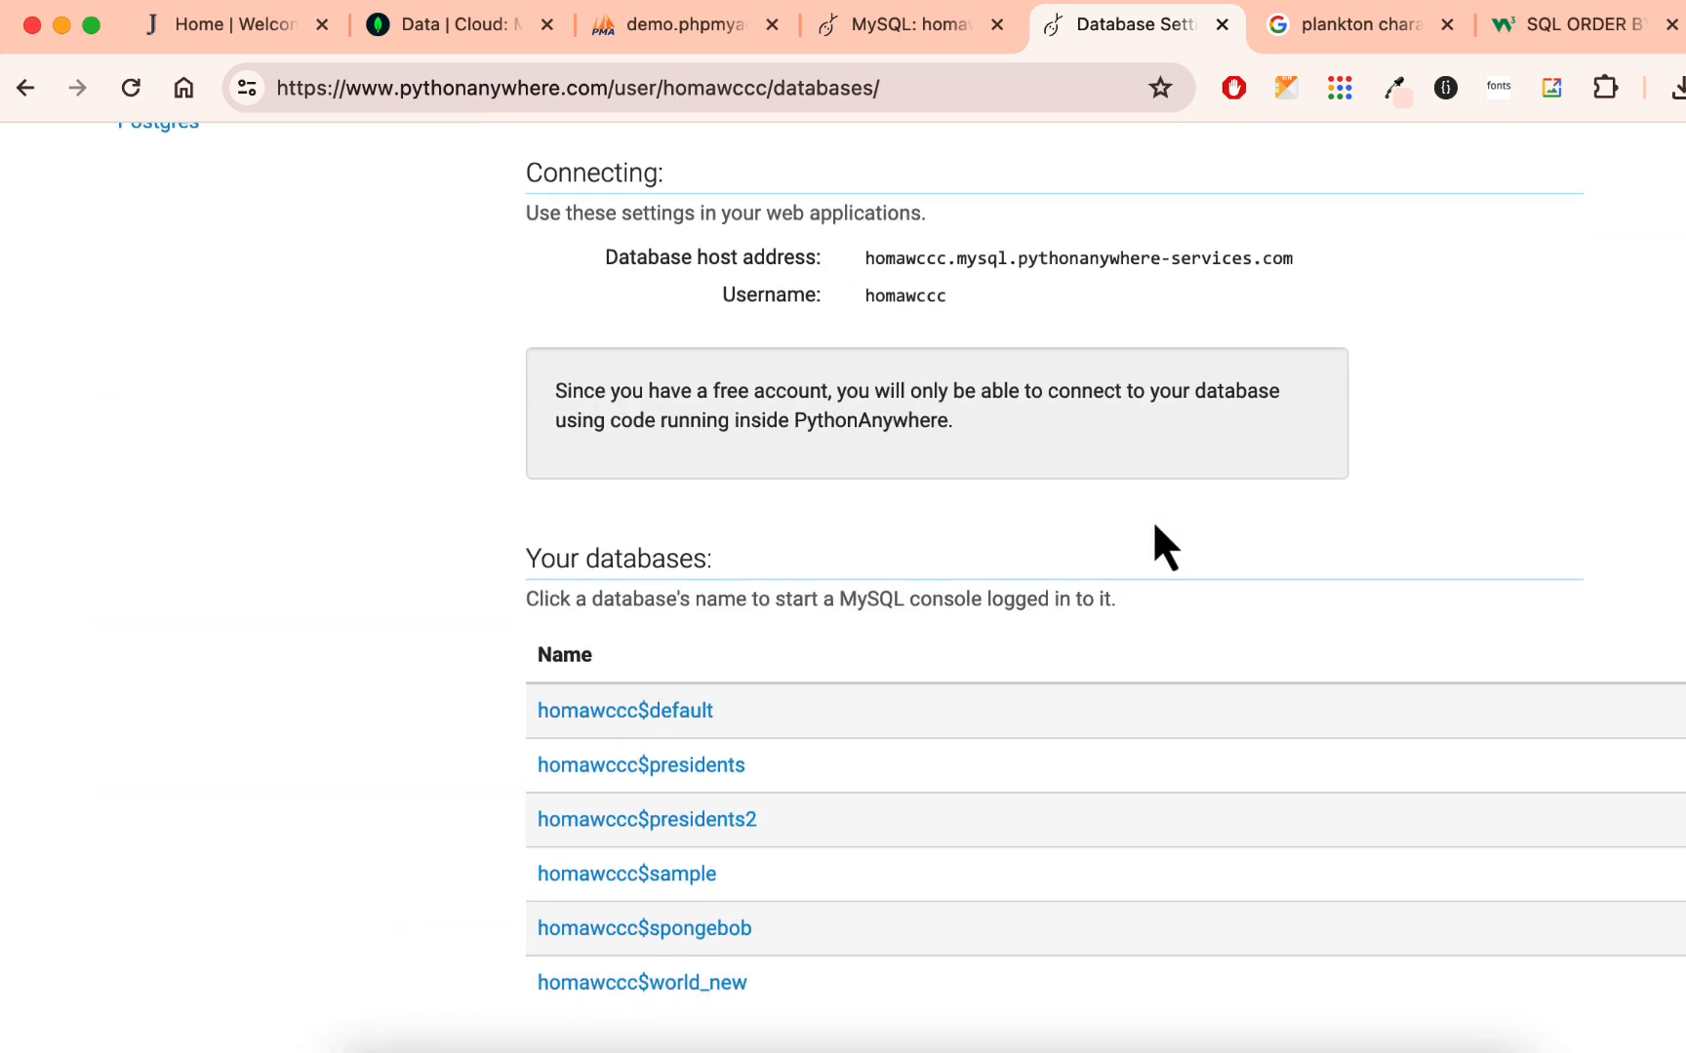
pyautogui.scroll(-3, 1154, 526)
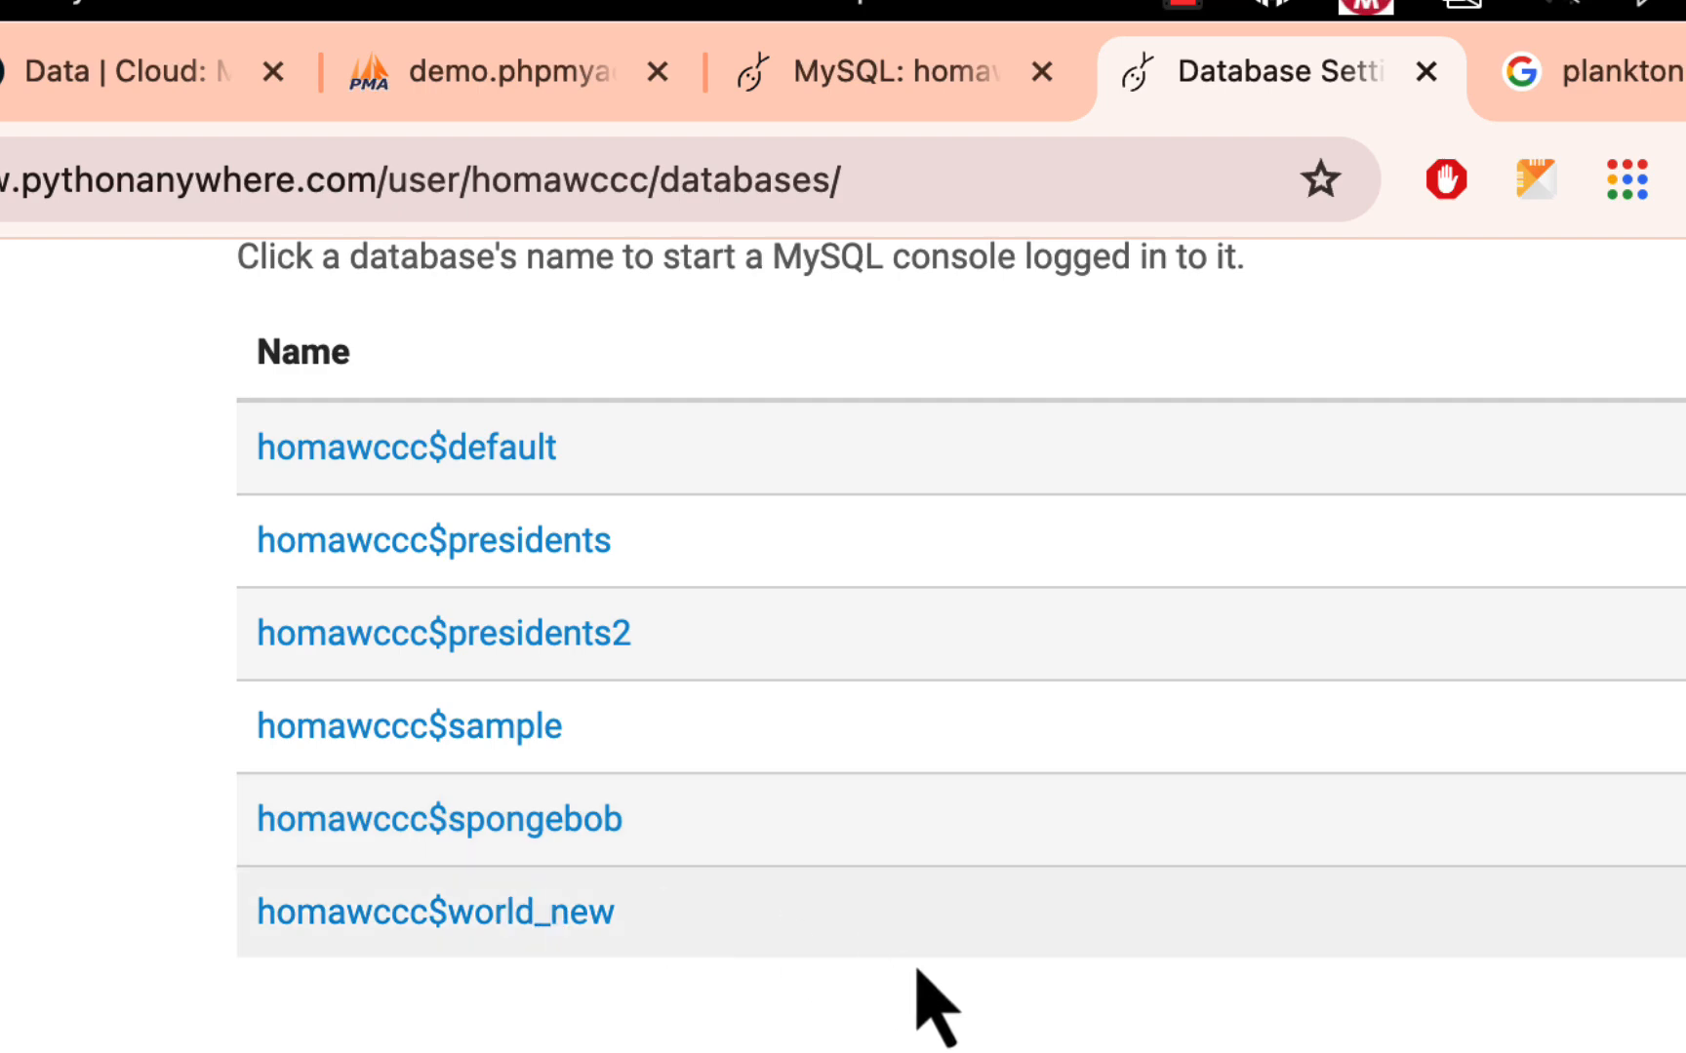
pyautogui.scroll(15, 952, 1009)
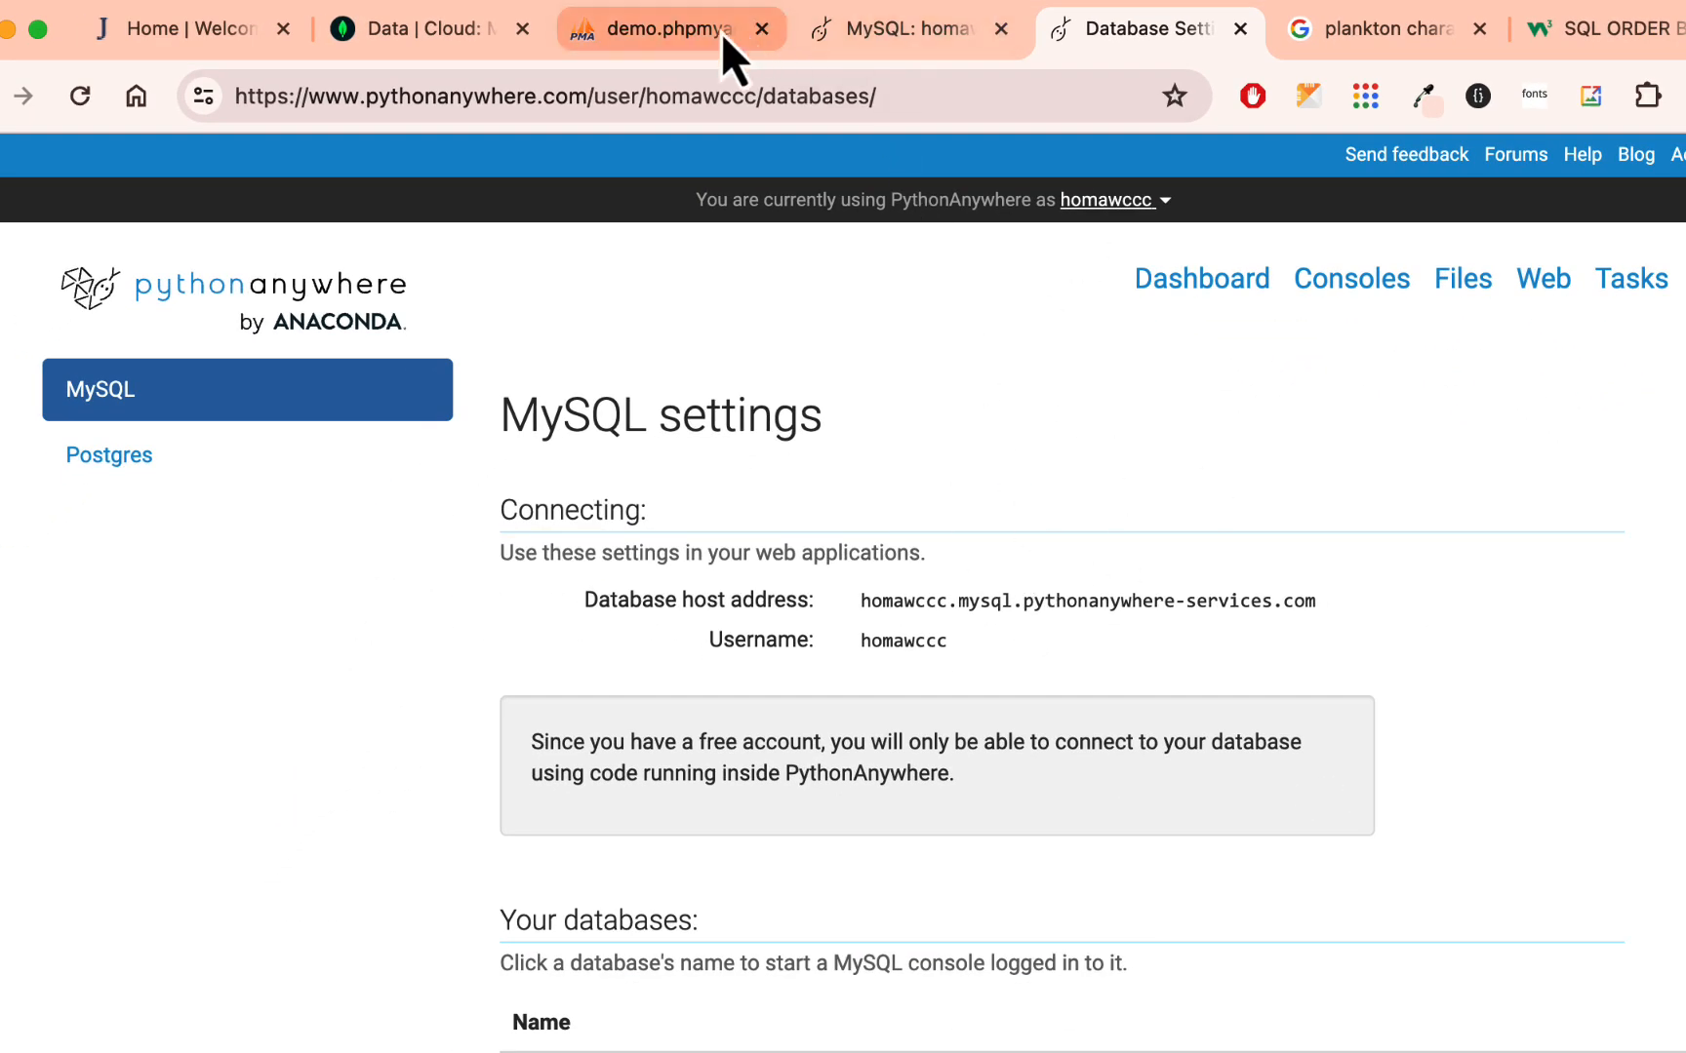
pyautogui.click(683, 29)
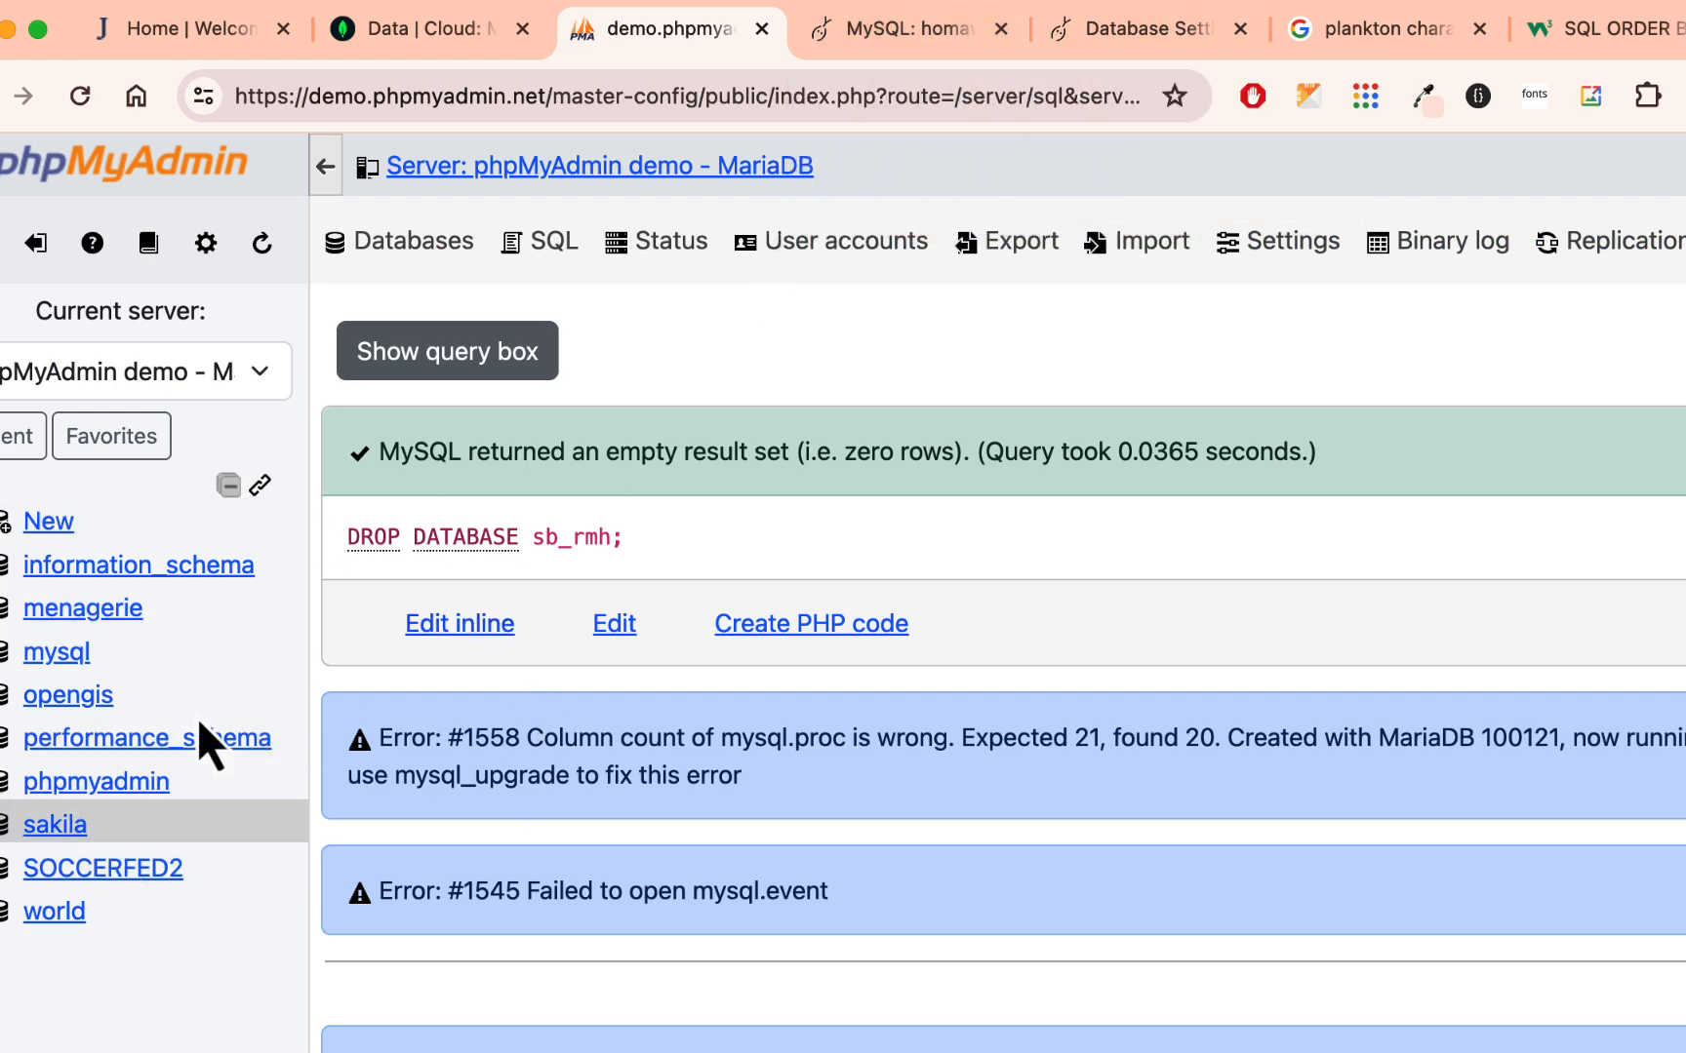
pyautogui.click(1161, 35)
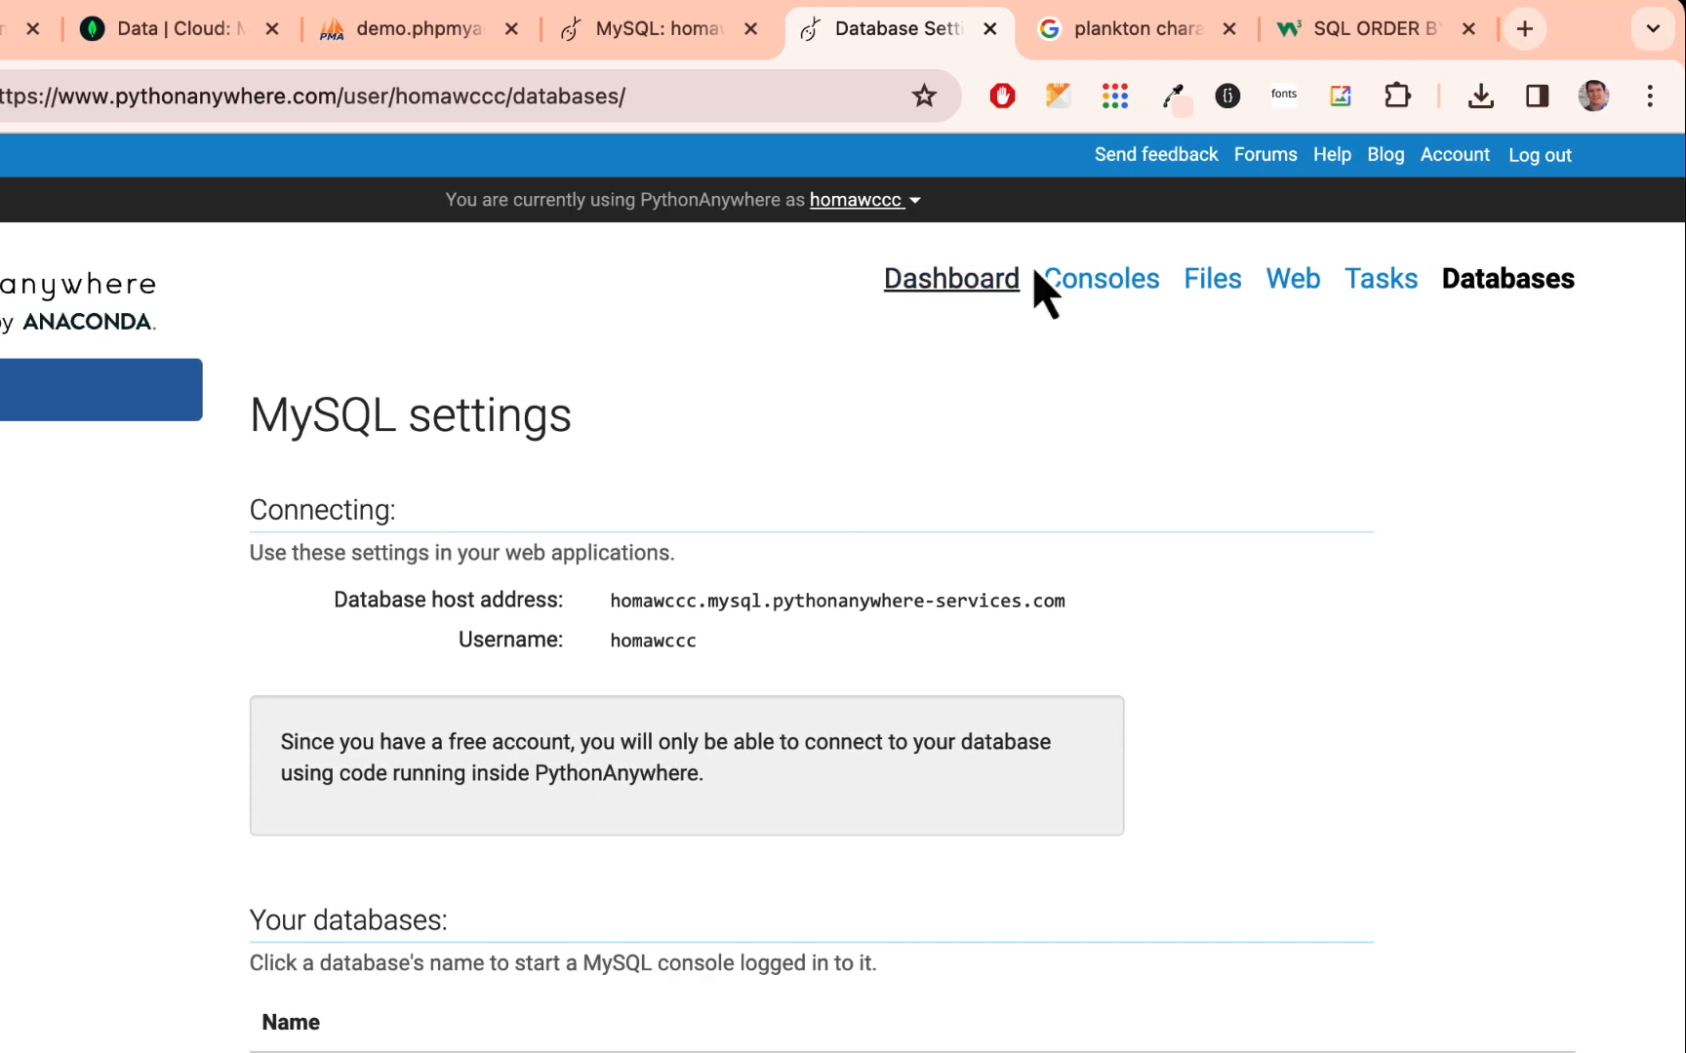
# - Open the PythonAnywhere account settings and examine the paid plans and the free Beginner plan
pyautogui.click(1463, 162)
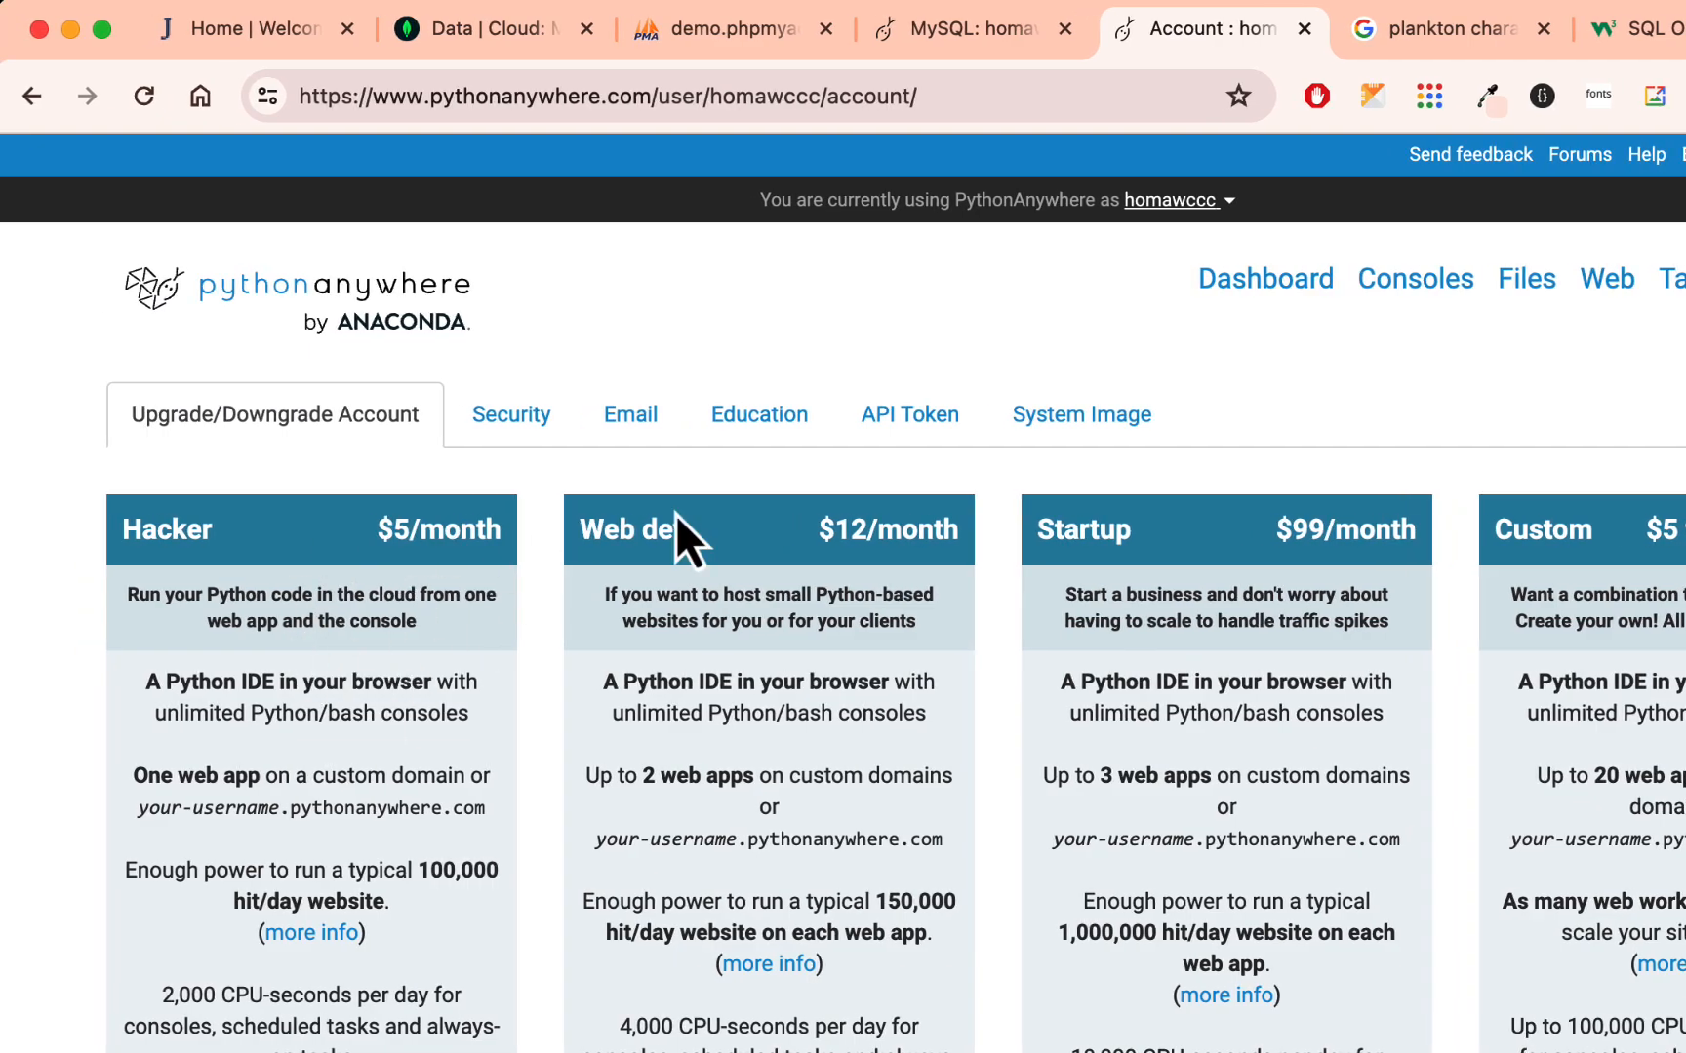
pyautogui.scroll(-5, 975, 663)
pyautogui.scroll(-10, 970, 686)
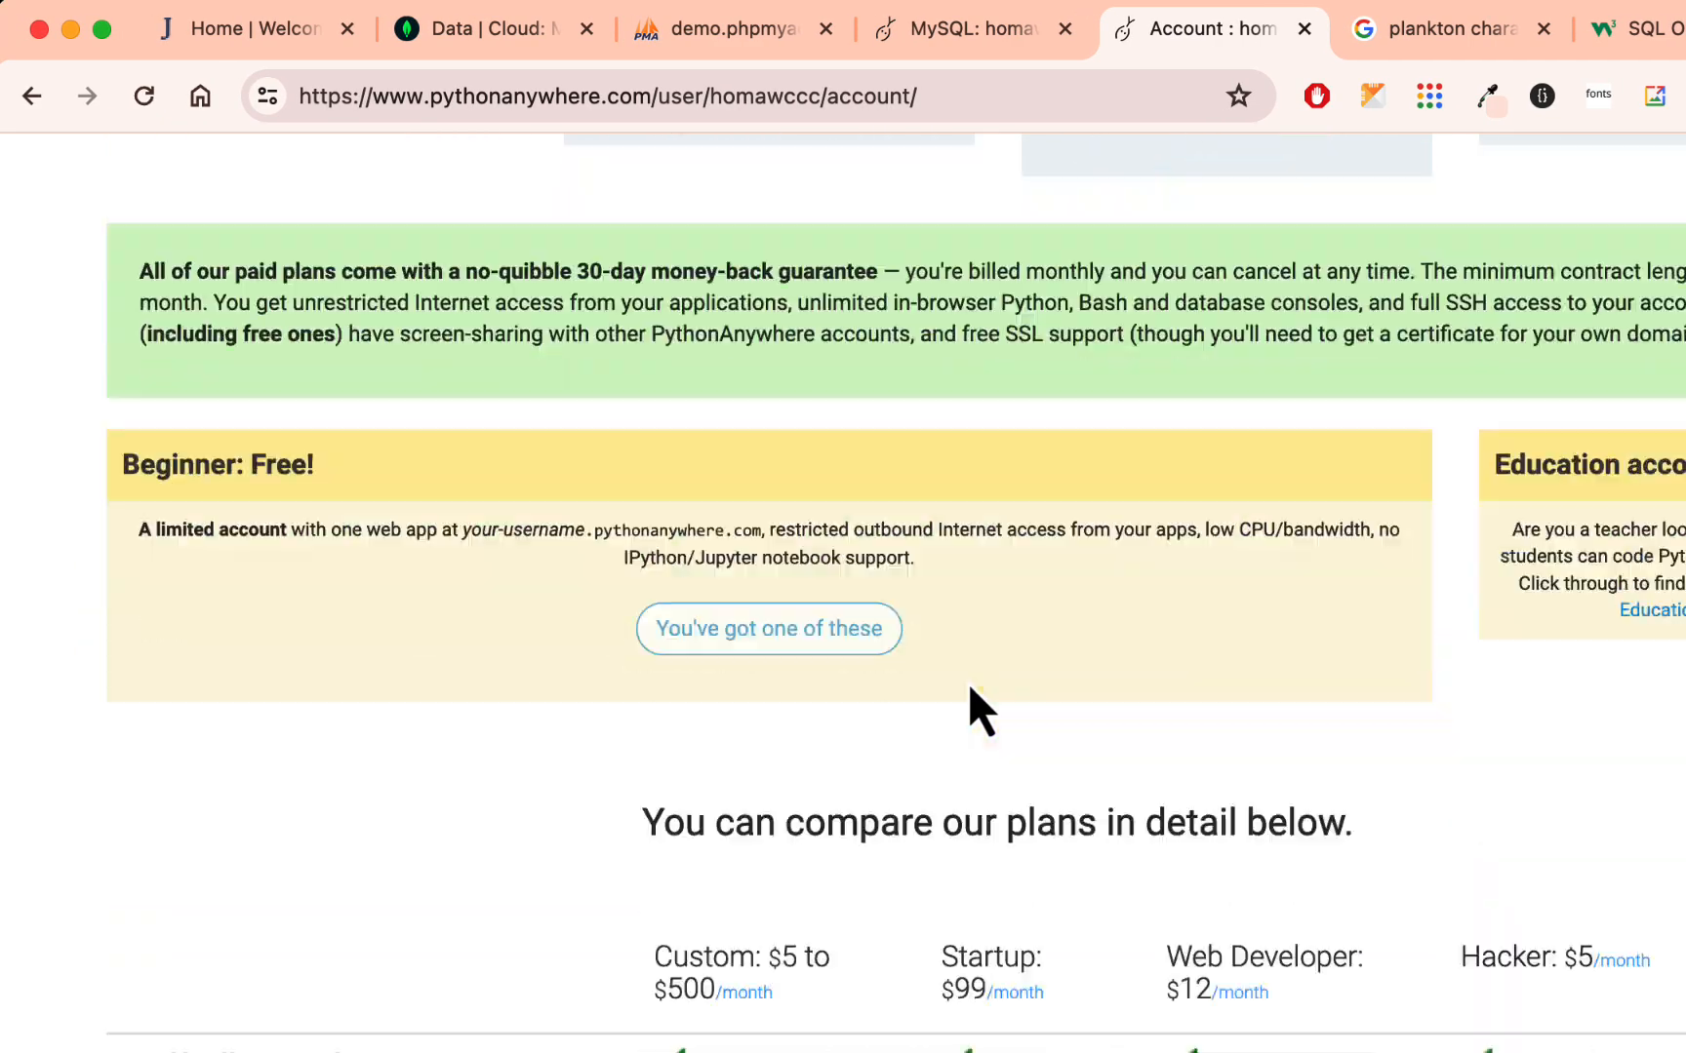
pyautogui.scroll(3, 971, 695)
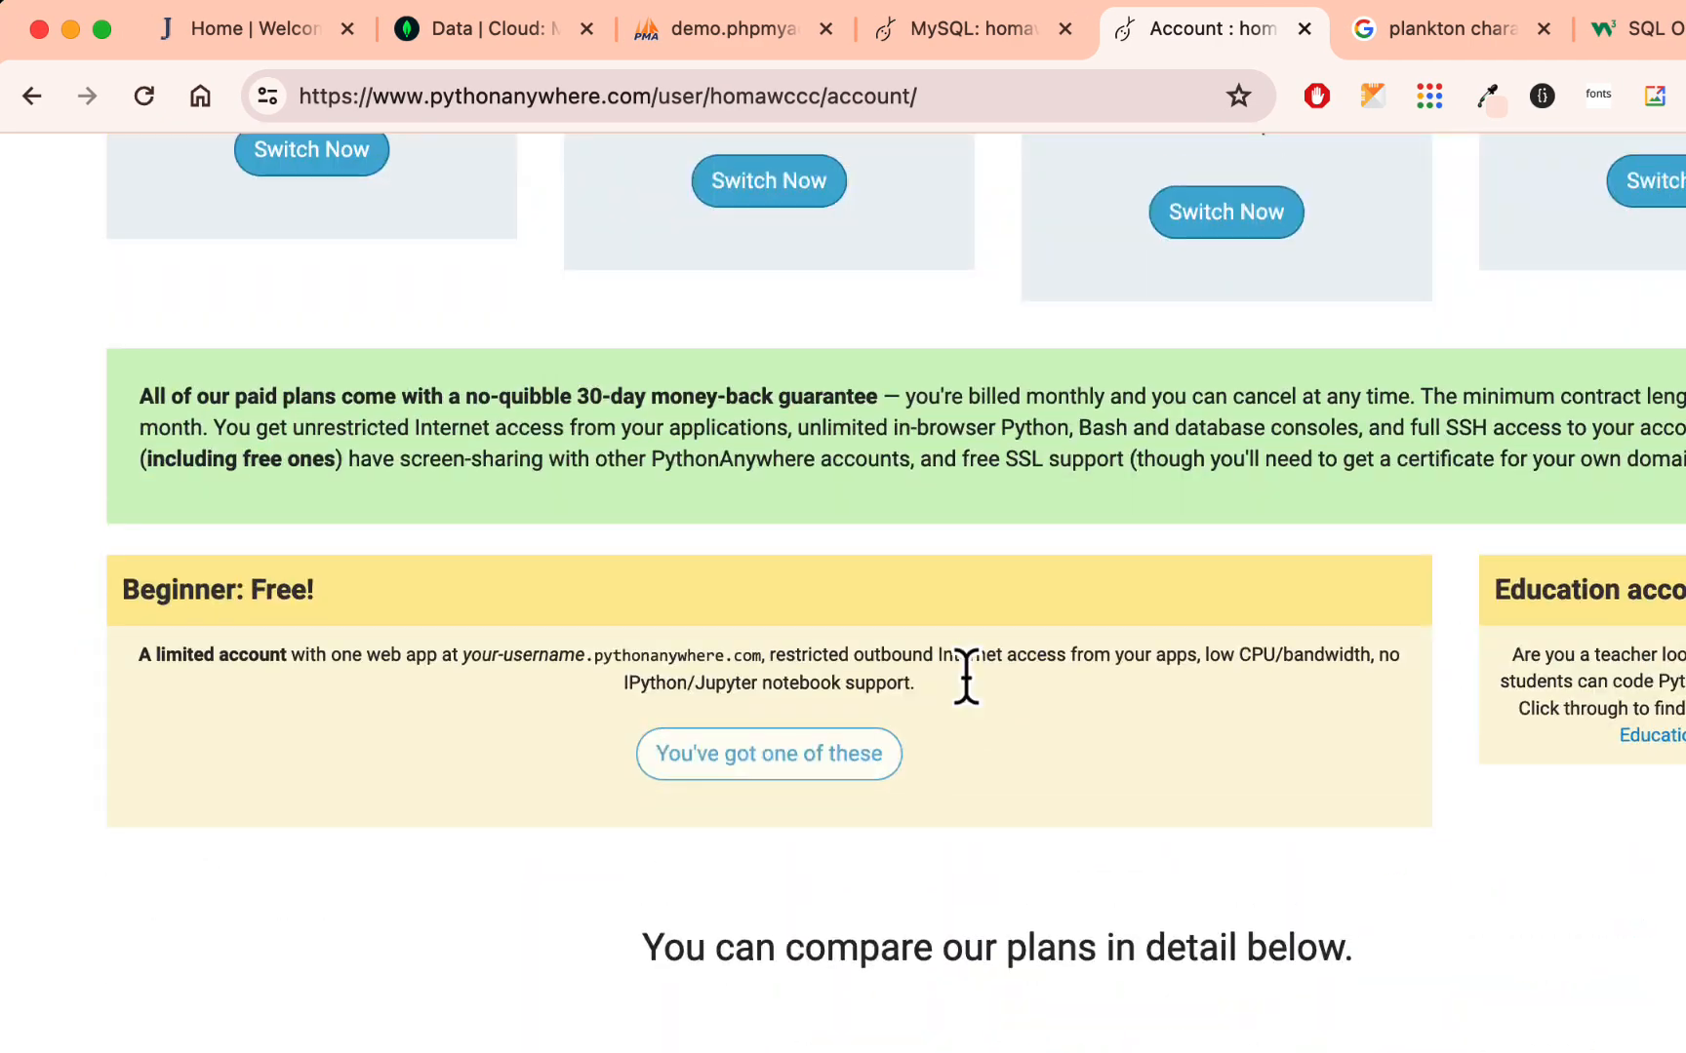
pyautogui.scroll(-1, 1322, 655)
pyautogui.scroll(12, 1322, 656)
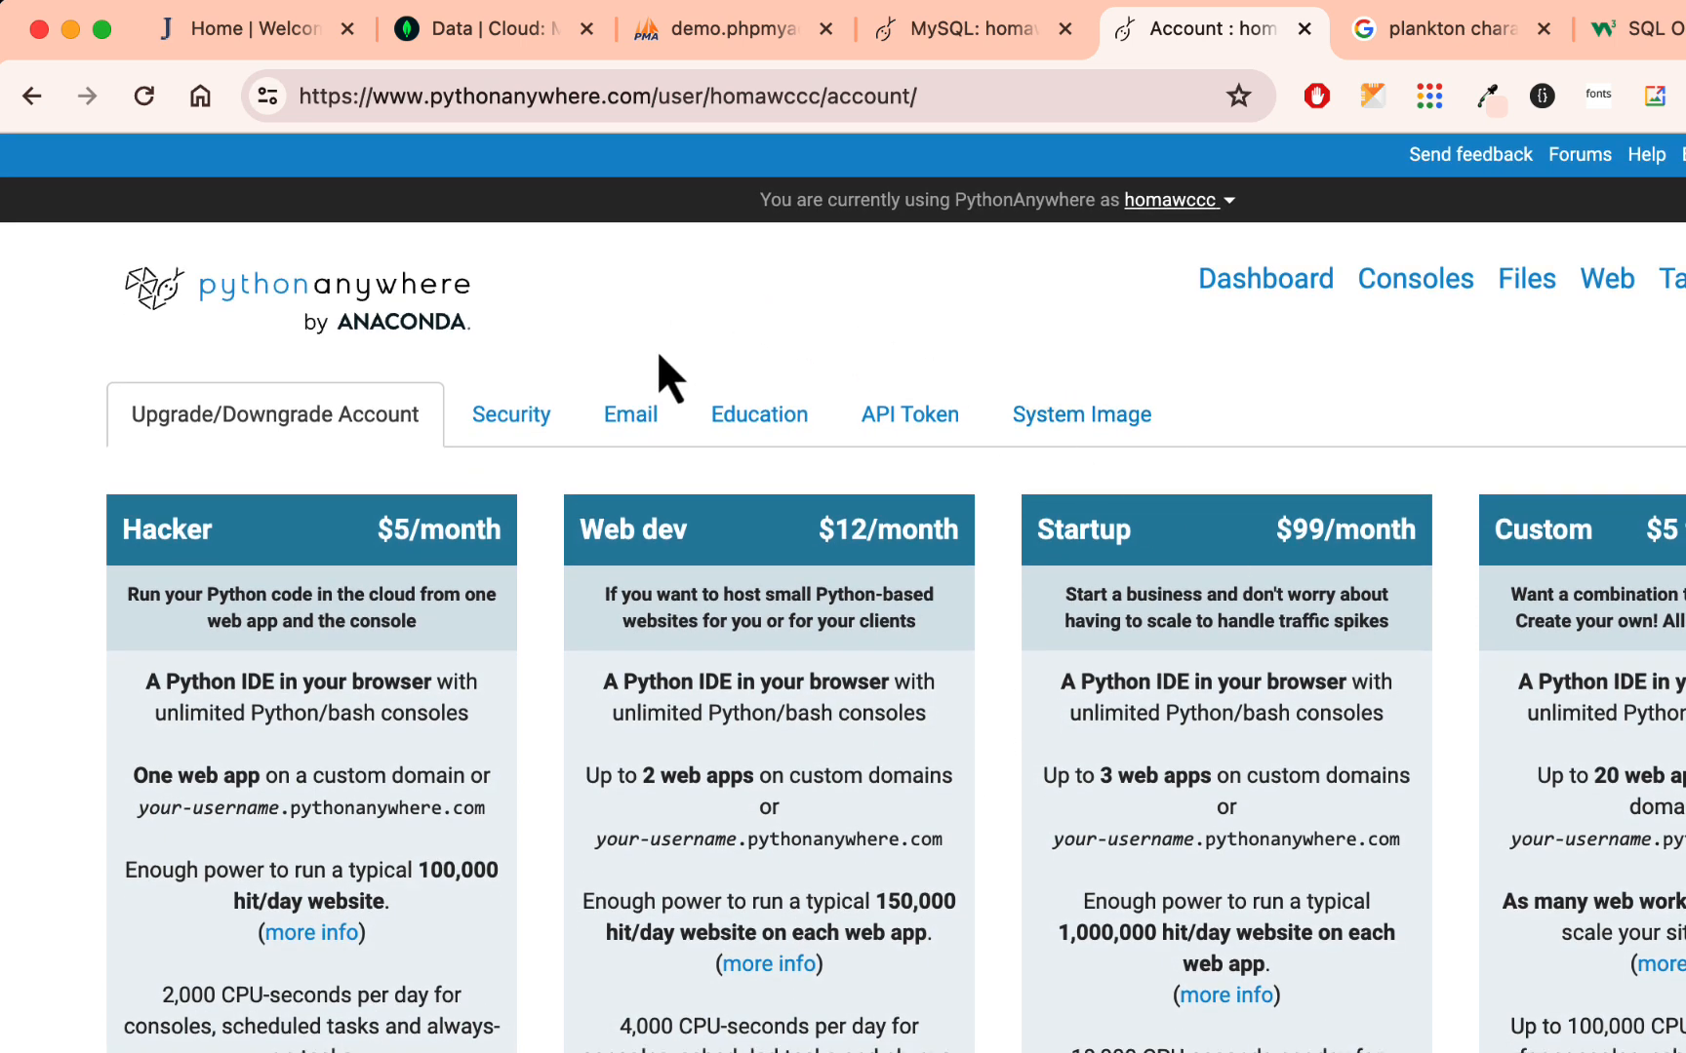
# - Open the Education settings of the account and fill in the teacher's username under Your teacher
pyautogui.click(775, 419)
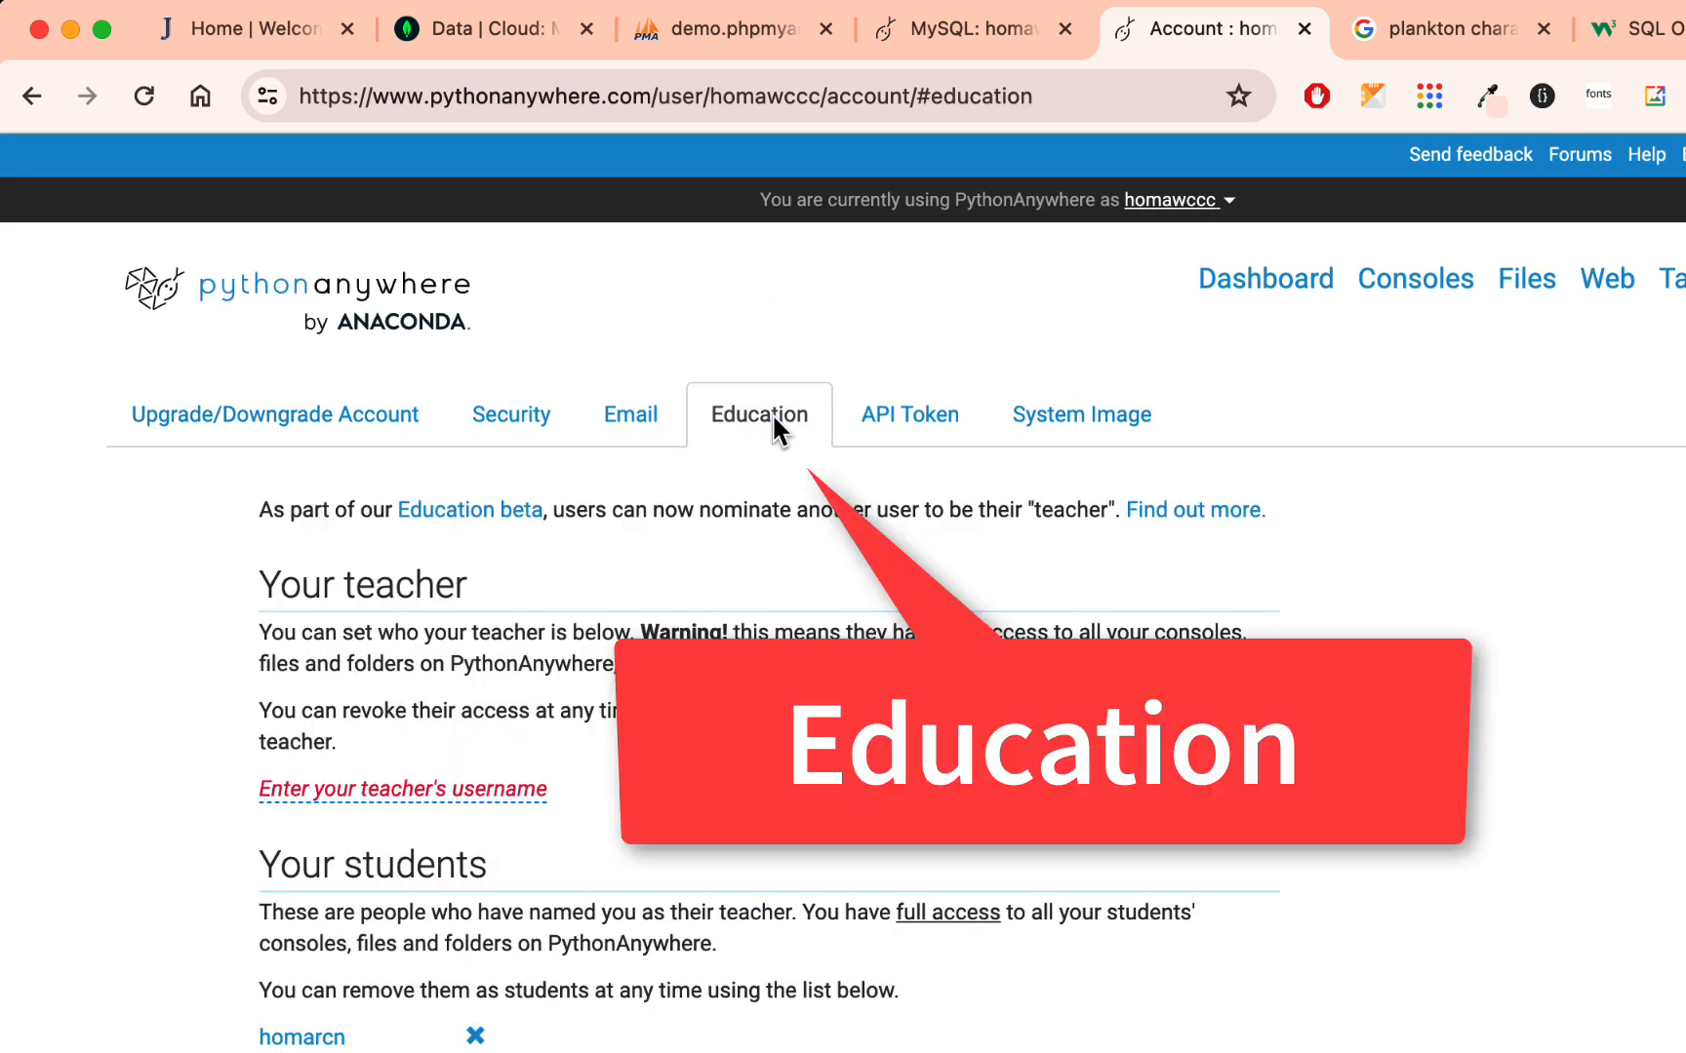
pyautogui.scroll(-2, 767, 428)
pyautogui.click(481, 613)
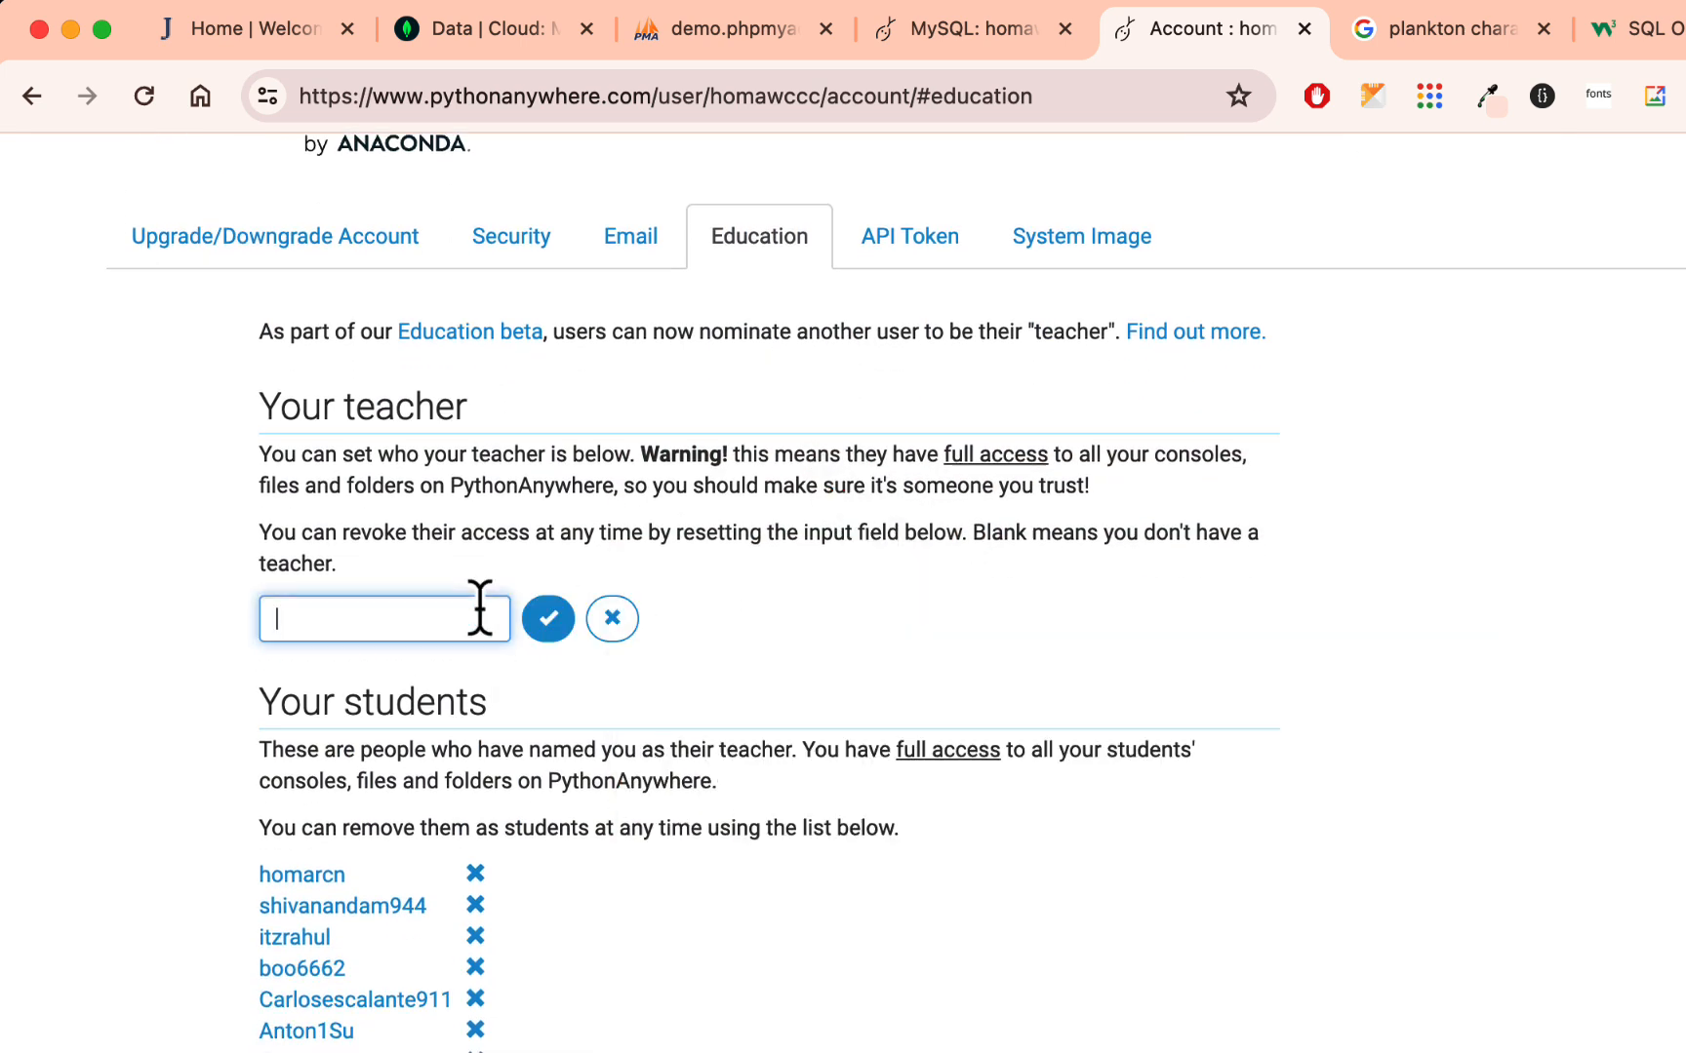
pyautogui.write('homaw')
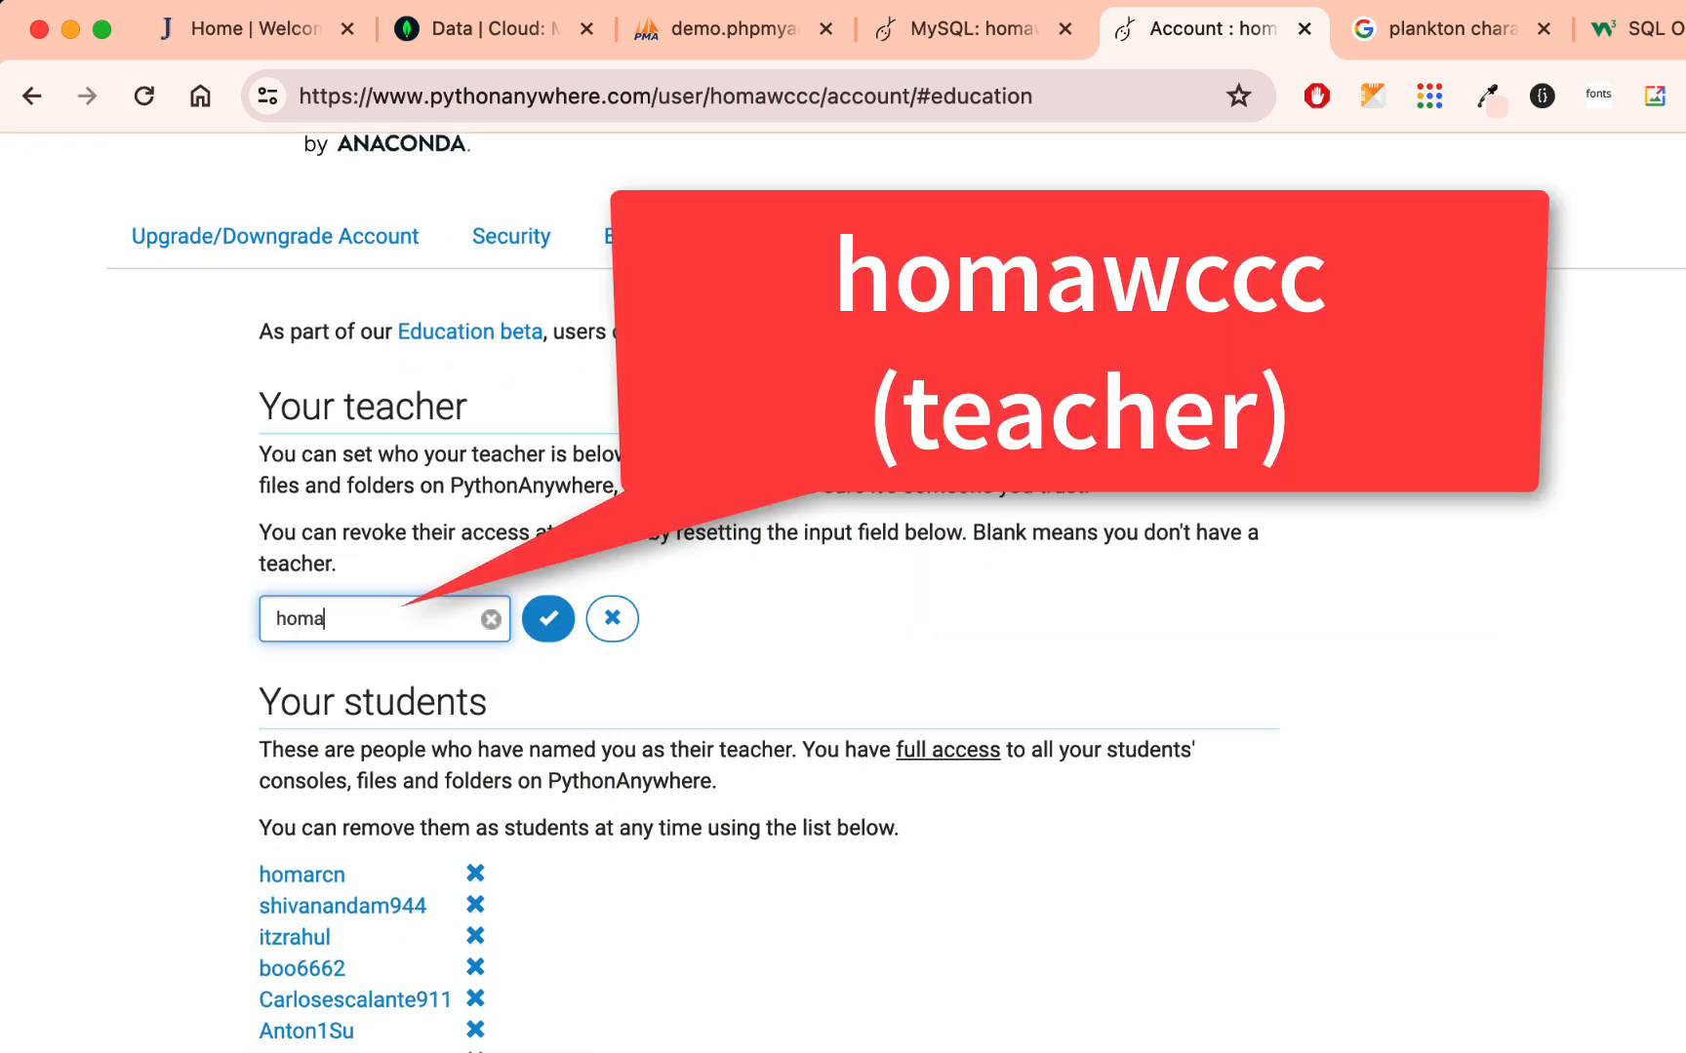
pyautogui.press('BackSpace')
pyautogui.write('ccc')
pyautogui.press('BackSpace')
pyautogui.press('BackSpace')
pyautogui.press('BackSpace')
pyautogui.write('wccc')
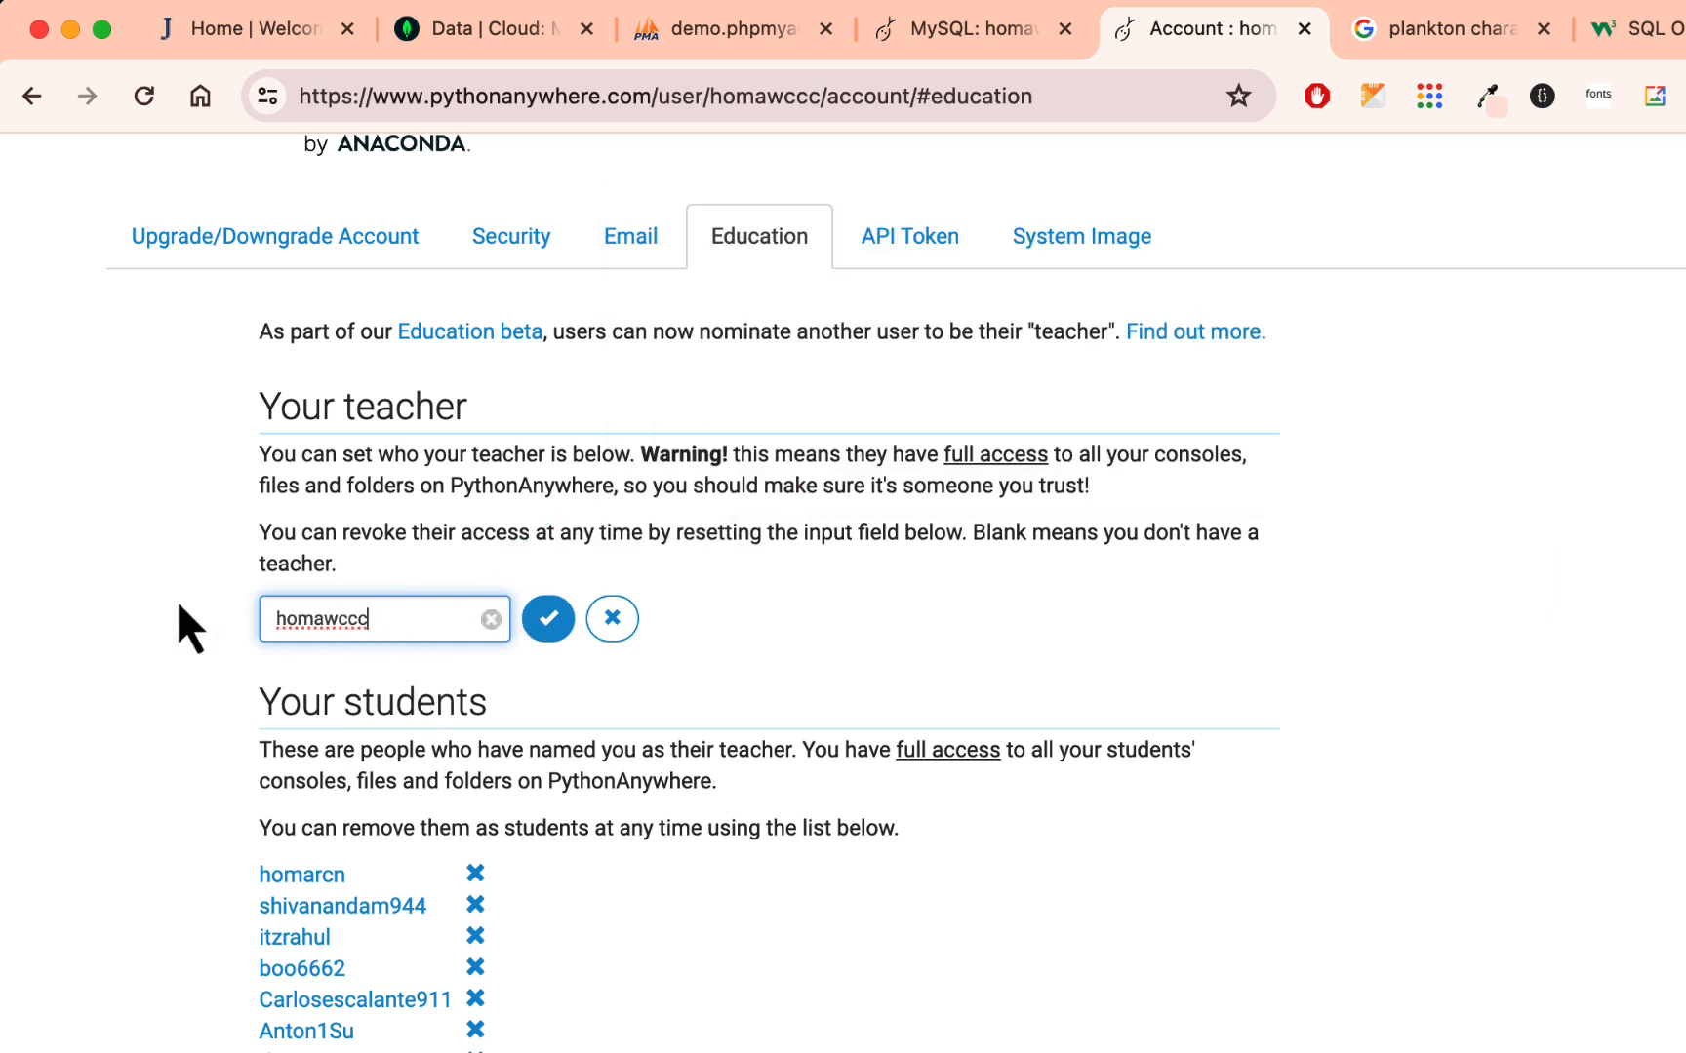
pyautogui.scroll(1, 950, 566)
pyautogui.scroll(3, 951, 569)
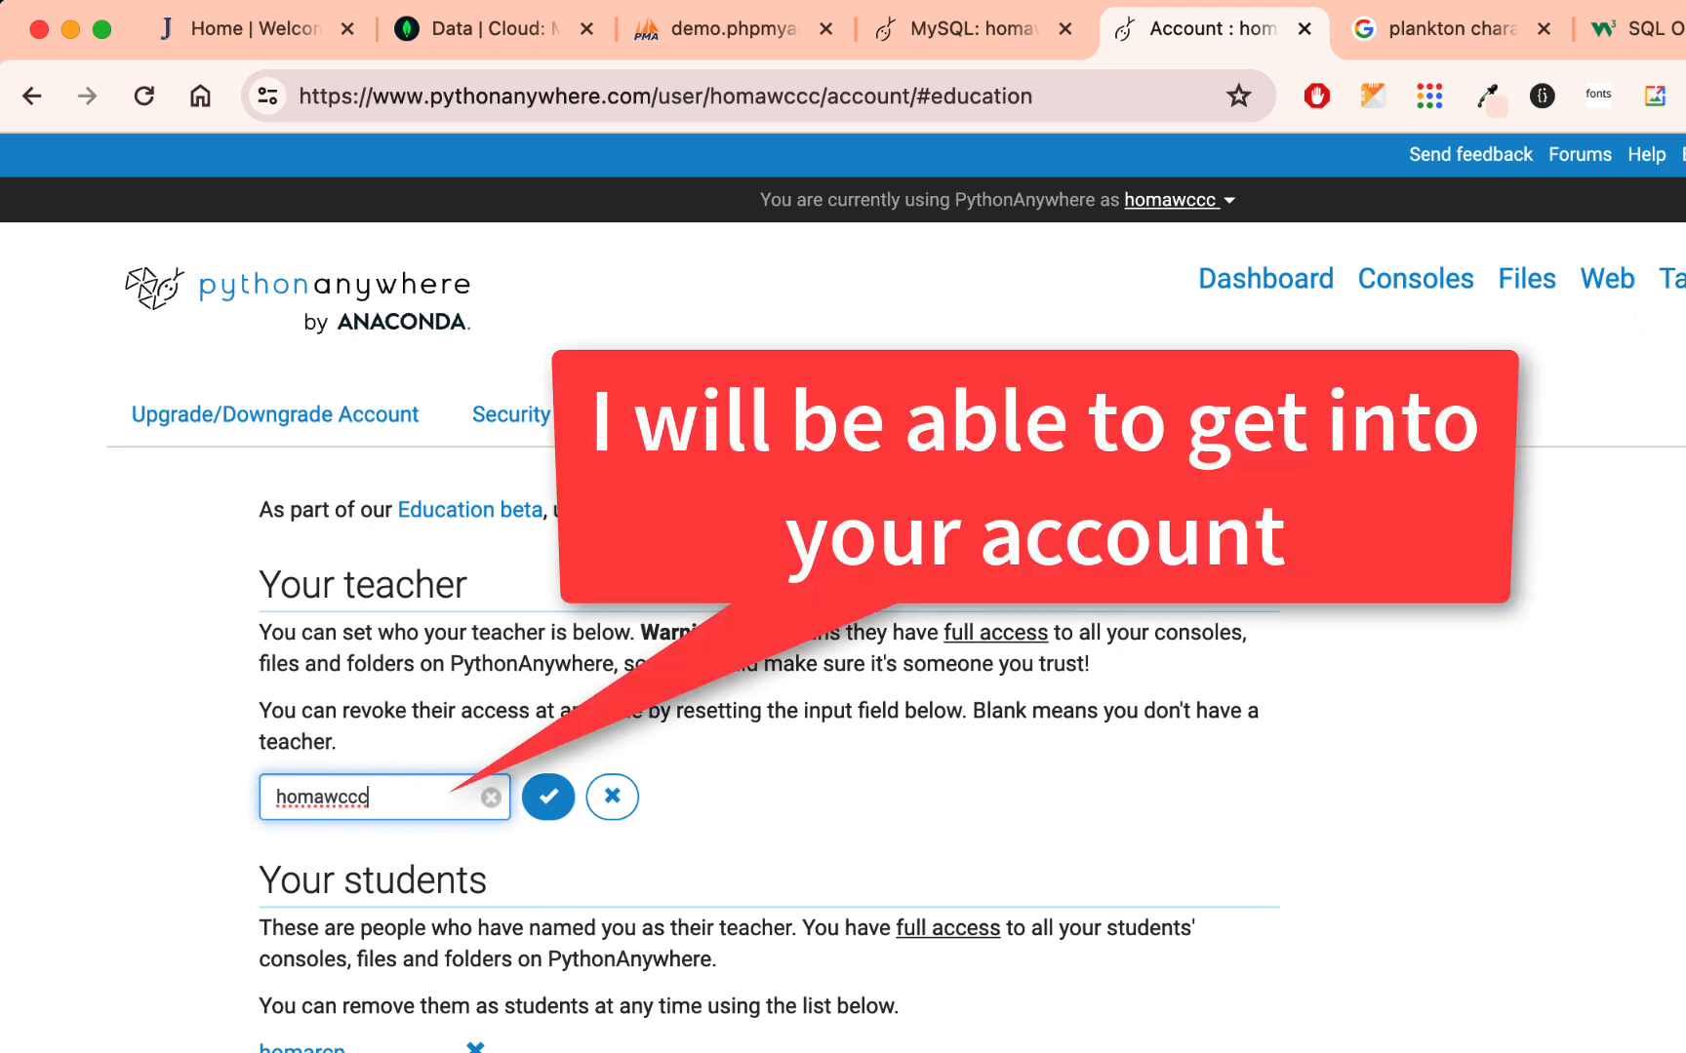
pyautogui.click(479, 792)
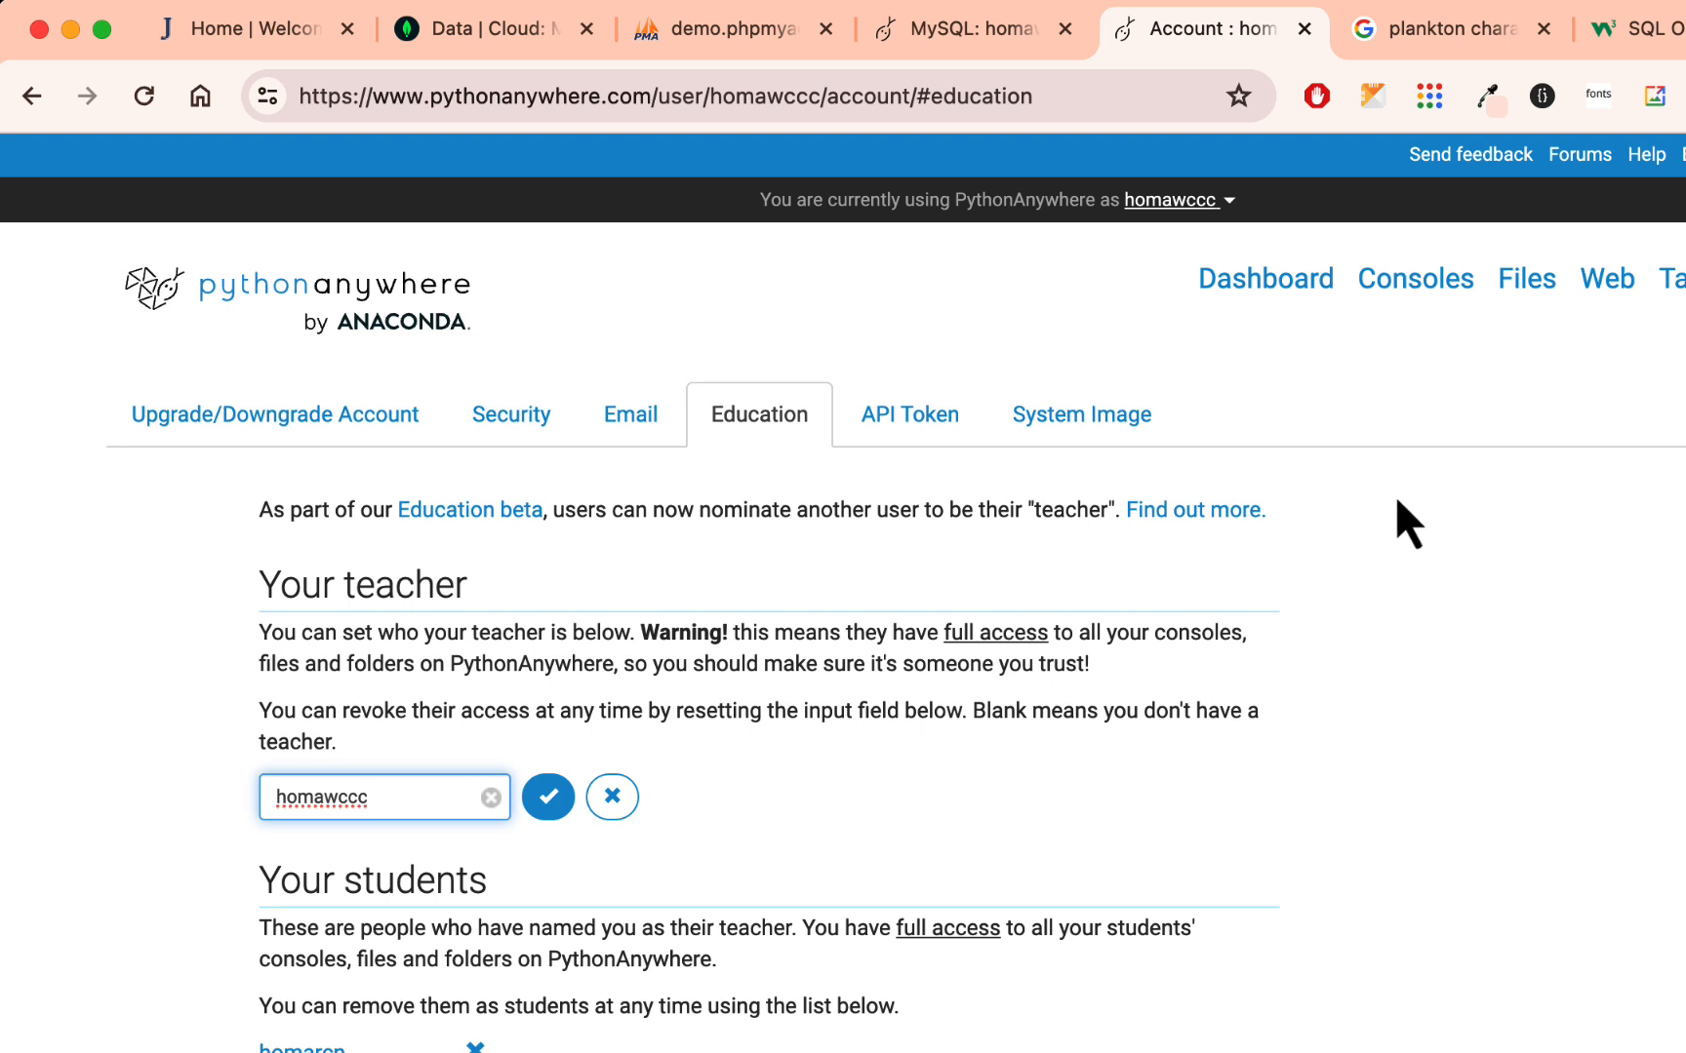
# - Look at the spongebob characters collection in MongoDB Atlas and return to the PythonAnywhere account settings
pyautogui.click(454, 30)
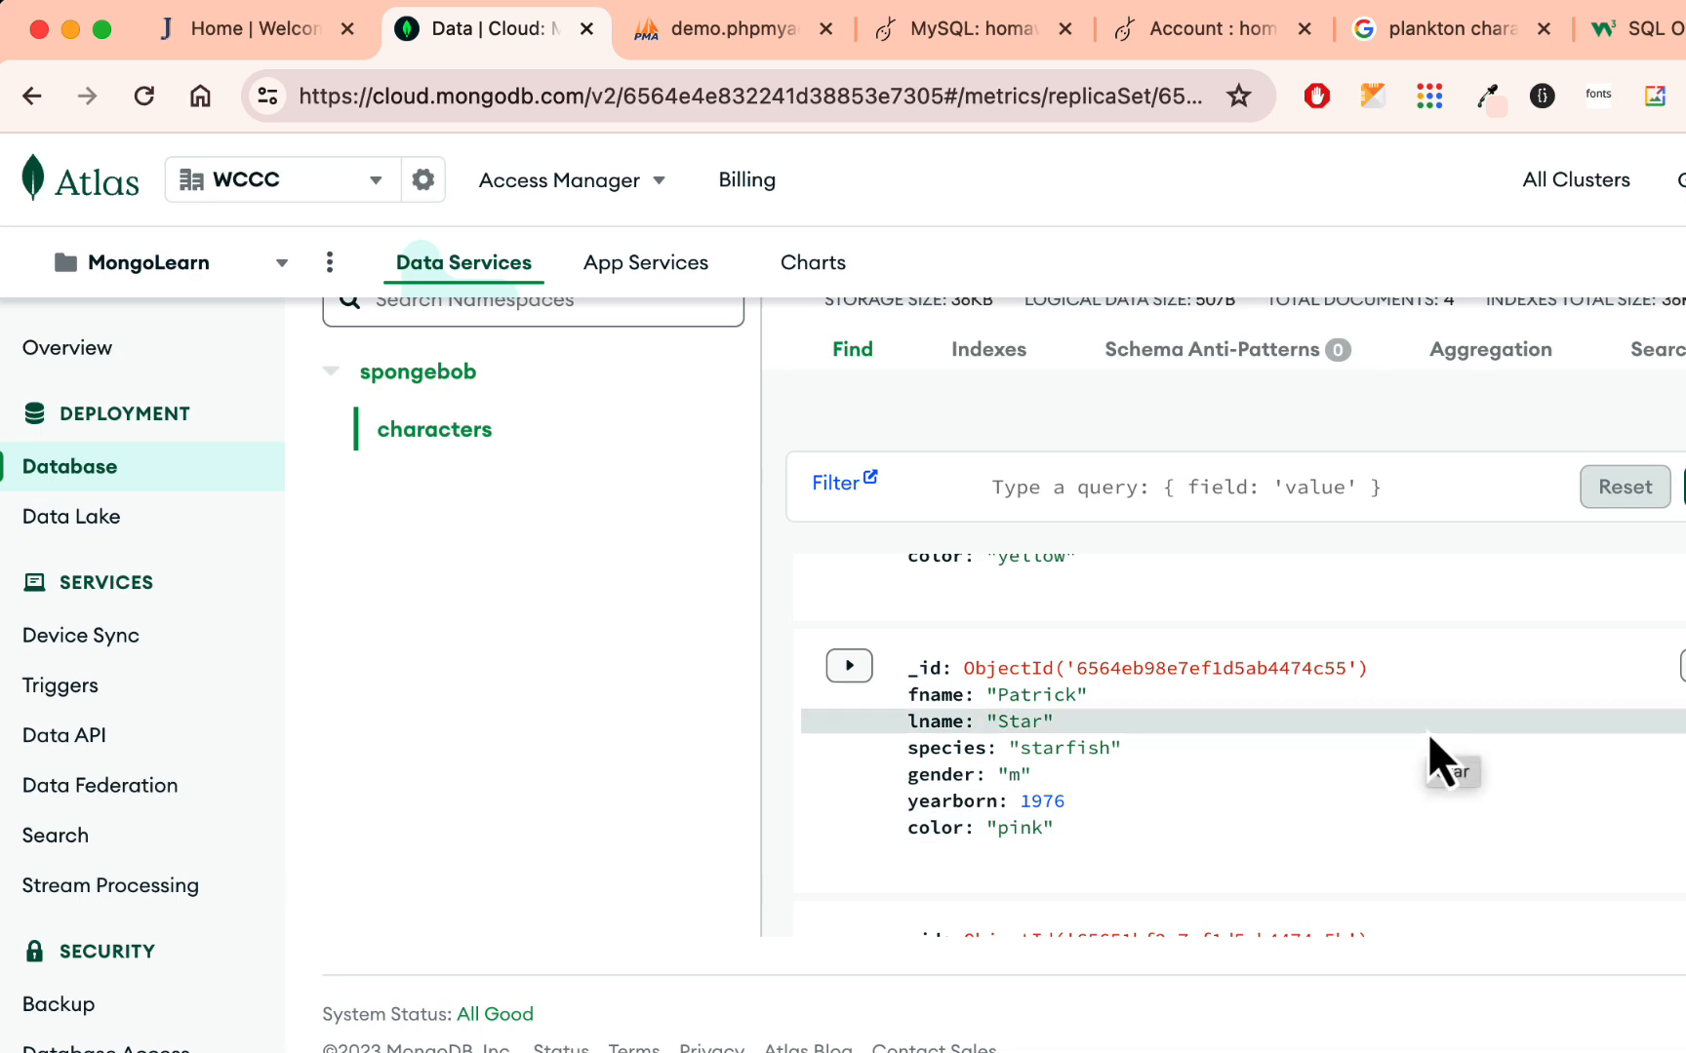
pyautogui.click(1219, 35)
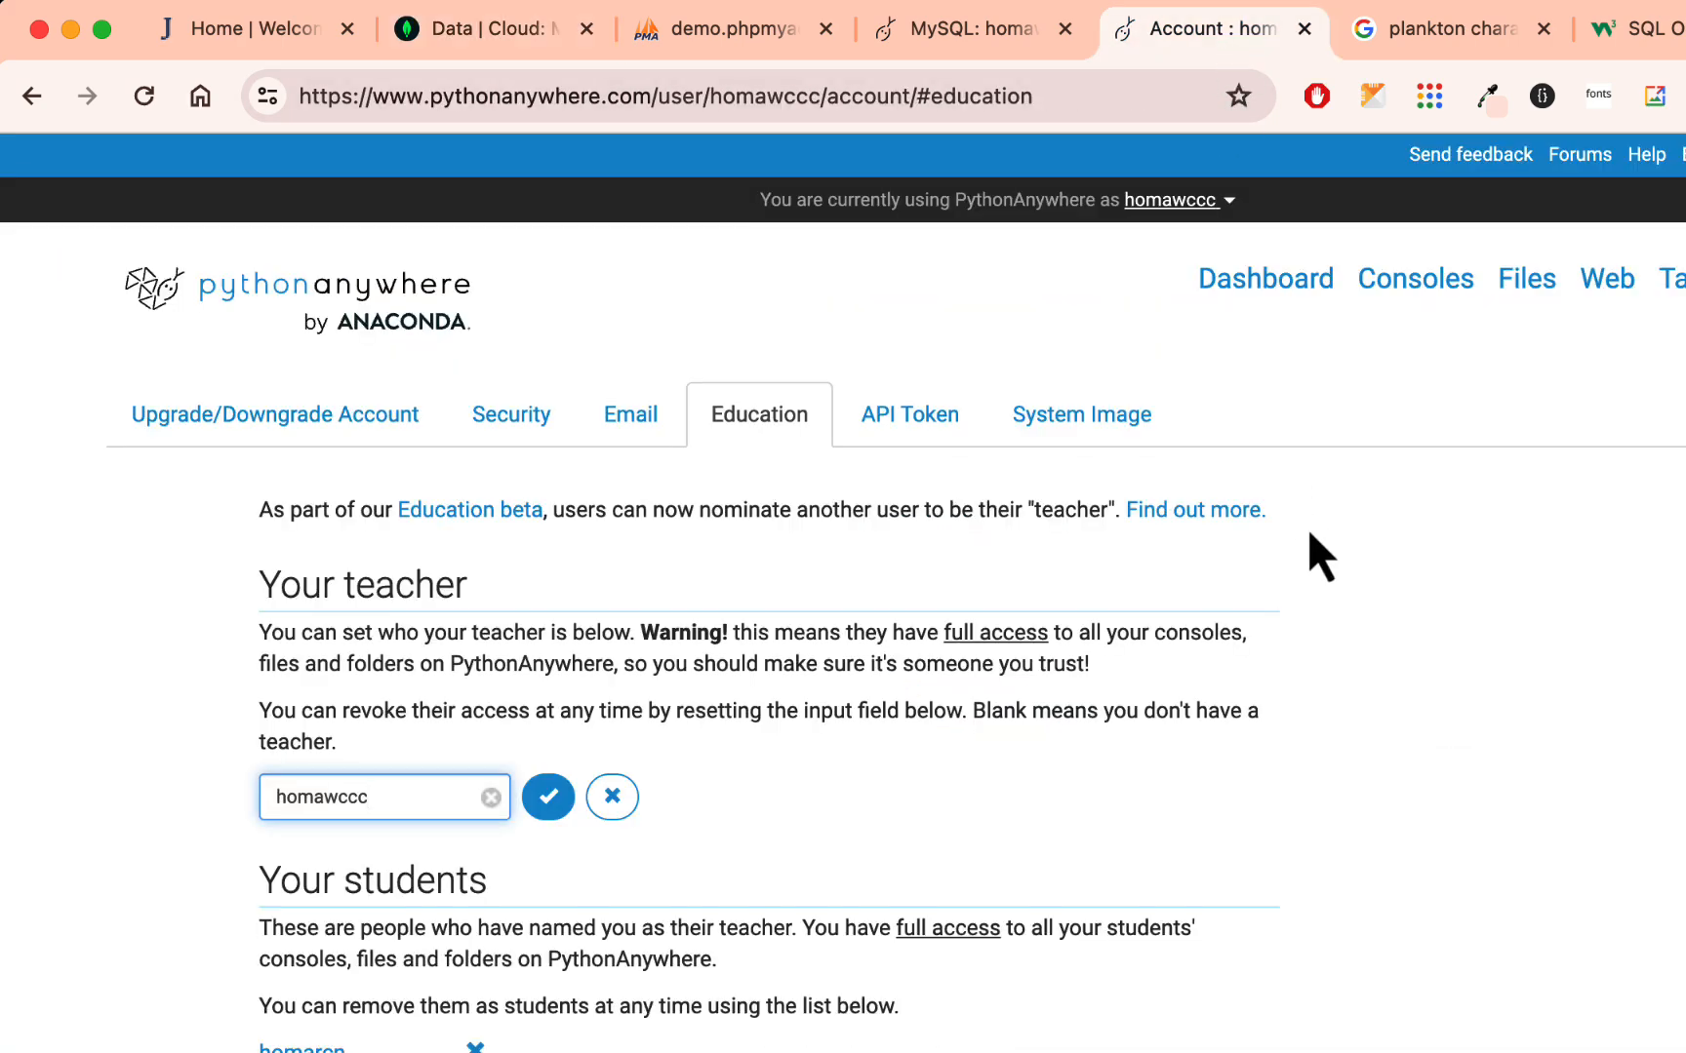